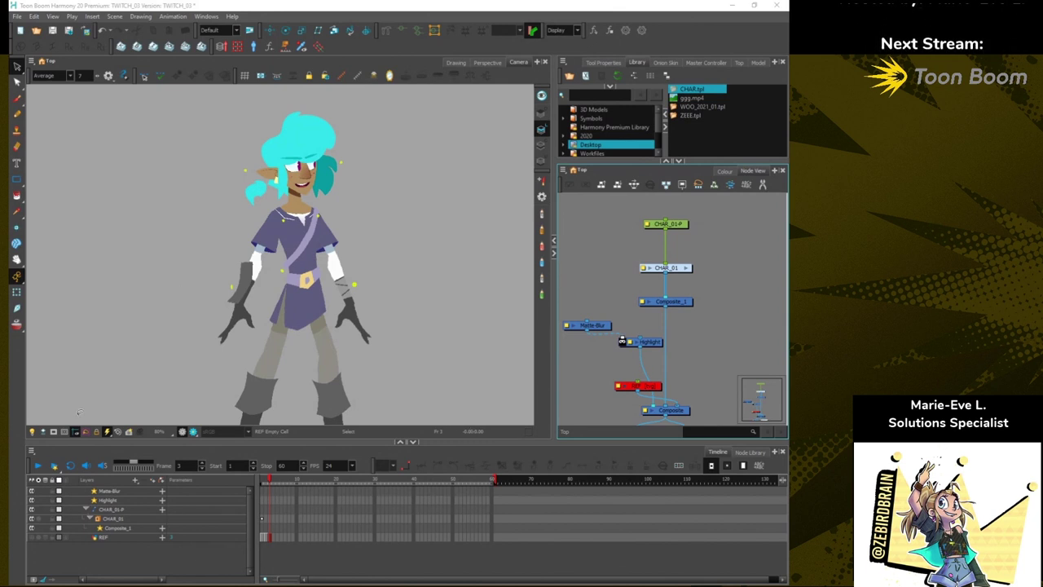
Reduce the timeline's height to give the camera and node views more room.
scroll(129, 267, up, 3)
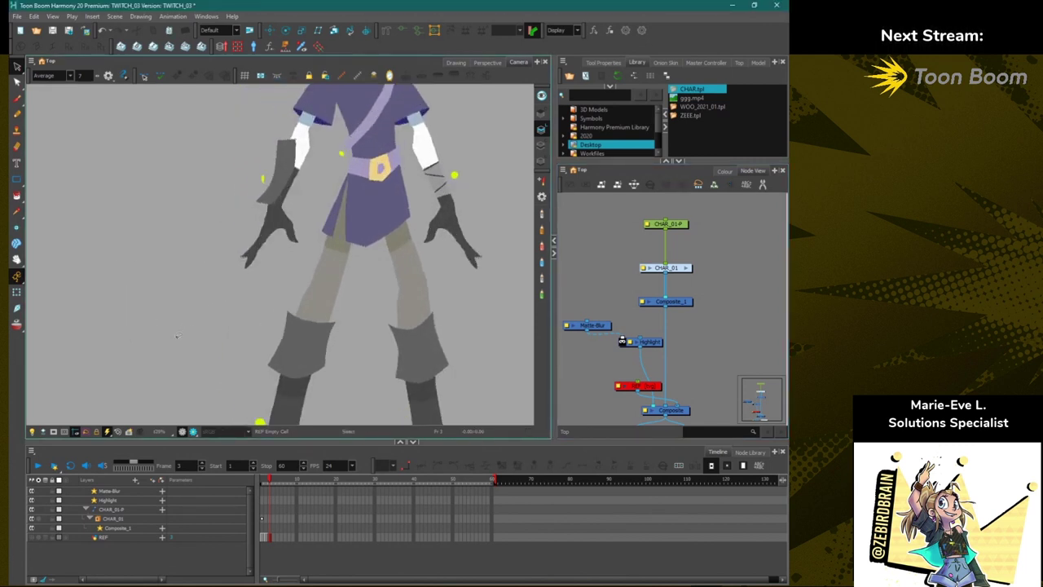
scroll(176, 336, down, 5)
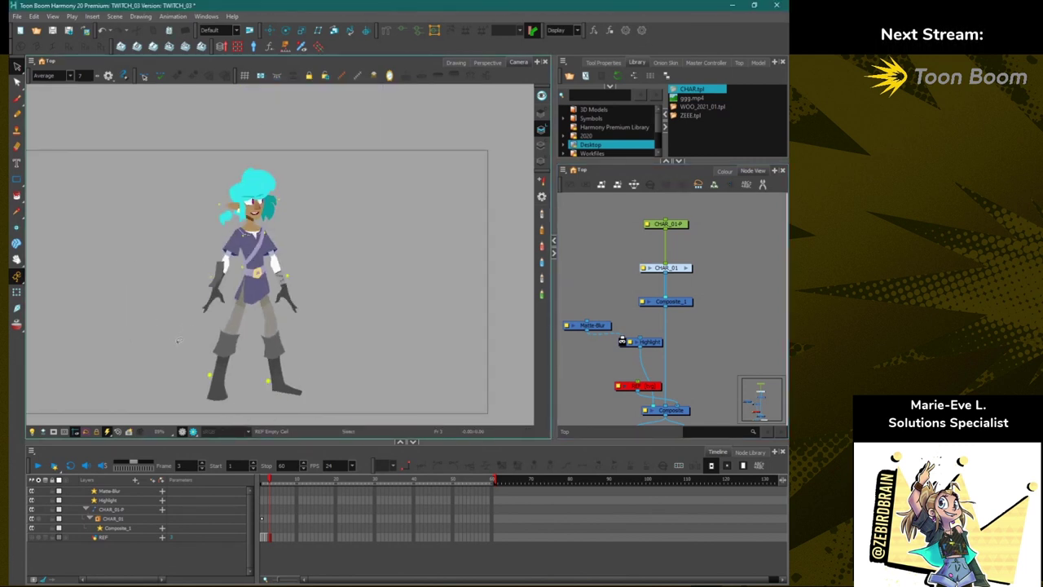
scroll(179, 342, up, 2)
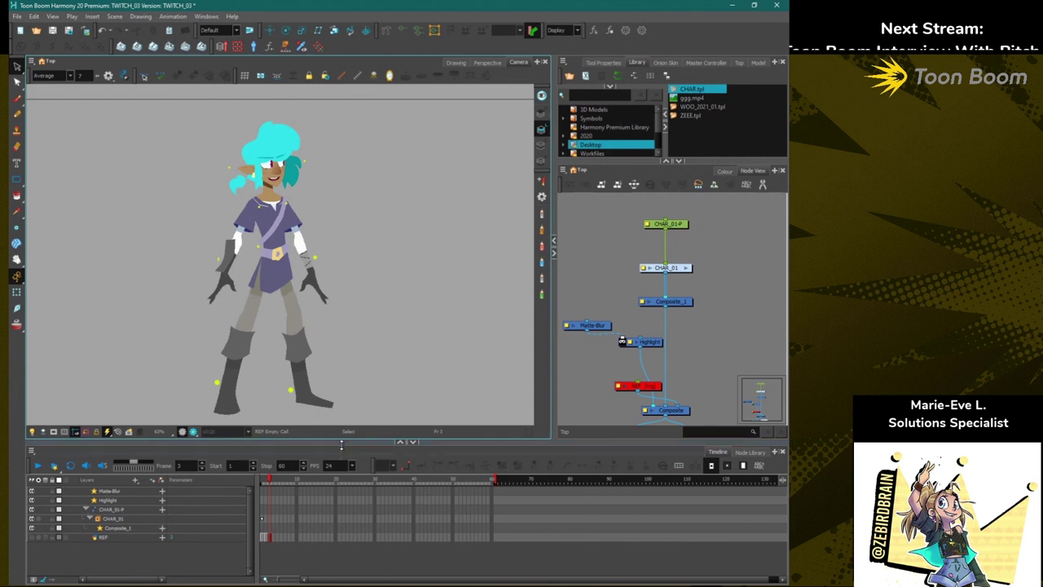
drag(341, 445, 342, 473)
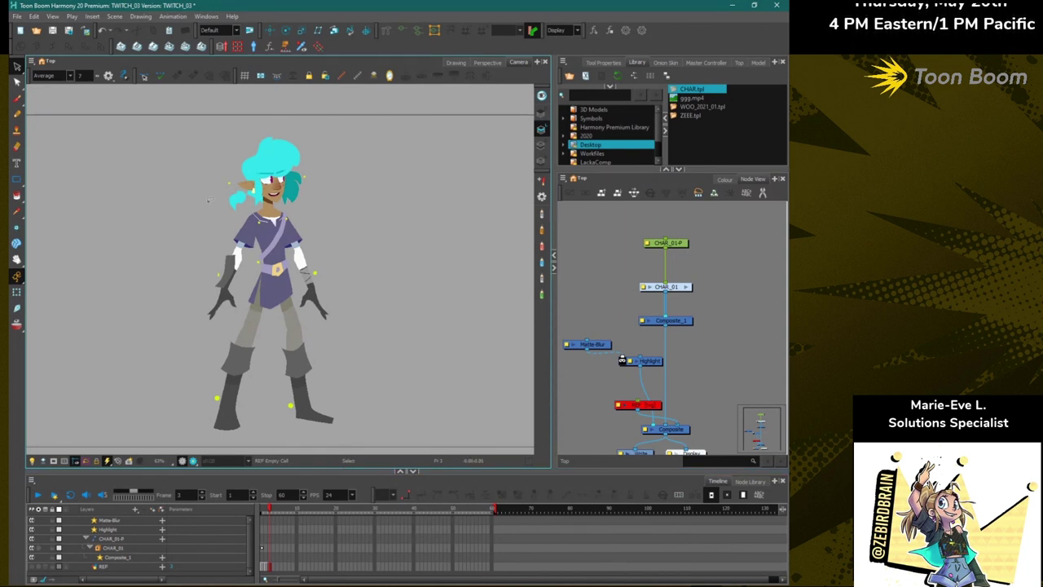
Enable the REP sketch layer behind the character and move the playhead to frame 1.
scroll(174, 387, up, 5)
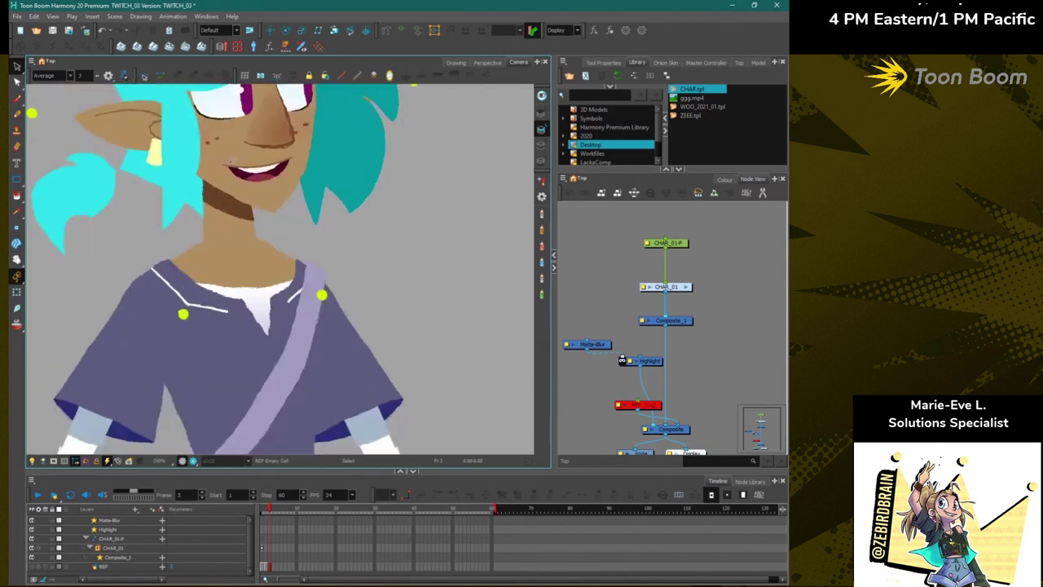
scroll(174, 387, down, 3)
scroll(205, 174, up, 2)
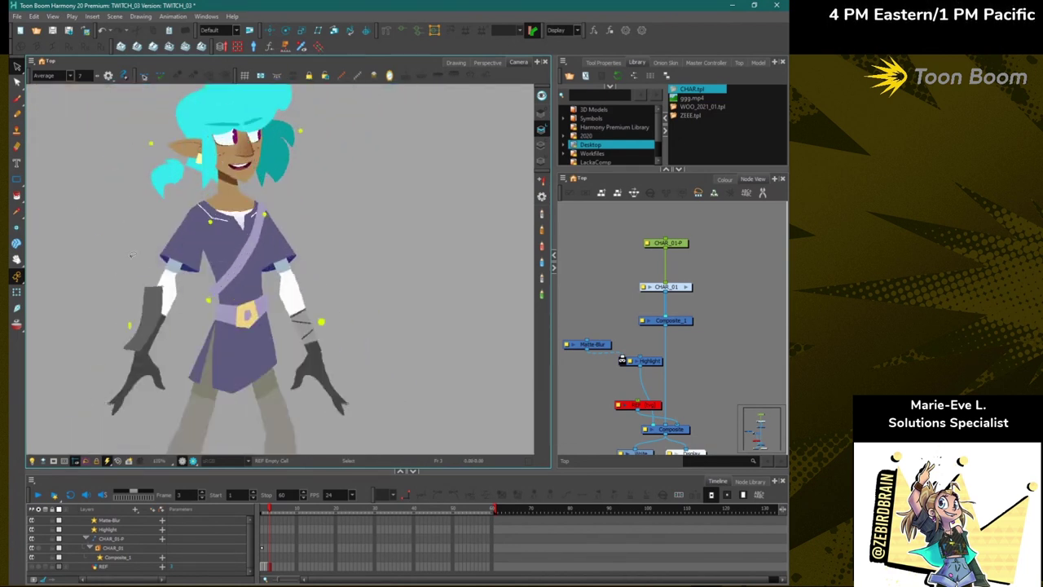
drag(109, 261, 169, 326)
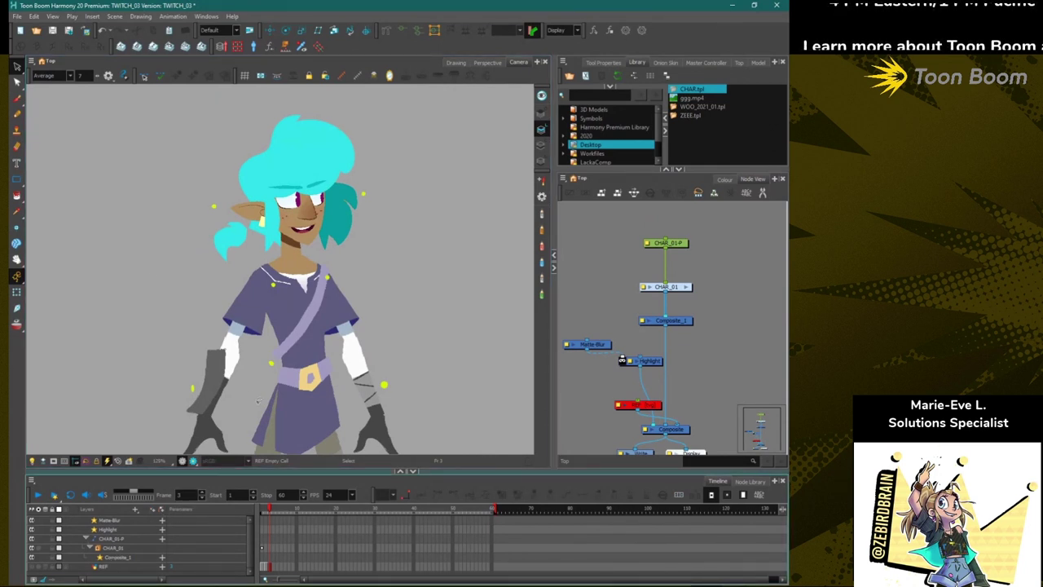
scroll(258, 401, down, 3)
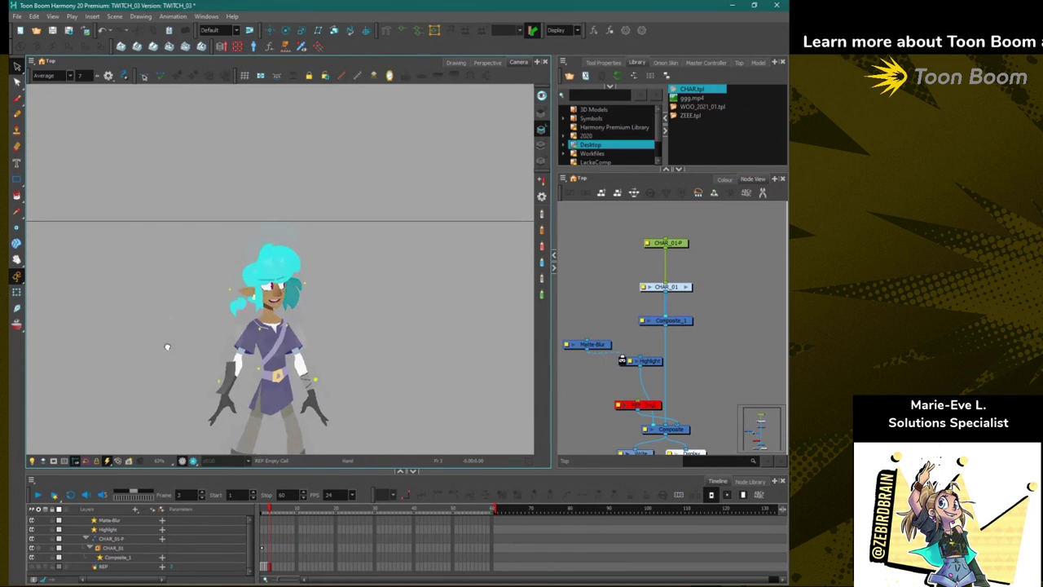
drag(168, 344, 194, 233)
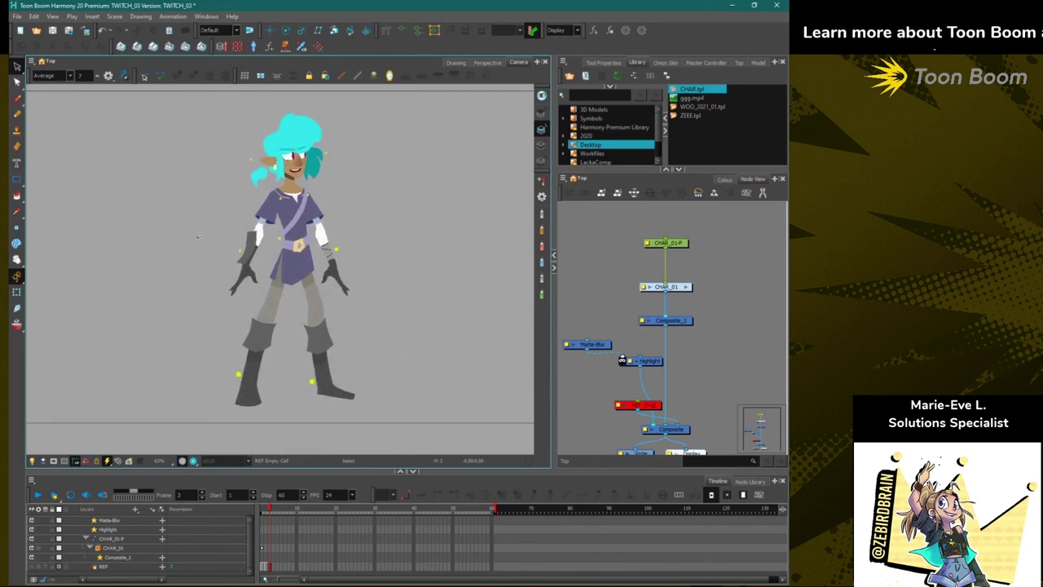
click(33, 567)
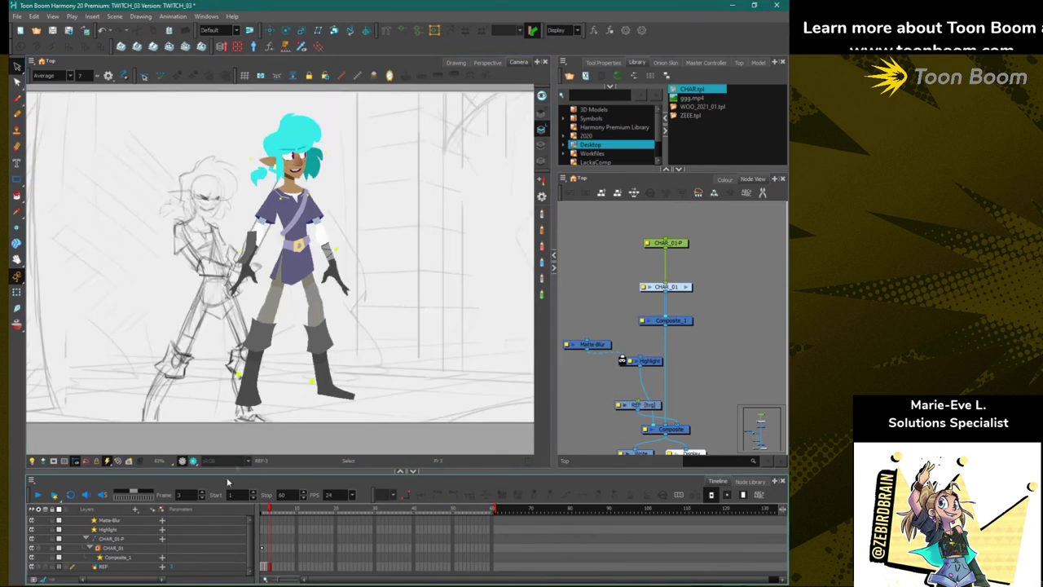
drag(269, 510, 257, 506)
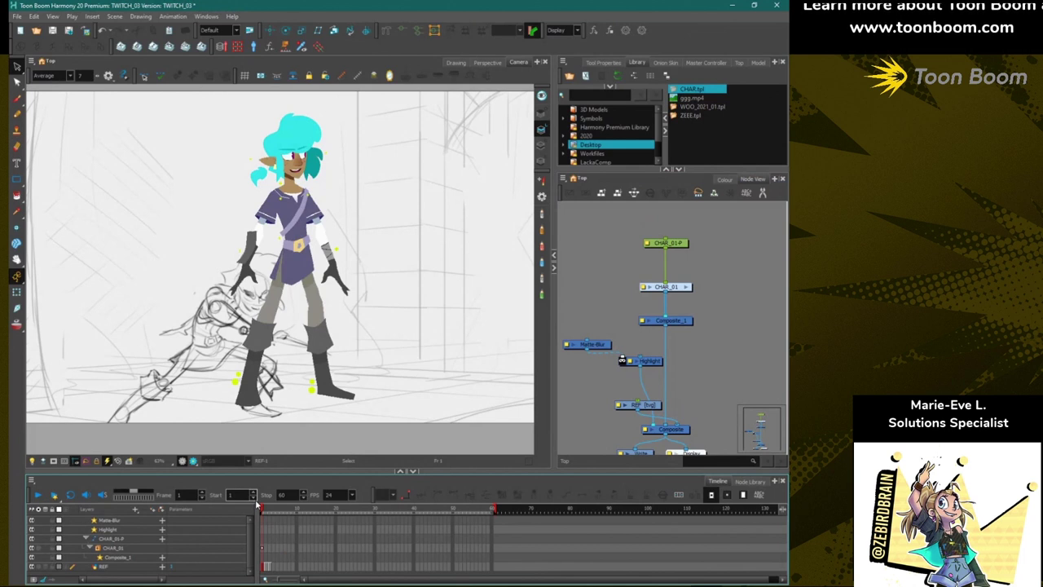
click(87, 440)
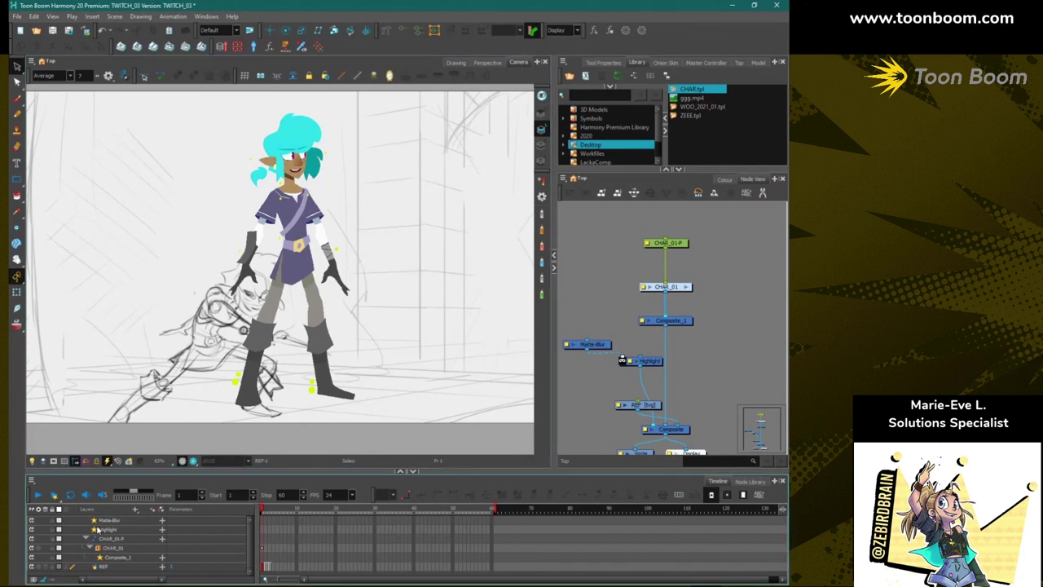
Solo the REP layer, look through its sketched poses on the first frames, return to frame 1 and end the solo.
click(39, 567)
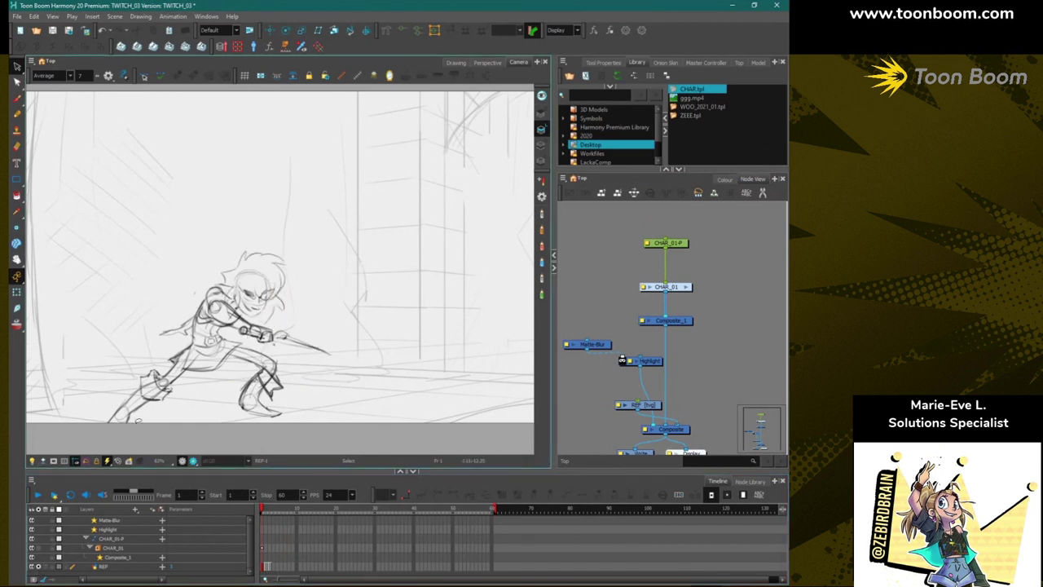
click(265, 512)
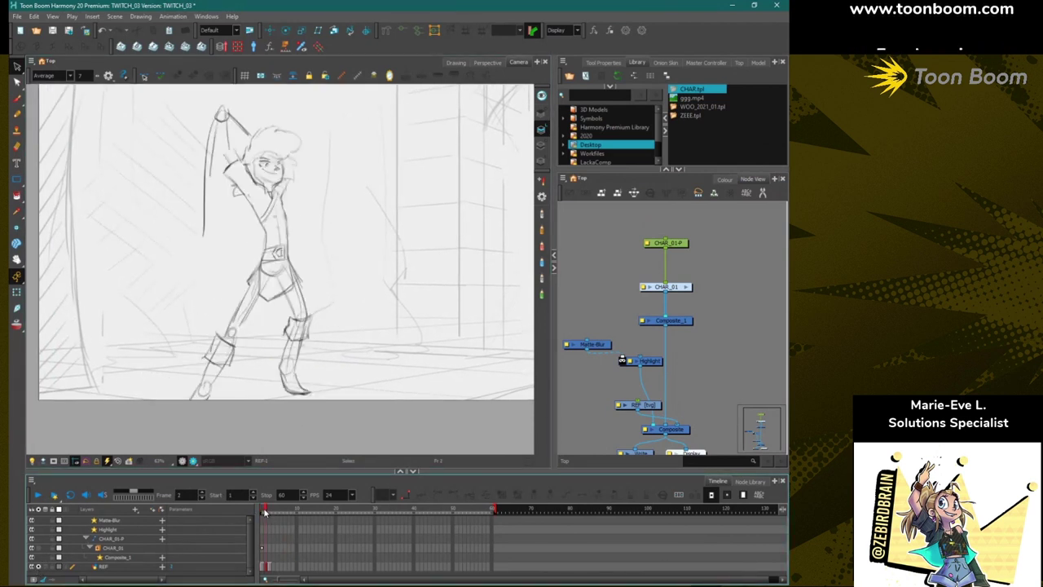
click(262, 512)
click(266, 511)
drag(269, 512, 261, 510)
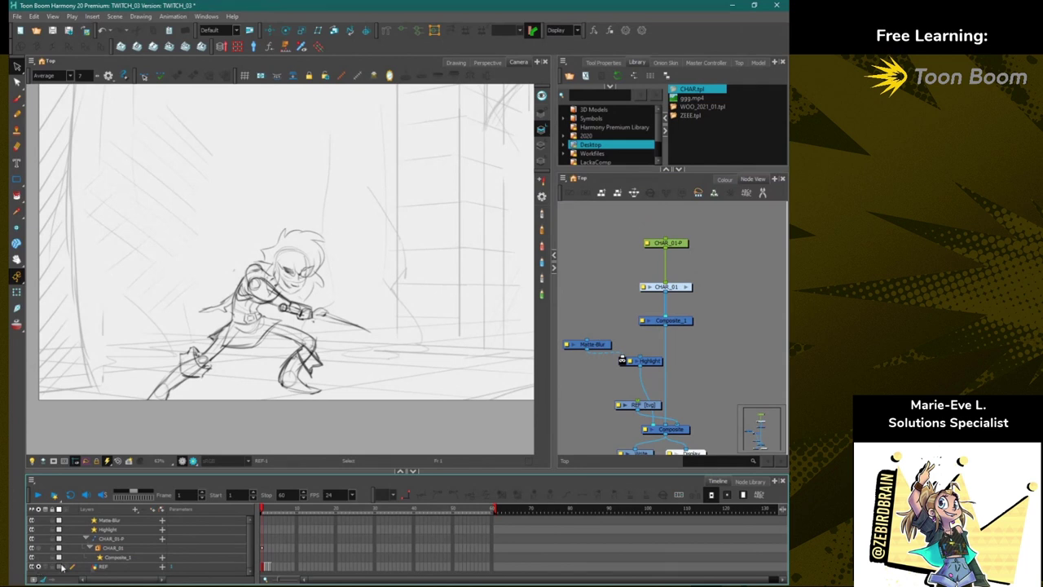
click(38, 567)
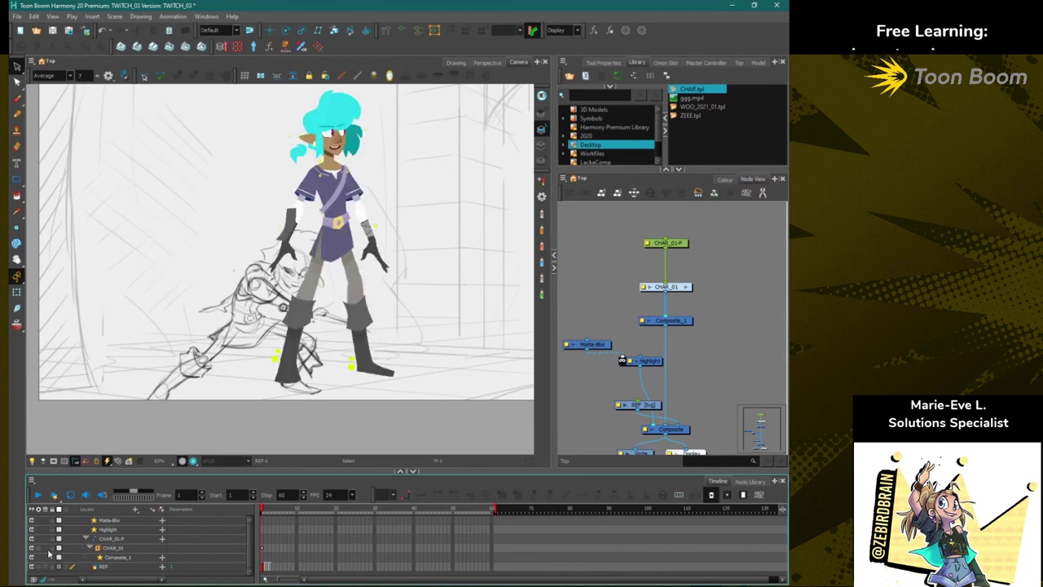
Connect the Matte-Blur node to the output of Composite_1 and place it just above the Highlight node.
scroll(234, 284, down, 2)
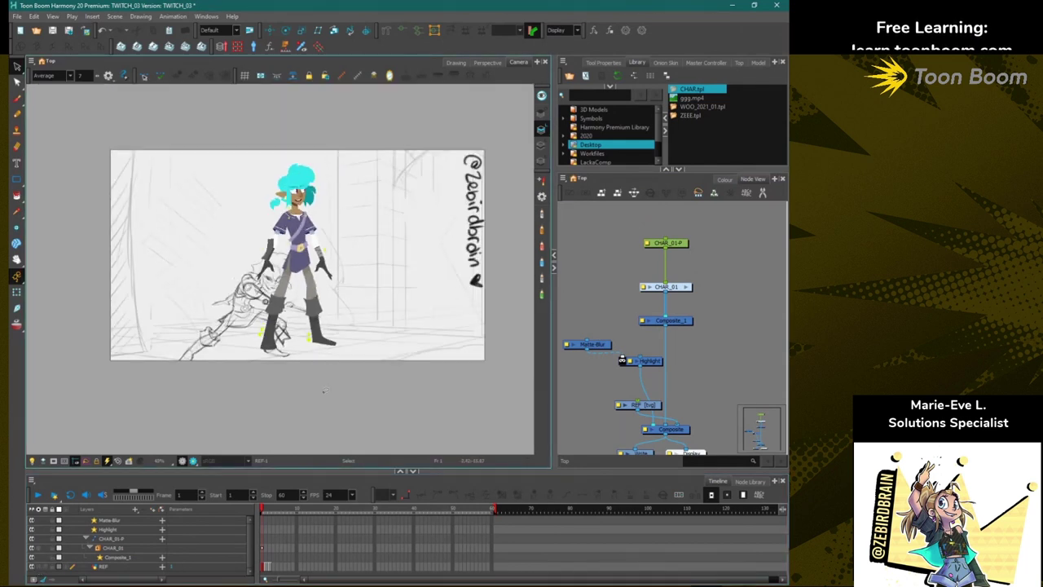
scroll(323, 392, up, 1)
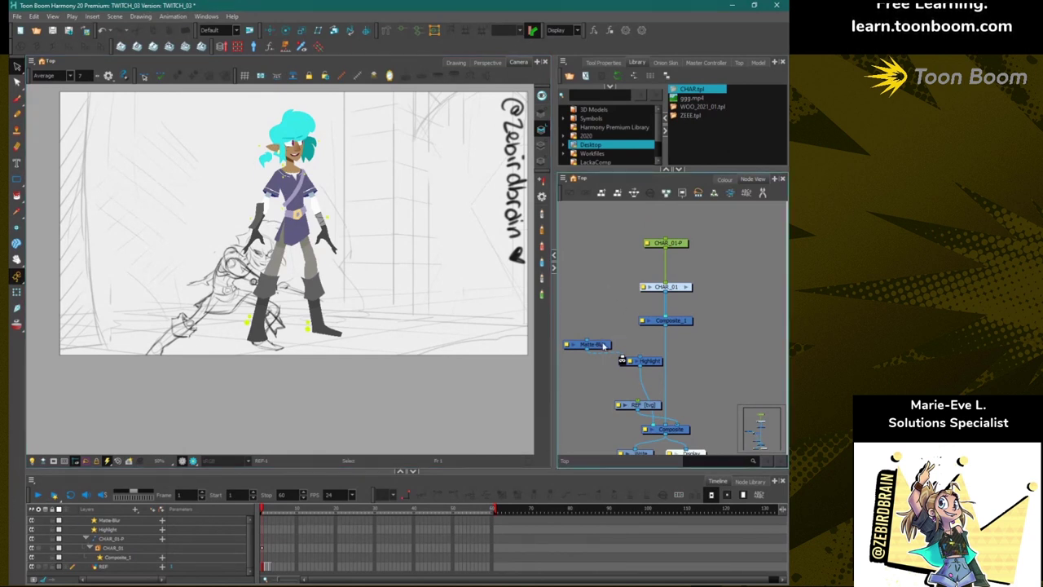
drag(602, 345, 665, 326)
drag(648, 342, 632, 341)
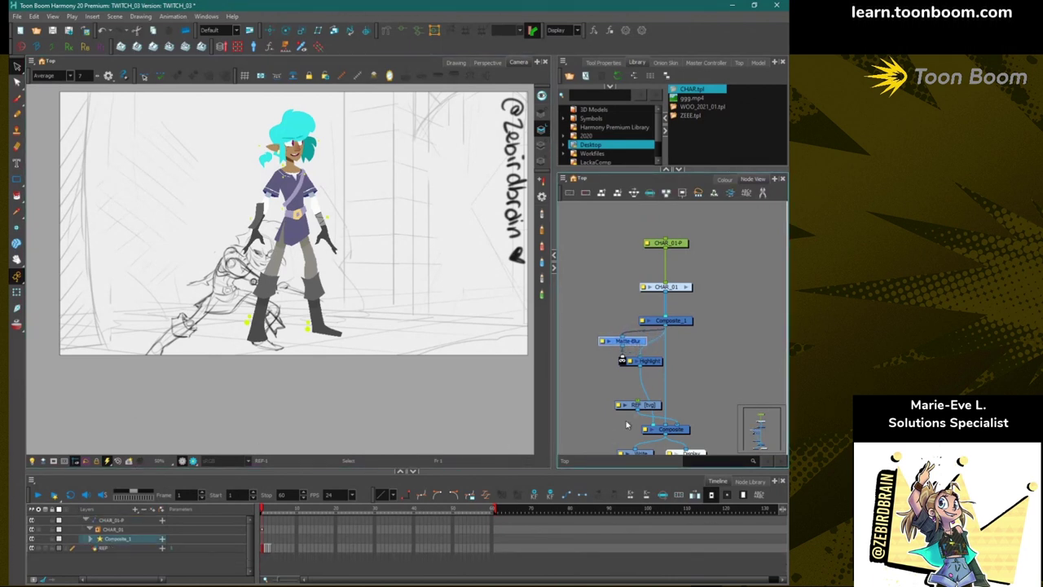
Disable the REP drawing node and switch the camera view to render mode to inspect the character's shading.
click(648, 408)
click(566, 342)
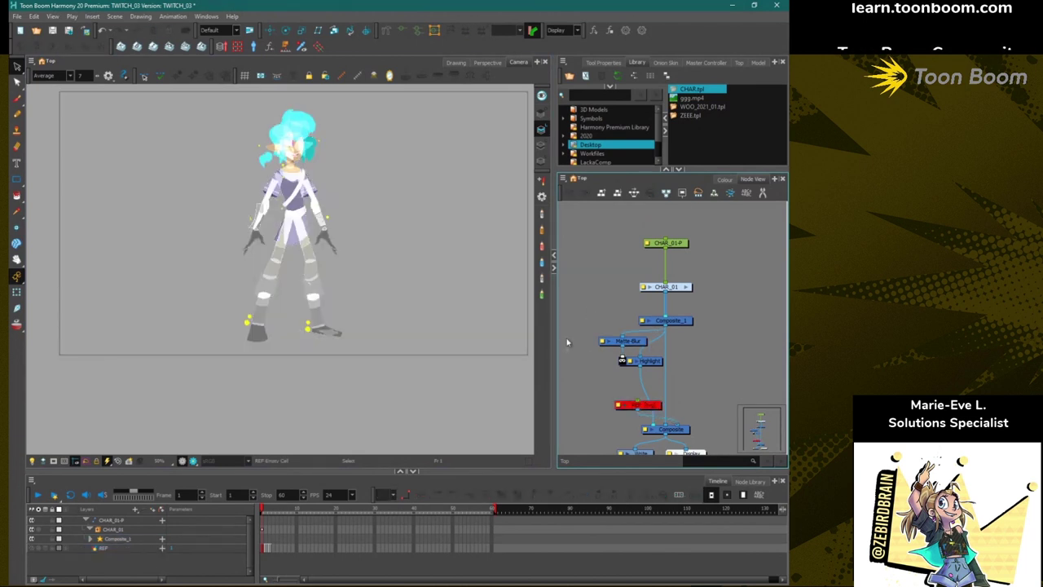
click(192, 462)
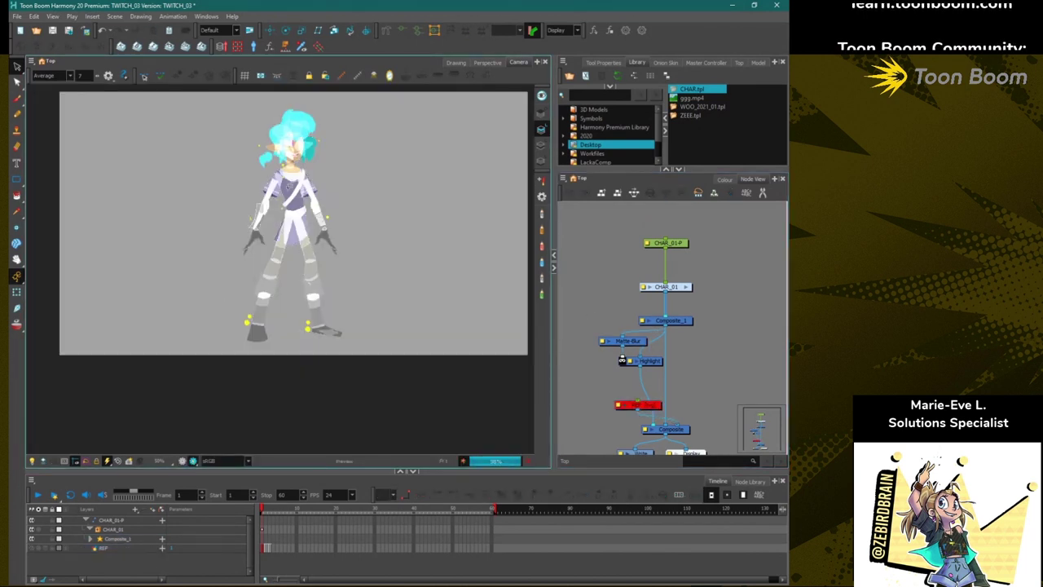
scroll(334, 255, up, 5)
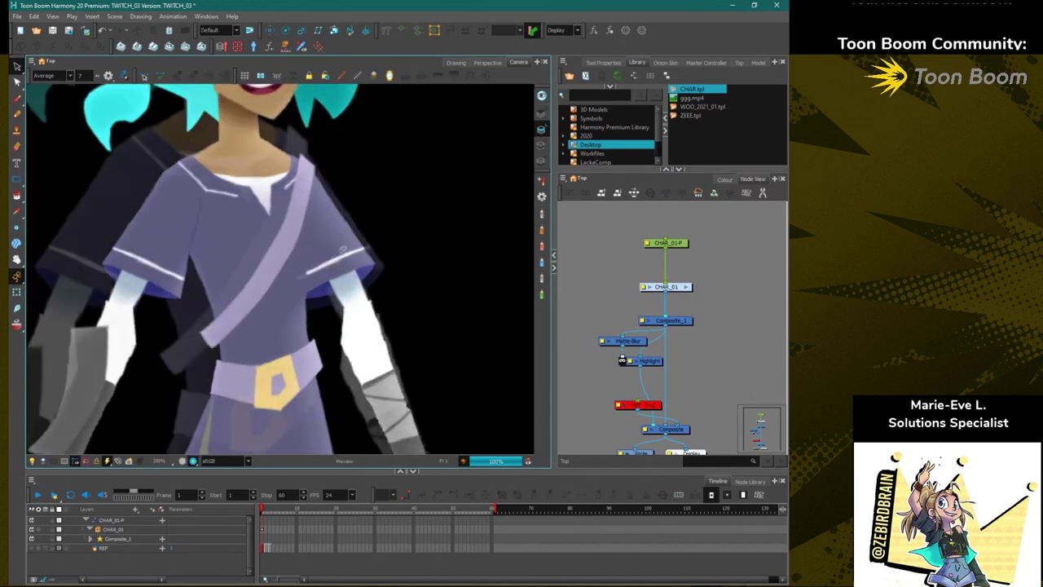
scroll(340, 250, down, 5)
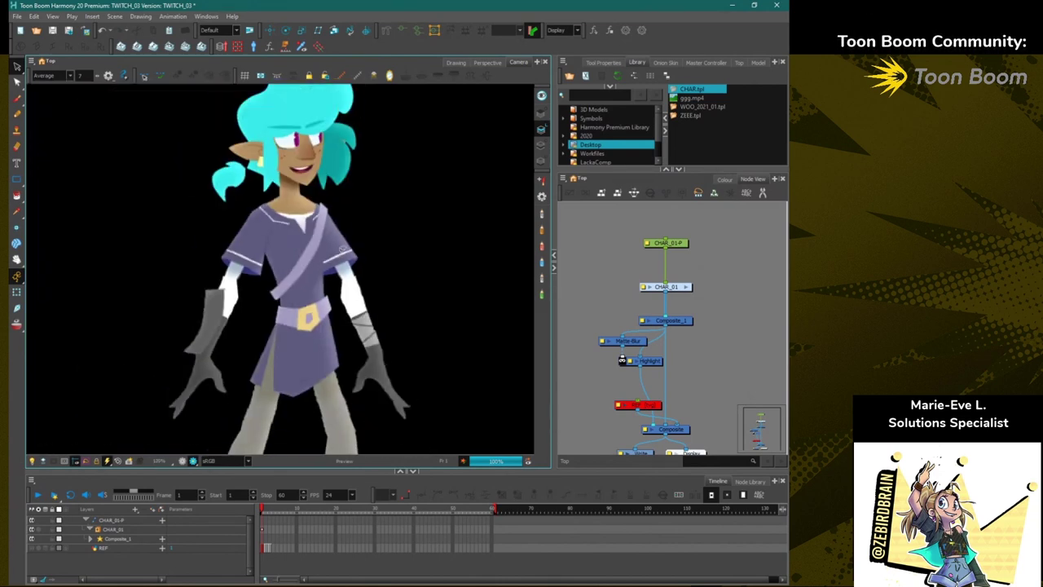
scroll(344, 249, down, 3)
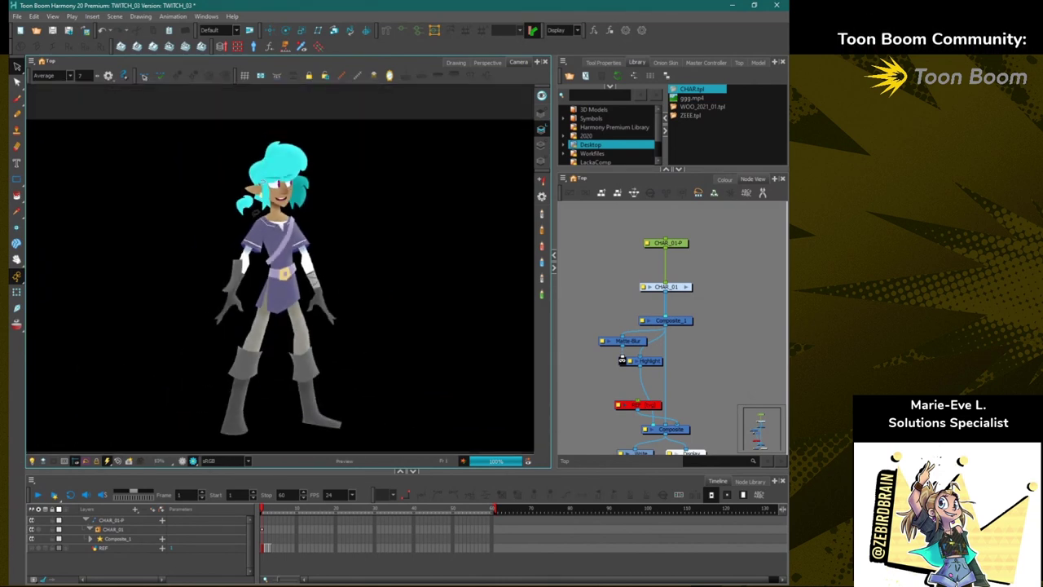
scroll(258, 297, up, 4)
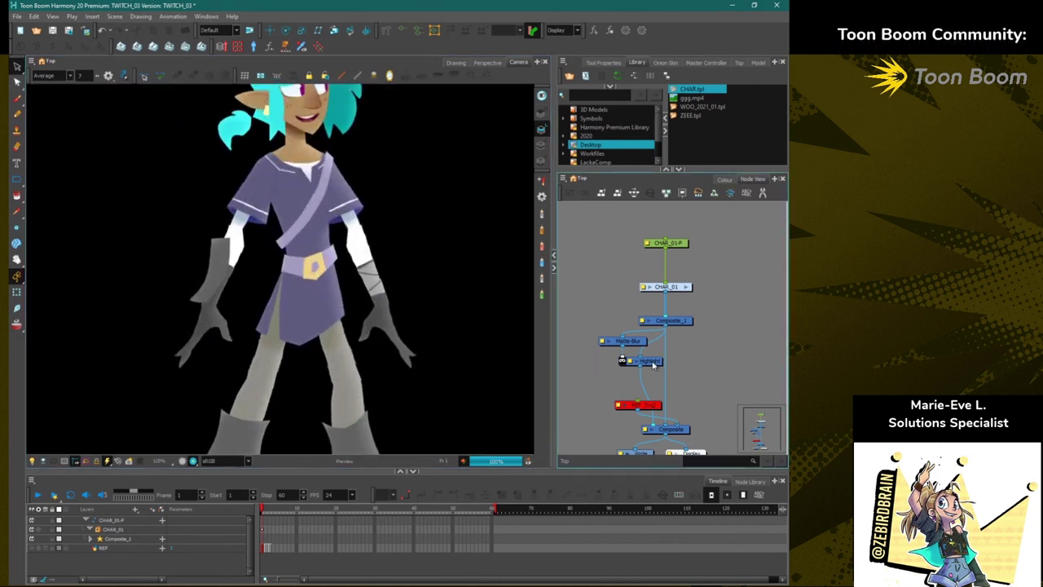
Toggle the Highlight node off and back on to compare the rendered character with and without the effect.
click(650, 365)
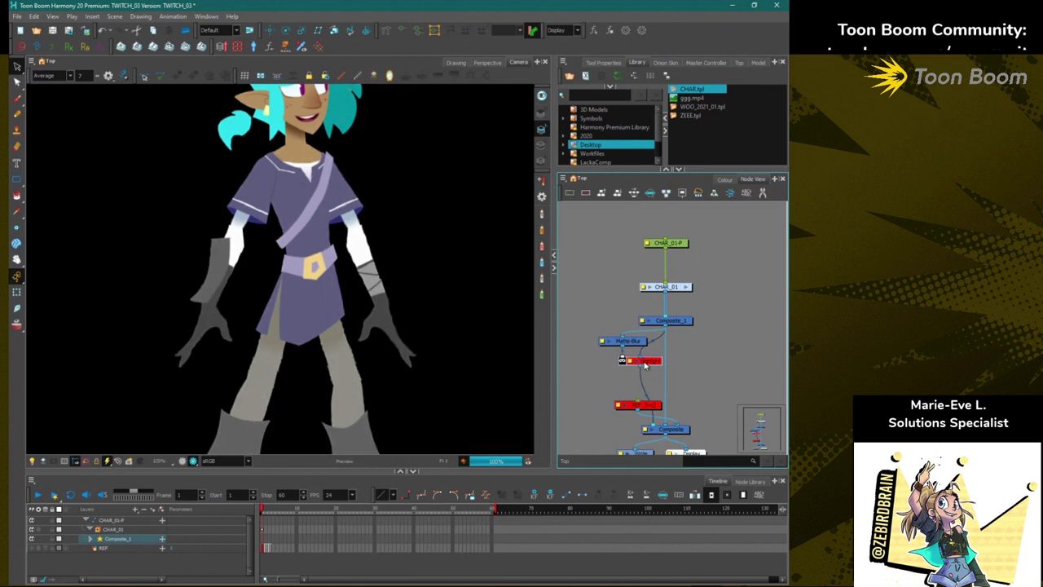
key(d)
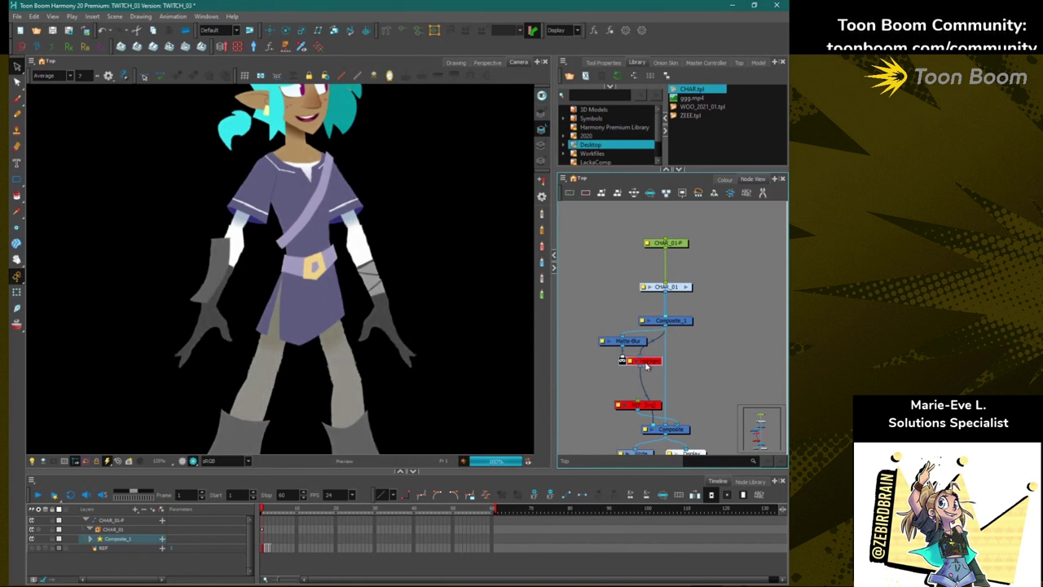
key(a)
key(d)
key(d)
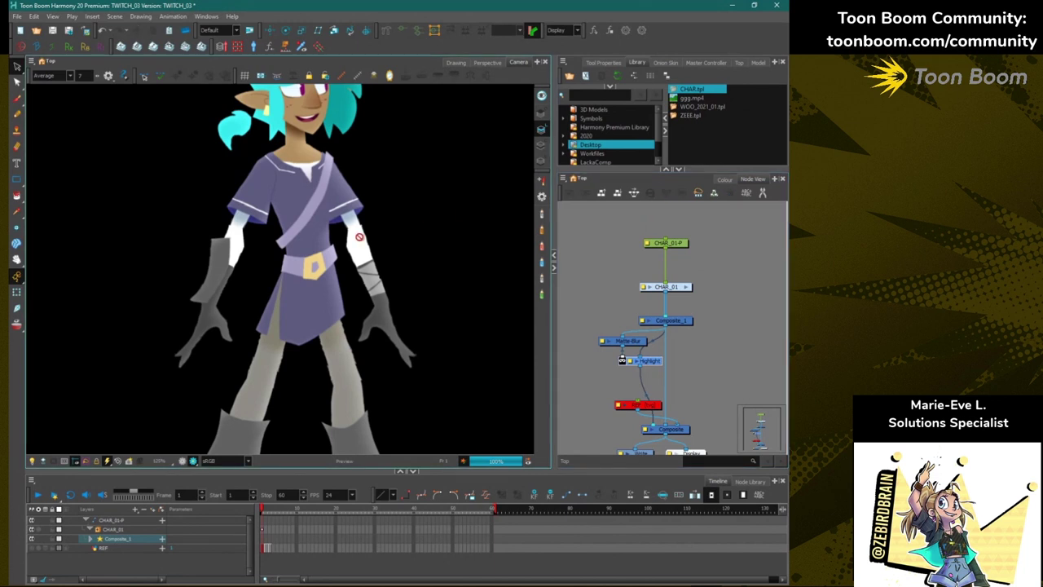
Inspect the highlight on the character's legs and boots up close, and disable the Highlight node for comparison.
scroll(301, 287, down, 2)
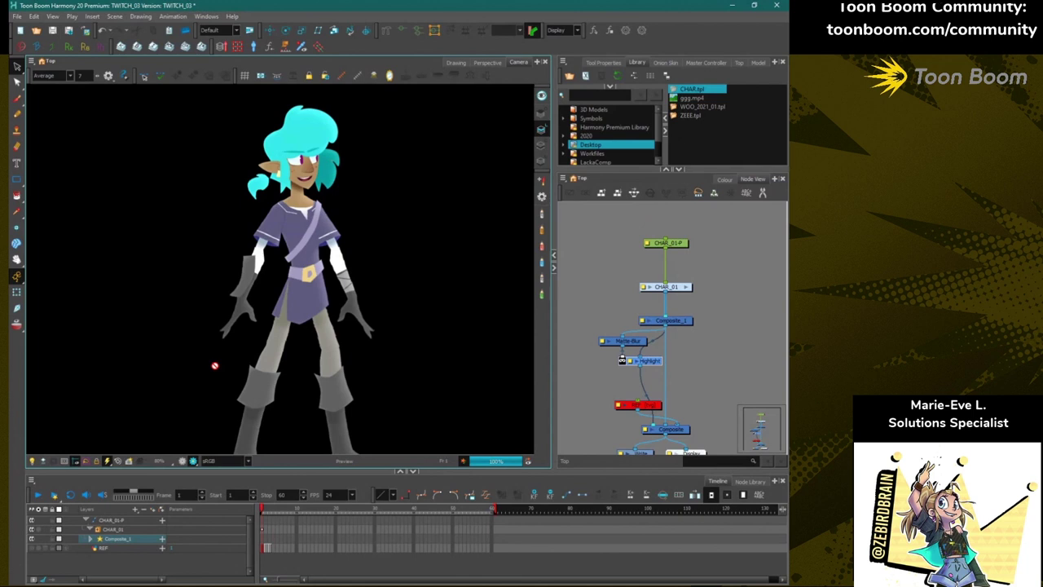
drag(213, 385, 230, 318)
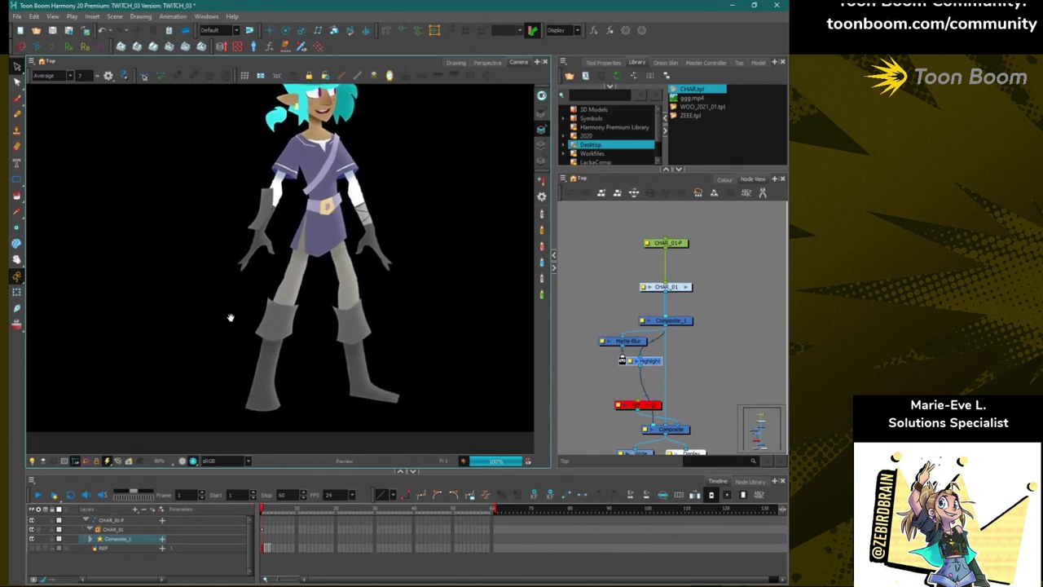
scroll(359, 347, up, 4)
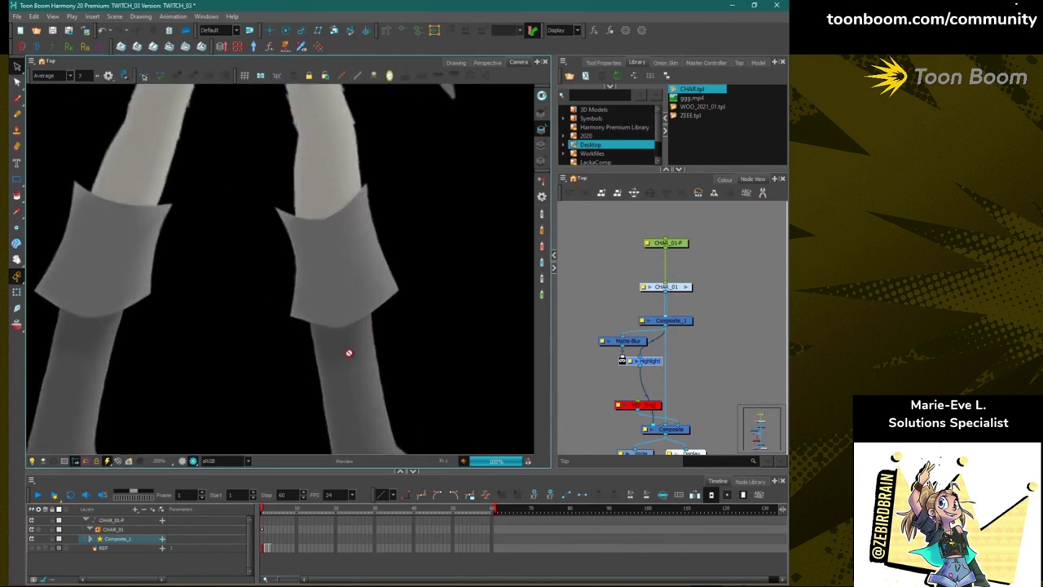
scroll(293, 286, down, 3)
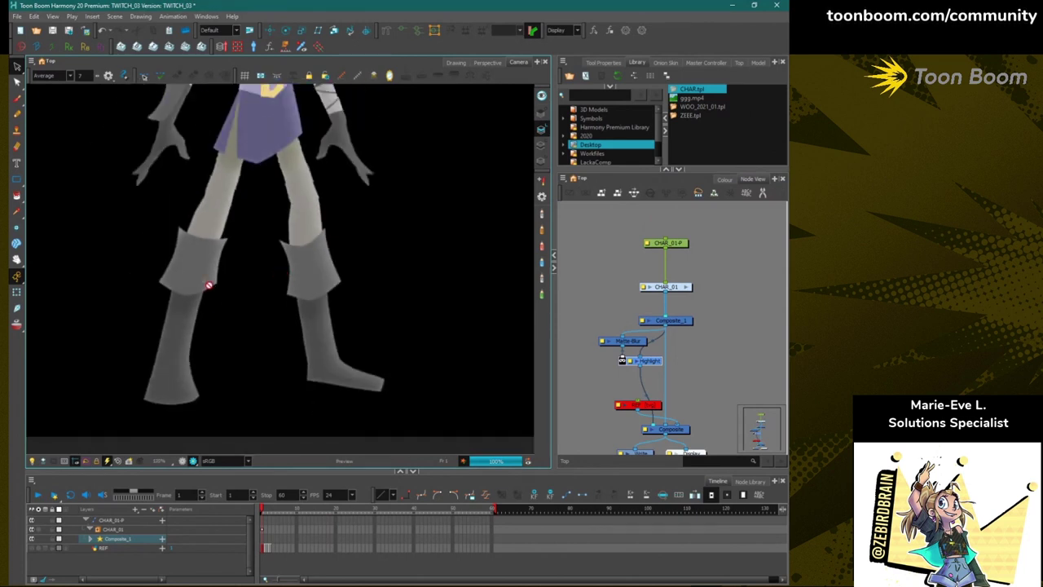
key(d)
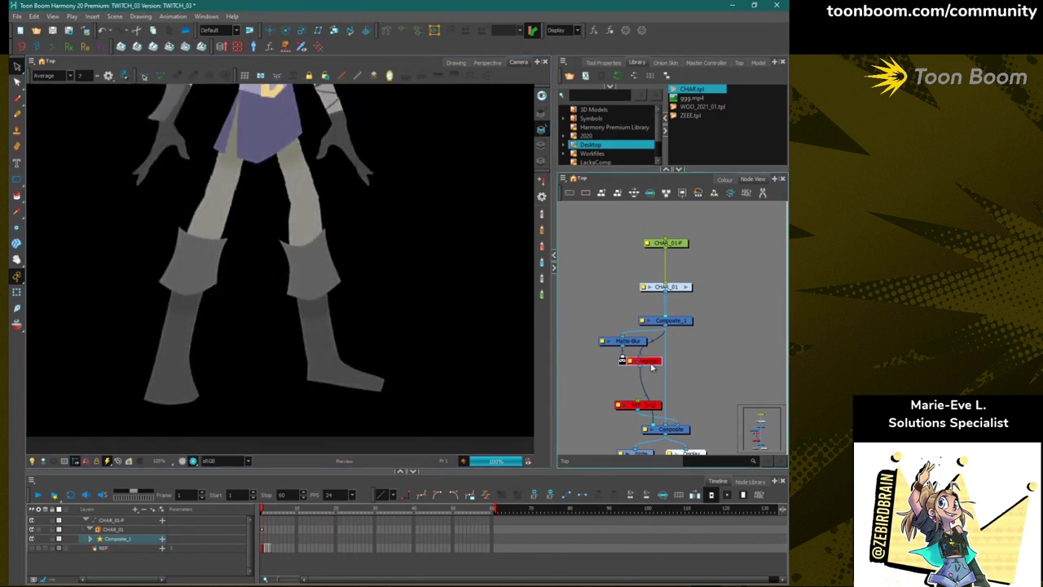
drag(167, 272, 209, 344)
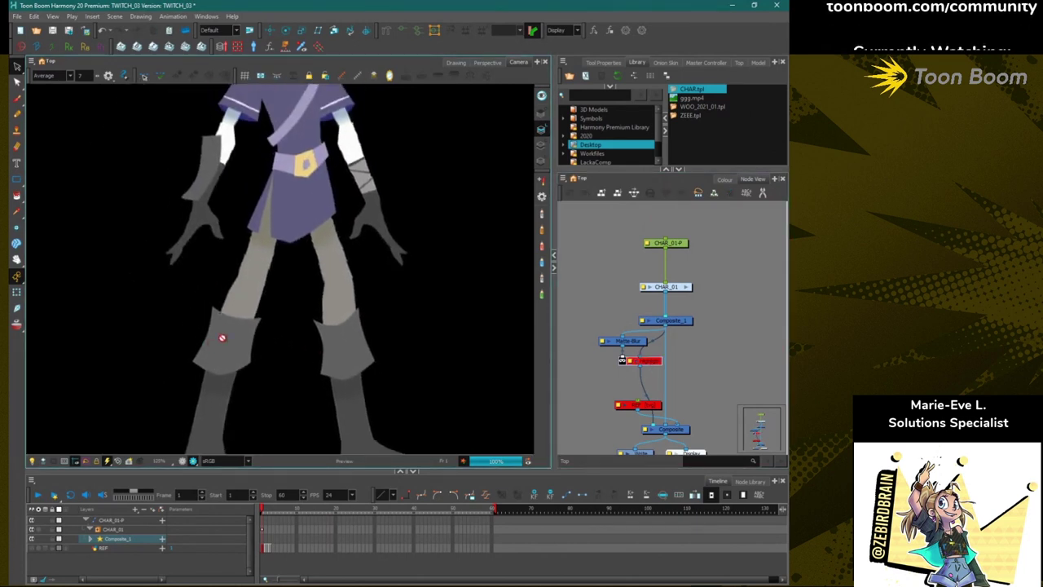
scroll(312, 361, down, 1)
scroll(312, 361, down, 1)
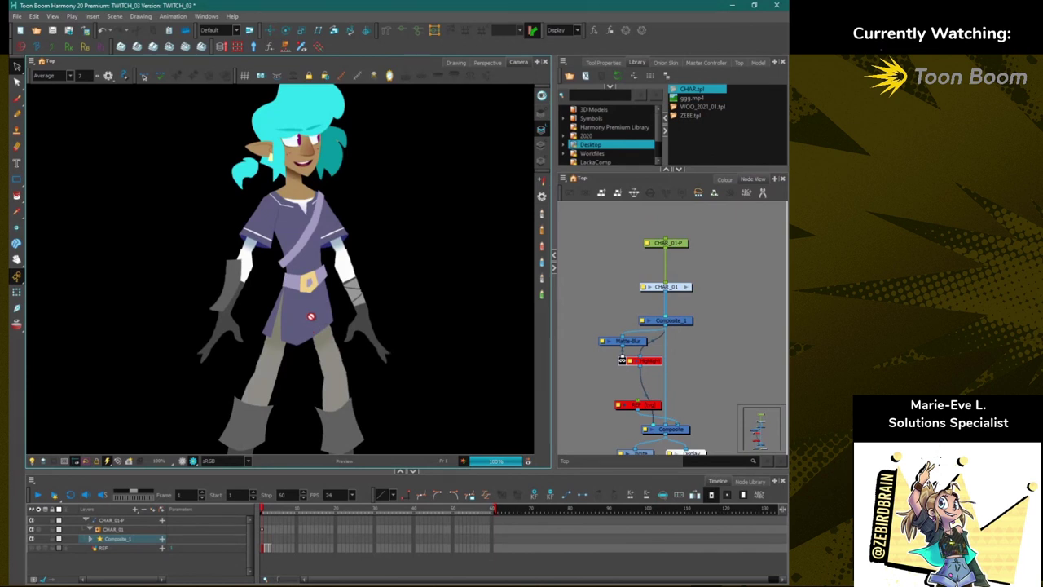
Check the rendered tunic hem and legs up close, and switch the camera view out of render mode.
drag(185, 338, 224, 269)
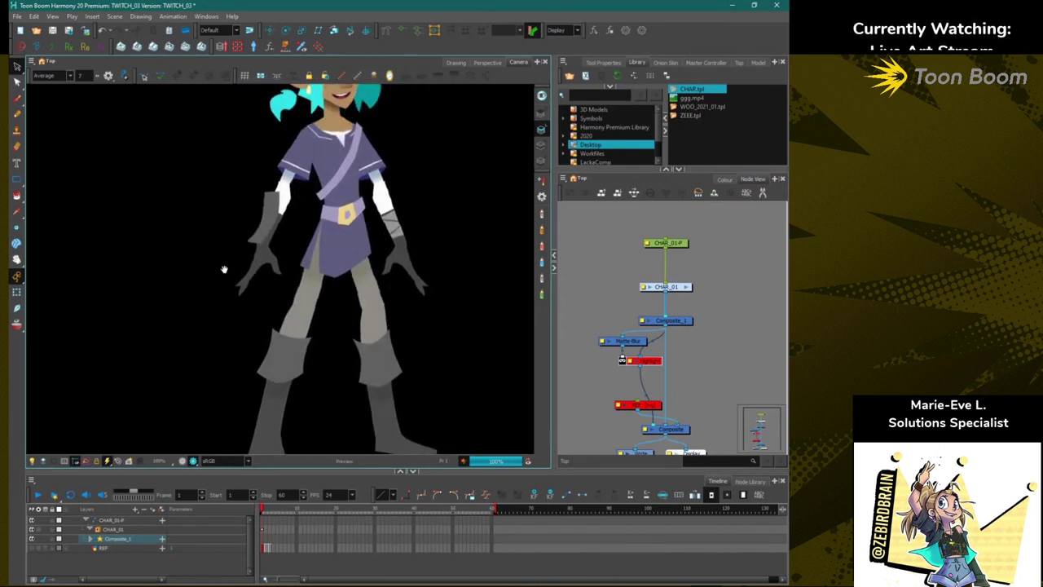
scroll(317, 277, up, 5)
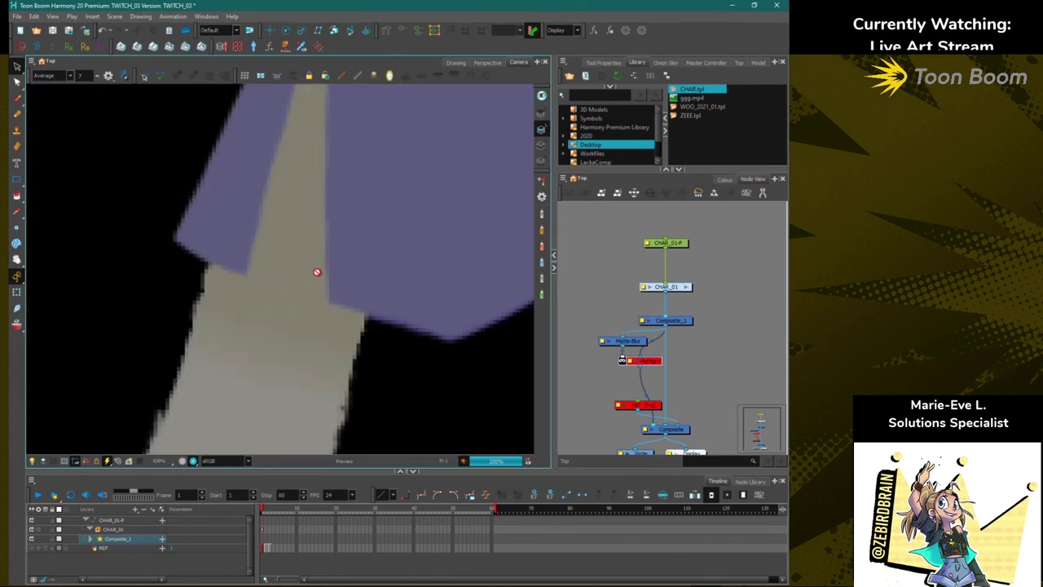
scroll(270, 310, down, 5)
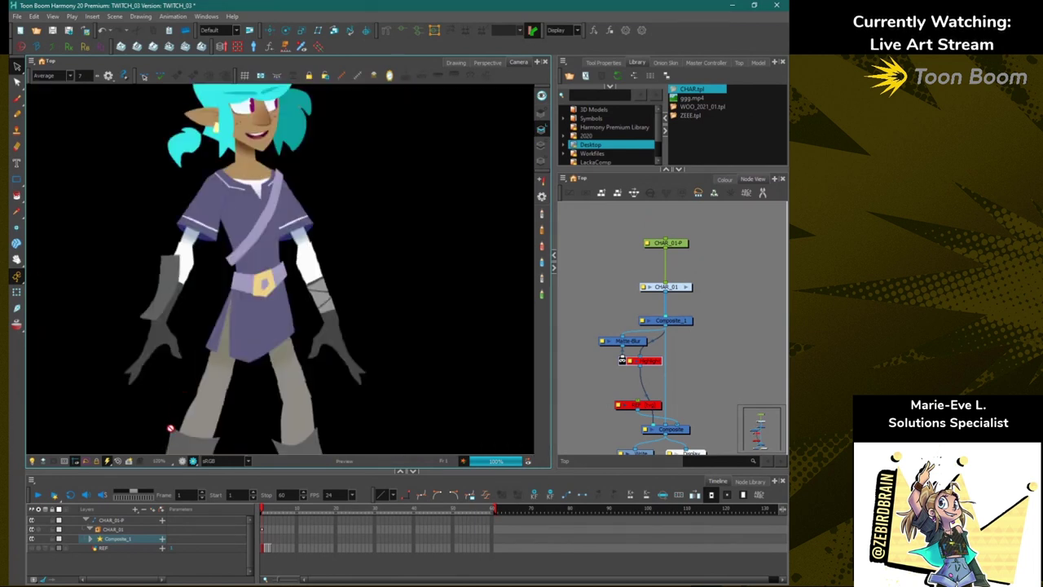
click(183, 462)
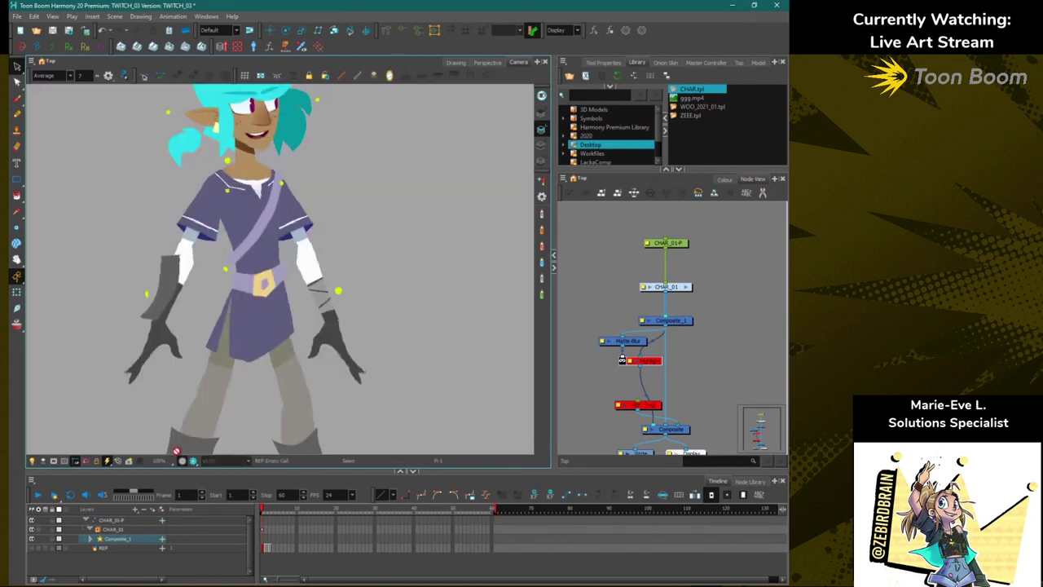
drag(154, 412, 204, 360)
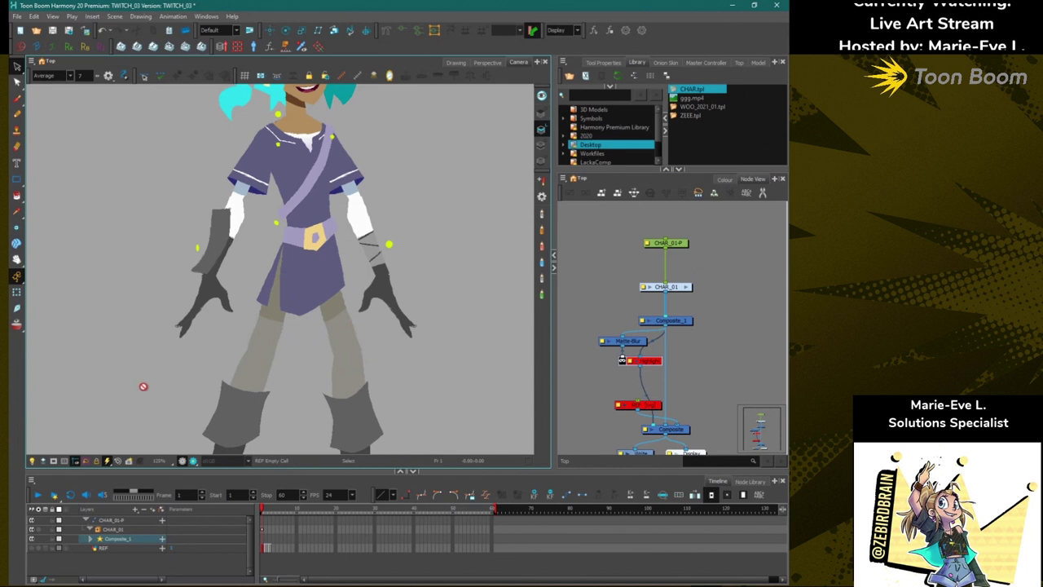
Select the shadow drawings below the cuffs of both boots with the Transform tool to examine each one.
drag(148, 386, 147, 286)
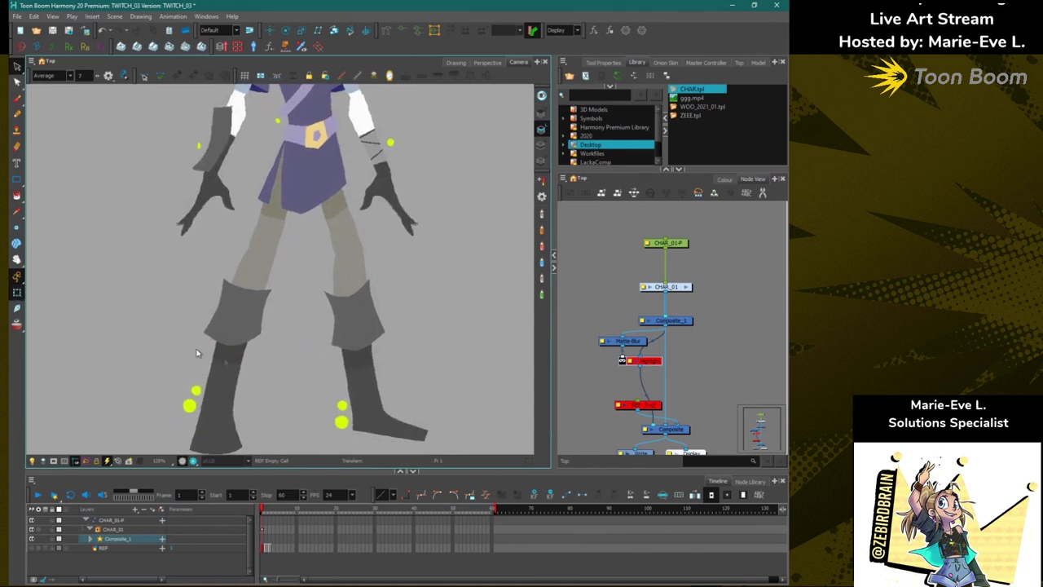
key(shift+t)
click(235, 357)
click(345, 356)
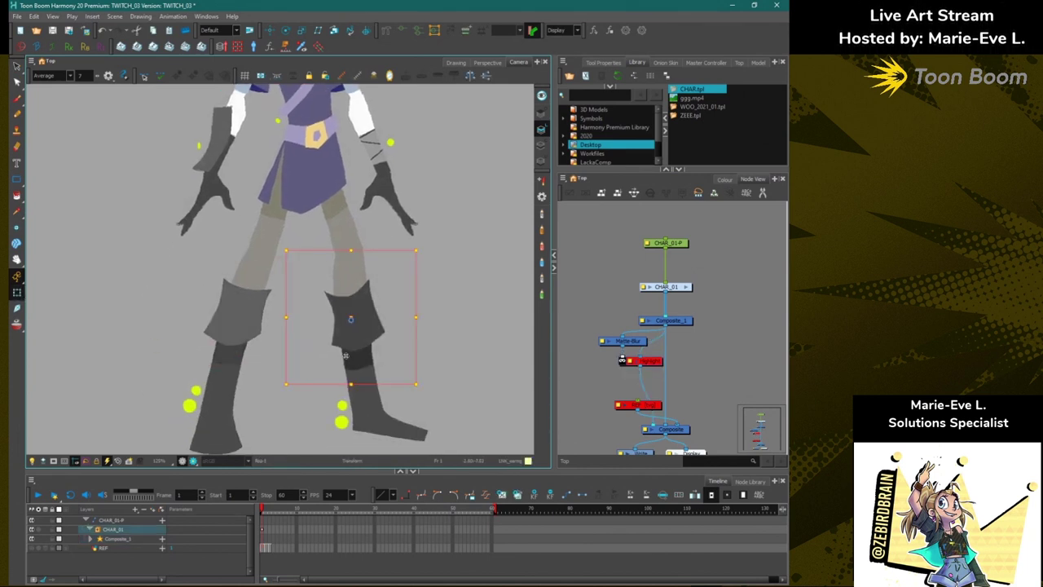
click(224, 357)
click(348, 362)
click(224, 357)
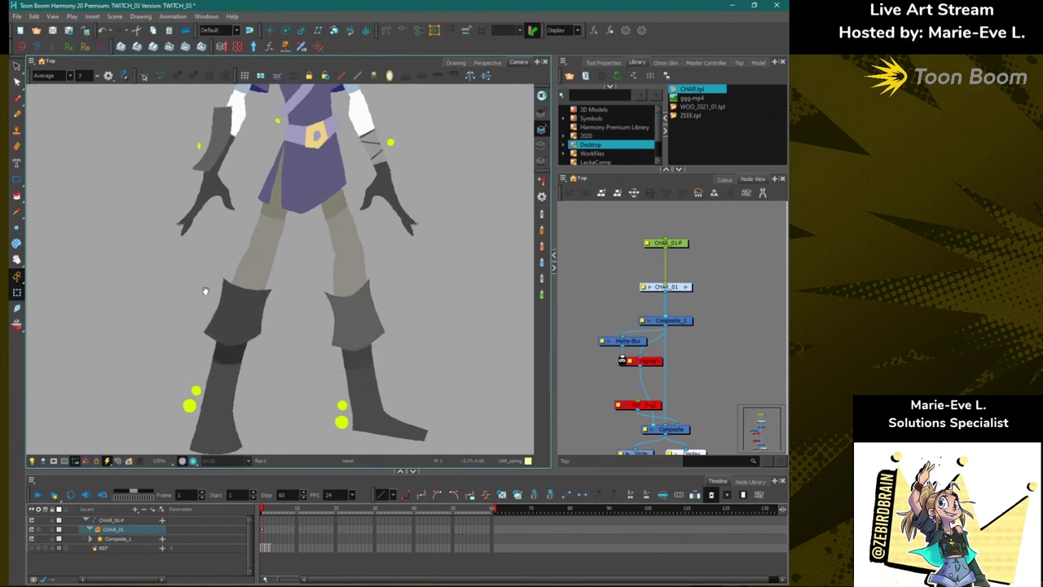
Select the shadow drawings under the tunic hem, sleeve and chin in turn to examine them.
drag(209, 231, 217, 338)
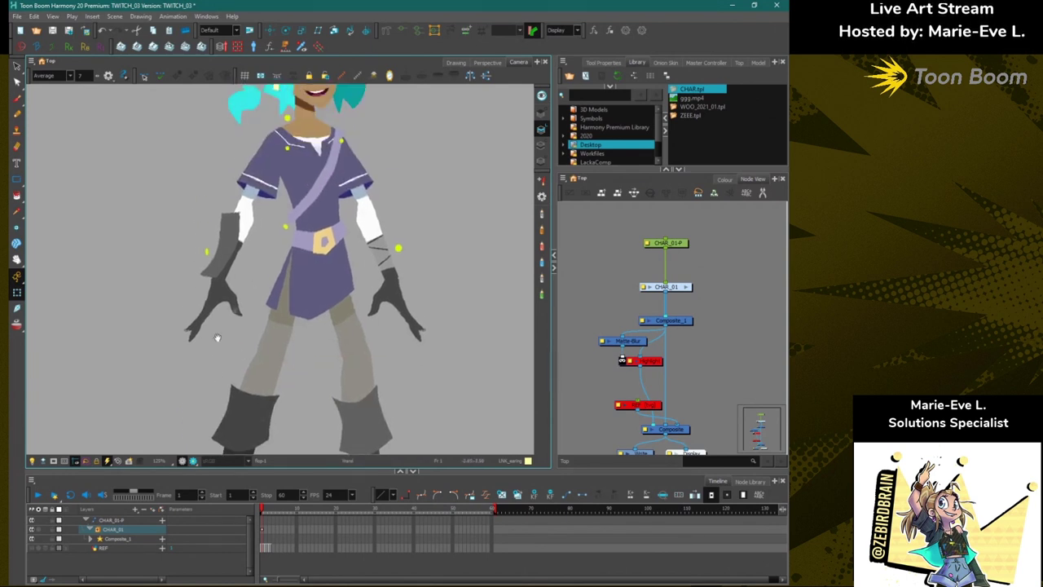
click(281, 317)
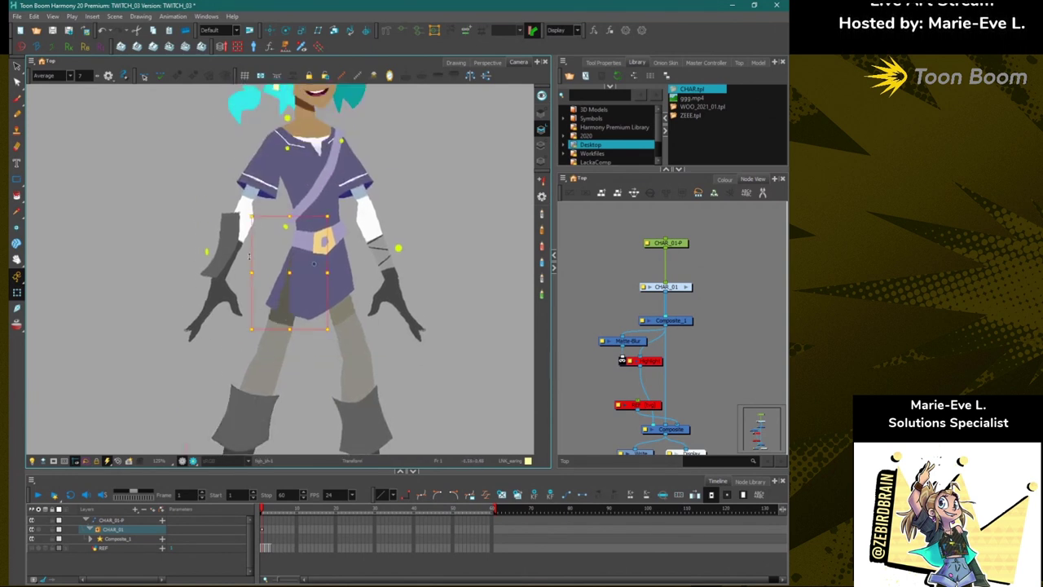
click(251, 198)
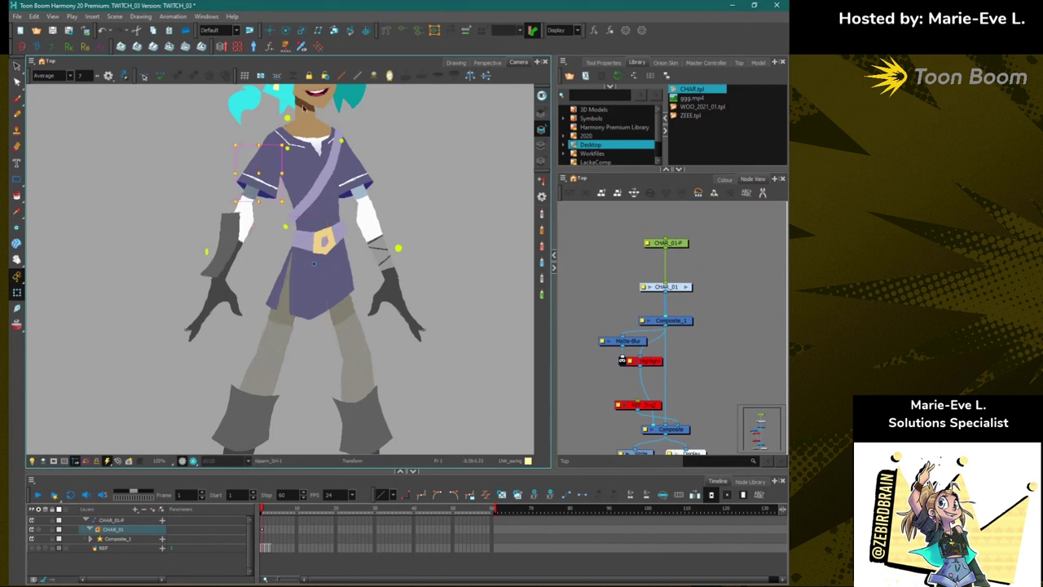
click(304, 107)
drag(266, 128, 273, 164)
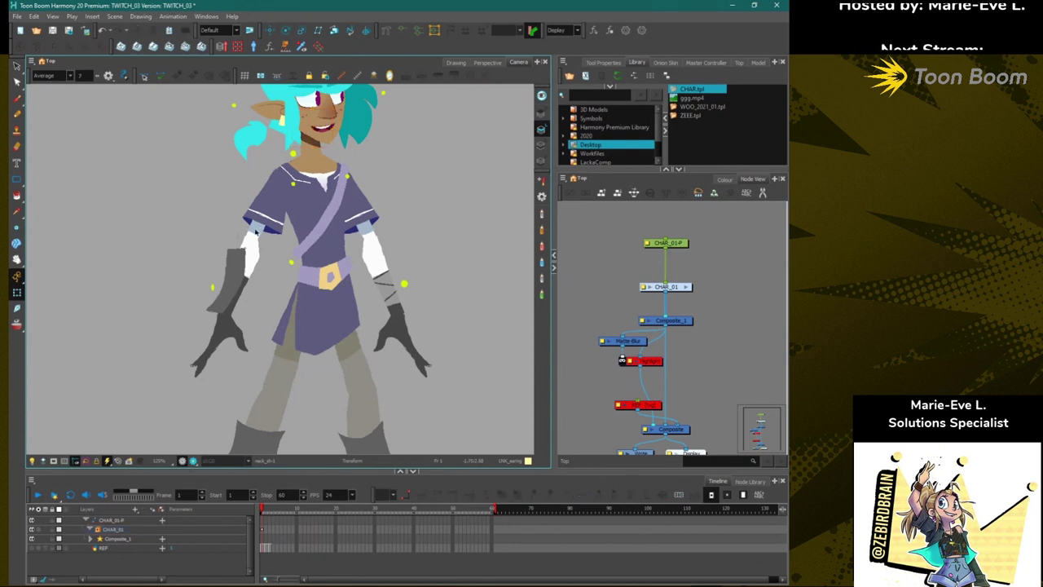
Examine the shadow drawing beneath the character's sleeve up close and clear the selection.
click(259, 225)
scroll(259, 225, up, 3)
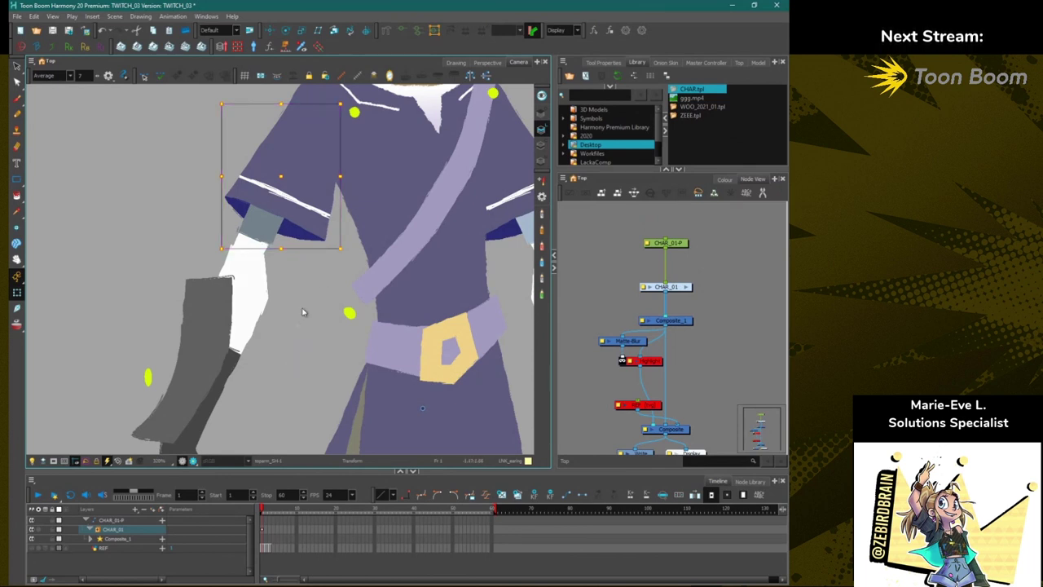
click(257, 308)
click(114, 252)
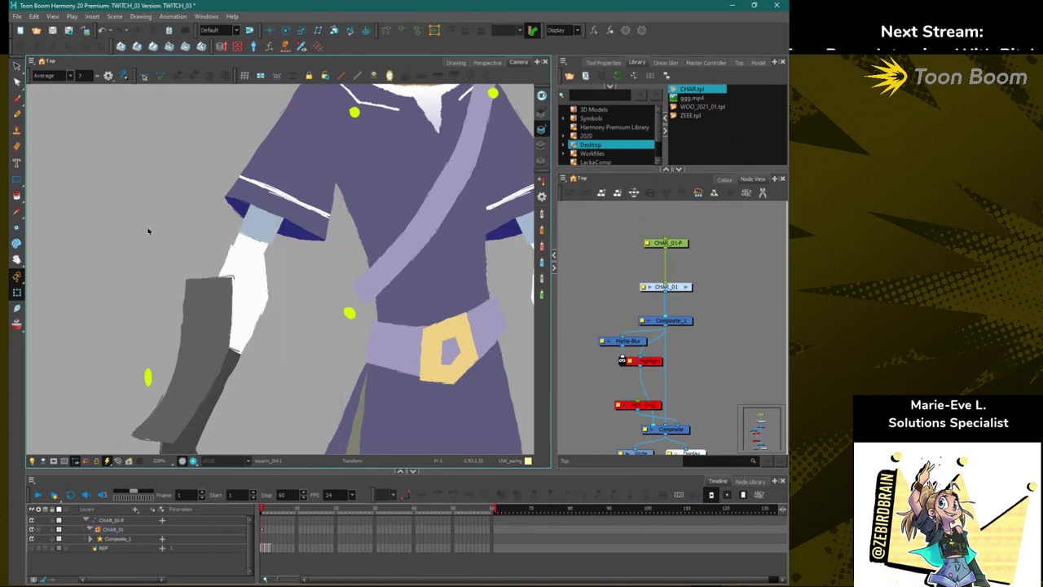
scroll(233, 277, down, 4)
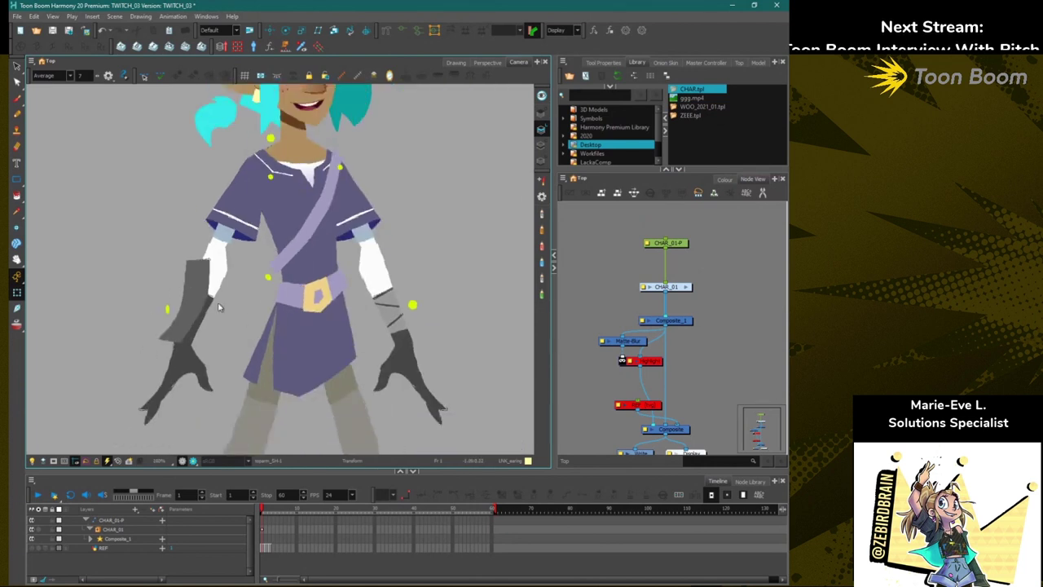
Try to adjust the shadow drawing on the thigh below the tunic hem, and undo the change.
drag(218, 366, 275, 227)
click(327, 216)
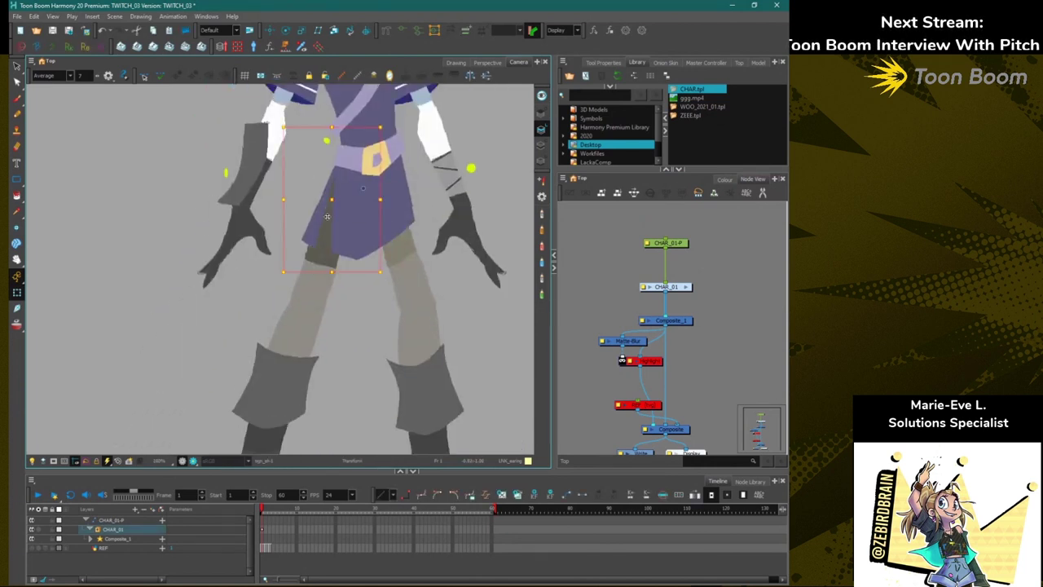
drag(331, 270, 331, 250)
key(ctrl+z)
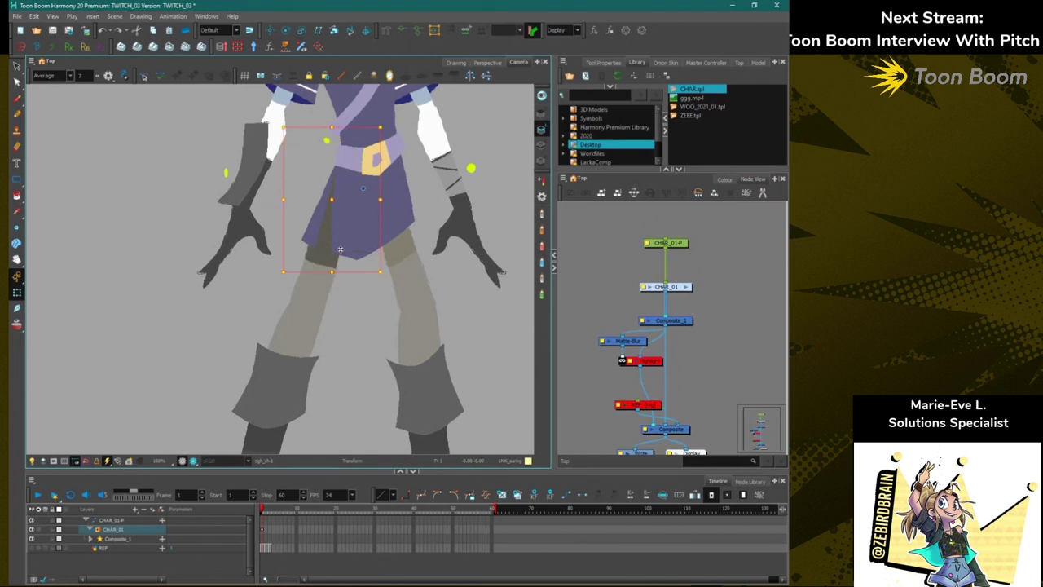
Examine the thigh shadow under the tunic hem and the shadow below the boot cuff by selecting each drawing.
key(space)
drag(208, 296, 197, 348)
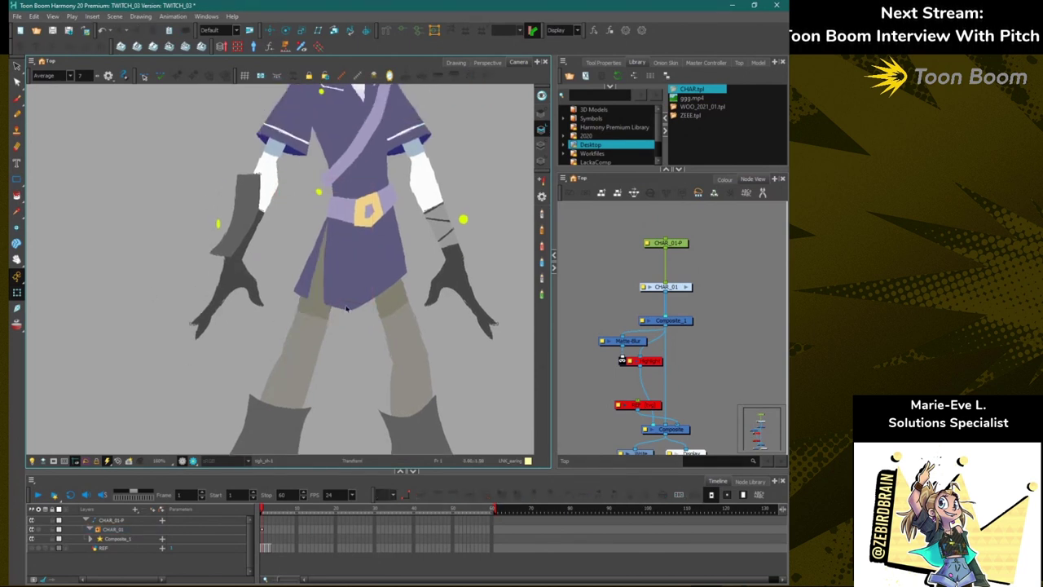
drag(307, 143, 310, 165)
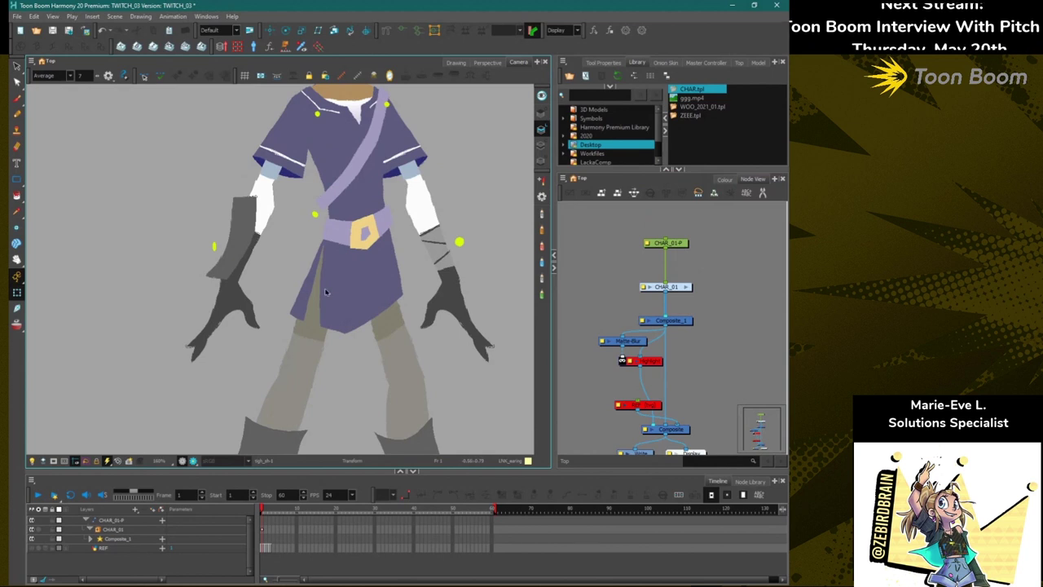
key(space)
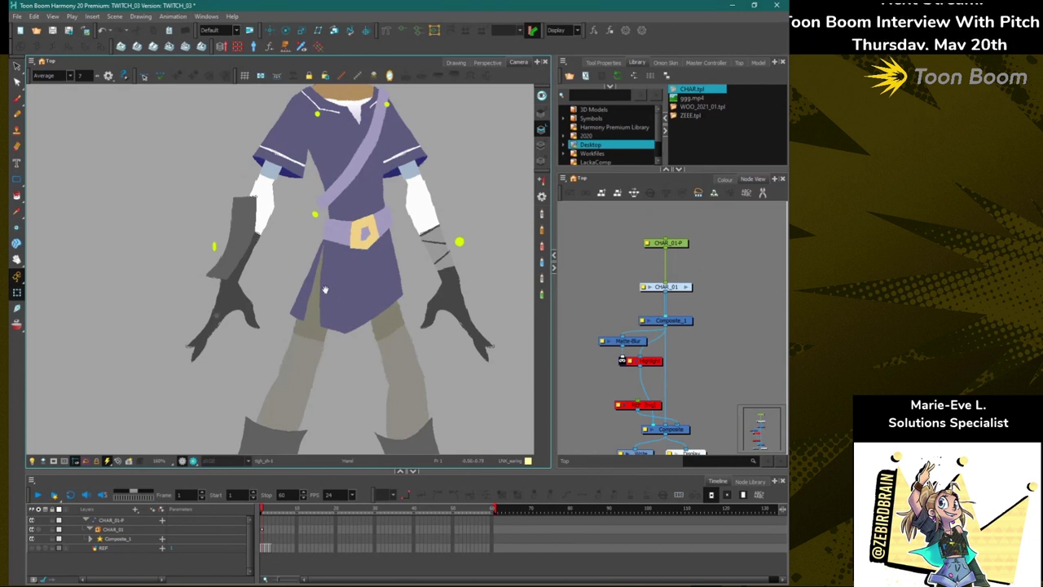
drag(220, 361, 215, 298)
click(304, 262)
key(space)
drag(196, 339, 230, 147)
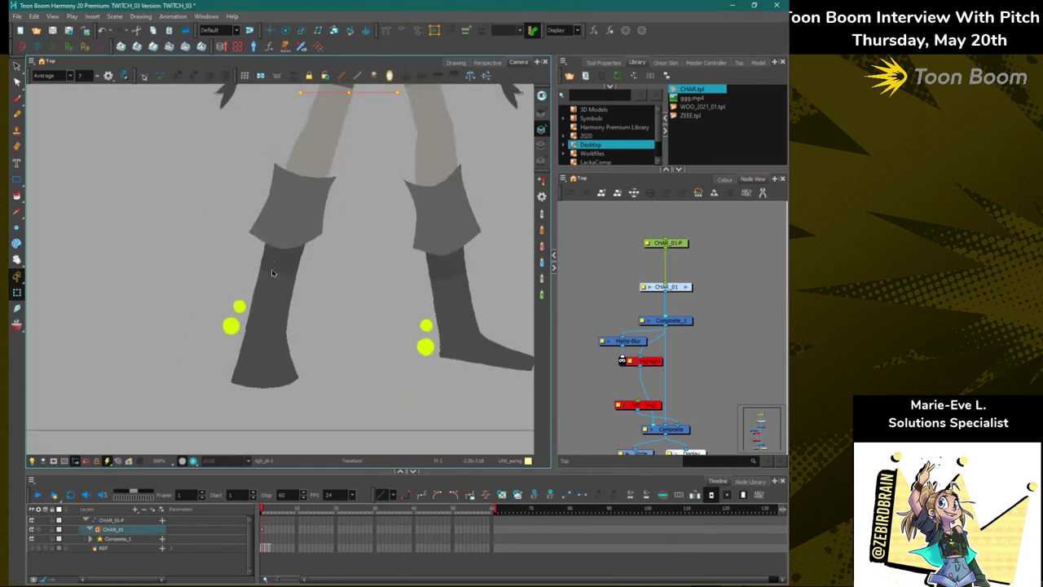
click(277, 271)
key(space)
drag(238, 279, 239, 470)
scroll(269, 153, up, 2)
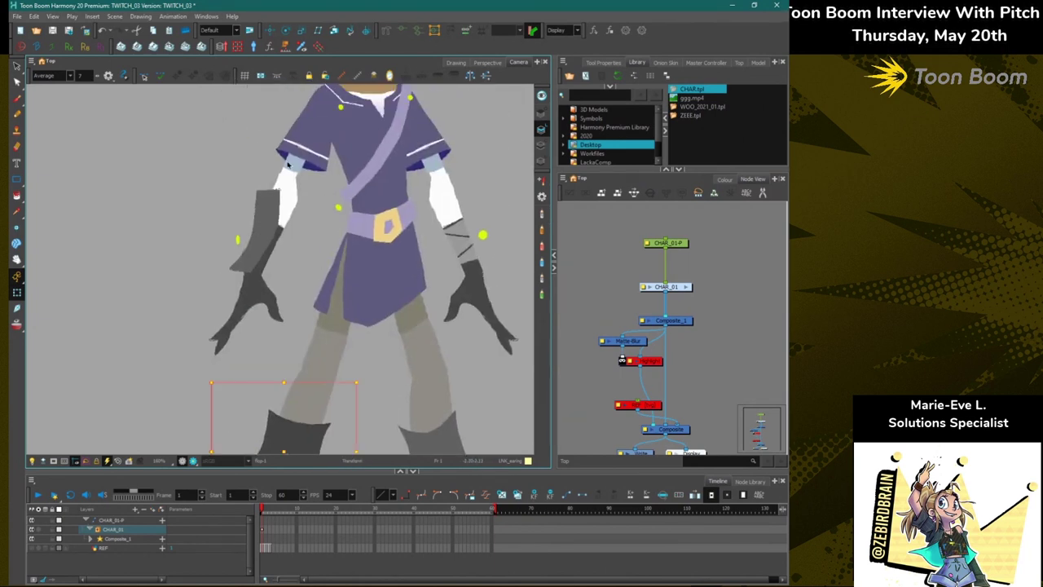
Try moving the upper-arm shadow and the arm piece beneath the sleeve, undo both moves, and clear the selection.
click(289, 164)
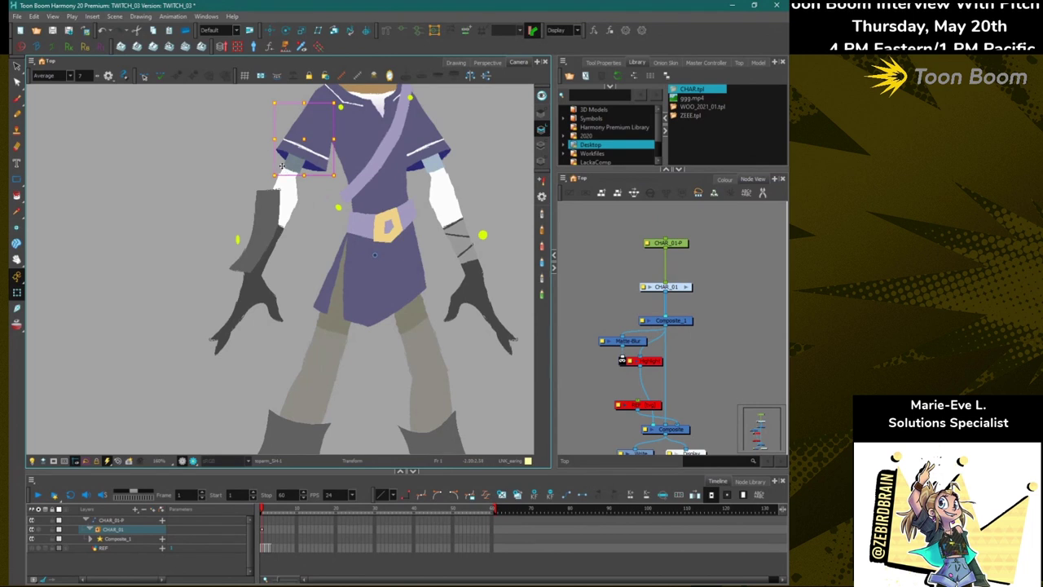
drag(301, 141, 296, 151)
key(ctrl+z)
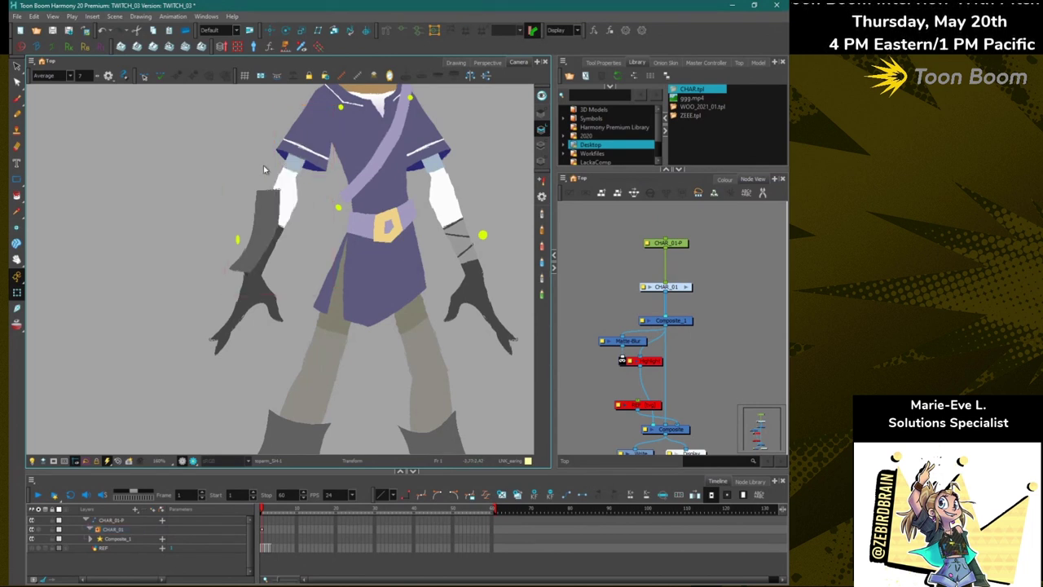
click(296, 156)
drag(301, 145, 243, 125)
key(ctrl+z)
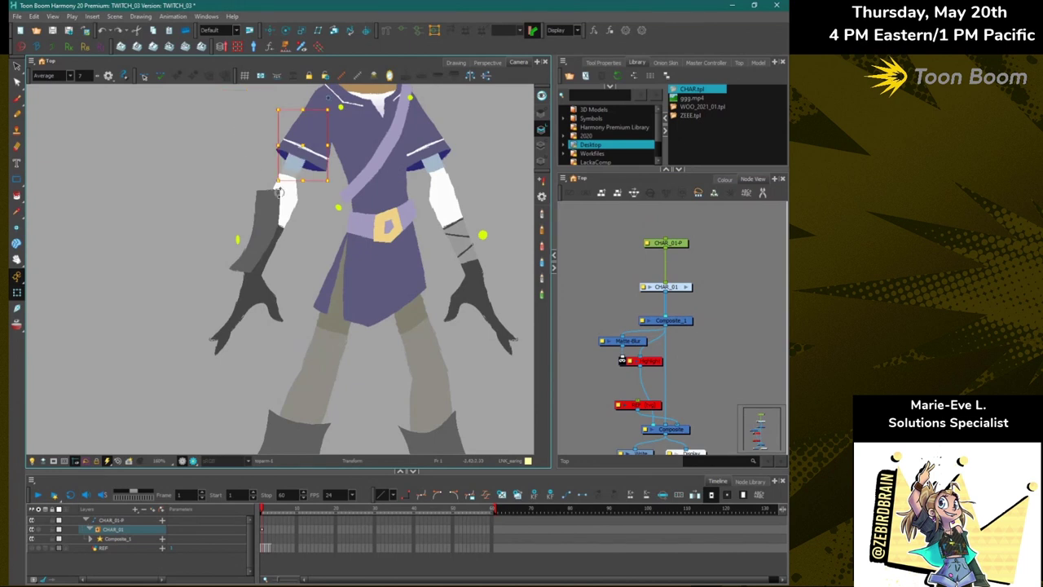
click(170, 317)
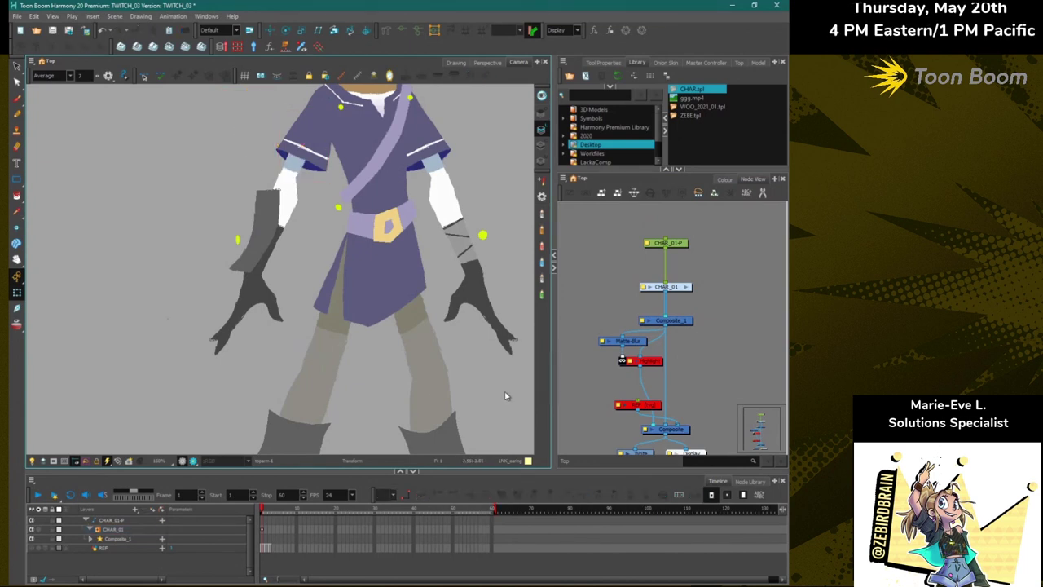
Select the upper-arm shadow drawing again to examine how it sits under the sleeve, and clear the selection.
scroll(302, 319, down, 3)
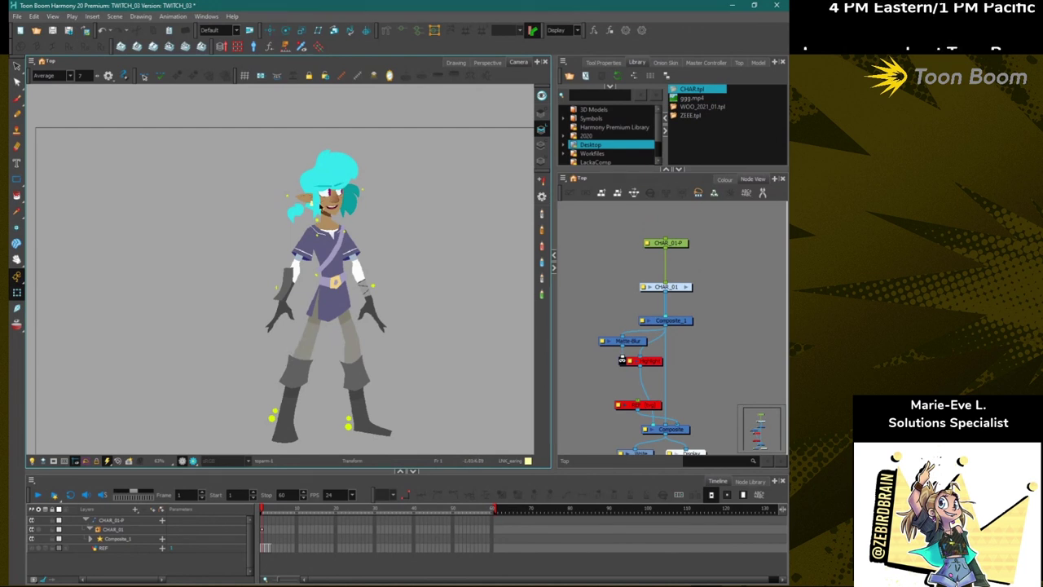
key(space)
drag(210, 326, 194, 309)
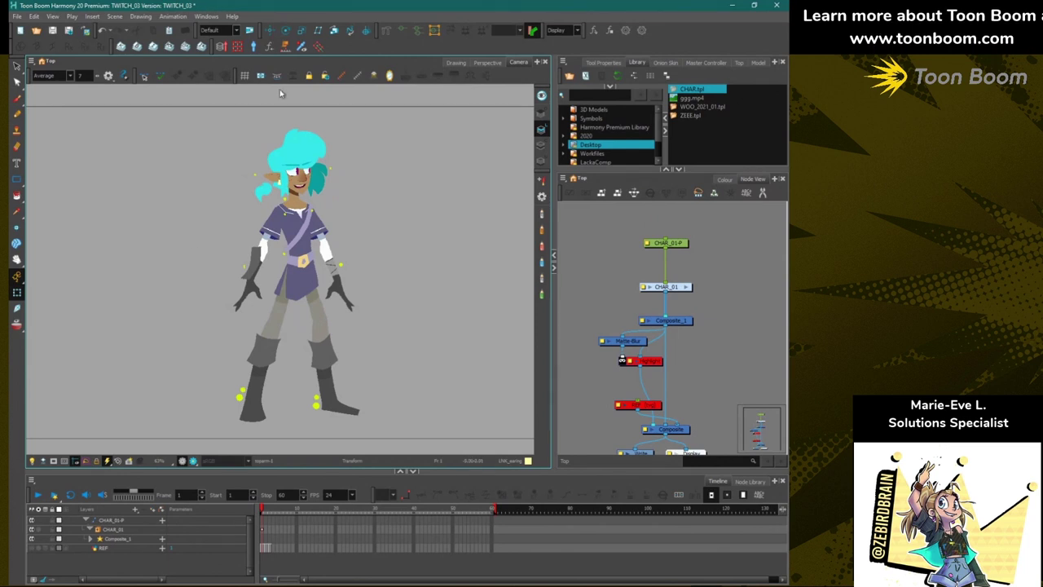
scroll(313, 216, up, 5)
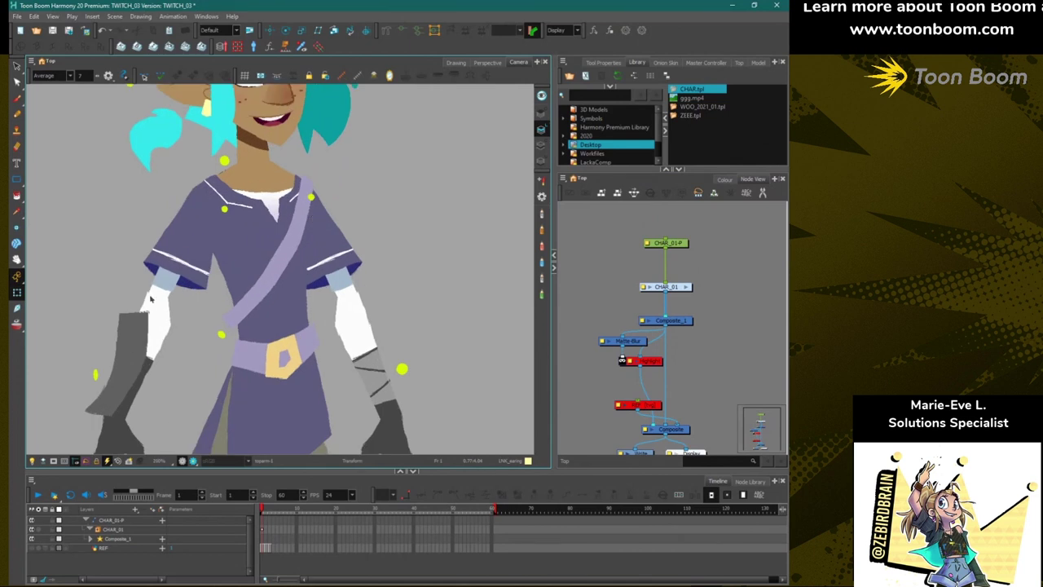
click(170, 285)
key(b)
key(b)
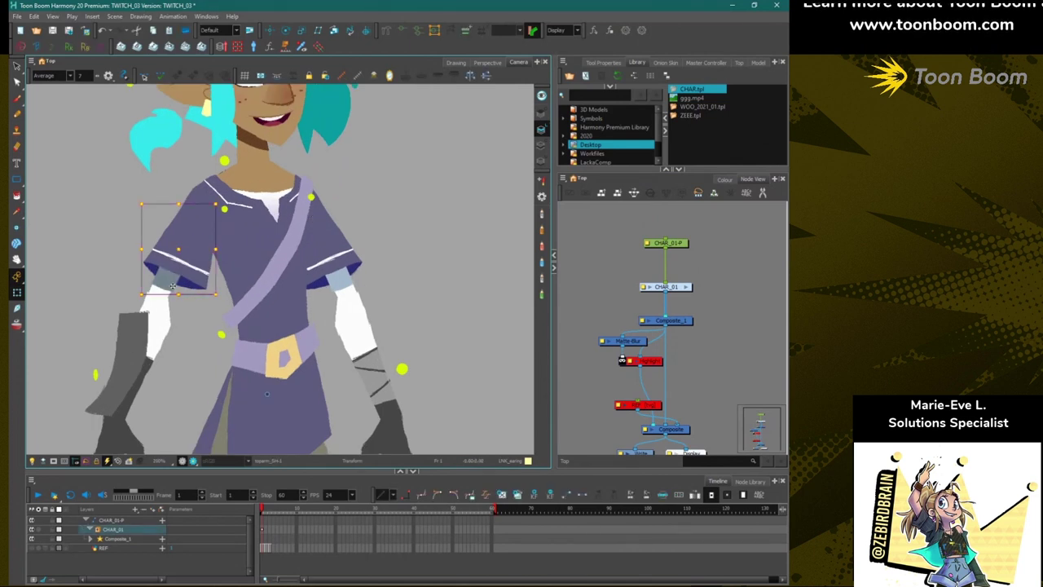
click(162, 277)
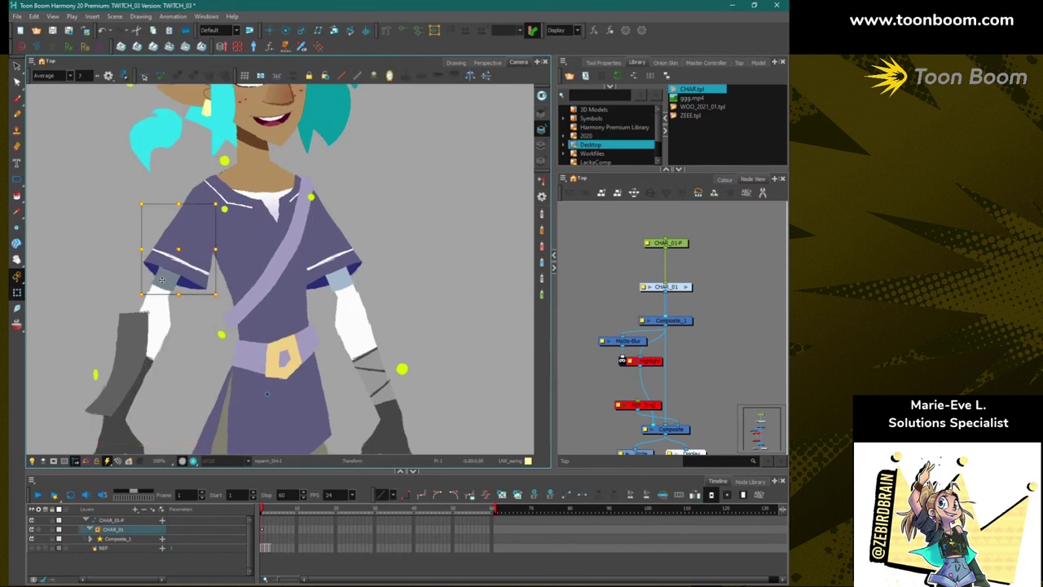
click(112, 239)
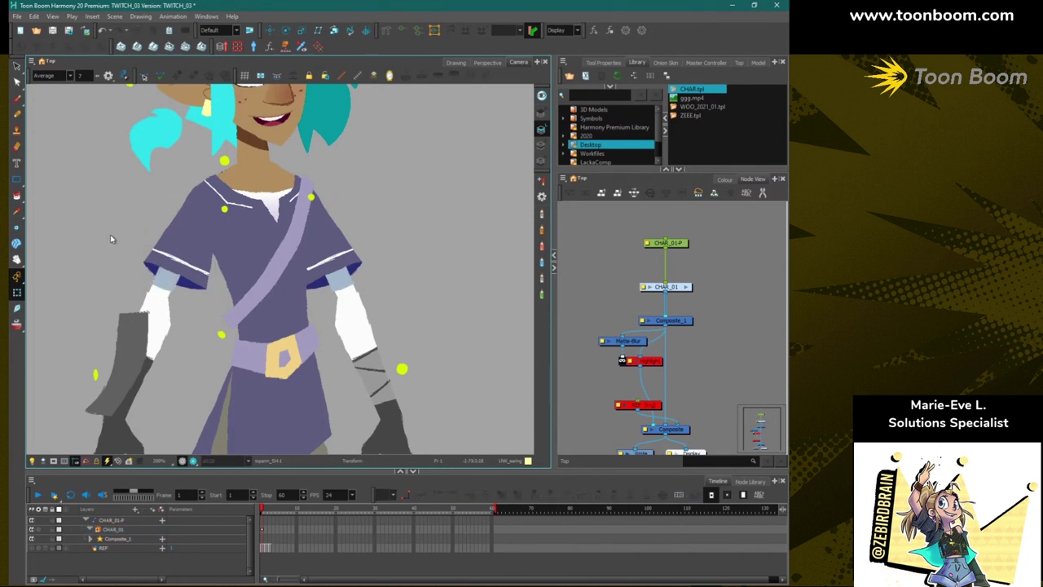
drag(203, 311, 238, 405)
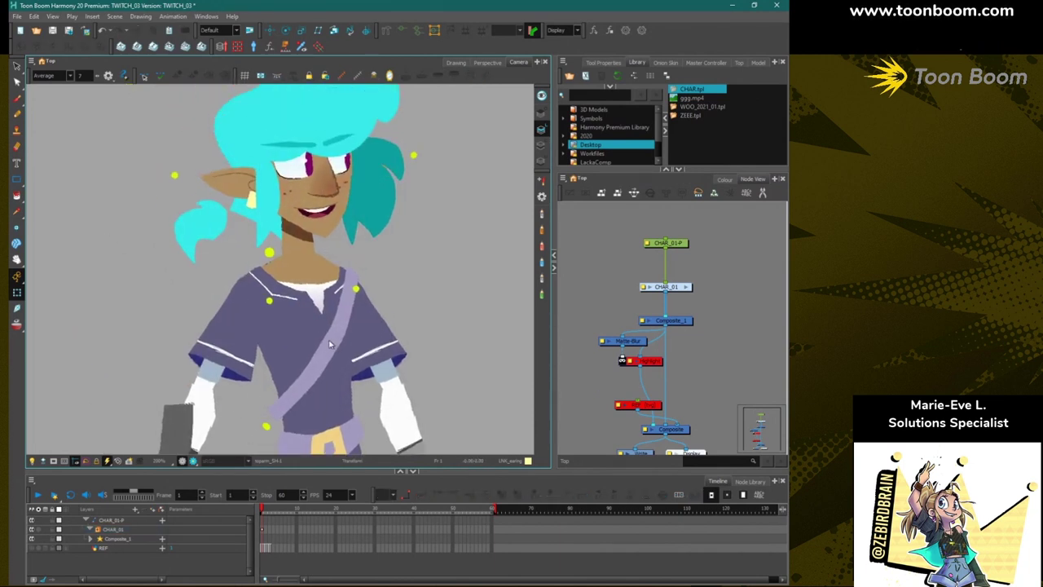
scroll(335, 254, down, 4)
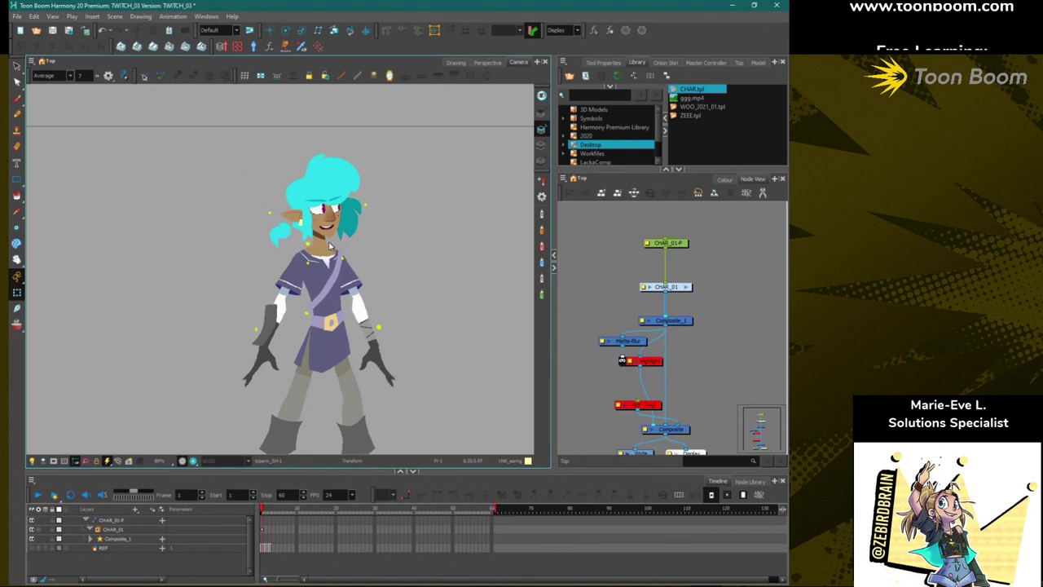
drag(161, 397, 152, 360)
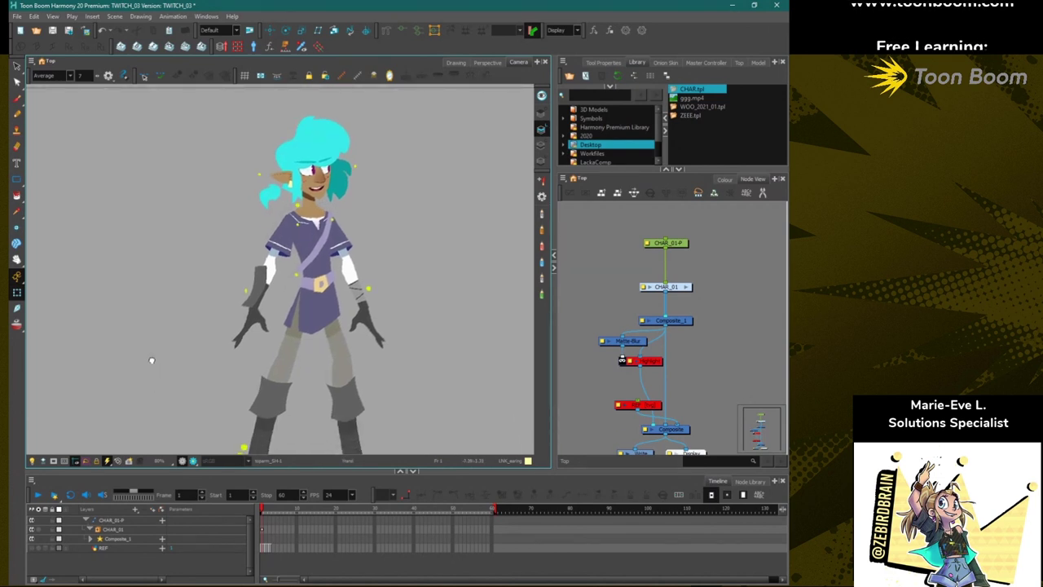
Enable the Highlight node in the node network and examine the rendered character from face to boots.
click(193, 461)
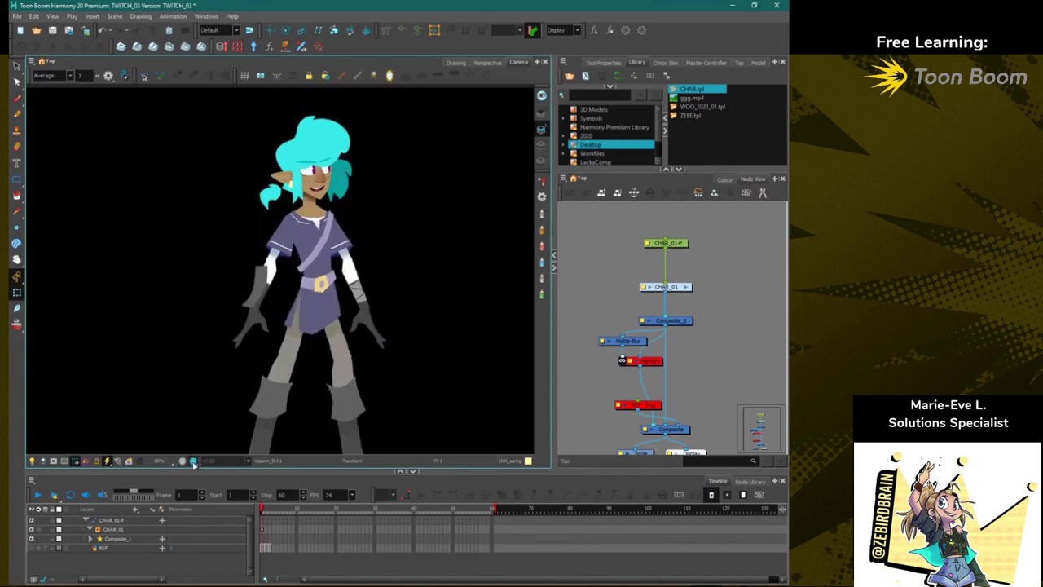
scroll(648, 367, up, 3)
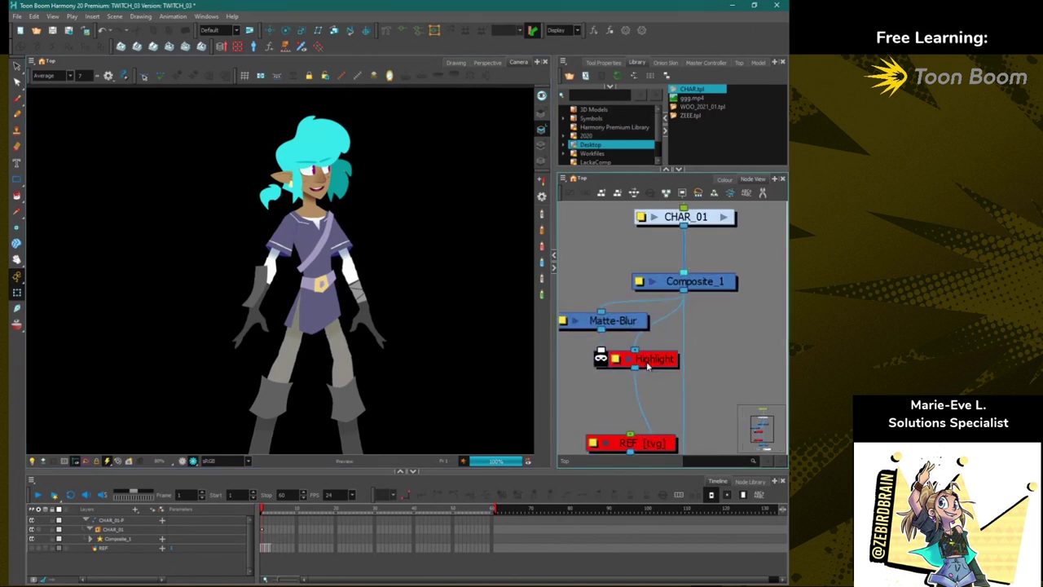
click(650, 366)
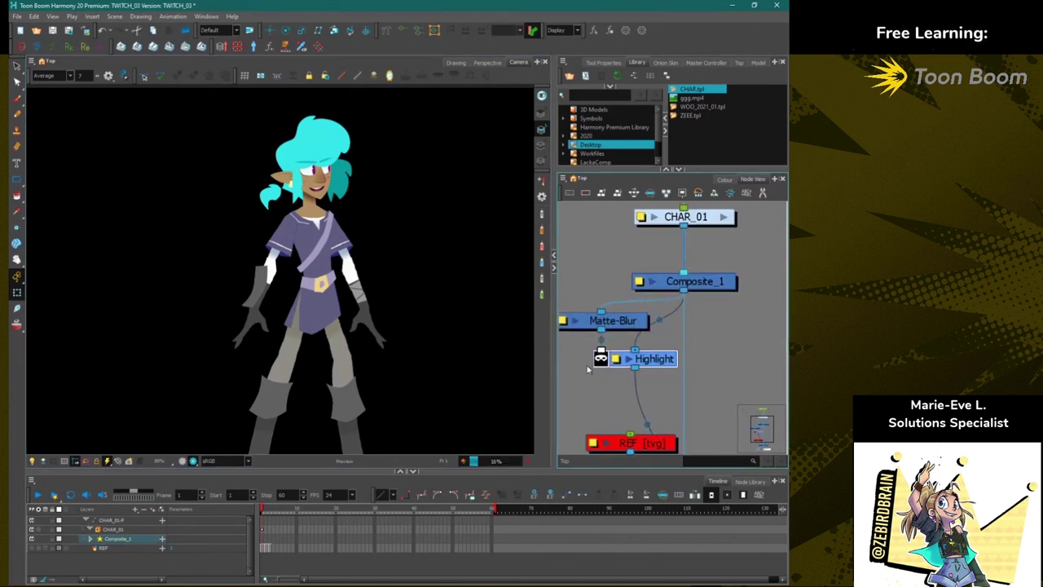
scroll(332, 245, up, 1)
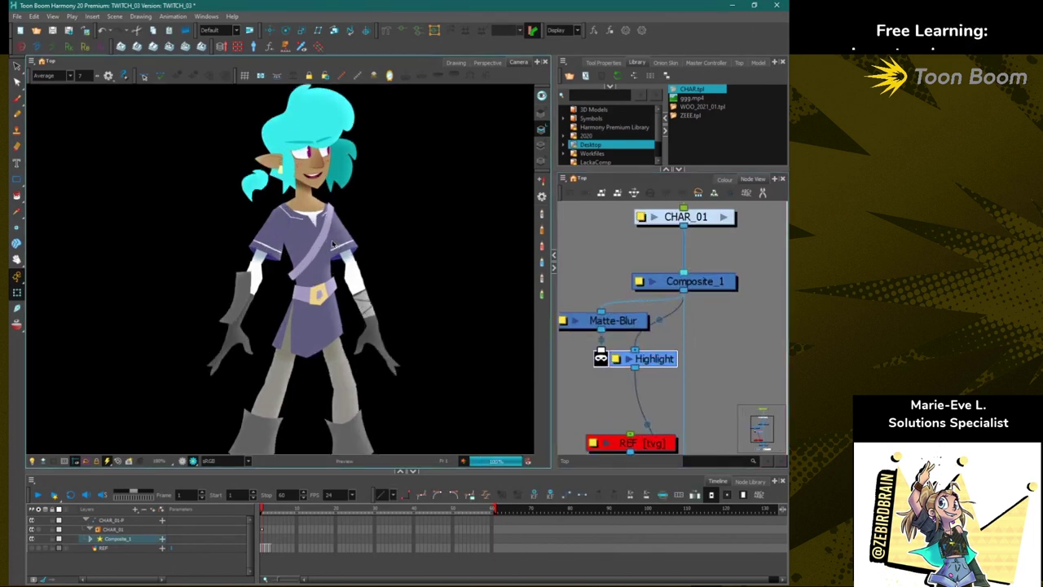
scroll(333, 245, up, 2)
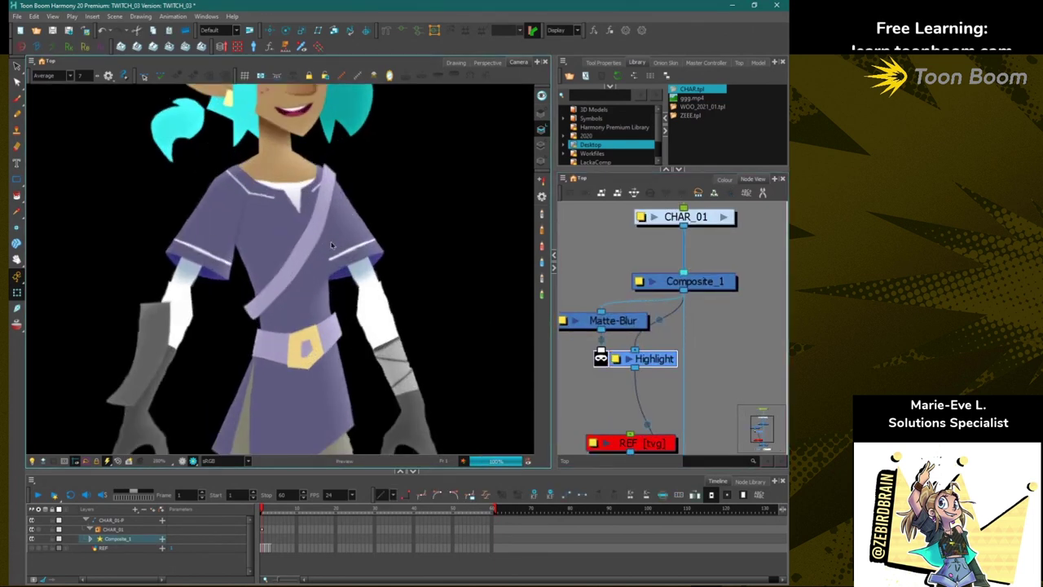
scroll(246, 277, down, 4)
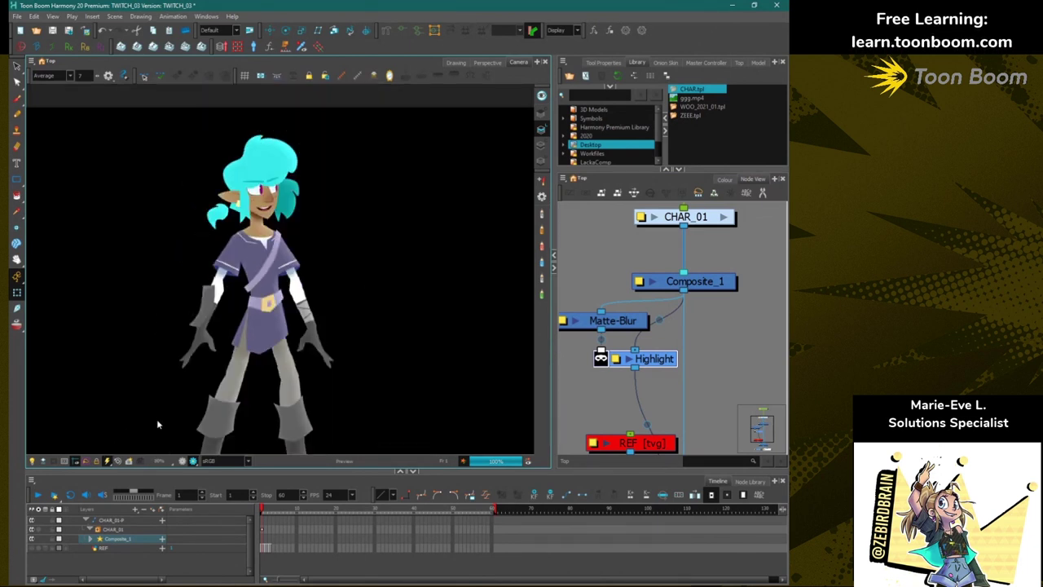
drag(151, 367, 142, 233)
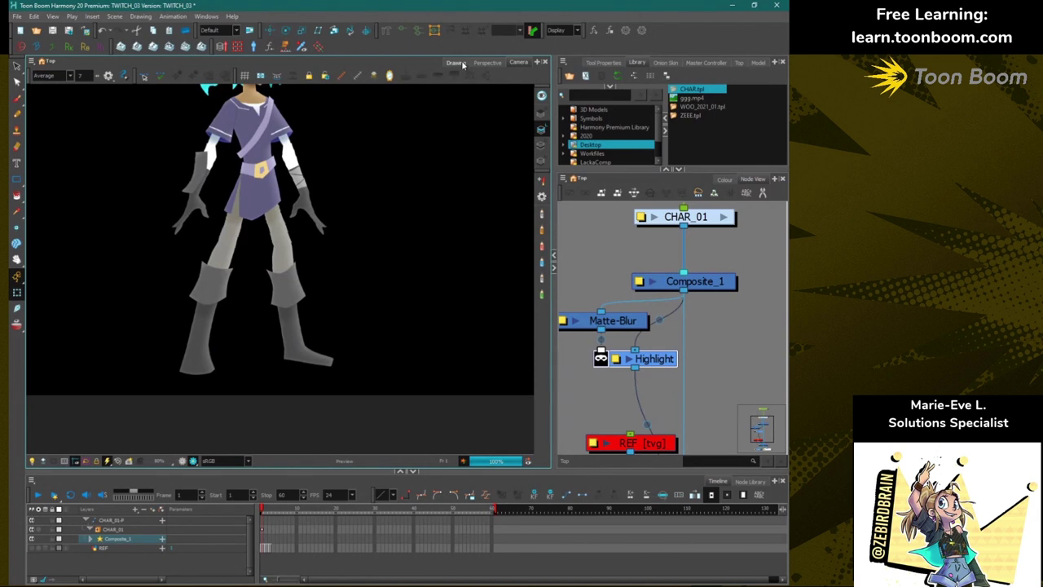
Return the camera to the unrendered display and disconnect the Highlight node's output from the composite below it.
click(182, 460)
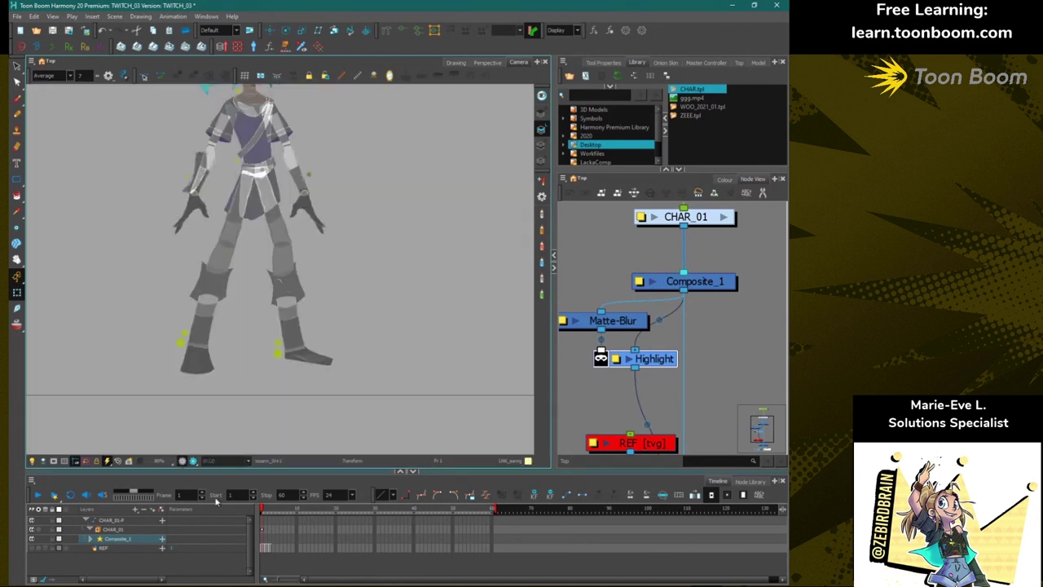
click(138, 354)
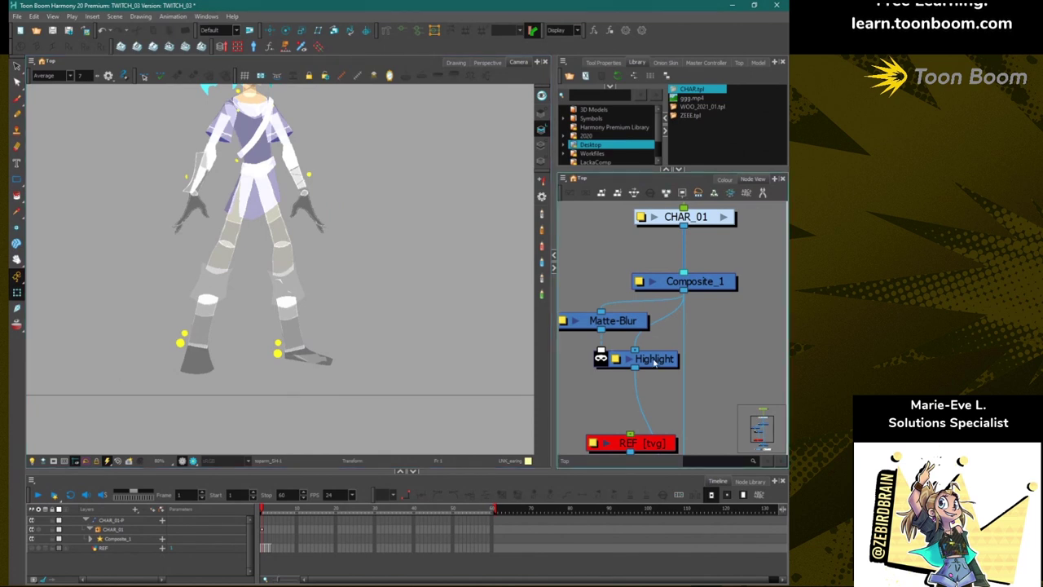
drag(634, 370, 628, 382)
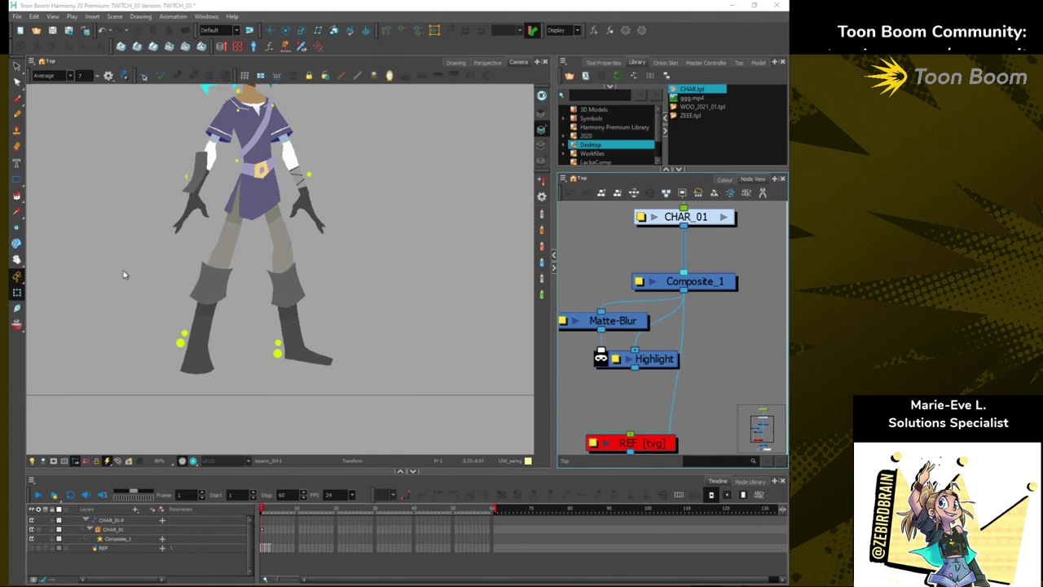
Try posing the character's right forearm and hand inward toward the hip.
click(159, 368)
drag(140, 334, 168, 397)
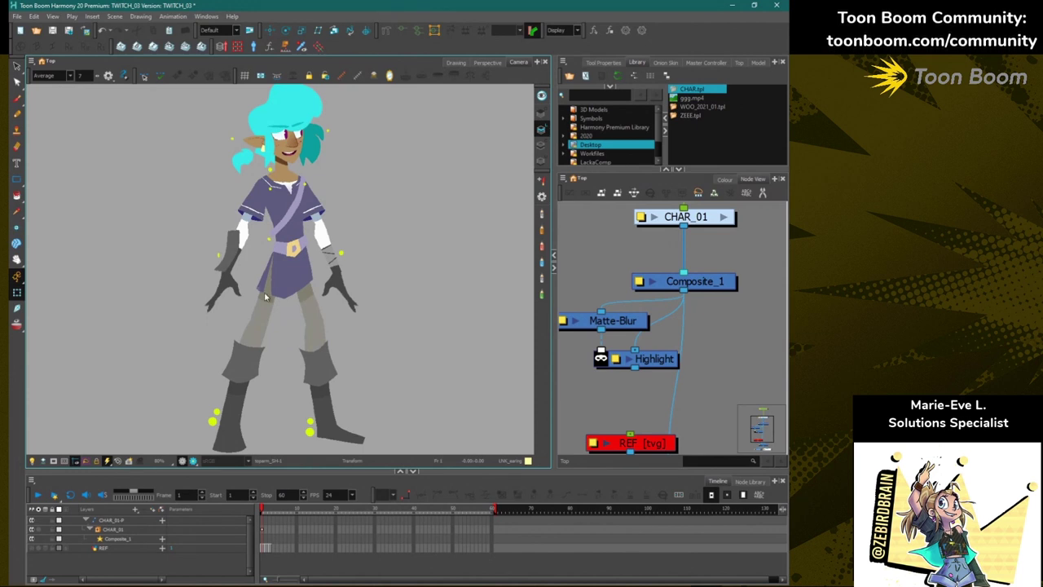
click(224, 287)
click(206, 301)
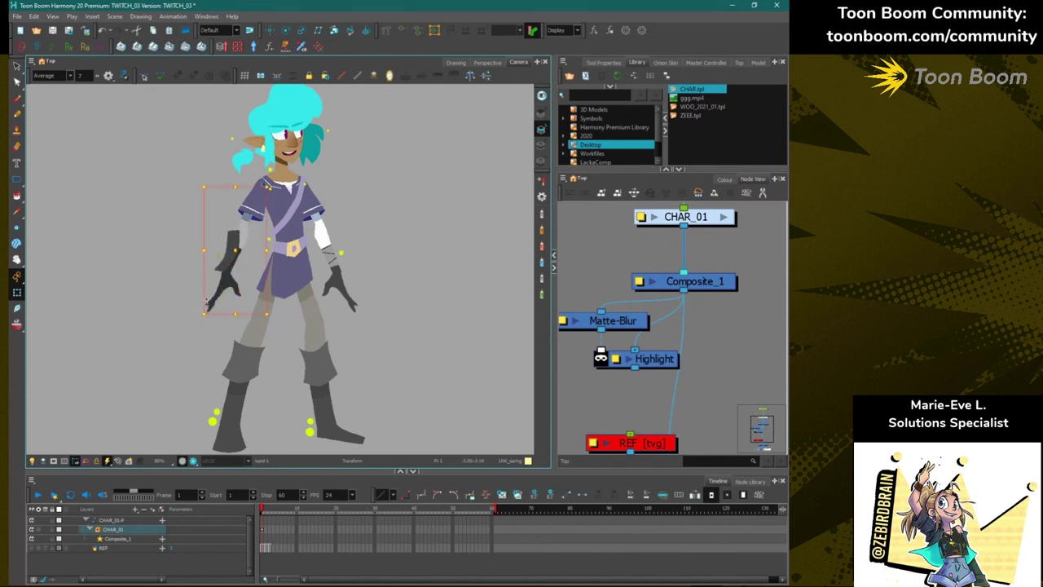
key(b)
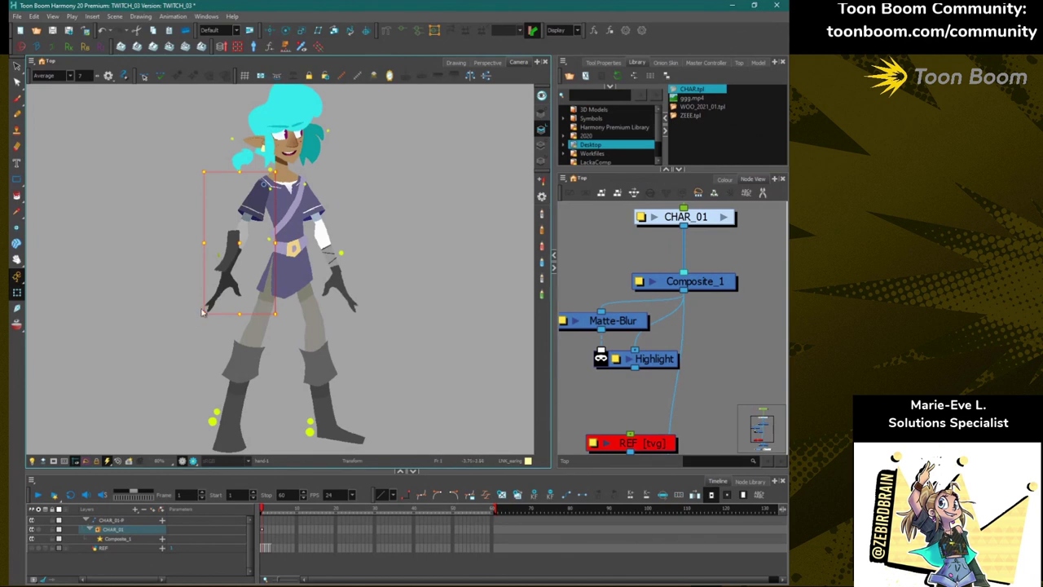
key(shift+b)
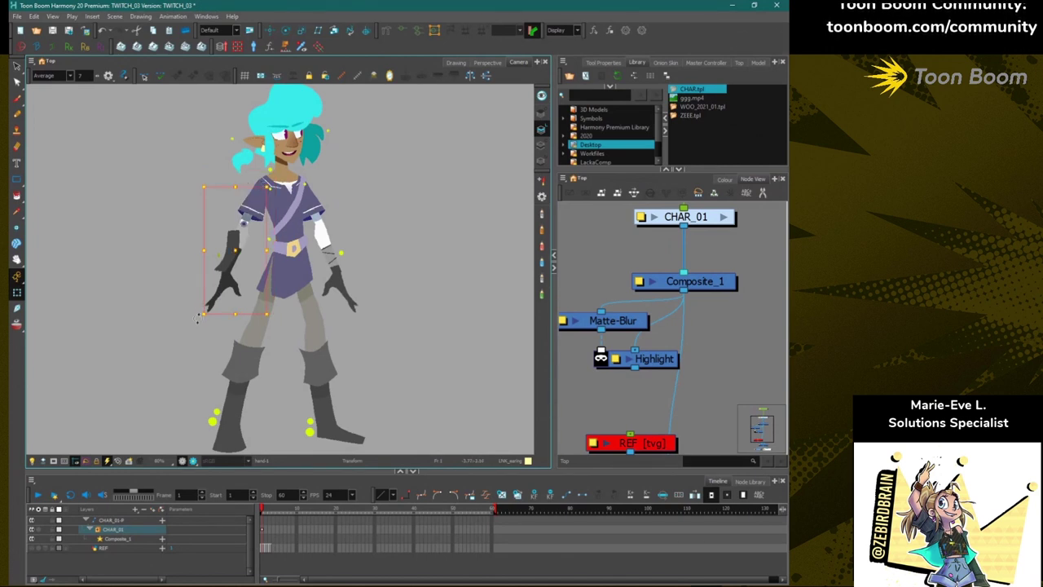
drag(213, 326, 232, 328)
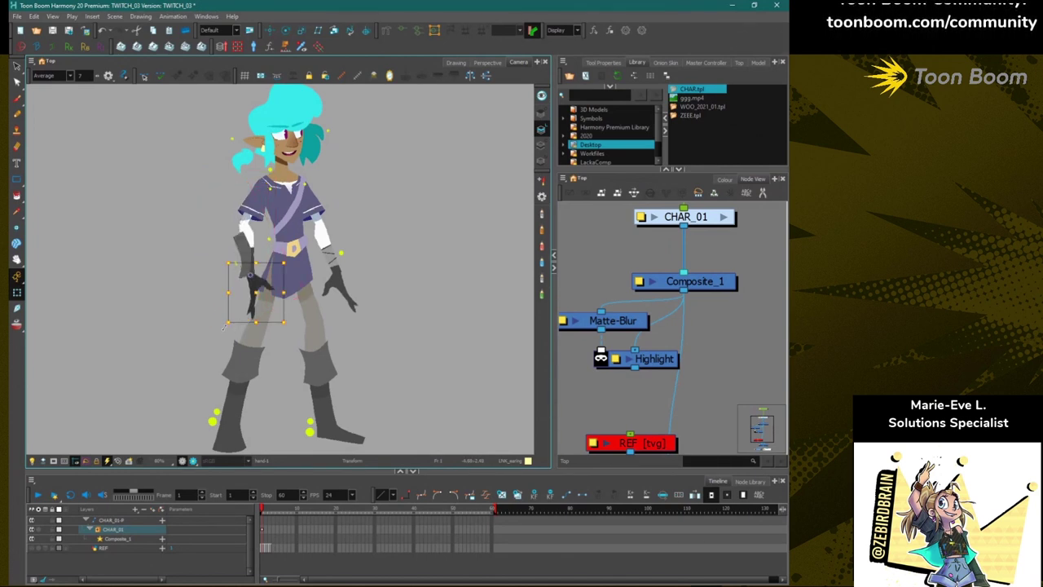
Try swinging the character's whole right arm outward from its shoulder peg, and clear the selection.
key(b)
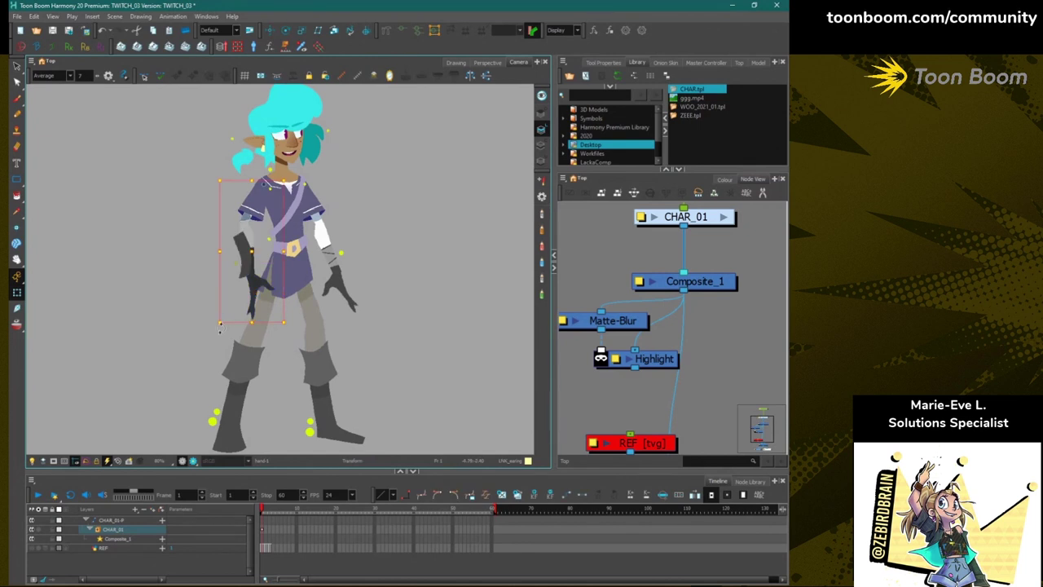
drag(219, 325, 143, 215)
click(155, 318)
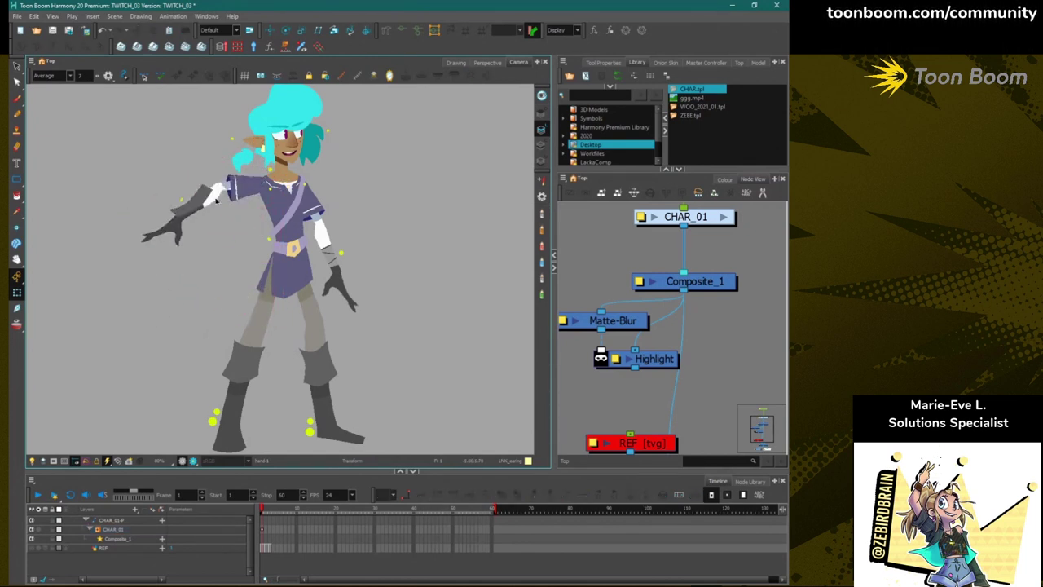
Examine the peg hierarchy of both arms by selecting each hand and stepping up through its parents.
click(174, 232)
key(b)
key(b)
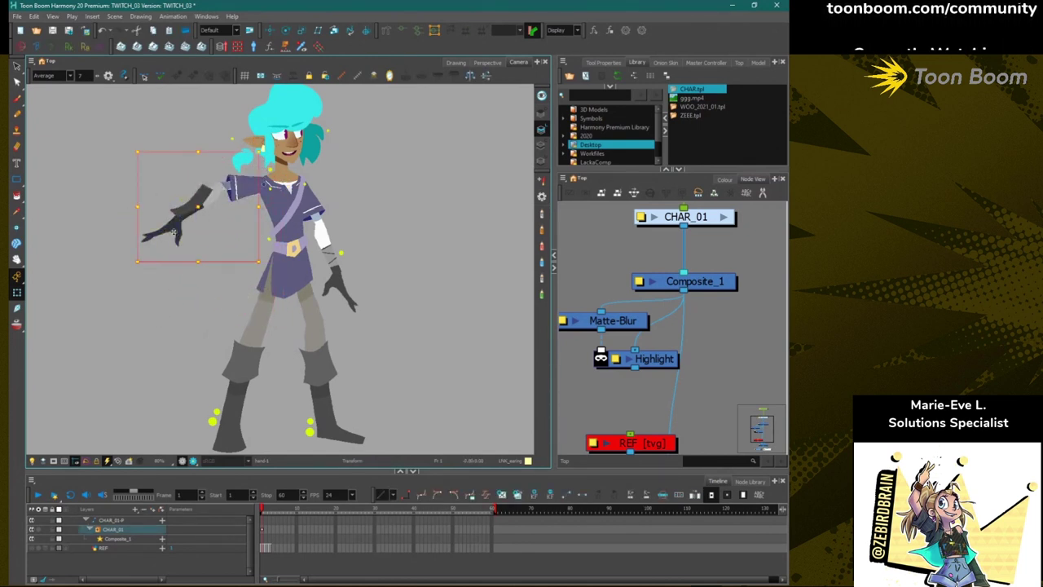
key(b)
click(333, 287)
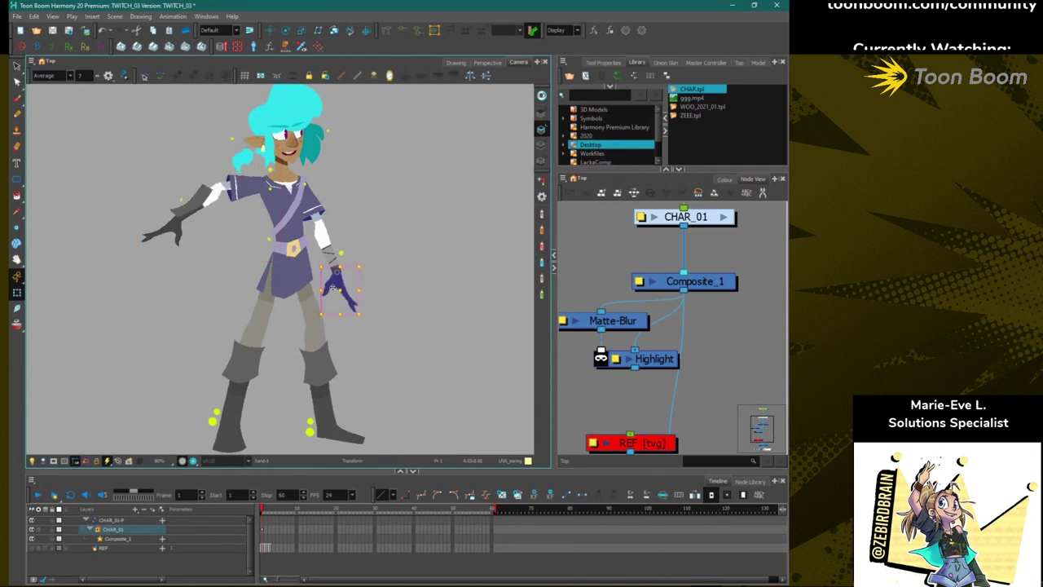
key(b)
key(b)
key(b)
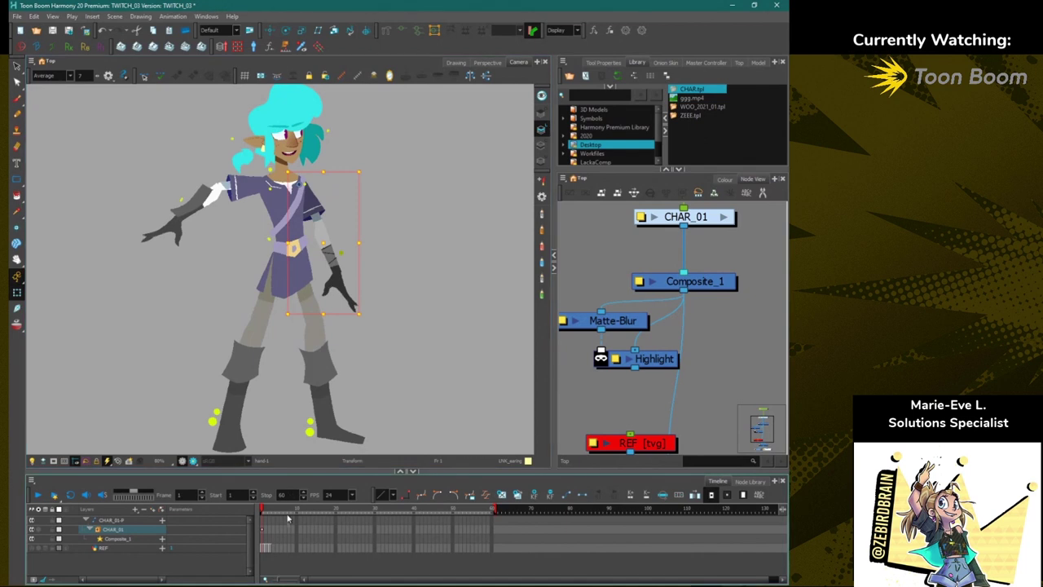
Locate the top parent peg of each arm in the timeline and collapse the sleeve_in-P_1-P layer.
key(o)
click(165, 232)
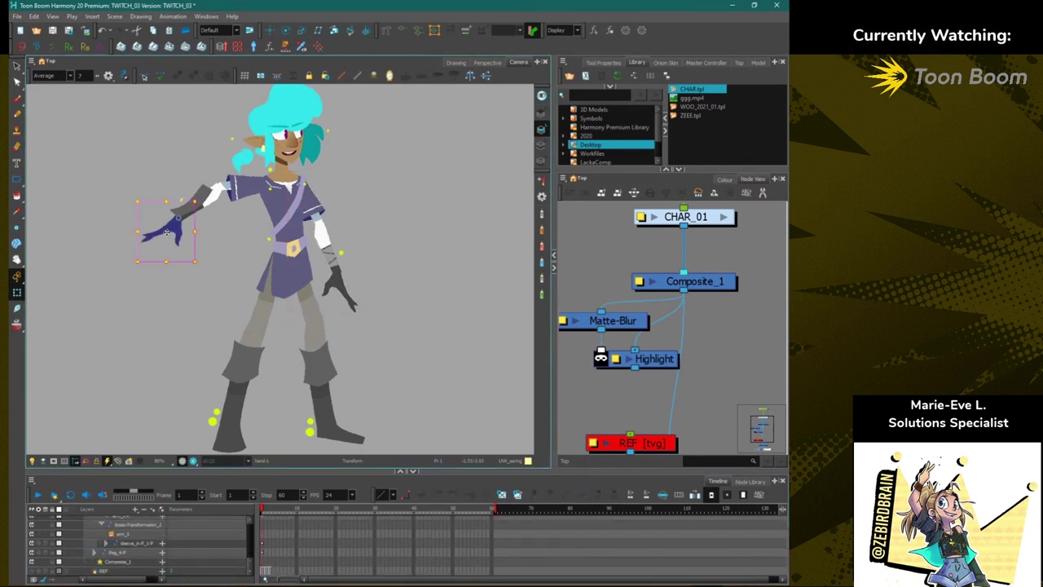
key(b)
key(b)
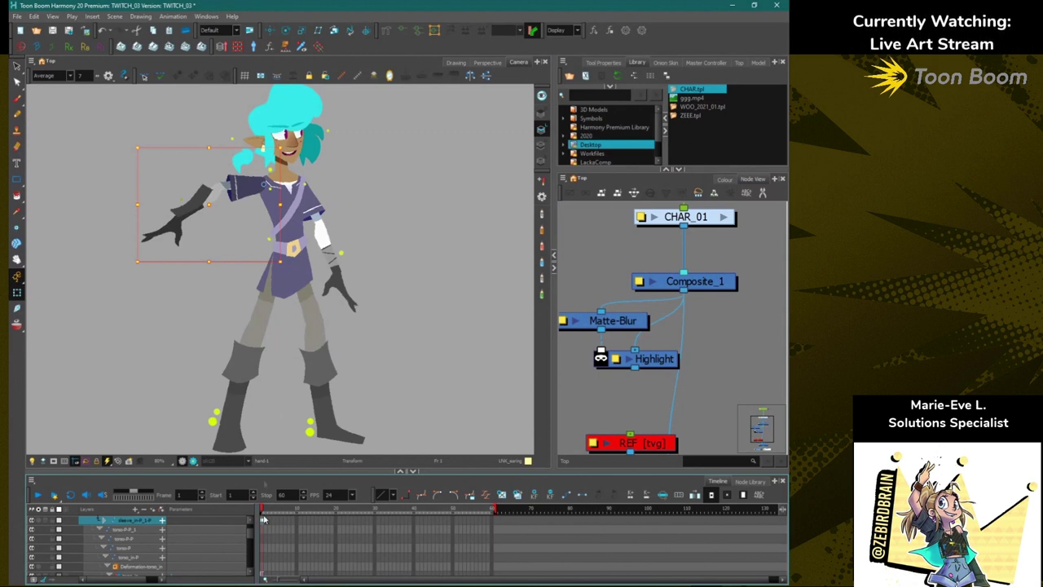
click(334, 285)
key(b)
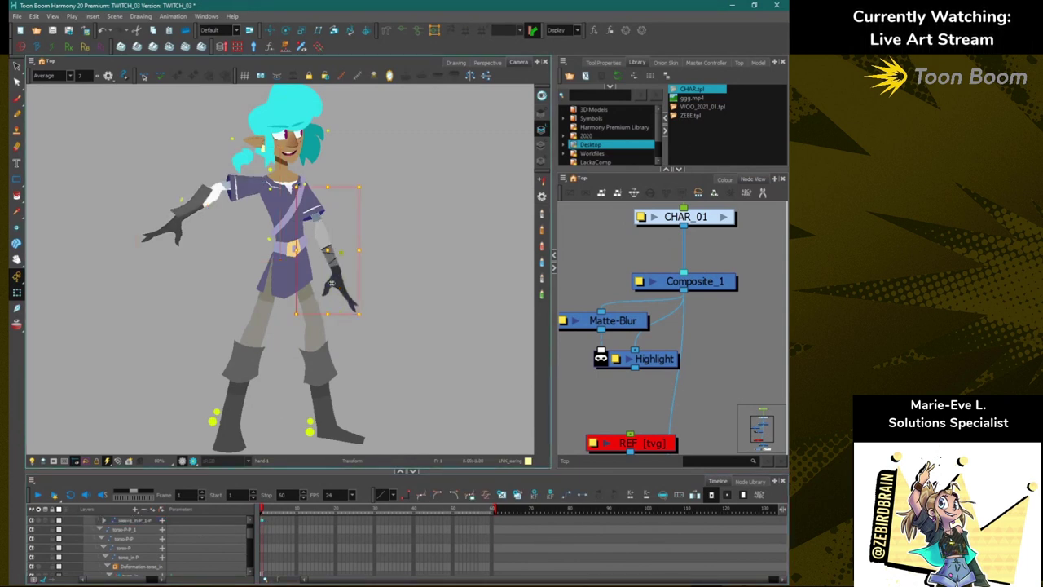
key(b)
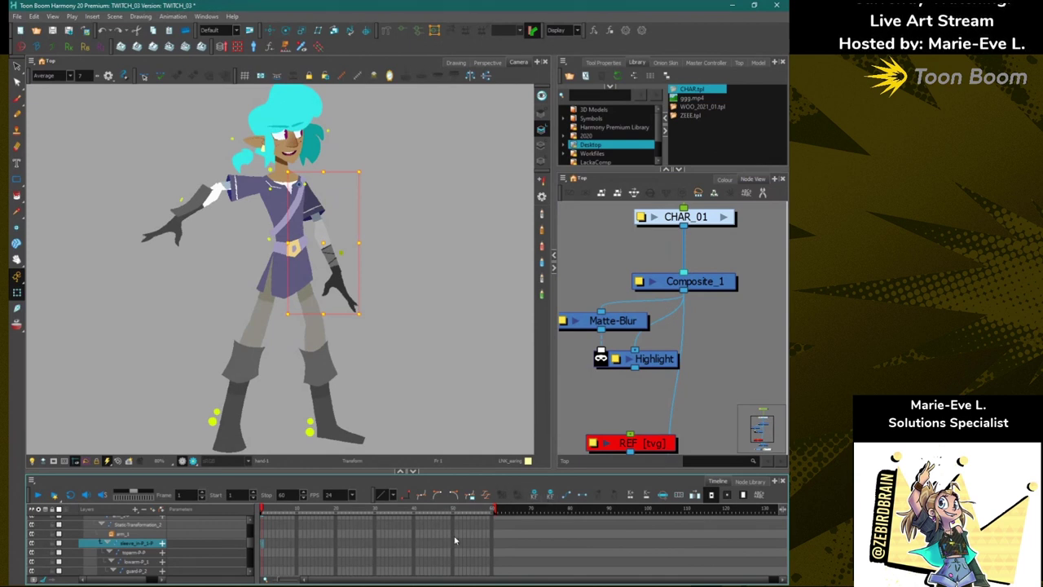
click(104, 543)
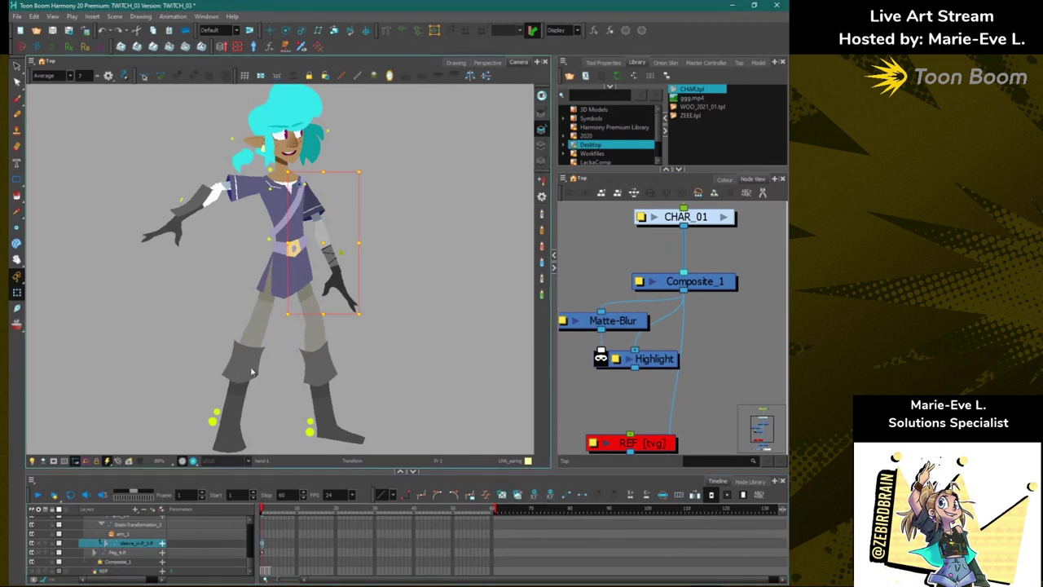
Undo the right-arm pose changes back to the resting pose, and clear the selection.
click(181, 327)
key(ctrl+z)
key(ctrl+z)
key(ctrl+z)
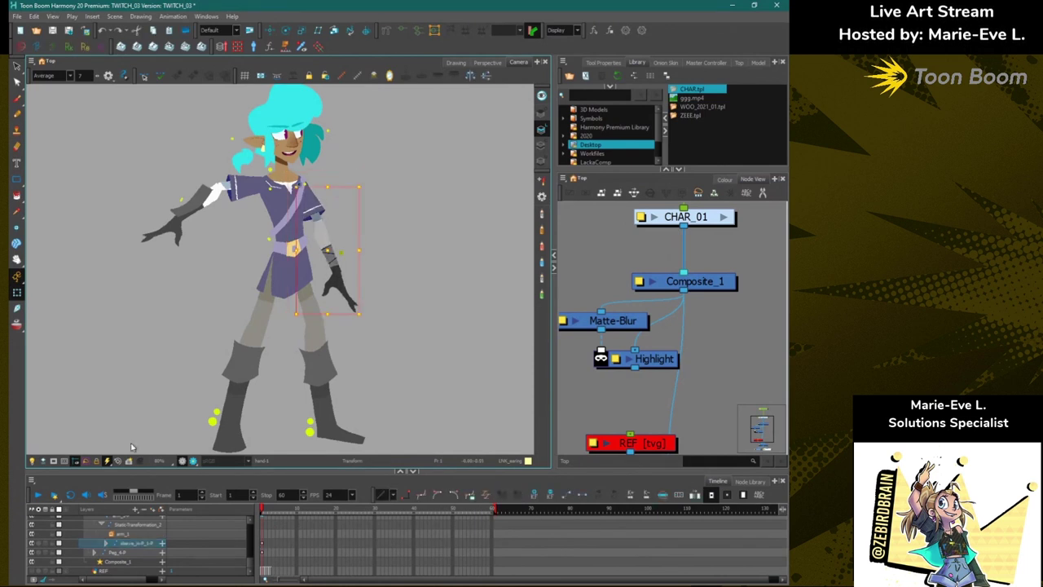
key(ctrl+z)
key(ctrl+z)
key(ctrl+z)
key(ctrl+z)
key(ctrl+z)
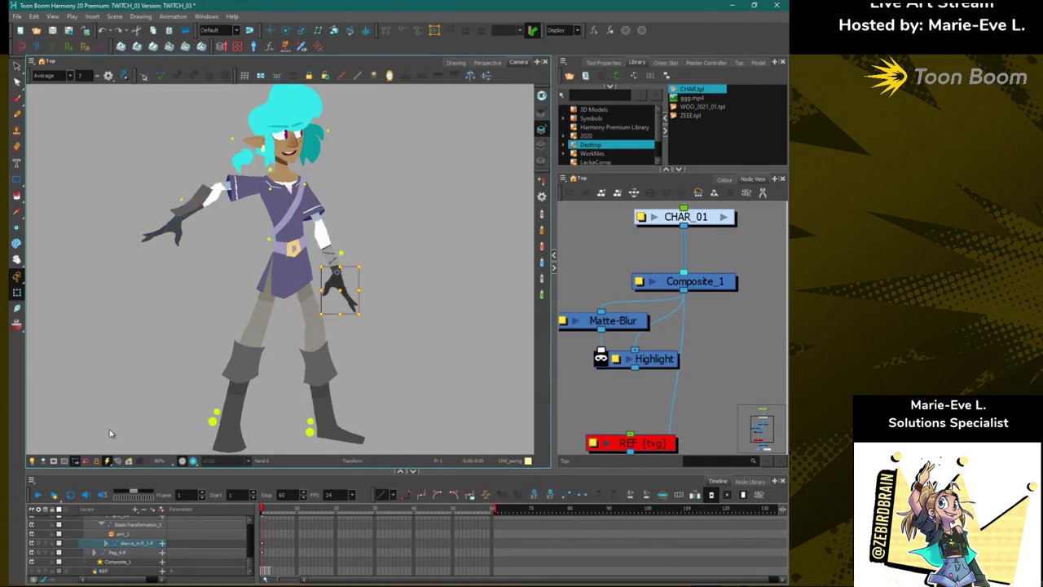
key(shift+b)
key(ctrl+z)
key(ctrl+z)
key(ctrl+z)
key(ctrl+z)
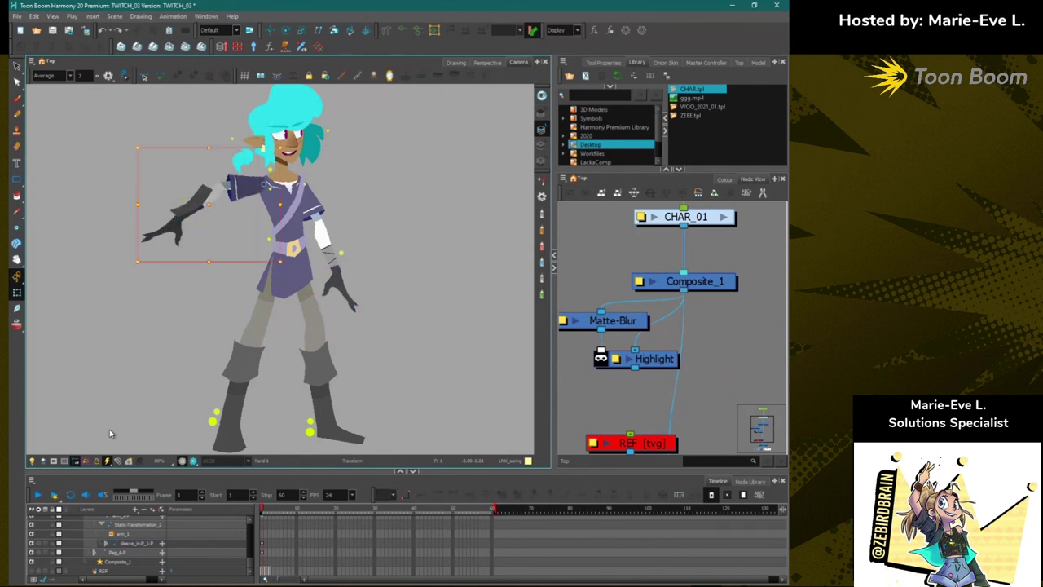
key(ctrl+z)
key(ctrl+z)
key(ctrl+z)
key(ctrl+z)
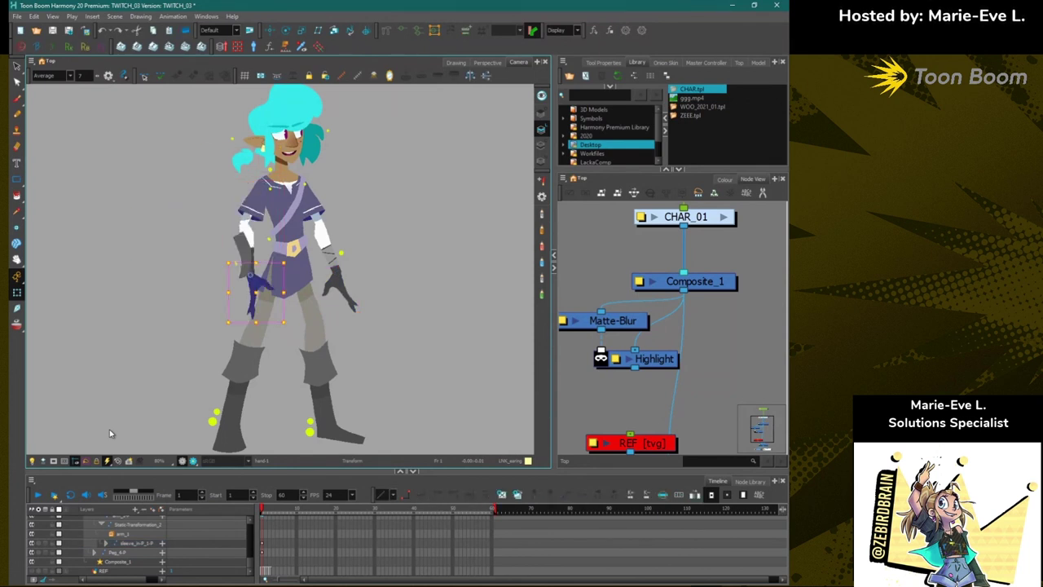
click(140, 316)
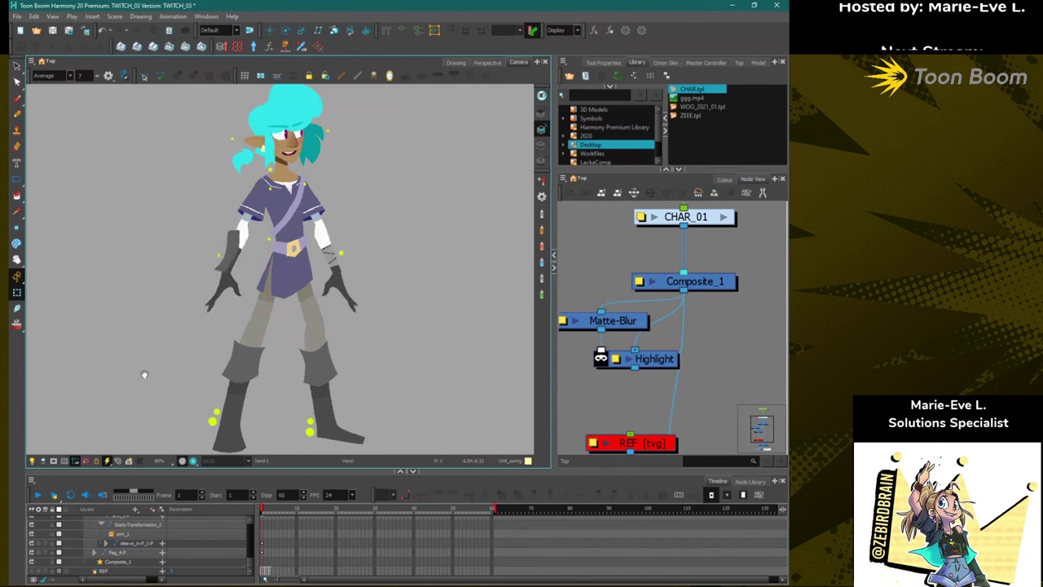
Locate the right arm's parent peg sleeve_in-P_1-P in the node network, and enlarge the camera and node workspaces.
drag(143, 373, 178, 346)
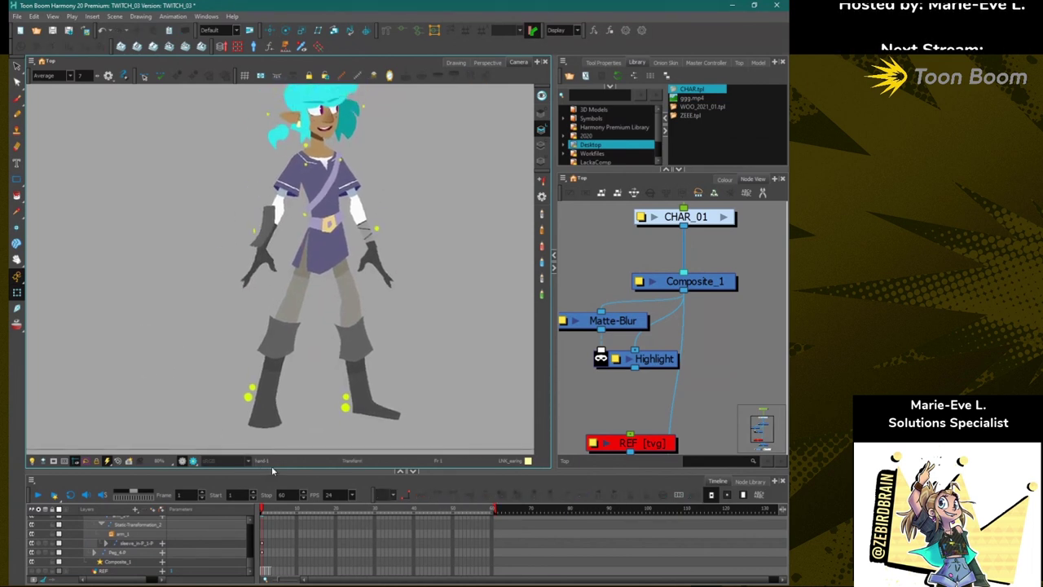
drag(273, 470, 273, 495)
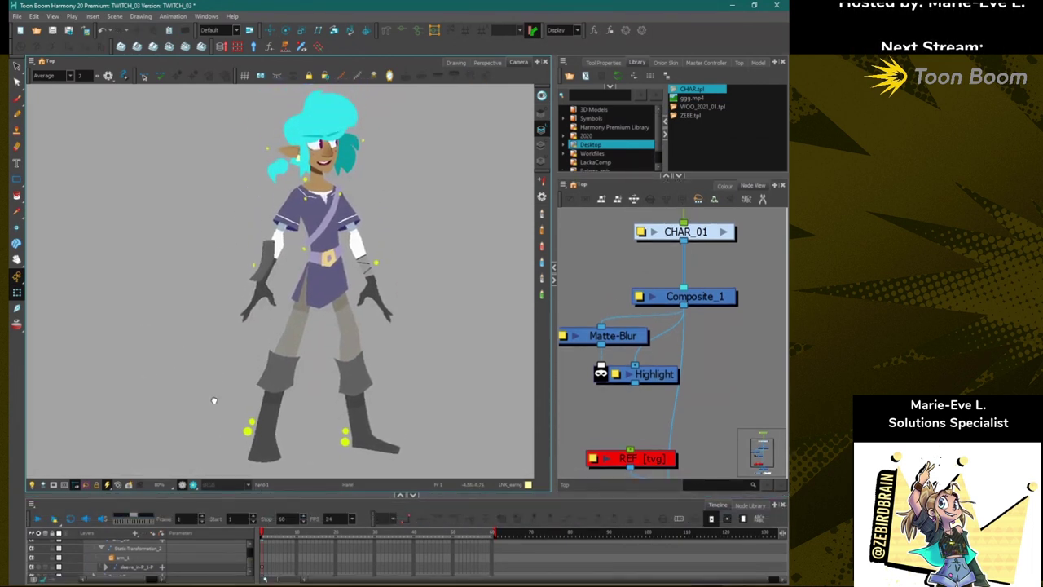
click(238, 297)
key(b)
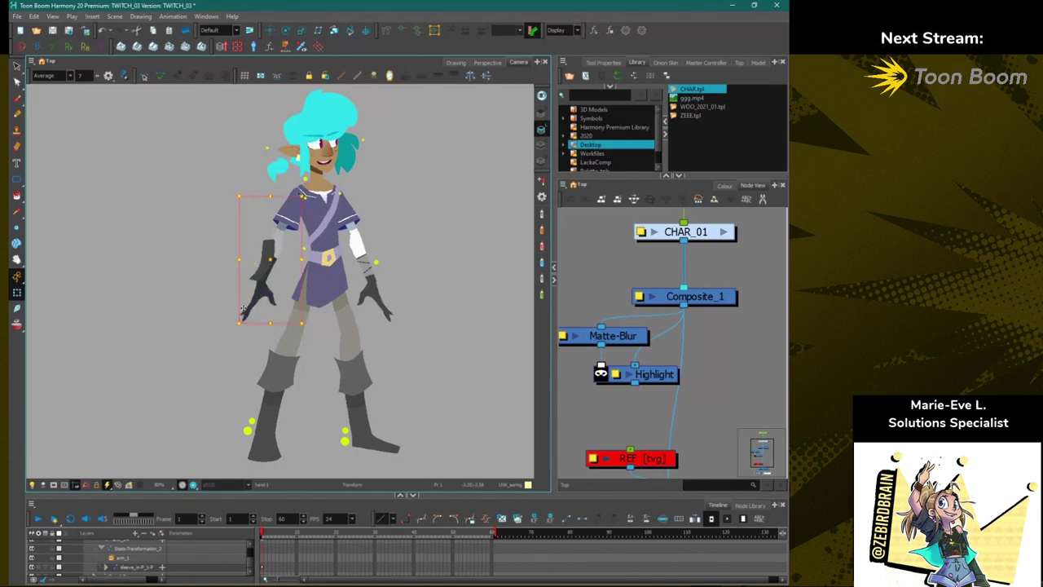
key(b)
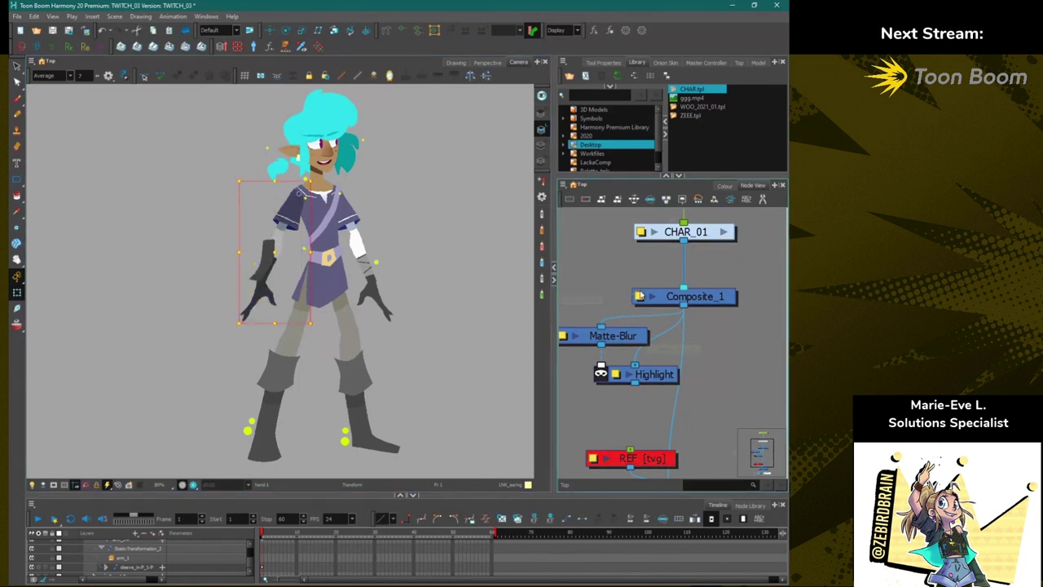
key(o)
drag(625, 175, 619, 75)
drag(556, 221, 397, 220)
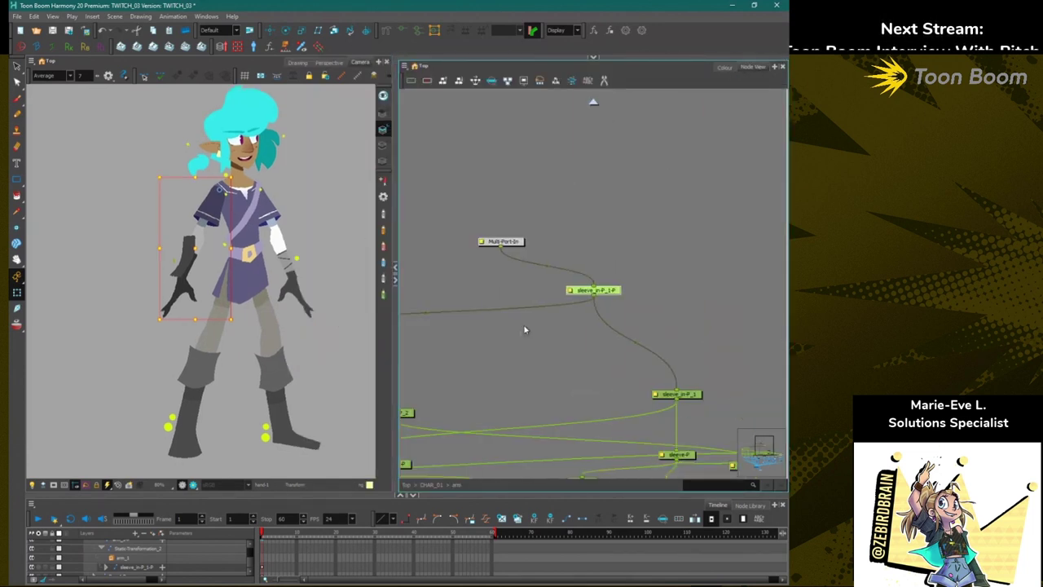
Review the whole node network inside the arm group, then return to the CHAR_01 group.
drag(528, 333, 643, 226)
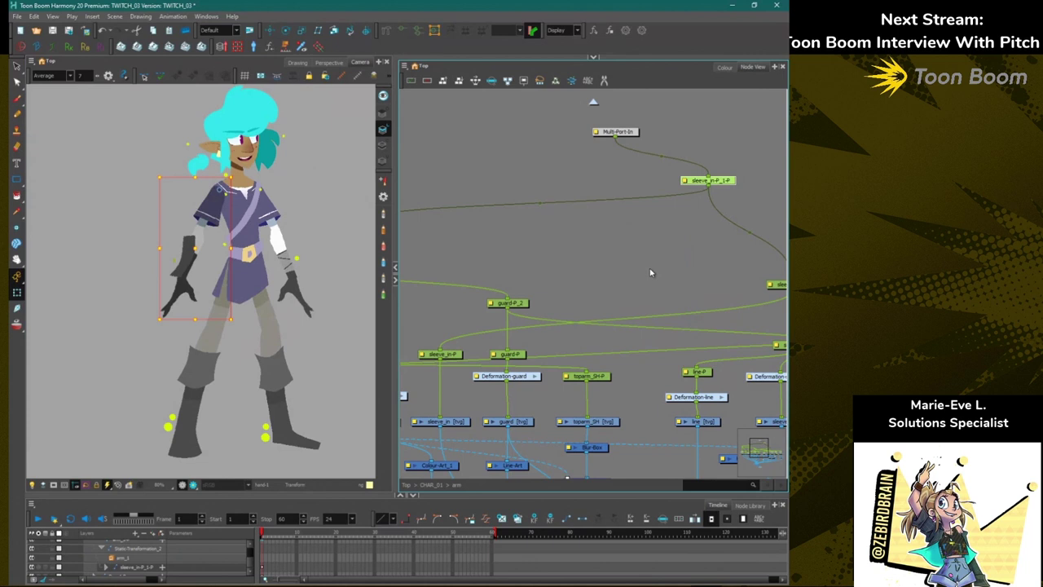
scroll(562, 302, down, 4)
scroll(538, 329, down, 2)
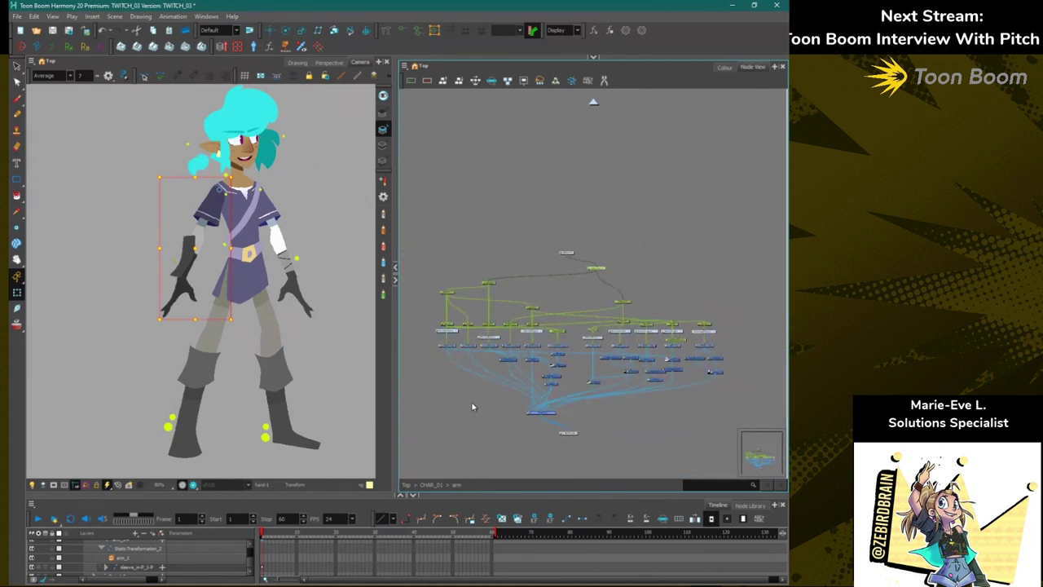
click(430, 486)
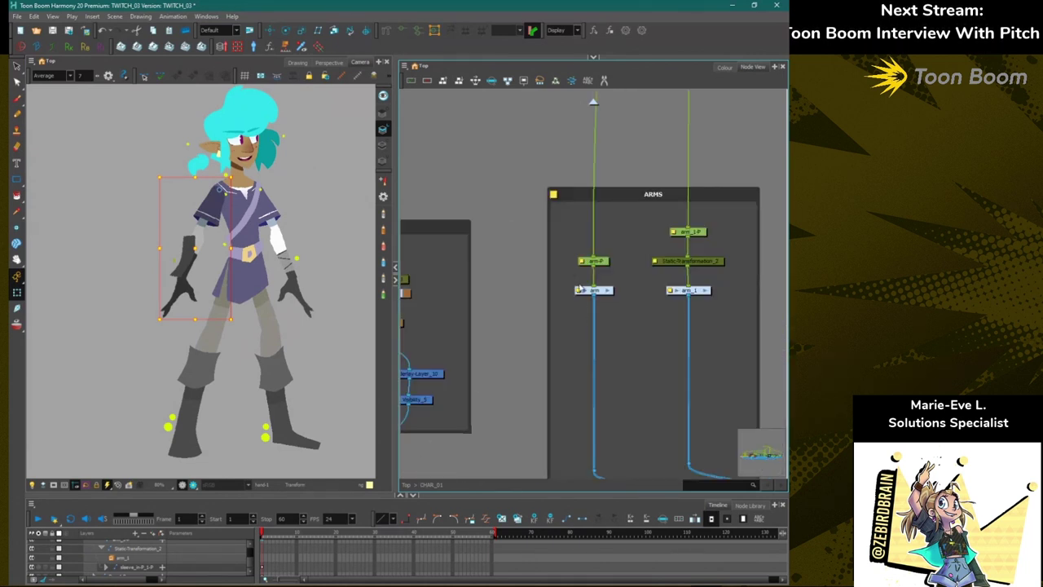
Select the arm group in the ARMS backdrop, and collapse the CHAR_01-P layer in the timeline.
drag(553, 349, 515, 315)
click(559, 259)
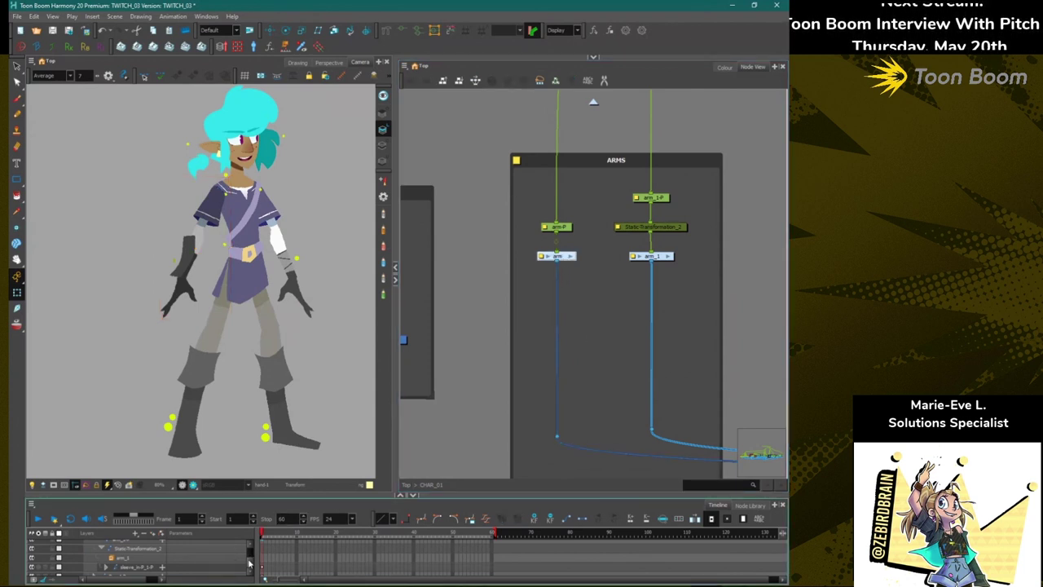
drag(251, 562, 248, 532)
click(86, 543)
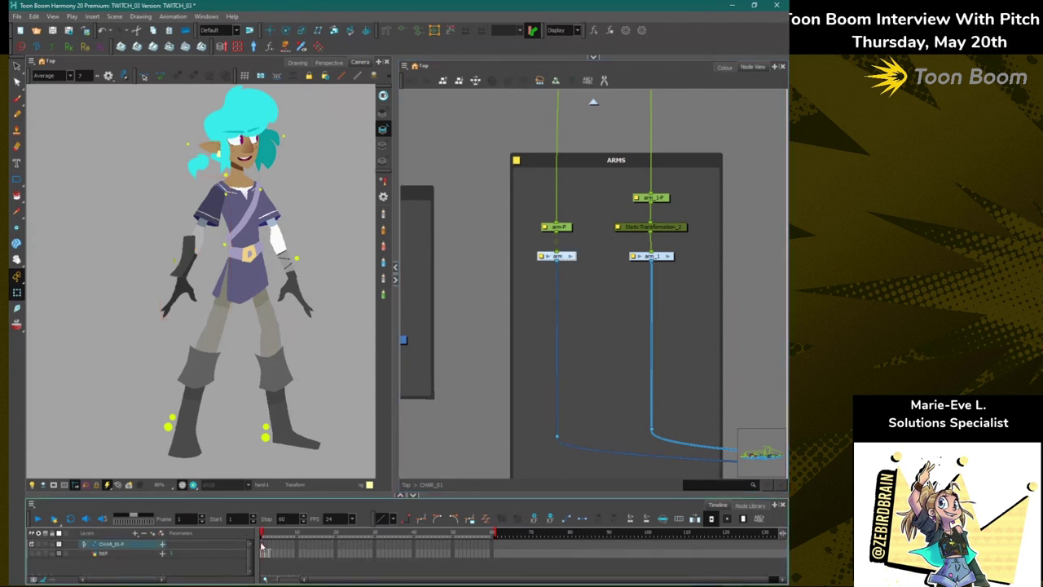
Make a linked copy of the arm group and put it in place of arm_1 under Static-Transformation_2.
click(572, 257)
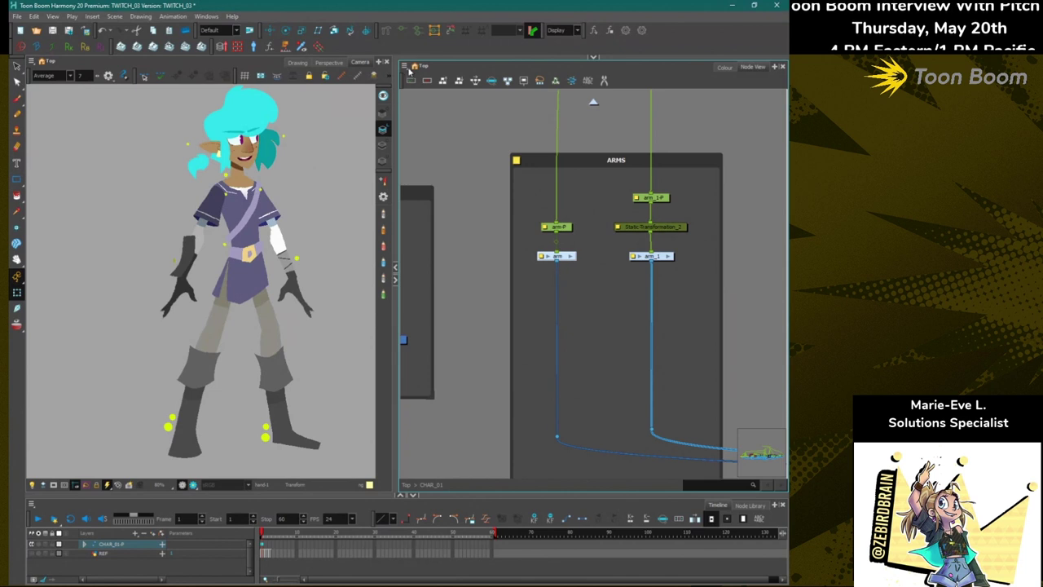
key(ctrl+v)
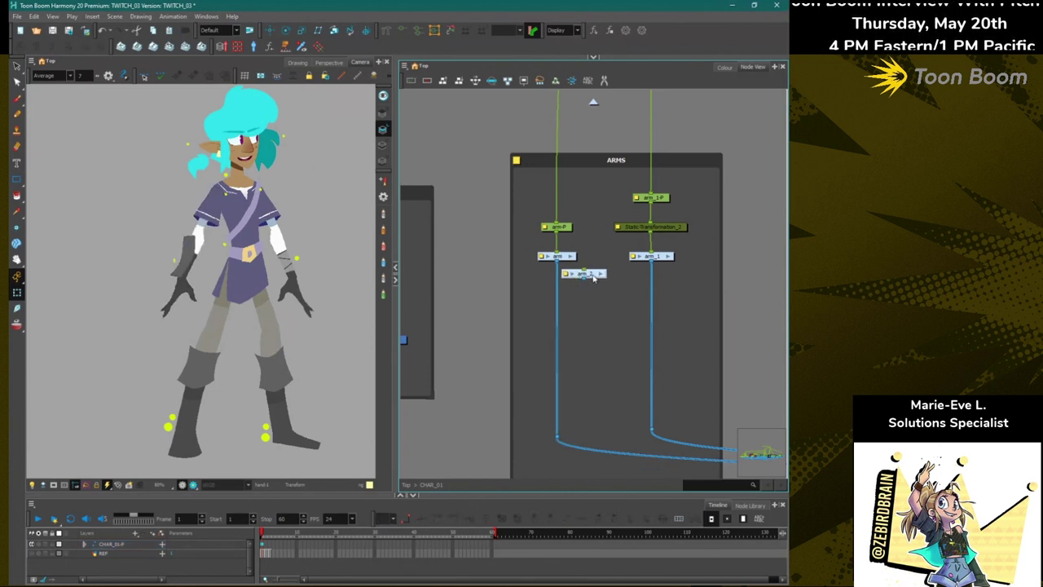
drag(593, 278, 594, 286)
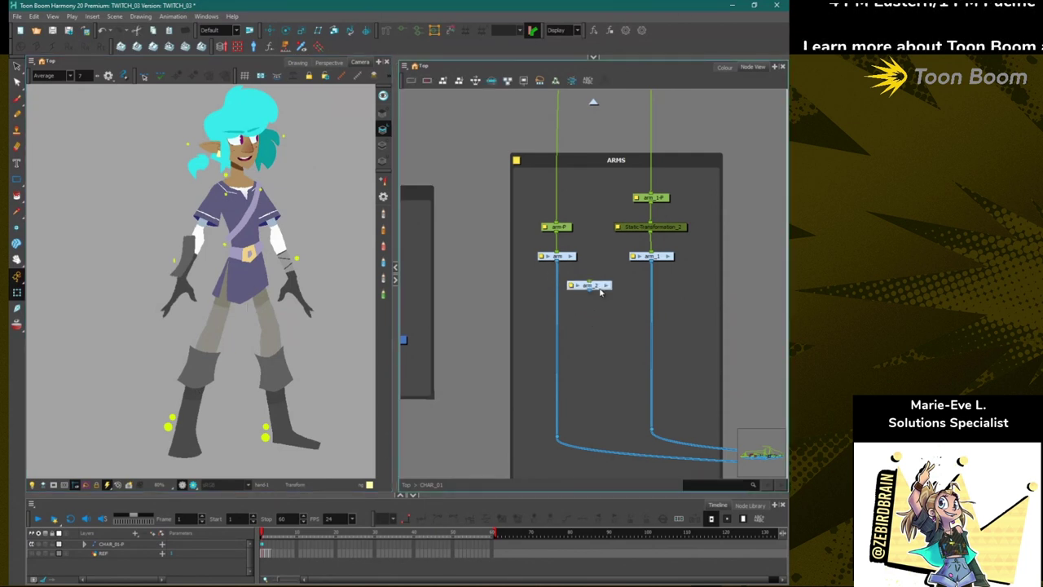
drag(595, 286, 659, 260)
click(654, 257)
key(Delete)
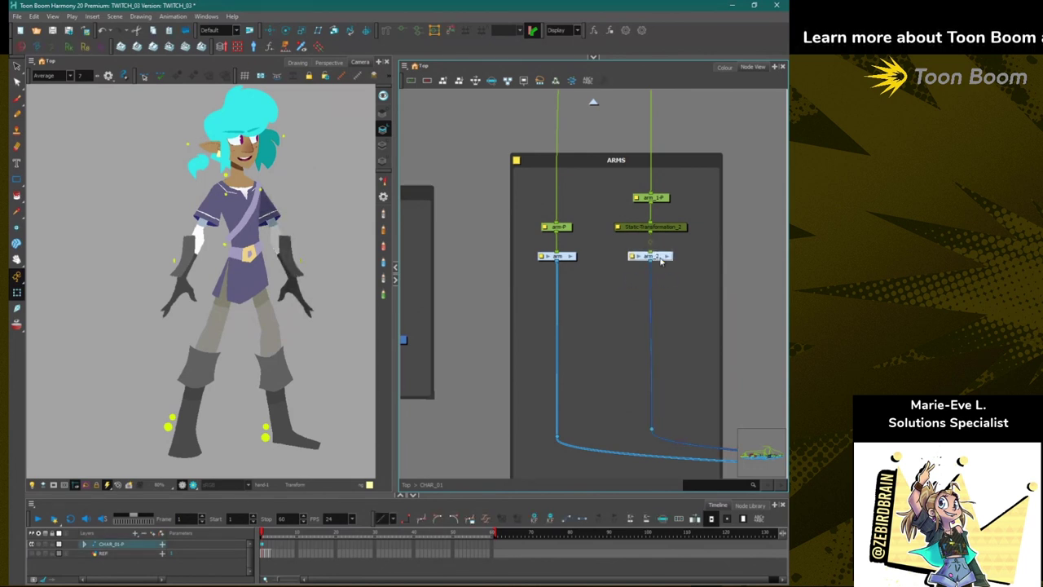
Test the linked arms by selecting the right arm's top parent peg and rotating it outward and back to rest.
click(168, 305)
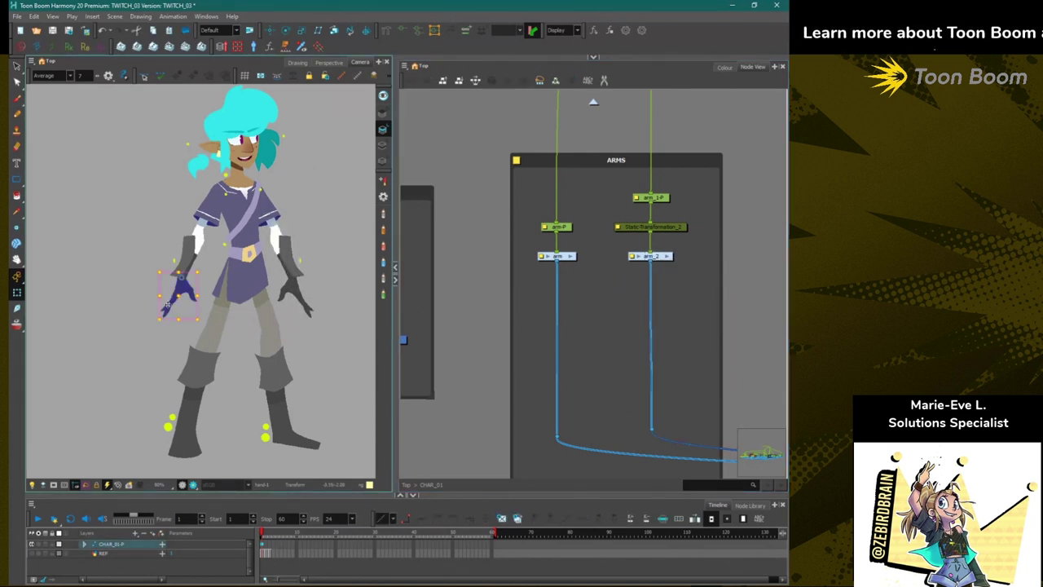
key(b)
key(b)
key(b)
key(b)
key(b)
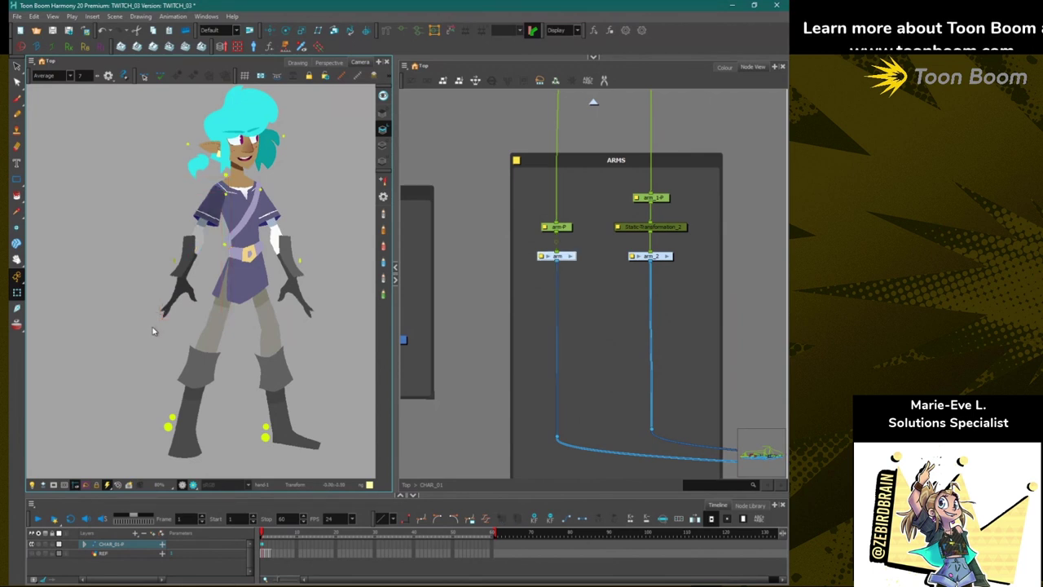
click(136, 321)
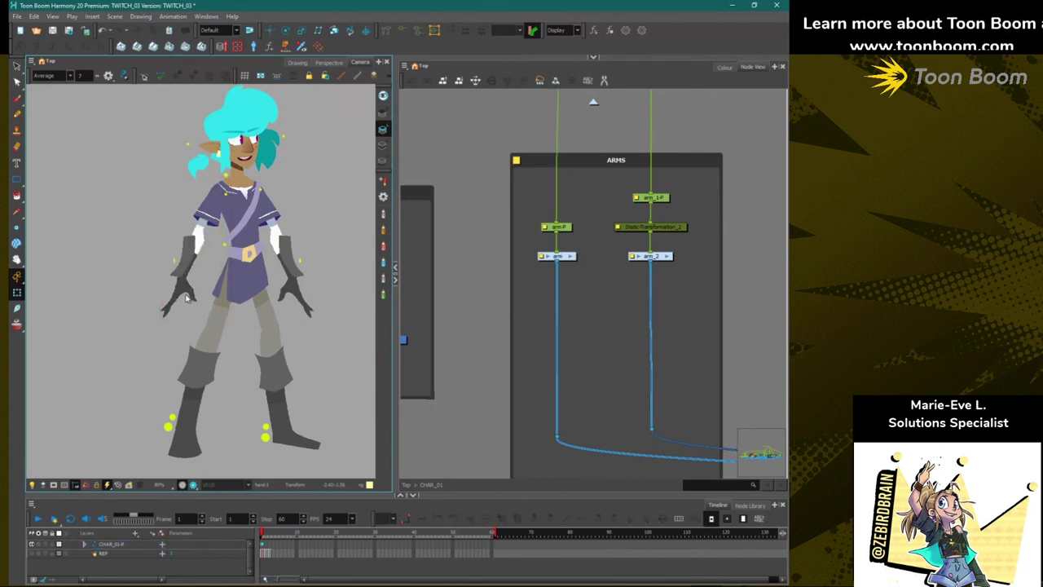
click(165, 310)
key(b)
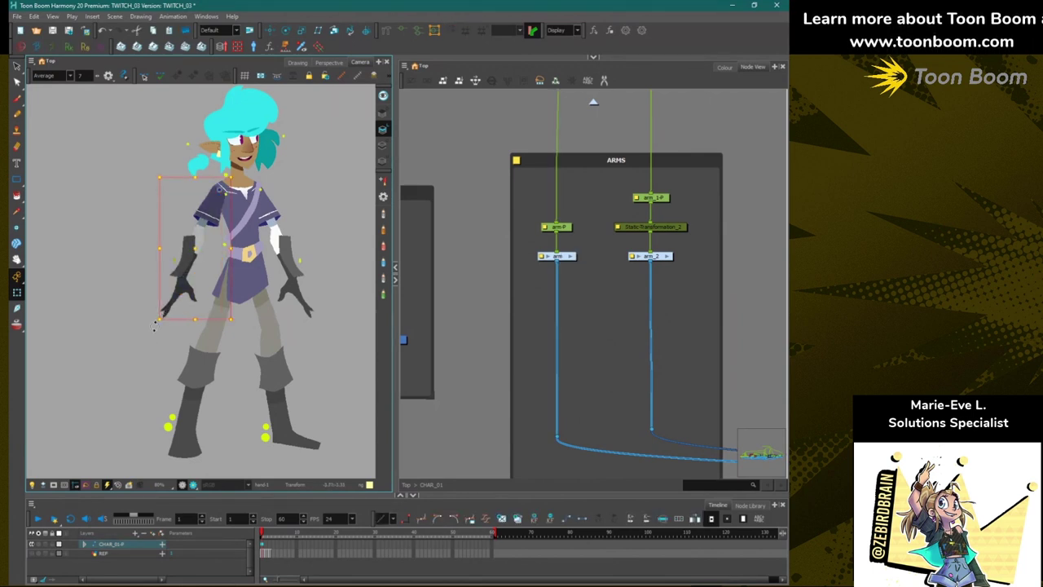
drag(154, 326, 133, 240)
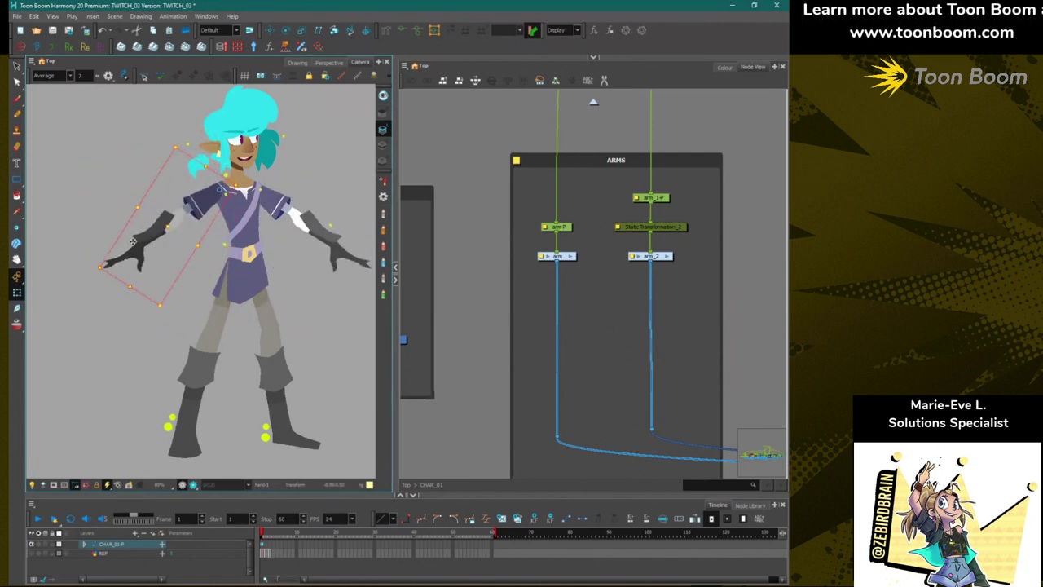
drag(132, 241, 171, 313)
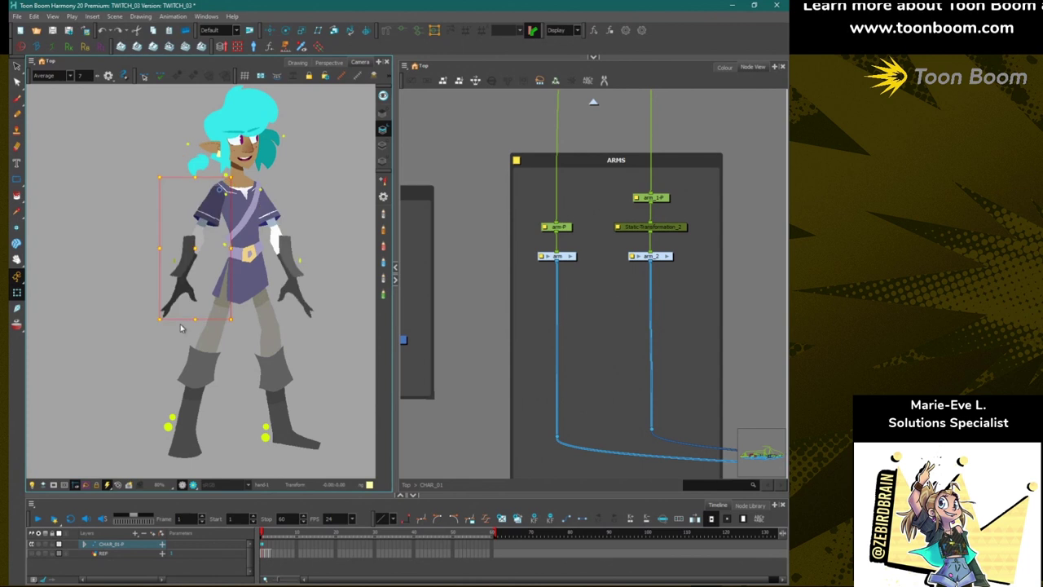
click(580, 315)
click(653, 257)
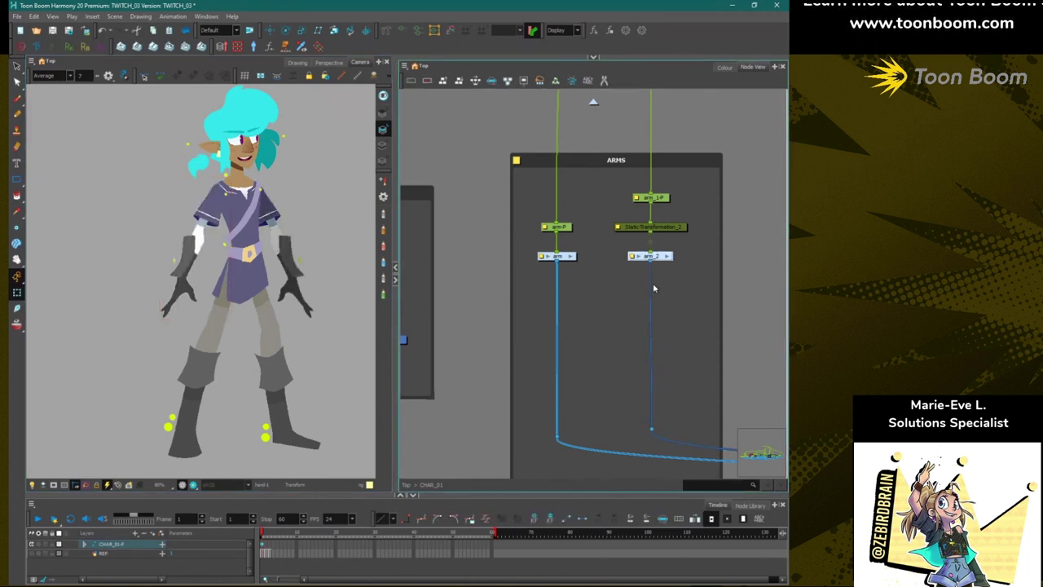
key(Delete)
key(ctrl+z)
Clone the arm group with drawings only, and place the clone just below arm_2.
click(564, 258)
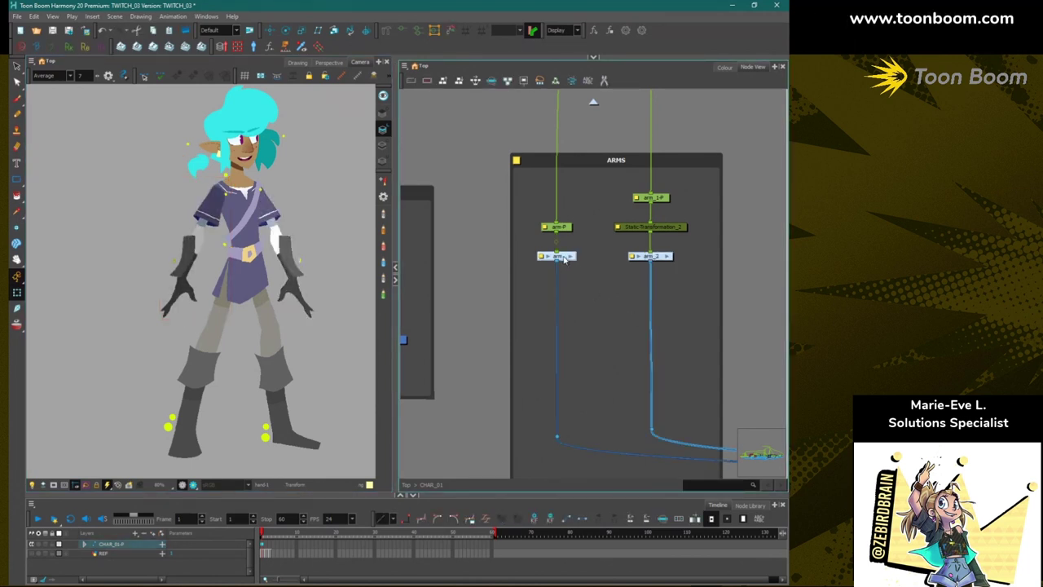
click(404, 67)
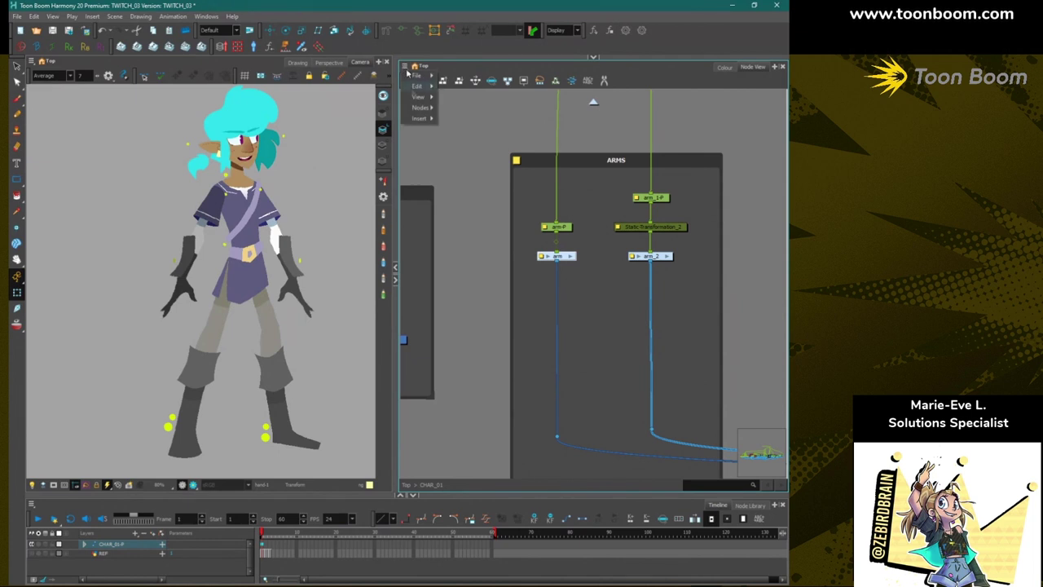
mouse_move(421, 108)
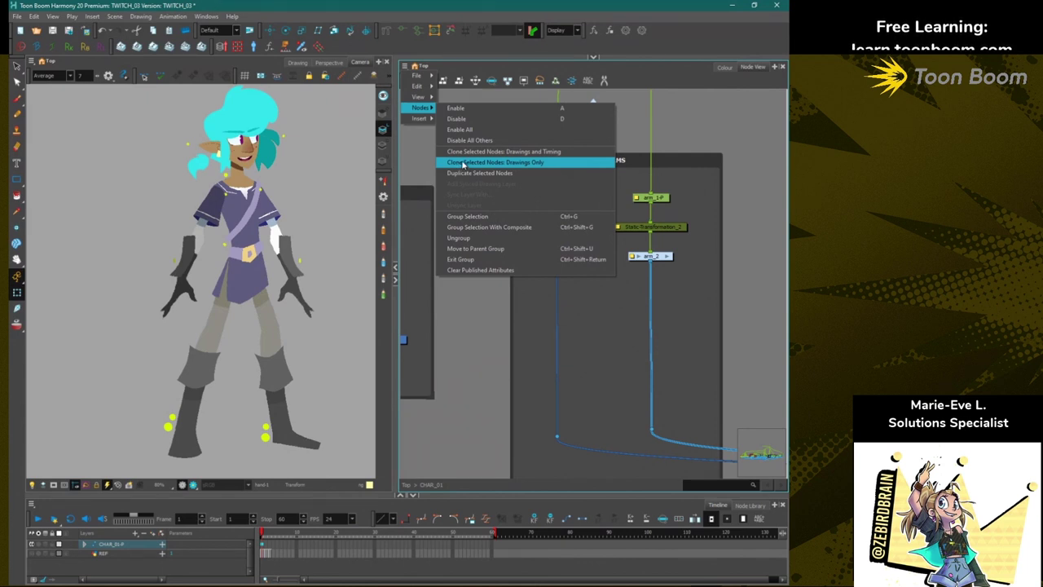
click(463, 163)
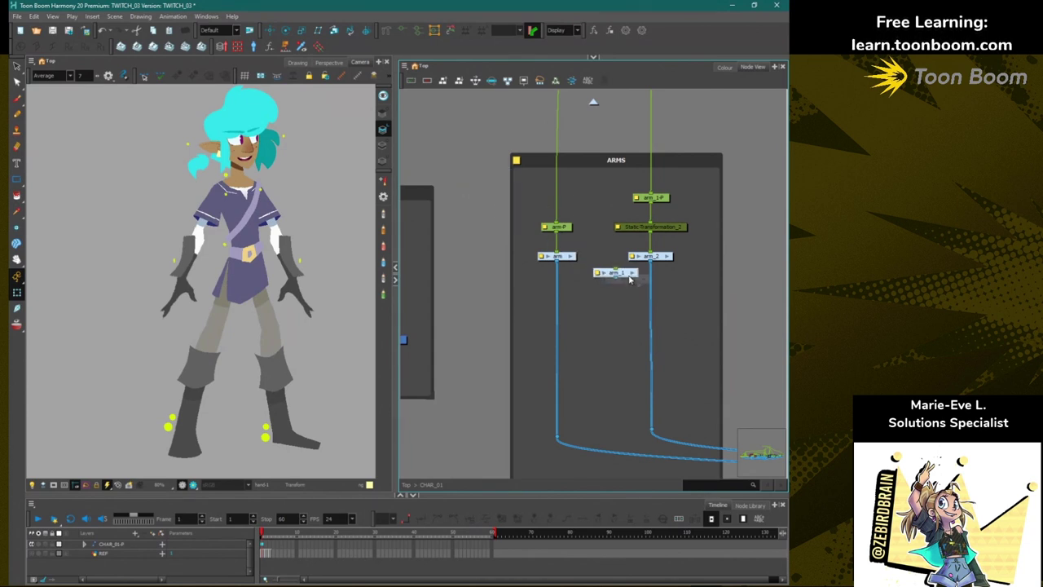
click(662, 281)
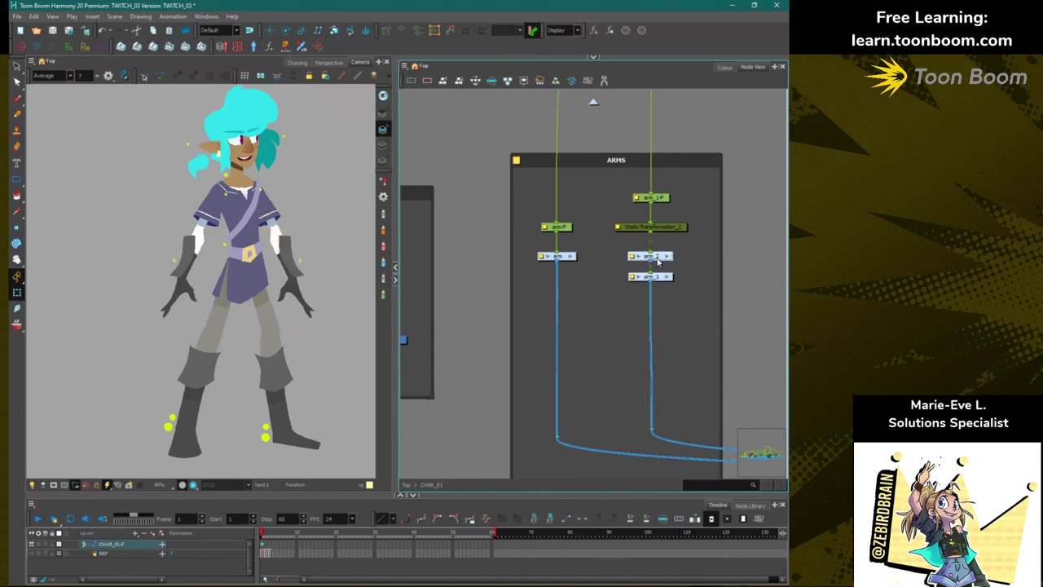
Delete arm_2 and move the drawings-only clone into its place under Static-Transformation_2.
click(659, 260)
key(Delete)
drag(665, 277, 664, 257)
Rotate the right arm's top parent peg until the arm extends horizontally, and locate its layer in the timeline.
click(177, 299)
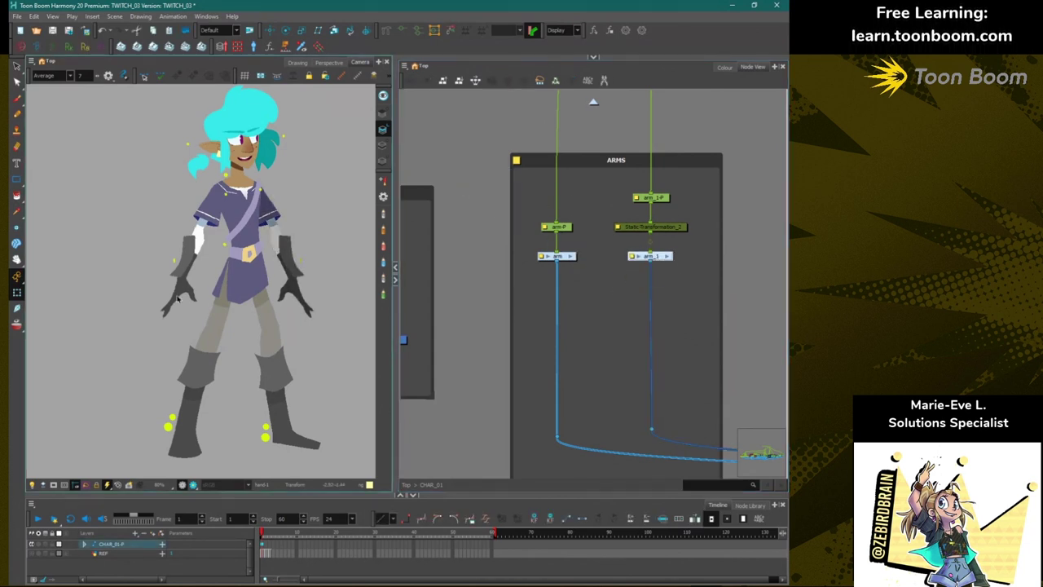
click(176, 299)
key(b)
key(b)
key(b)
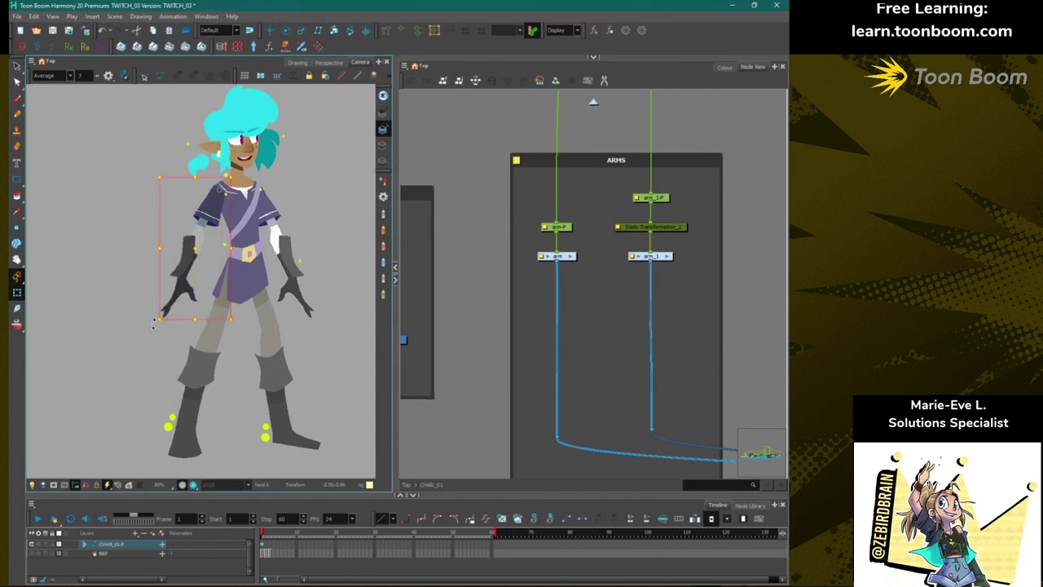
drag(153, 334, 94, 203)
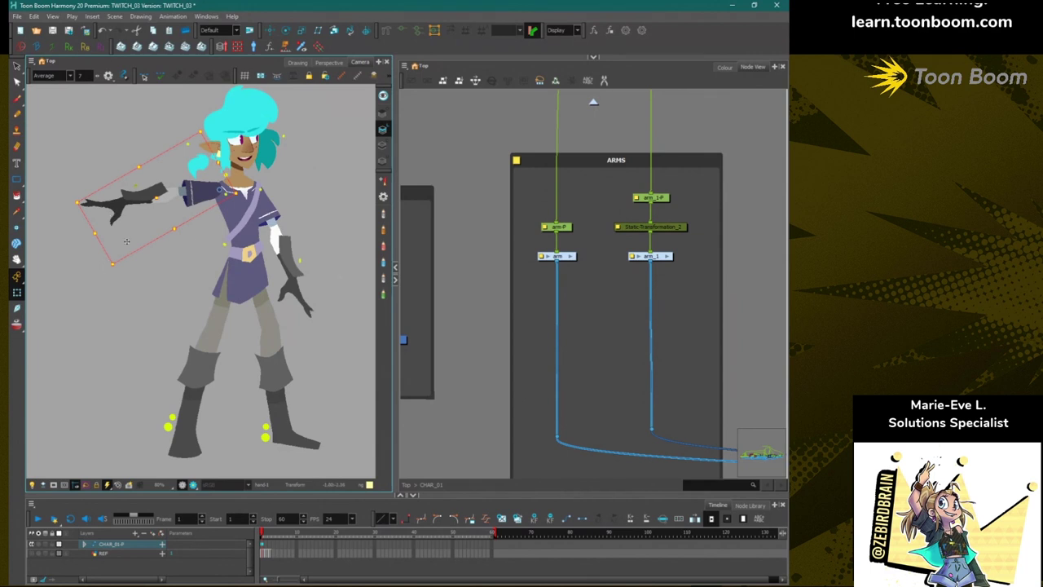
key(o)
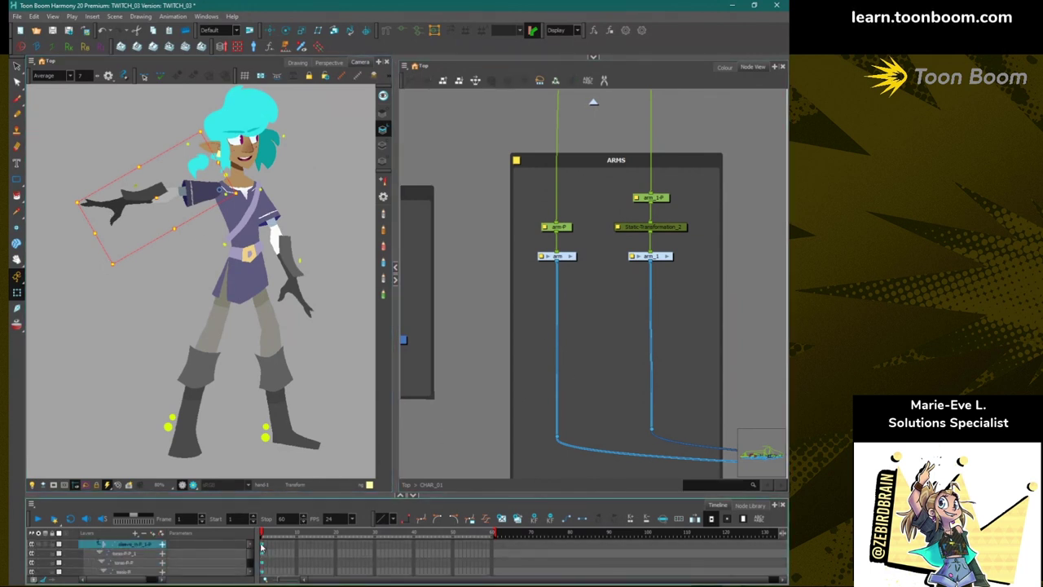
click(262, 546)
Rotate the left arm from its top parent peg until it extends horizontally, and clear the selection.
click(296, 284)
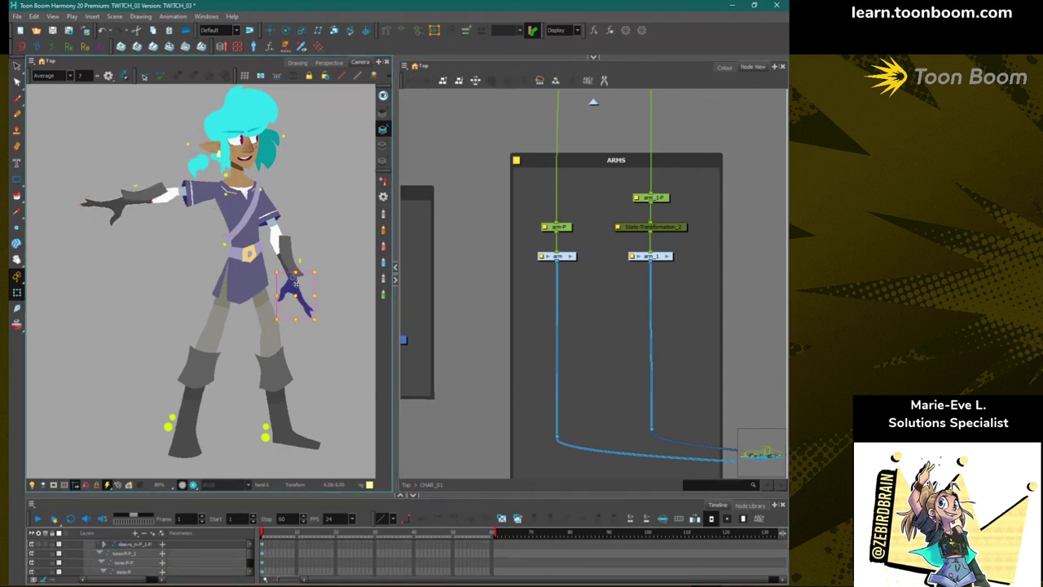
key(b)
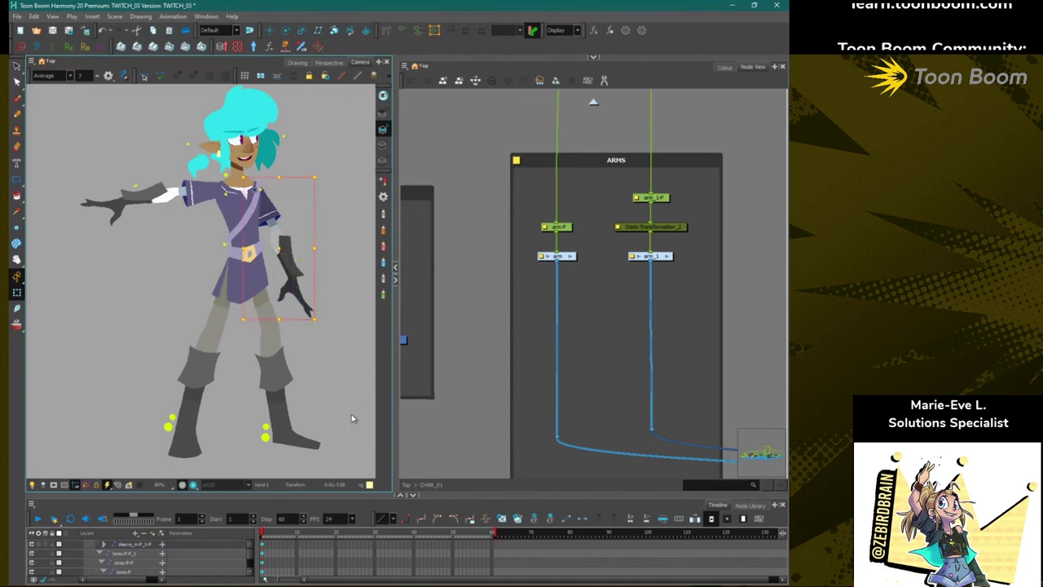
click(262, 550)
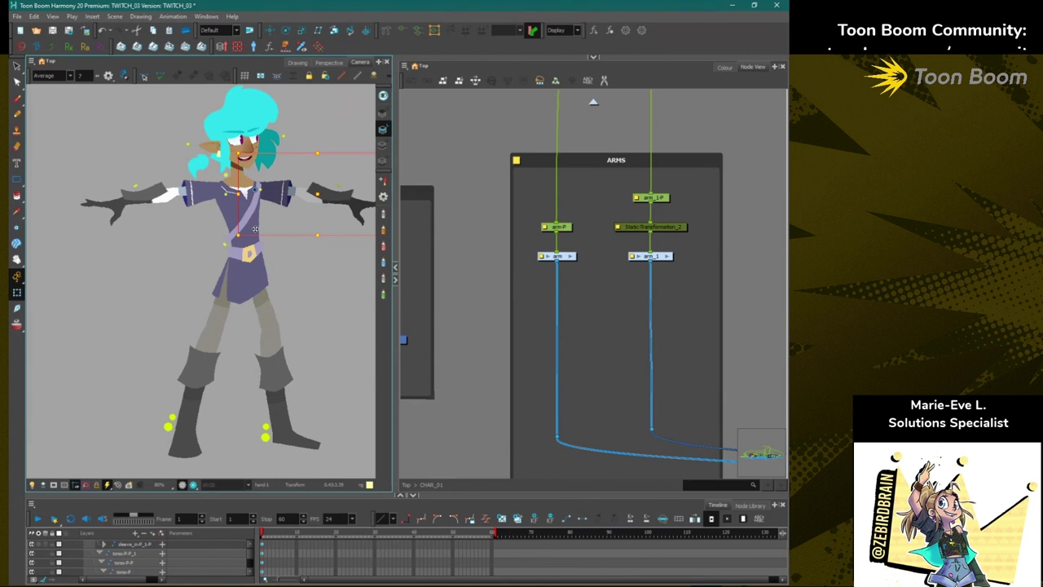
click(523, 358)
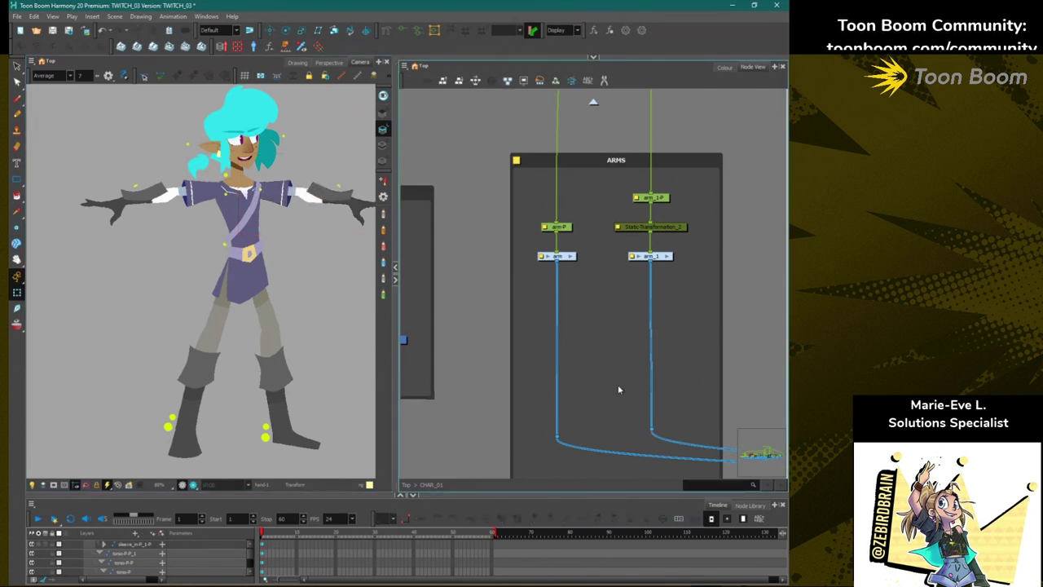
click(145, 222)
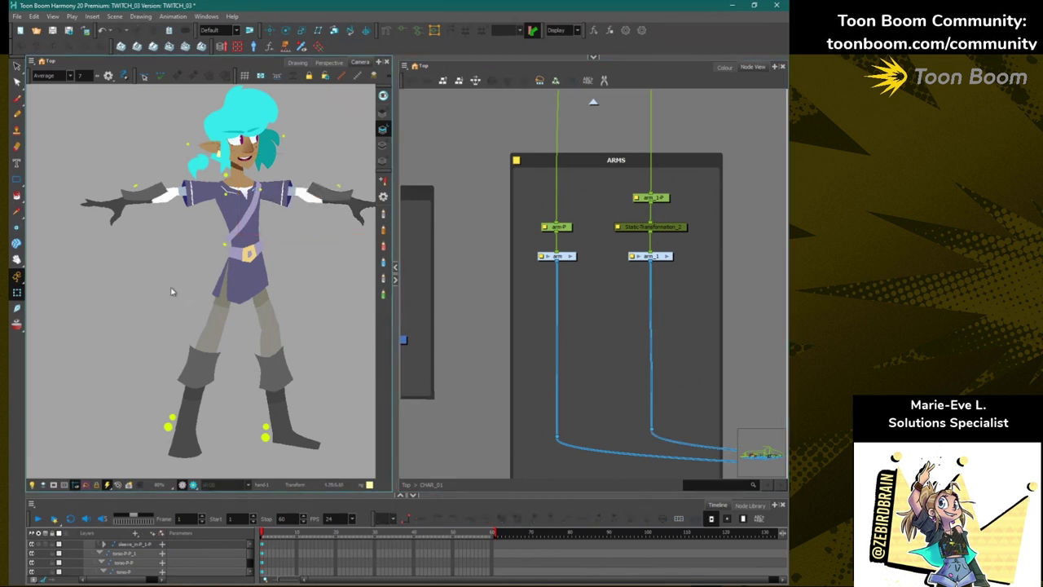
Locate the upper-arm shadow toparm_SH inside the right arm's group, and select its peg toparm_SH-P.
drag(194, 331, 161, 320)
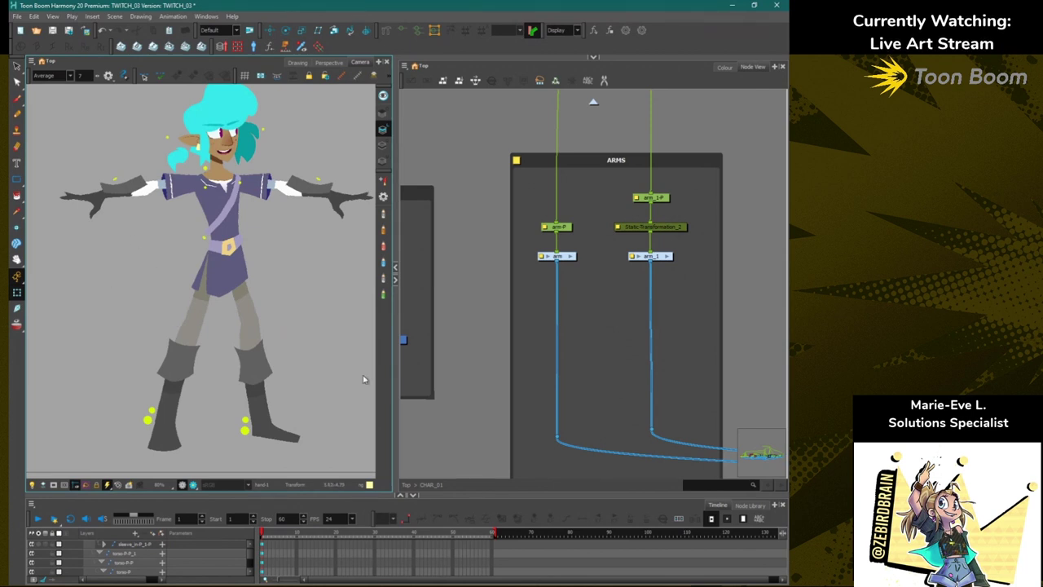
scroll(157, 185, up, 3)
click(169, 185)
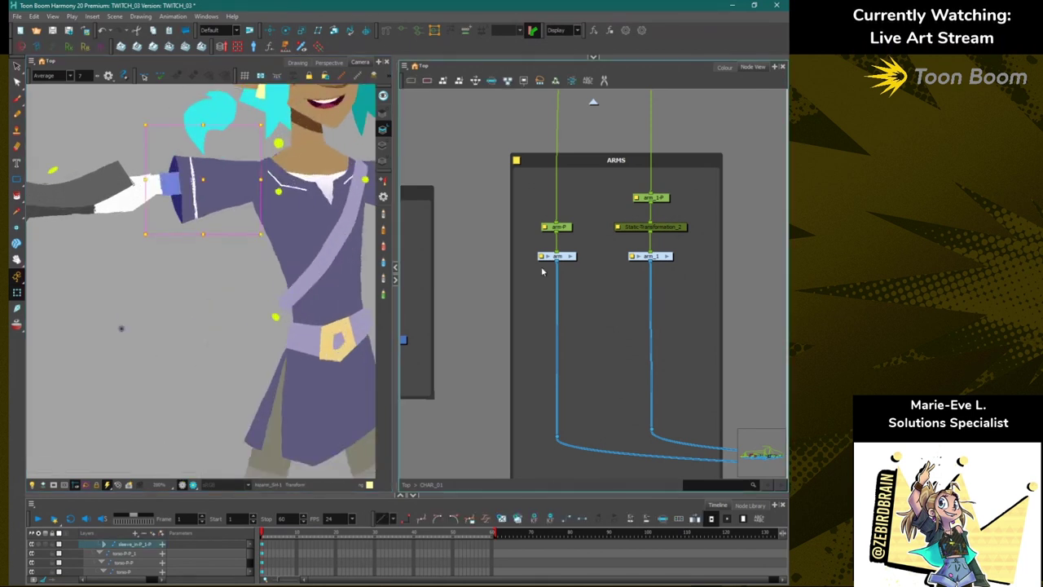
click(572, 256)
scroll(525, 396, up, 2)
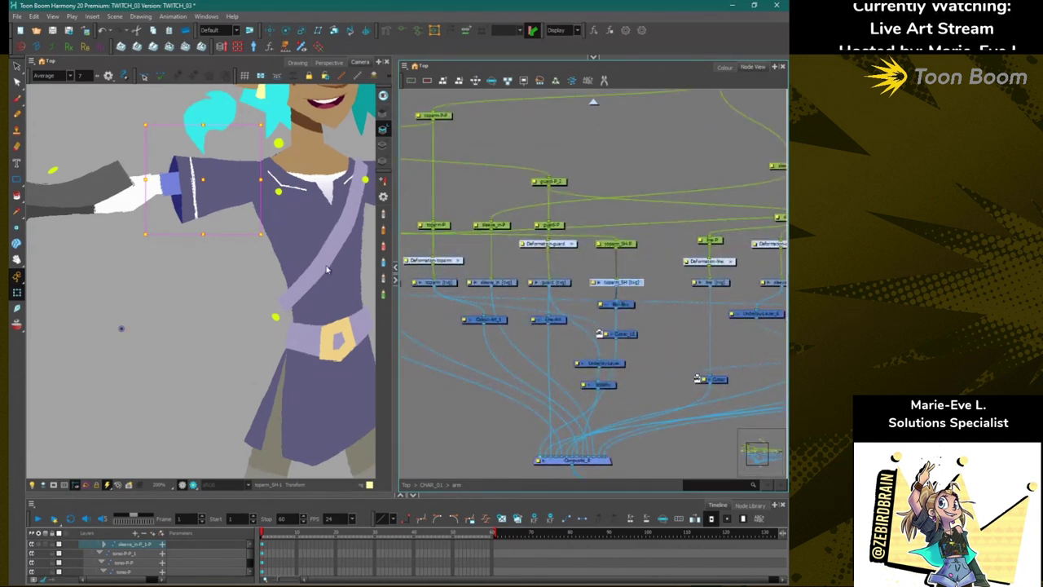
click(150, 197)
click(169, 190)
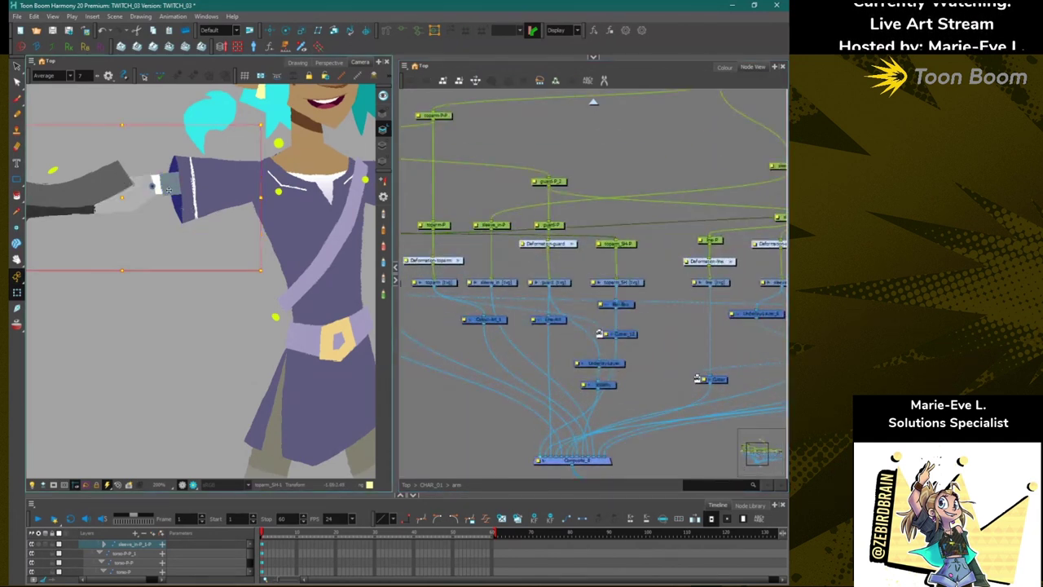
click(171, 191)
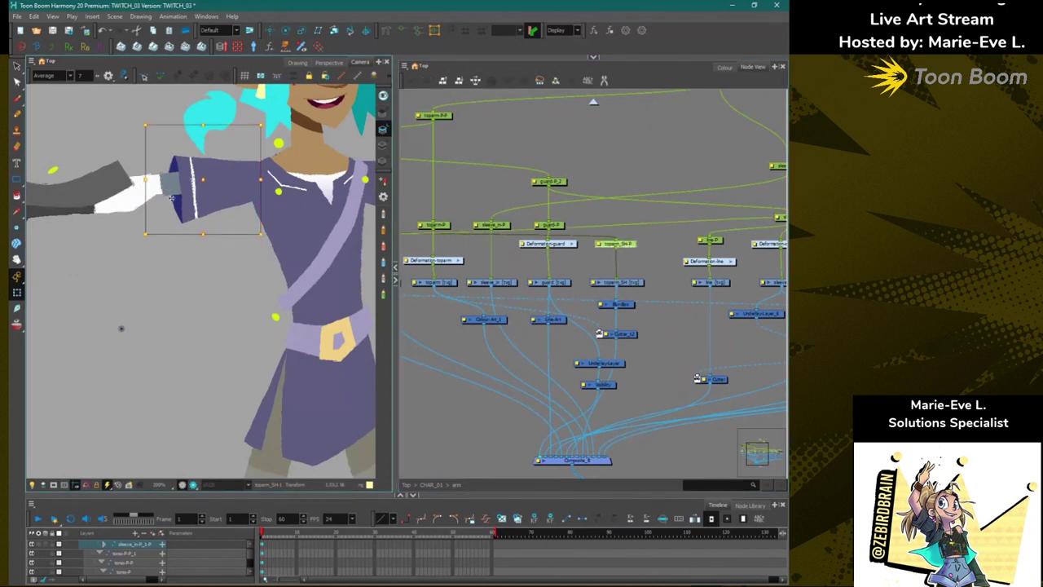
Compare the pegs toparm-P and toparm_SH-P inside the arm group, and activate the Translate tool on toparm_SH-P.
drag(149, 230, 148, 193)
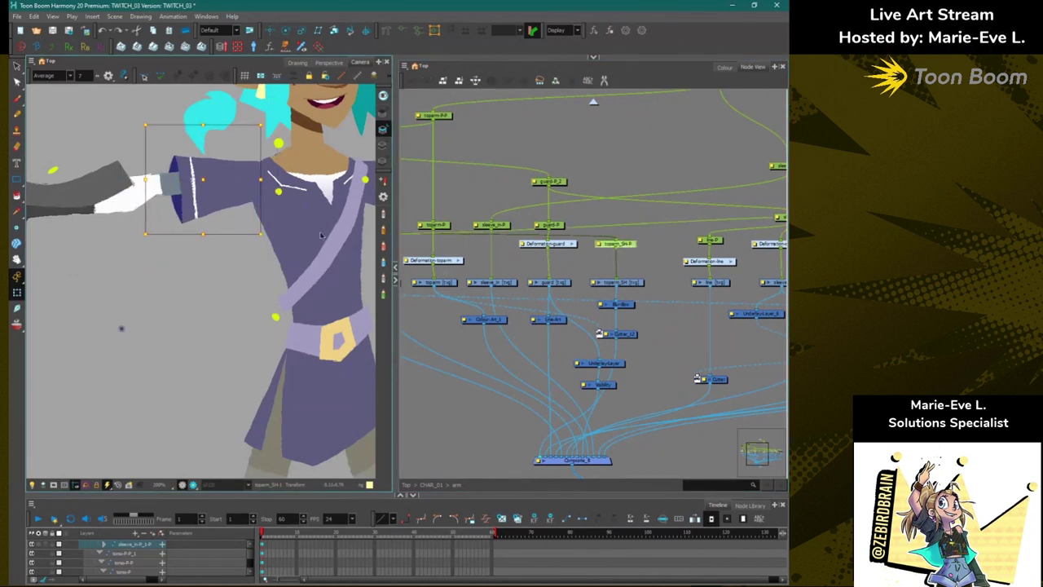
drag(600, 263, 635, 271)
drag(465, 281, 528, 274)
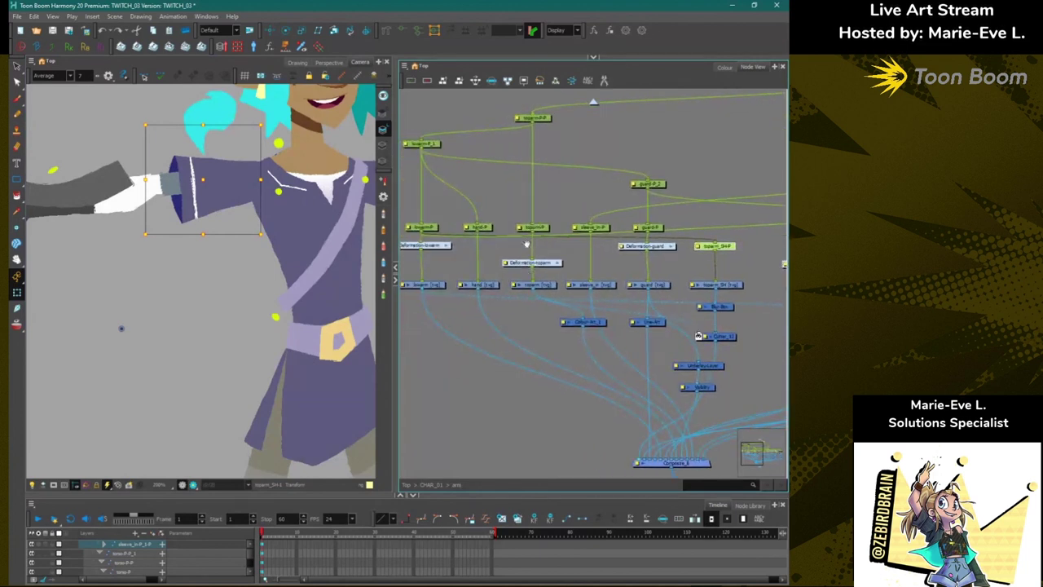
drag(534, 233, 709, 246)
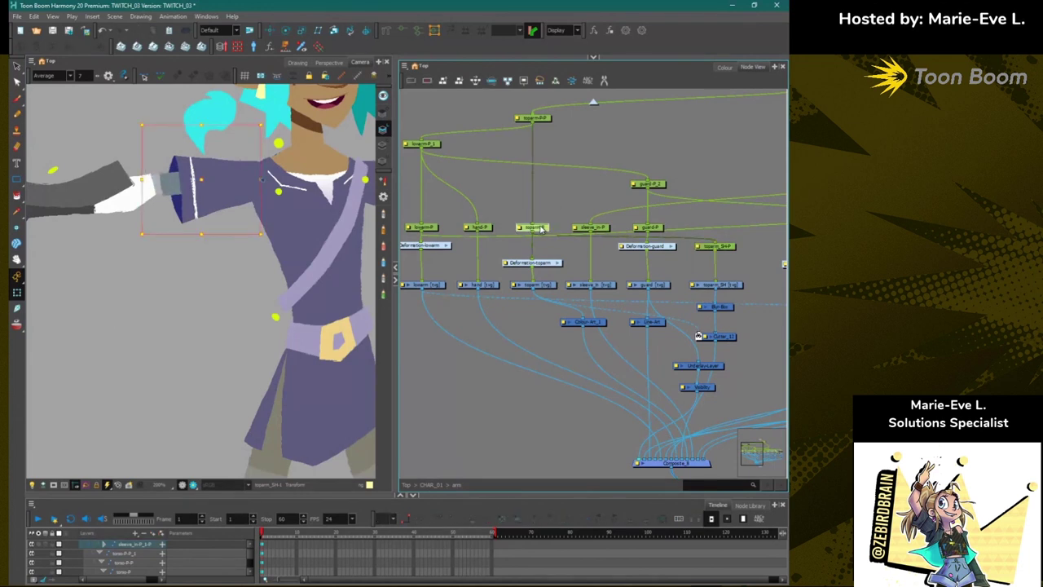
click(724, 246)
key(alt+2)
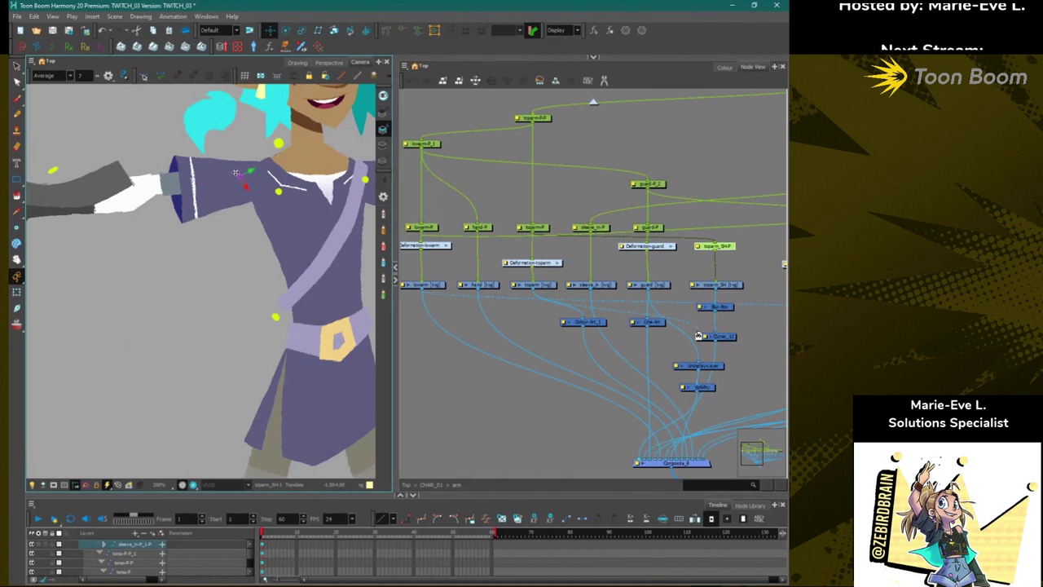
Return to the CHAR_01 group and clone its arm group with drawings only.
click(430, 484)
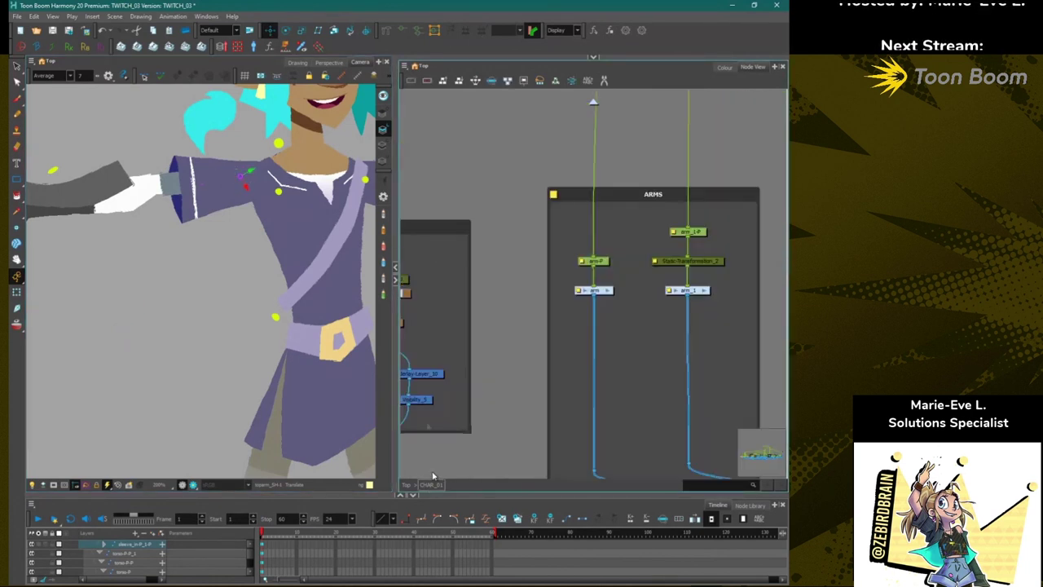
click(600, 291)
key(a)
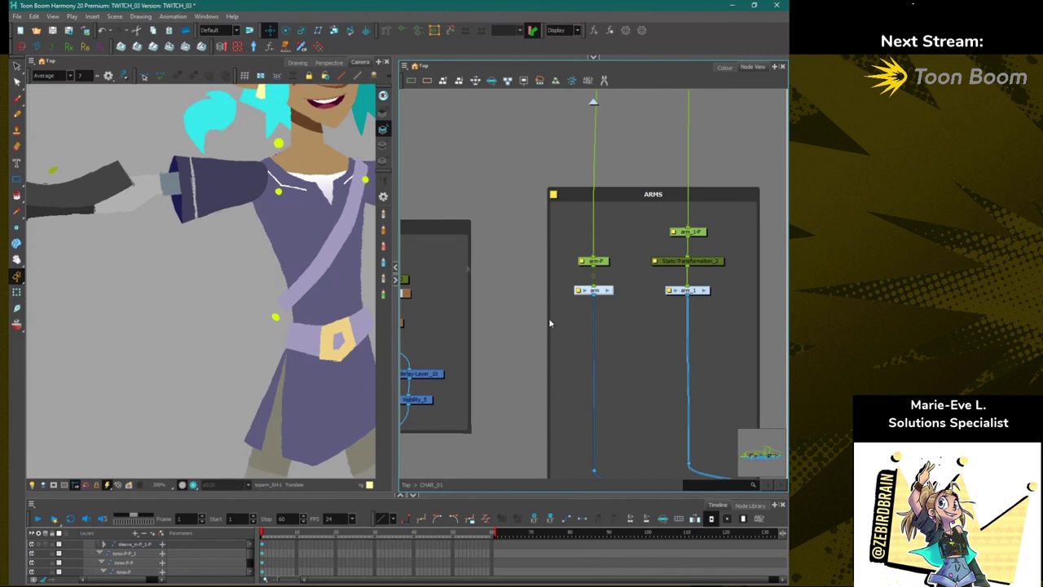
click(405, 66)
mouse_move(421, 108)
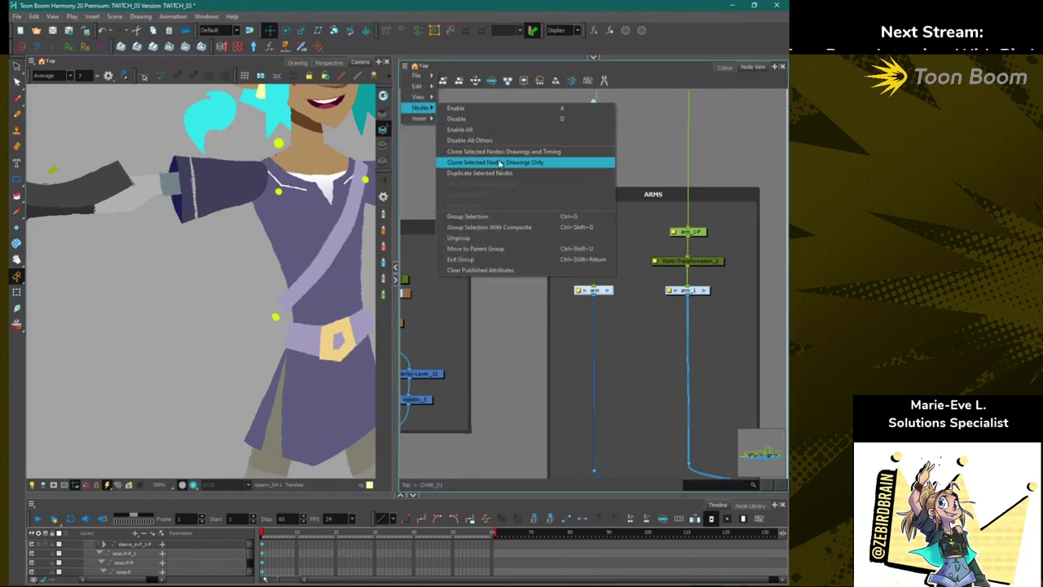
click(526, 163)
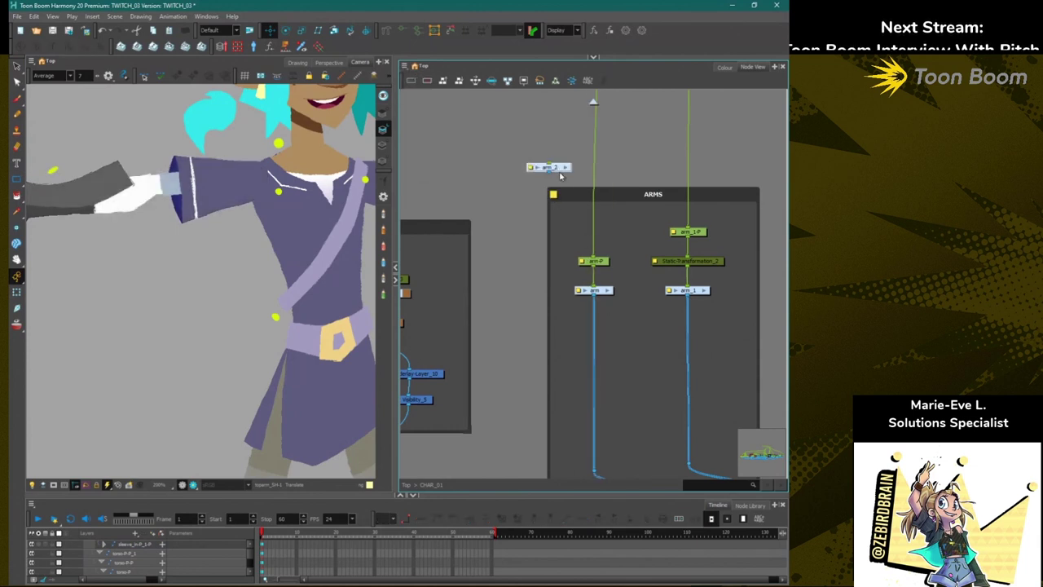
Insert the cloned arm_2 group into the connection under Static-Transformation_2, and delete arm_1.
alt+click(706, 314)
click(697, 292)
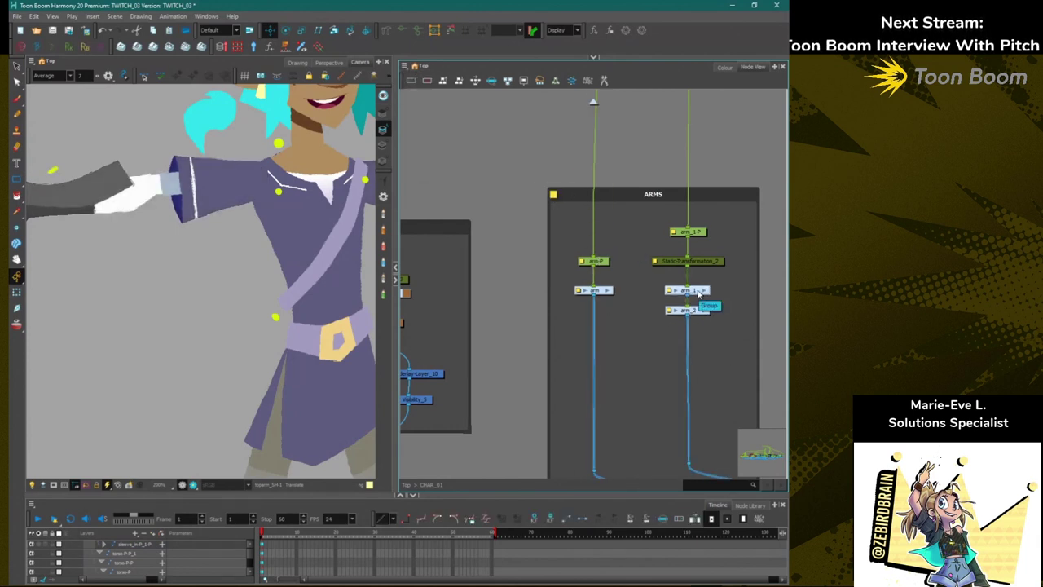
key(Delete)
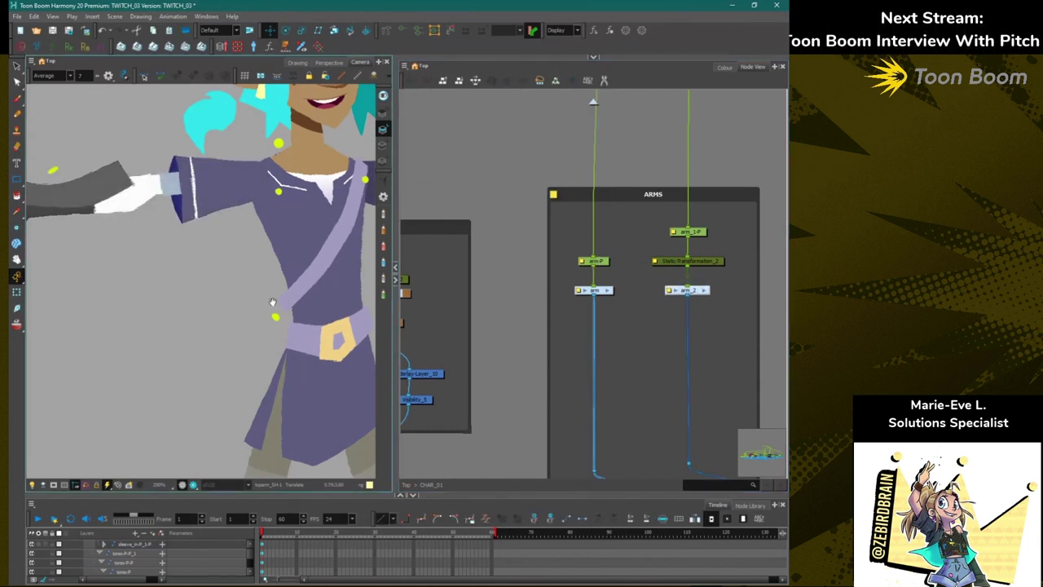
Move the arm-P peg up level with arm_1-P in the ARMS backdrop.
drag(238, 312, 75, 296)
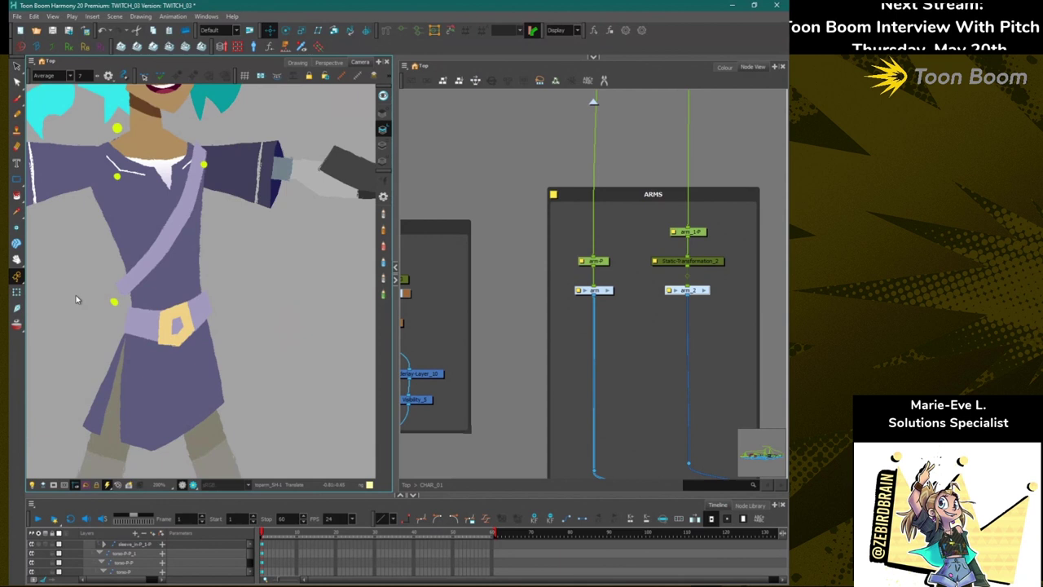
click(638, 333)
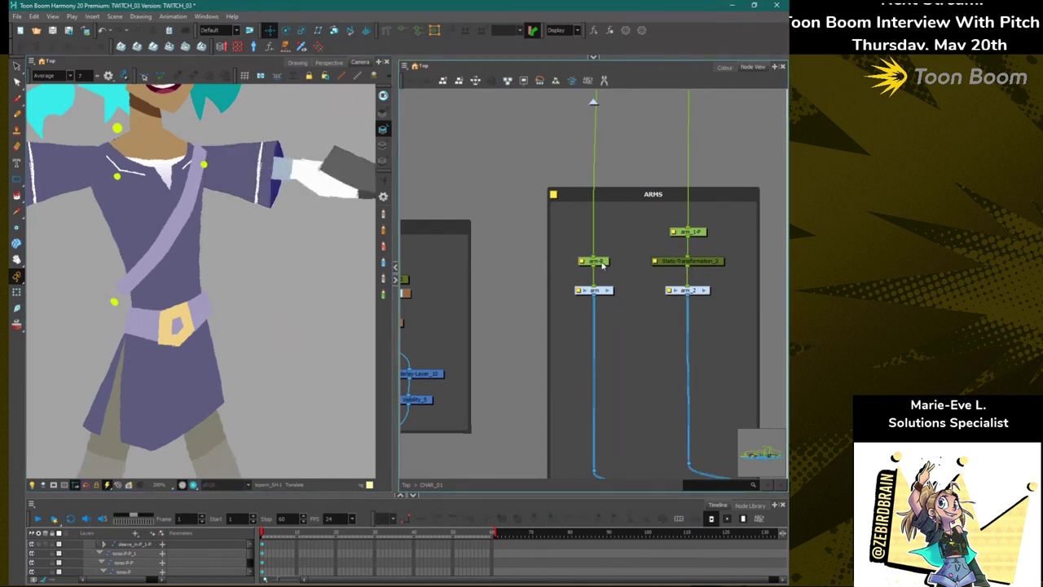
drag(602, 263, 594, 231)
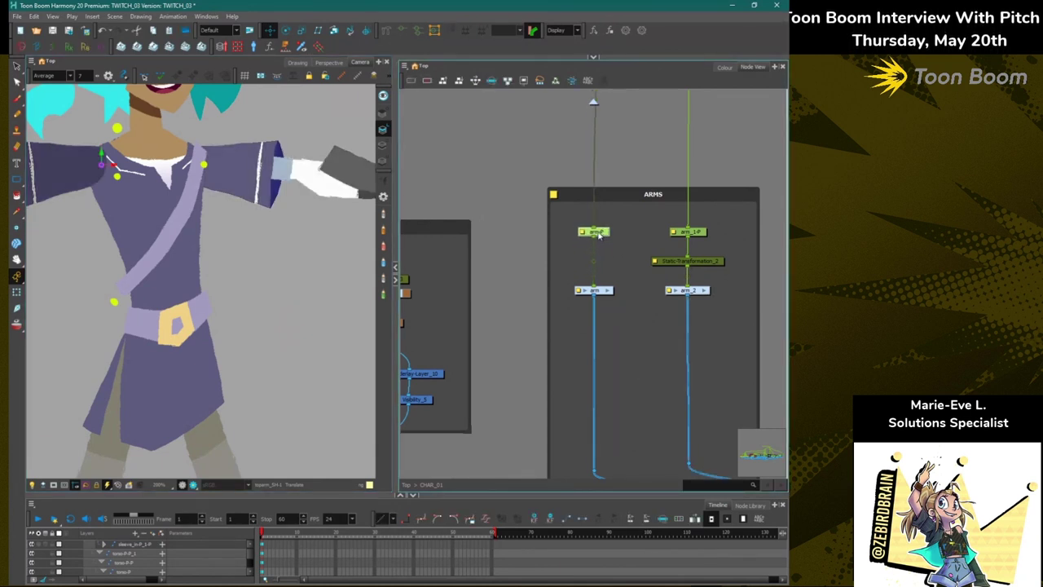
Pull Static-Transformation_2 out of the connection between arm_1-P and arm_2, and insert it back in its place.
scroll(693, 264, up, 5)
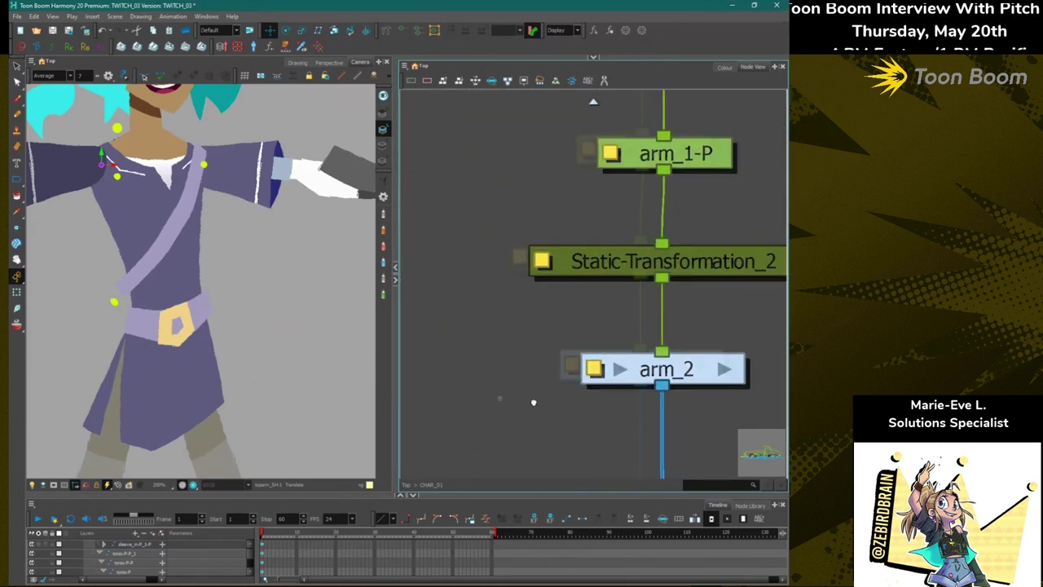
drag(545, 411, 475, 405)
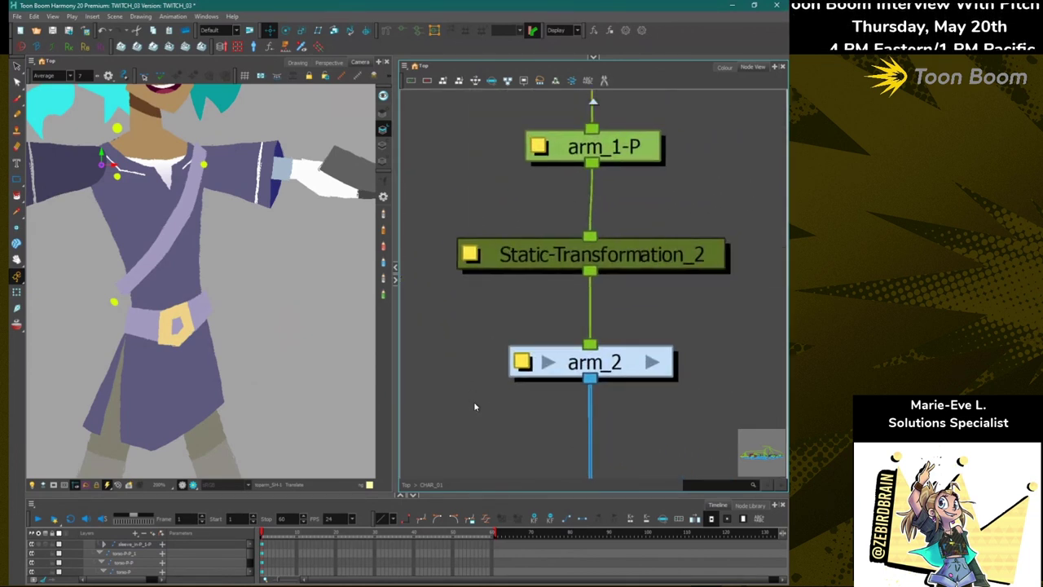
click(536, 259)
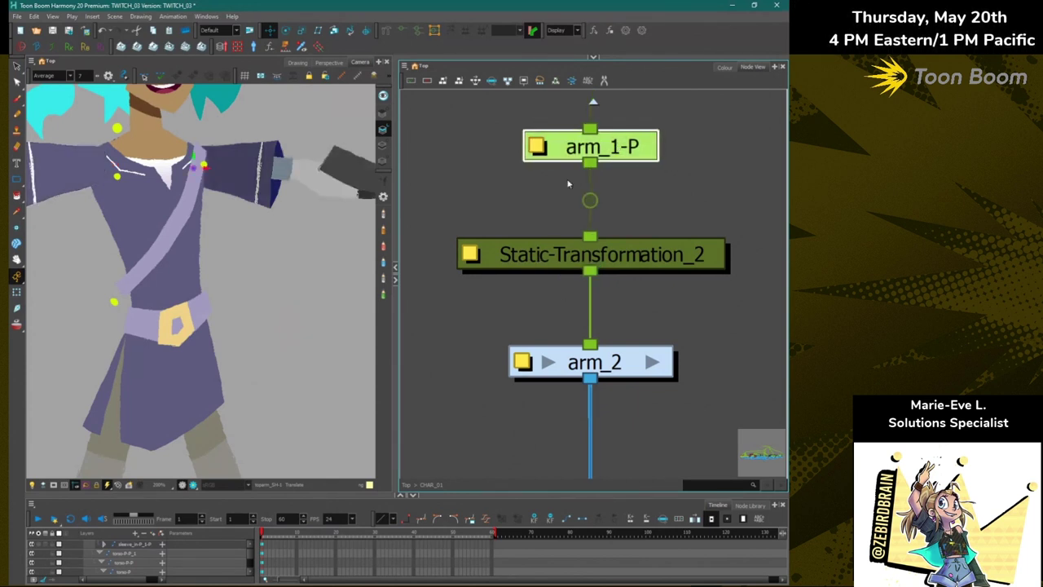
scroll(525, 269, down, 3)
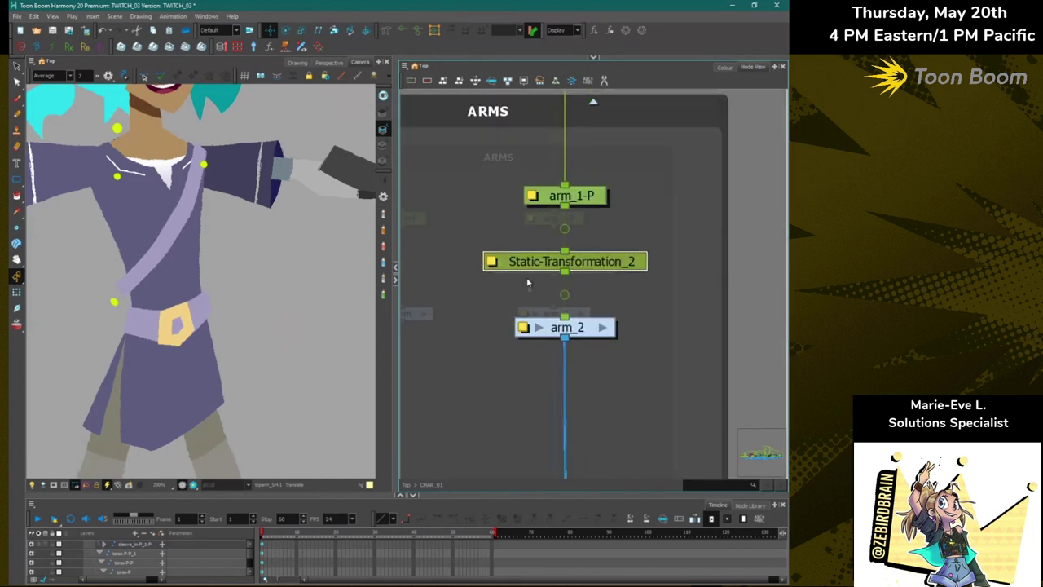
drag(542, 271, 487, 265)
click(103, 294)
scroll(103, 293, down, 2)
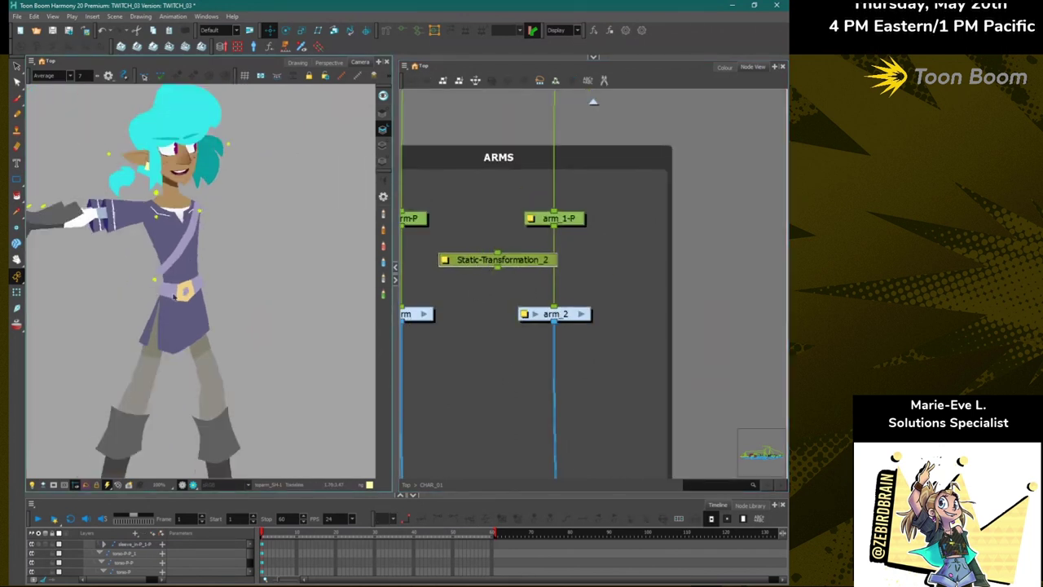
drag(102, 293, 188, 293)
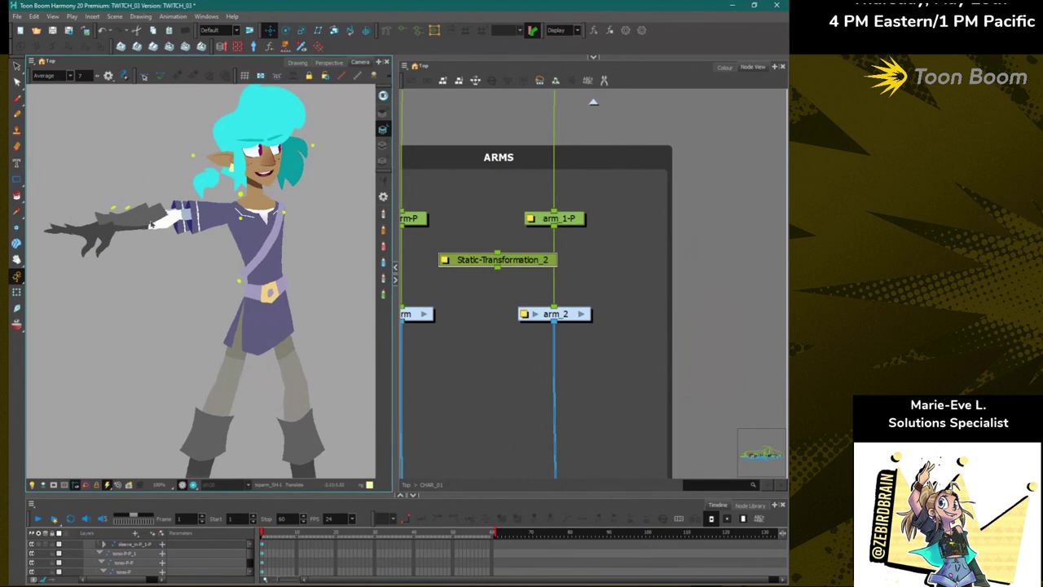
drag(532, 269, 578, 271)
Examine the separate X, Y and Z scale settings in the layer properties of Static-Transformation_2.
double_click(565, 273)
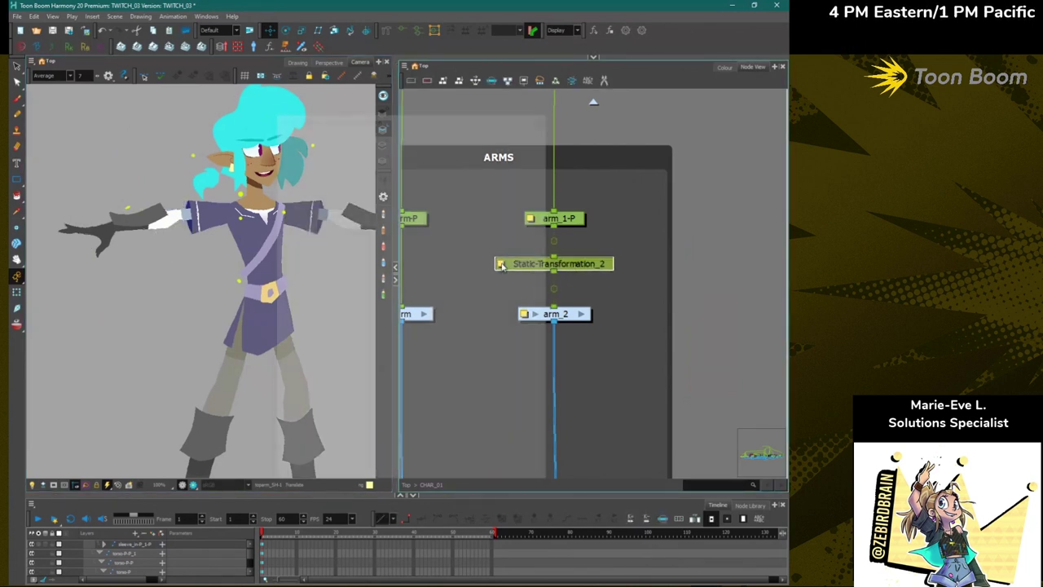
click(391, 259)
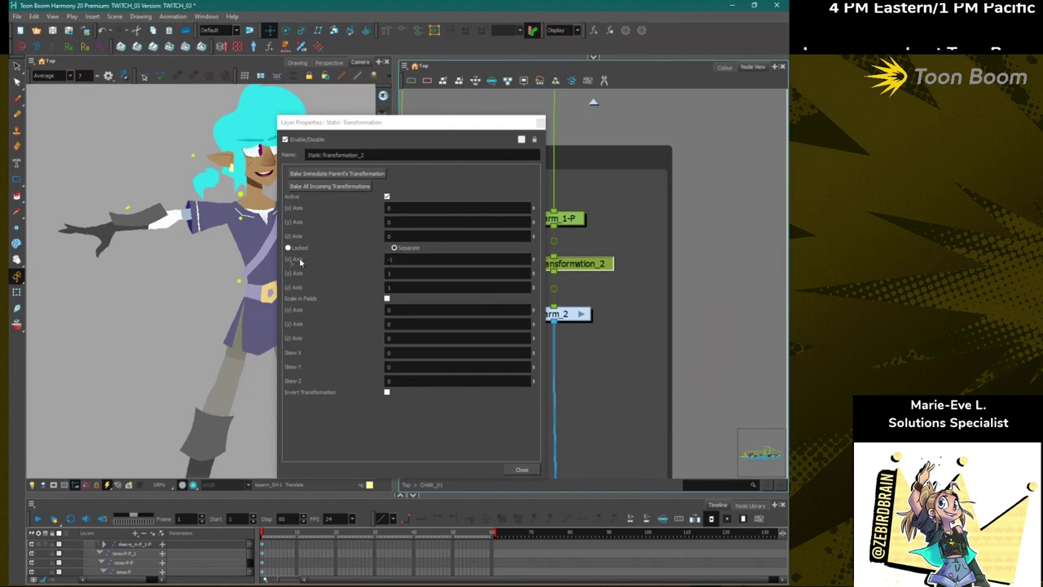
click(513, 442)
click(540, 124)
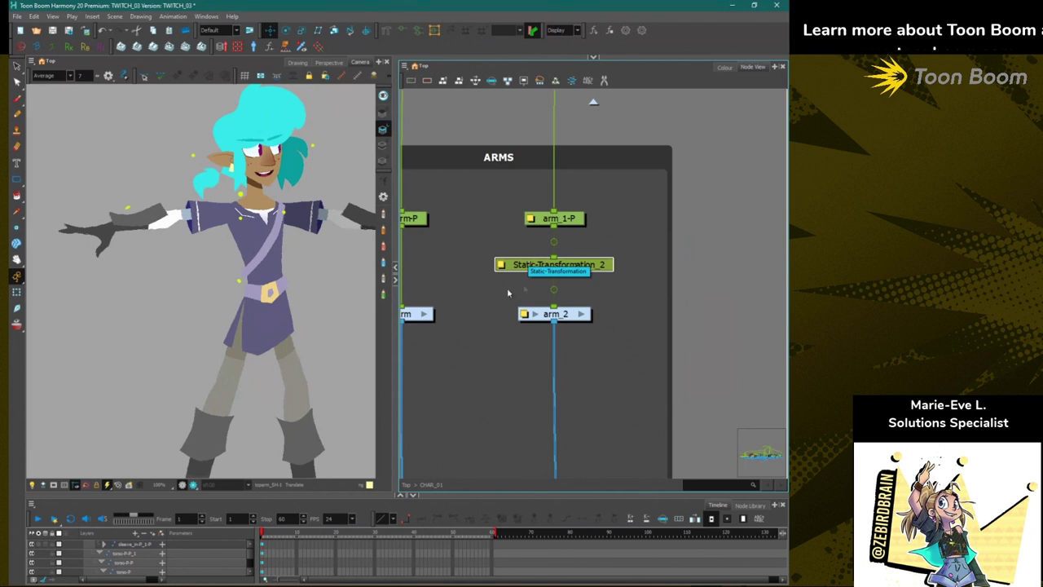
double_click(509, 265)
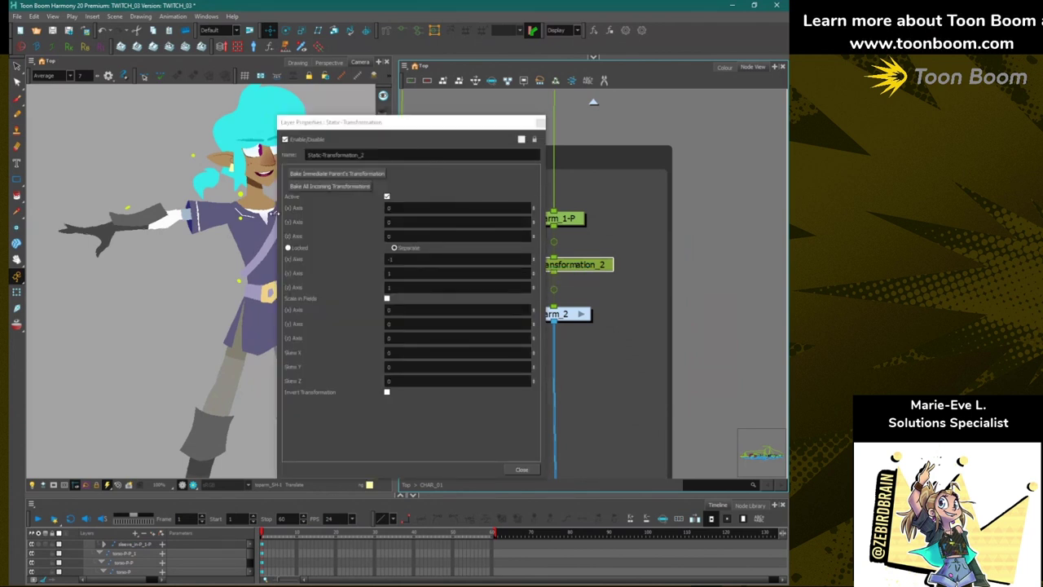
click(522, 470)
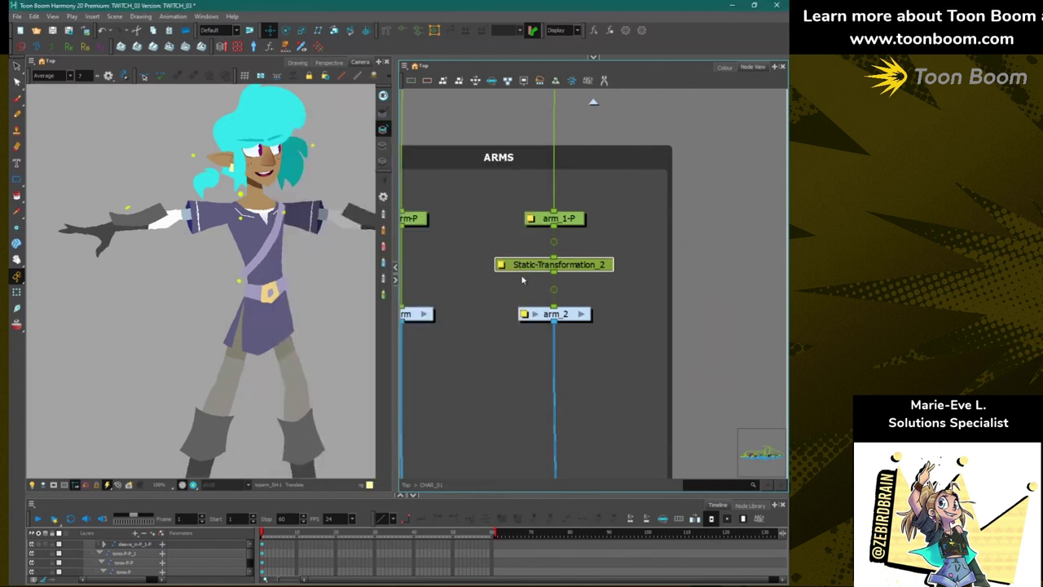
Examine how the f_ear_1 and f_ear drawings in the EARS backdrop and the nodes in the EYES backdrop are set up with static transformations.
scroll(524, 272, up, 6)
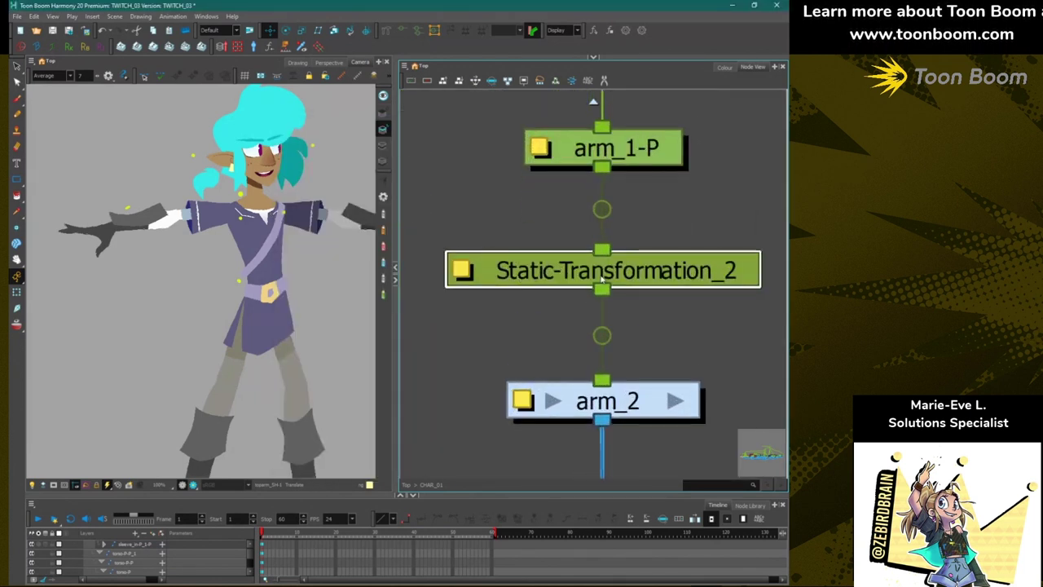
scroll(648, 322, down, 2)
scroll(648, 322, down, 3)
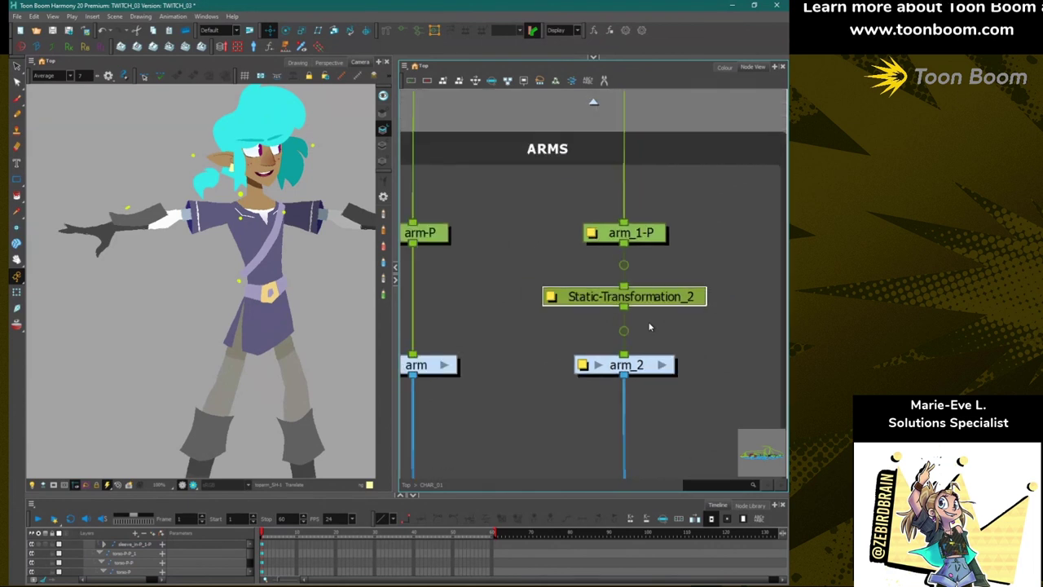
scroll(648, 322, down, 4)
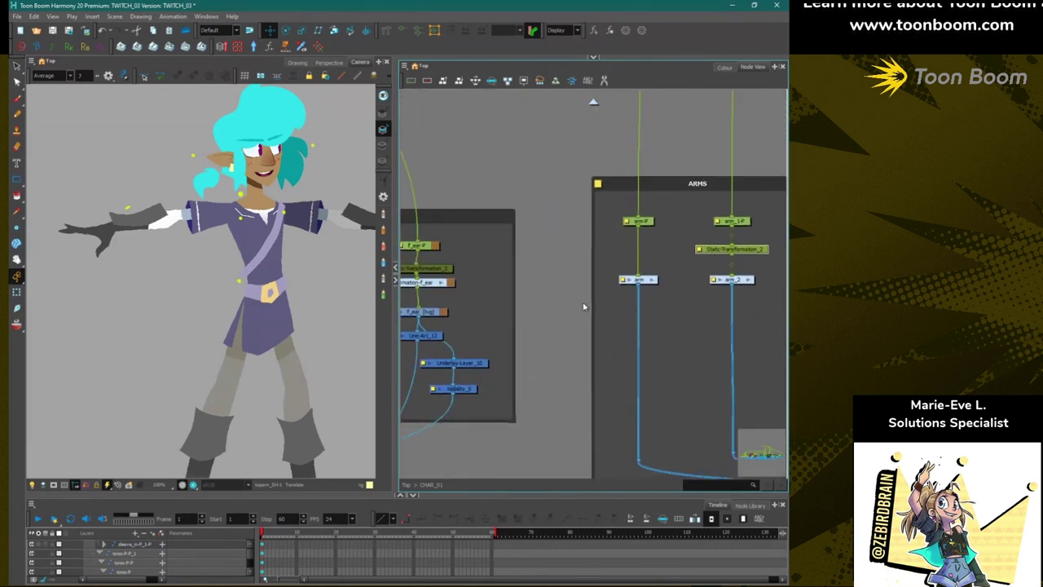
scroll(477, 299, up, 4)
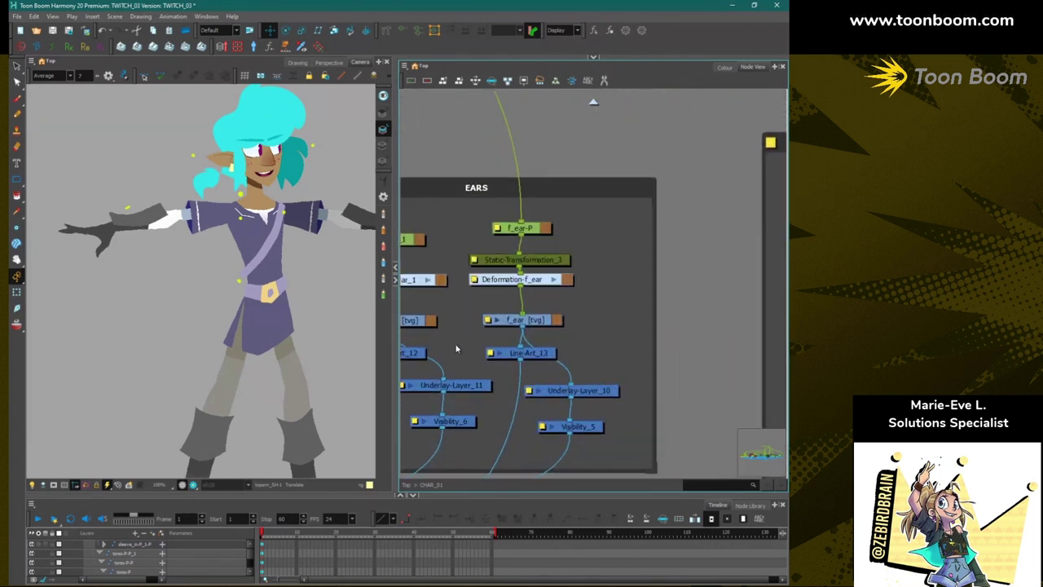
click(482, 329)
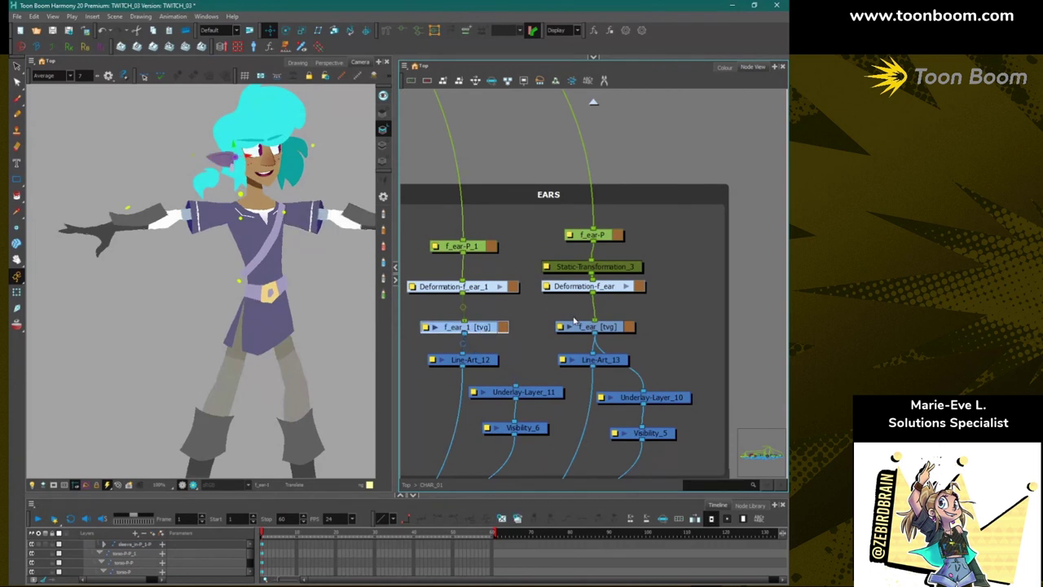
click(618, 327)
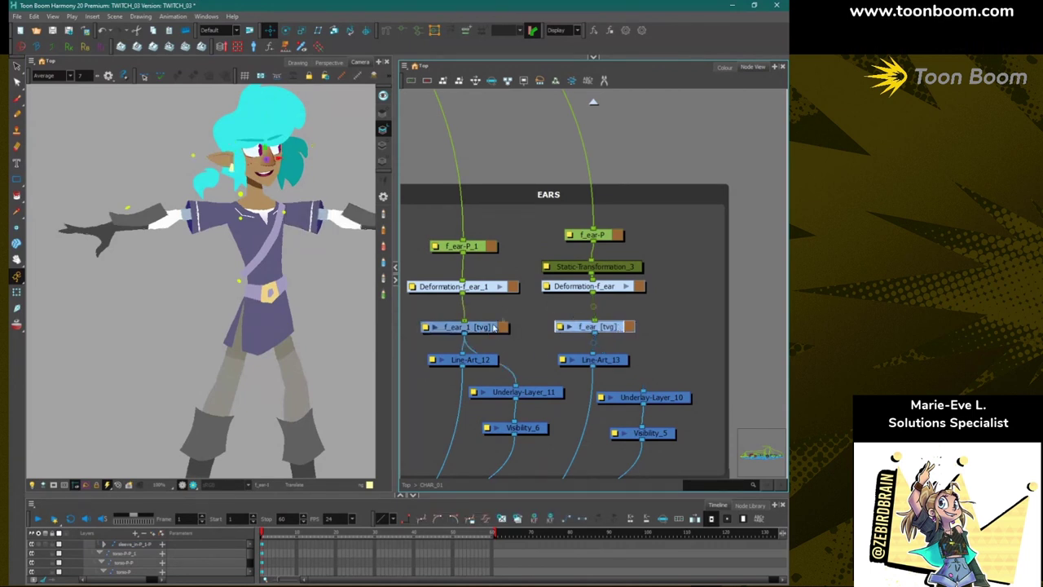
scroll(578, 384, down, 3)
scroll(498, 381, down, 1)
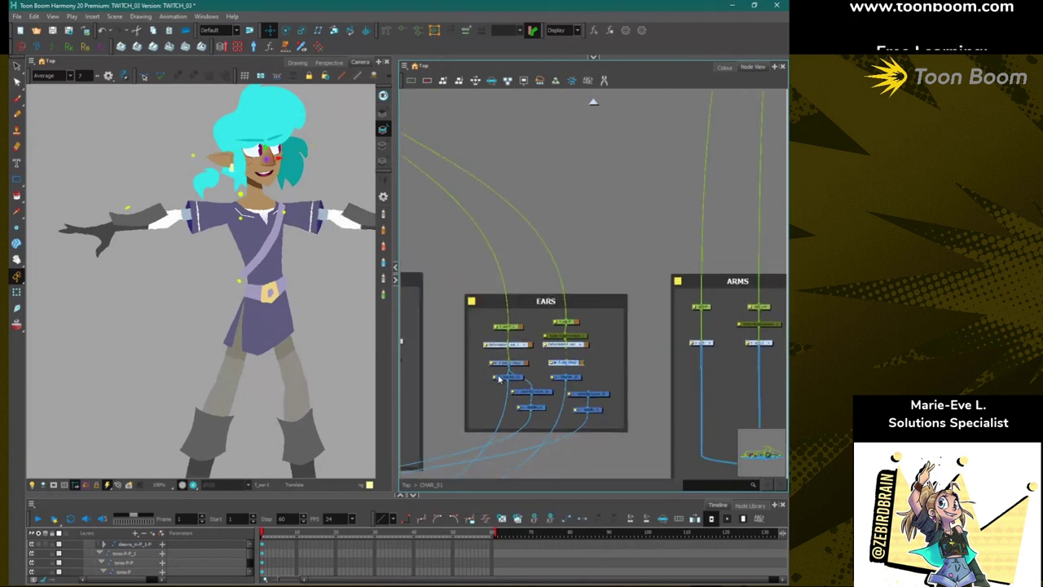
drag(484, 407, 708, 363)
drag(472, 371, 629, 371)
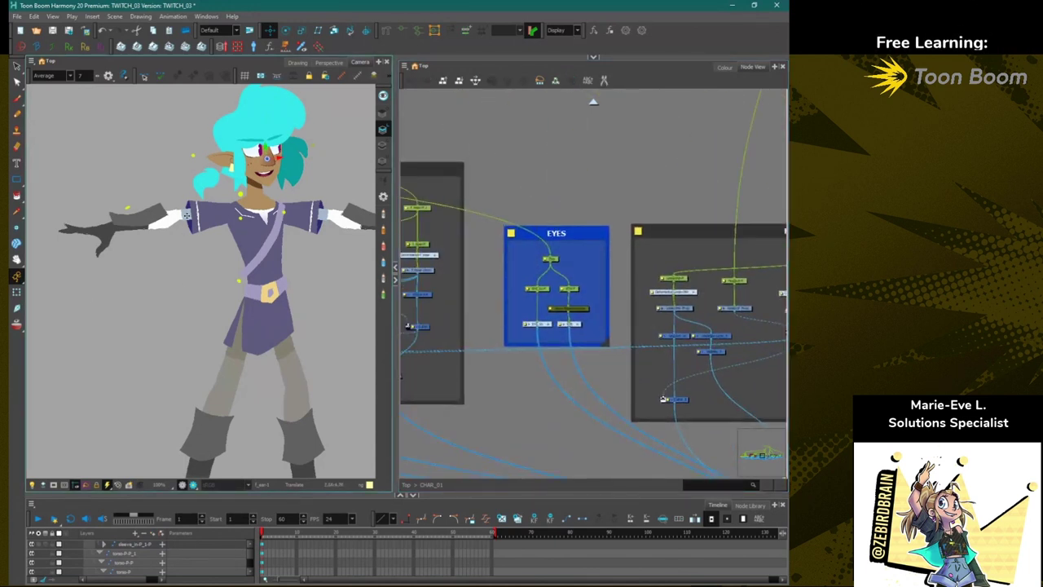
Activate the Transform tool and enlarge the Camera view to frame the whole character.
click(17, 292)
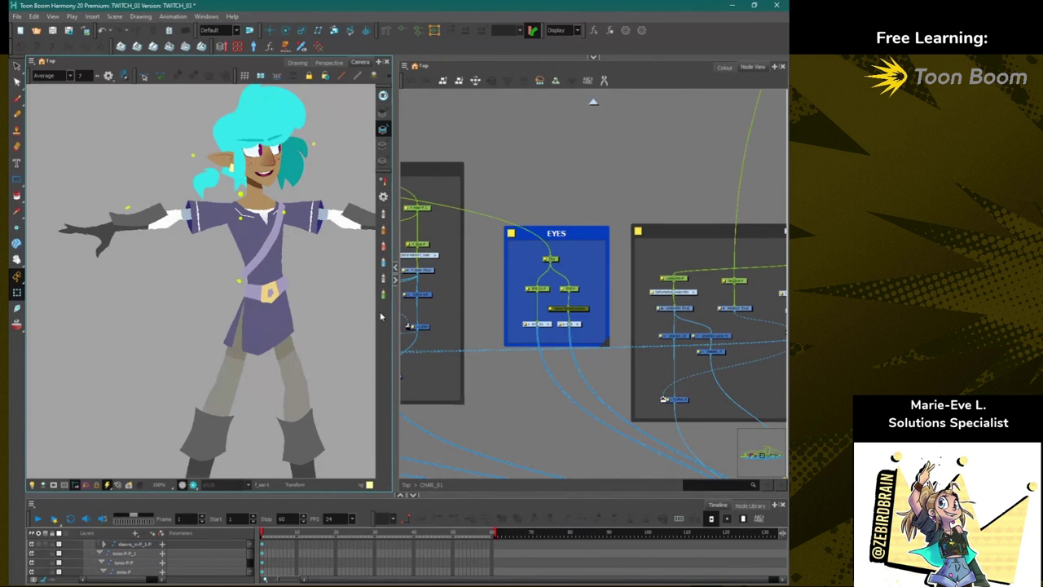
drag(394, 335, 513, 408)
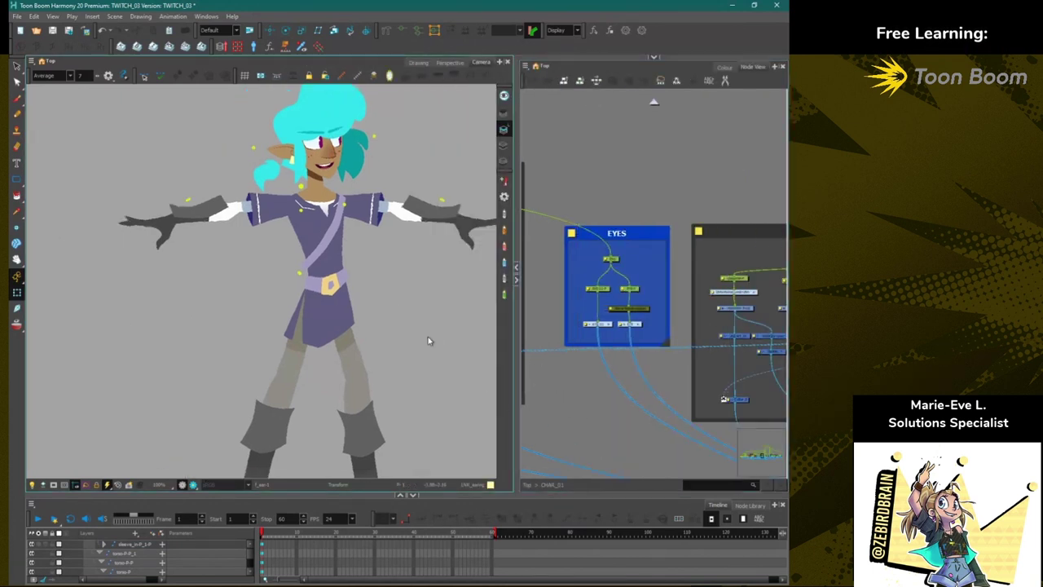
scroll(308, 275, down, 3)
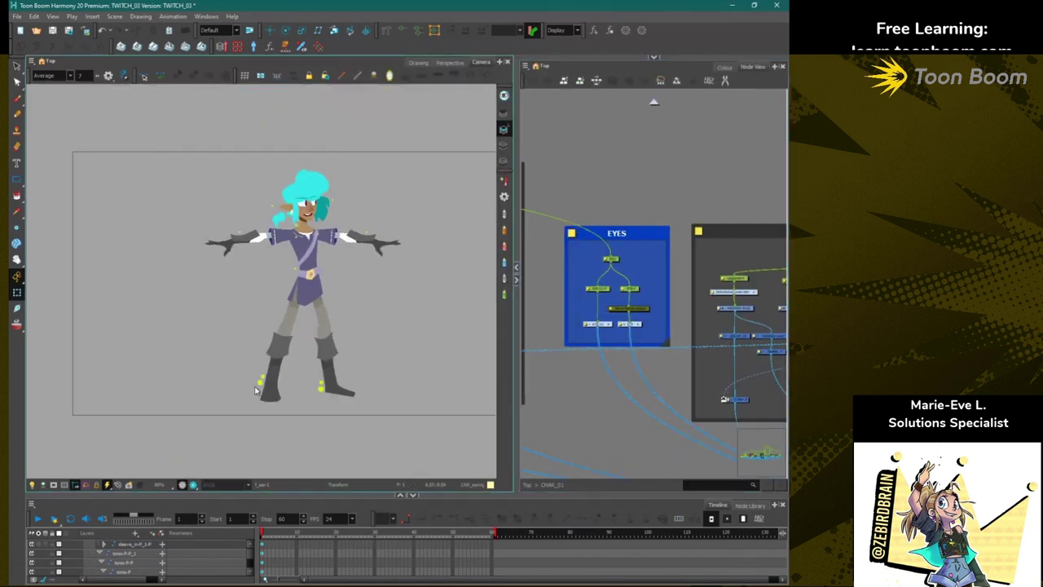
Select the leg by the yellow handle beside the foot, clear the selection, and return to viewing the whole character.
scroll(259, 386, up, 5)
scroll(259, 386, up, 1)
click(267, 362)
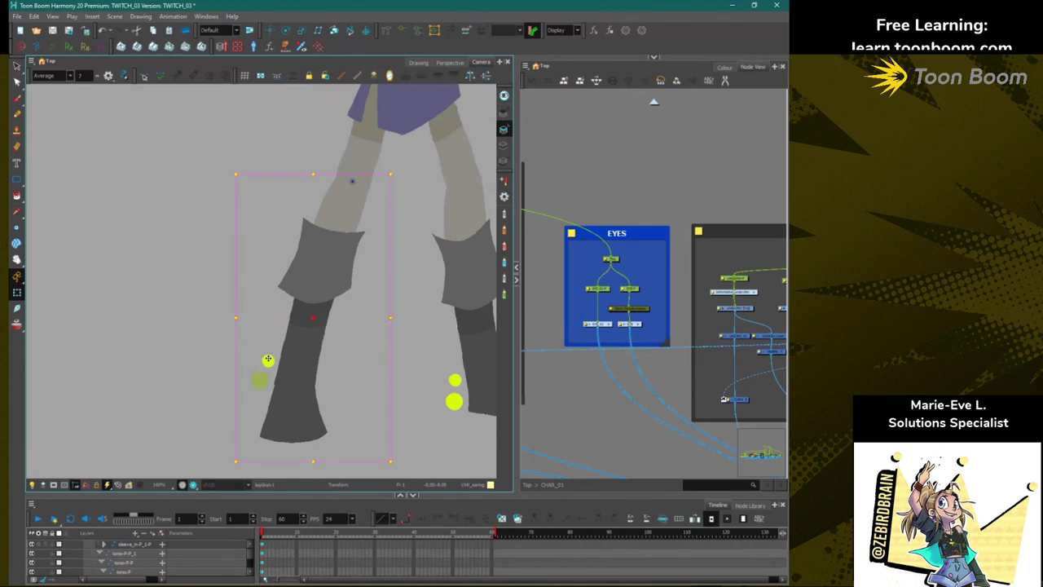
click(168, 368)
scroll(167, 368, down, 4)
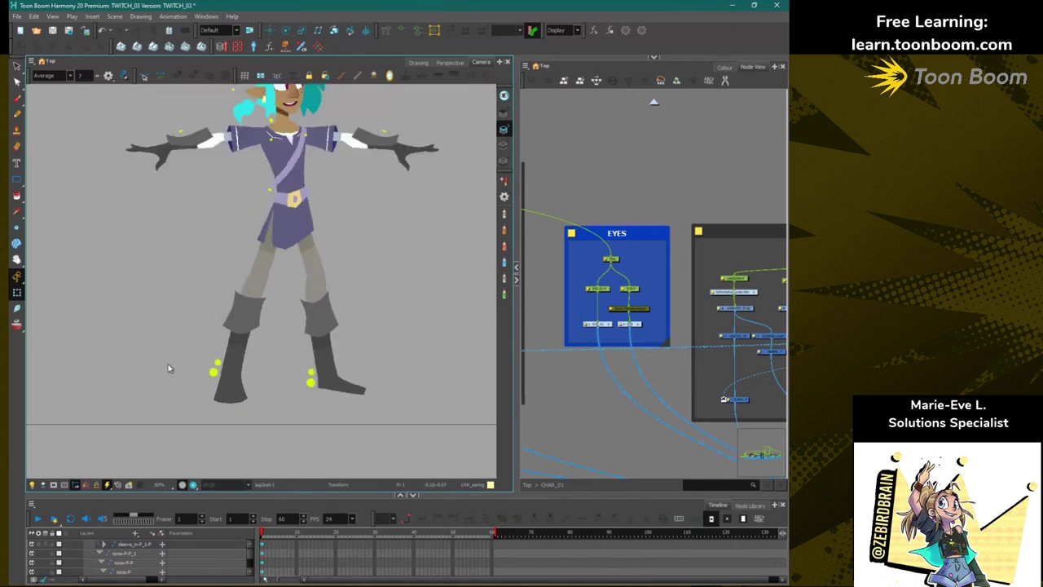
drag(151, 304, 165, 365)
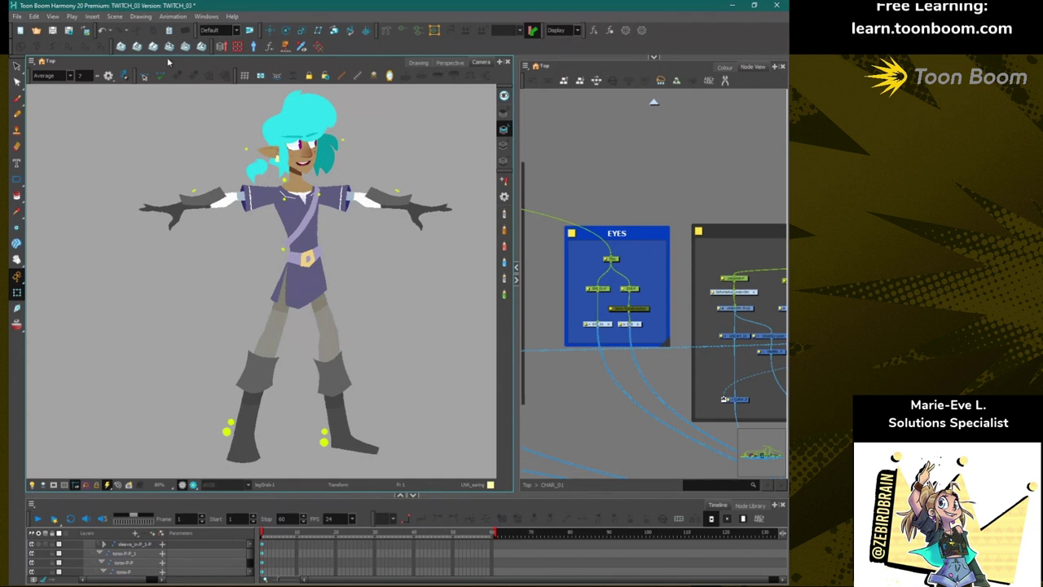
Set the alpha of the HANDLES colour in the CHAR palette to 0.
click(720, 67)
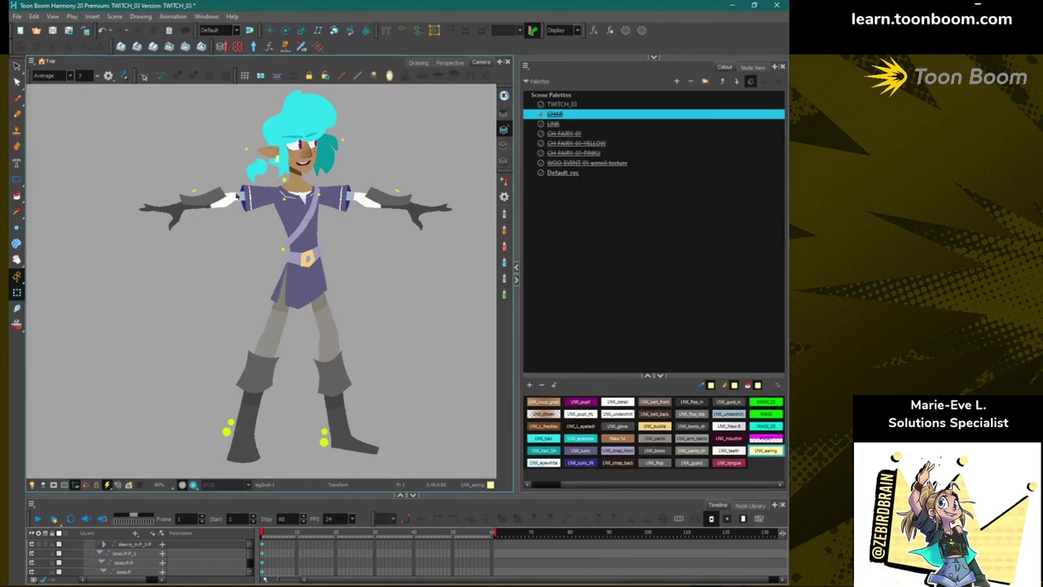
scroll(208, 194, up, 6)
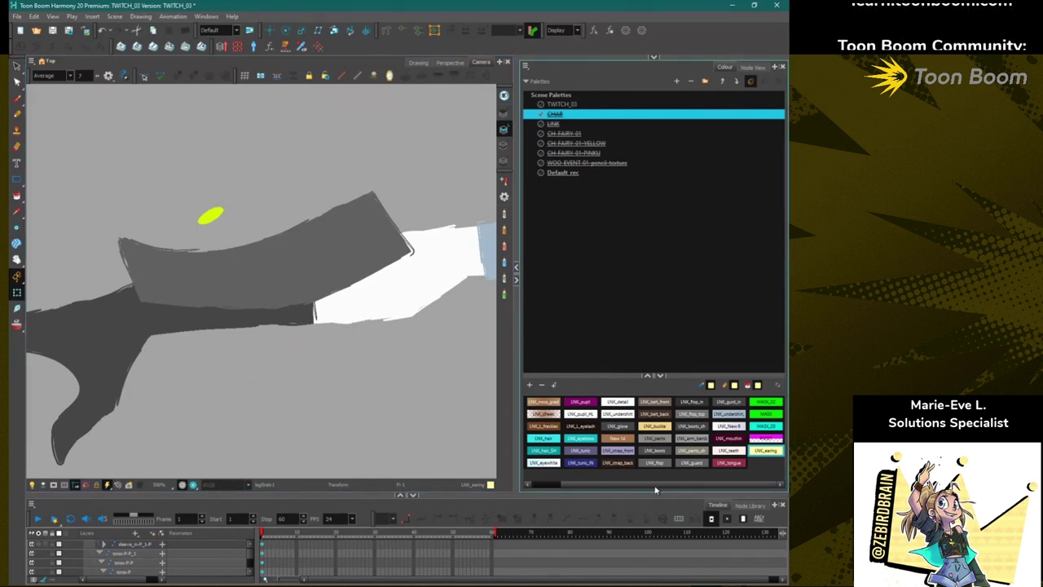
scroll(637, 482, left, 1)
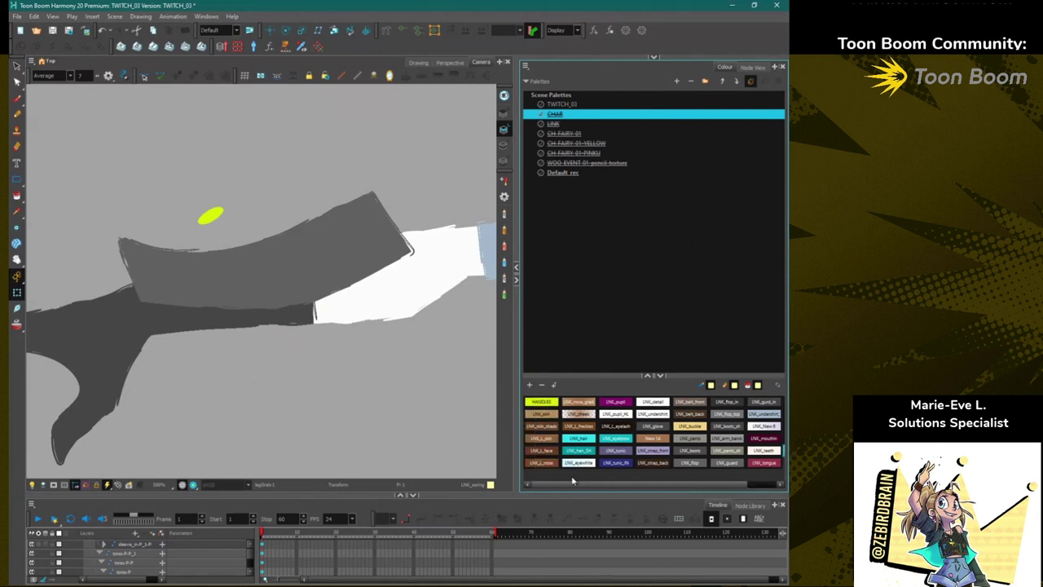
click(550, 403)
double_click(554, 407)
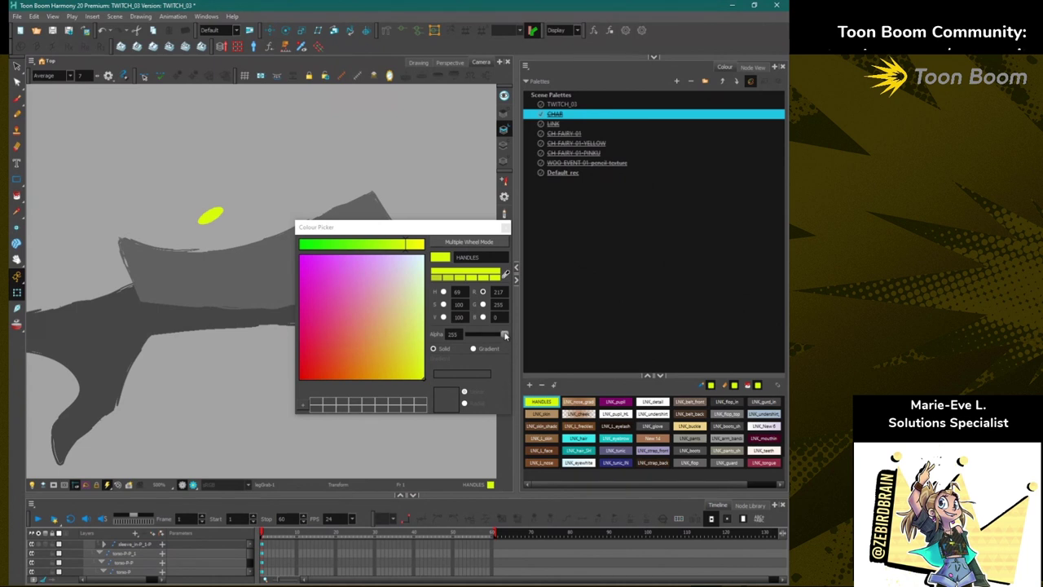
drag(504, 335, 458, 336)
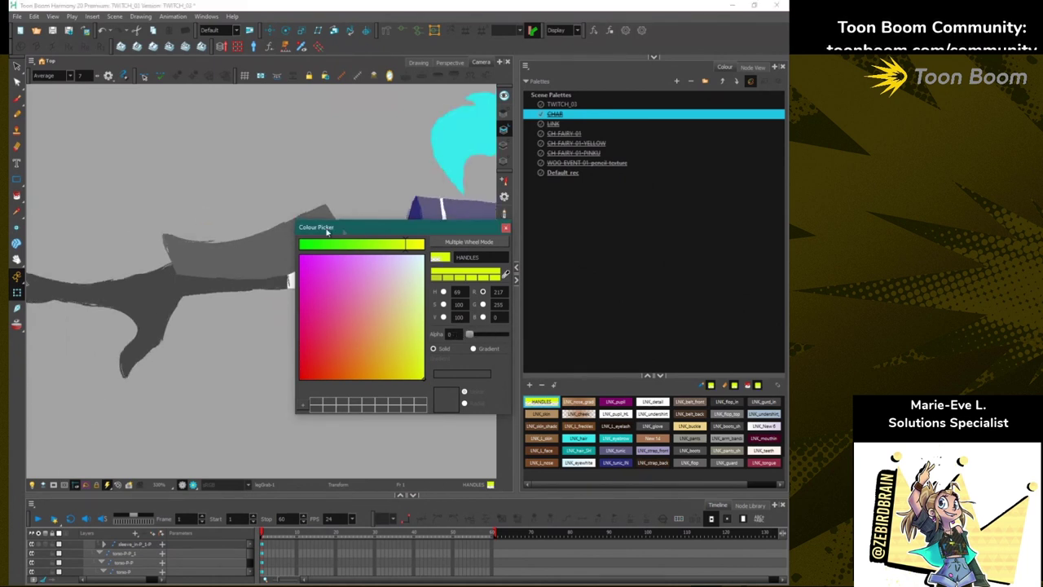
Restore the HANDLES colour's alpha to 255 and close the colour picker.
drag(327, 232, 459, 349)
scroll(391, 285, down, 5)
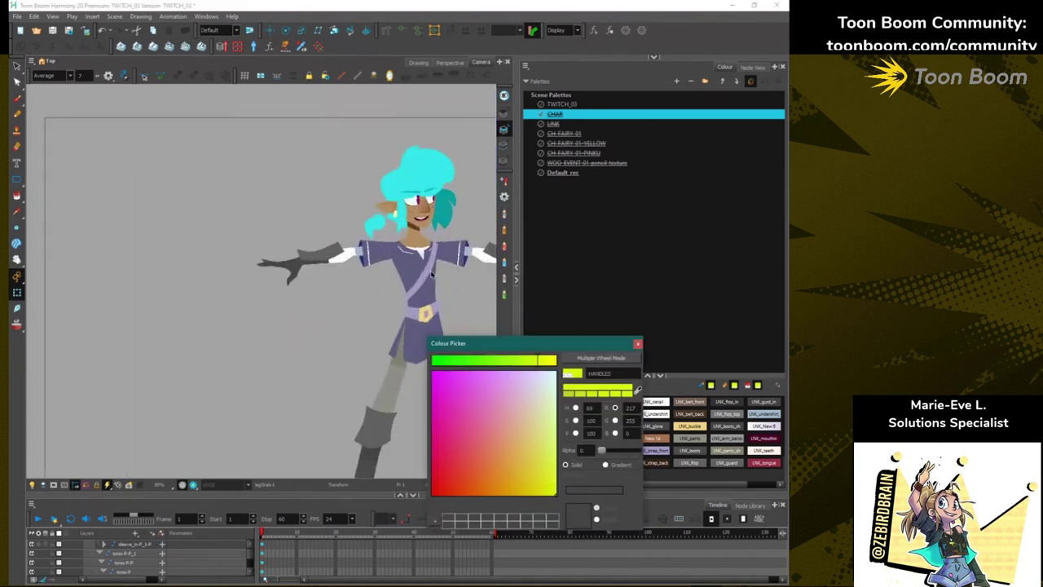
scroll(432, 275, up, 2)
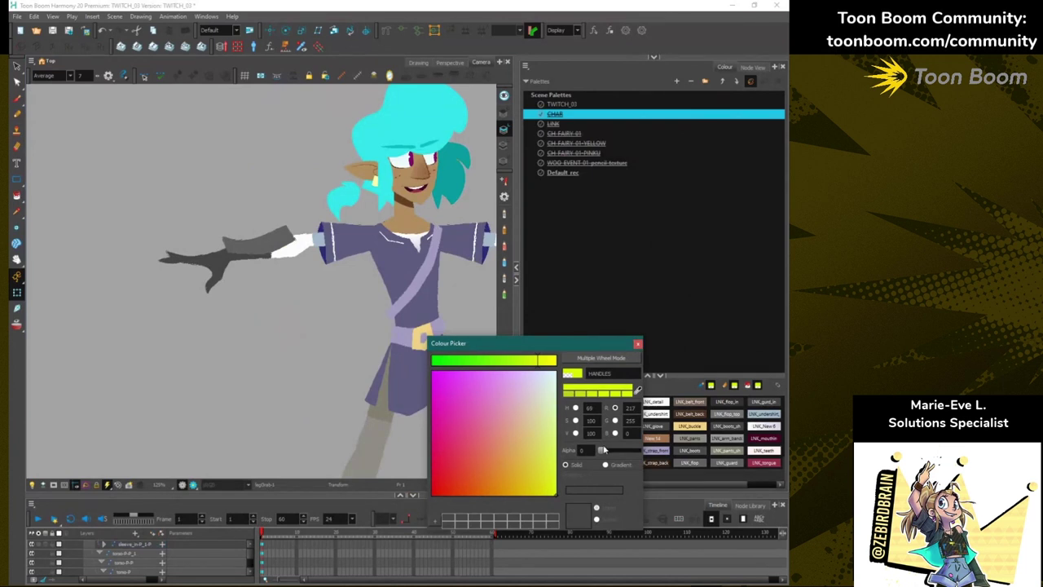
drag(603, 451, 637, 451)
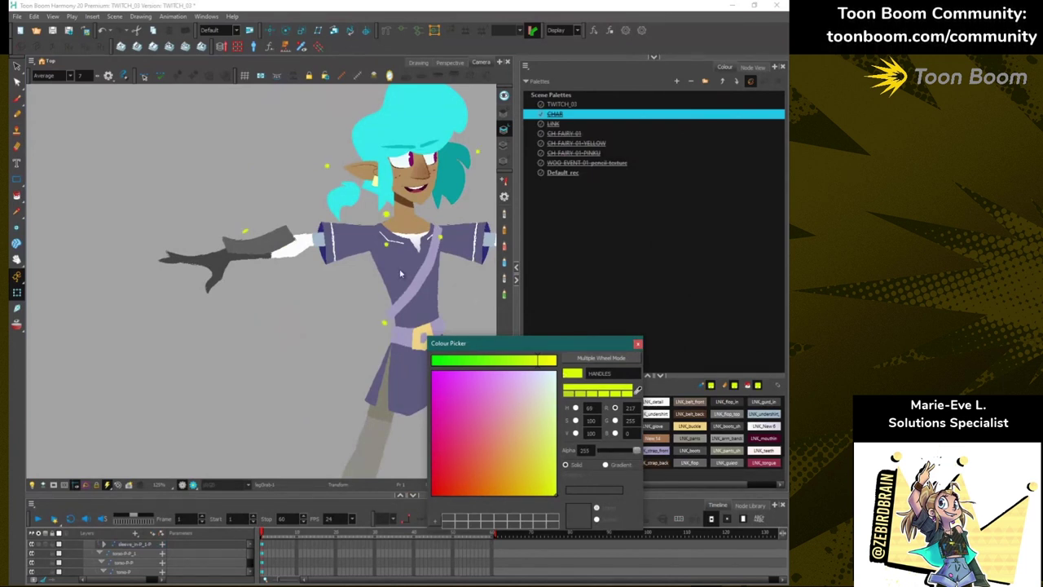
click(638, 344)
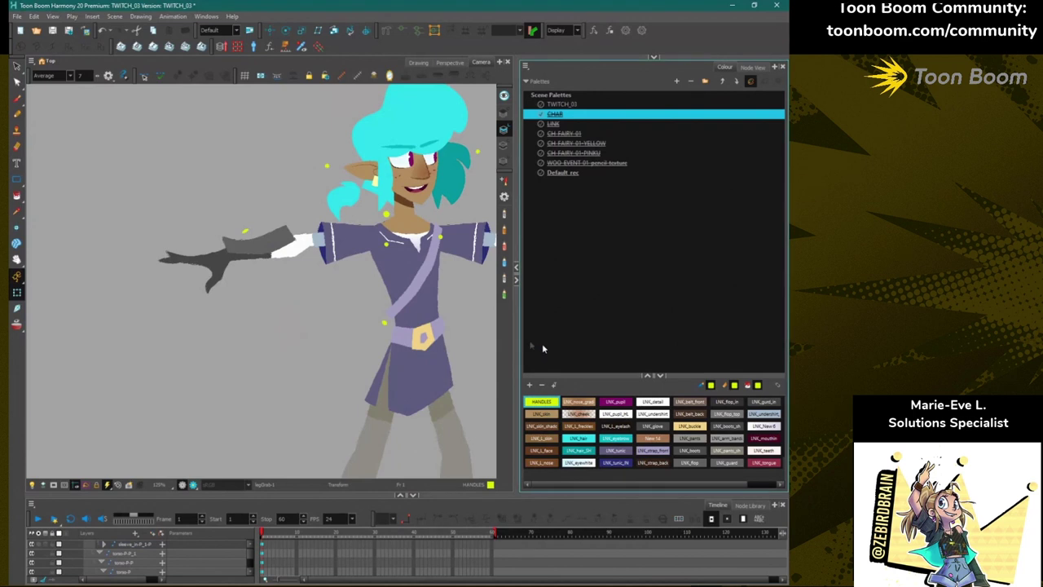
Compare the rendered preview with the normal display in the Camera view, ending in the normal display.
click(193, 485)
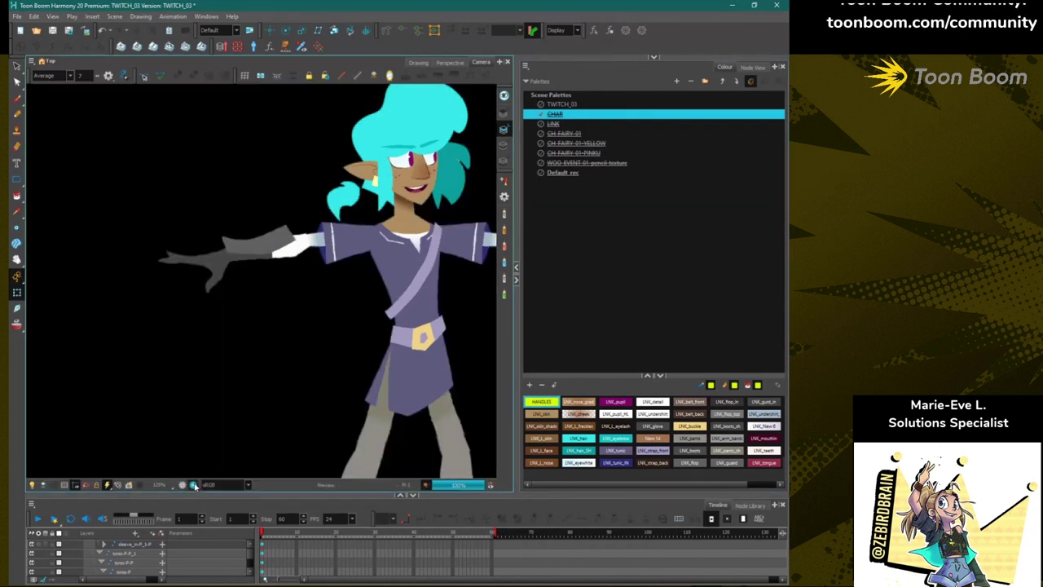
click(182, 485)
click(193, 486)
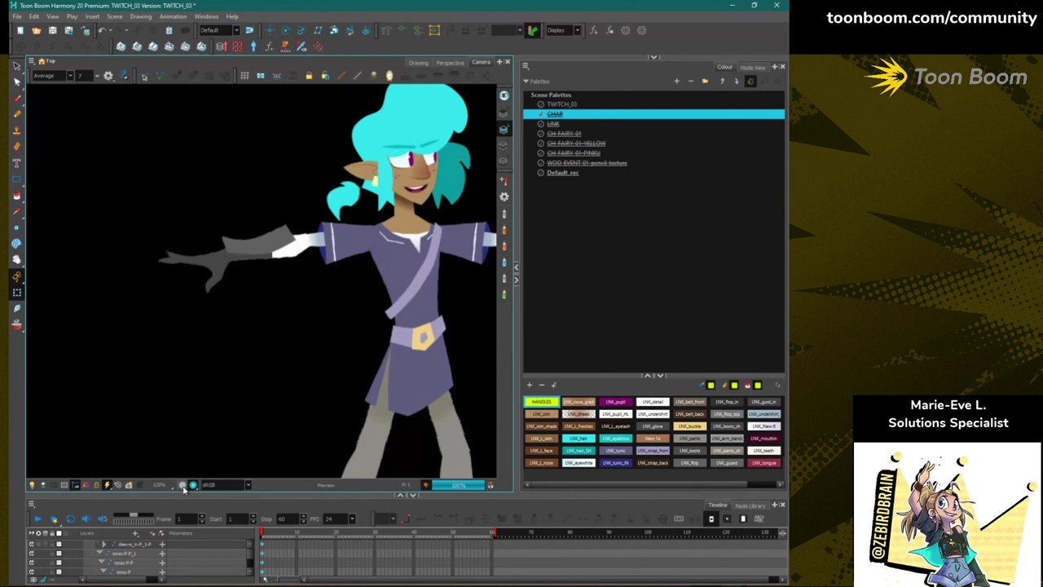
click(183, 487)
click(193, 487)
click(184, 487)
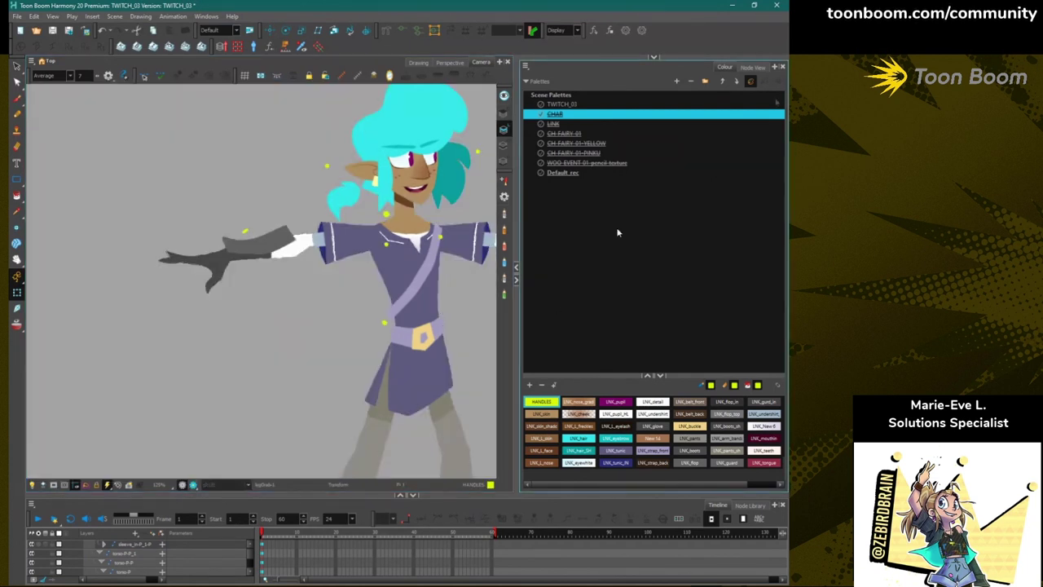
Examine the layer properties of the Visibility_4 node below Underlay-Layer_9 in the HEAD backdrop.
click(754, 68)
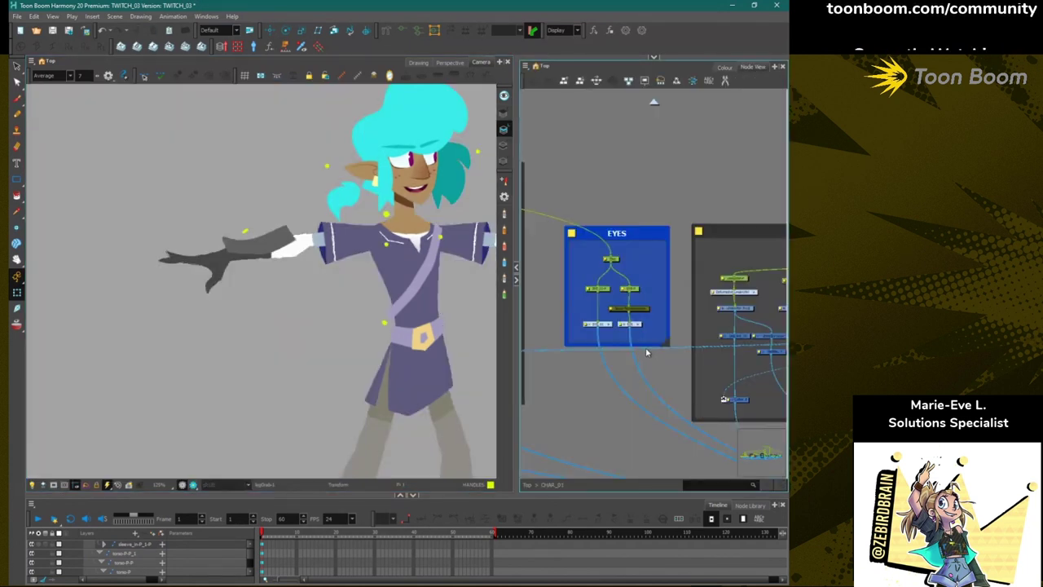
scroll(647, 346, down, 2)
scroll(644, 335, up, 5)
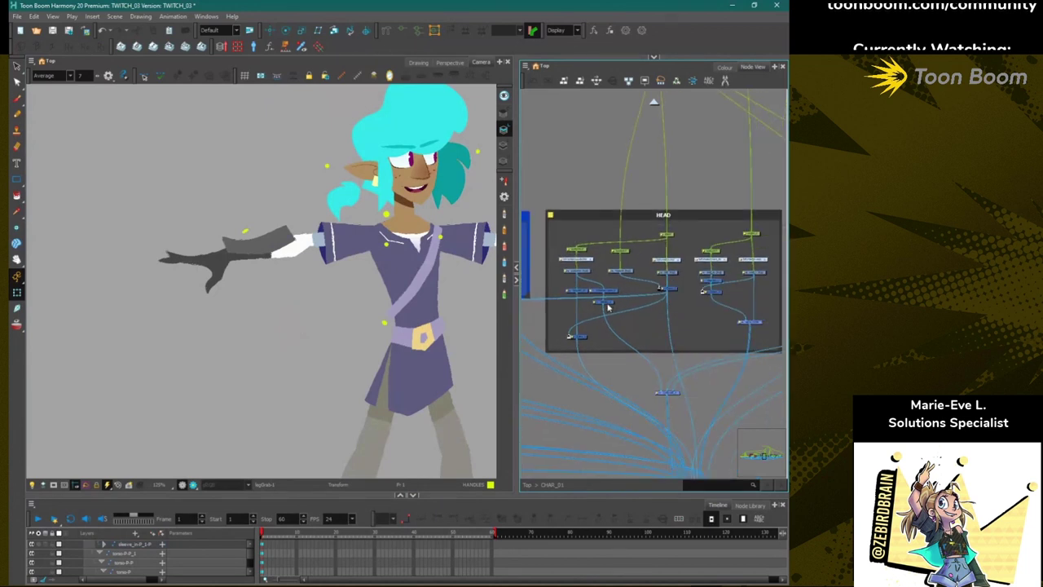
click(608, 302)
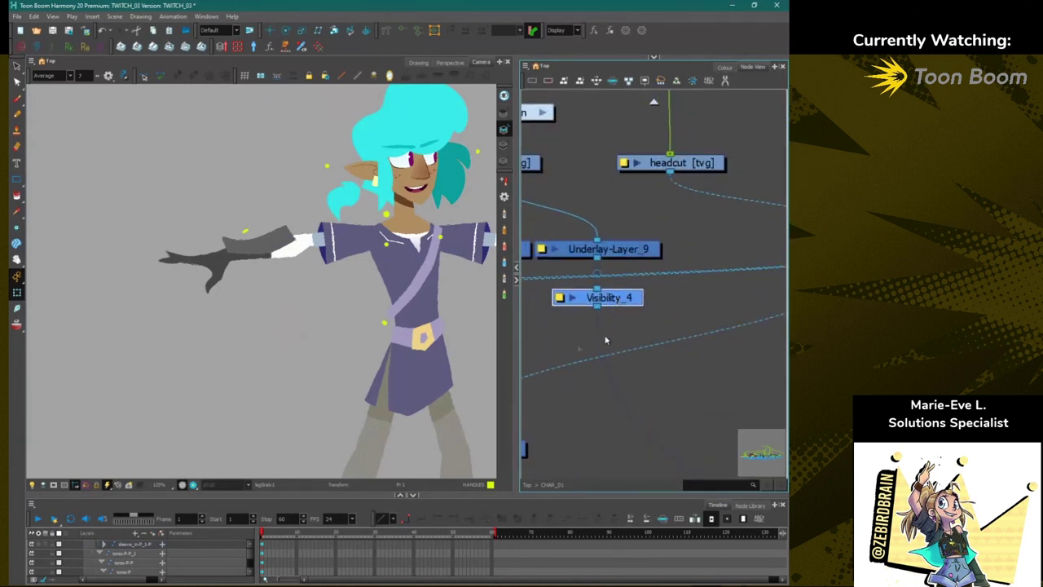
click(560, 298)
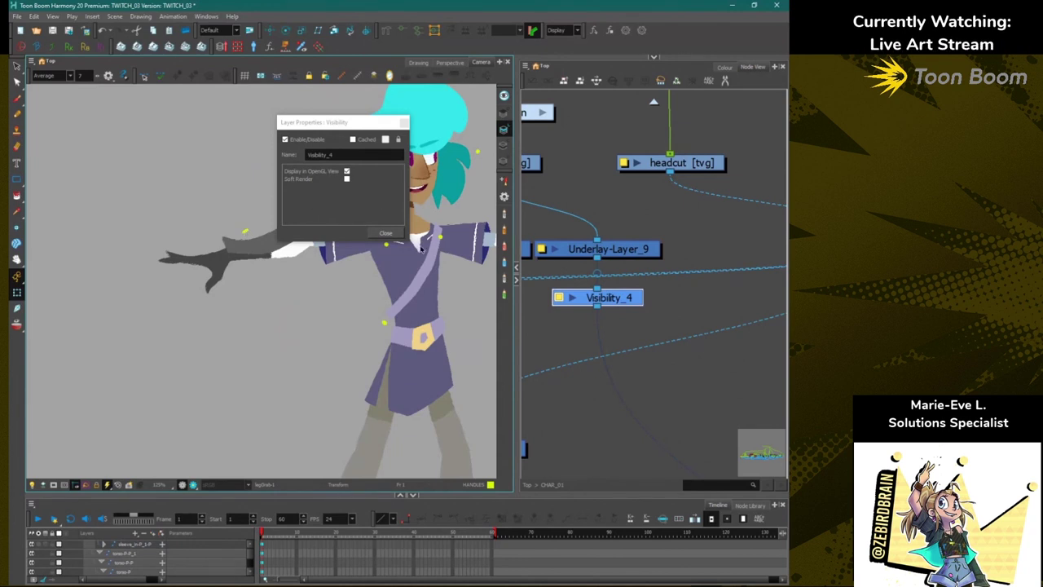
click(384, 233)
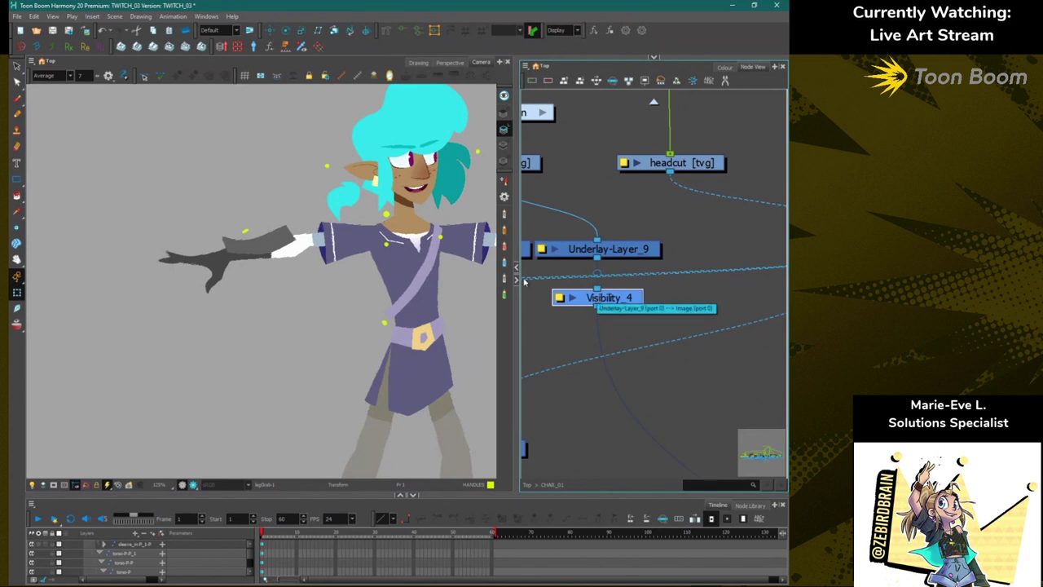
Examine the character's handles and the HEAD backdrop's nodes, selecting the cheek drawing on the face and clearing the selection.
scroll(469, 260, down, 3)
scroll(468, 260, up, 2)
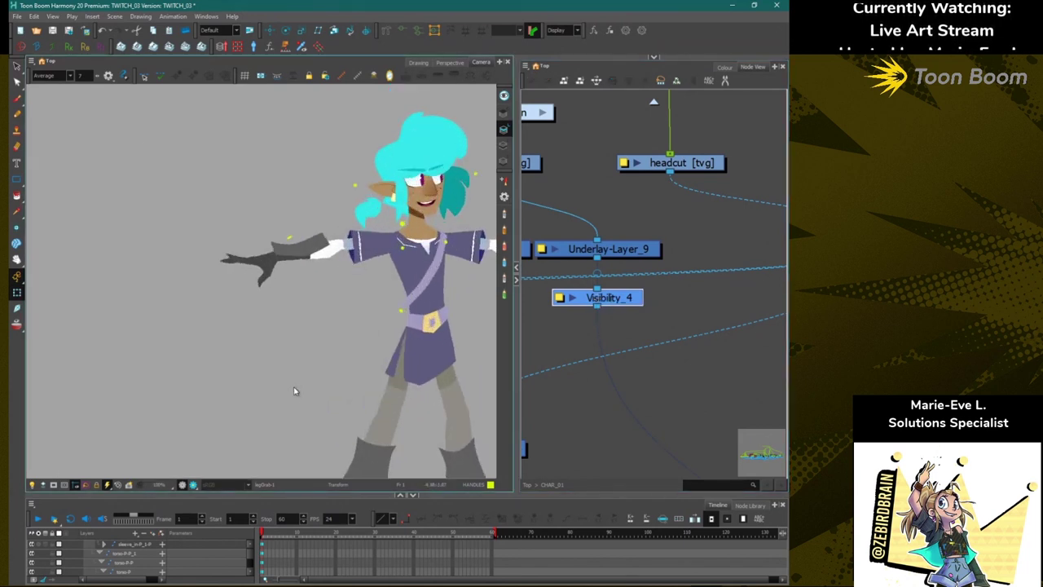
drag(296, 389, 170, 294)
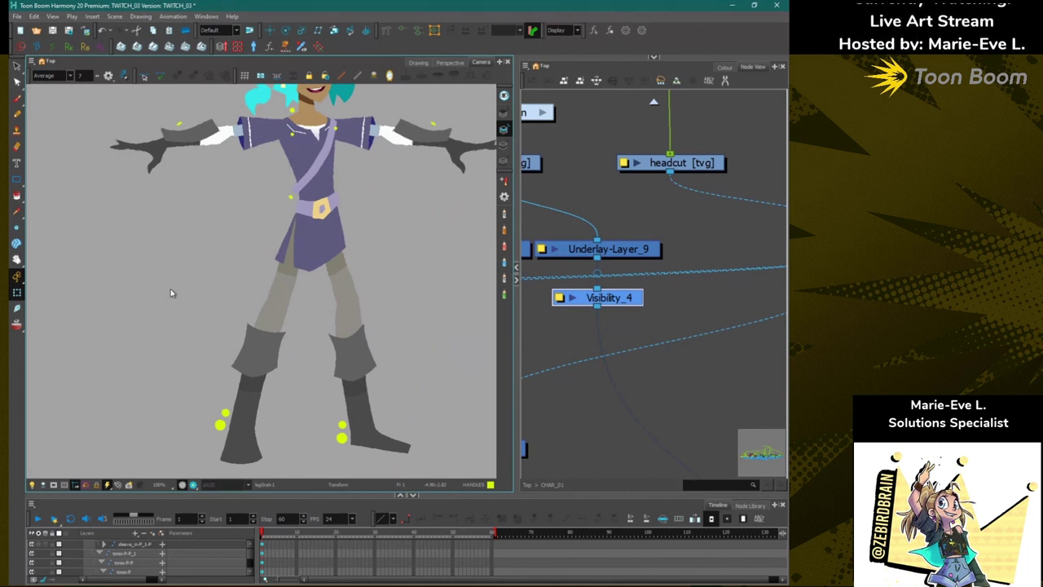
scroll(169, 149, down, 1)
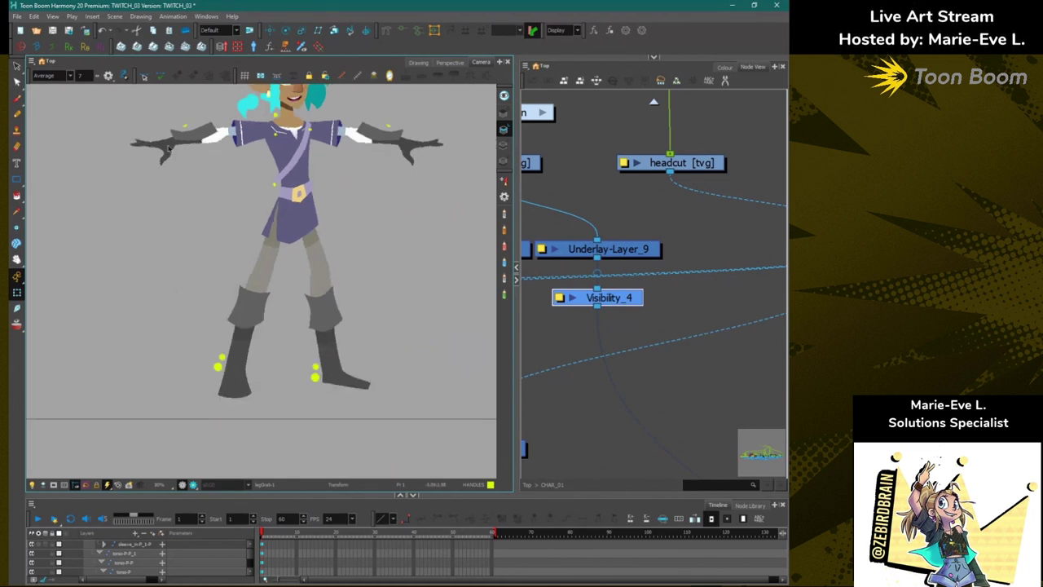
drag(217, 196, 212, 249)
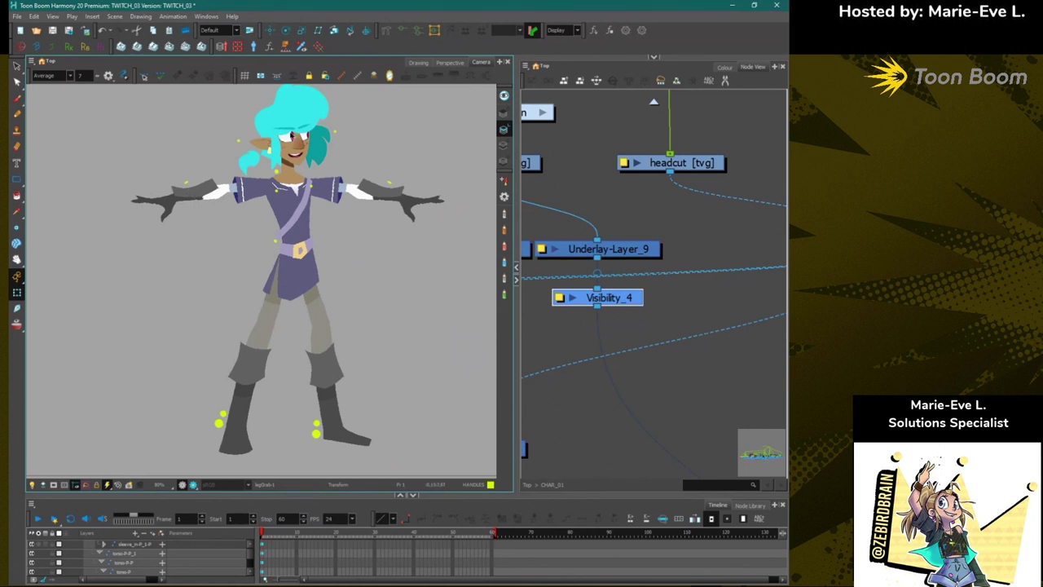
scroll(285, 149, up, 4)
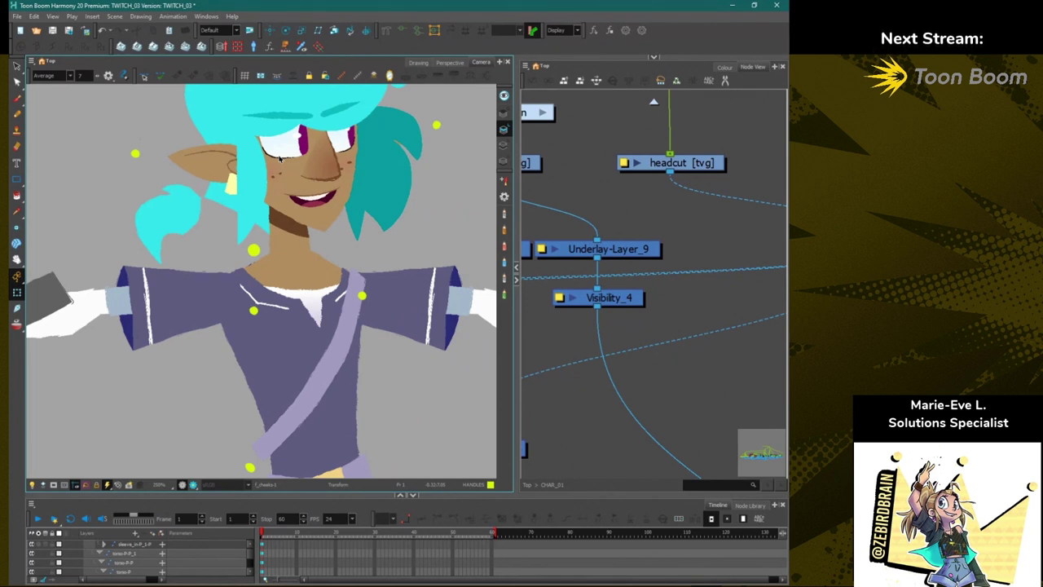
click(752, 455)
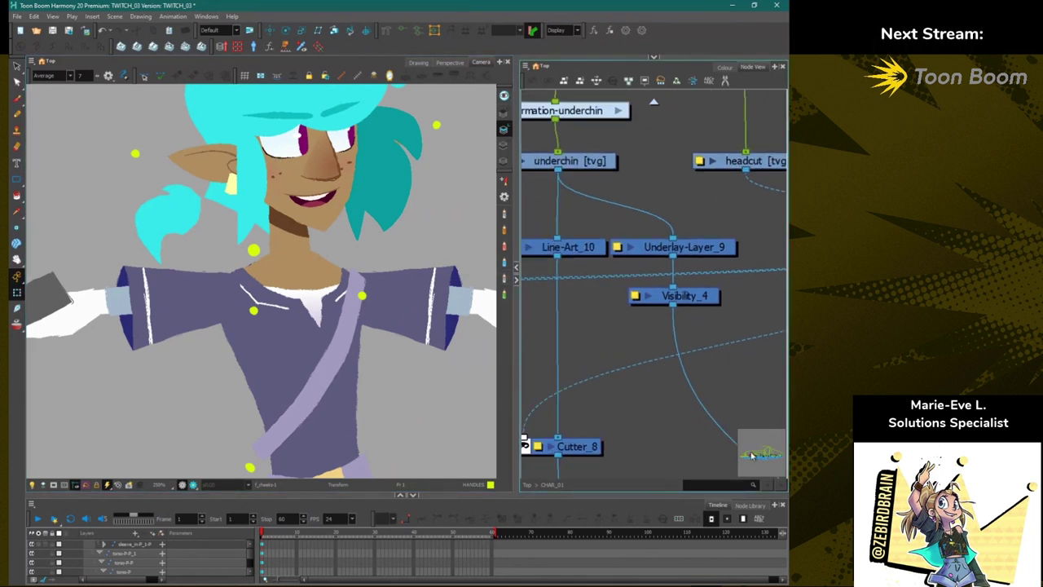
scroll(616, 386, down, 5)
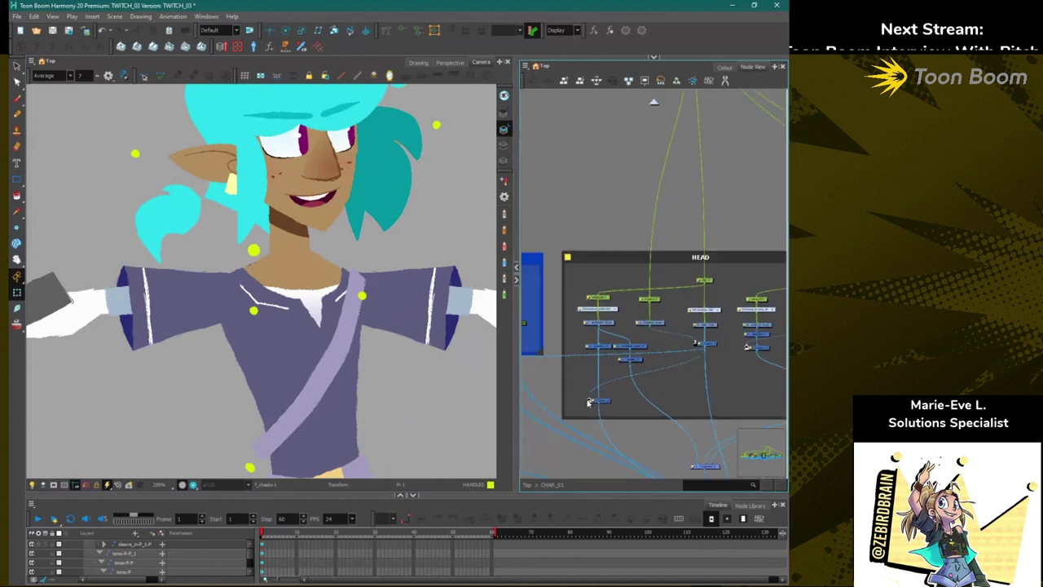
click(196, 277)
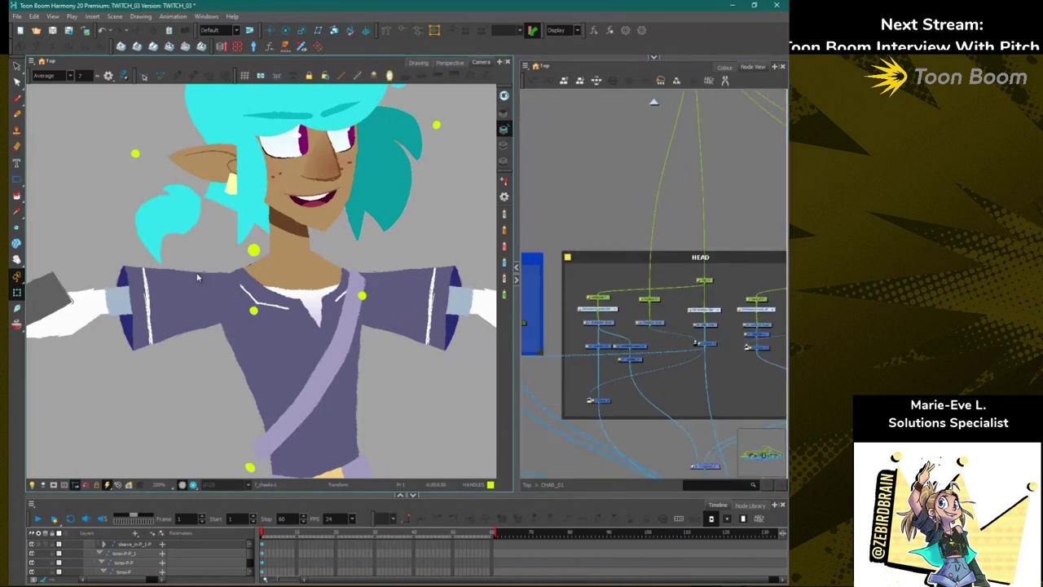
click(272, 163)
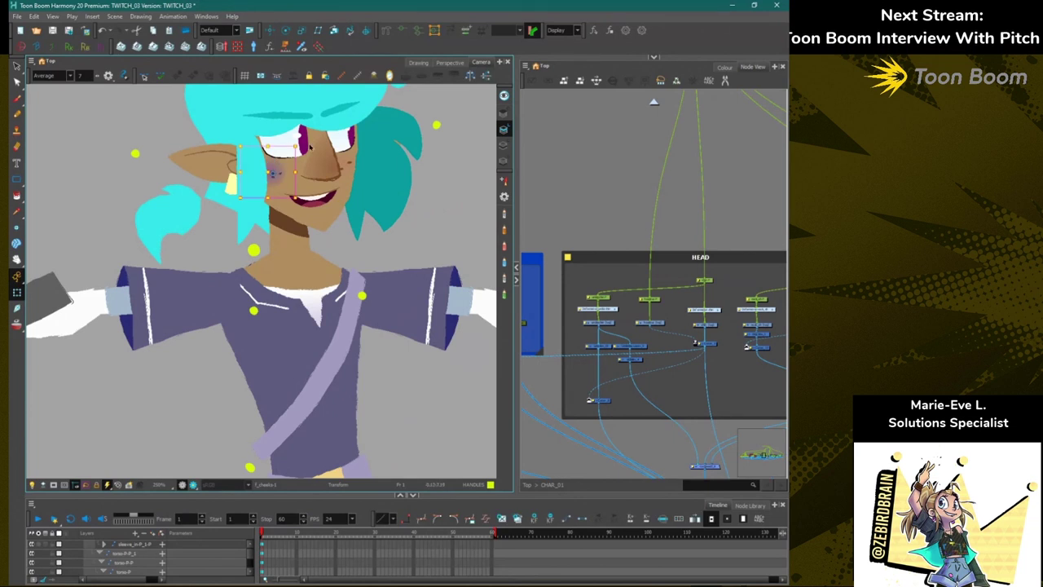
click(104, 181)
Select the guard on the character's left arm by its yellow handle and reveal its drawing substitutions in the Library view.
scroll(149, 425, down, 3)
drag(142, 434, 250, 198)
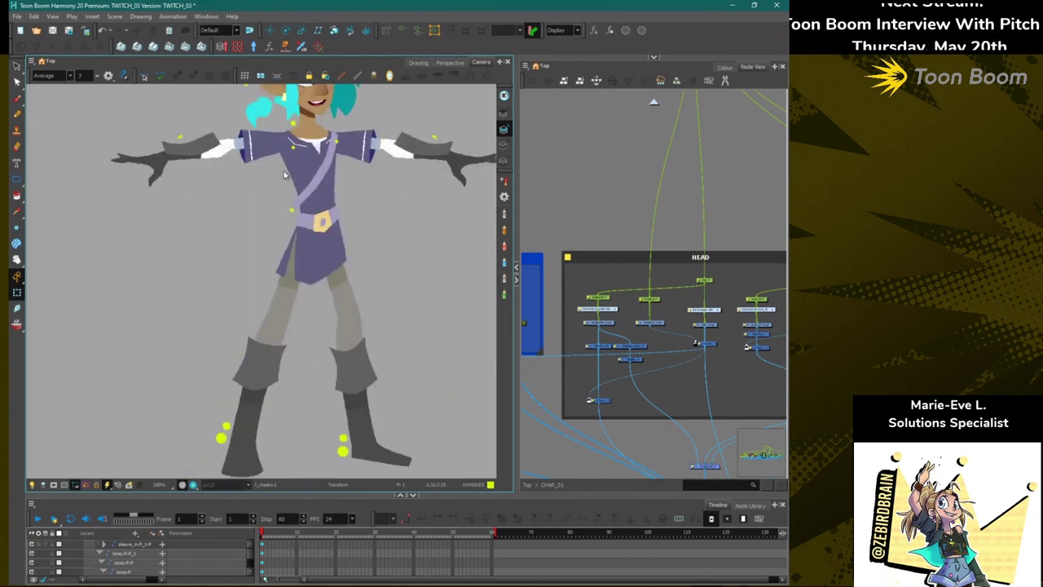
click(437, 141)
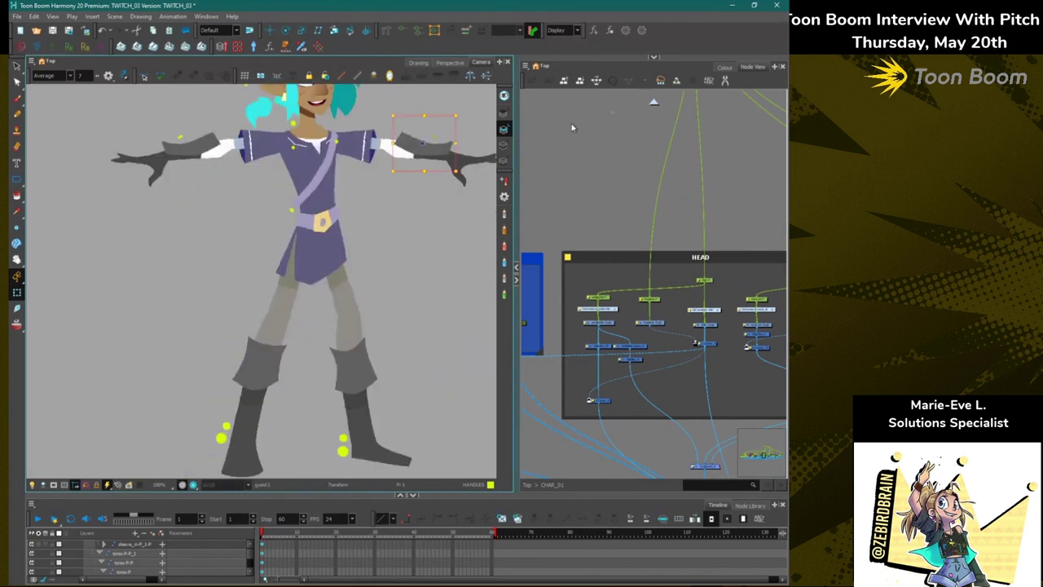
click(654, 57)
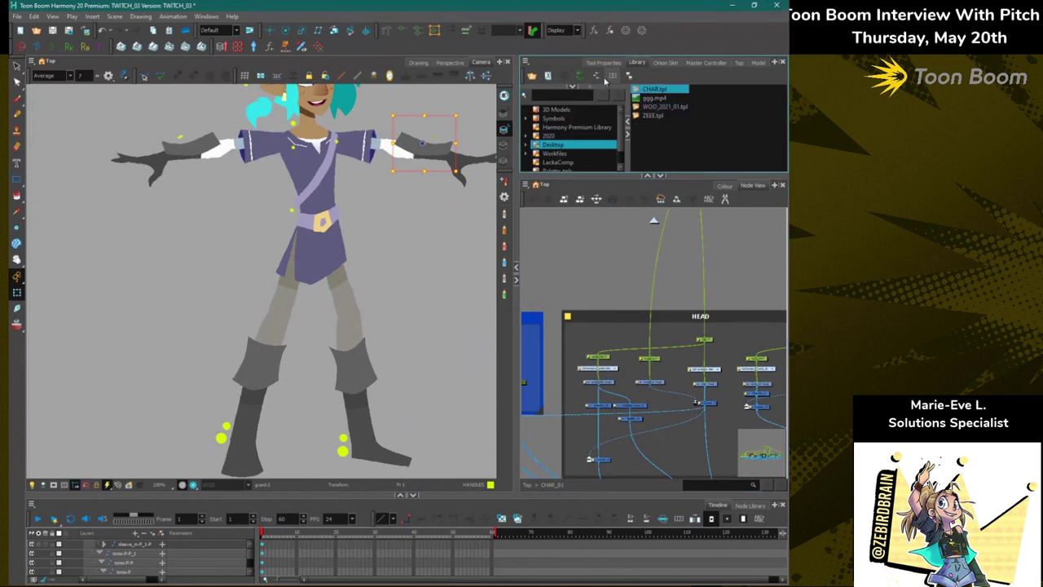
mouse_move(550, 86)
mouse_down()
mouse_move(549, 128)
mouse_move(608, 122)
mouse_move(560, 121)
mouse_up()
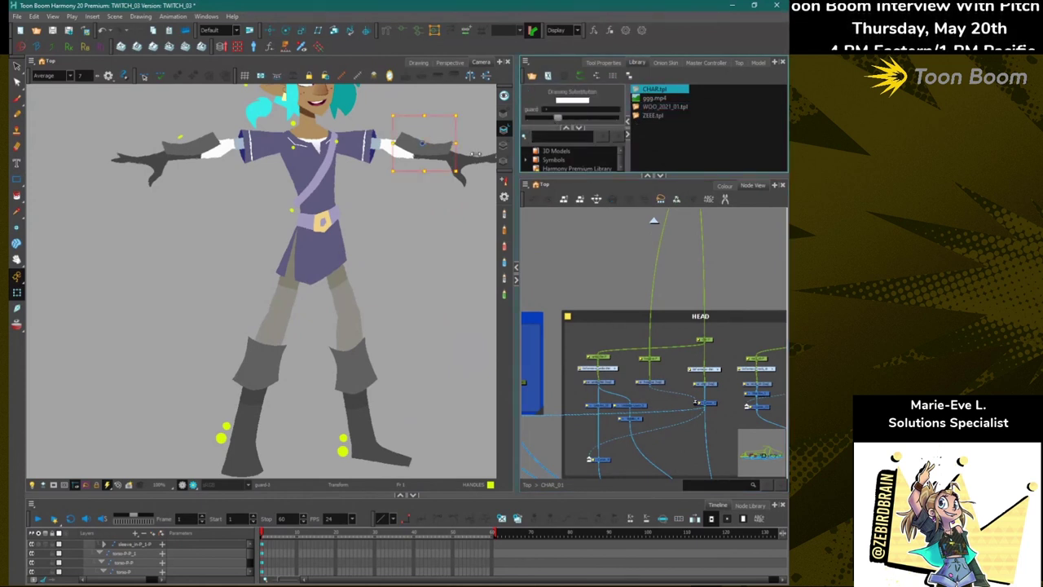
Hide the guard pieces and the glove's forearm piece on the character's left arm by changing their drawing substitutions.
click(477, 145)
click(427, 149)
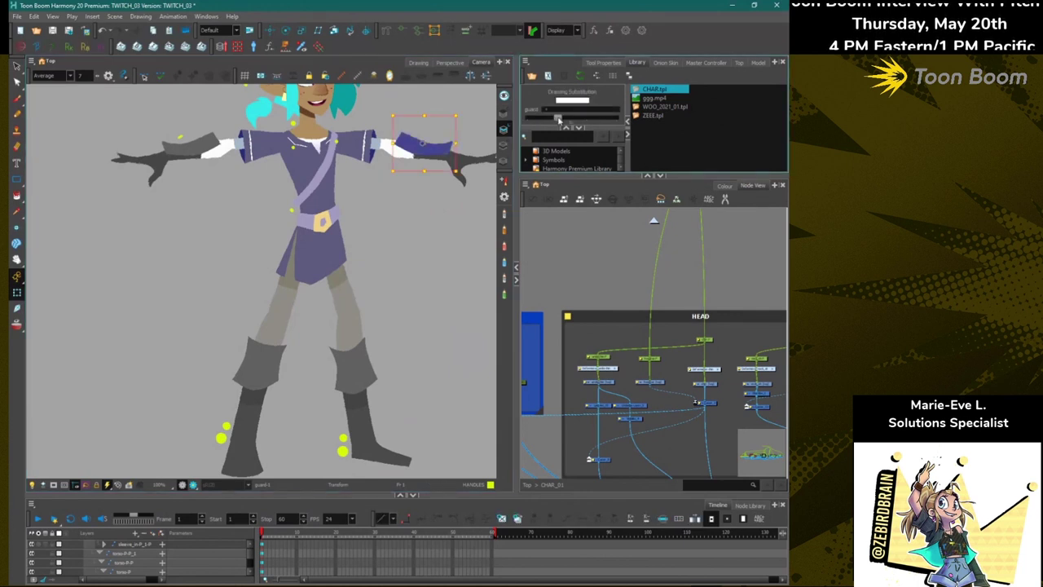
click(430, 143)
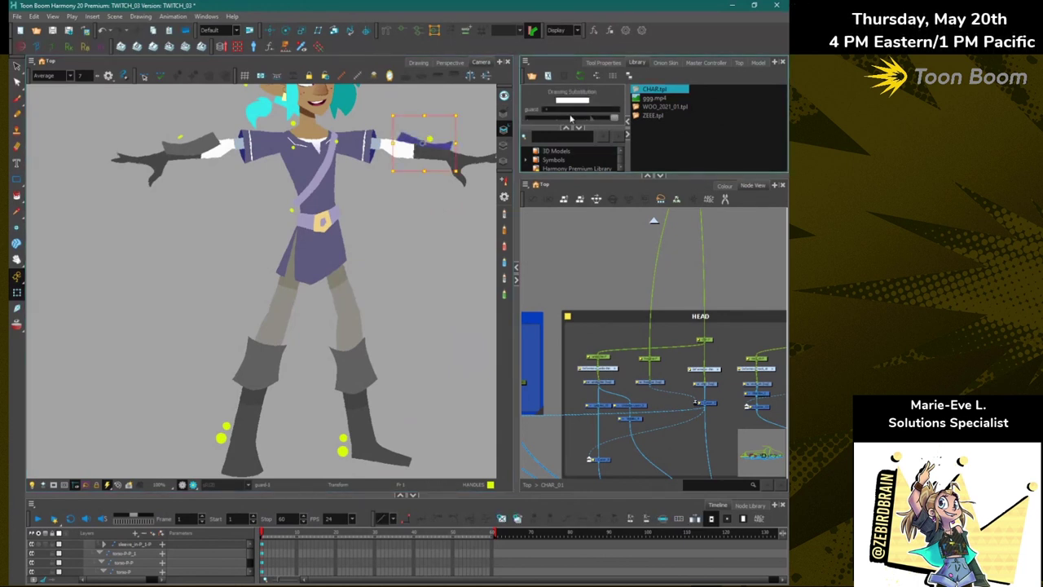
mouse_move(614, 122)
mouse_down()
mouse_move(571, 122)
mouse_move(613, 119)
mouse_up()
click(438, 207)
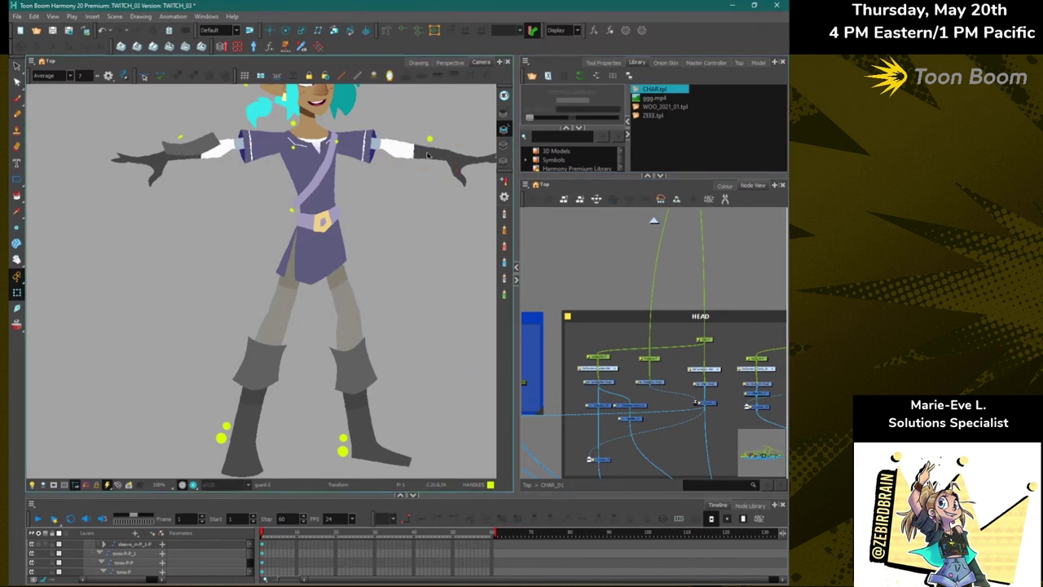
click(432, 157)
click(203, 227)
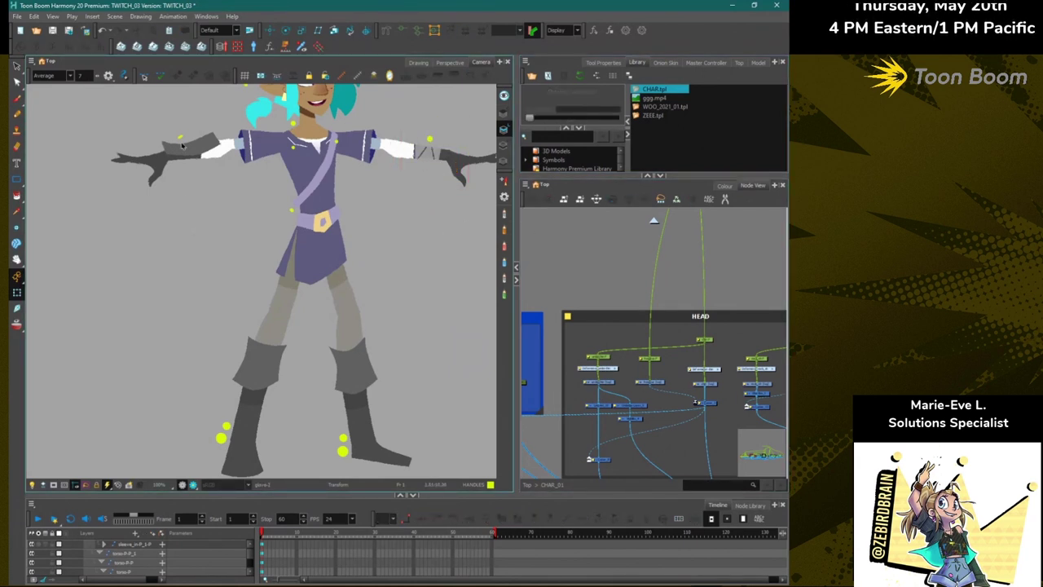
Select the guard on the character's right arm and show its deformation controls.
scroll(163, 260, up, 3)
drag(149, 261, 247, 307)
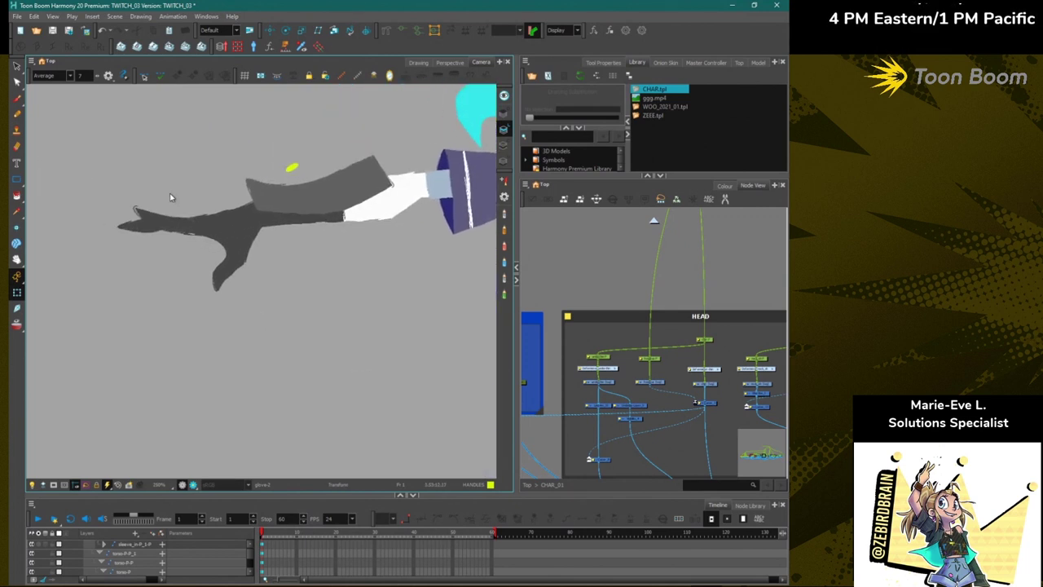
click(273, 197)
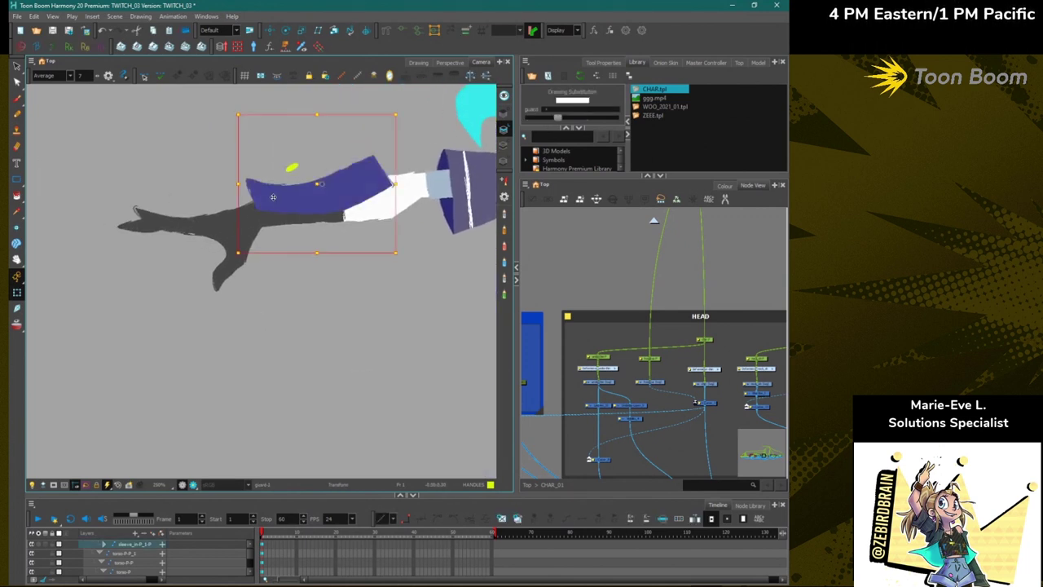
click(402, 30)
click(209, 167)
scroll(256, 204, up, 2)
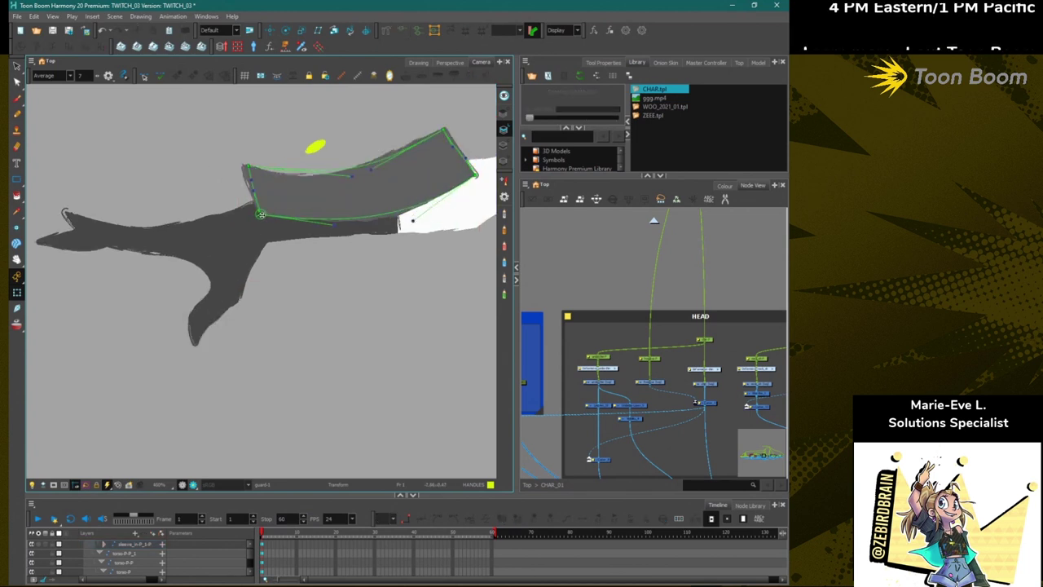
Try reshaping the right-arm guard by moving its lower wrist-side corner point toward the elbow and out toward the hand.
drag(261, 214, 296, 208)
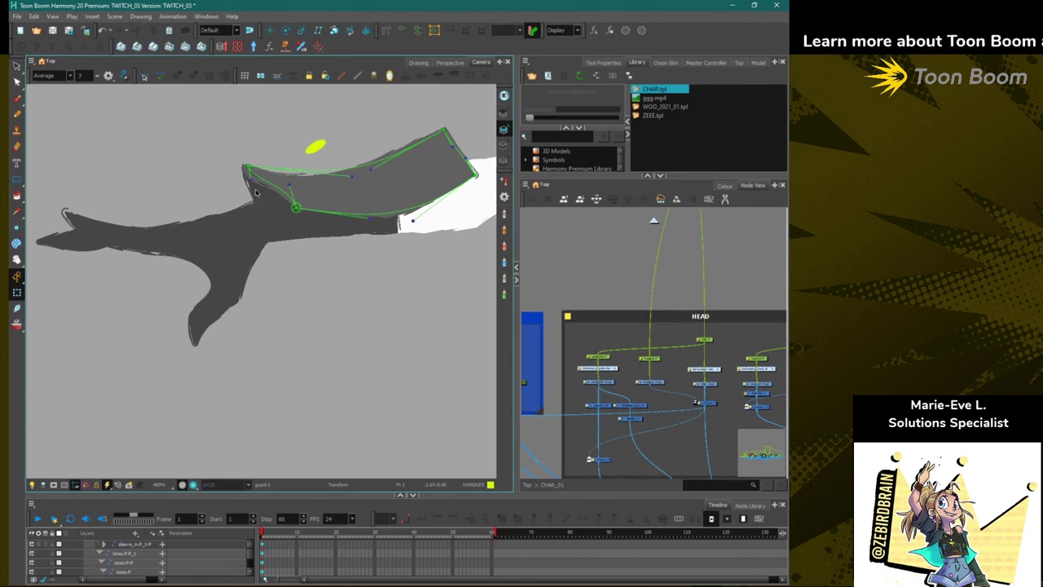
click(263, 196)
key(ctrl+z)
scroll(248, 221, up, 2)
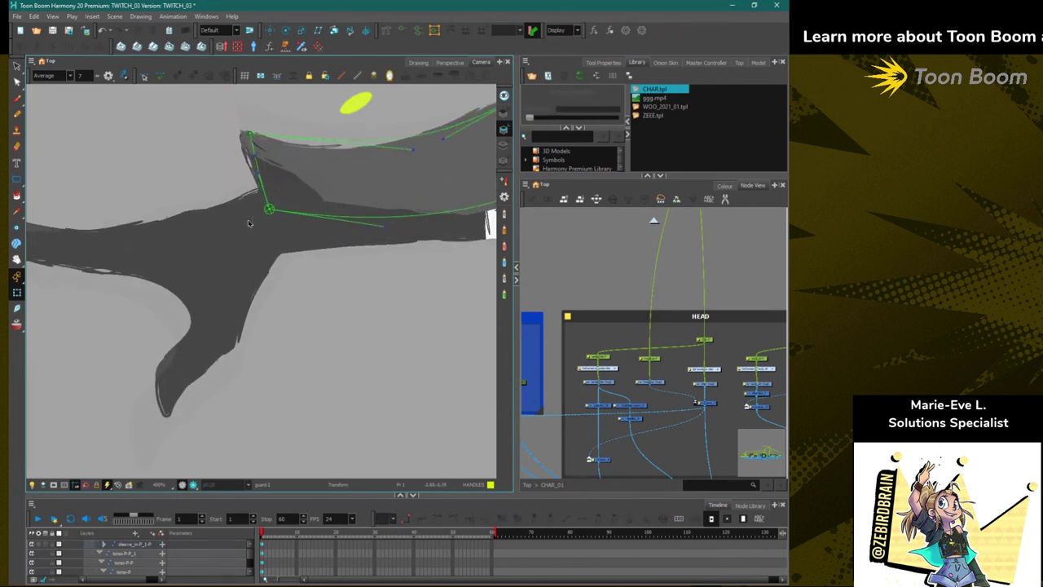
drag(276, 205, 237, 215)
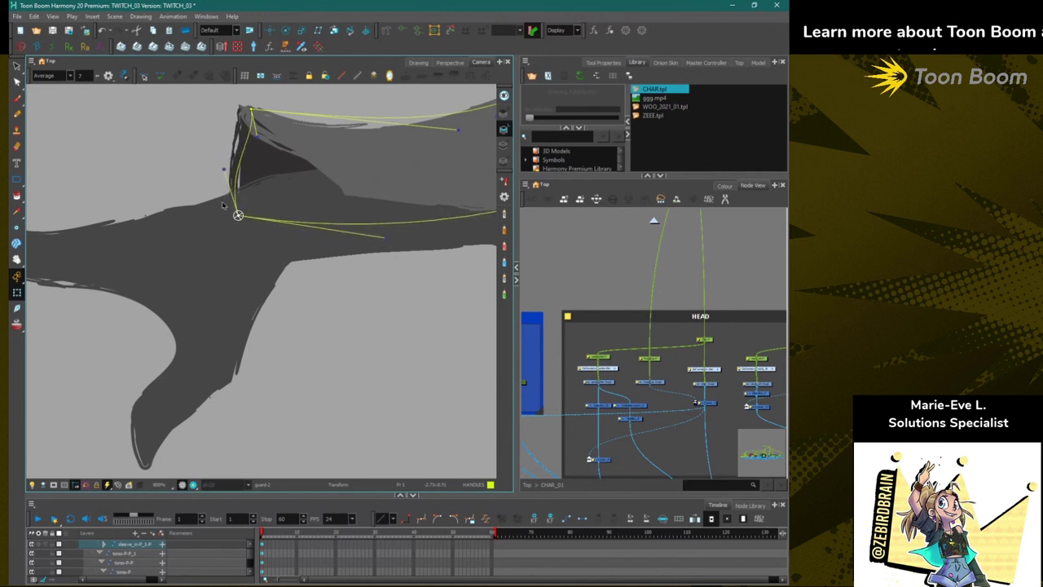
scroll(213, 208, down, 1)
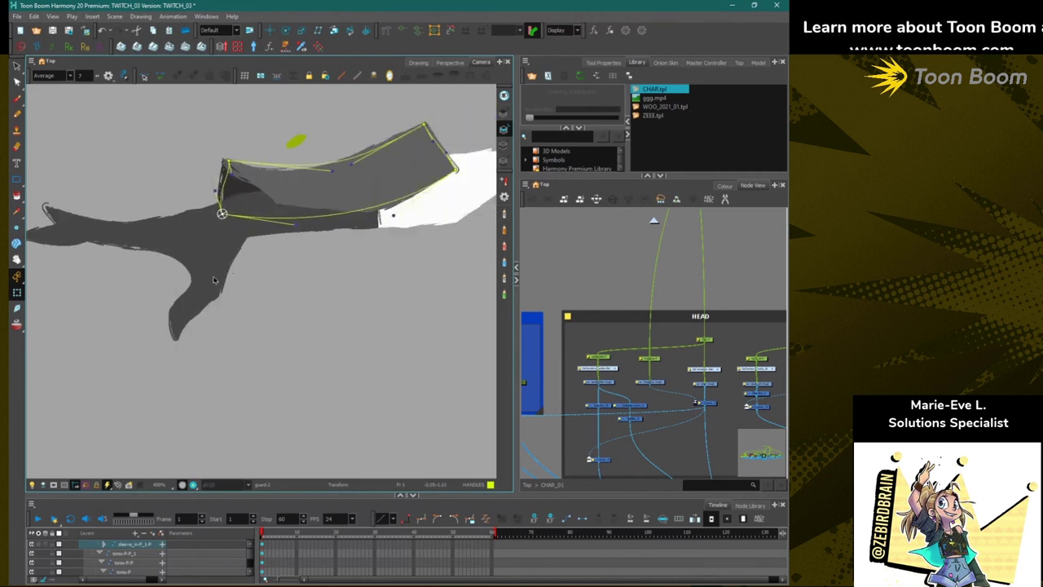
Undo the reshaping of the guard on the character's right arm.
key(ctrl+z)
key(ctrl+z)
key(ctrl+z)
key(ctrl+z)
key(ctrl+z)
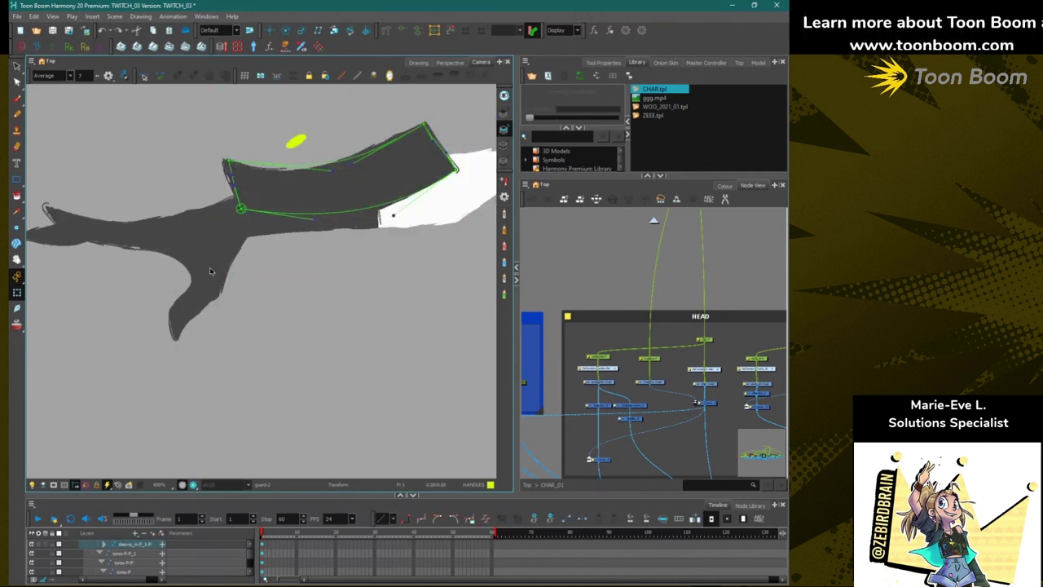
click(310, 323)
Select the boot flap on the character's right leg and show its deformation controls.
scroll(290, 238, down, 3)
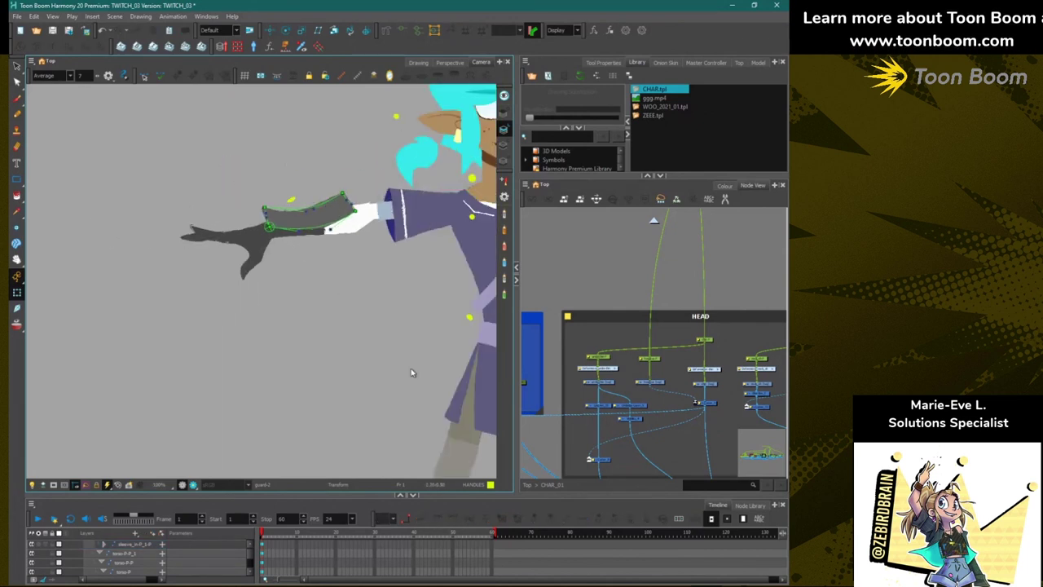
key(space)
drag(410, 383, 259, 328)
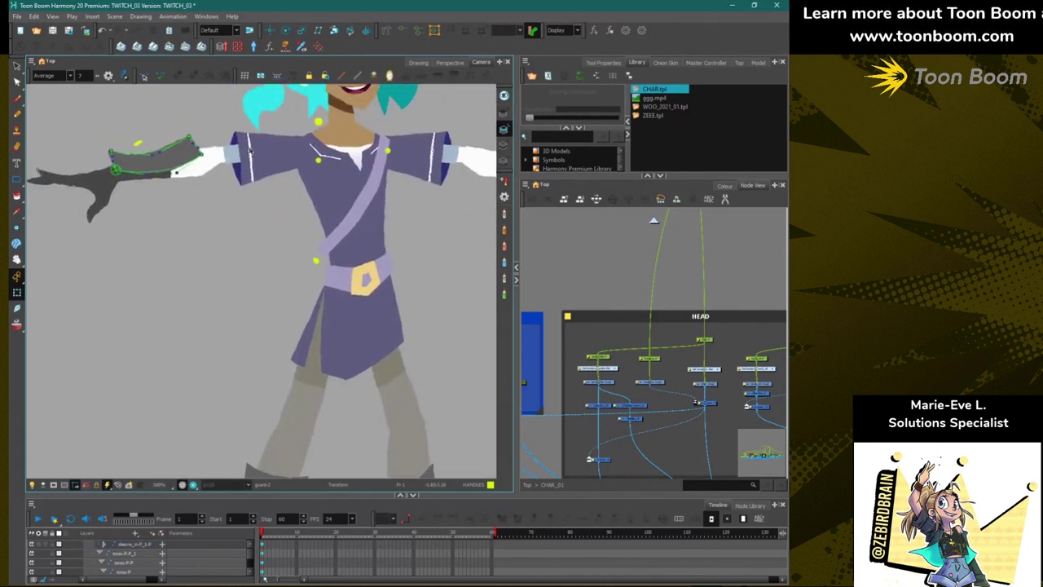
scroll(268, 221, down, 5)
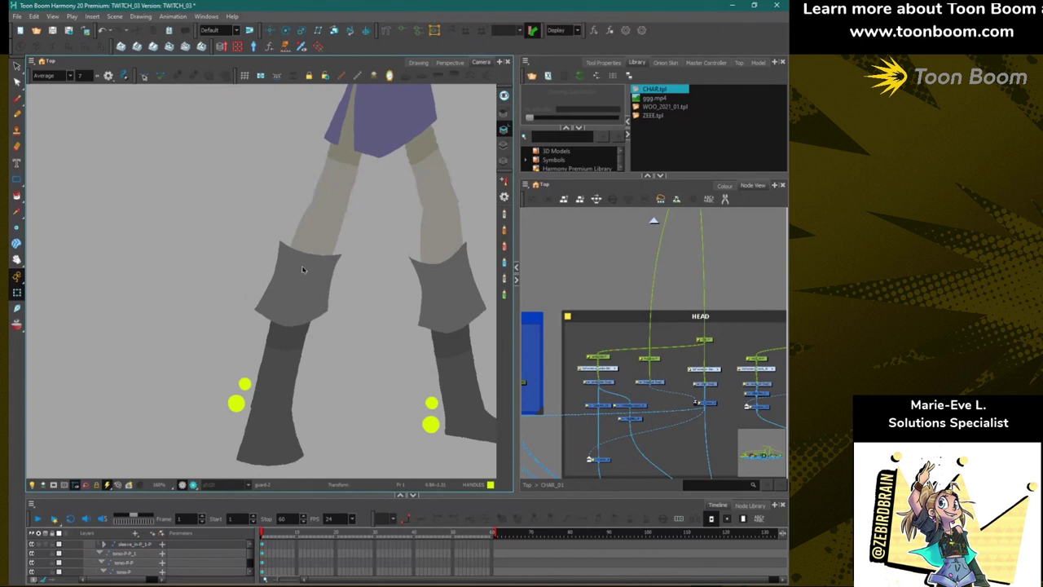
click(301, 286)
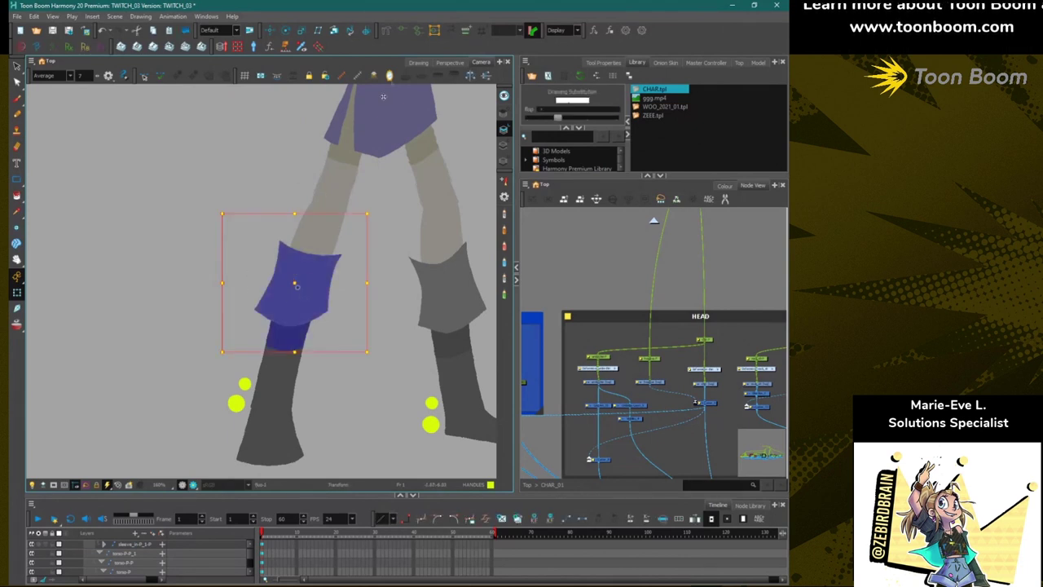
click(400, 33)
click(203, 295)
scroll(279, 294, up, 1)
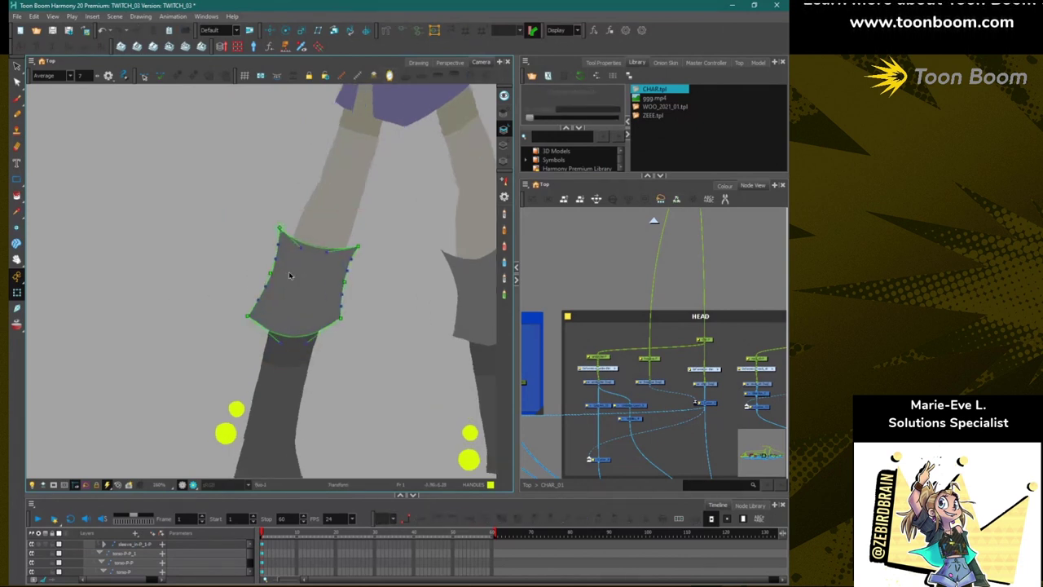
Curve the right-leg boot flap's top edge deeply downward with its curve handle and hide the deformation controls.
drag(299, 248, 291, 273)
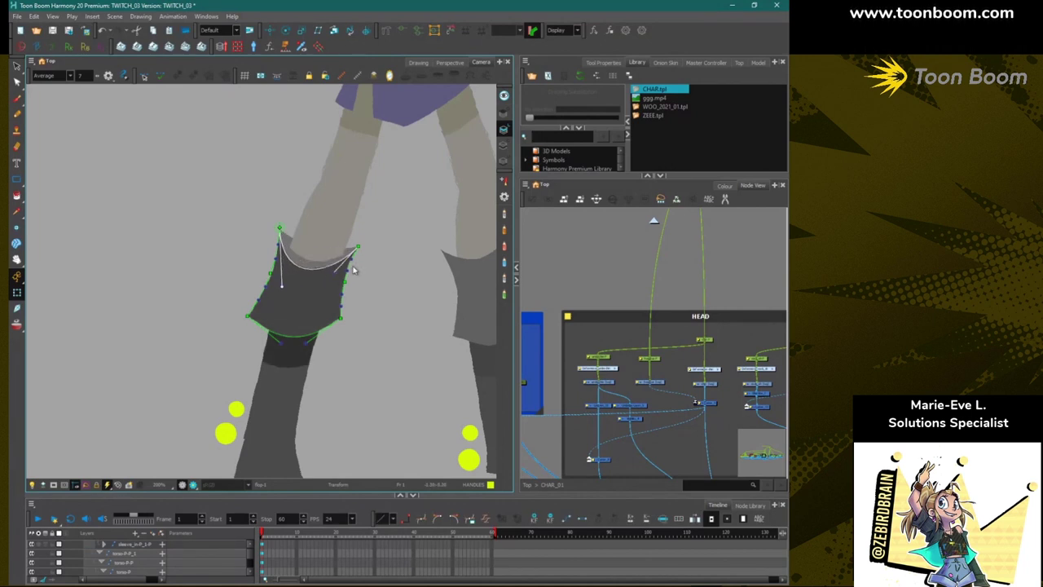
scroll(302, 270, up, 3)
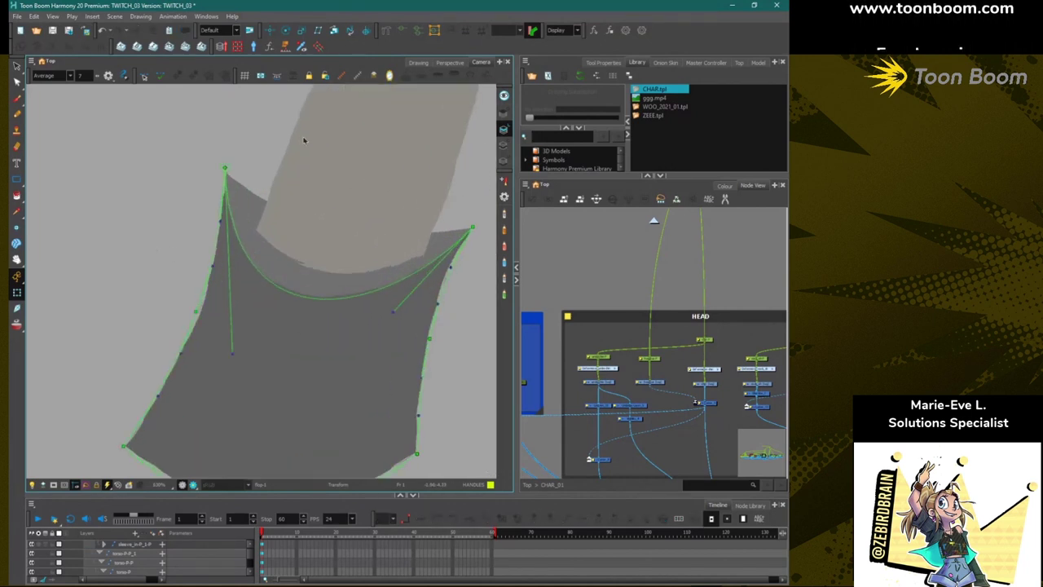
click(357, 76)
scroll(212, 290, down, 3)
scroll(212, 291, down, 2)
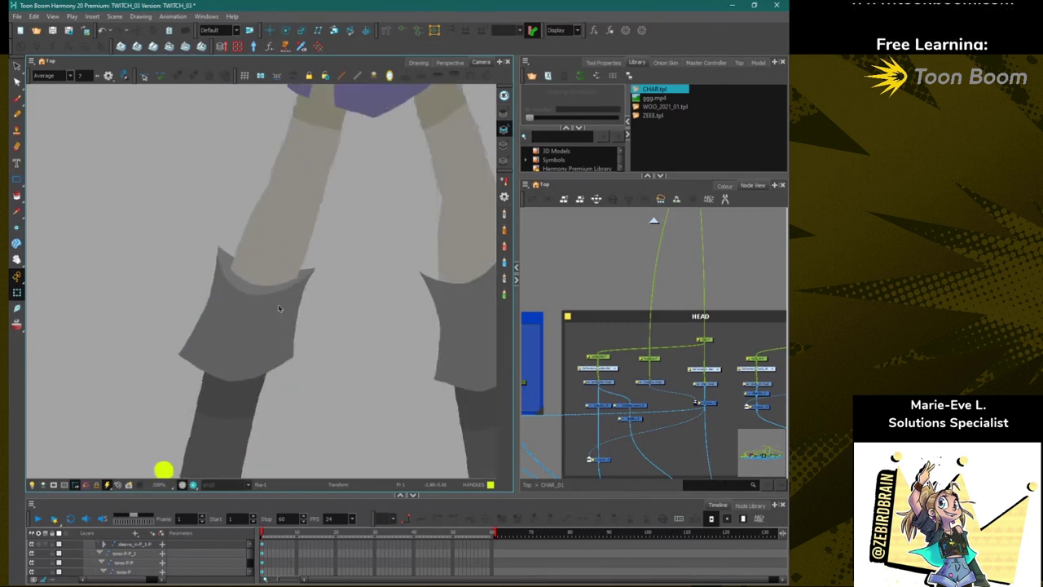
Show the right-leg boot flap's deformation controls again and move its outline points so the flap sits outside the leg.
click(241, 346)
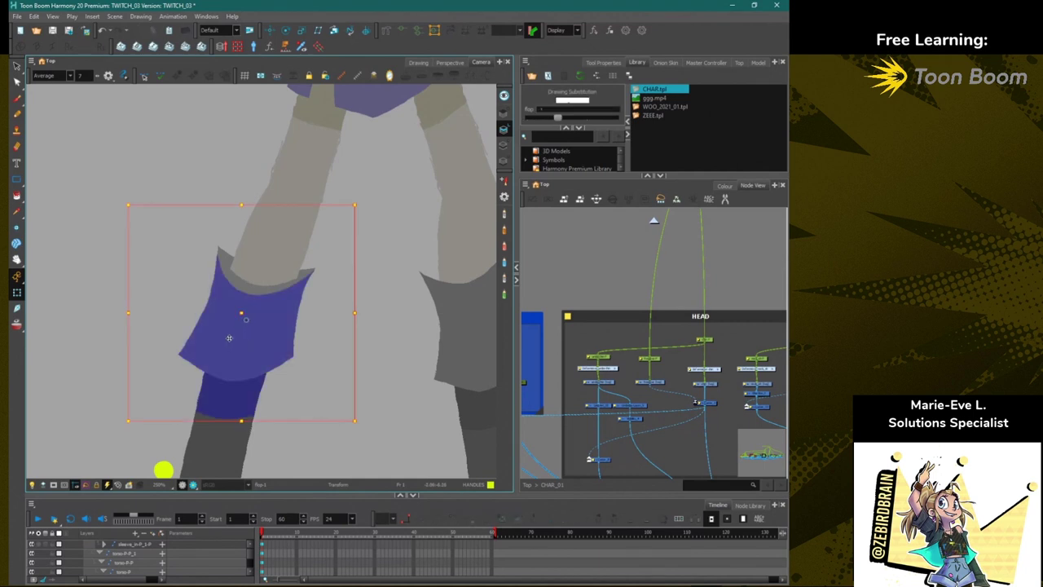
click(402, 31)
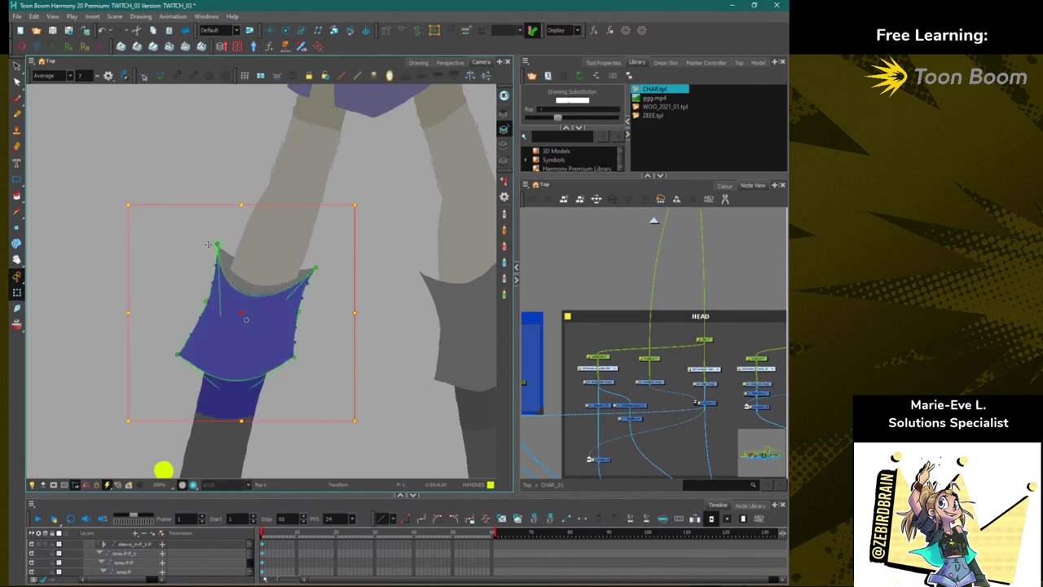
drag(216, 247, 139, 221)
drag(315, 268, 216, 247)
drag(178, 354, 67, 333)
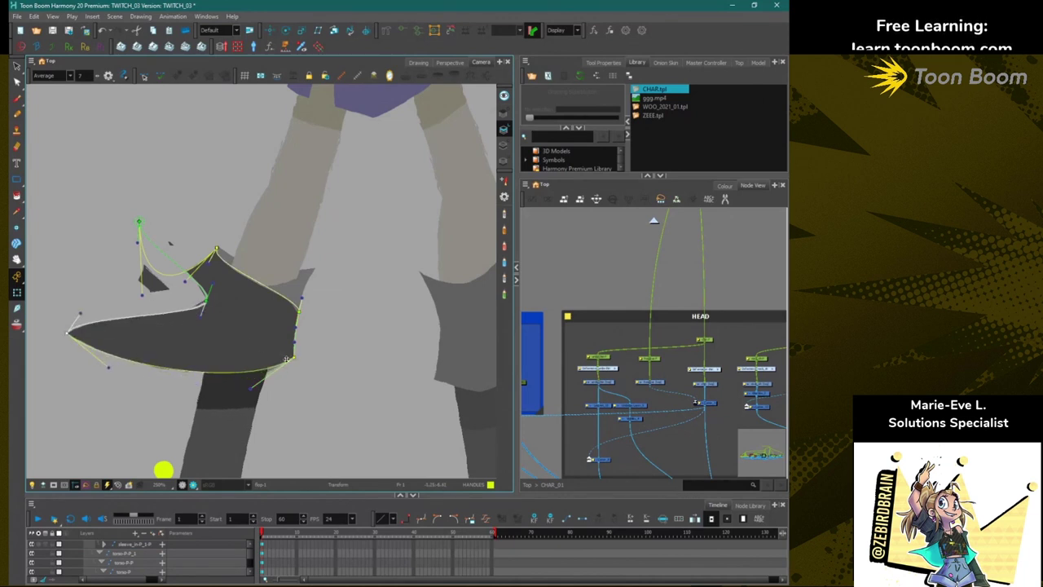
drag(293, 358, 202, 350)
drag(205, 304, 98, 283)
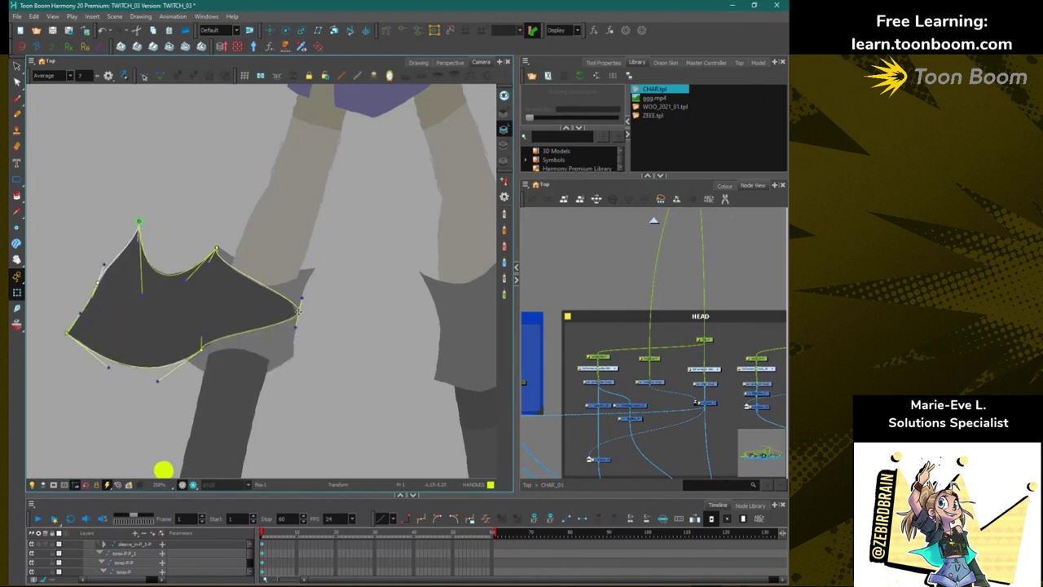
drag(298, 311, 210, 307)
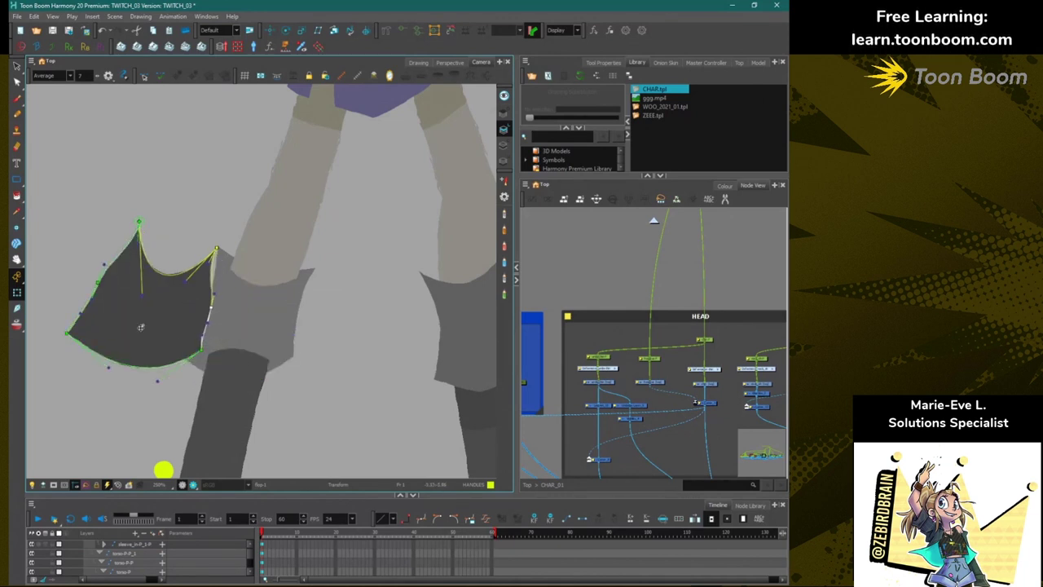
Select the boot flap on the character's left leg and show its deformation controls.
click(456, 326)
drag(414, 298, 361, 272)
click(402, 31)
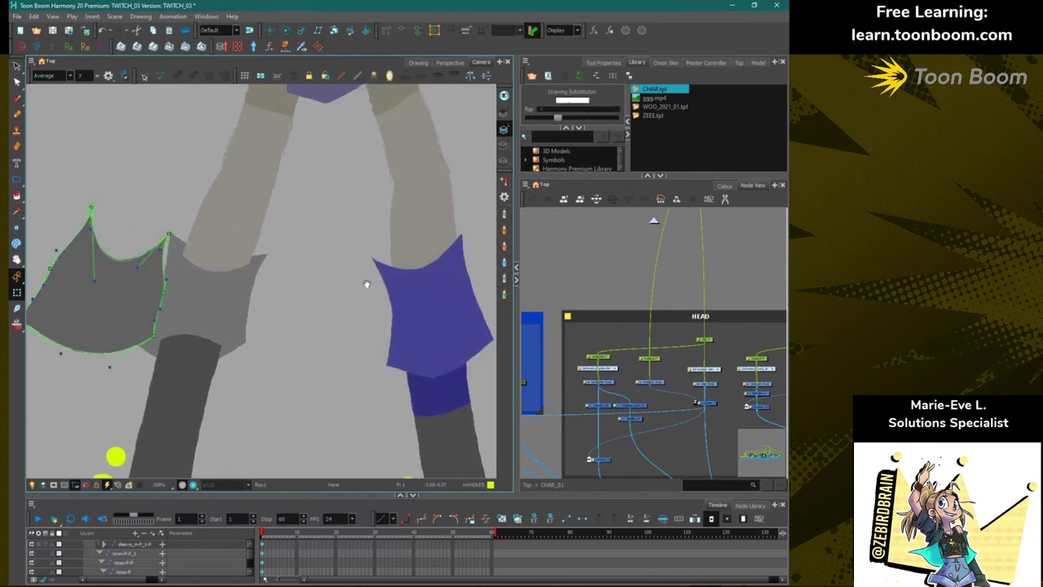
click(340, 154)
Undo all reshaping of the right-leg boot flap and save the scene.
key(ctrl+z)
key(ctrl+z)
key(ctrl+z)
key(ctrl+z)
key(ctrl+z)
key(ctrl+z)
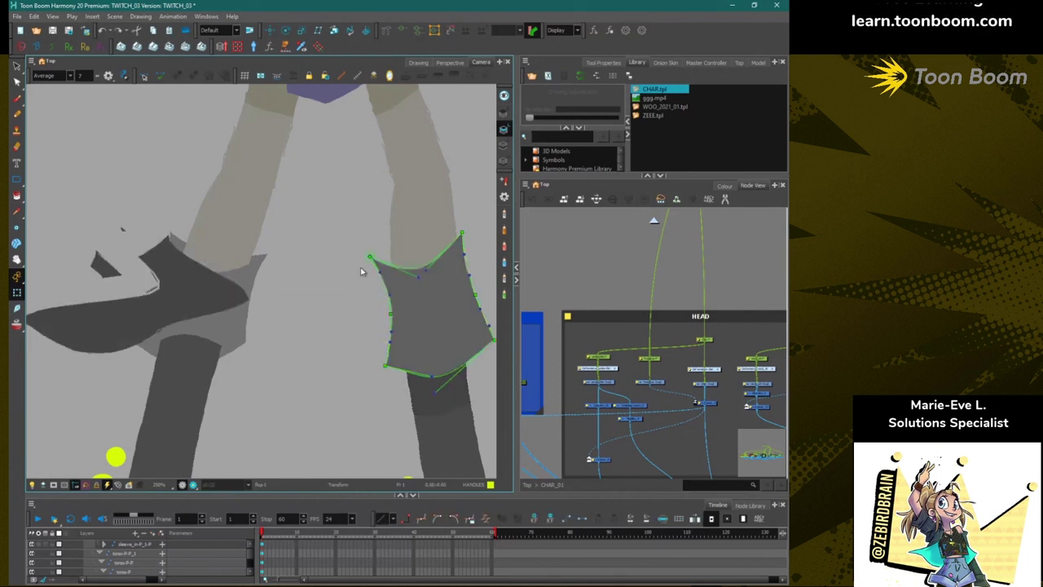
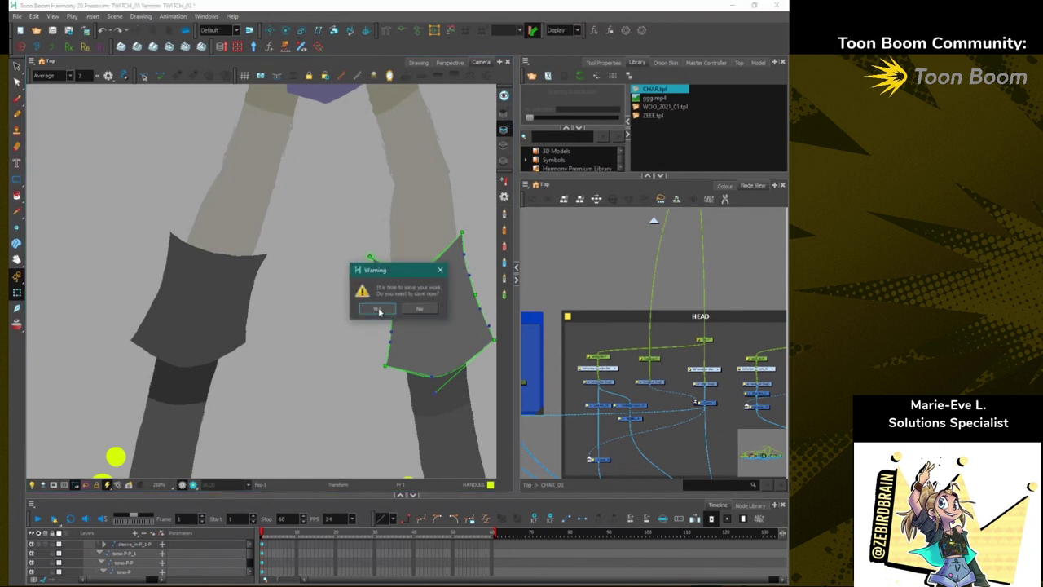
click(378, 309)
click(109, 279)
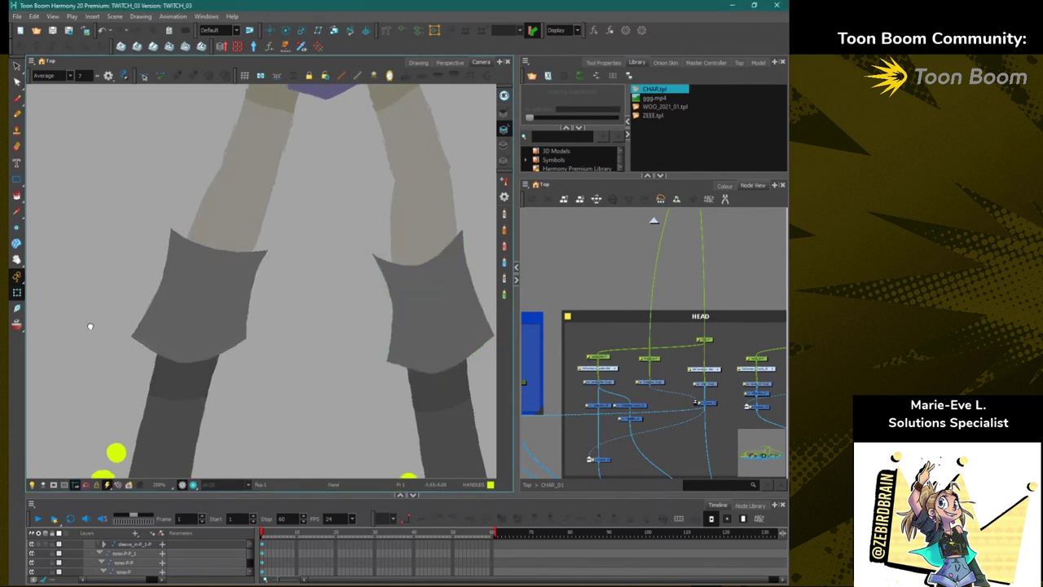
Show only the right-leg boot flap's deformation controls and try curving its top edge downward.
drag(135, 357, 174, 247)
click(200, 239)
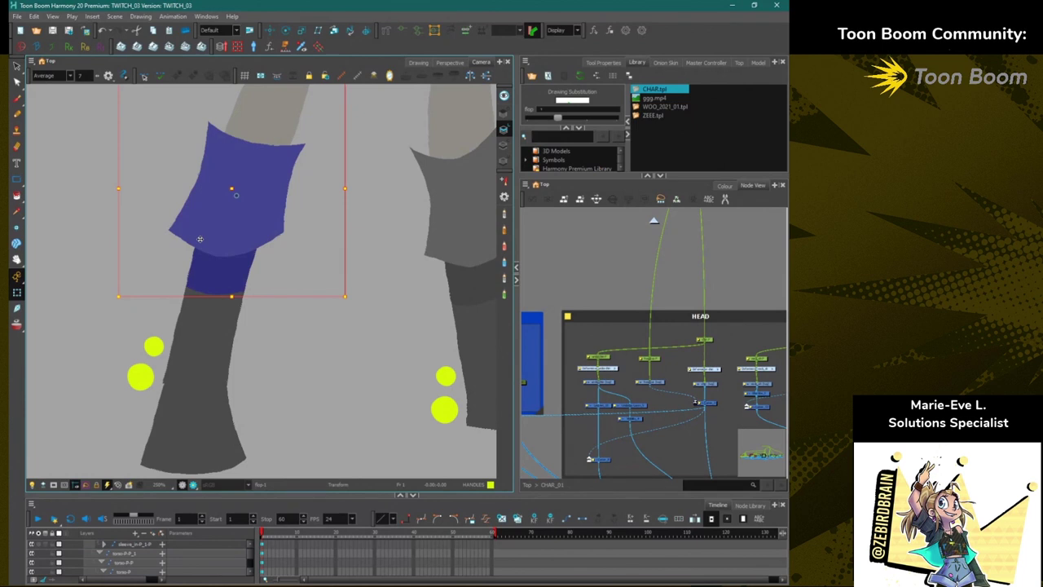
click(403, 31)
click(77, 250)
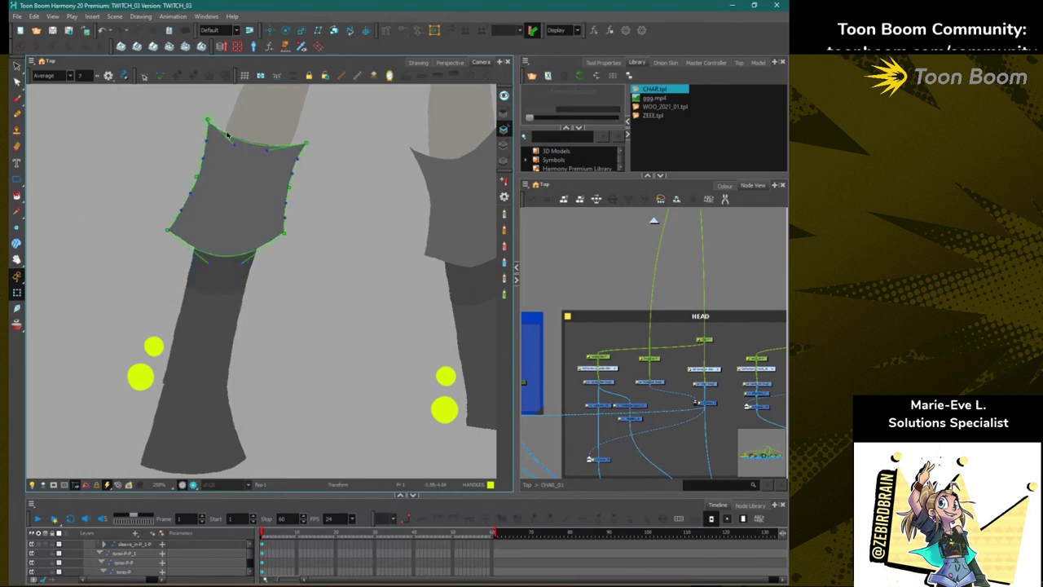
drag(233, 145, 216, 196)
key(ctrl+z)
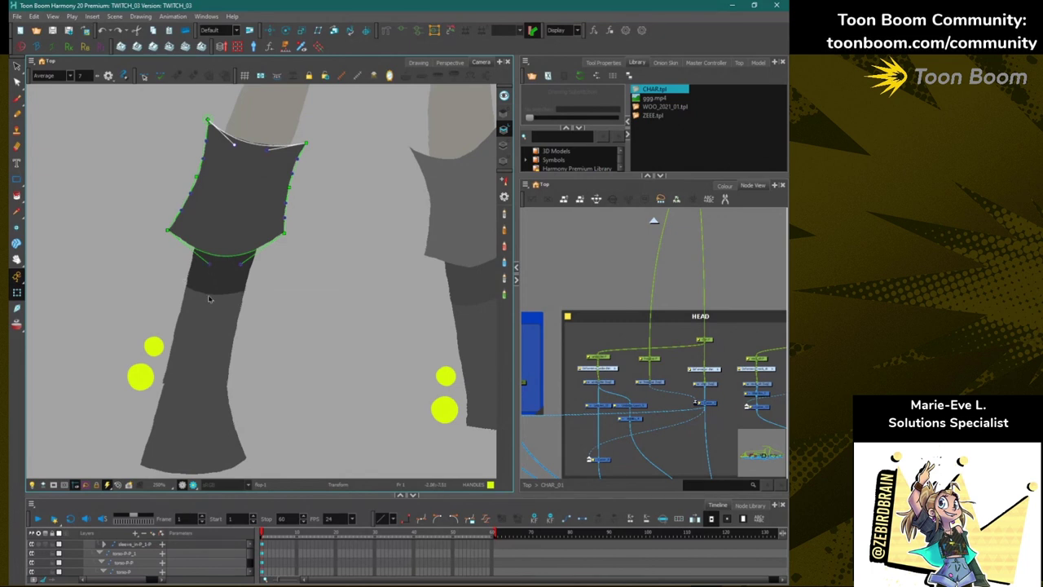
Arch the right-leg boot flap's bottom edge upward by moving both of its curve handles.
scroll(211, 285, up, 3)
scroll(205, 288, down, 2)
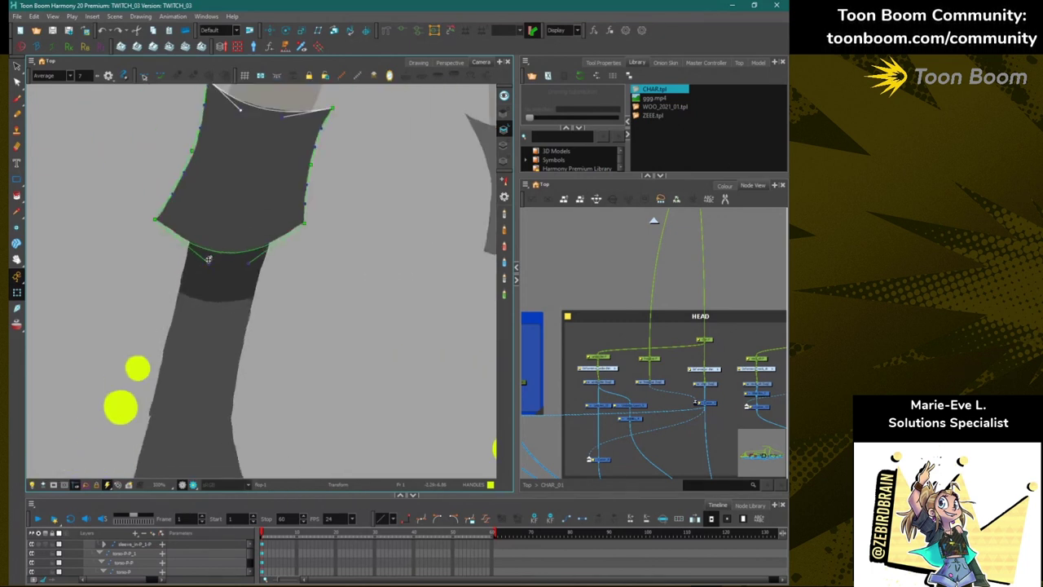
drag(209, 261, 225, 185)
drag(249, 261, 258, 193)
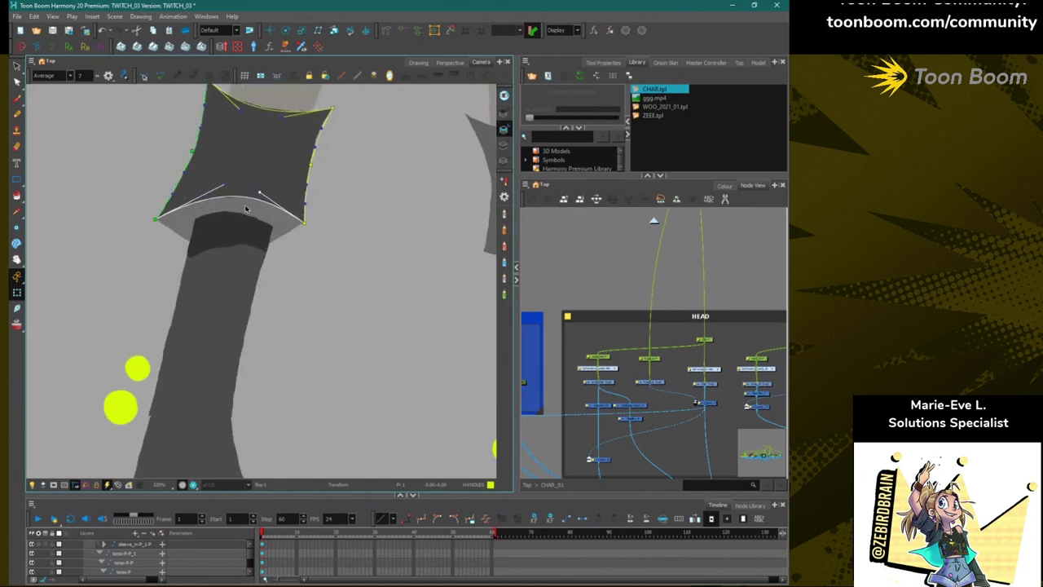
Select the underside of the right-leg boot flap and open an enlarged Drawing Substitutions view showing all its drawings.
click(245, 209)
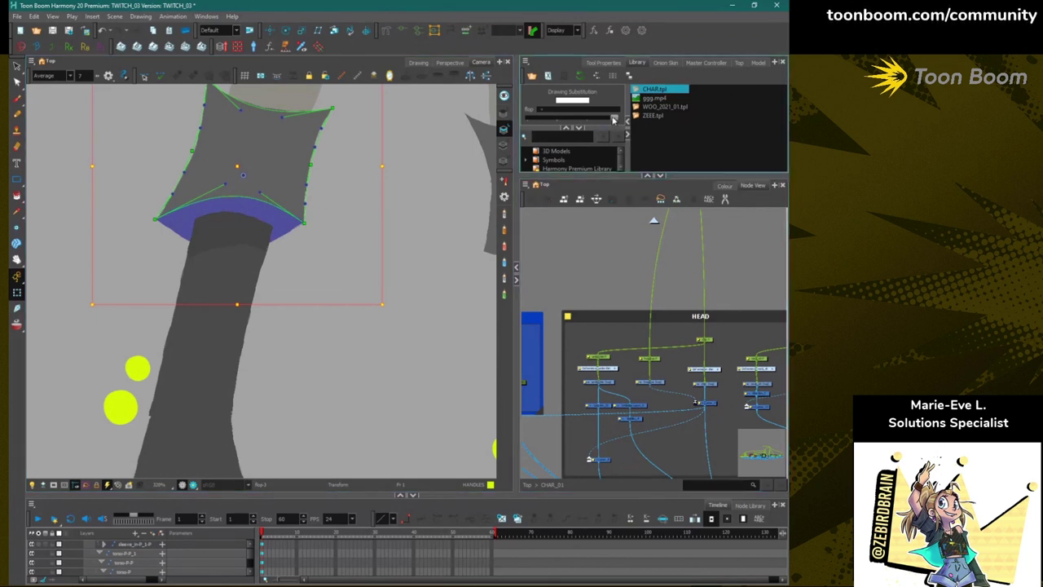
click(774, 62)
click(749, 168)
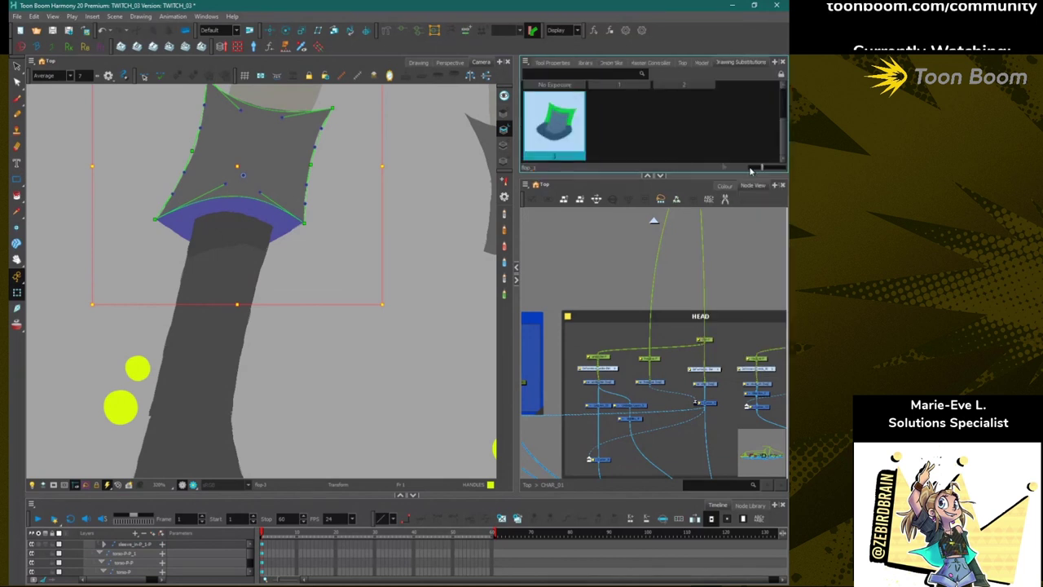
click(666, 176)
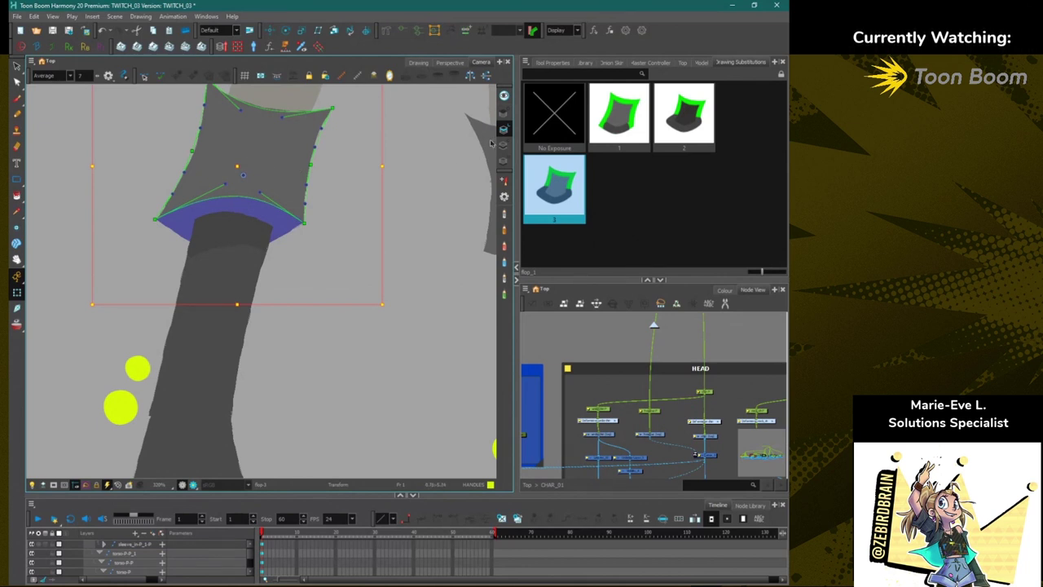
Swap the boot flap underside through drawing substitutions 2, 1 and 3, finishing on drawing 2.
click(670, 123)
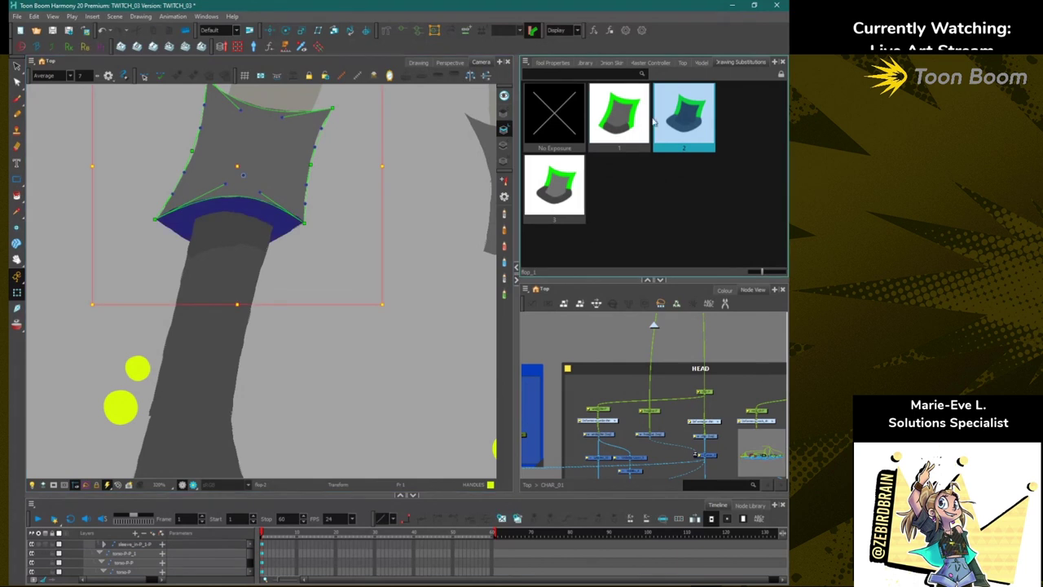
click(624, 118)
click(556, 181)
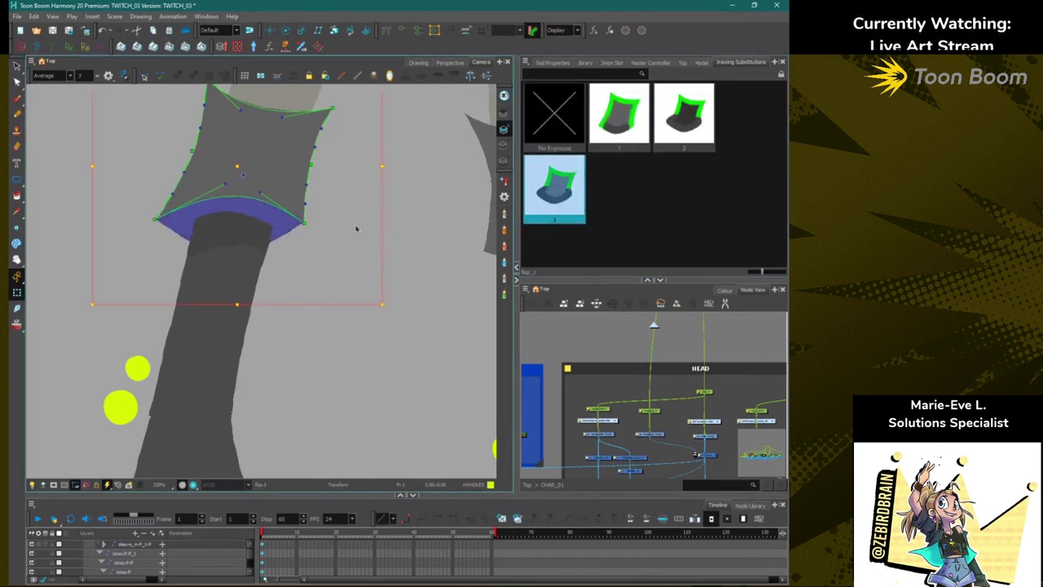
click(288, 228)
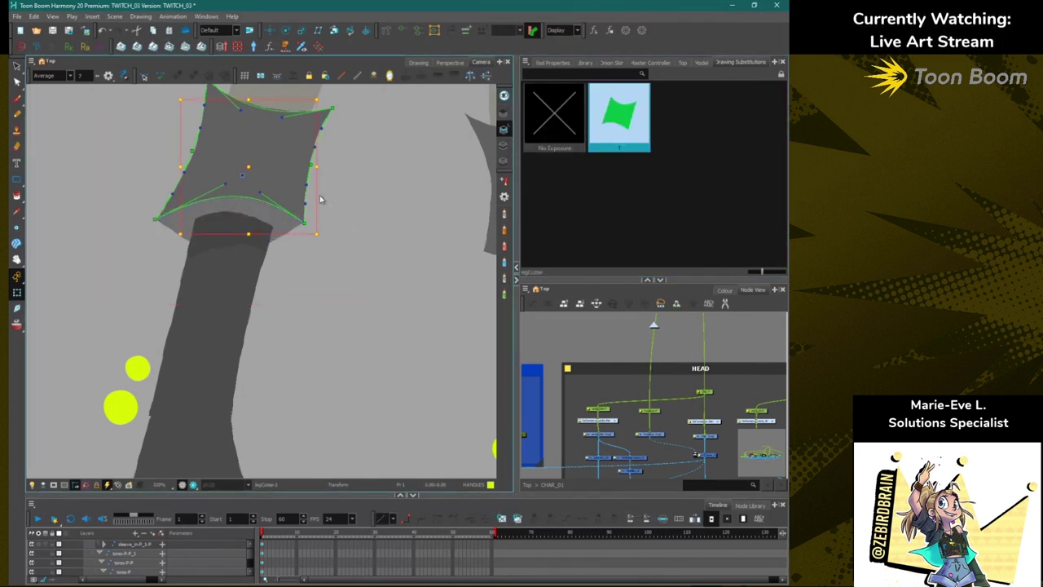
click(292, 238)
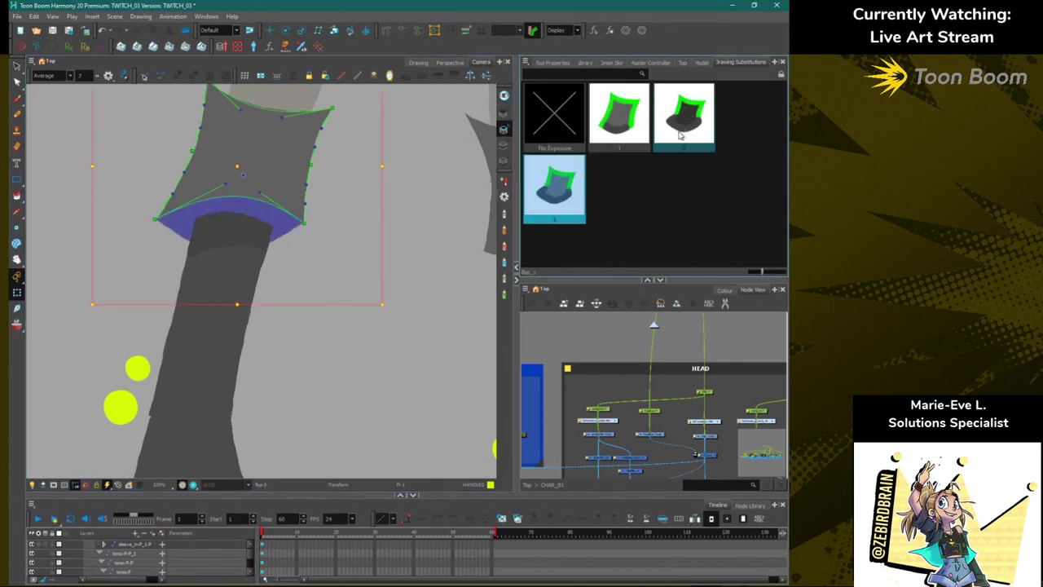
click(681, 135)
Arch the right-leg boot flap's top edge upward by moving its curve handles.
click(471, 214)
scroll(396, 203, down, 3)
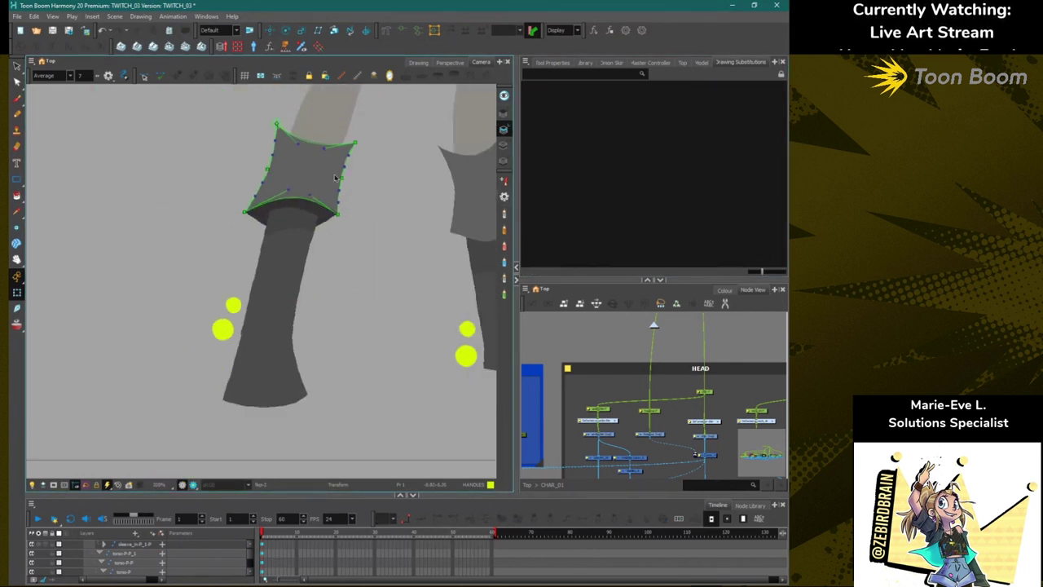
drag(324, 147, 301, 107)
scroll(301, 110, down, 4)
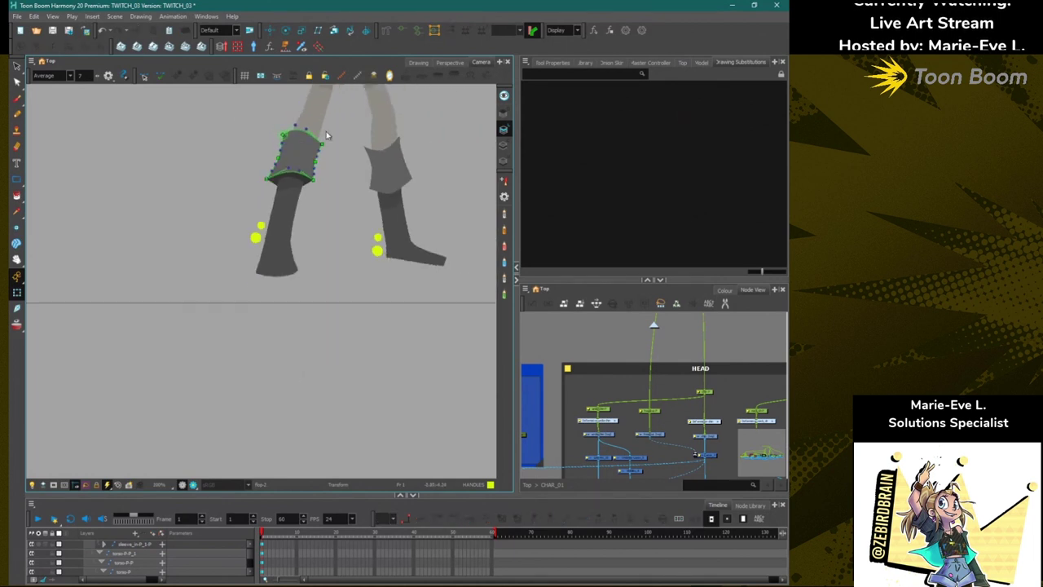
scroll(327, 136, up, 2)
scroll(275, 212, up, 3)
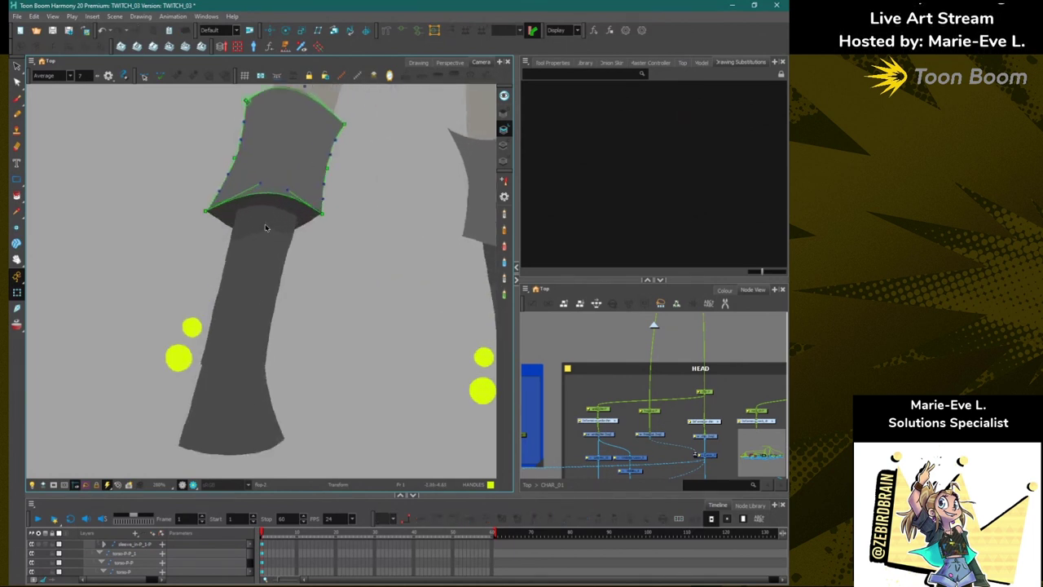
Select the front drawing of the right-leg boot flap and locate its nodes in an enlarged Node View.
click(264, 227)
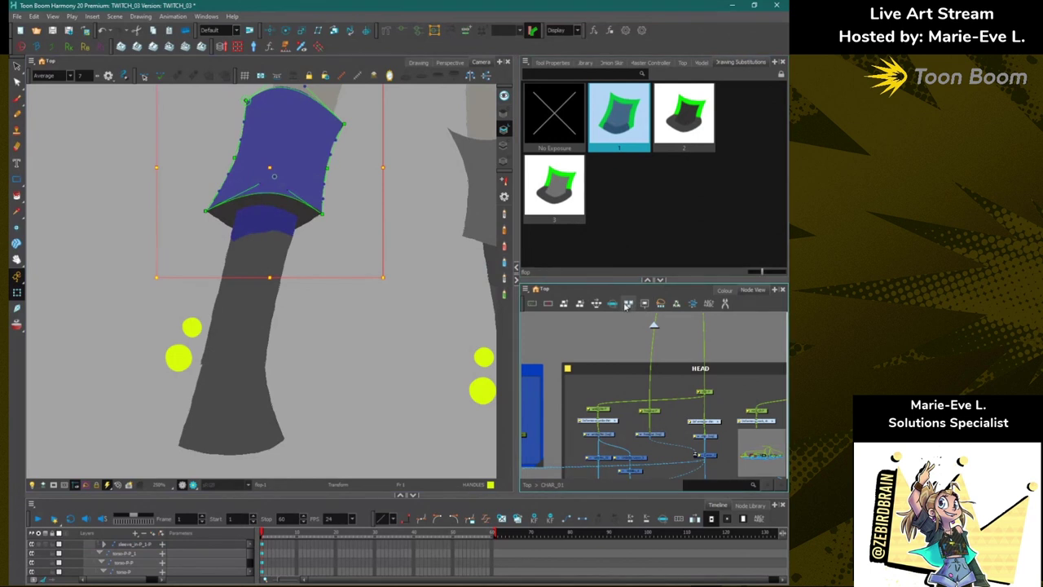
drag(625, 281, 626, 151)
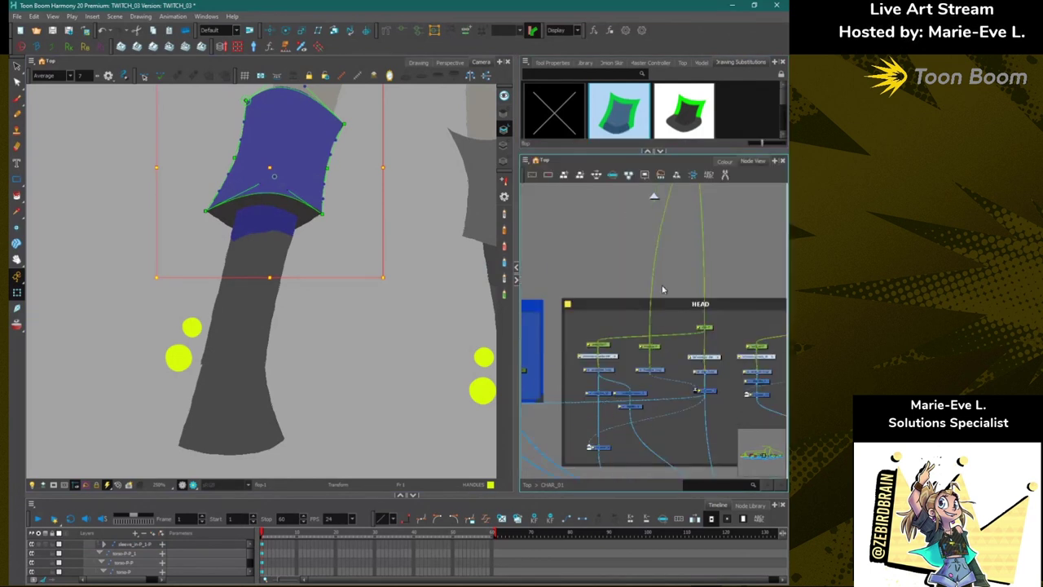
key(o)
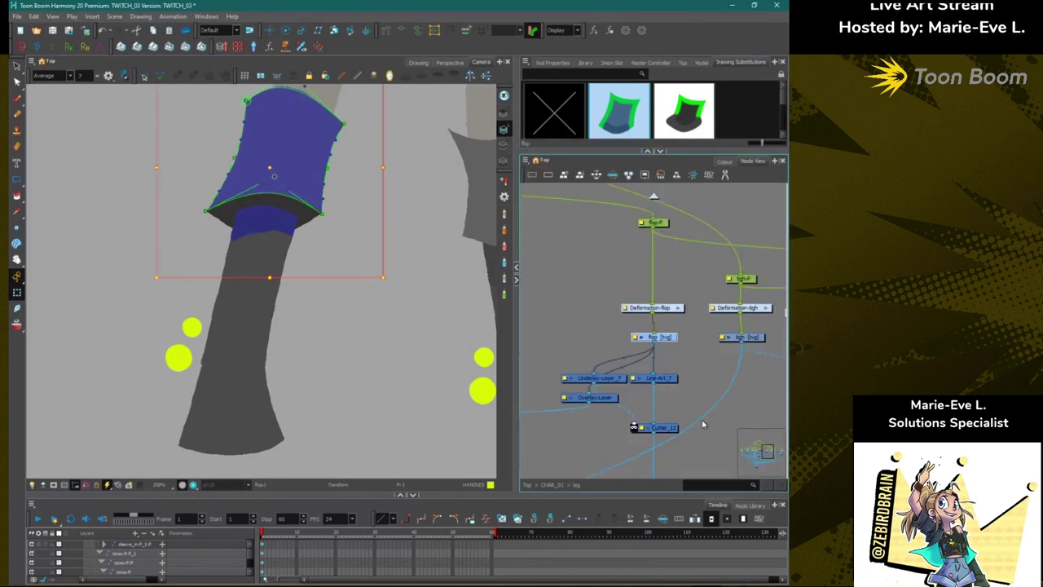
scroll(624, 366, down, 3)
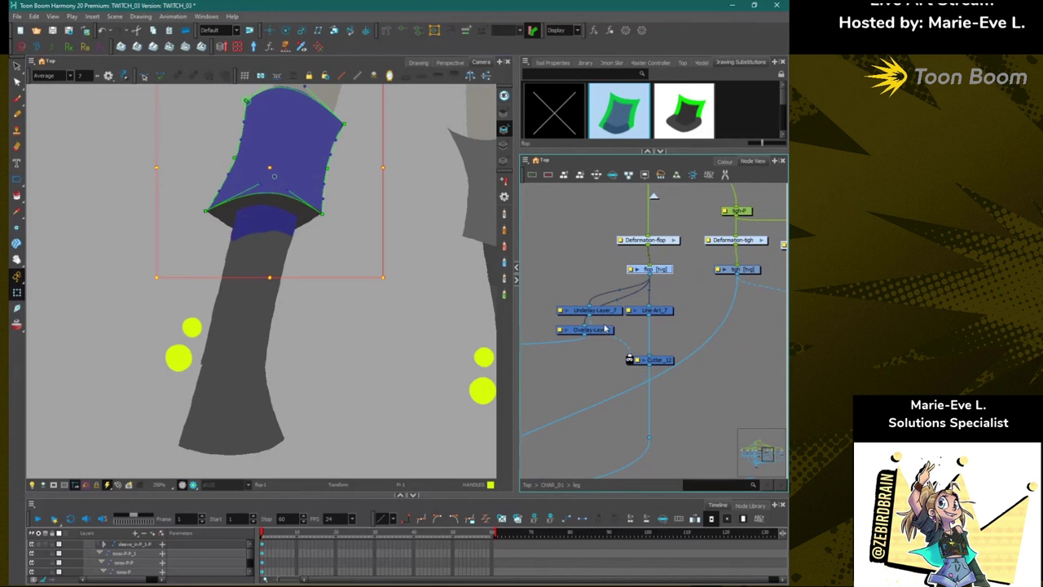
Move the flap's Overlay-Layer node slightly aside, disable it and enable it again.
drag(605, 328, 588, 341)
key(d)
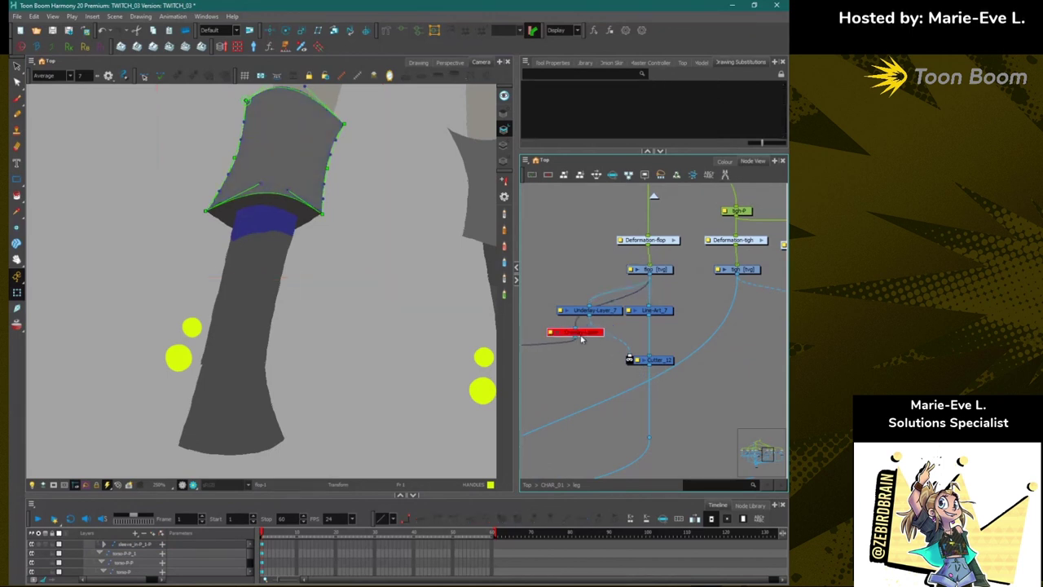
key(a)
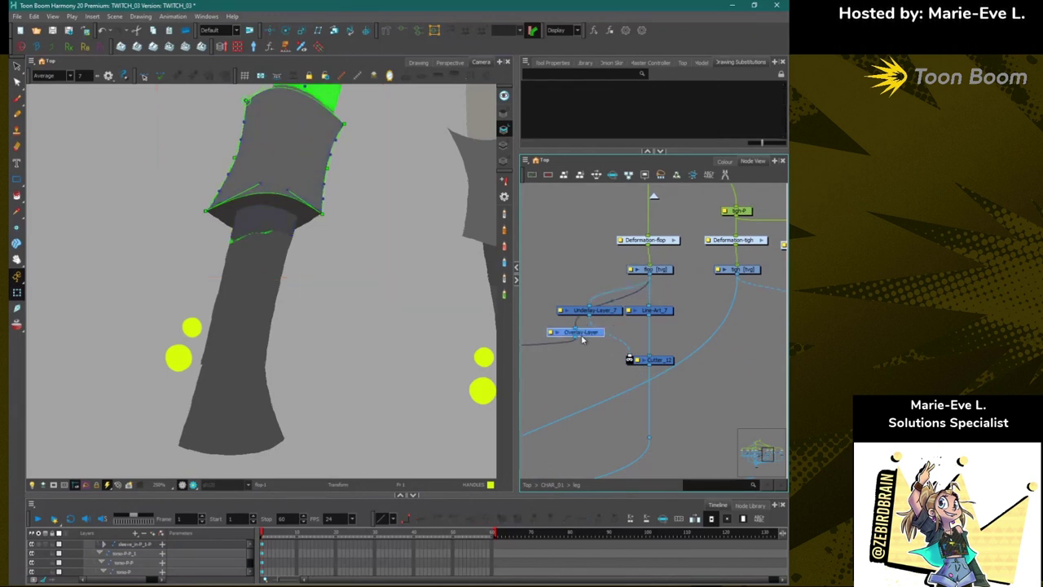
Follow the flap overlay's connections through the leg network and select the legSH drawing node.
drag(625, 336, 541, 345)
mouse_move(742, 363)
mouse_down()
mouse_move(541, 375)
mouse_move(711, 367)
mouse_up()
drag(564, 364, 754, 356)
drag(534, 367, 637, 357)
click(683, 299)
drag(683, 299, 692, 295)
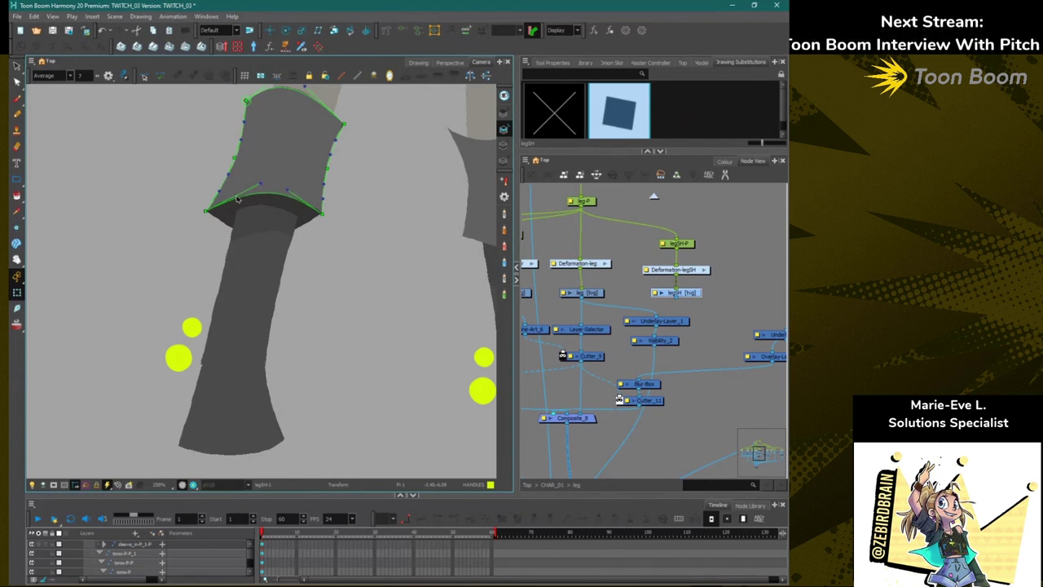
Undo the right-leg boot flap's drawing swaps and edge reshaping.
click(237, 199)
key(ctrl+z)
key(ctrl+z)
key(ctrl+z)
key(ctrl+z)
key(ctrl+z)
key(ctrl+z)
key(ctrl+z)
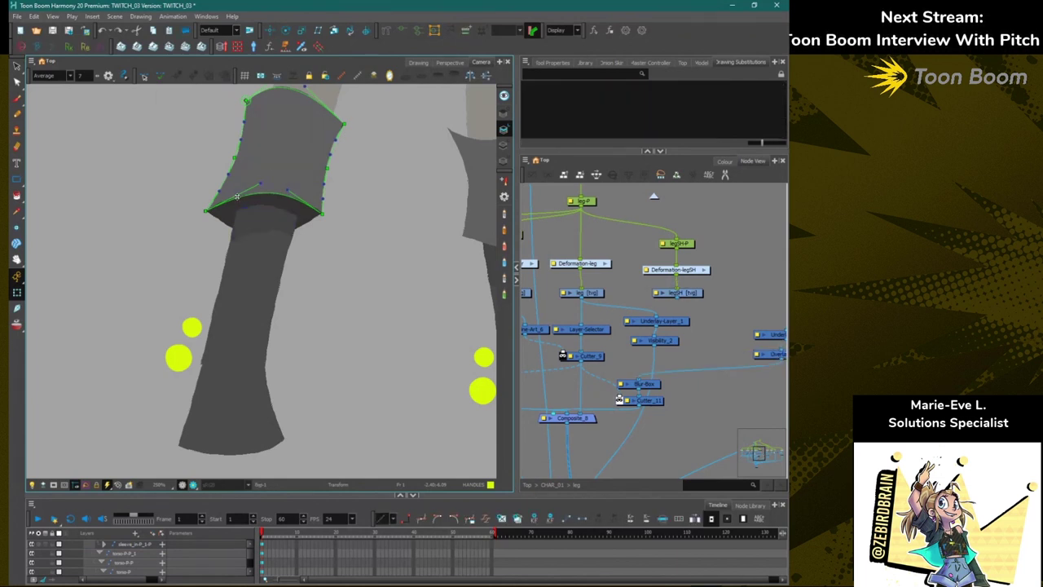
key(ctrl+shift+z)
key(ctrl+shift+z)
key(ctrl+shift+z)
key(ctrl+shift+z)
key(ctrl+shift+z)
key(ctrl+shift+z)
key(ctrl+shift+z)
key(ctrl+shift+z)
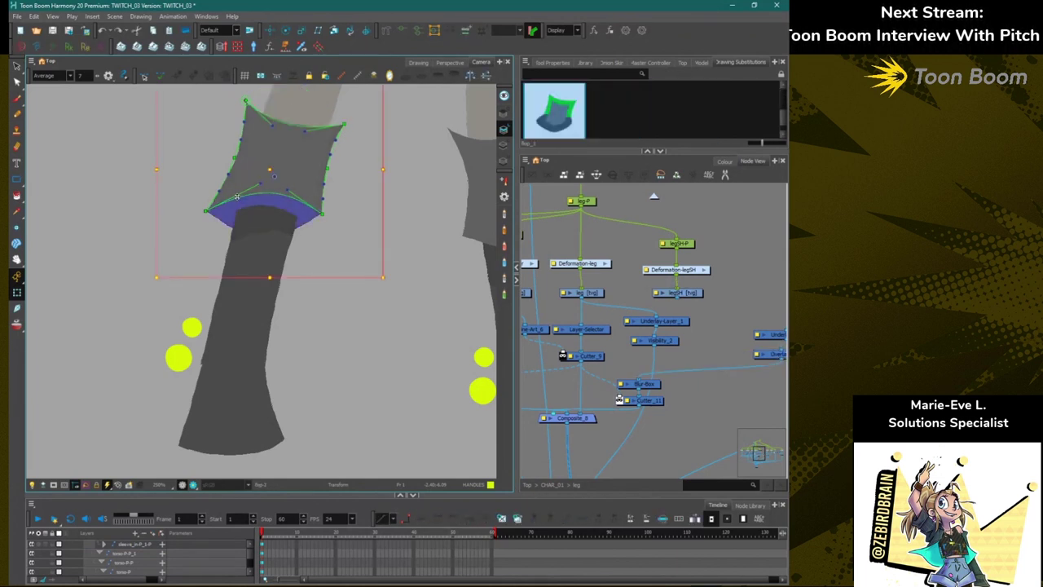
click(237, 199)
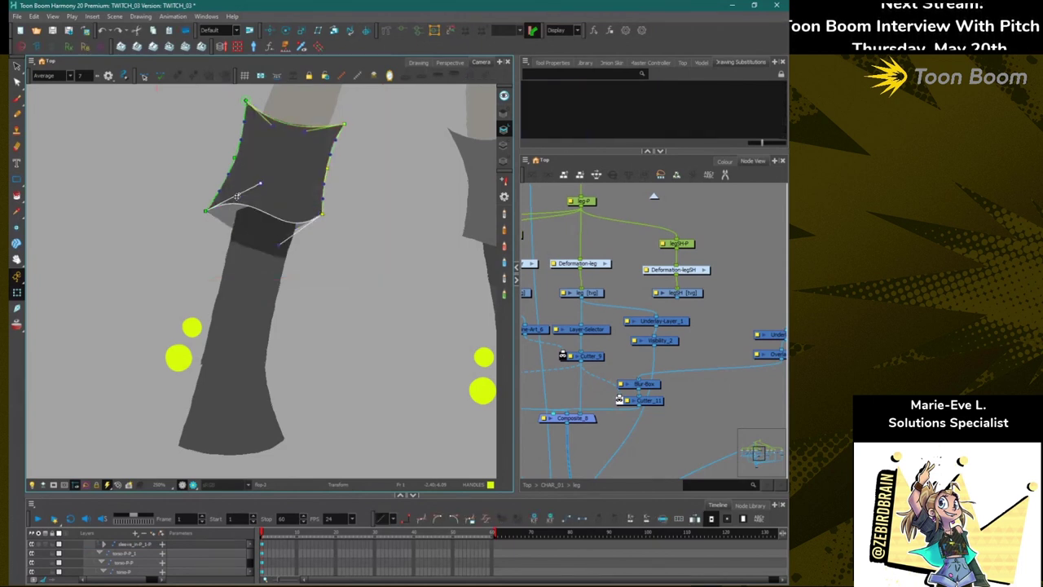
key(ctrl+z)
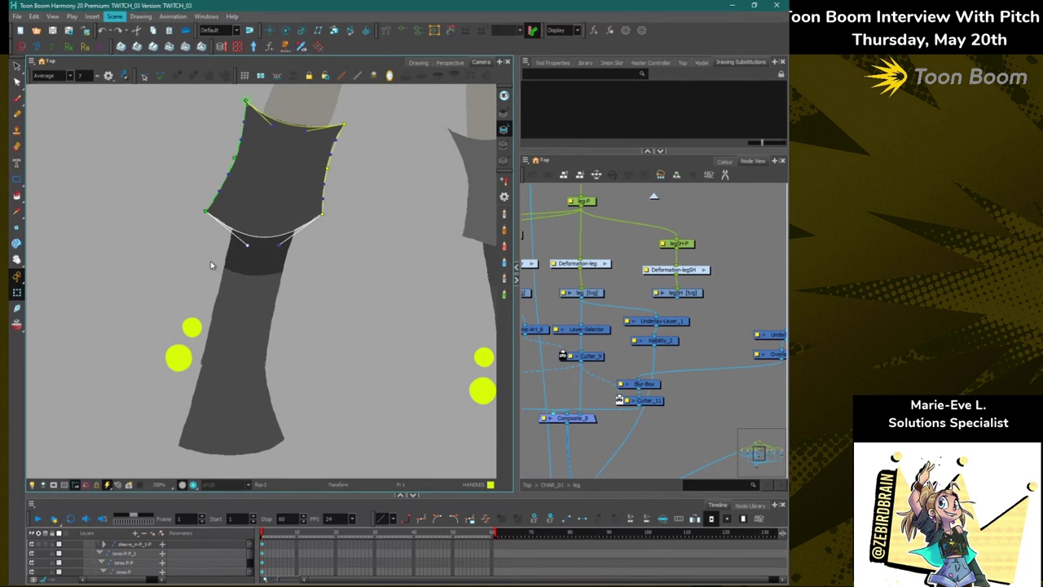
Bring the character's face into view and return the Node View to the CHAR_01 group level.
scroll(240, 236, down, 6)
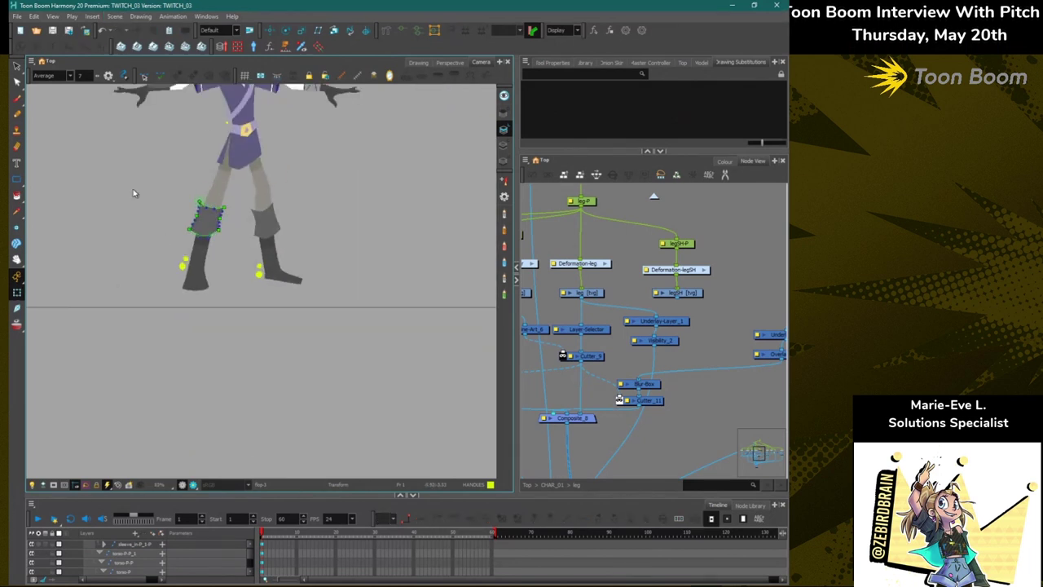
drag(135, 190, 168, 355)
scroll(261, 195, up, 6)
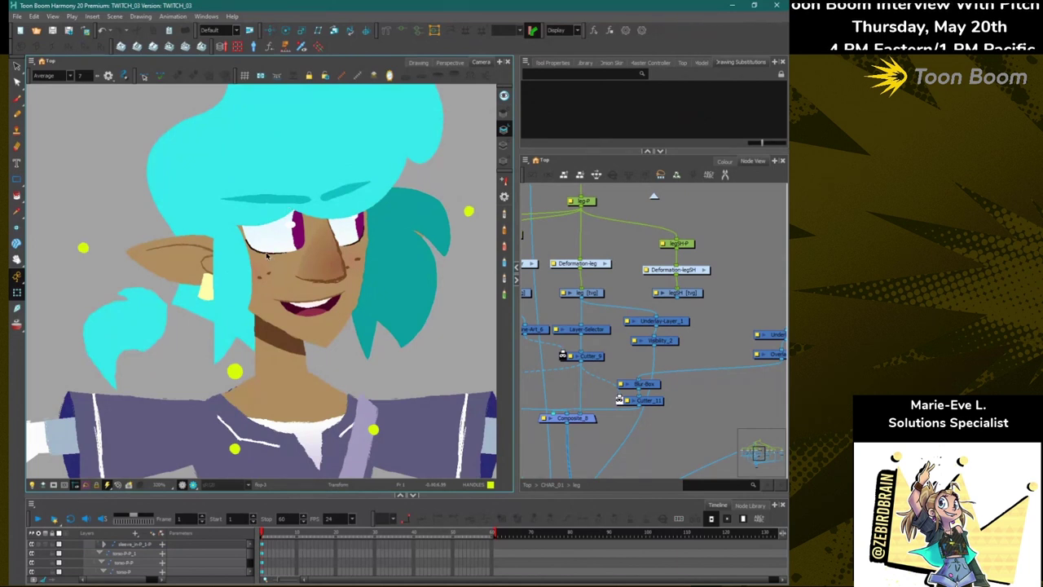
click(267, 255)
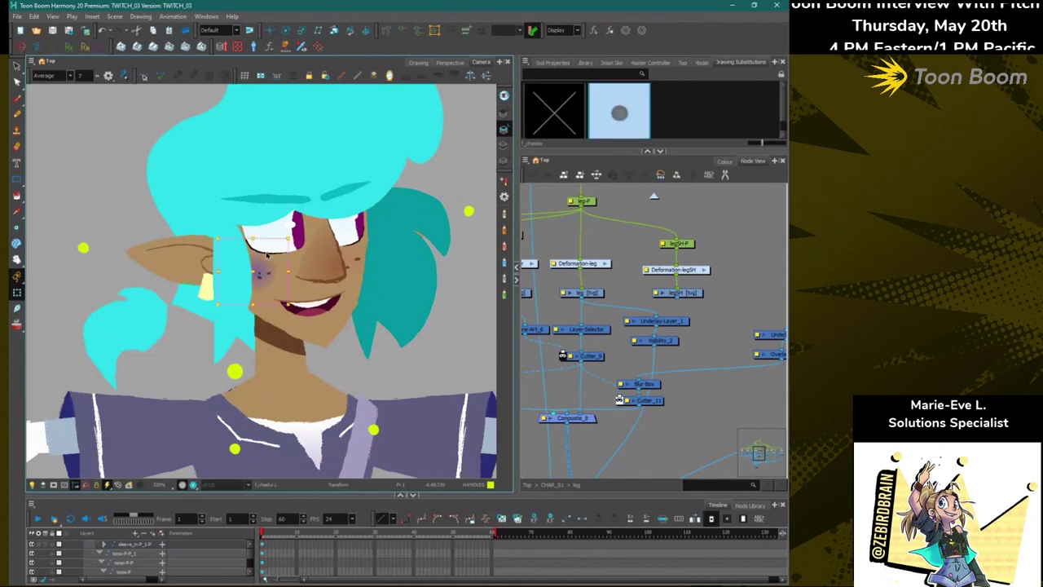
click(617, 319)
click(554, 485)
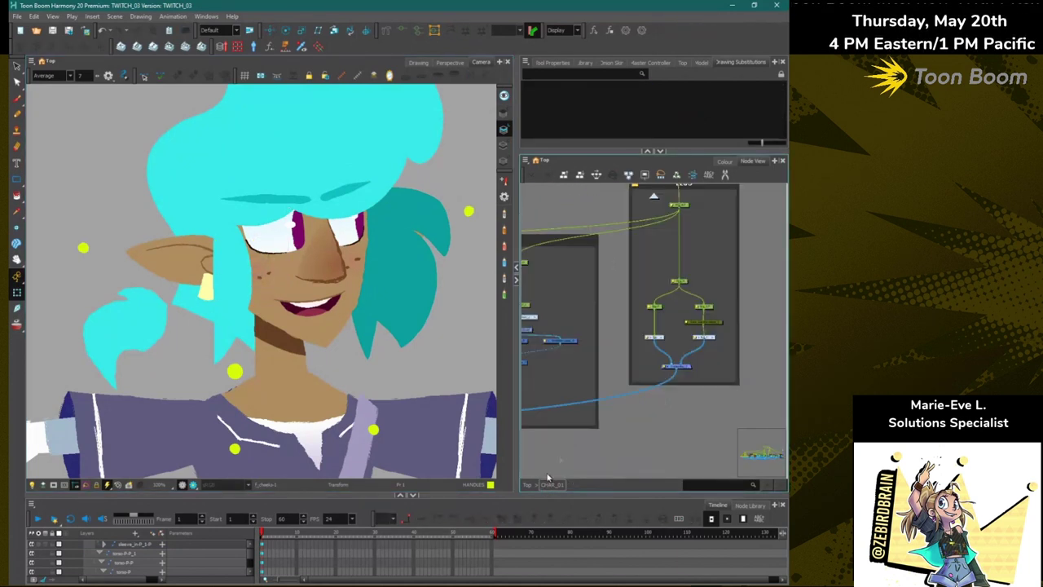
Find the blue eyes backdrop in the CHAR_01 network and enter the EYE_01 group.
drag(591, 395, 680, 406)
drag(540, 404, 733, 392)
drag(529, 379, 696, 365)
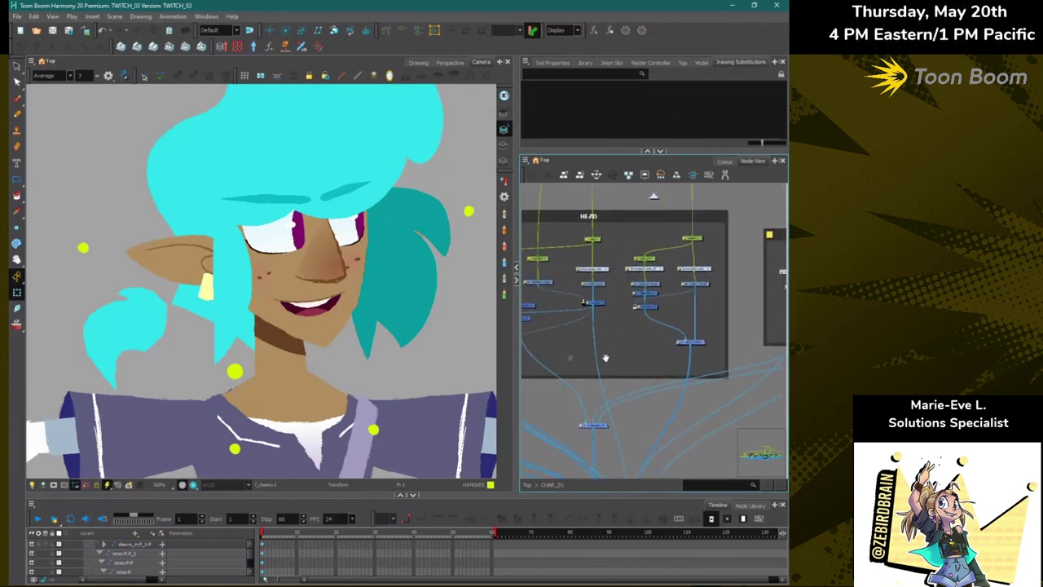
drag(523, 283, 657, 278)
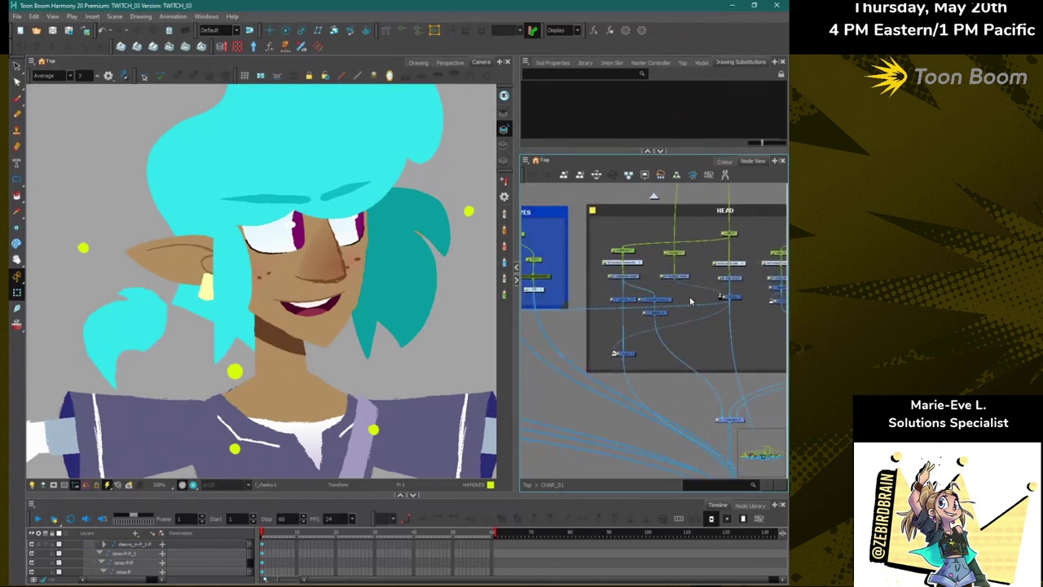
drag(562, 407, 698, 431)
scroll(670, 336, up, 5)
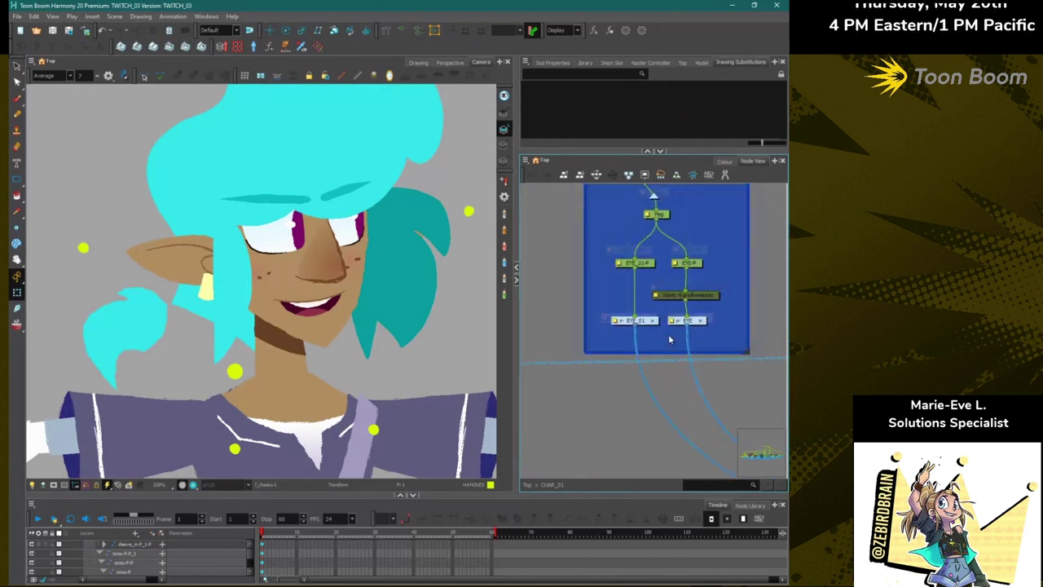
drag(605, 399, 576, 421)
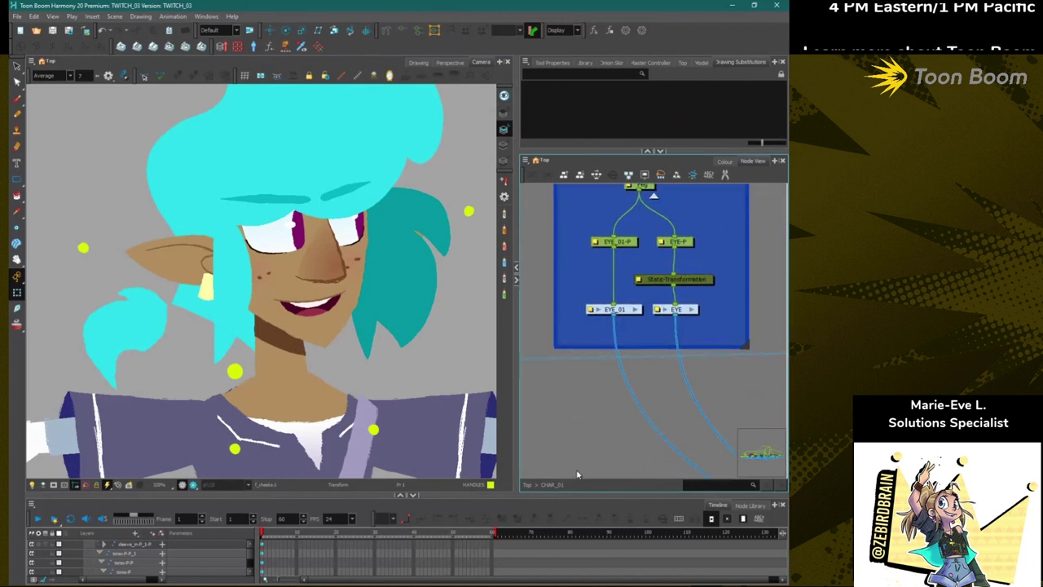
double_click(626, 308)
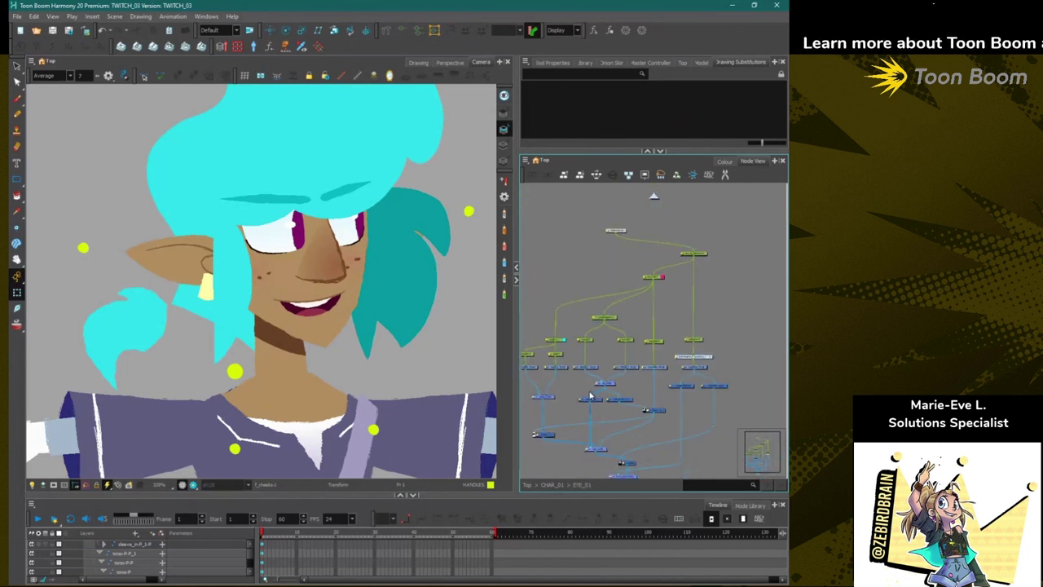
Add a Display node beside the eyelid composite and connect it to lid_comp's output.
scroll(591, 379, up, 3)
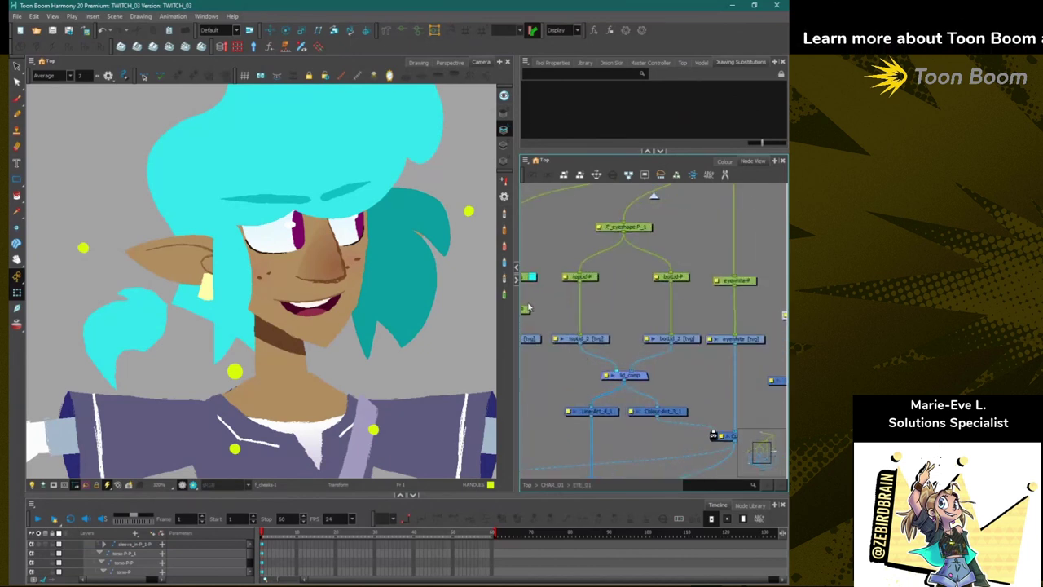
key(ctrl+i)
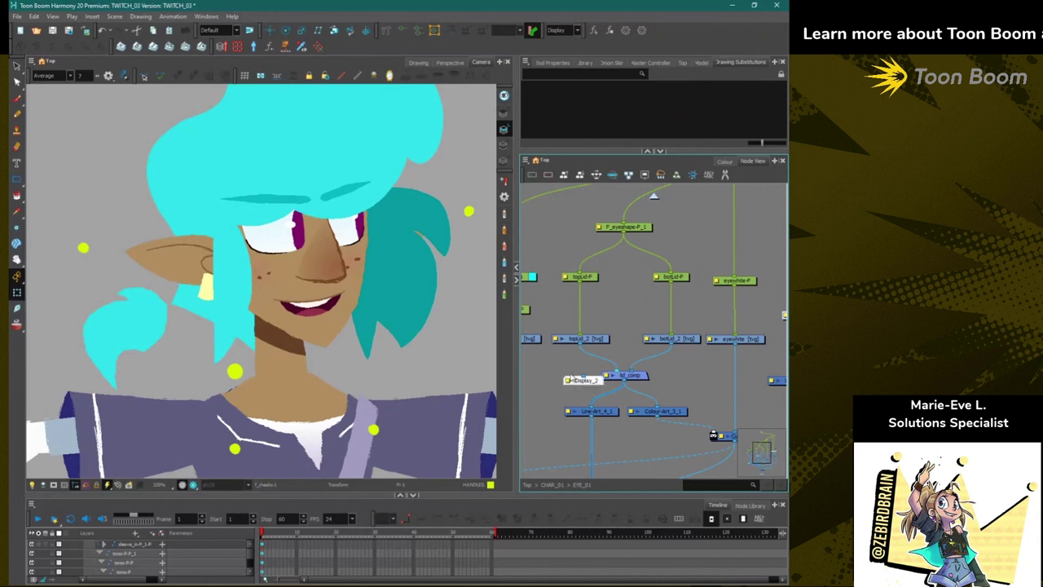
mouse_move(575, 379)
mouse_down()
mouse_move(555, 384)
mouse_move(565, 393)
mouse_up()
drag(575, 387, 624, 384)
View the scene through Display_2 and reconnect that display node to the eye_comp composite.
click(565, 31)
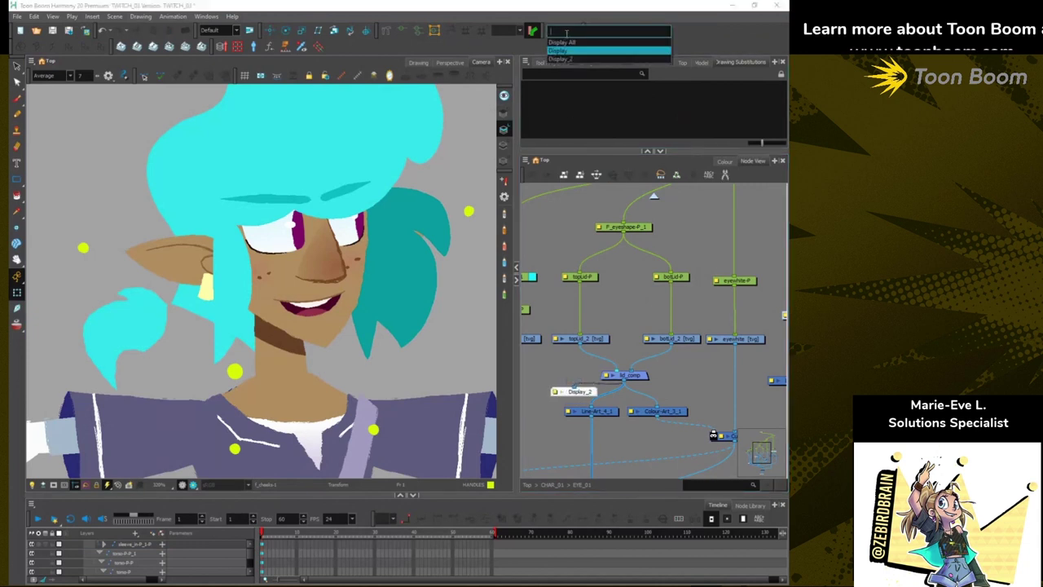
click(556, 59)
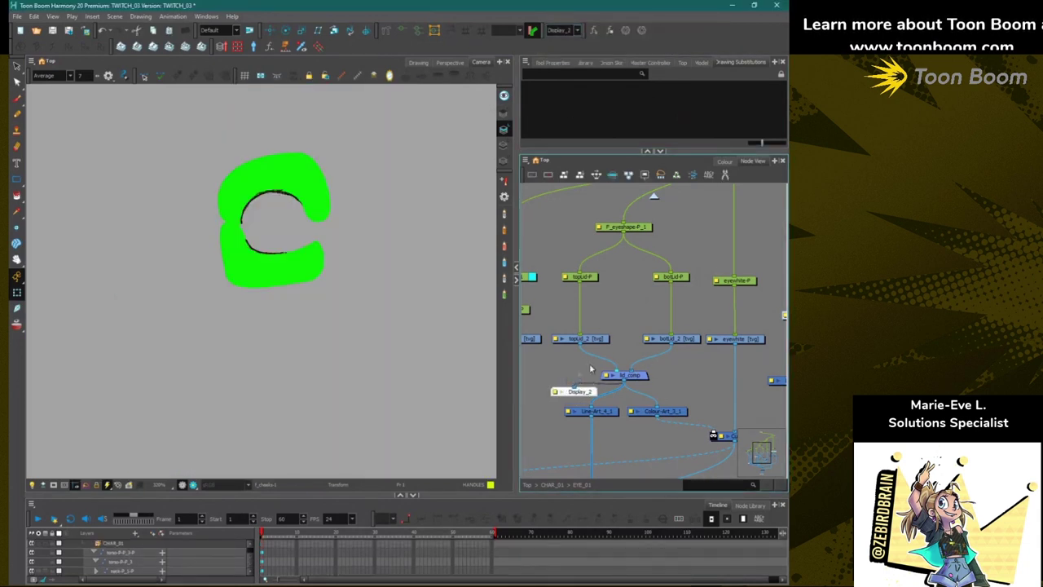
drag(562, 416, 650, 424)
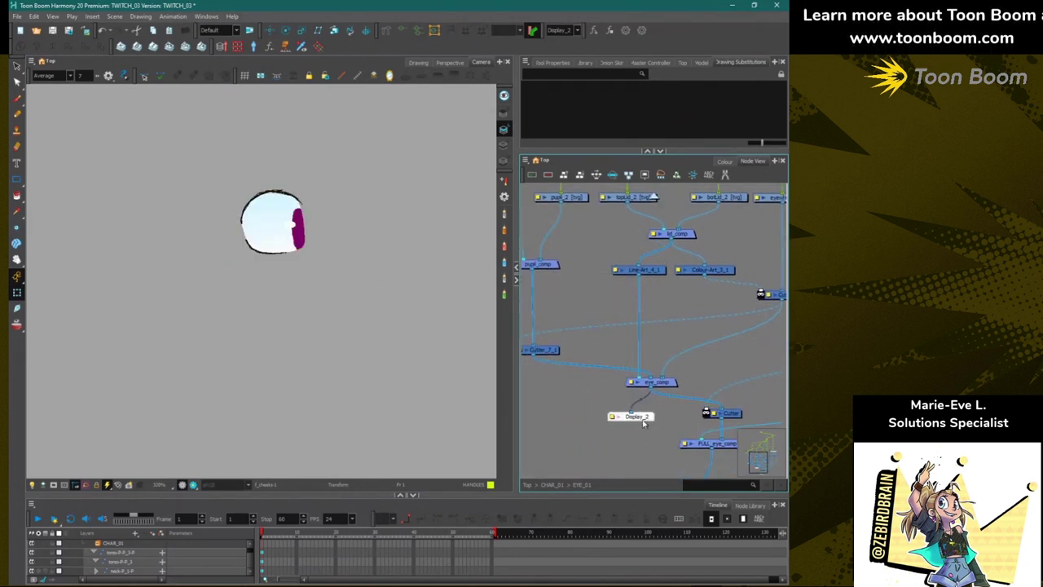
Pull the top eyelid above the eye and the bottom eyelid below it to separate them from the eye white.
scroll(291, 153, up, 3)
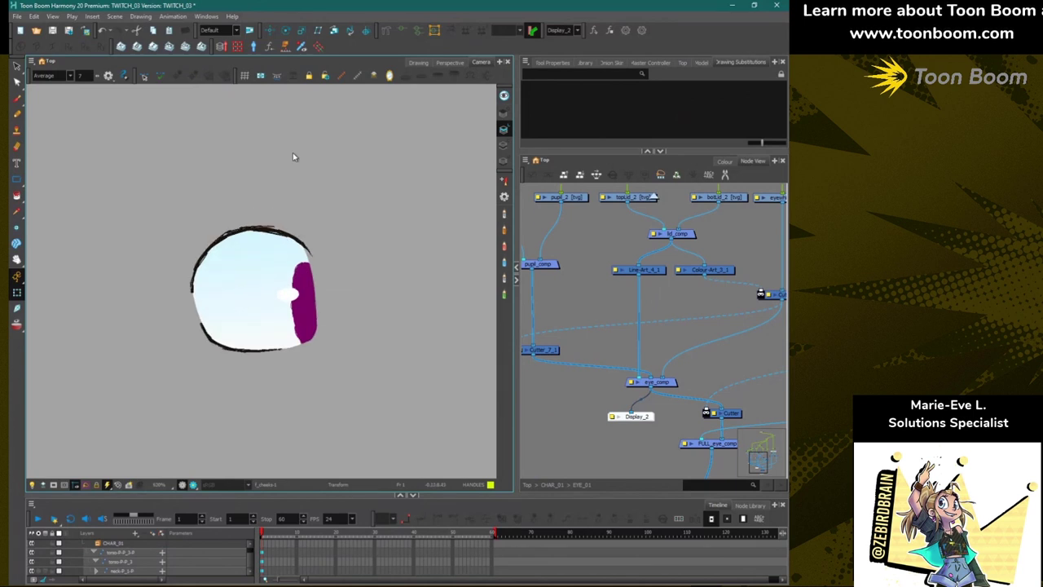
click(259, 276)
drag(257, 231, 257, 137)
click(255, 351)
drag(257, 350, 269, 424)
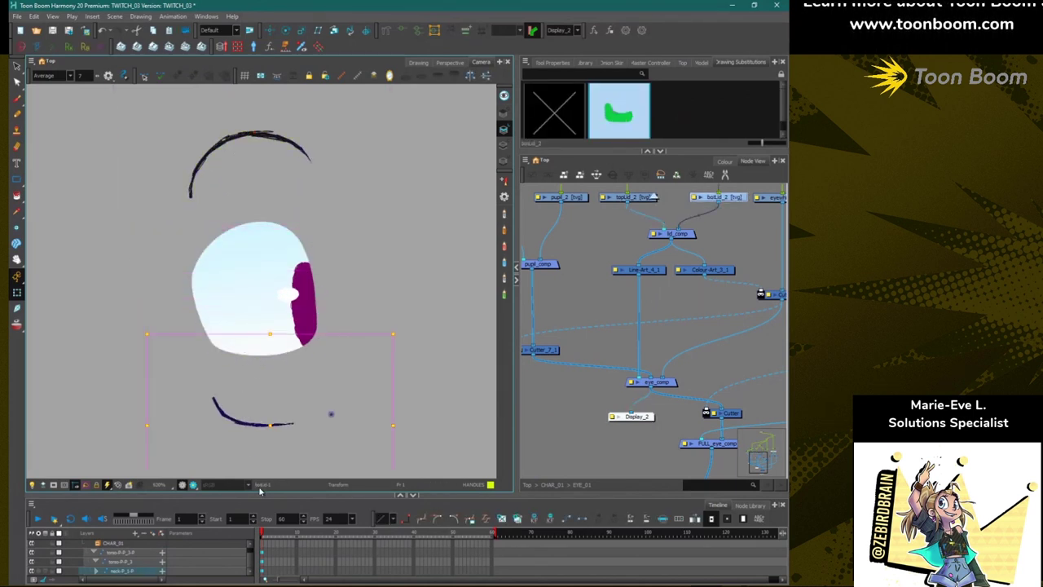
Select the eye white, bottom lid and top lid in turn to examine each one's drawing.
click(214, 293)
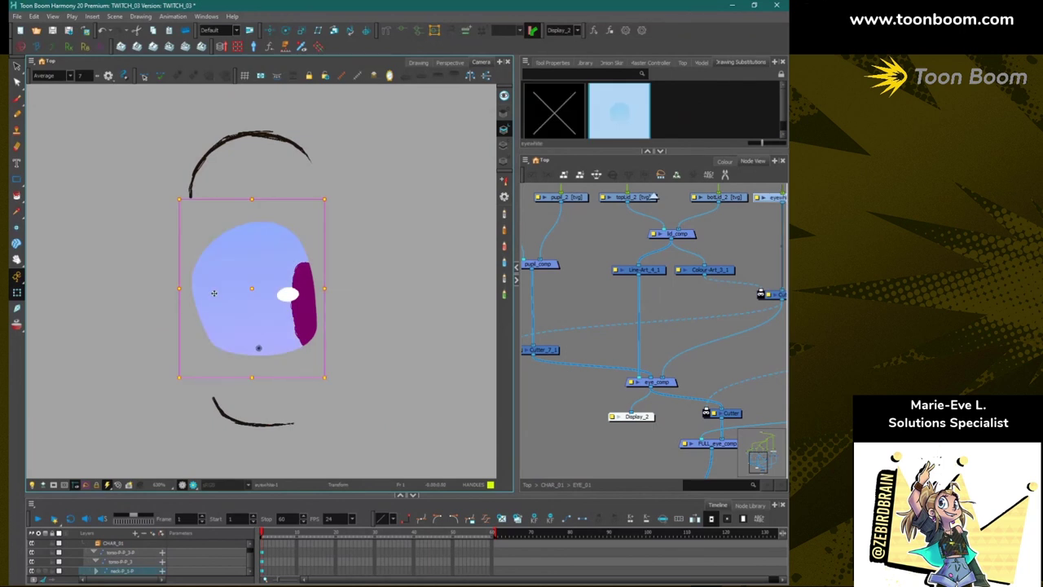
click(233, 426)
click(230, 414)
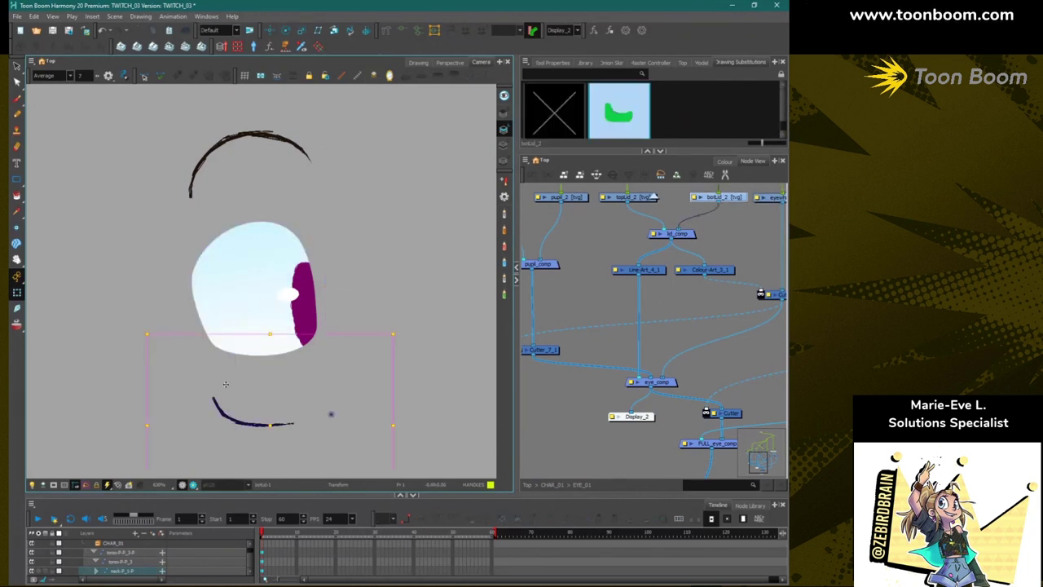
click(242, 147)
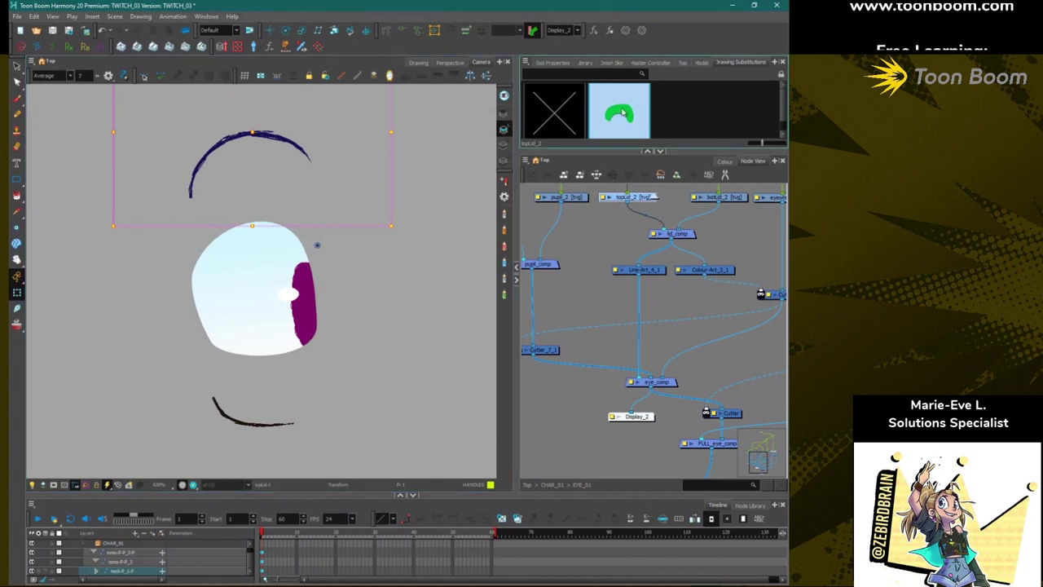
Change the active art layer and show the selected top lid's complete drawing, including its green colour fill, using the Select tool.
click(504, 162)
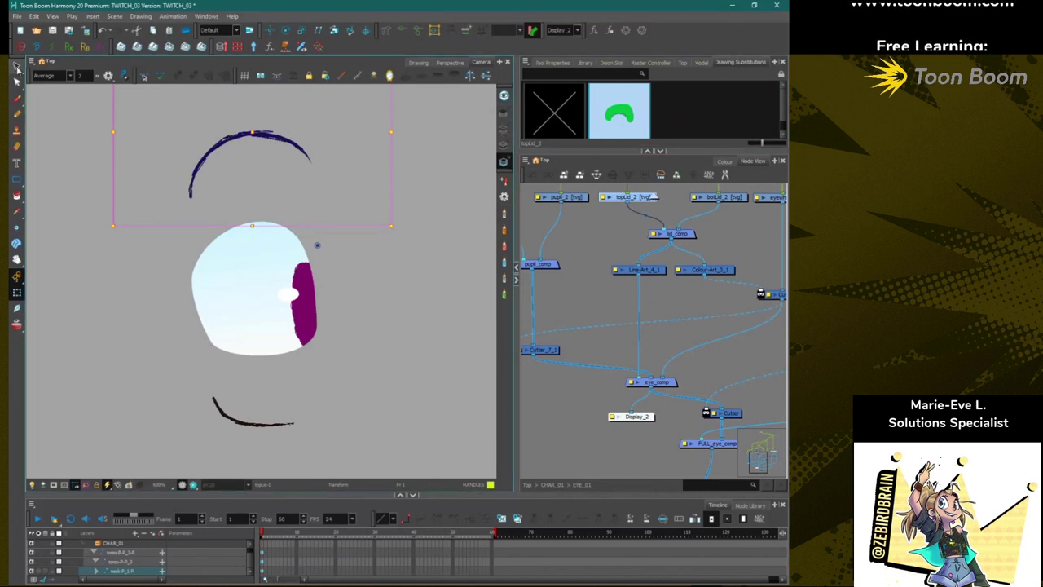
click(16, 67)
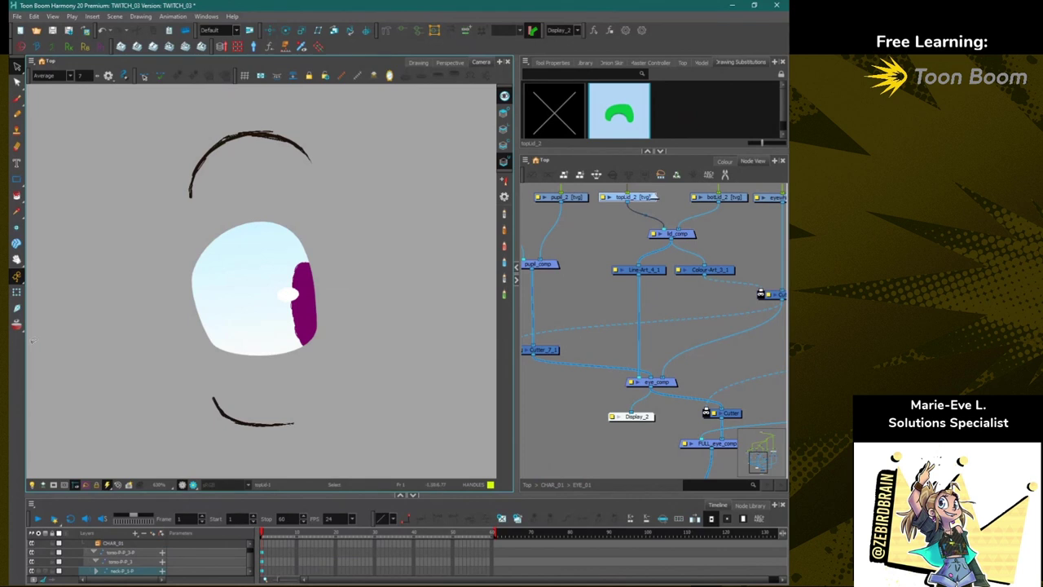
click(32, 487)
click(43, 485)
click(33, 486)
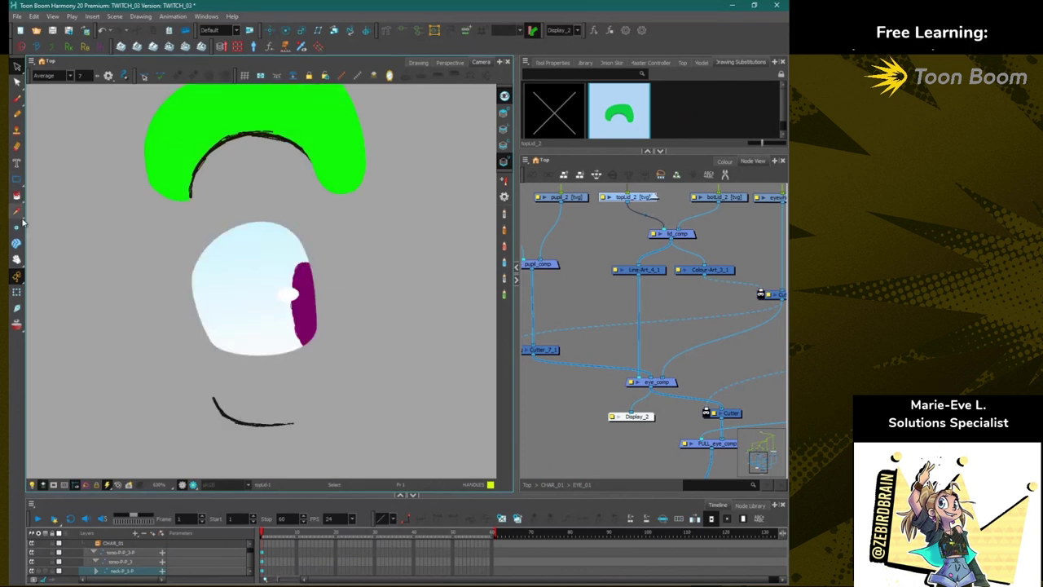
Try lowering the top lid over the eye with the Transform tool, and undo all of the eyelid moves.
click(17, 292)
drag(255, 141, 267, 317)
key(ctrl+z)
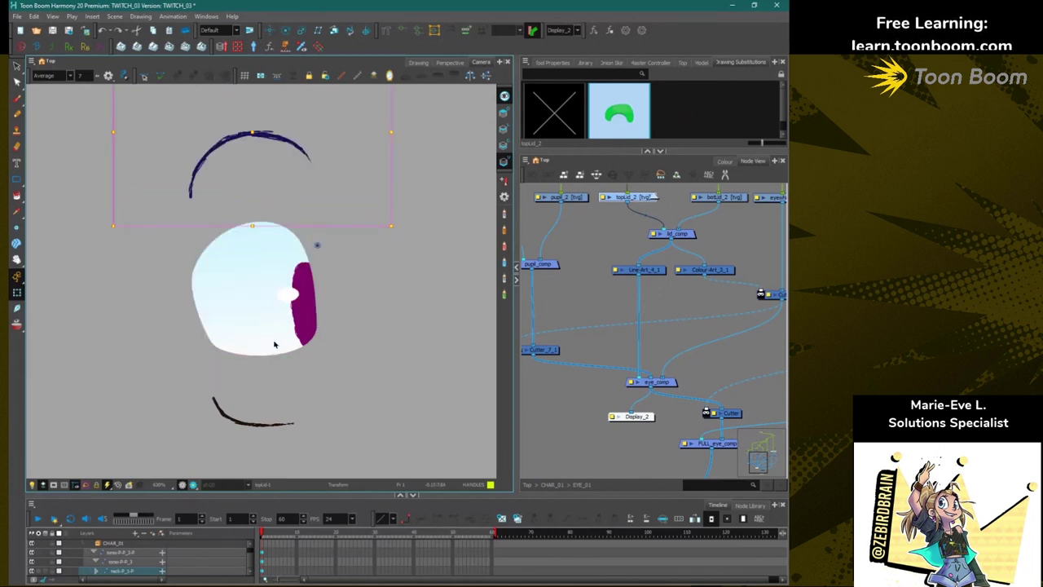
key(ctrl+z)
key(ctrl+z)
key(ctrl+z)
key(ctrl+z)
key(ctrl+z)
key(ctrl+z)
key(ctrl+z)
key(ctrl+z)
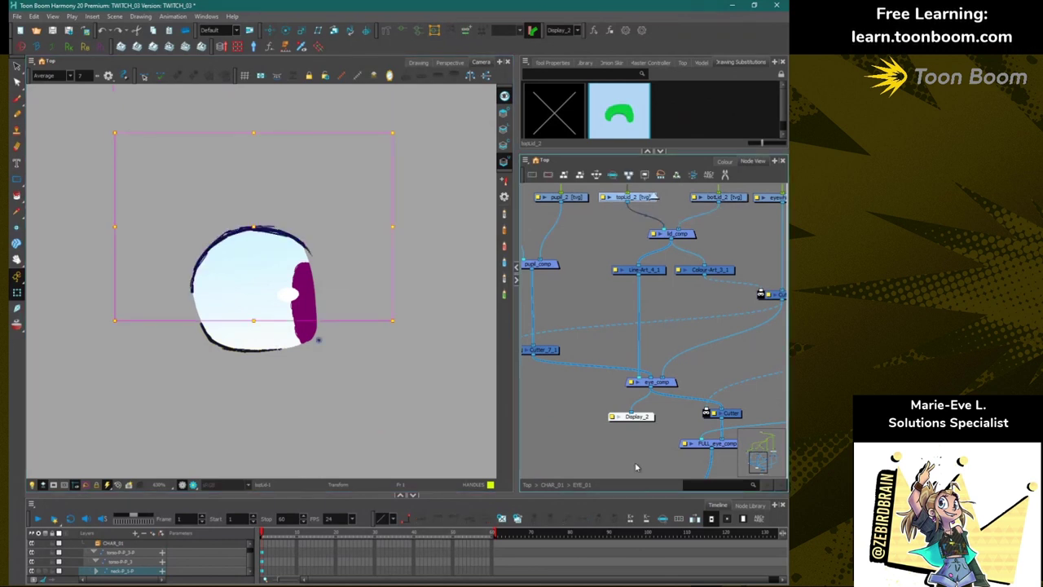
Move Display_2 up beneath lid_comp and connect it to that composite to preview only the eyelids.
click(587, 416)
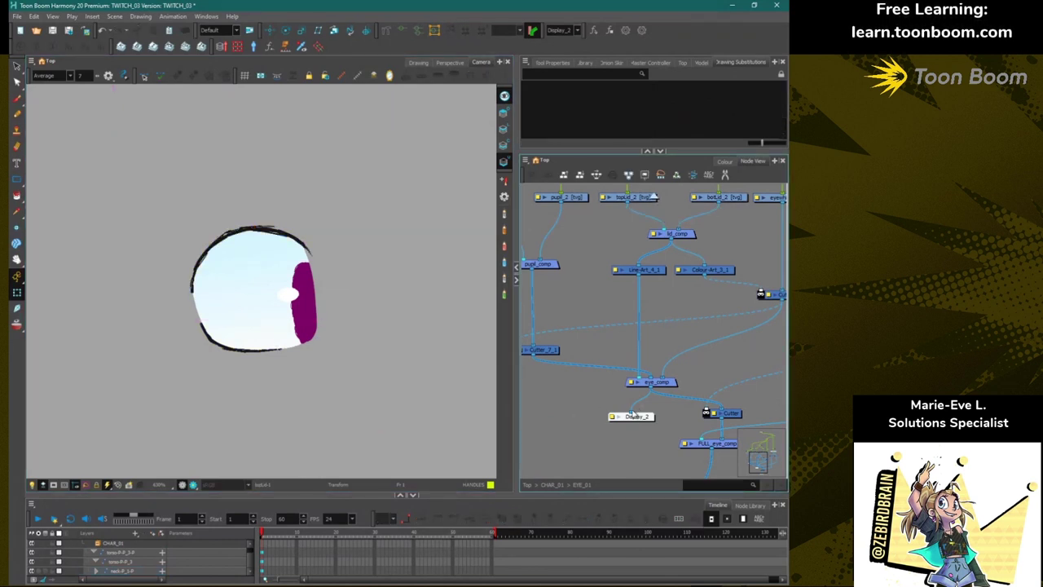
mouse_move(635, 417)
mouse_down()
mouse_move(612, 265)
mouse_move(667, 253)
mouse_up()
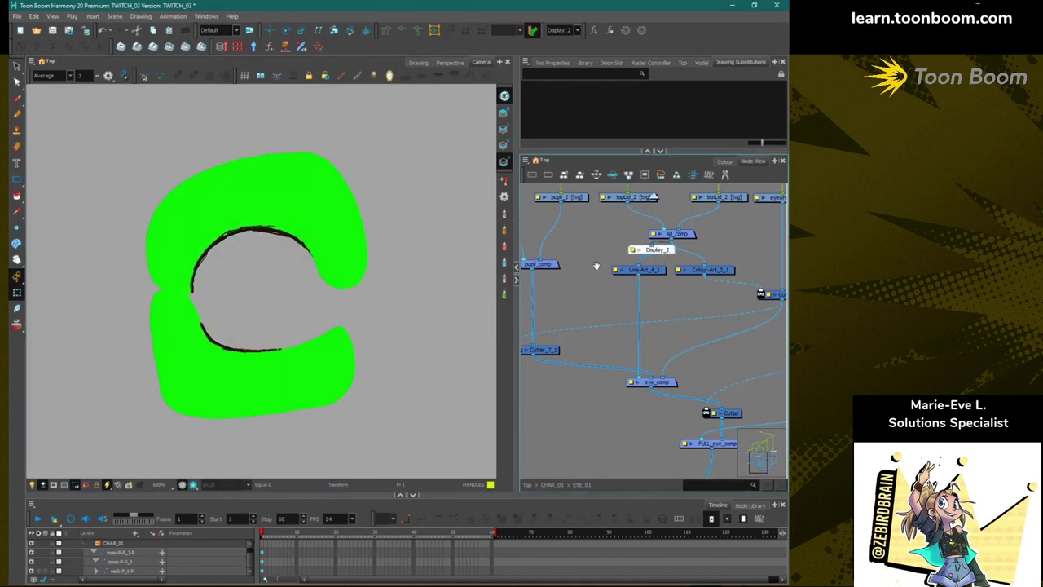
scroll(652, 326, up, 3)
Create an automatic envelope deformer with 6 deformation points for the topLid_2 drawing using the Envelope Creator.
click(636, 267)
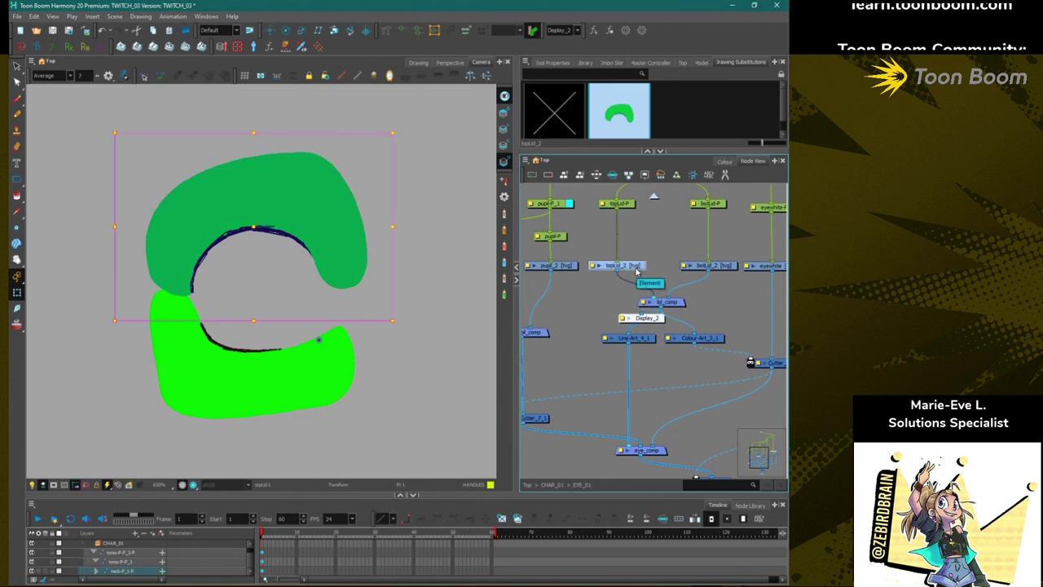
click(171, 17)
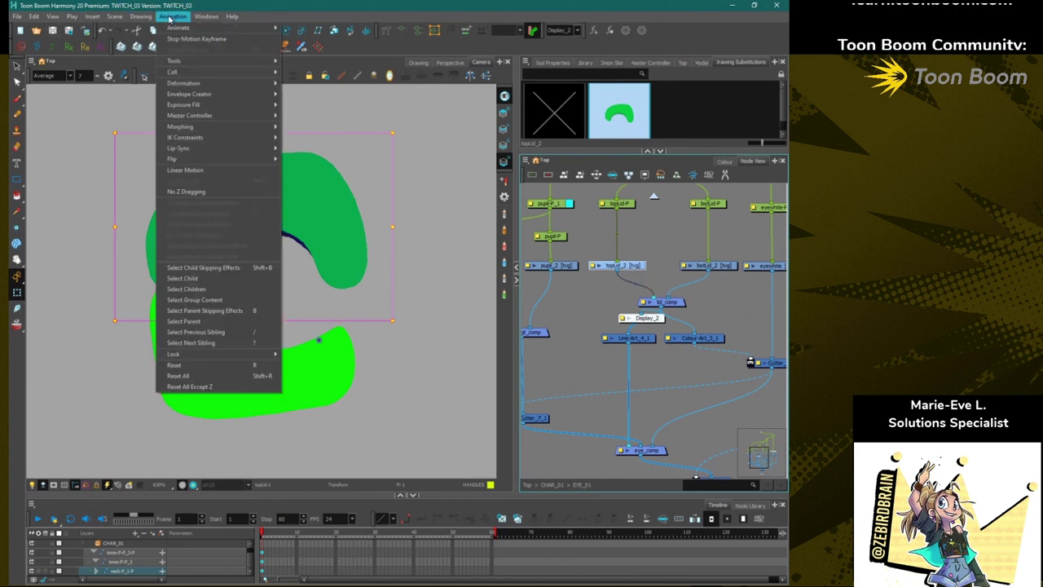
mouse_move(196, 96)
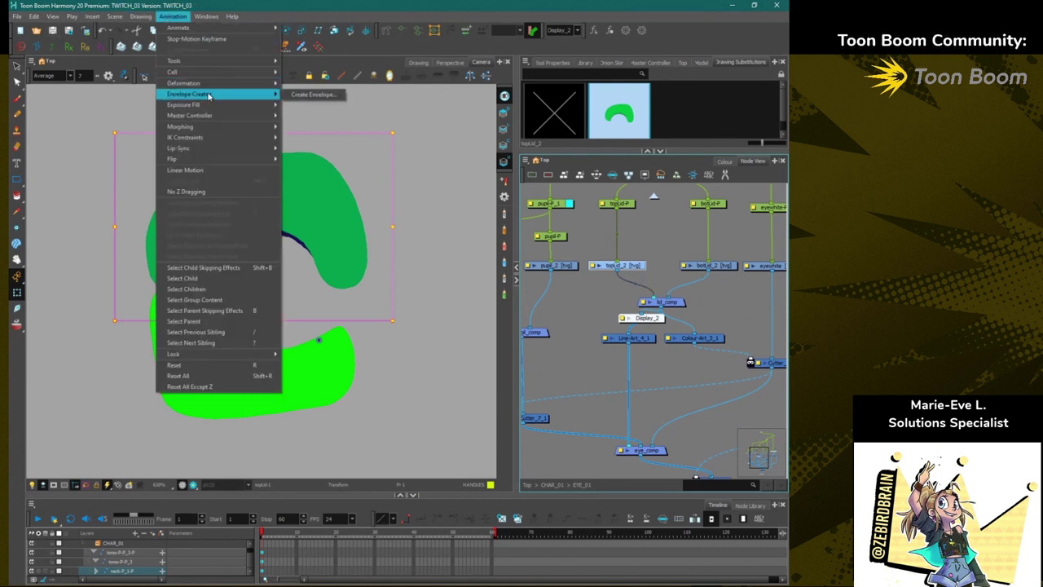
click(300, 95)
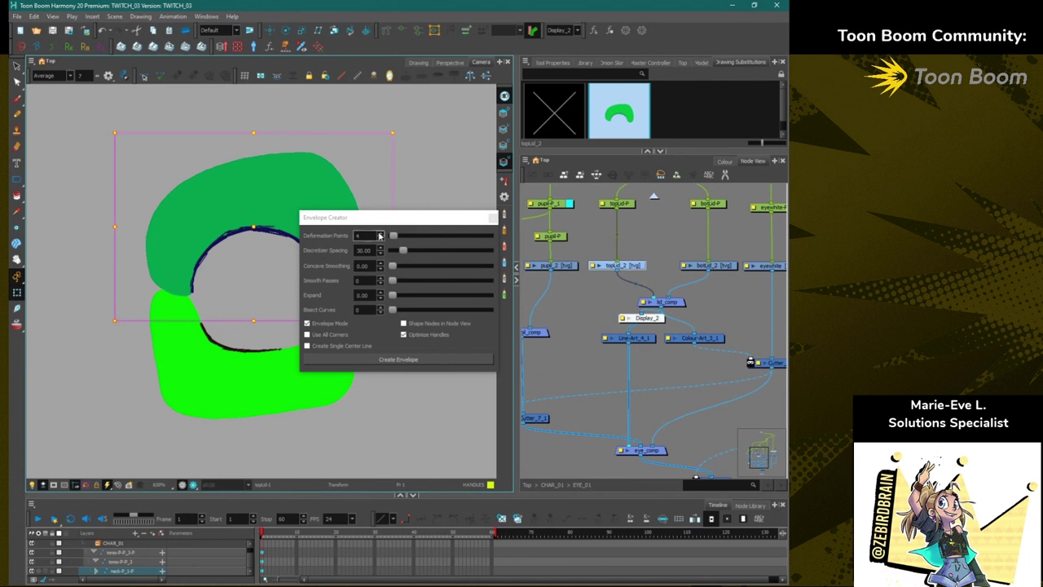
double_click(379, 236)
click(389, 360)
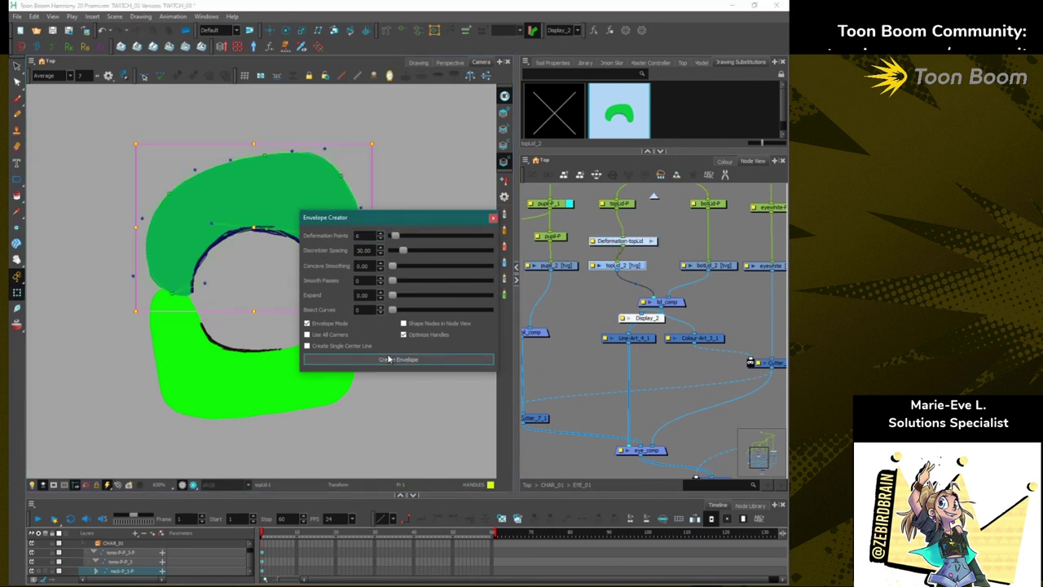
mouse_move(330, 217)
mouse_down()
mouse_move(310, 432)
mouse_move(306, 408)
mouse_up()
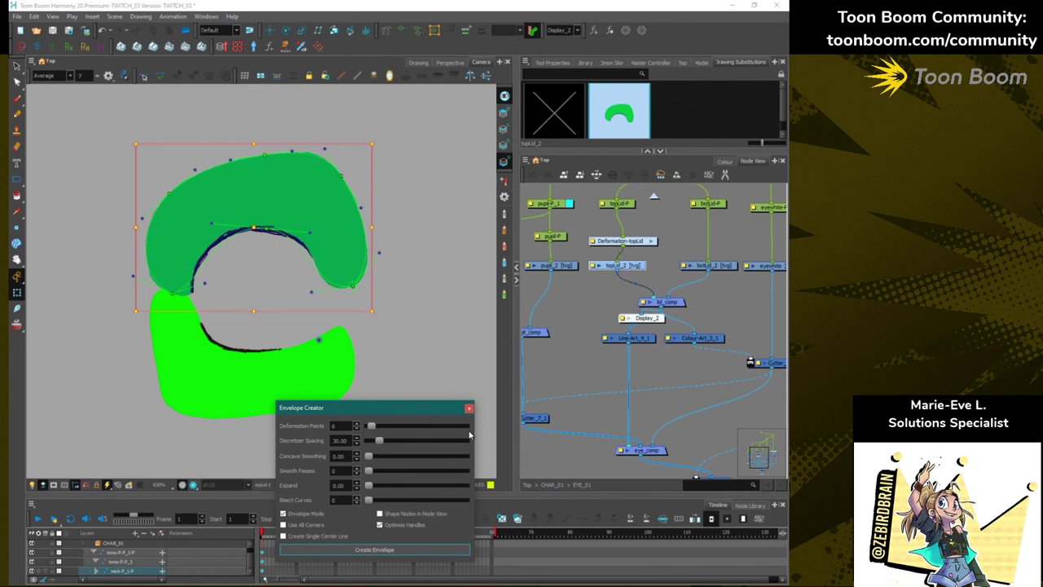
click(470, 407)
Remove the Deformation-topLid group from above the topLid_2 drawing.
click(628, 244)
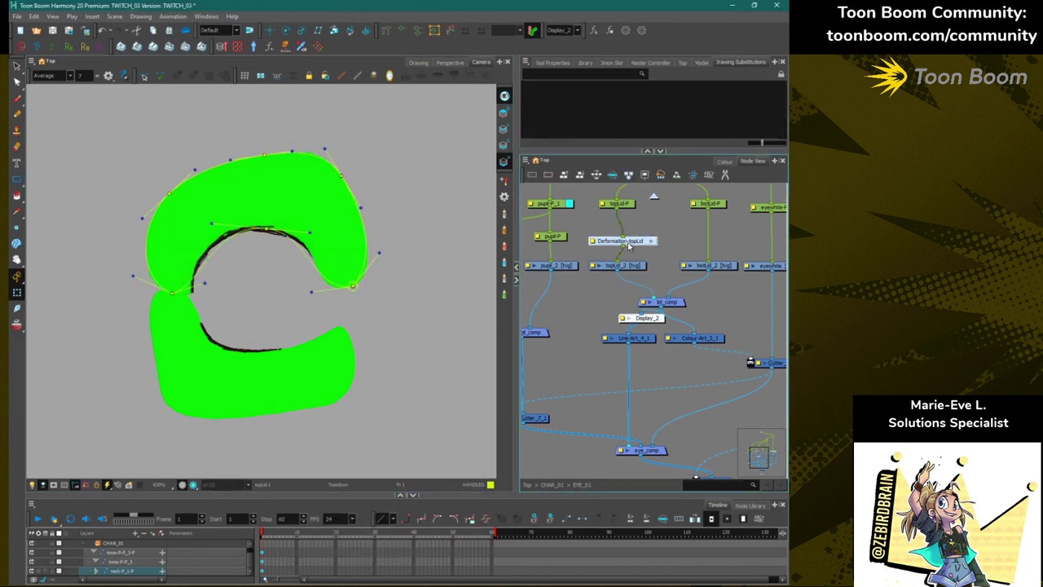
key(ctrl+g)
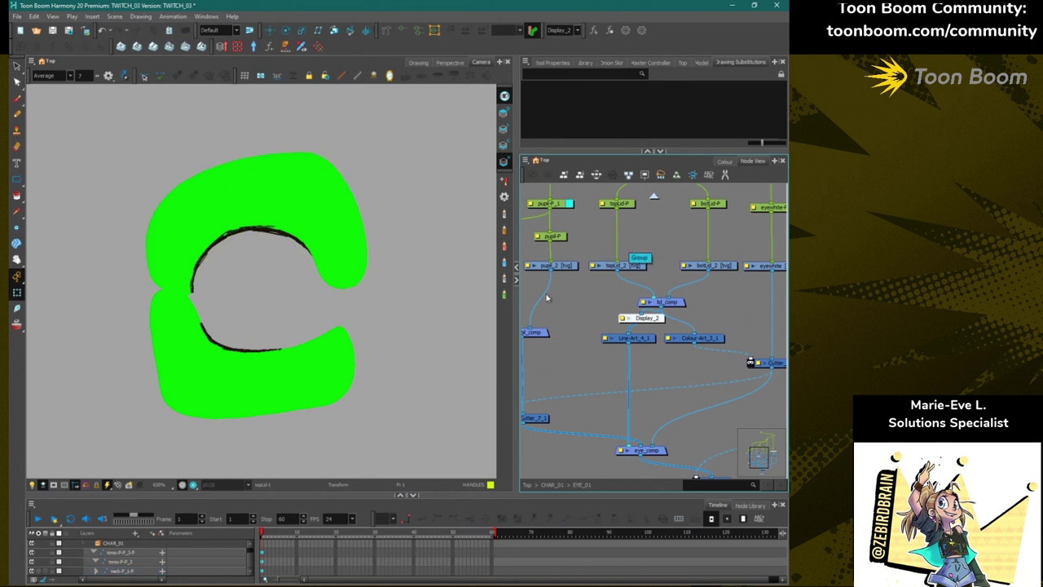
Activate the Rigging tool and select the topLid_2 drawing for manual deformer rigging.
scroll(370, 272, up, 4)
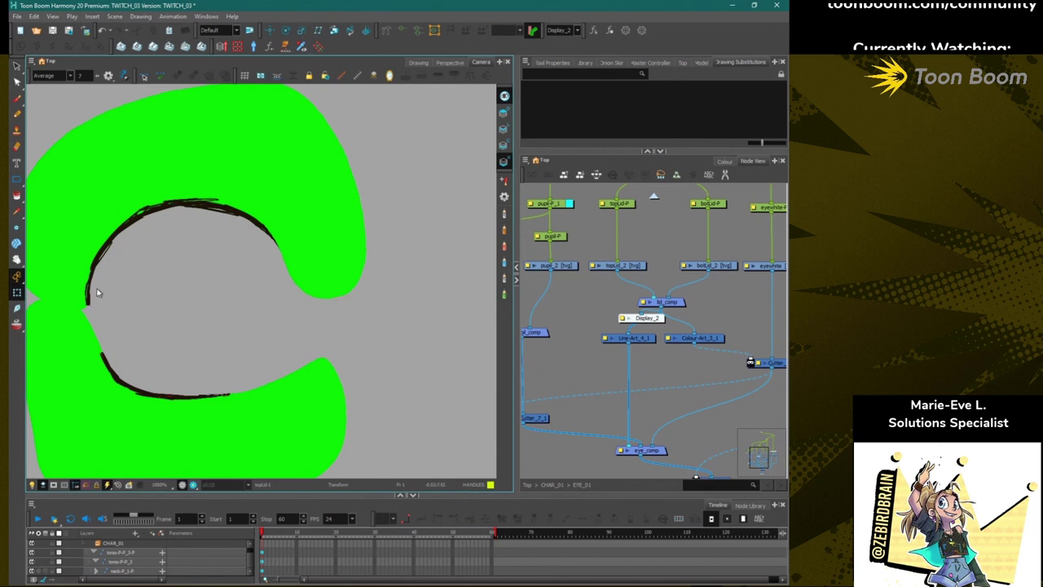
scroll(155, 379, down, 2)
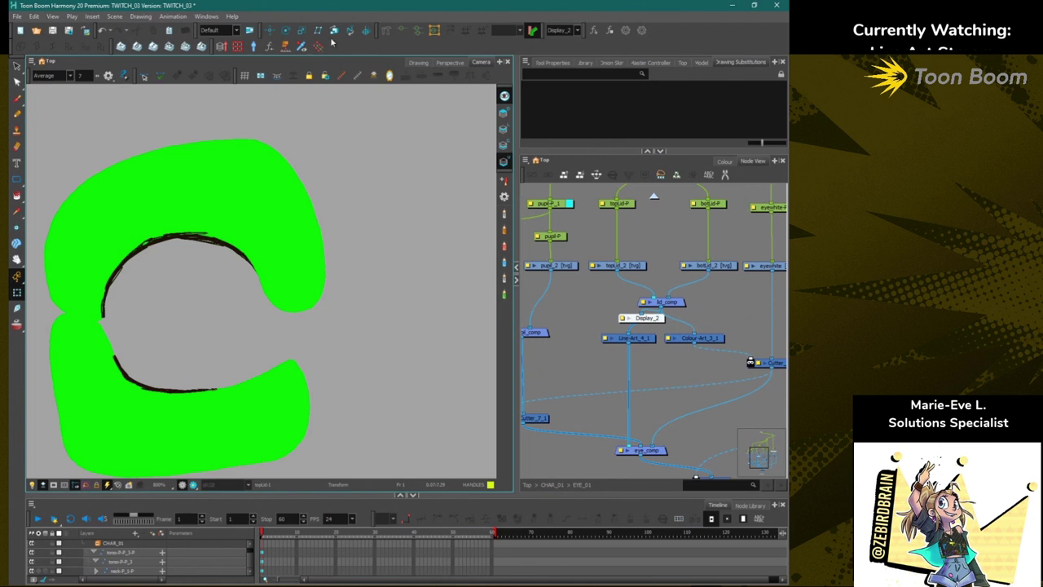
click(635, 330)
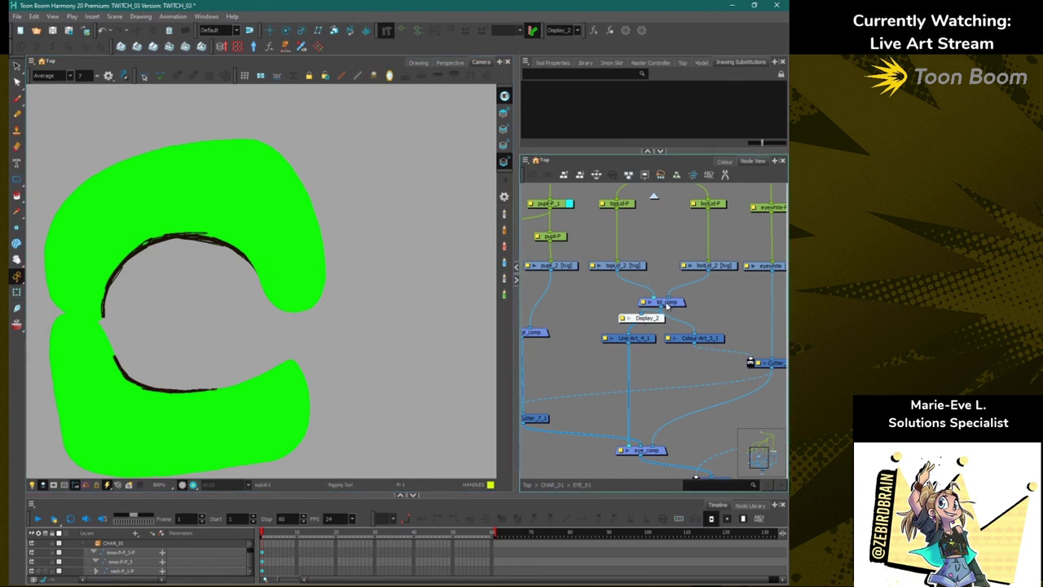
click(638, 267)
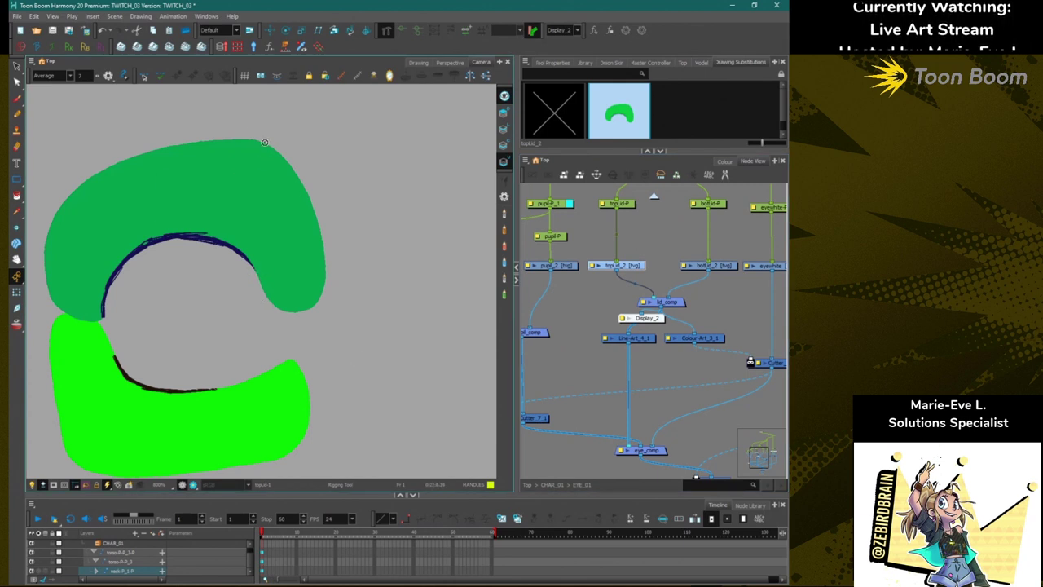
Try starting a deformer along the top lid's upper outline towards its outer side, and undo the second point.
drag(265, 144, 229, 134)
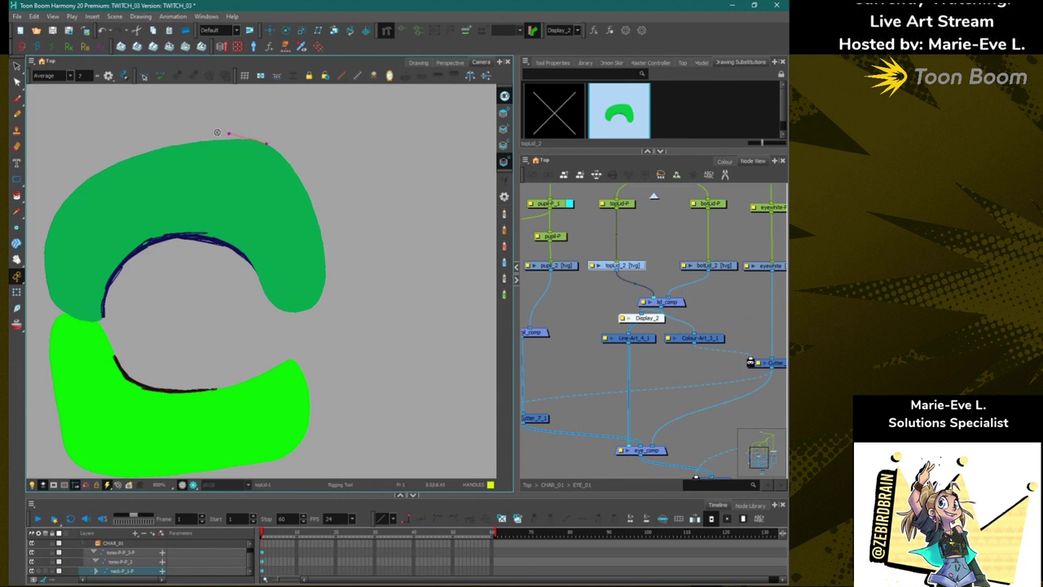
key(space)
drag(154, 336, 223, 324)
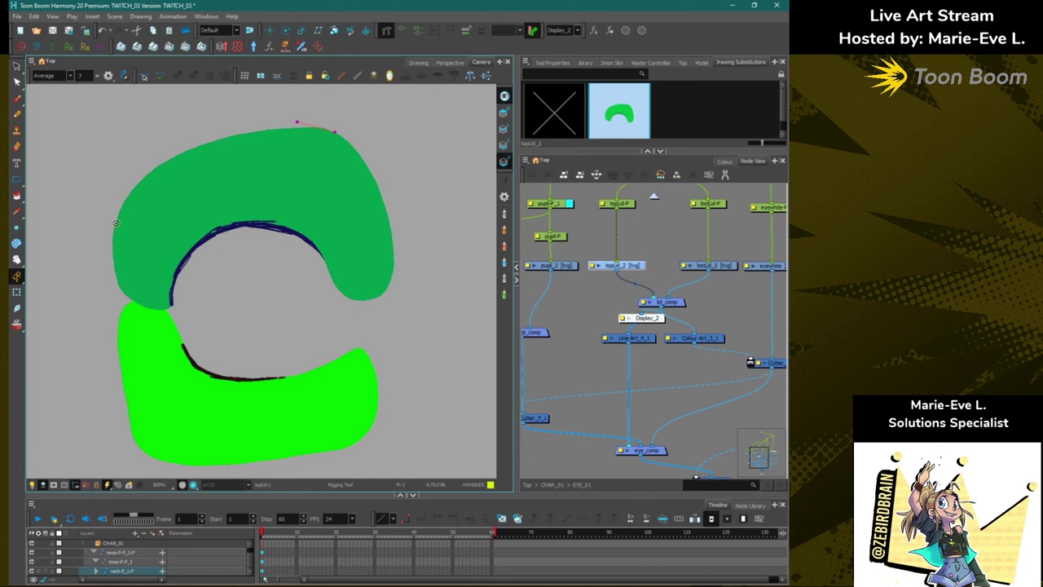
drag(112, 243, 134, 126)
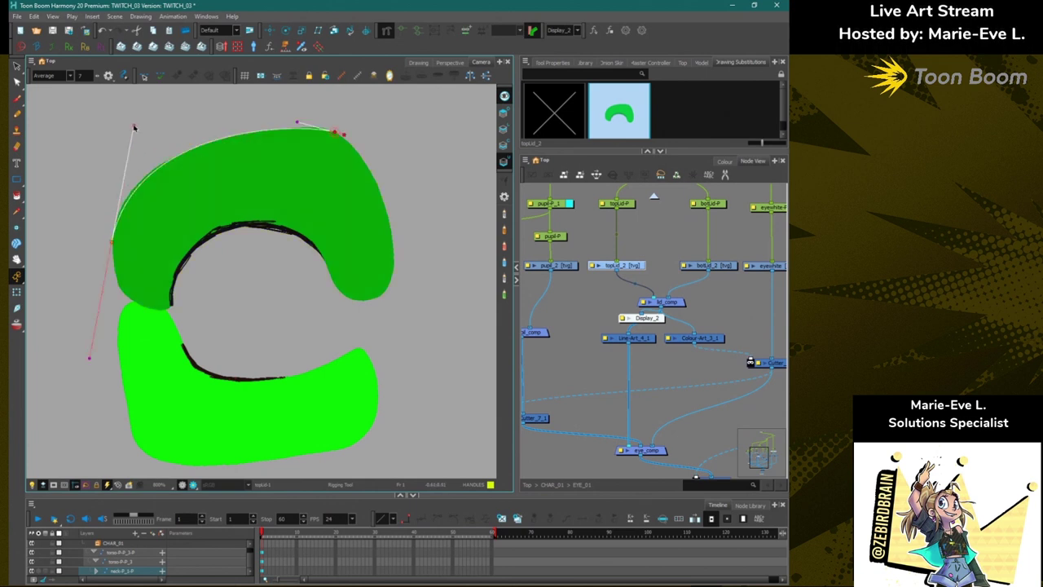
key(ctrl+z)
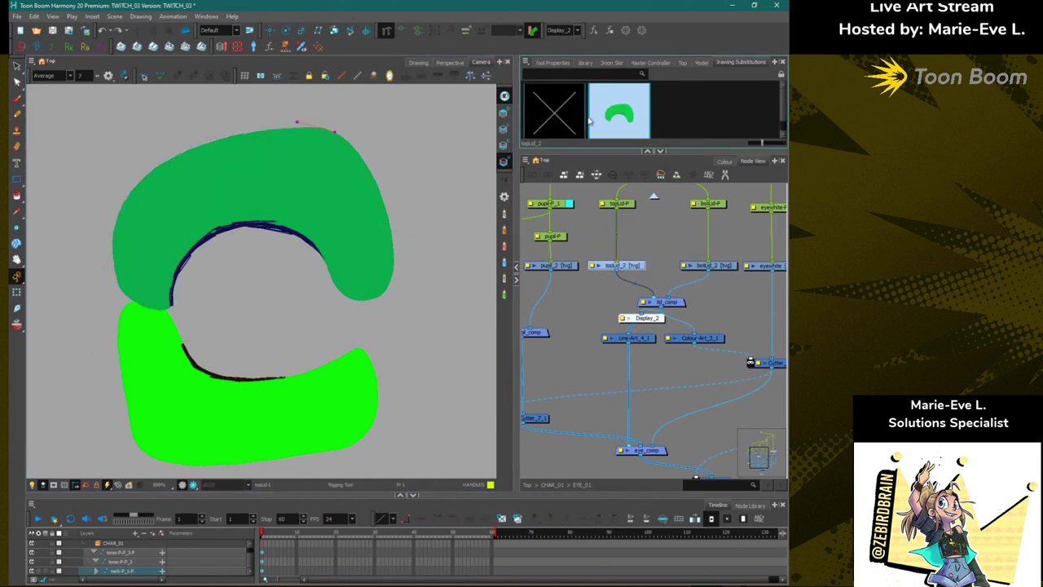
Choose the Rigging tool's envelope mode and set deformation points from the top lid's upper corner to its lower inner tip.
click(557, 63)
click(597, 95)
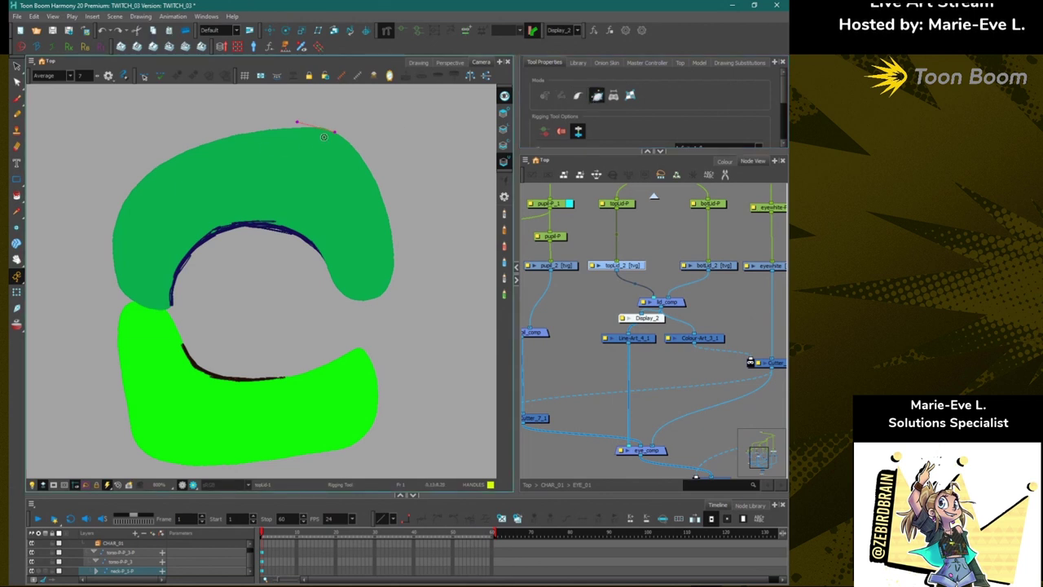
mouse_move(336, 133)
mouse_down()
mouse_move(299, 122)
mouse_move(338, 133)
mouse_up()
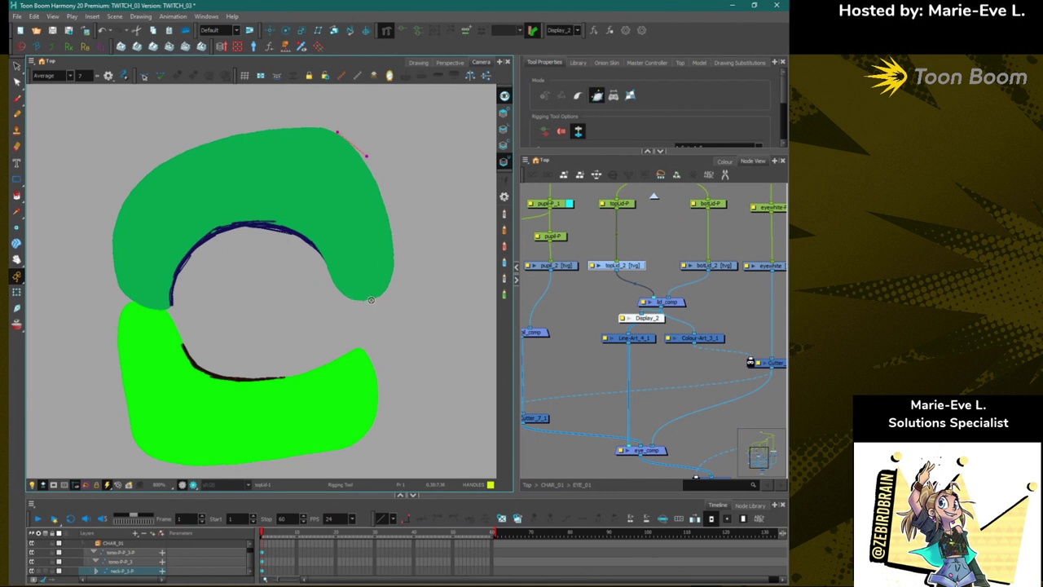
drag(363, 301, 437, 279)
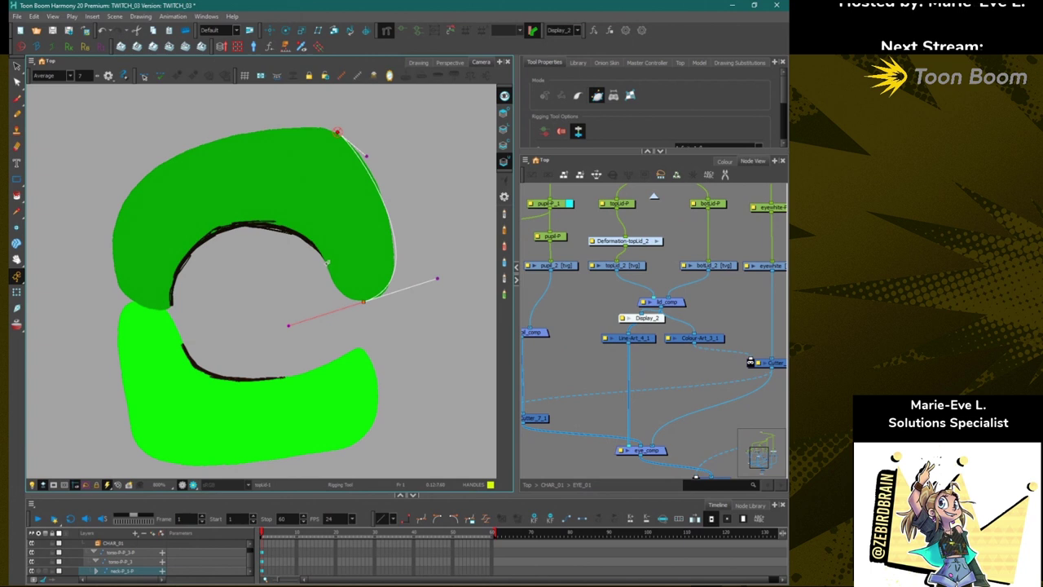
Continue the top lid's envelope along the lash line and around its lower outer tip, shaping the handles to follow the outline.
drag(335, 289, 335, 288)
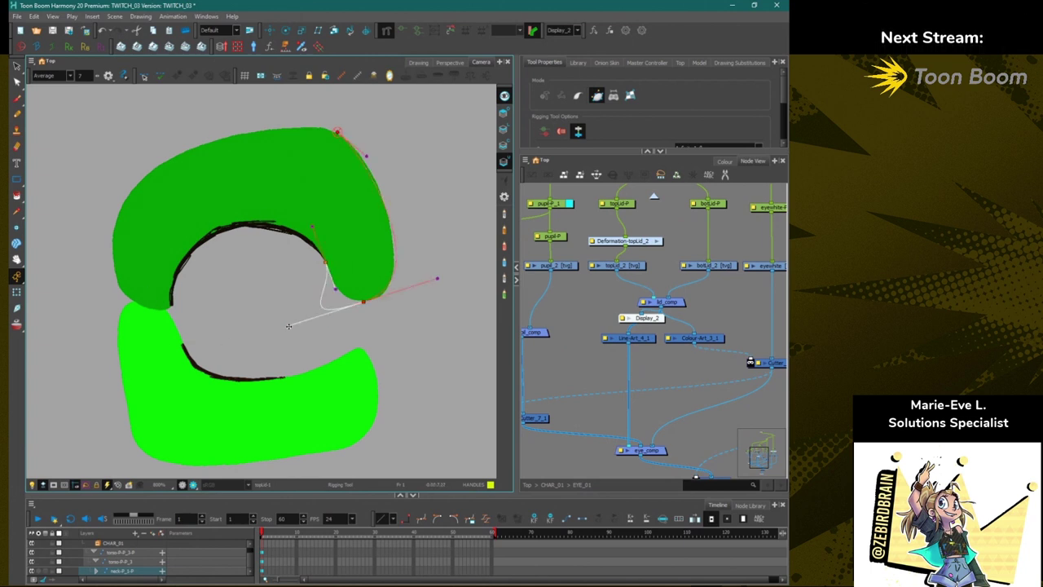
drag(289, 326, 341, 304)
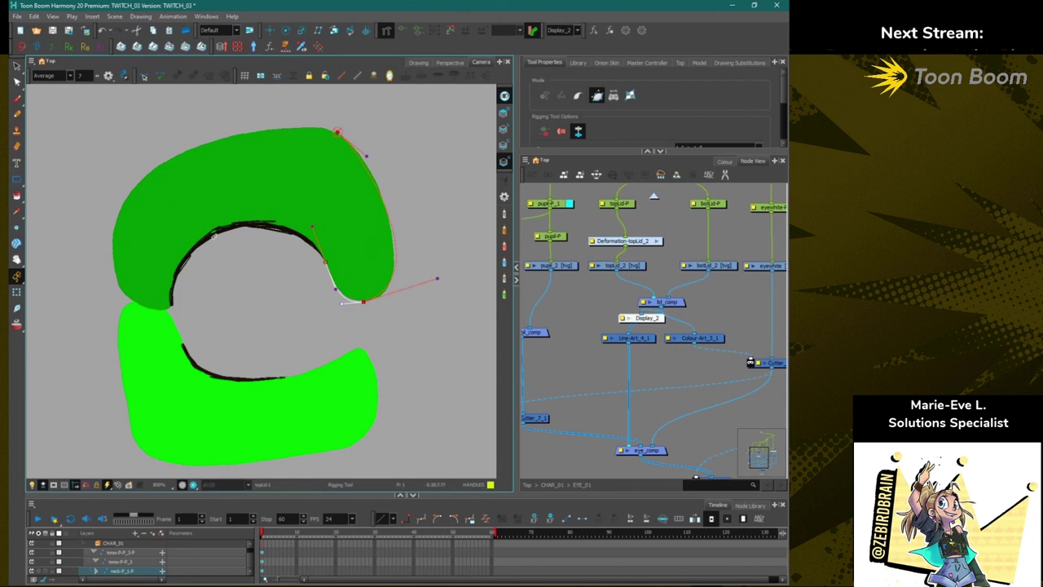
drag(223, 231, 258, 217)
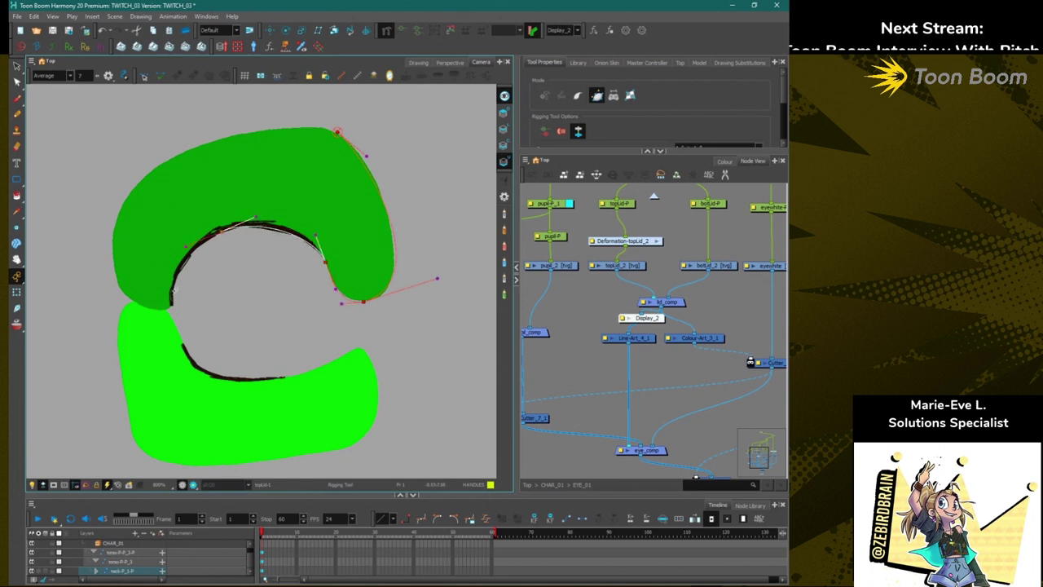
drag(172, 309, 177, 257)
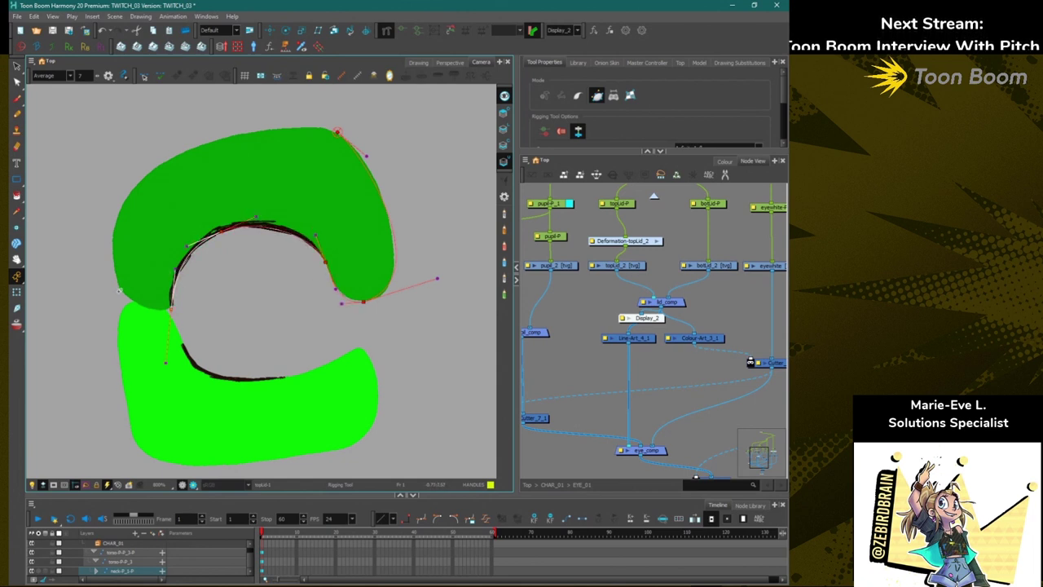
drag(133, 309, 132, 306)
drag(167, 363, 132, 317)
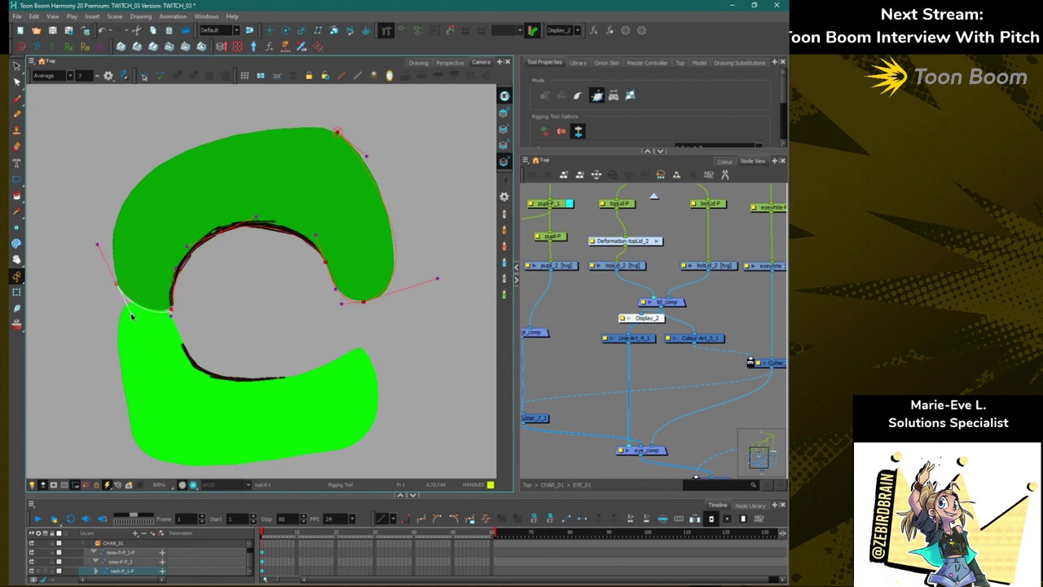
Close the top lid's envelope at its starting point and bend the last curve along the lid's upper edge.
drag(337, 132, 138, 85)
drag(98, 244, 99, 225)
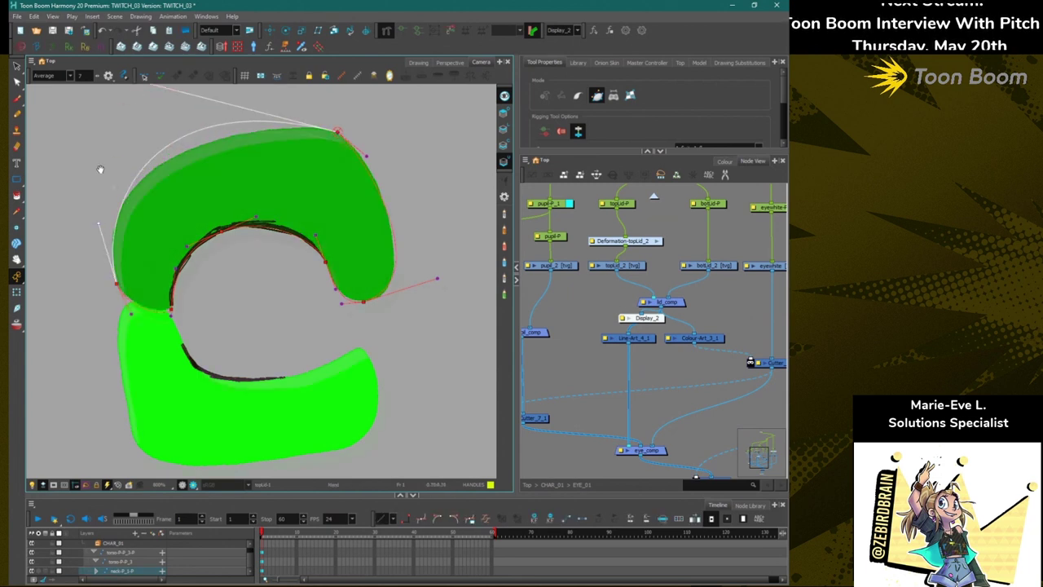
drag(101, 168, 126, 197)
drag(163, 114, 162, 124)
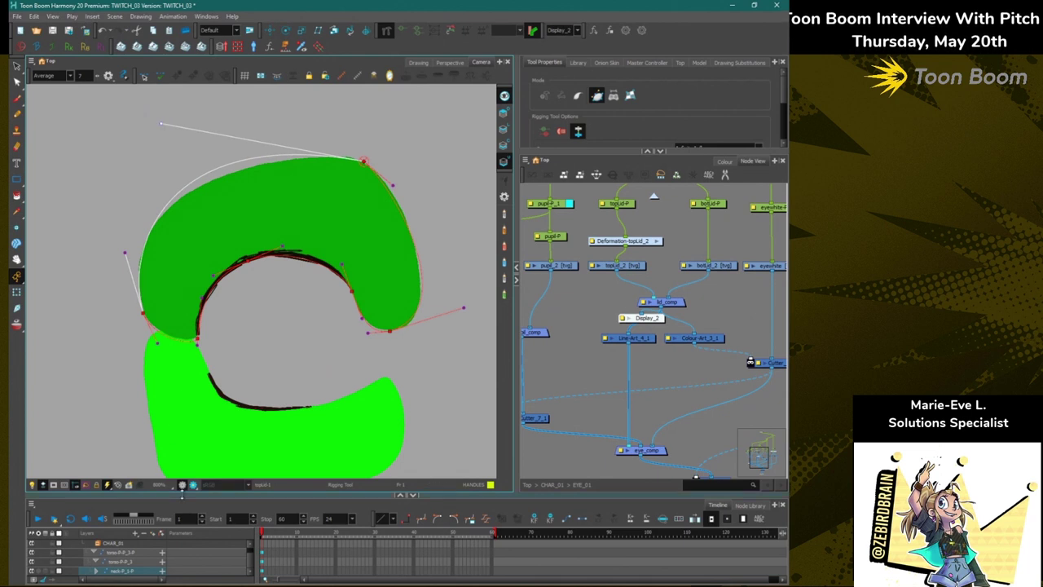
Test the top lid's envelope with the Transform tool by pulling its lash-line points down, and undo the test poses.
click(16, 292)
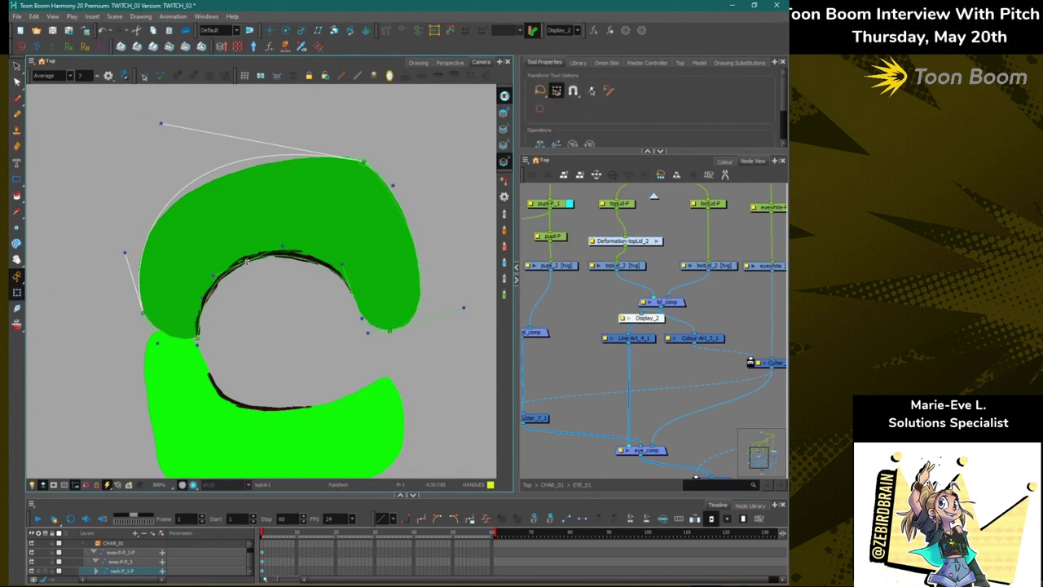
drag(247, 261, 265, 307)
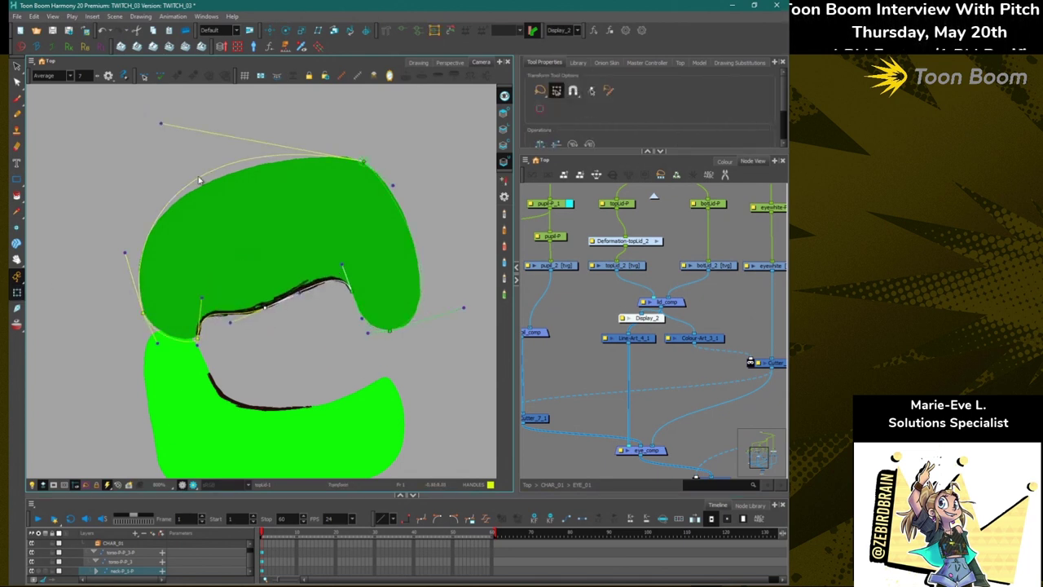
key(ctrl+z)
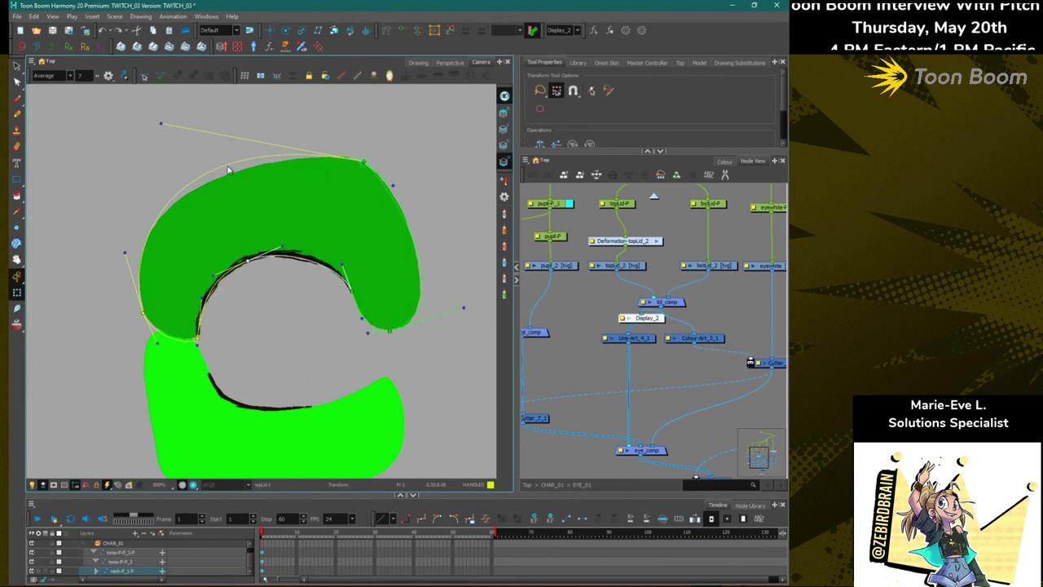
drag(249, 259, 260, 323)
drag(200, 303, 227, 337)
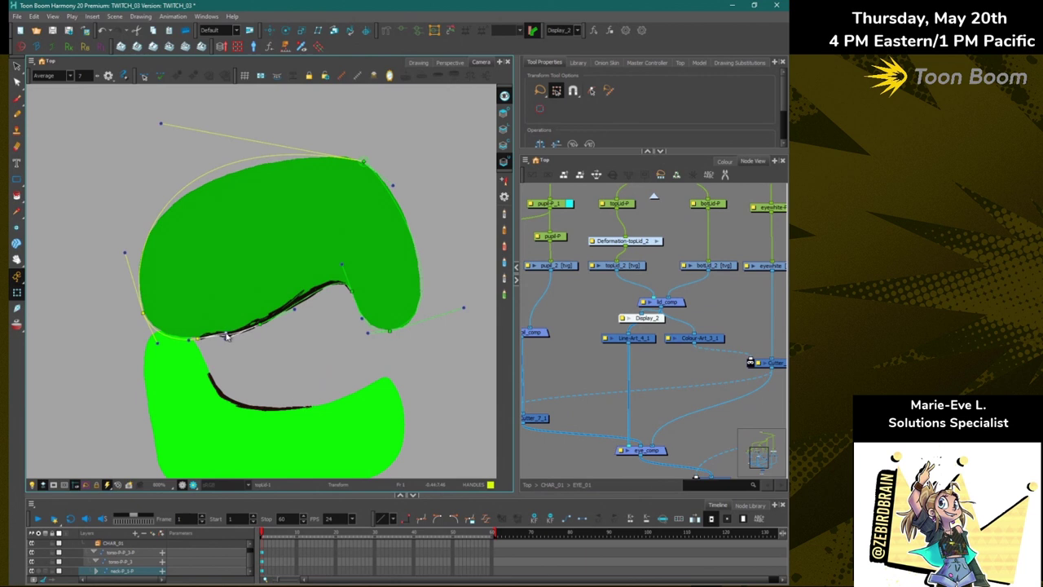
key(ctrl+z)
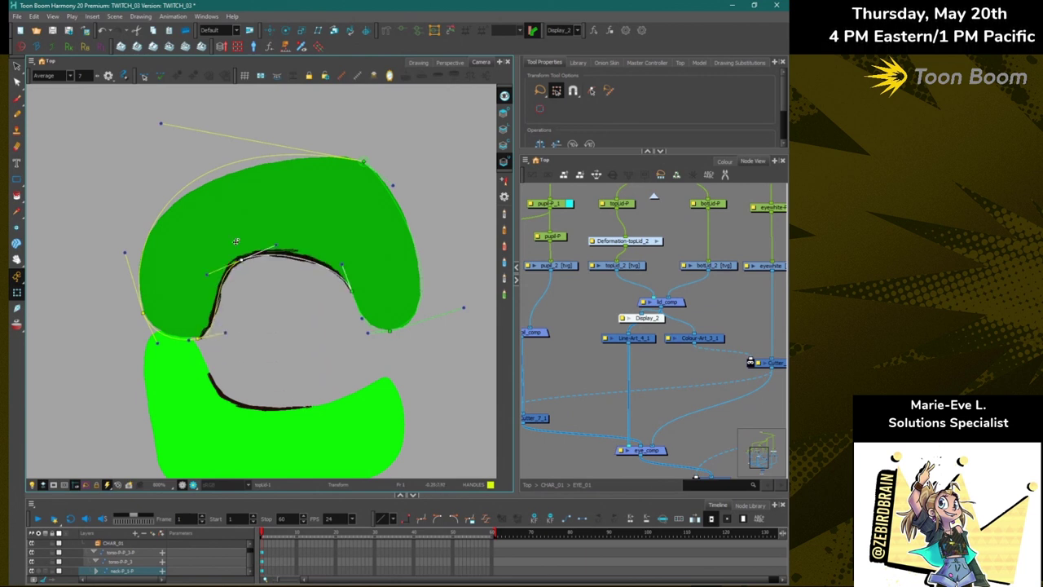
key(ctrl+shift+z)
key(ctrl+z)
key(ctrl+z)
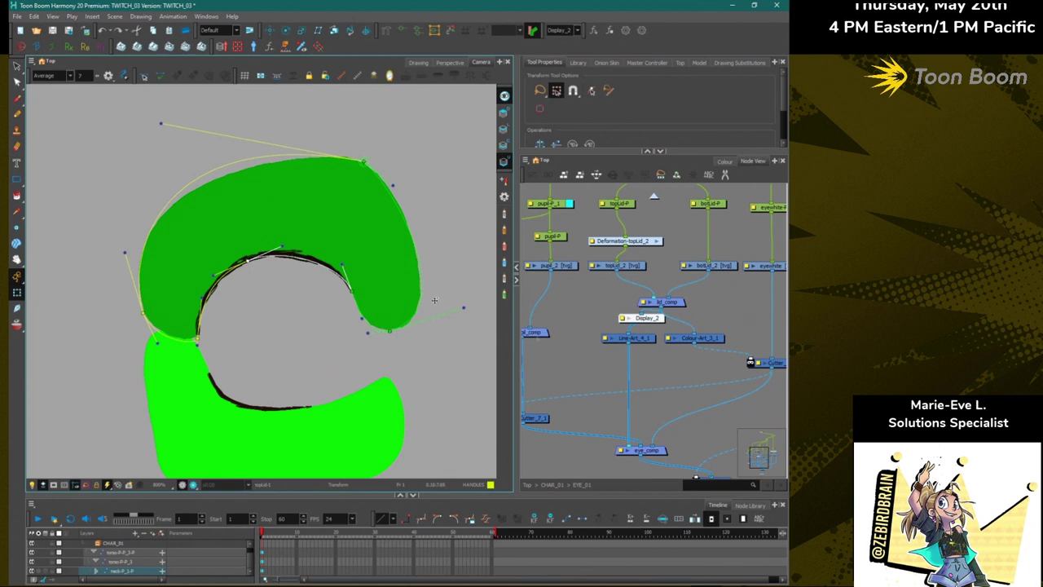
Delete the curve node between Curve_1 and Curve_3 in the Deformation-topLid_2 group, select Curve_3 and undo the test adjustment of its handle.
key(o)
key(Delete)
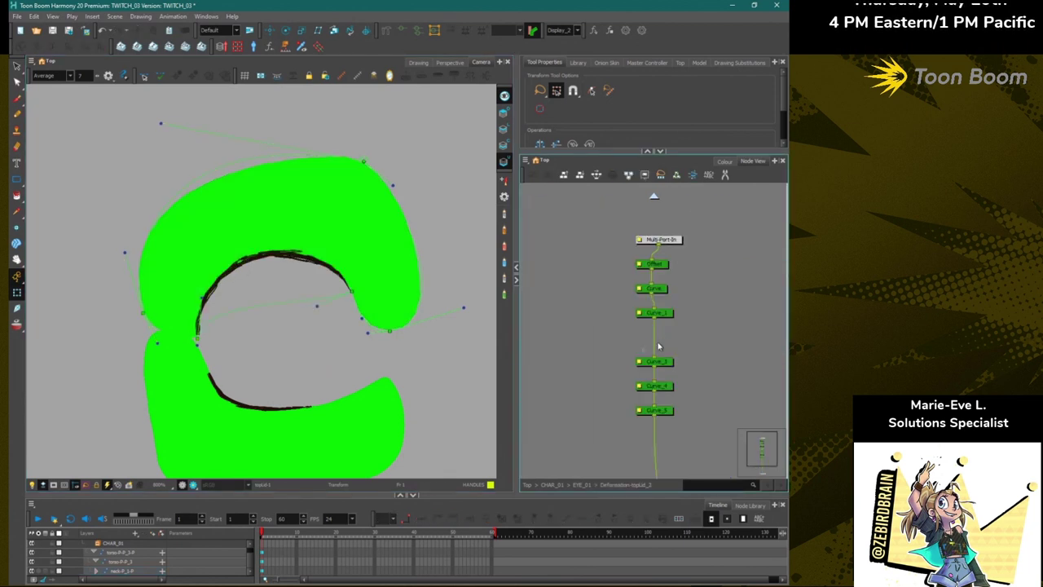
click(656, 361)
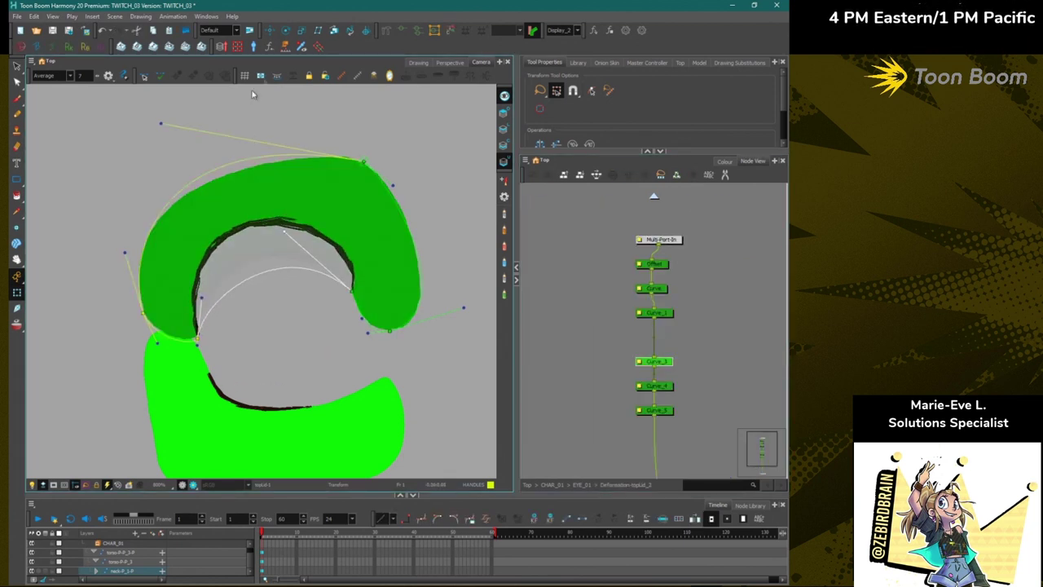
key(ctrl+z)
Reshape the remaining curve's resting handles with the Rigging tool so that it follows the top lid's lash line.
click(386, 31)
drag(318, 309, 280, 202)
drag(201, 299, 190, 342)
Test the single lash-line curve by pulling its inner handle down with the Transform tool, and undo it.
click(17, 293)
drag(280, 204, 297, 308)
key(ctrl+z)
key(ctrl+z)
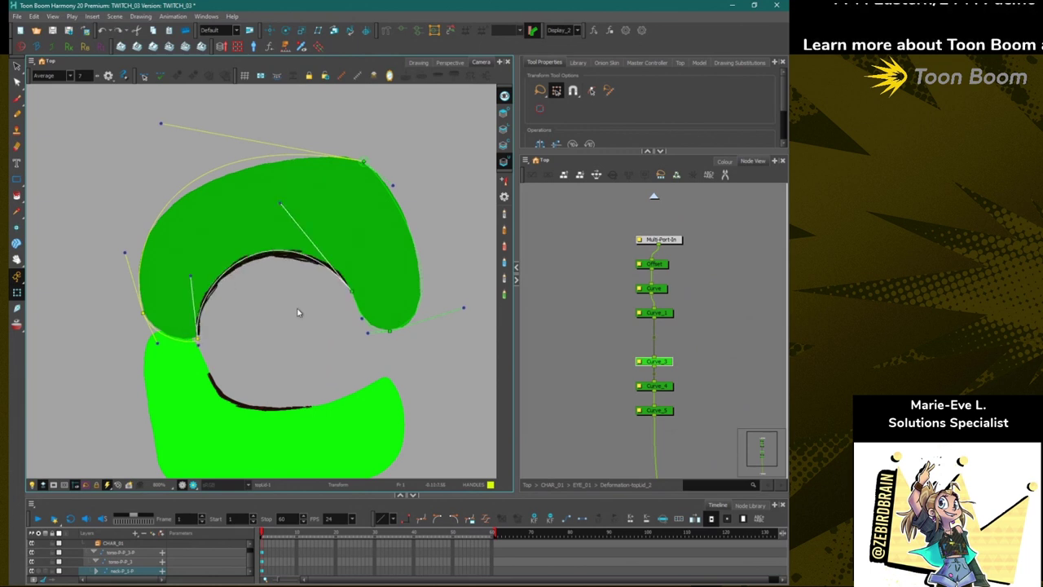
Return to the EYE_01 group, select the botLid_2 drawing and activate the Rigging tool for its deformer.
drag(158, 375, 152, 307)
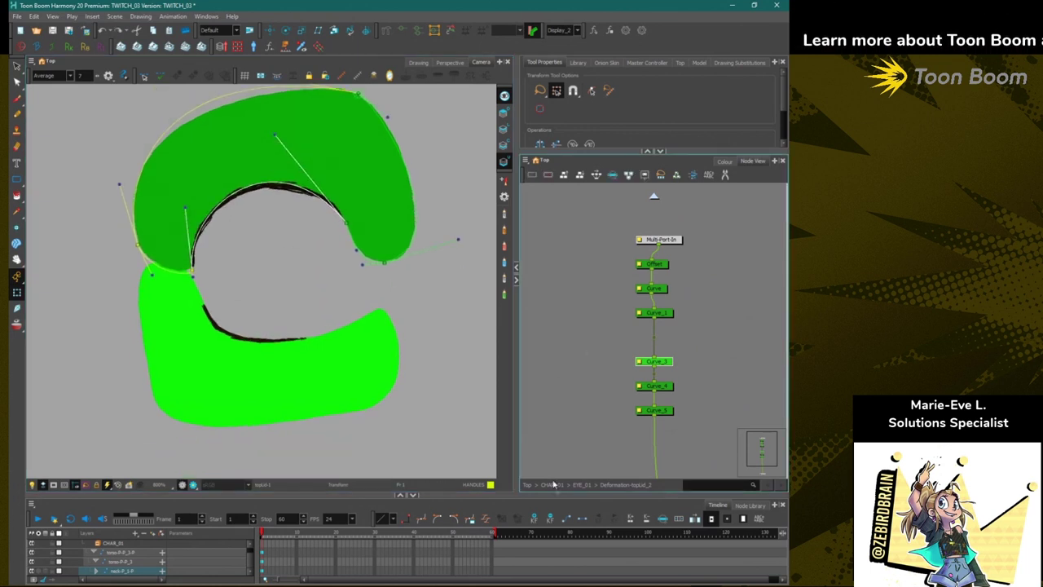
click(580, 484)
click(738, 361)
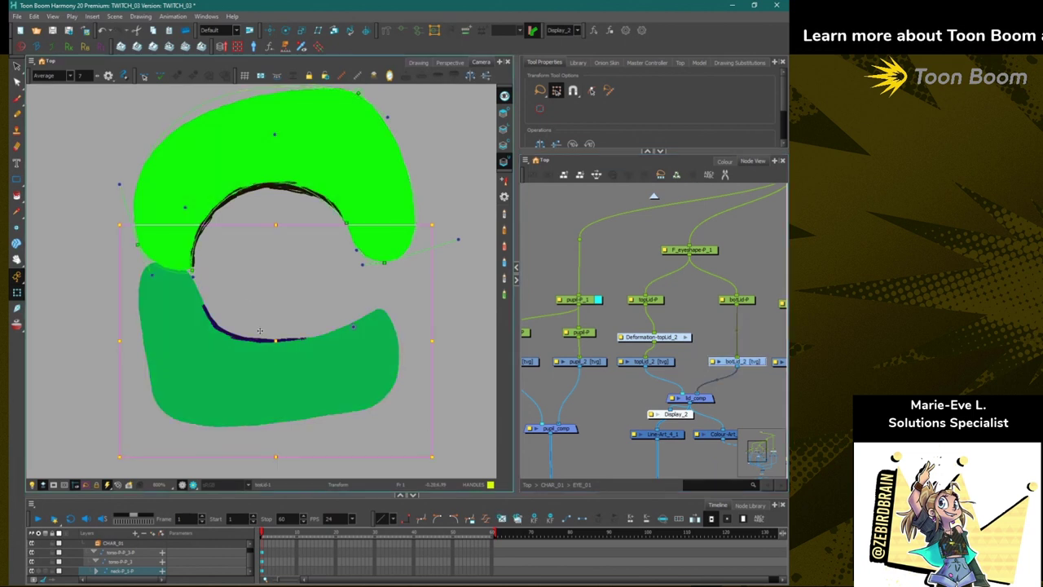
click(270, 31)
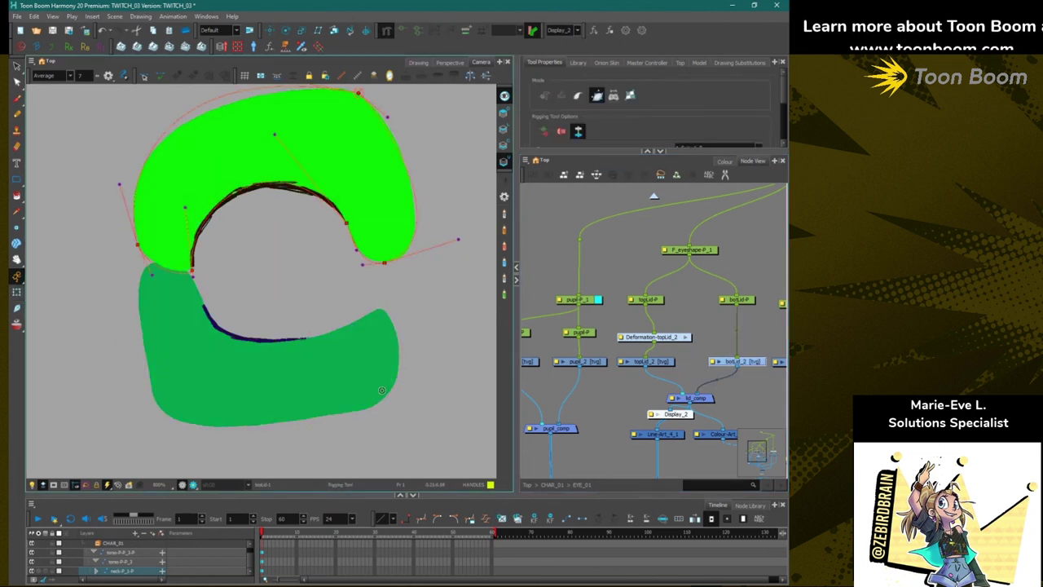
Trace the bottom lid's envelope from its upper inner tip along the lower edge to the lower outer corner, shaping the handles.
click(402, 339)
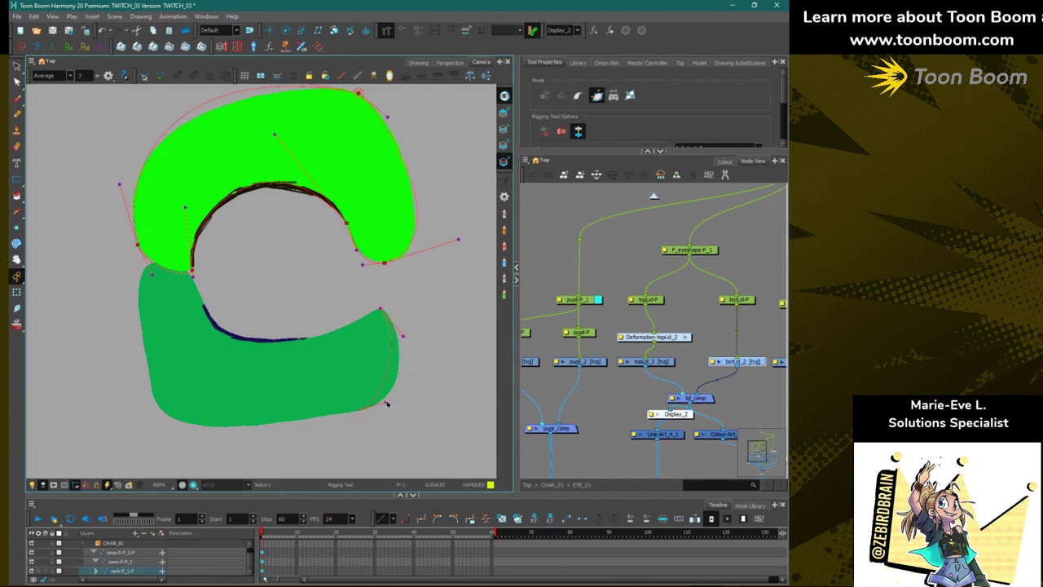
click(357, 410)
click(180, 421)
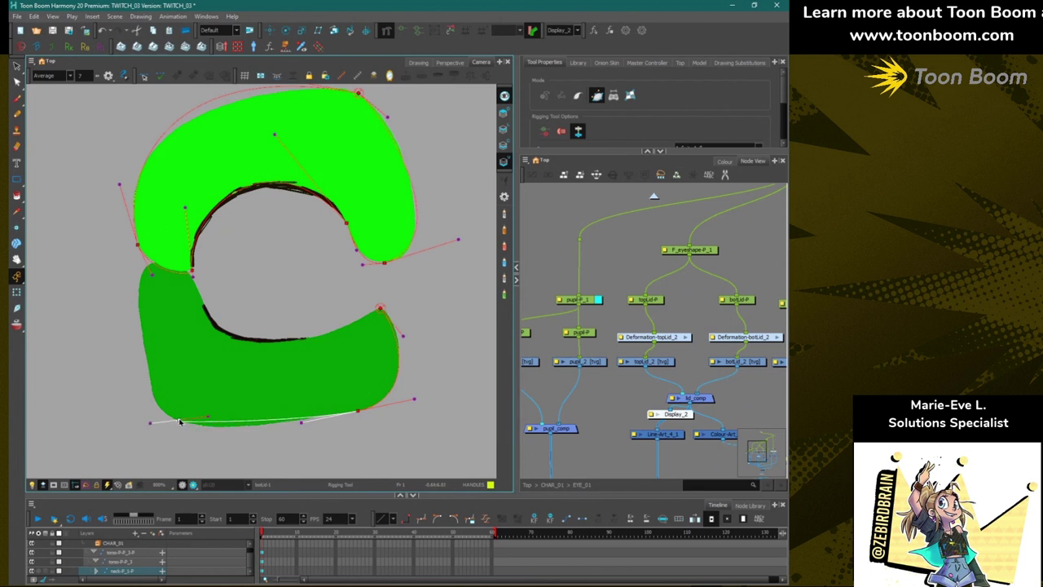
drag(176, 419, 219, 440)
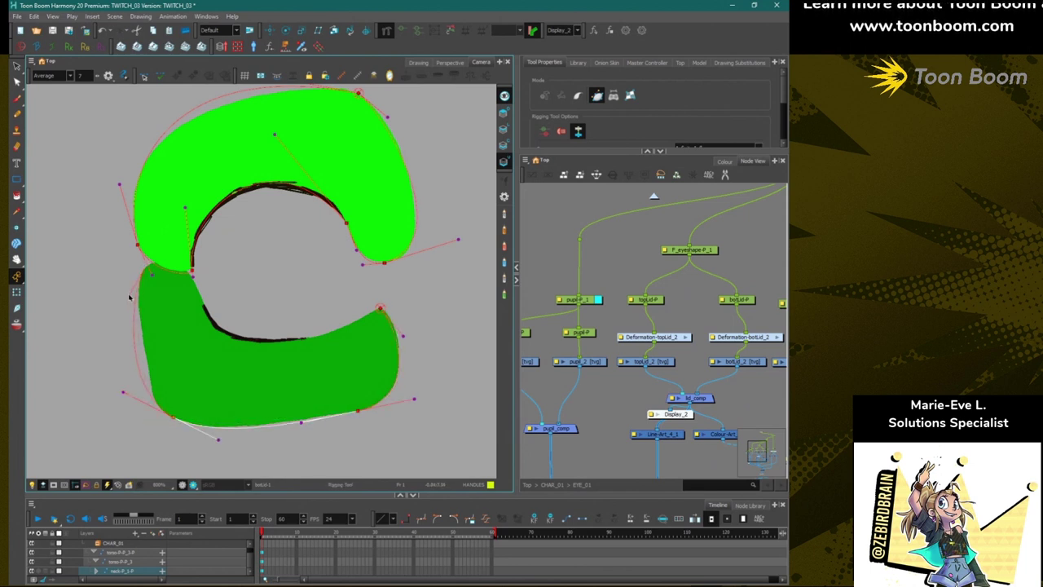
Continue the bottom lid's envelope up its outer side to where the lids meet and onto the start of the lash line.
drag(165, 262, 118, 244)
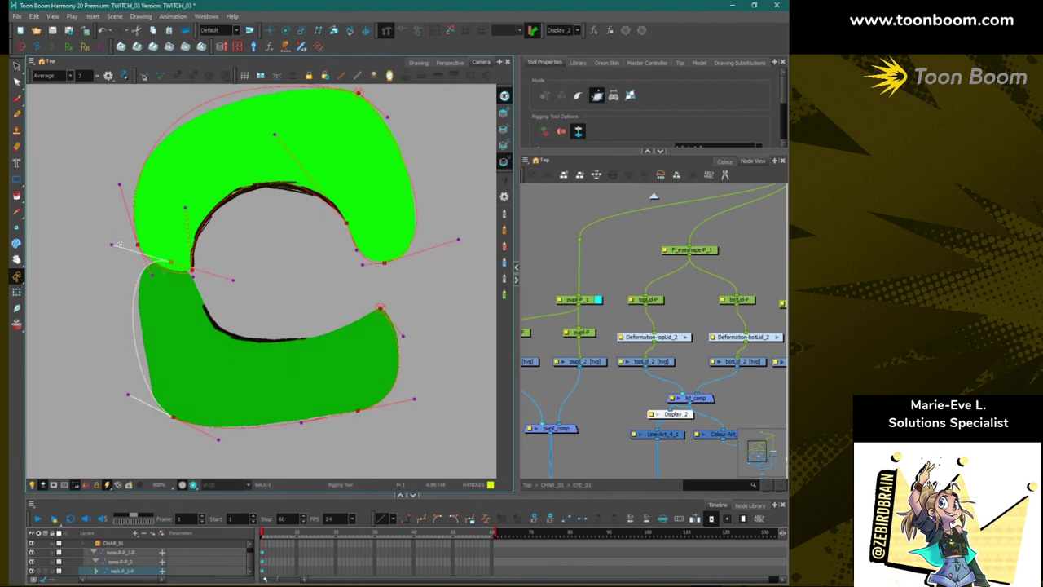
click(192, 271)
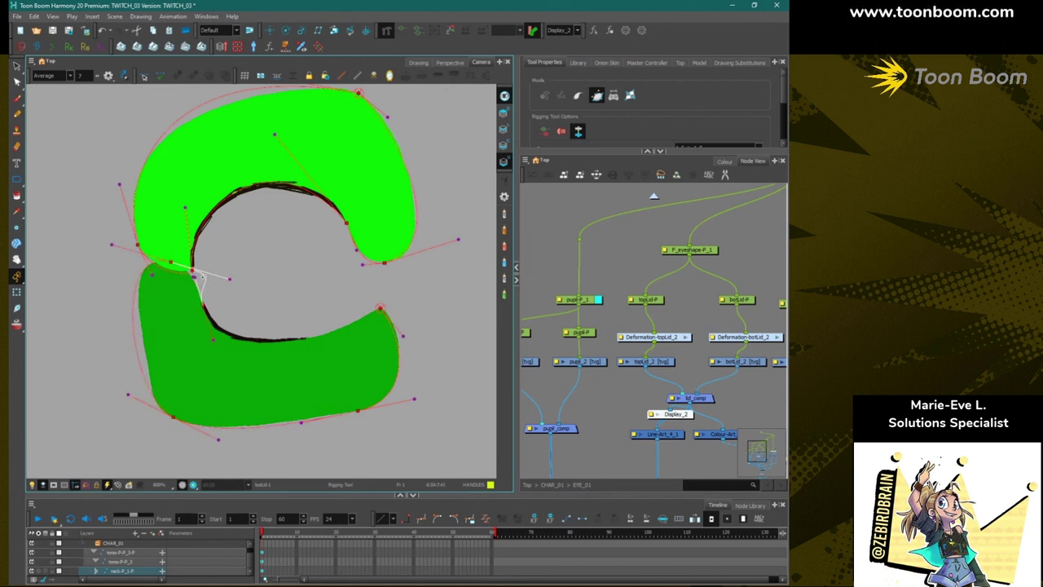
drag(229, 278, 191, 268)
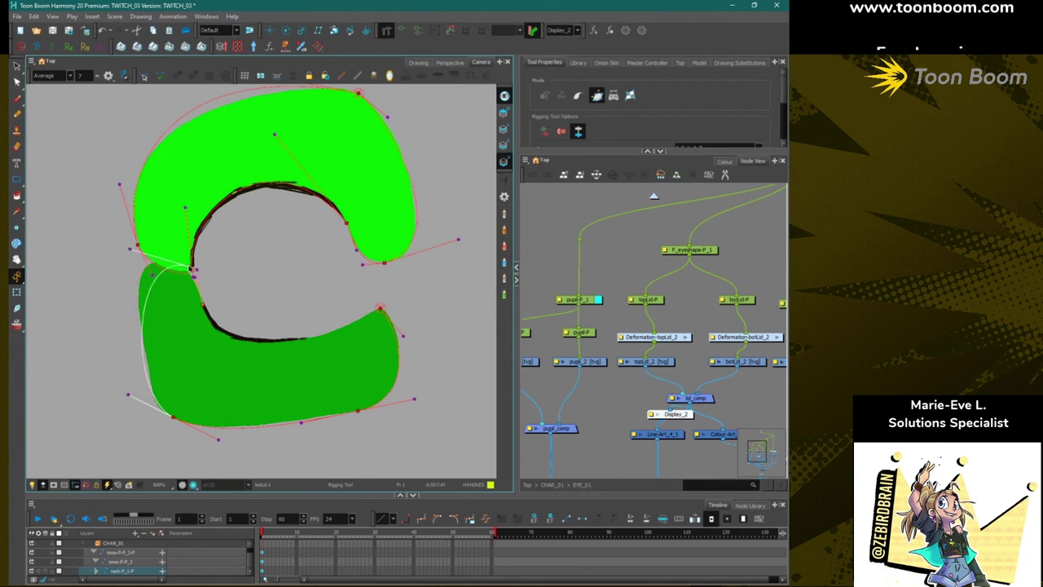
click(196, 273)
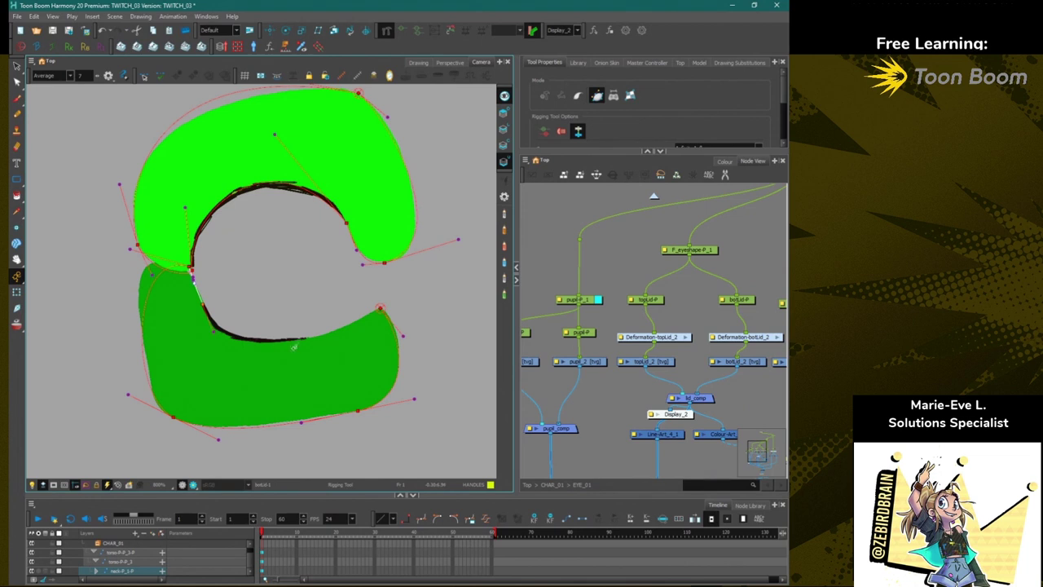
Set an envelope point at the inner end of the bottom lash line and close the envelope at the inner tip, adjusting the last curve.
drag(305, 338, 224, 341)
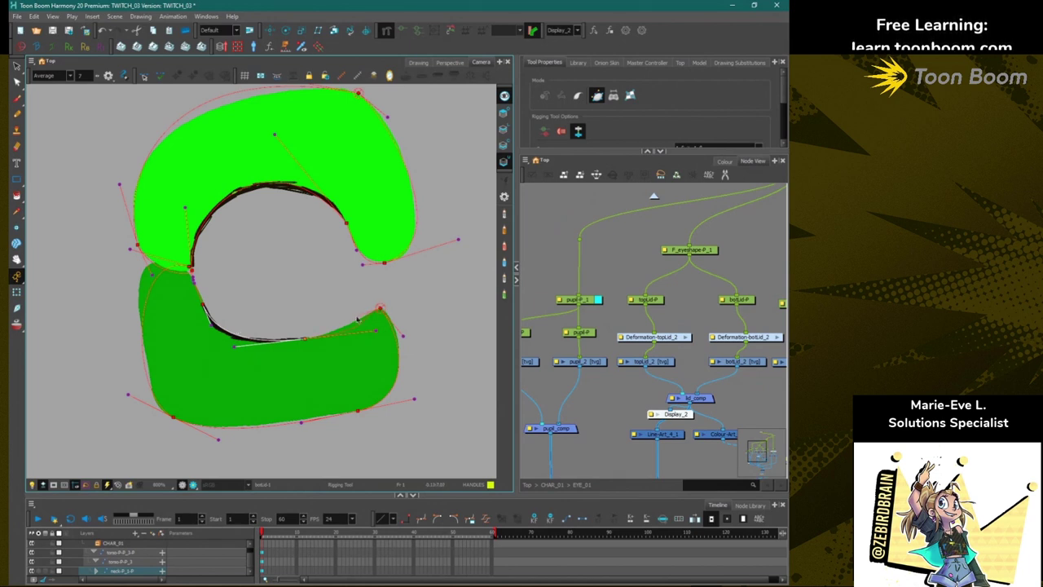
click(376, 339)
drag(376, 331, 343, 333)
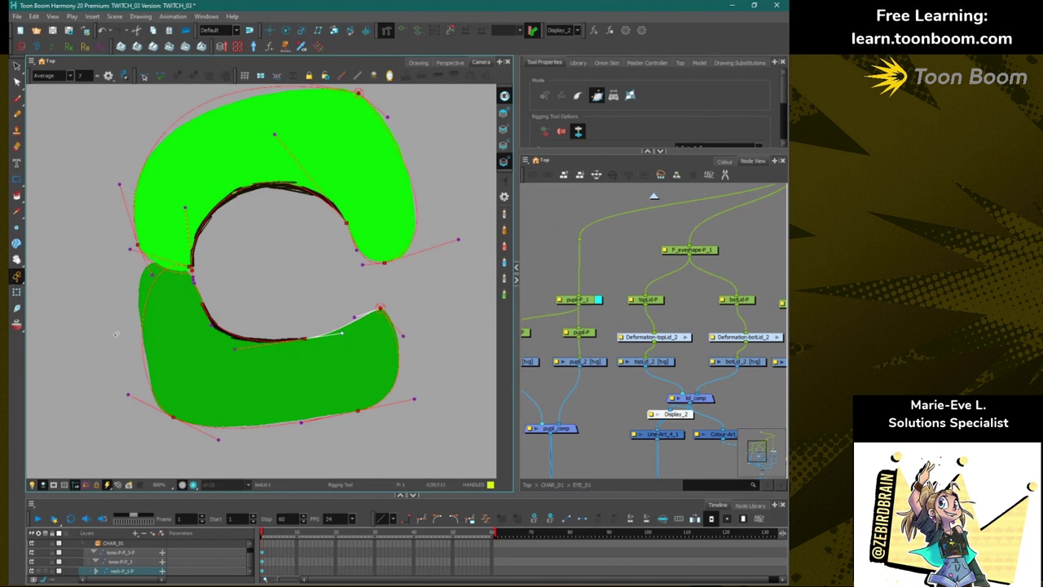
Select the eyewhite drawing in the EYE_01 group for rigging.
drag(746, 385, 573, 366)
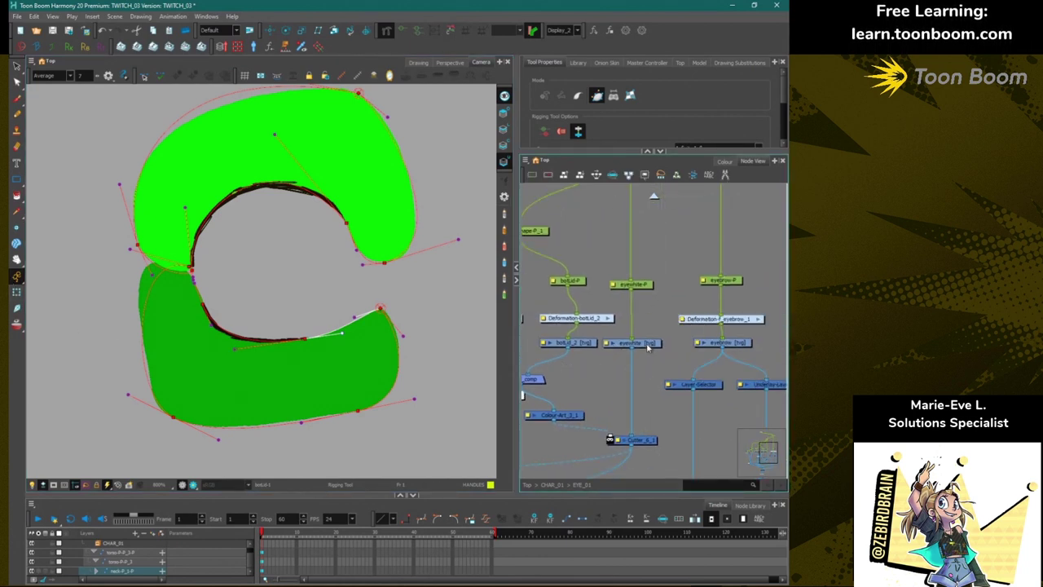
click(648, 346)
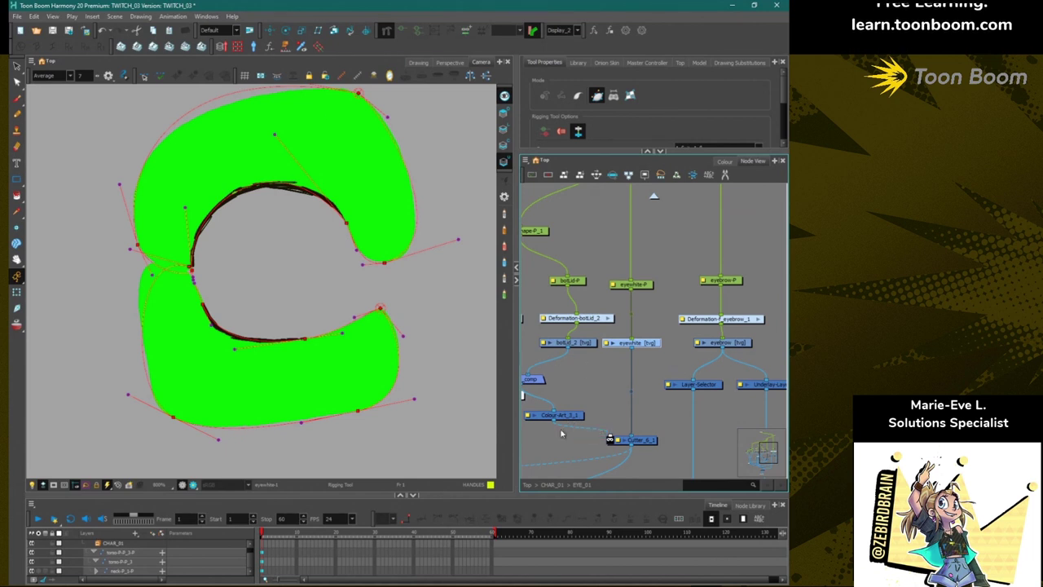
Preview the eyewhite drawing through the display node, select the drawing and open the Envelope Creator for it.
drag(526, 395, 673, 369)
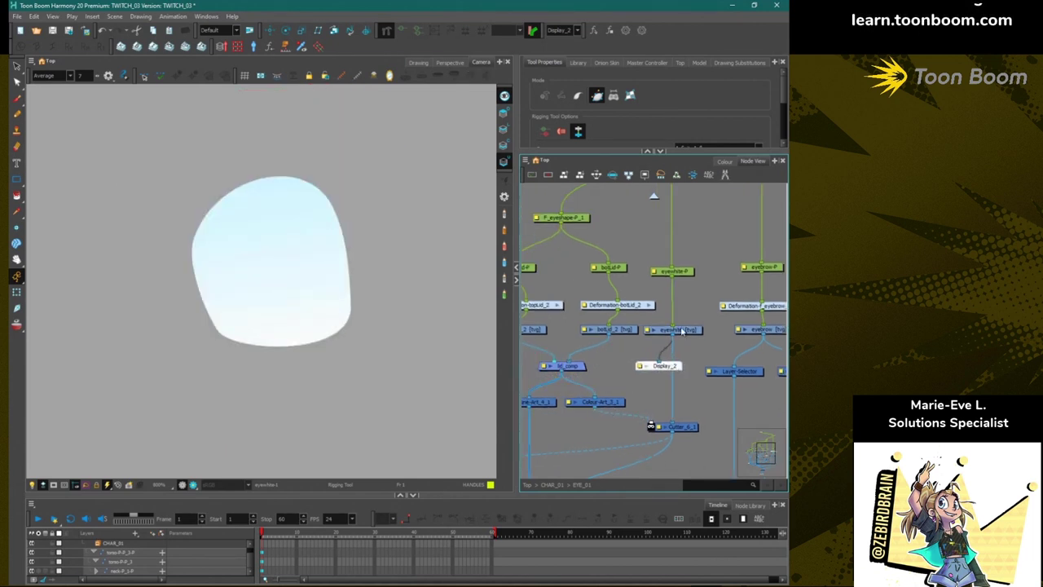
click(681, 330)
click(178, 18)
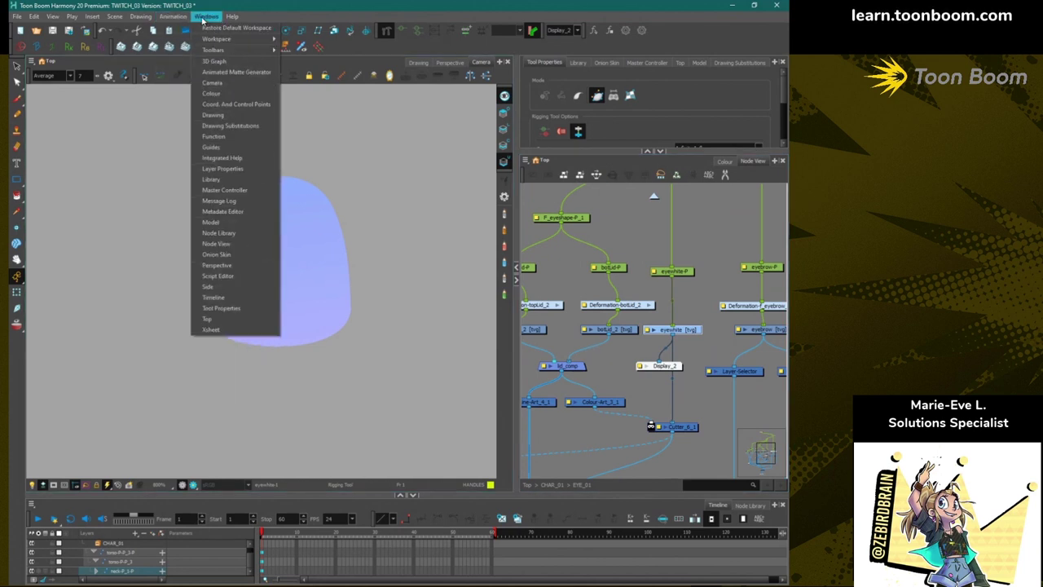
mouse_move(140, 16)
mouse_move(174, 16)
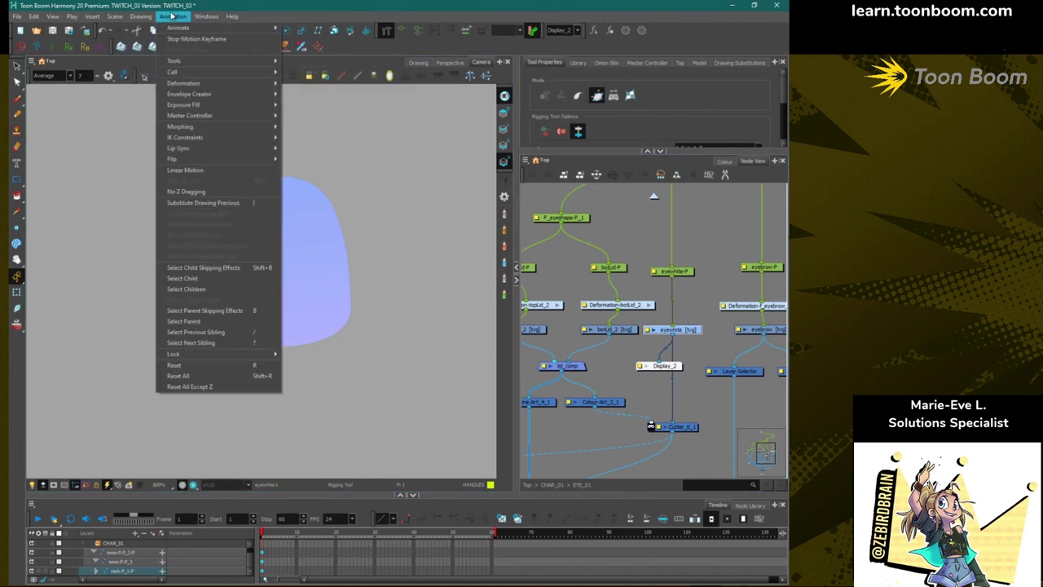
mouse_move(194, 94)
click(298, 91)
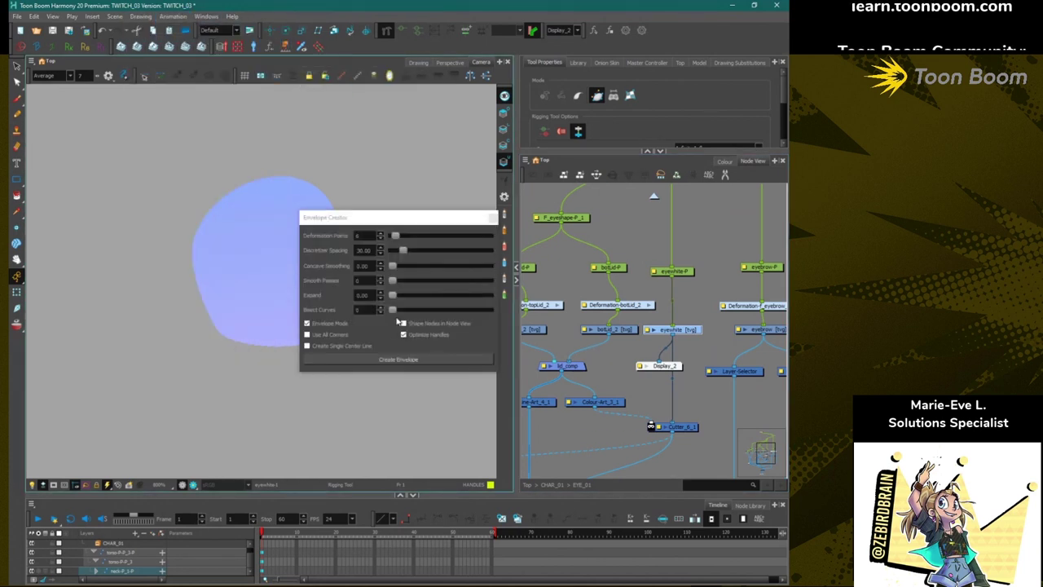
Create an envelope deformation with 4 deformation points on the eyewhite drawing and close the Envelope Creator.
click(384, 243)
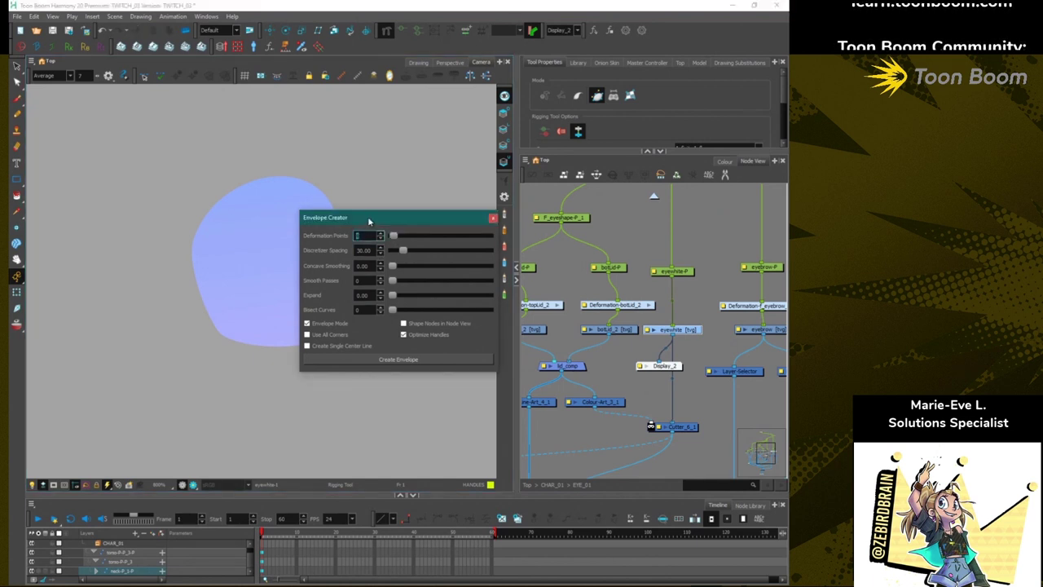
text(4)
drag(369, 221, 437, 264)
click(447, 409)
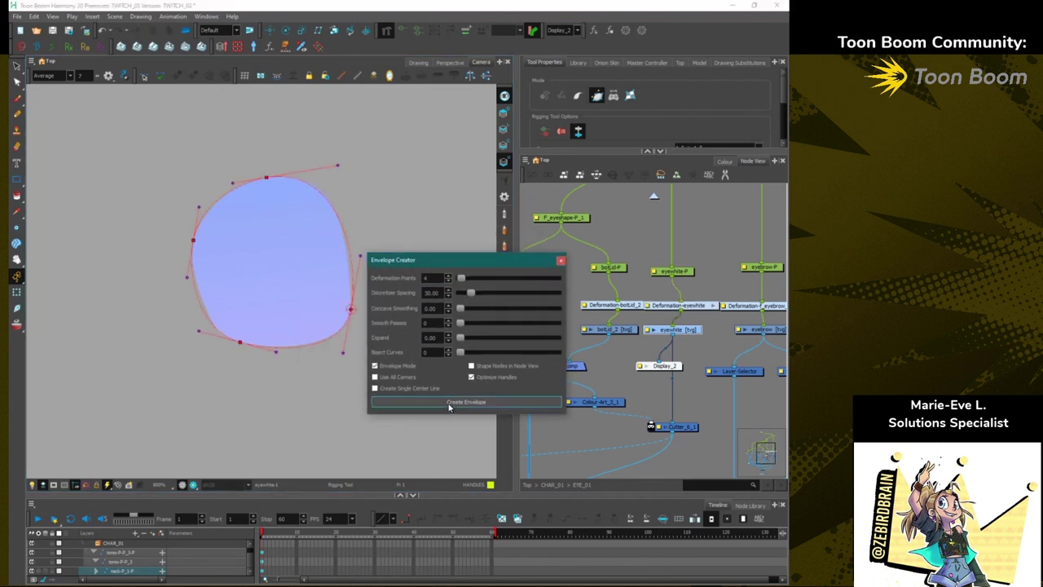
click(561, 261)
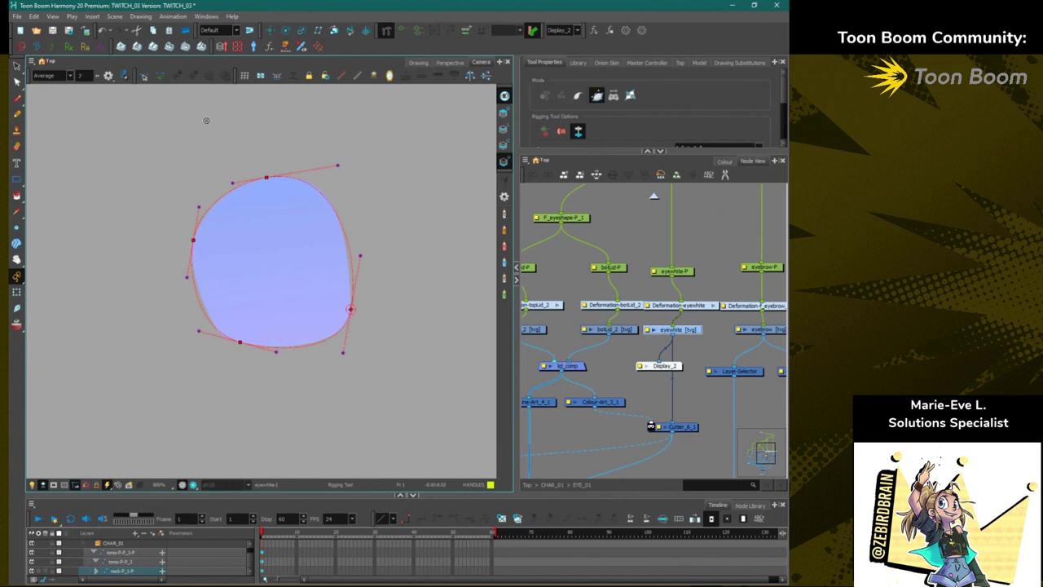
Move the eyewhite envelope's top point to the shape's upper-right corner and fit the adjoining curve handles to the outline.
drag(266, 177, 263, 145)
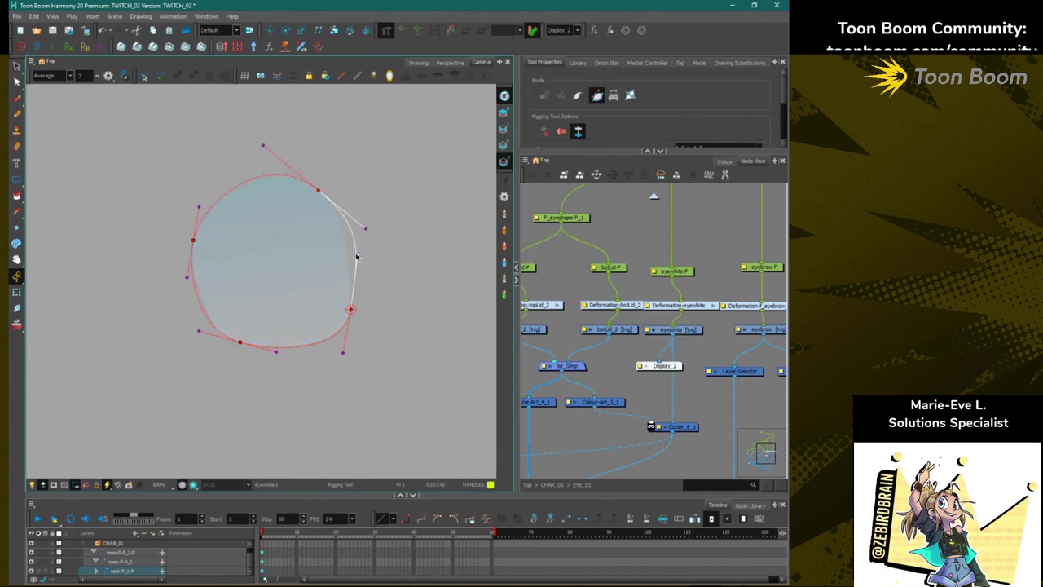
drag(360, 256, 348, 219)
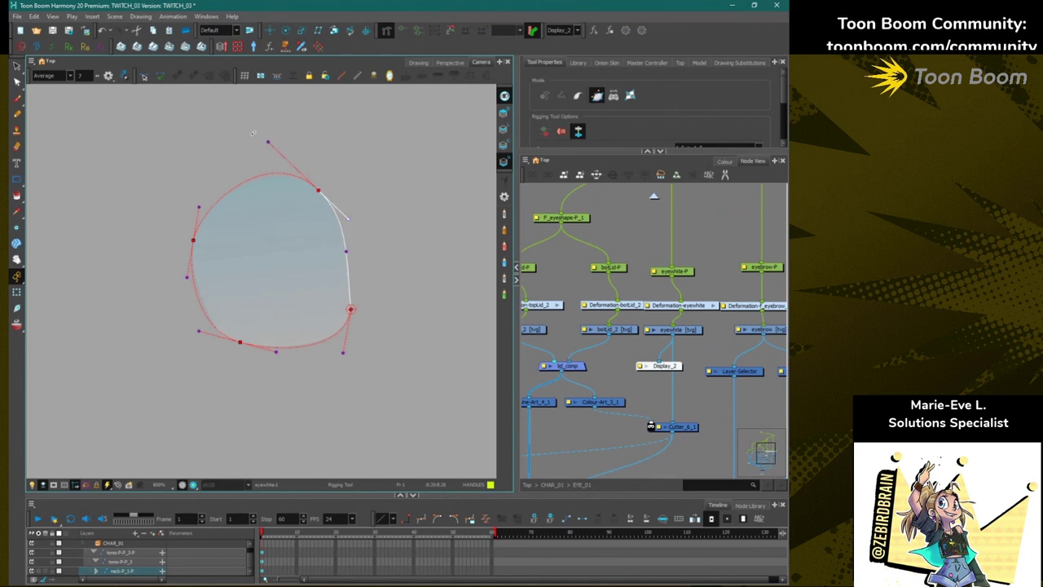
drag(267, 142, 268, 145)
Move the eyewhite envelope's bottom point to the shape's lower-left corner and fit its curve handles to the outline.
drag(199, 332, 203, 333)
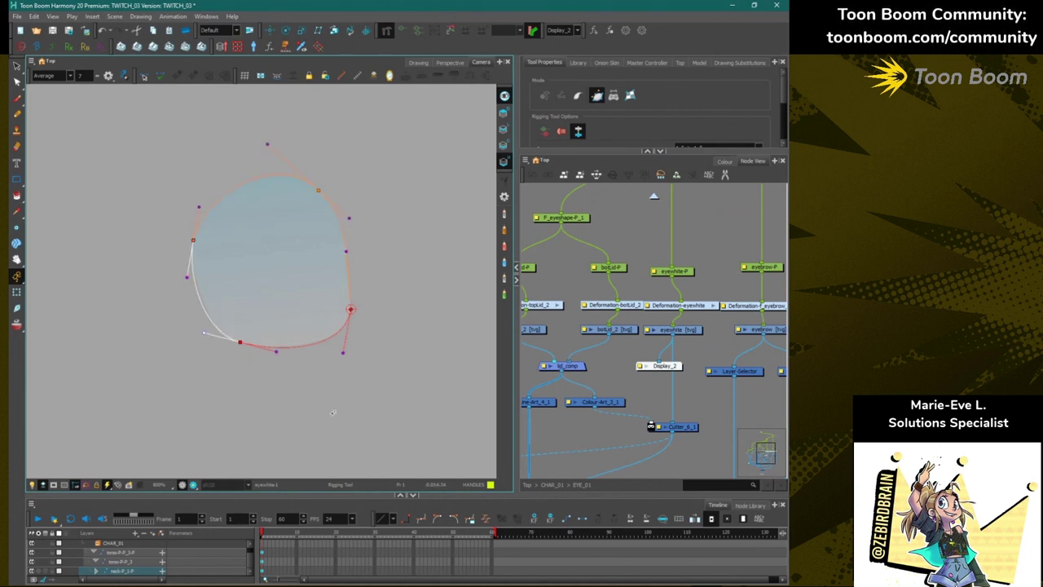
drag(238, 342, 220, 332)
drag(257, 342, 252, 356)
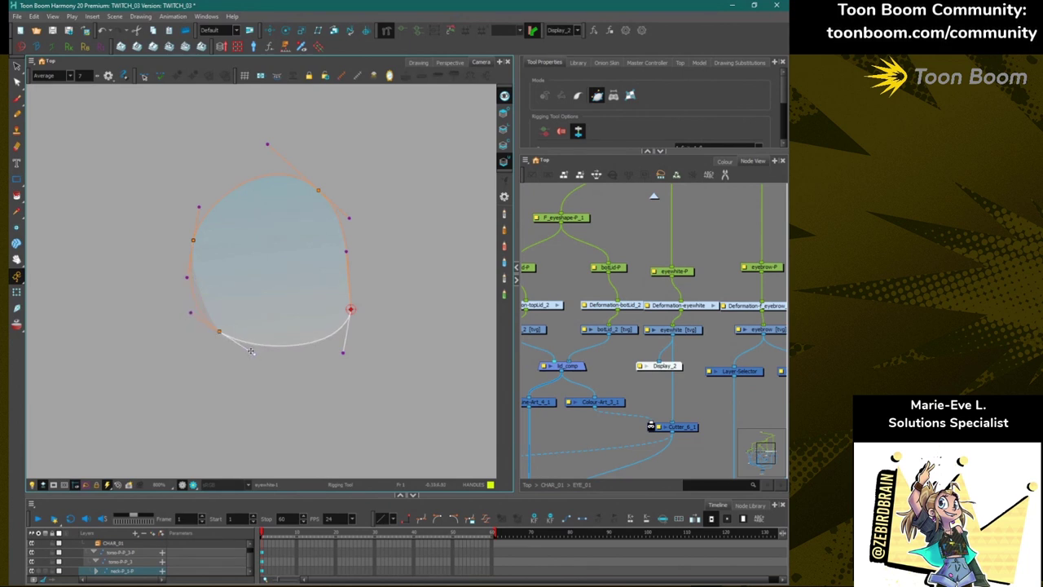
drag(189, 313, 208, 318)
click(243, 359)
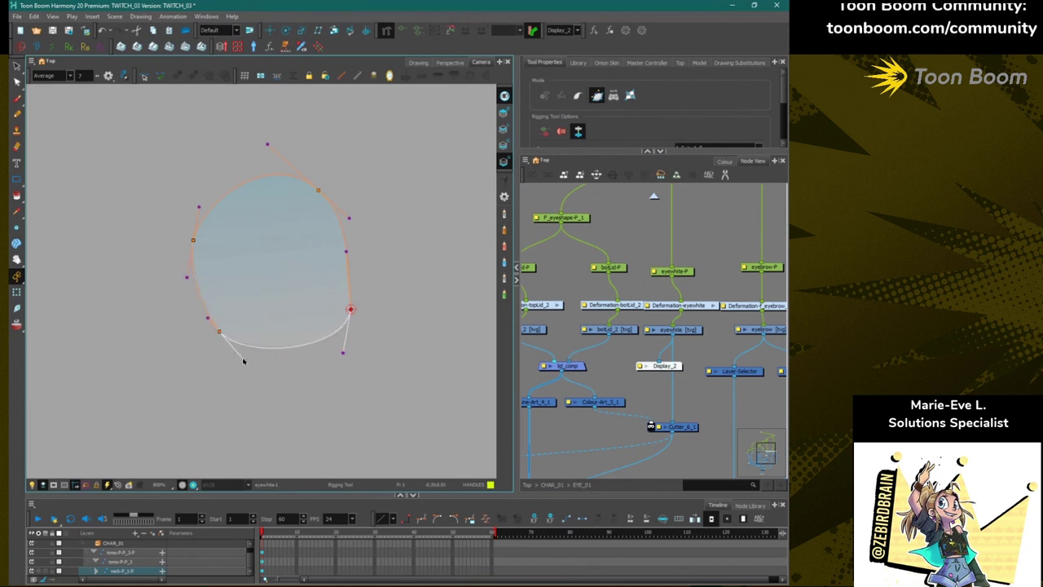
Preview the eyebrow drawing alone through the display node and inspect its deformation curve with the Rigging tool.
click(16, 308)
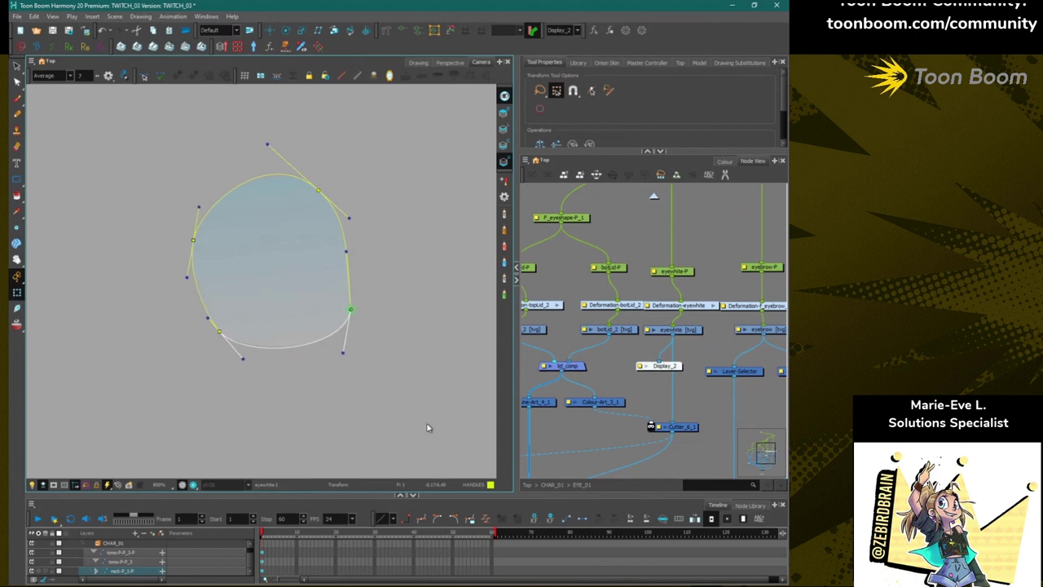
scroll(653, 407, down, 3)
click(719, 364)
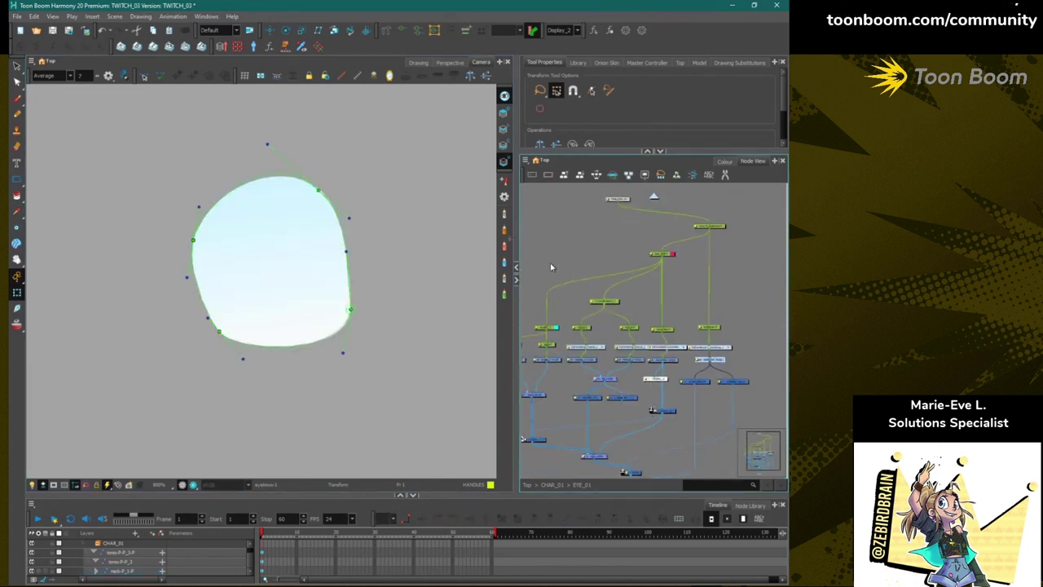
click(357, 77)
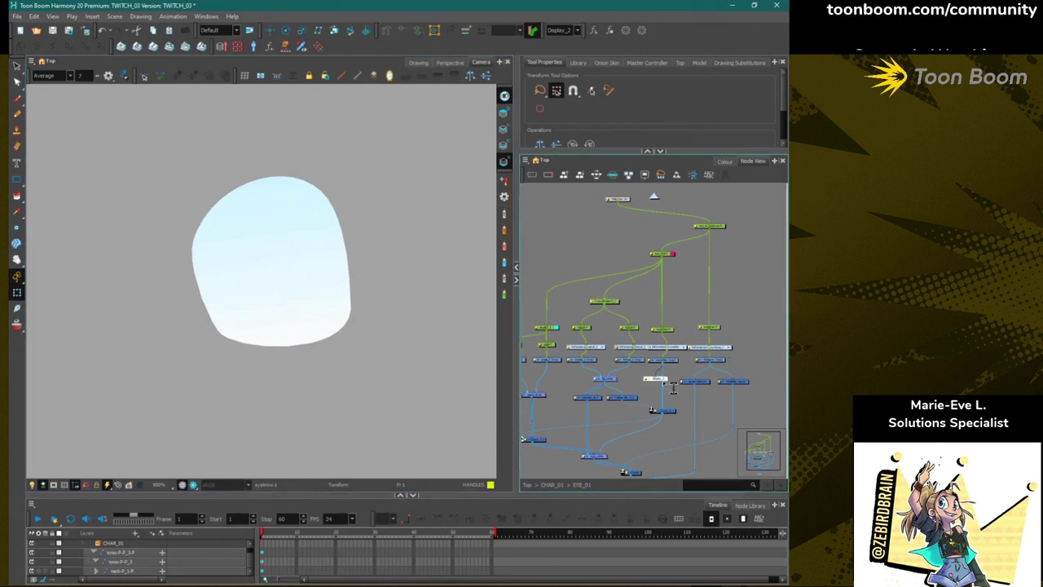
click(707, 380)
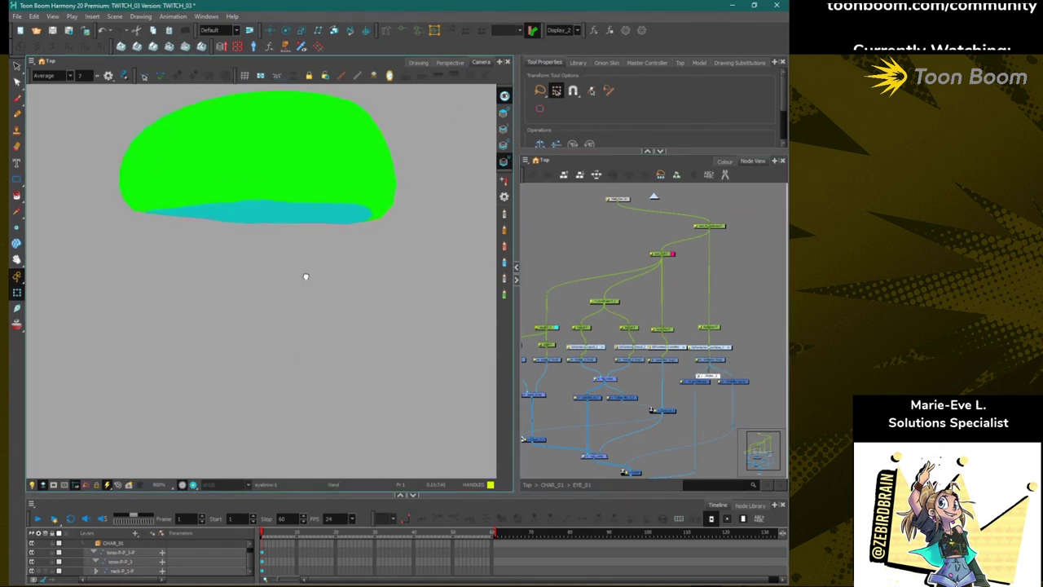
drag(305, 277, 330, 347)
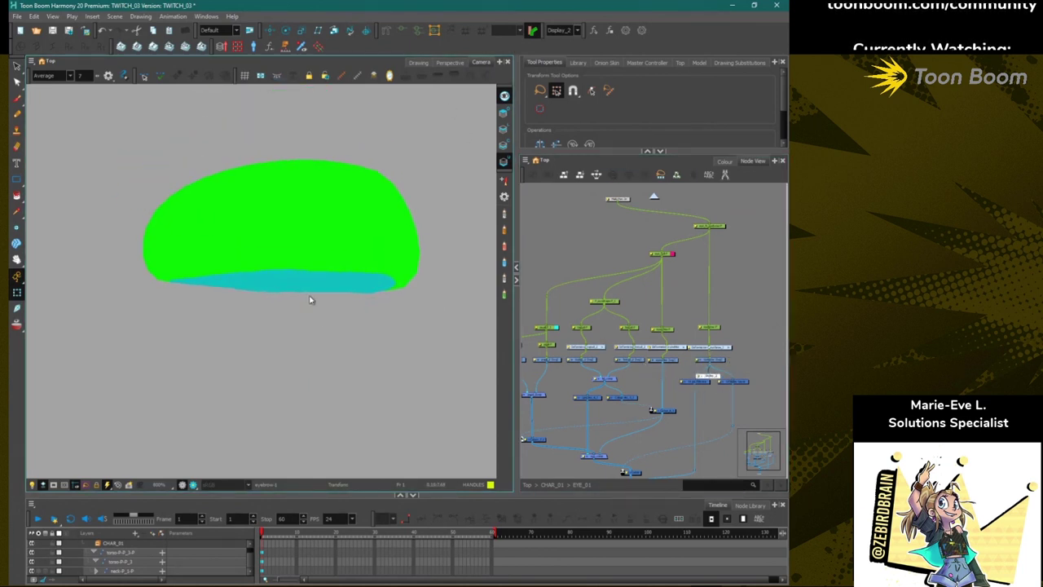
click(386, 31)
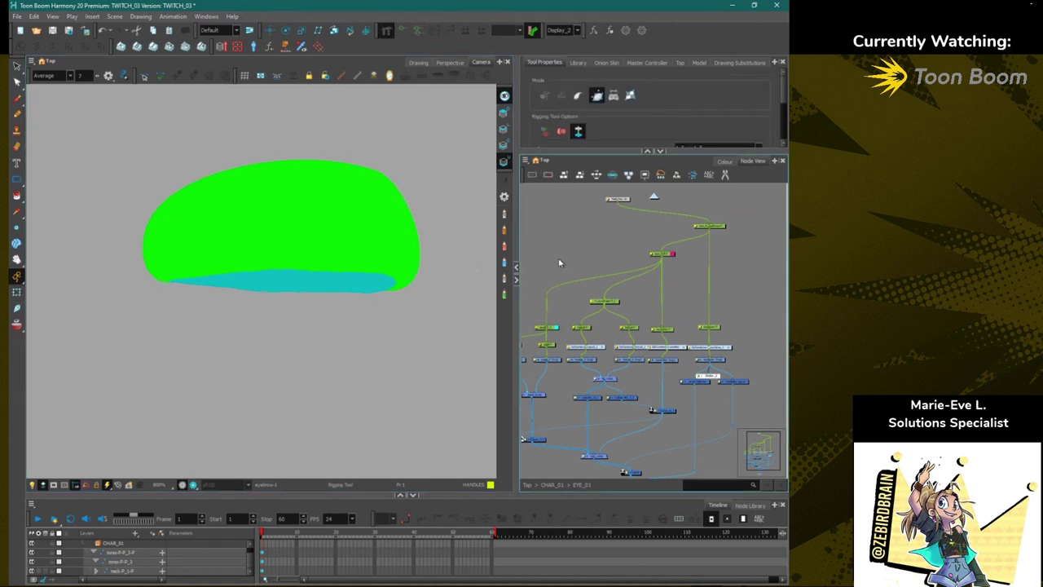
click(709, 360)
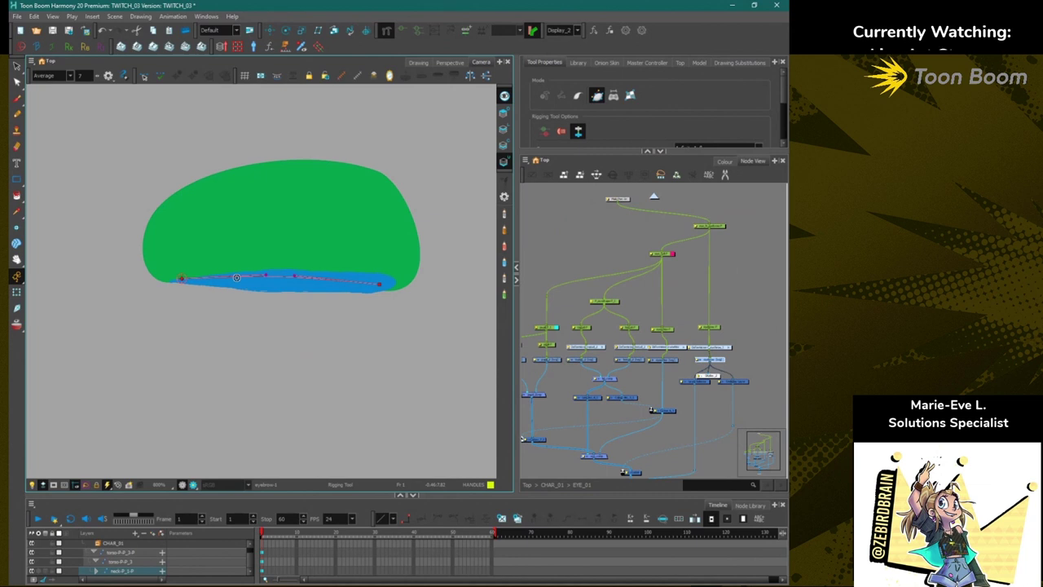
Delete the preview display node and go back up from the EYE_01 group to CHAR_01.
click(714, 378)
key(Delete)
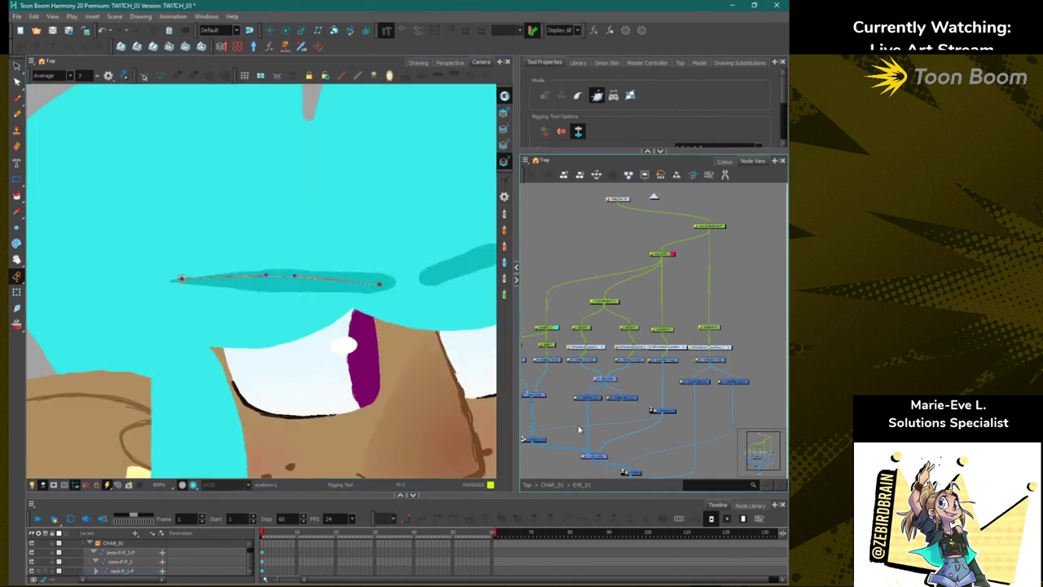
mouse_move(568, 418)
mouse_down()
mouse_move(637, 406)
mouse_move(607, 393)
mouse_move(553, 412)
mouse_up()
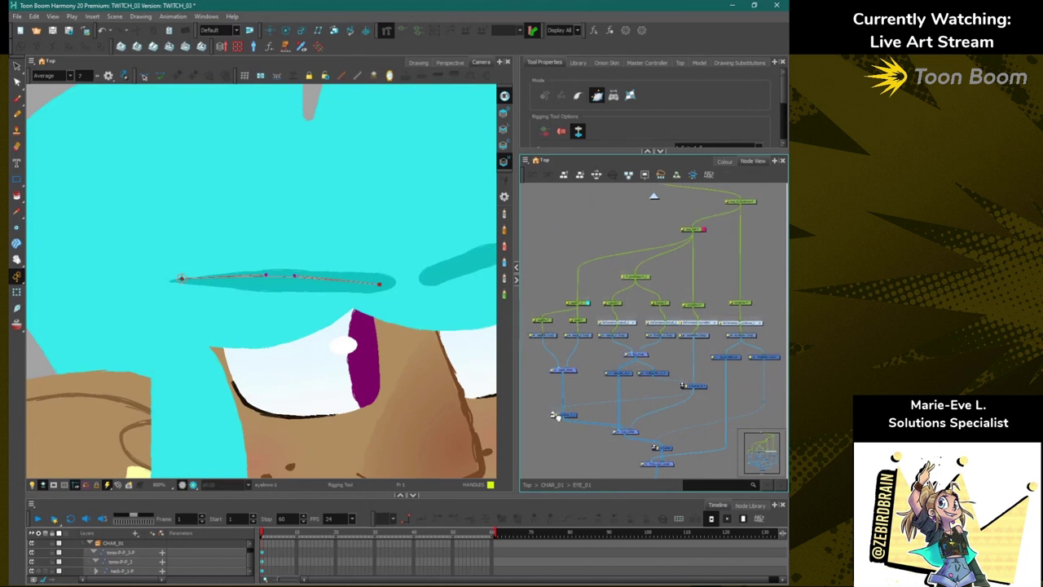
click(553, 485)
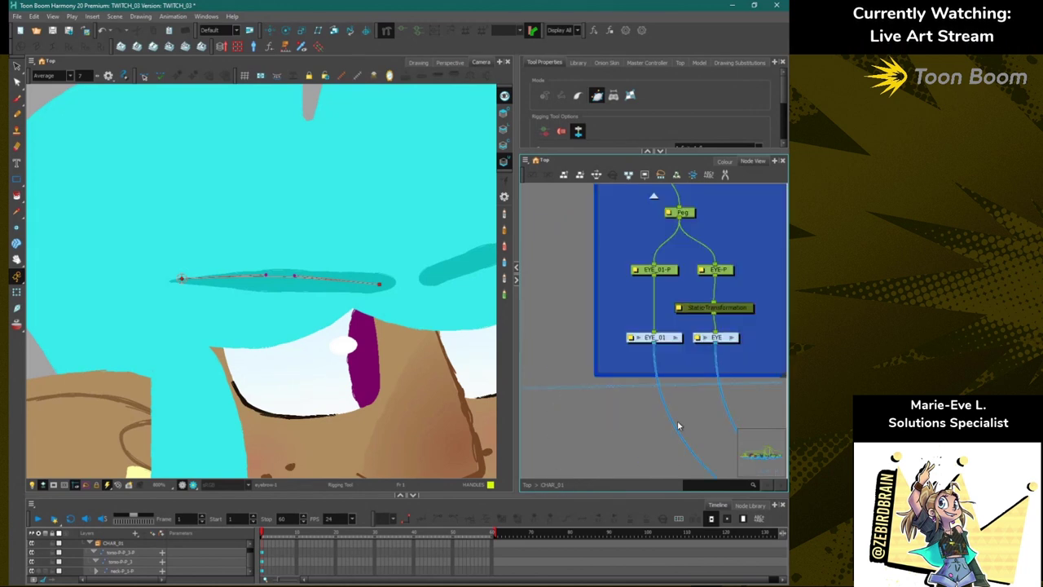
click(658, 338)
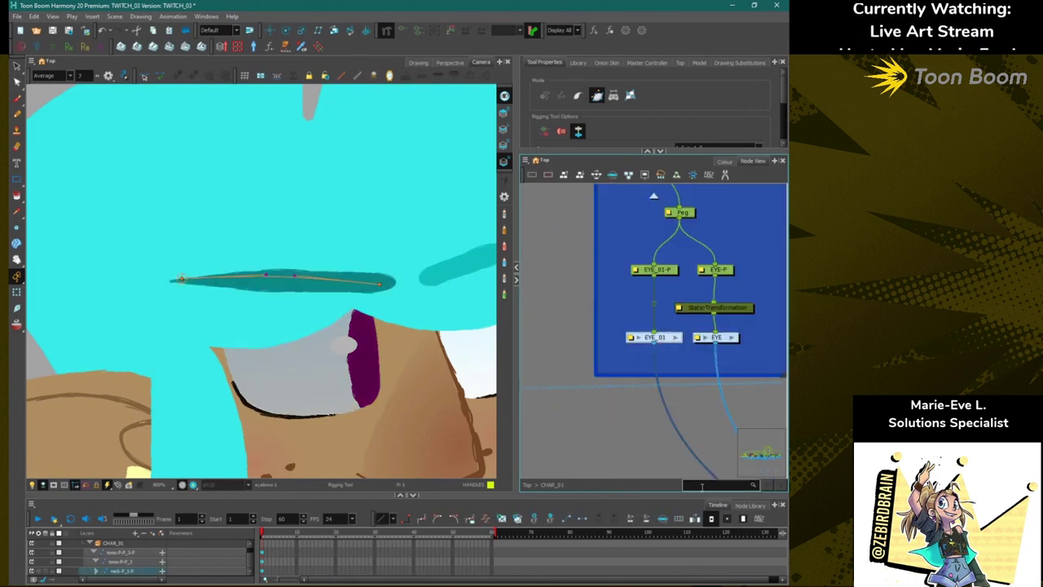
drag(601, 411, 564, 399)
scroll(564, 399, down, 1)
click(526, 161)
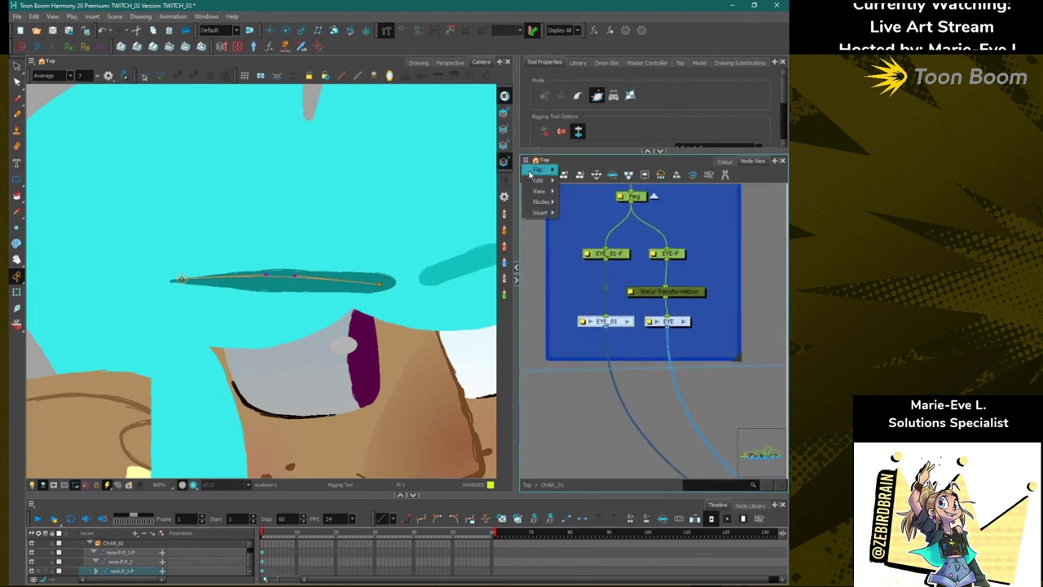
mouse_move(538, 209)
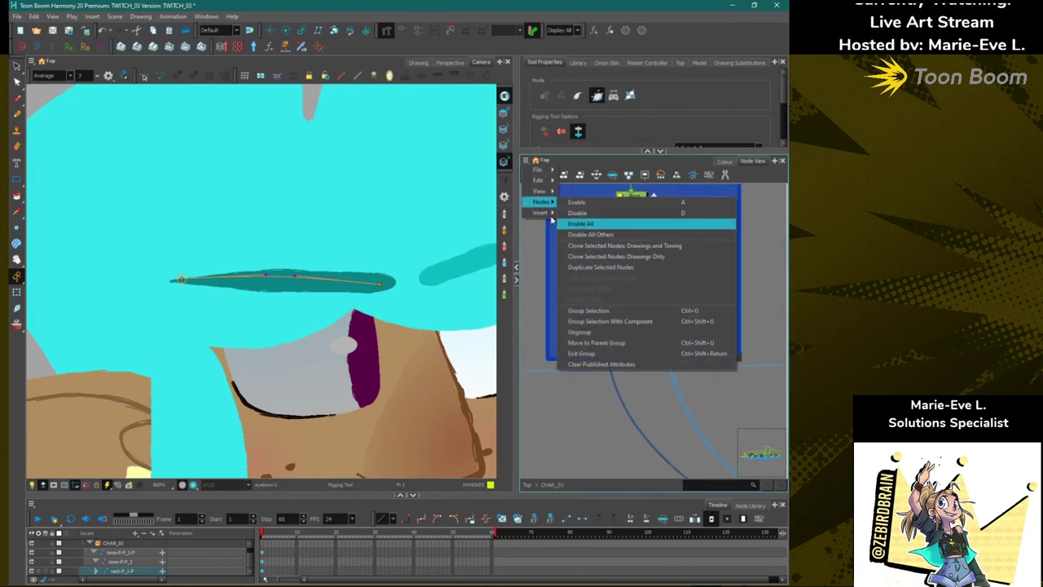
click(581, 224)
Locate the EYE_01 group's EYE_01-P peg in the timeline and examine its first frame.
click(617, 324)
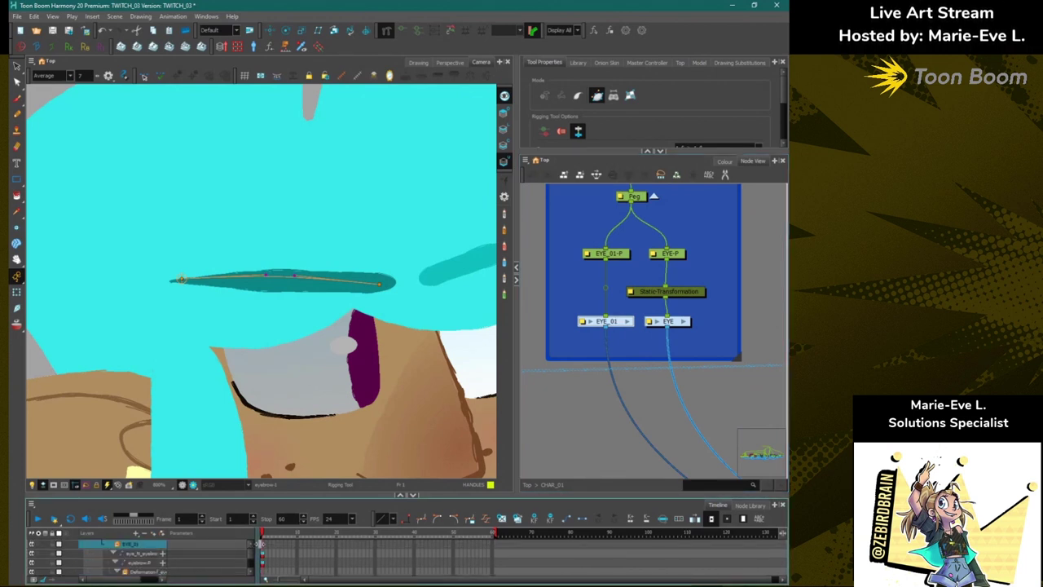
scroll(241, 566, up, 2)
click(106, 553)
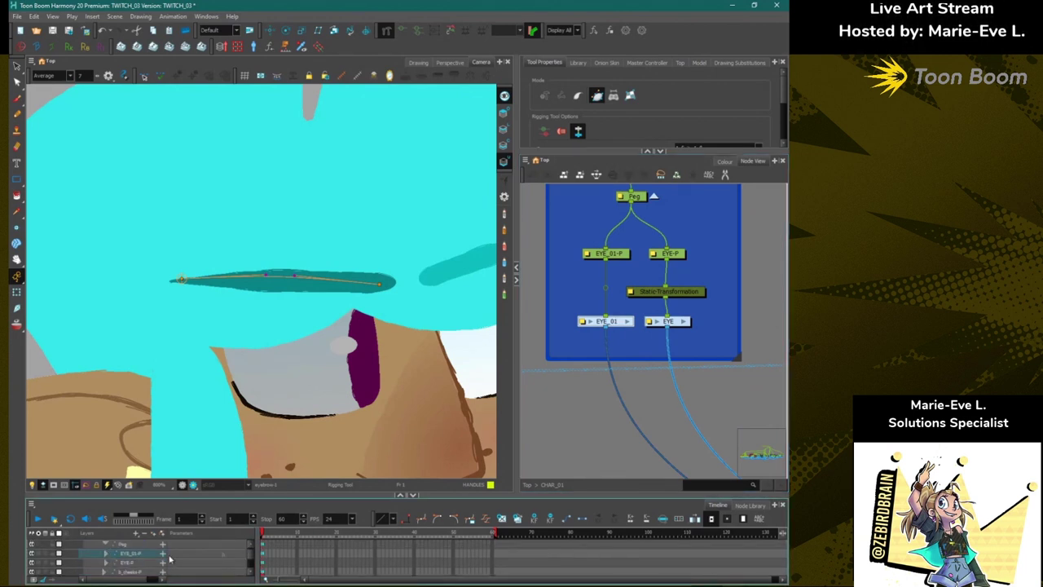
click(264, 555)
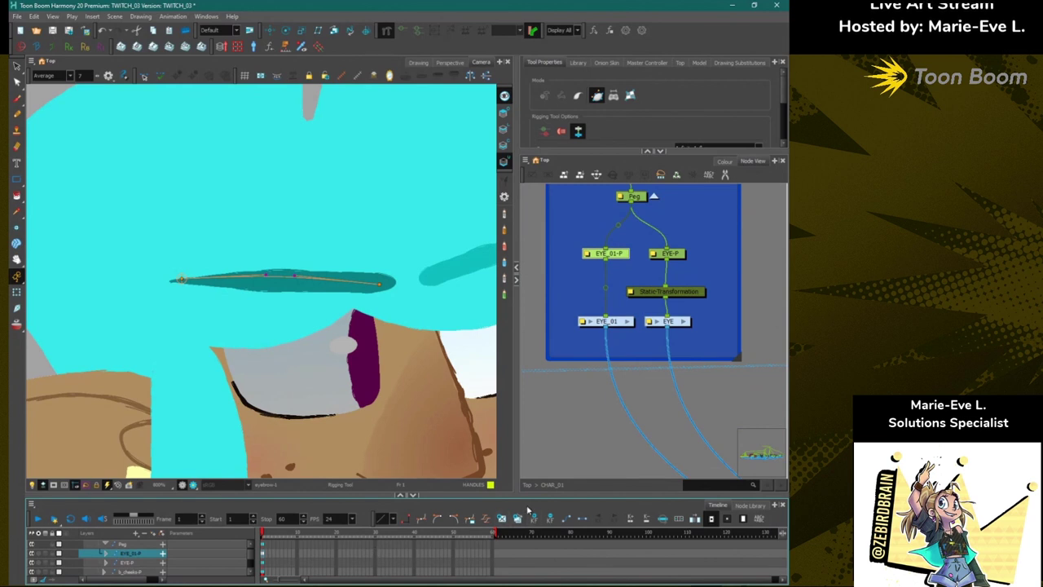
click(597, 257)
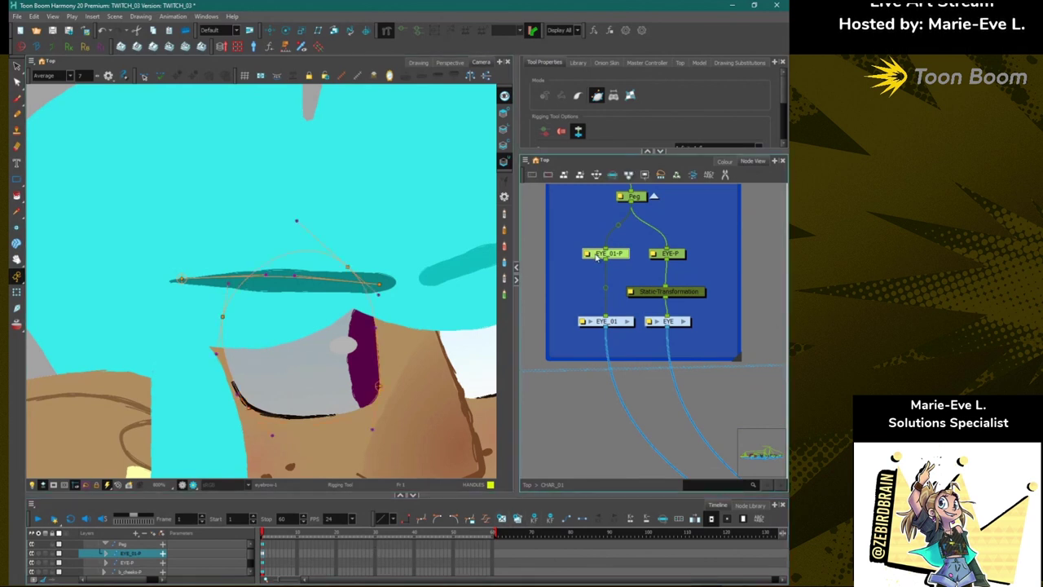
click(359, 77)
mouse_move(577, 301)
mouse_down()
mouse_move(609, 340)
mouse_move(564, 297)
mouse_up()
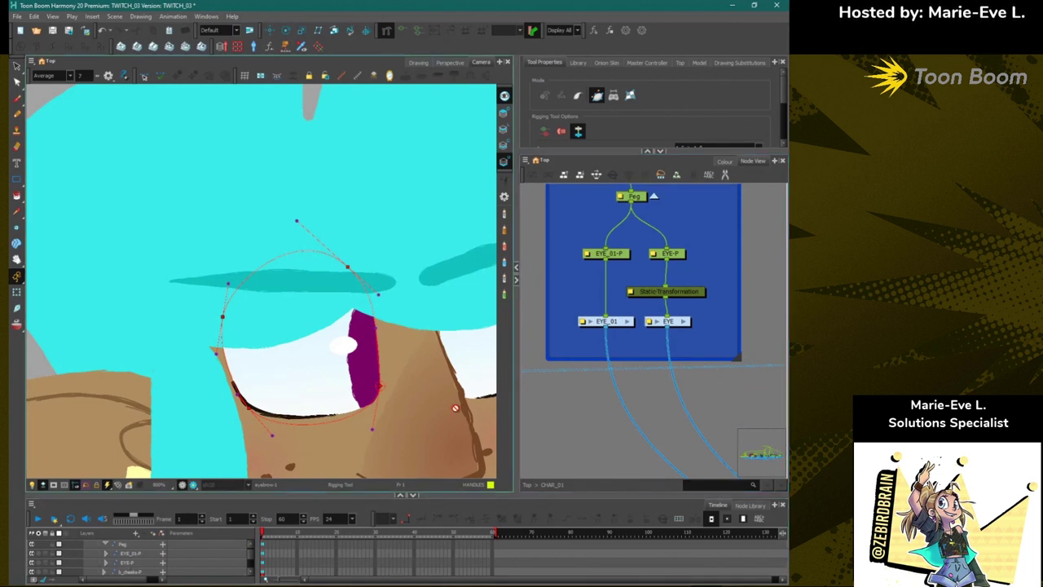
click(613, 256)
scroll(208, 575, down, 1)
key(o)
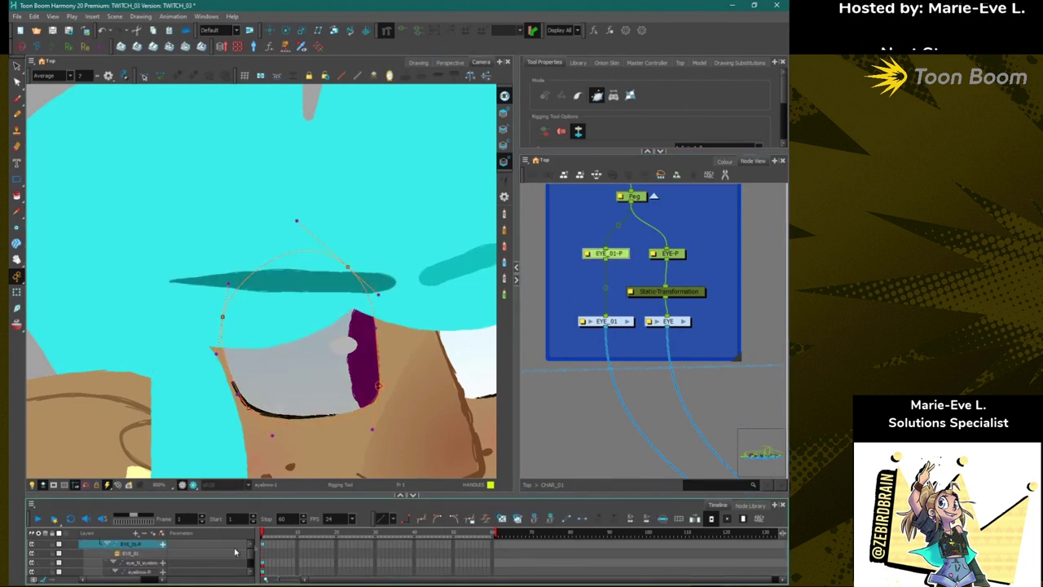
click(107, 544)
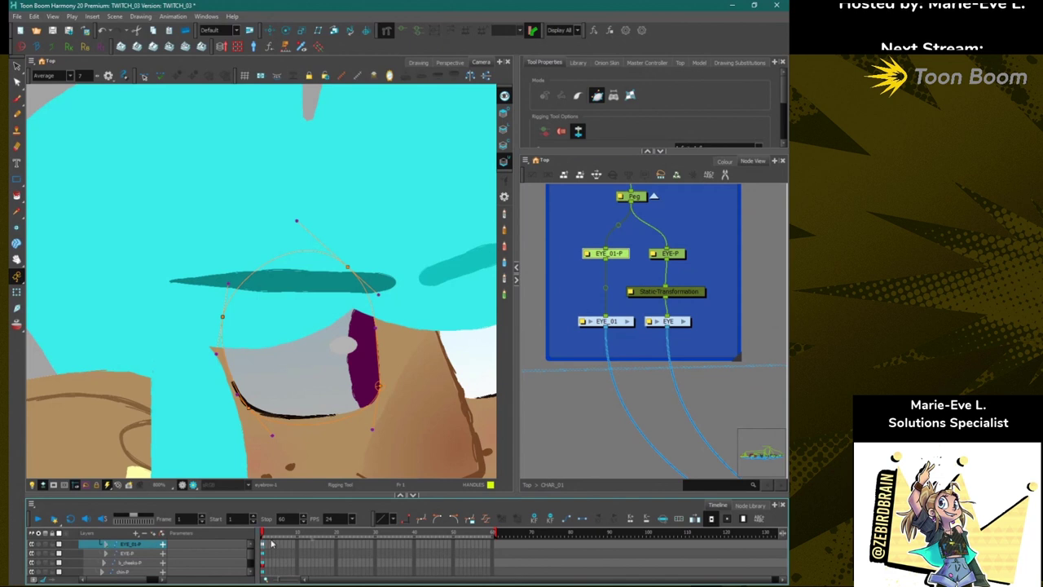
Clone the EYE_01 group with drawings only and replace the old EYE group under the static transformation with the clone.
click(546, 389)
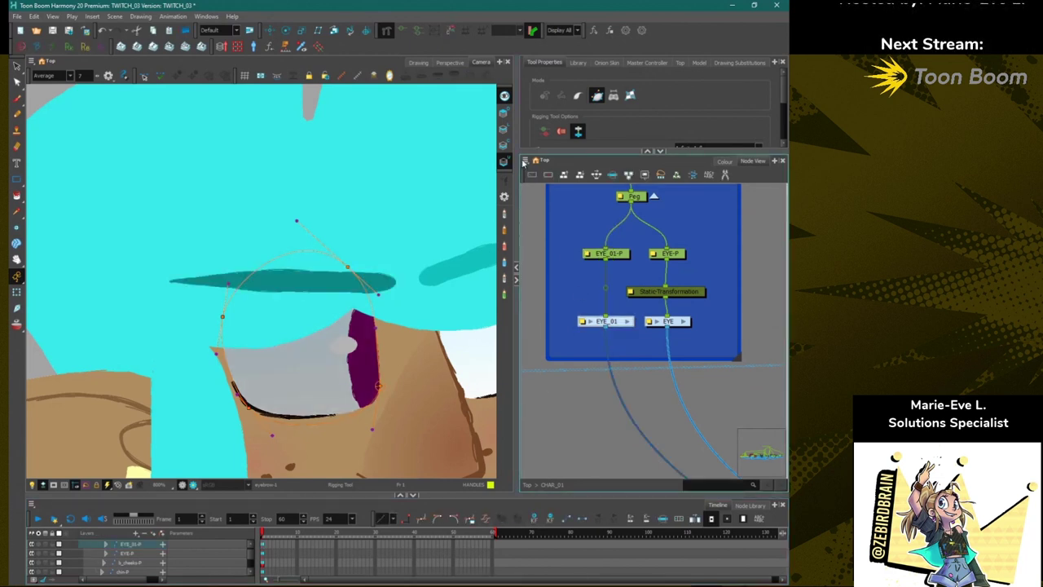
click(526, 161)
mouse_move(535, 205)
click(623, 255)
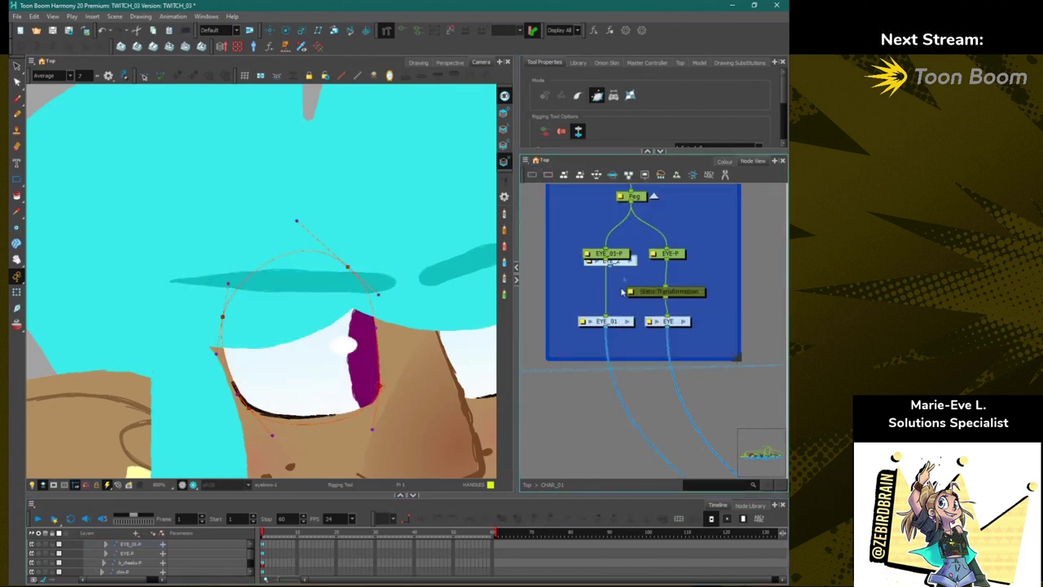
drag(632, 306, 673, 323)
key(Delete)
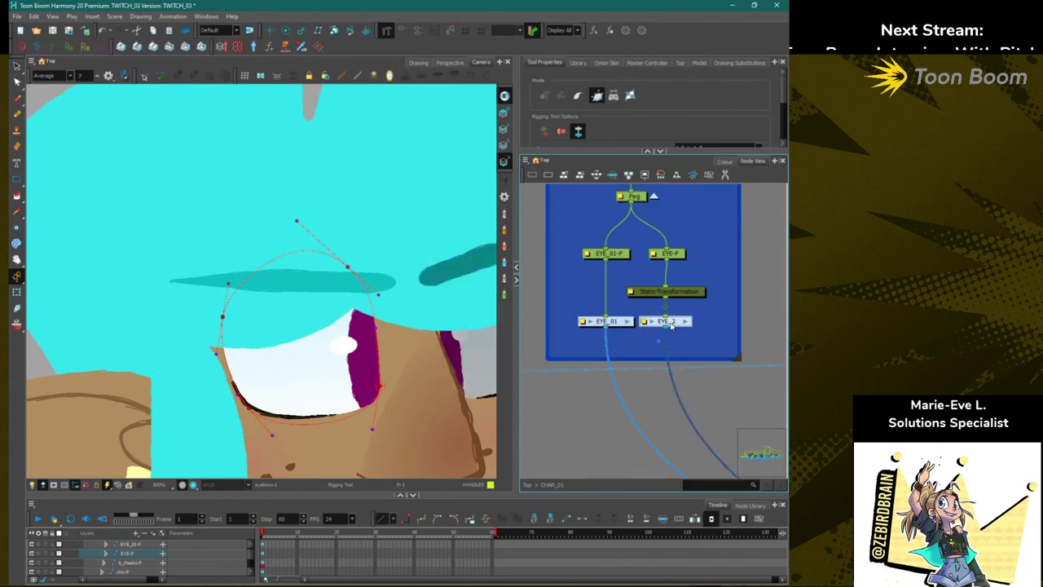
Move the cloned eye's pupil outward, away from the nose, with the Transform tool.
click(633, 408)
drag(545, 424, 423, 397)
drag(524, 383, 601, 397)
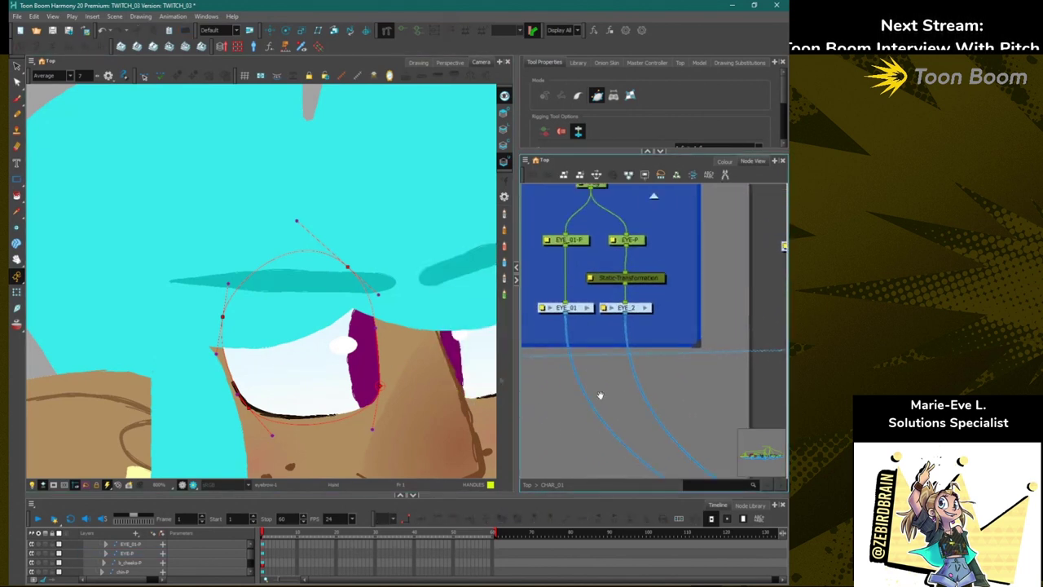
drag(372, 384, 176, 344)
click(17, 292)
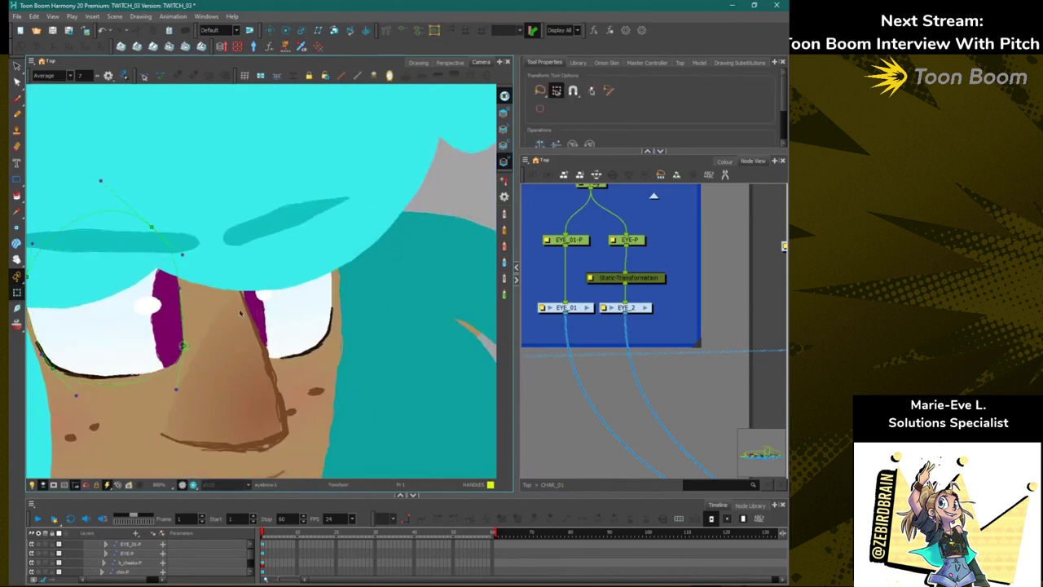
click(254, 307)
click(227, 338)
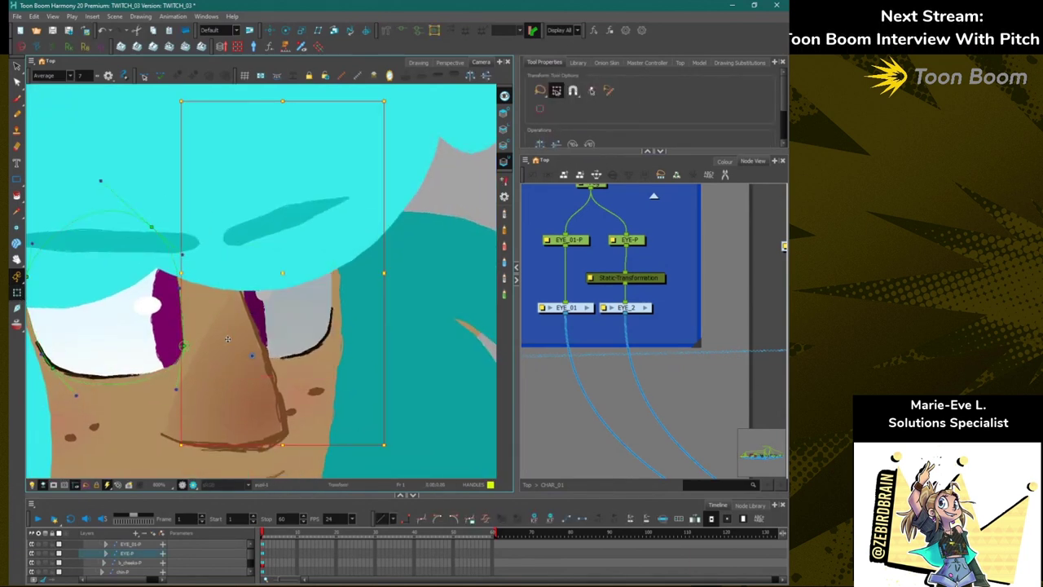
click(258, 313)
drag(278, 312, 345, 303)
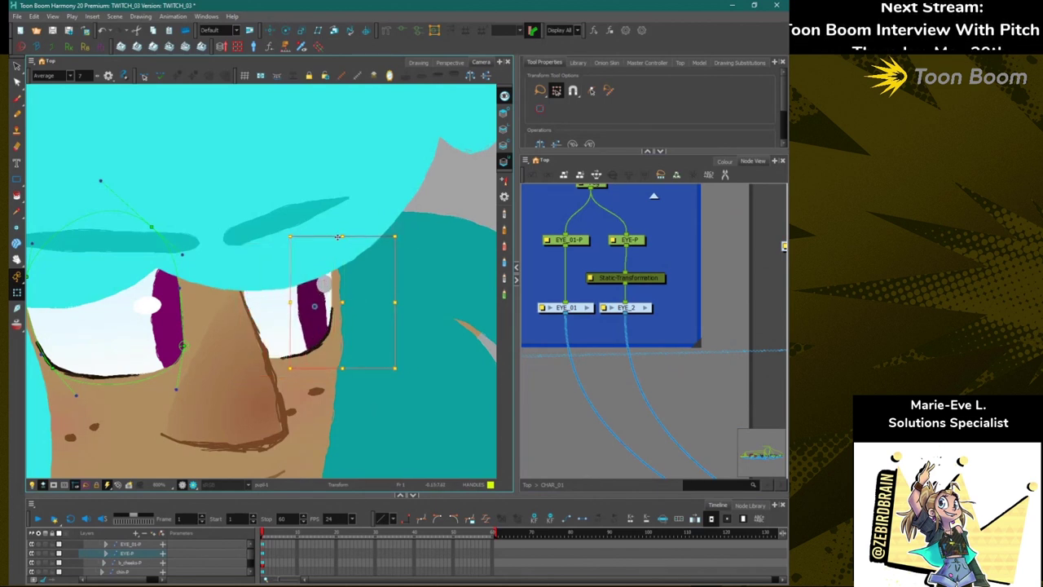
Shift the cloned eye's highlight toward the nose and nudge its pupil farther outward.
click(323, 289)
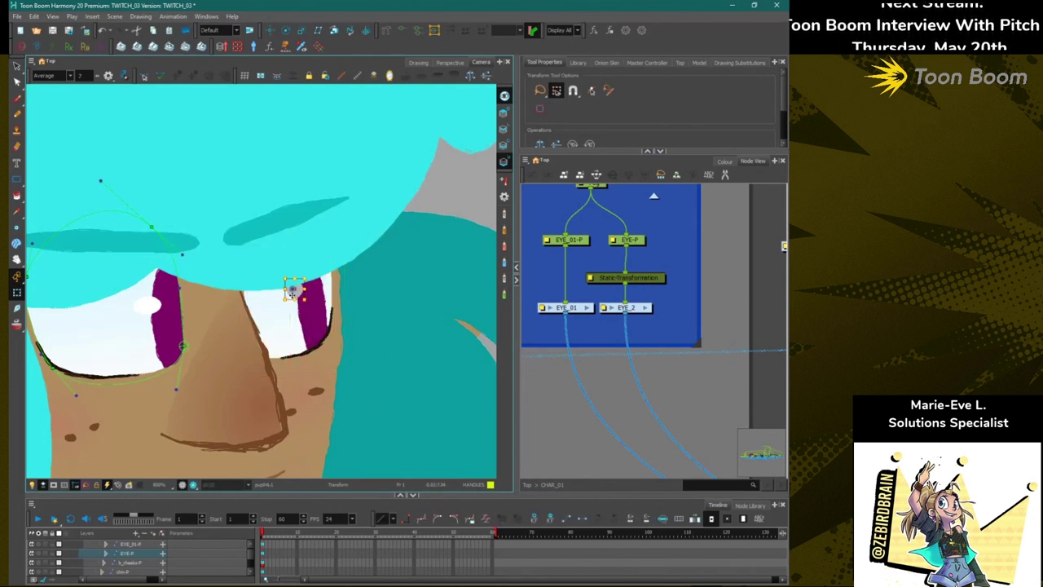
click(301, 302)
drag(309, 317, 322, 306)
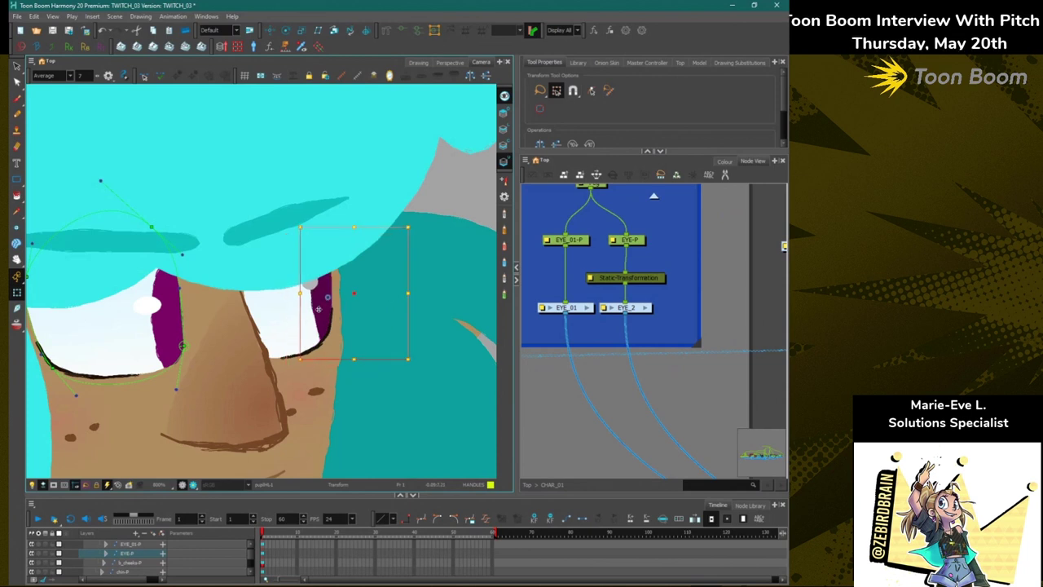
click(451, 201)
Bring the character's full body into the camera view and hide the eye's deformation controls.
scroll(389, 277, down, 10)
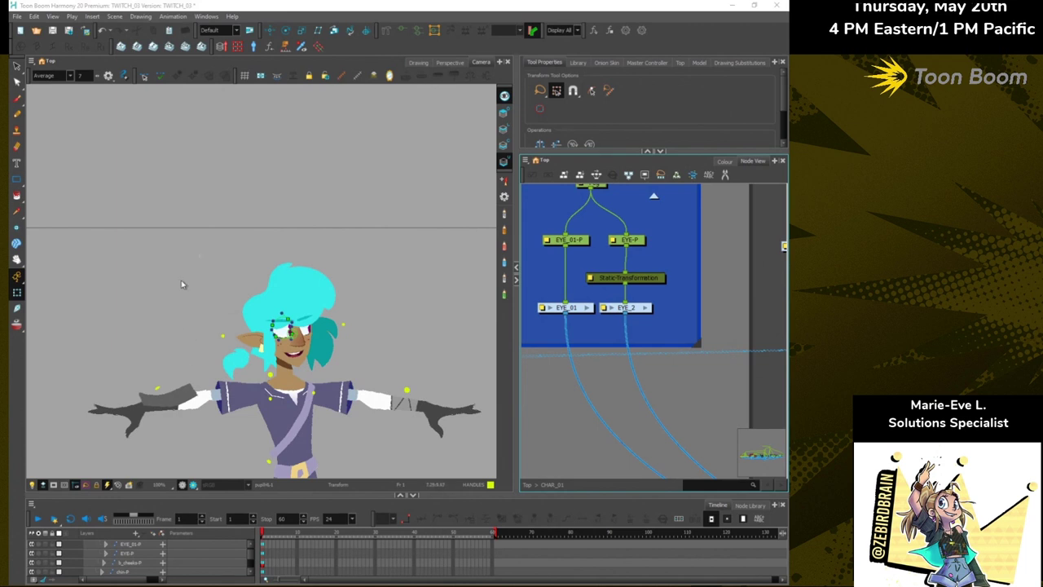
click(363, 77)
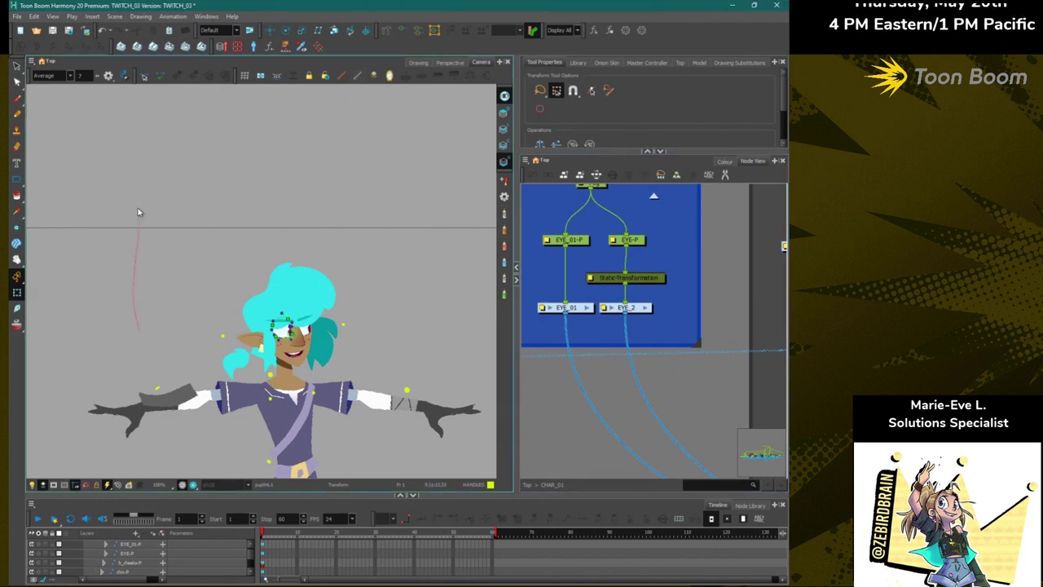
drag(156, 374, 167, 180)
drag(178, 355, 173, 343)
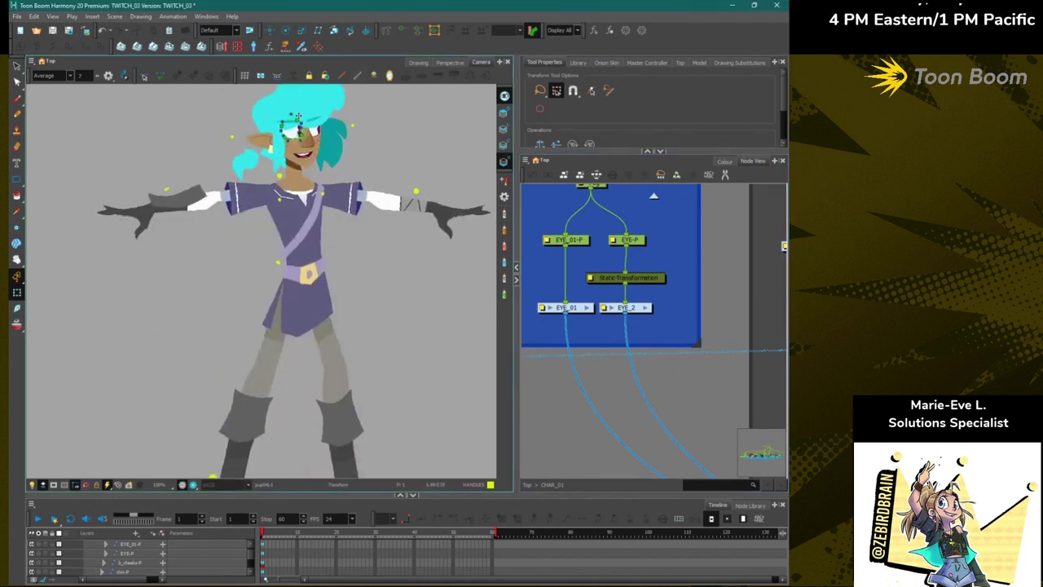
click(343, 76)
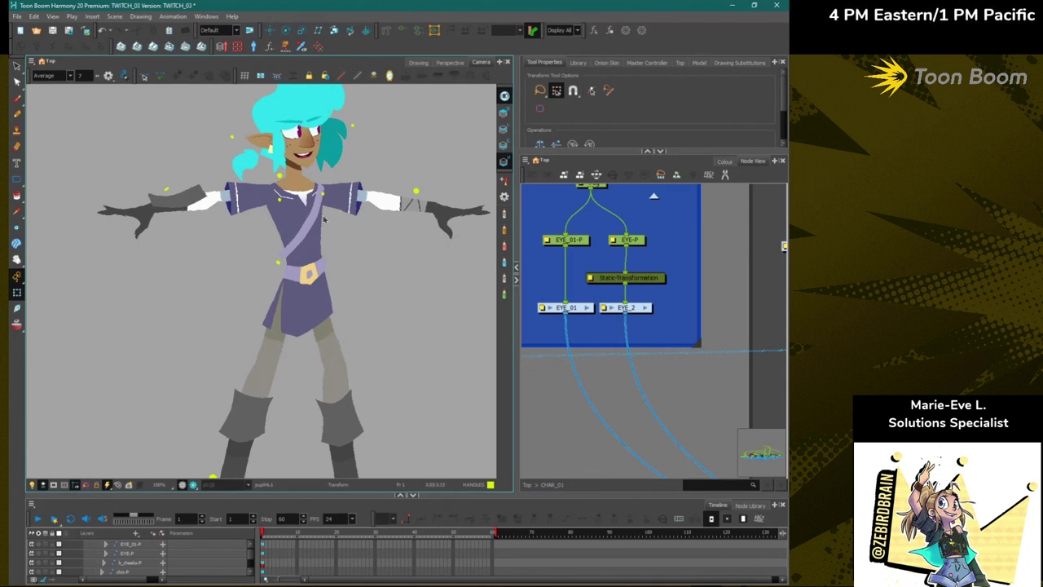
Select the character's entire left arm through its parent peg and bring it down beside the body.
click(344, 200)
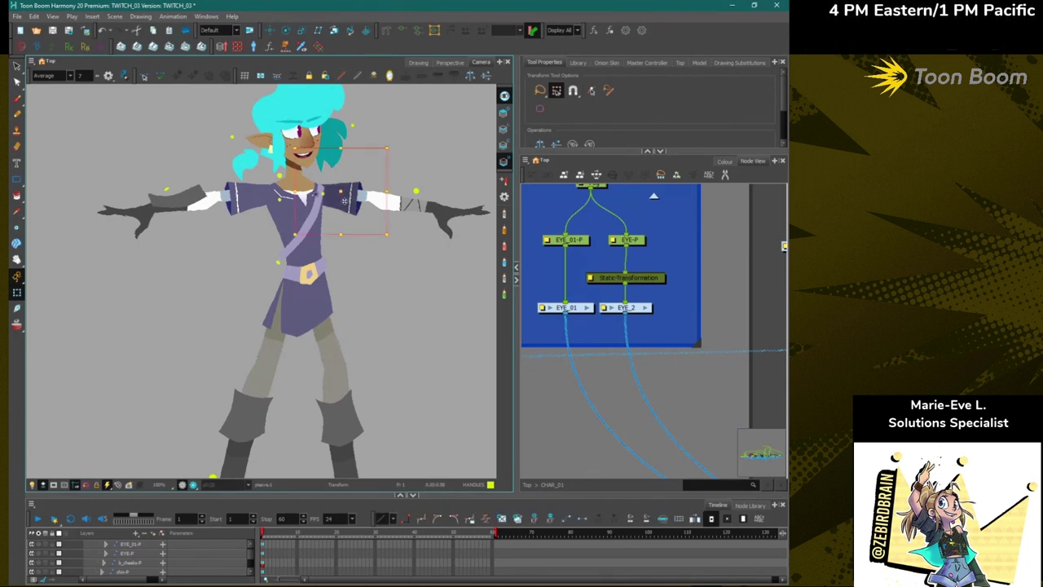
key(b)
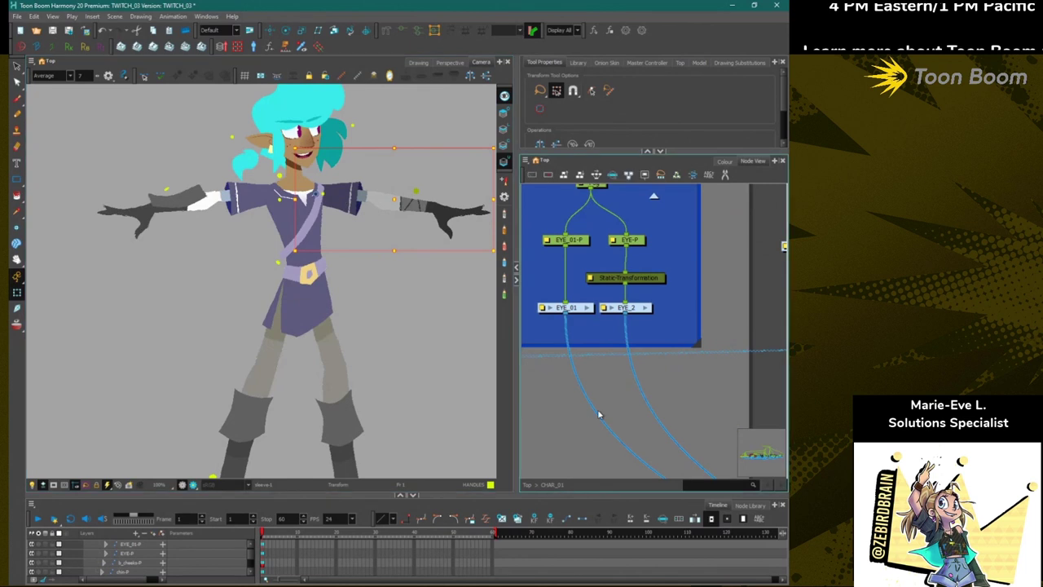
drag(595, 418, 648, 420)
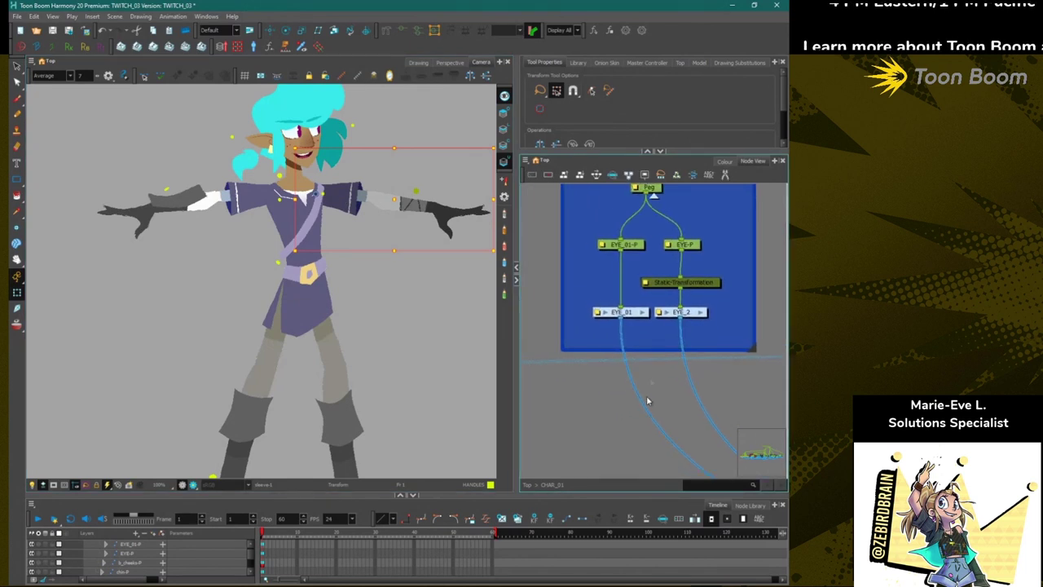
scroll(651, 394, down, 5)
scroll(656, 405, down, 2)
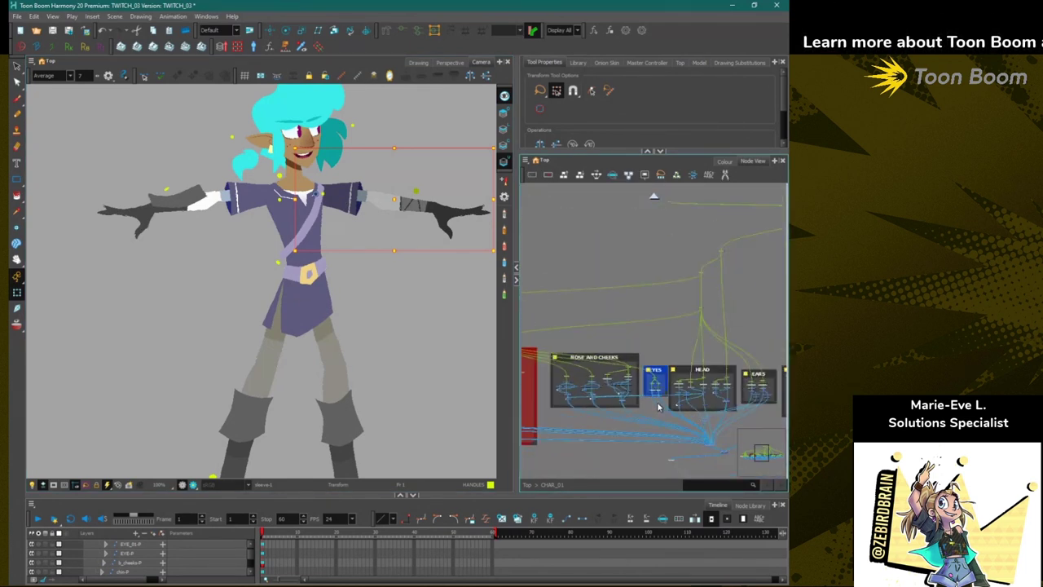
key(ctrl+z)
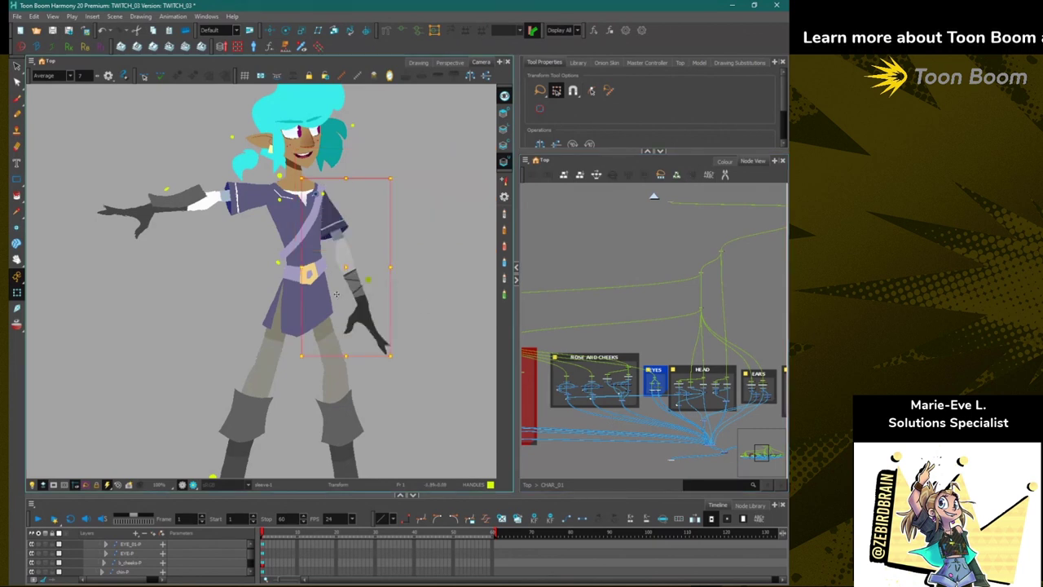
Select the character's entire right arm from its forearm guard and lower it to match the other arm.
click(185, 208)
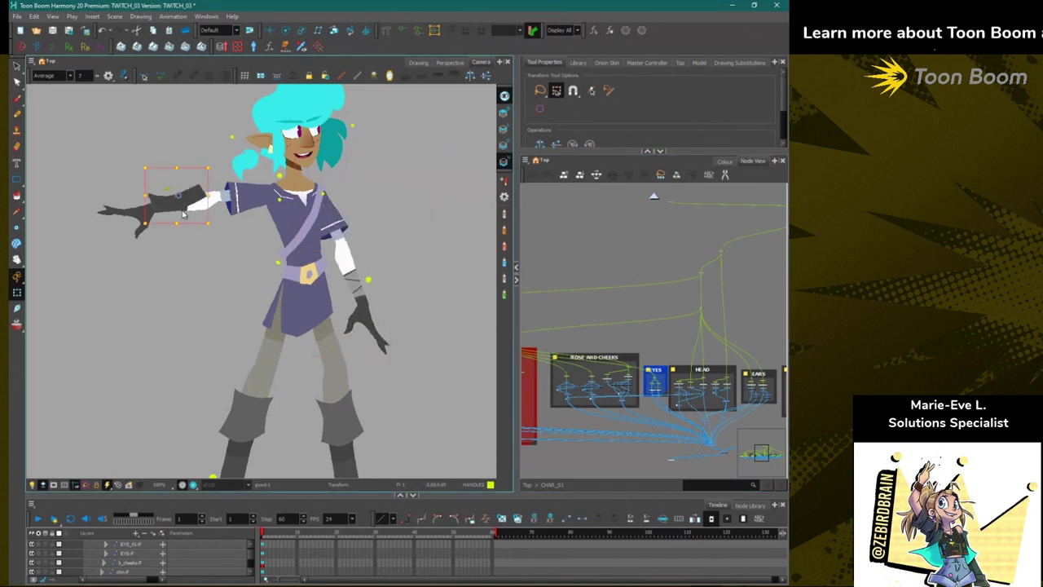
key(b)
key(b)
key(ctrl+z)
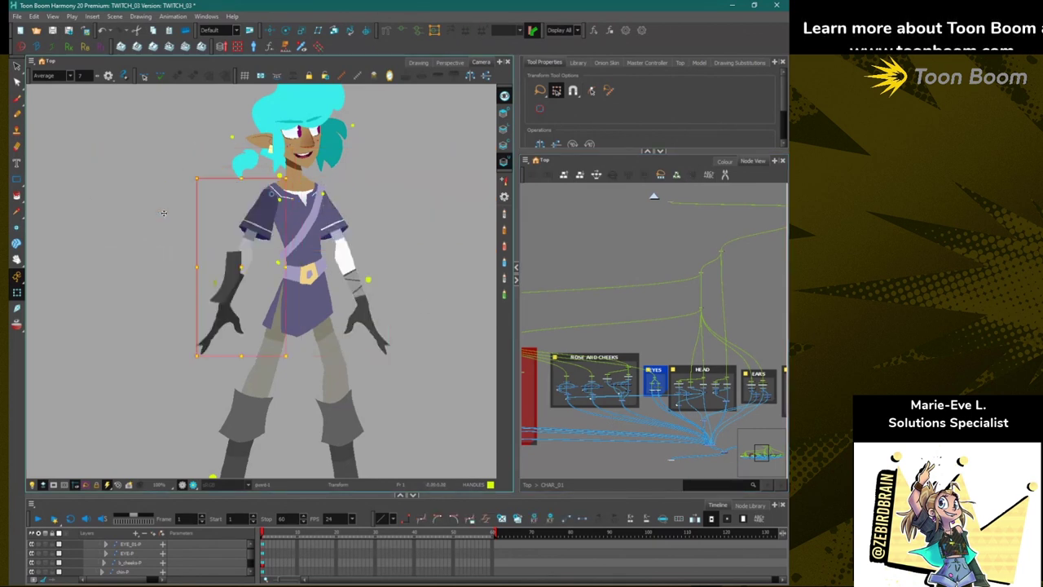
click(135, 296)
drag(207, 421, 217, 374)
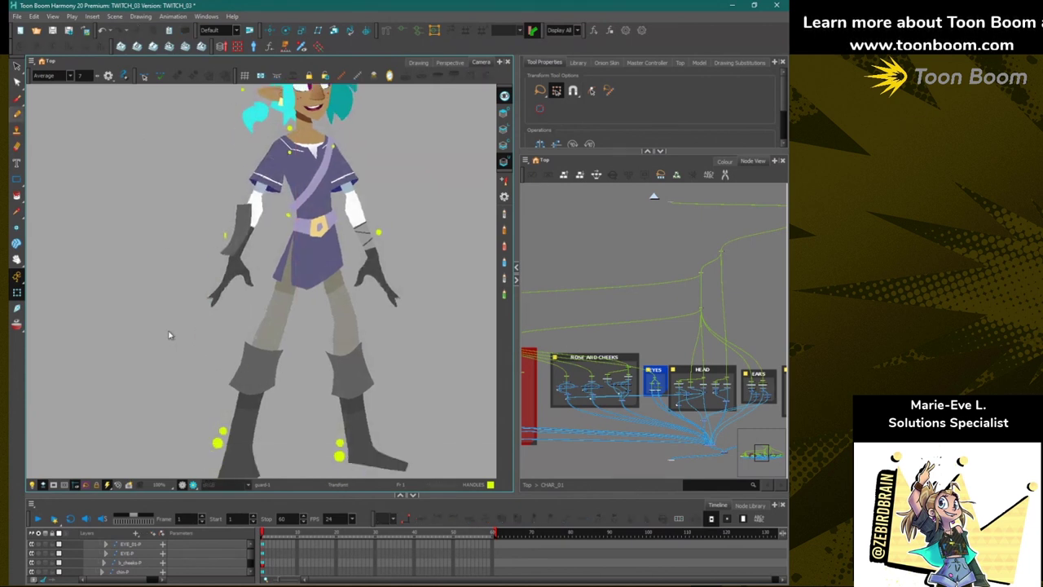
scroll(250, 326, down, 3)
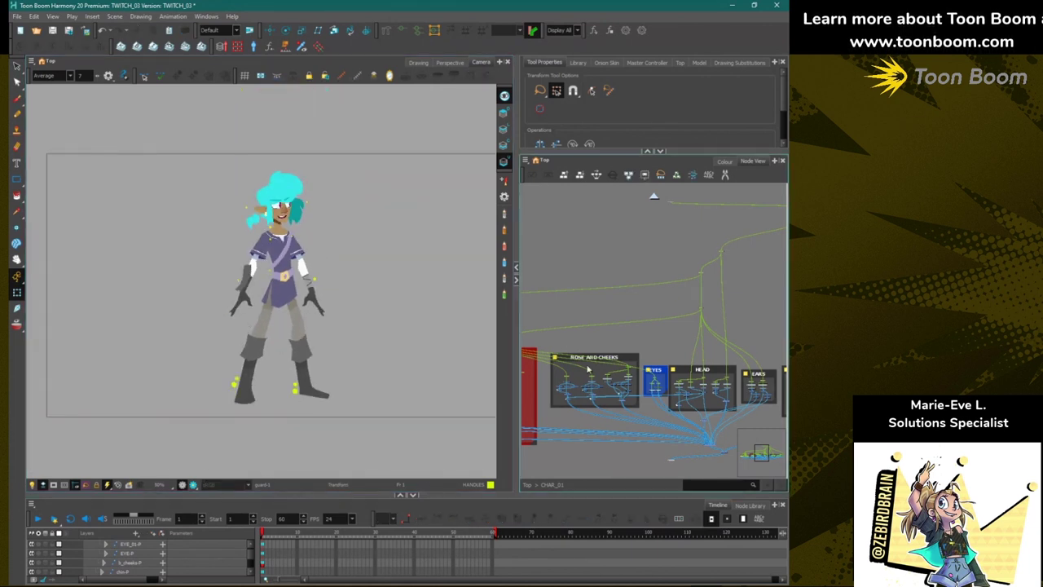
Enable the REF node at the top level, set it aside and order its Composite connection ahead of the character's.
scroll(600, 359, down, 2)
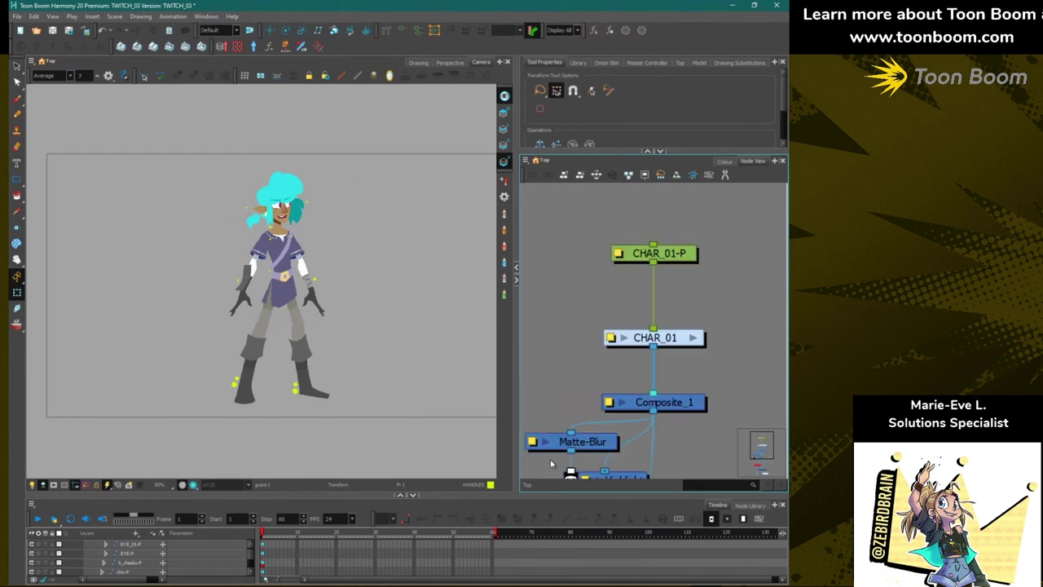
click(527, 484)
scroll(617, 408, down, 2)
scroll(642, 453, up, 1)
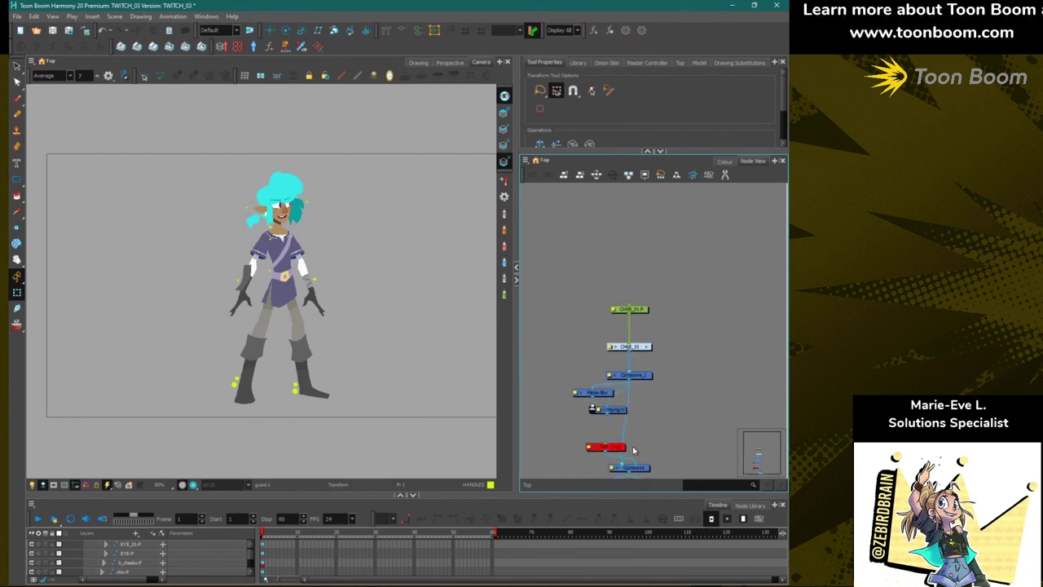
drag(581, 306, 591, 290)
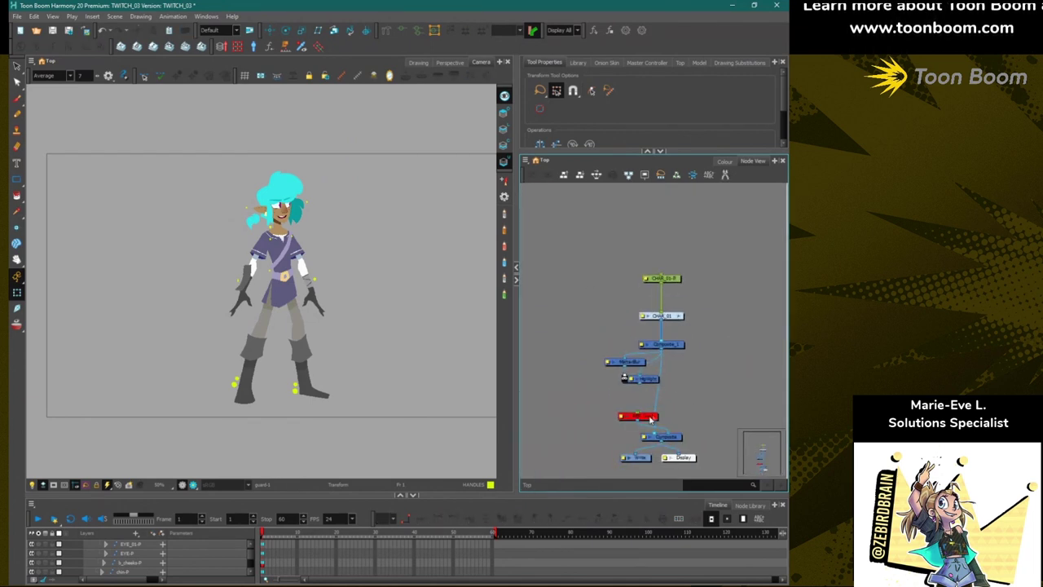
mouse_move(637, 418)
mouse_down()
mouse_move(710, 393)
mouse_move(588, 381)
mouse_up()
key(a)
drag(667, 431, 654, 432)
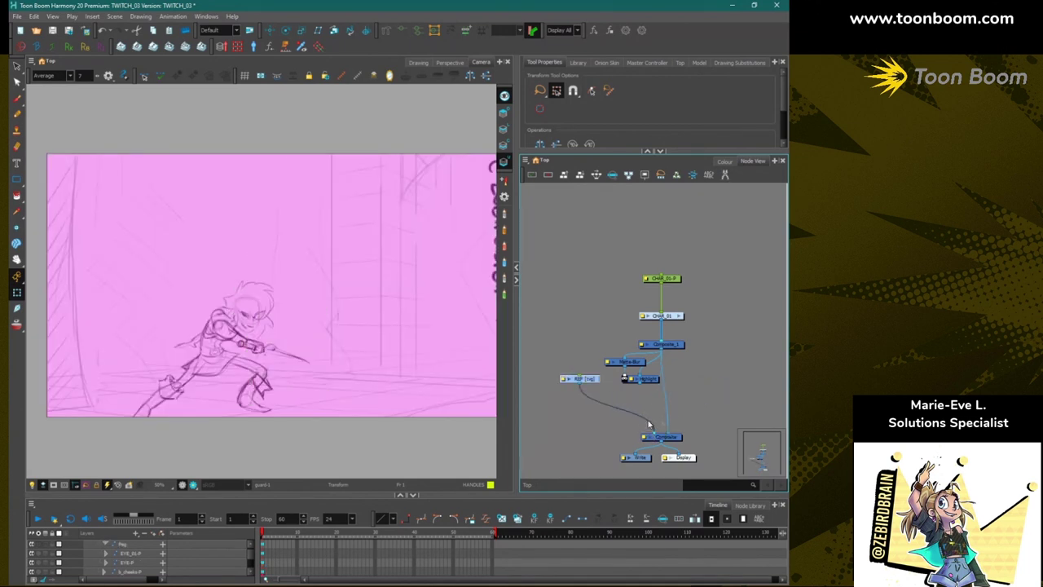
Disconnect the REF node from the Composite and set the active display to Display.
click(590, 392)
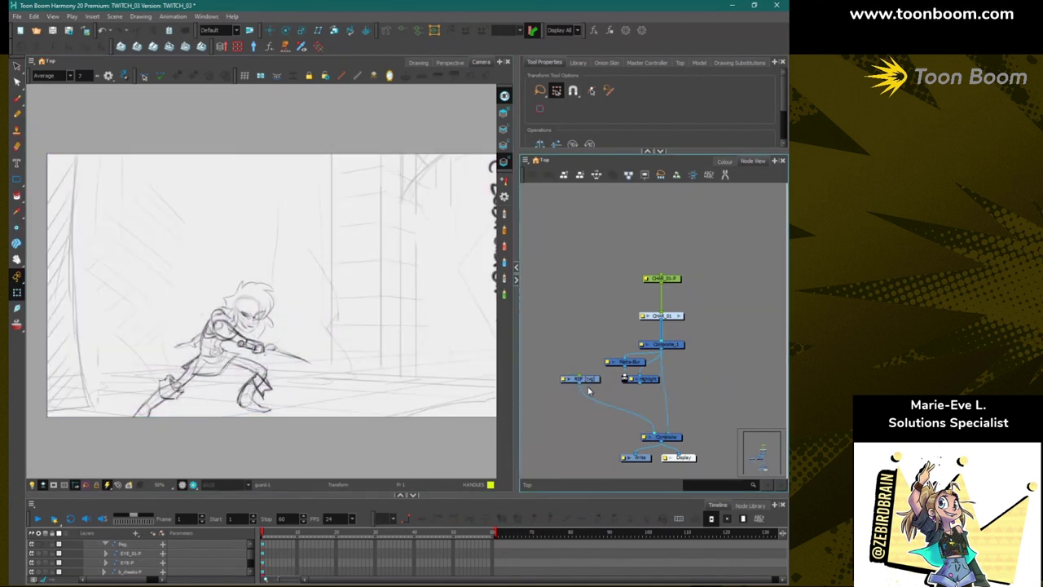
drag(580, 393, 578, 396)
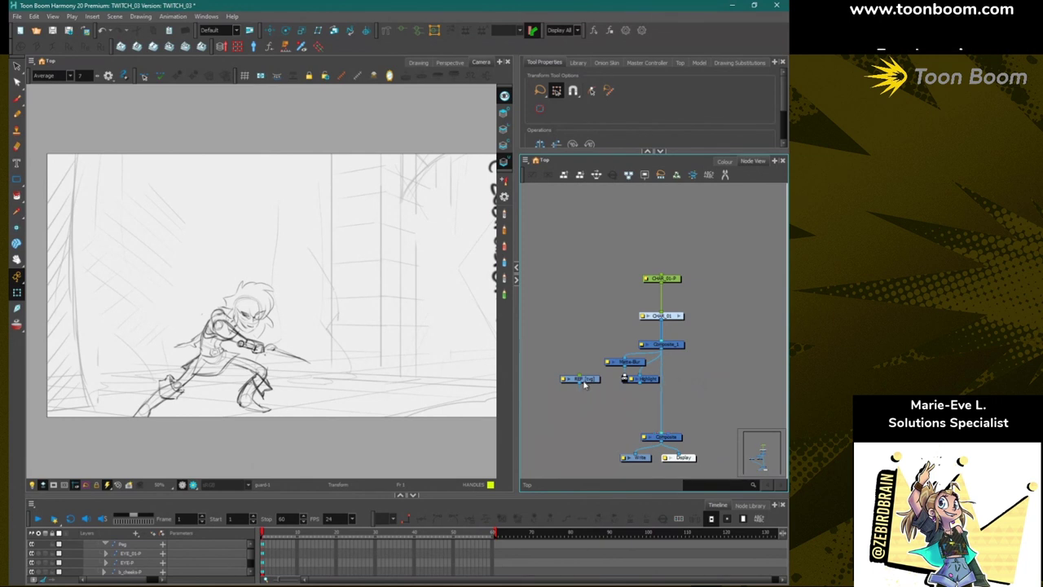
click(581, 380)
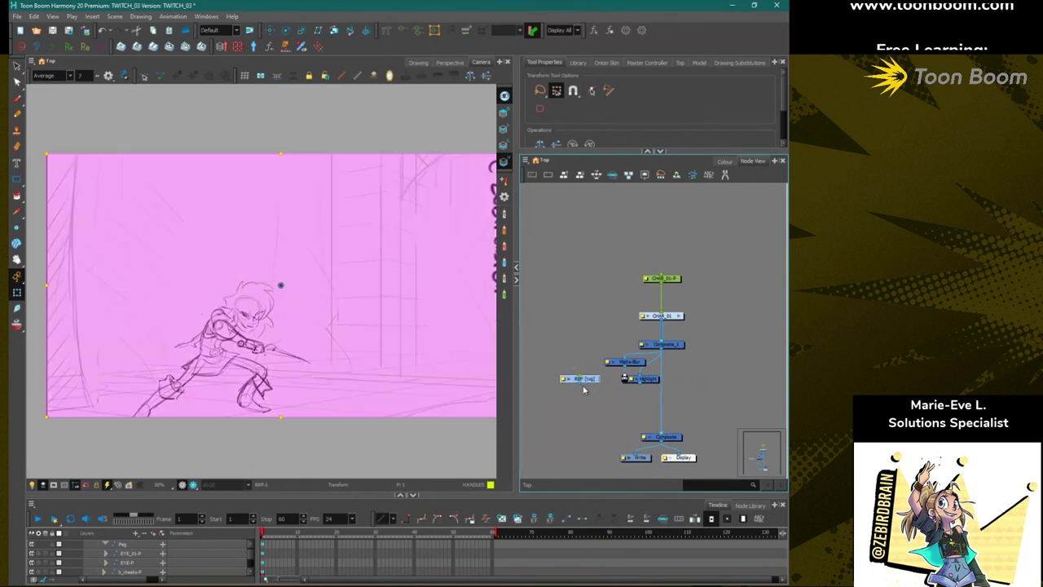
click(560, 30)
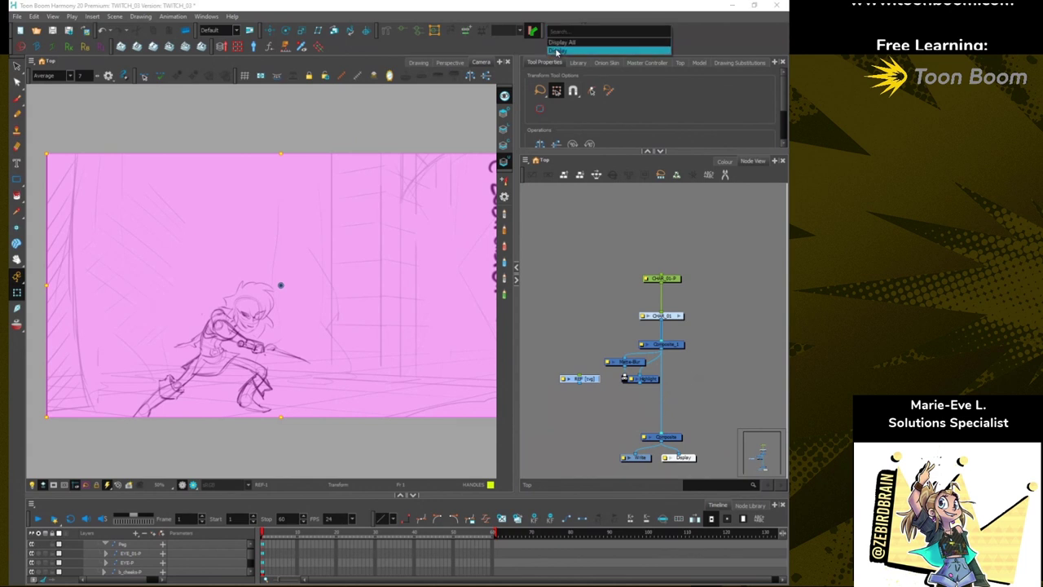
click(557, 51)
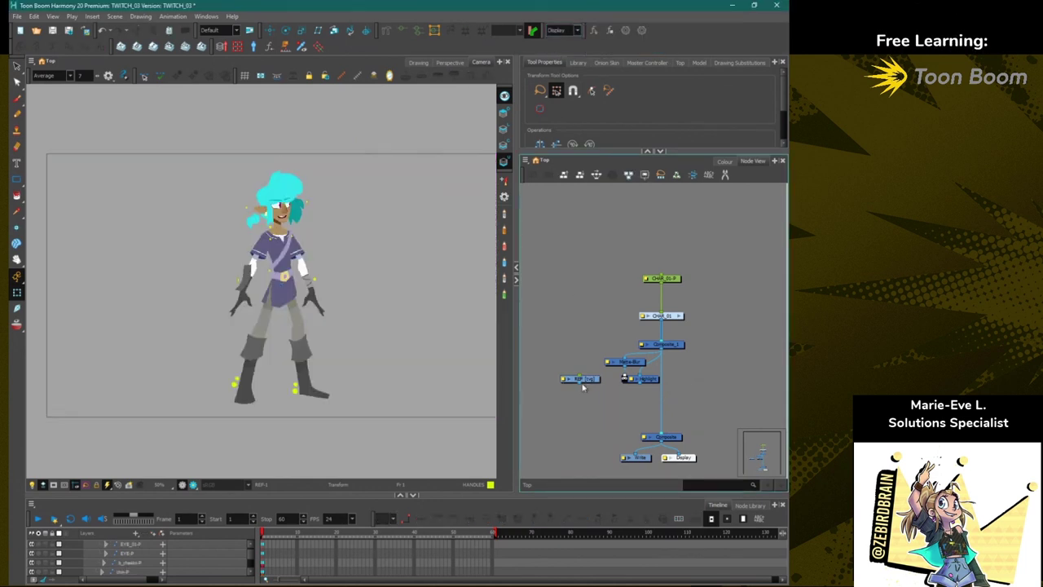
Reconnect the REF node to the Composite and compare the reference poses on frames 1 and 2.
drag(583, 388, 660, 434)
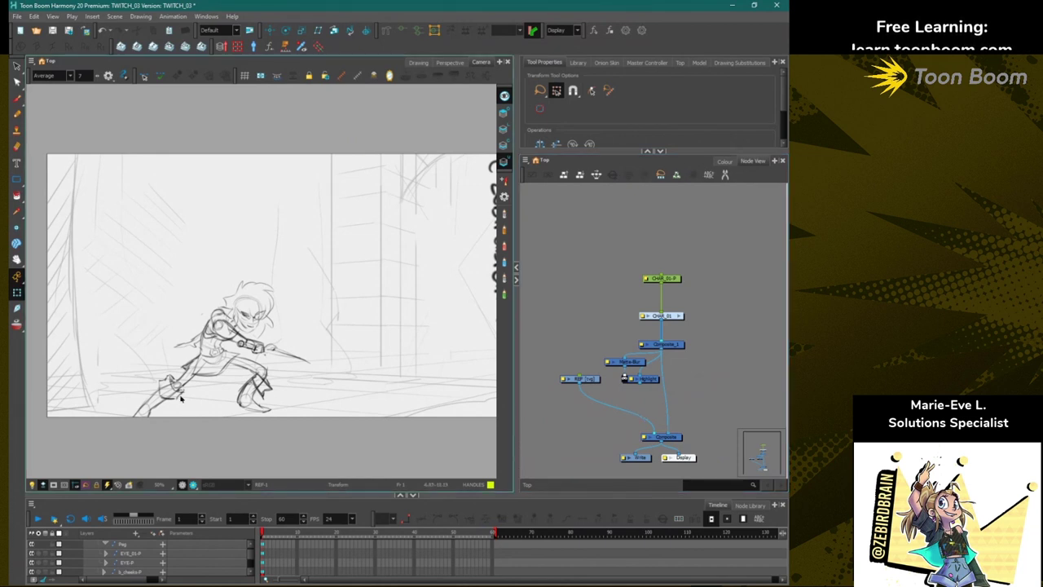
key(period)
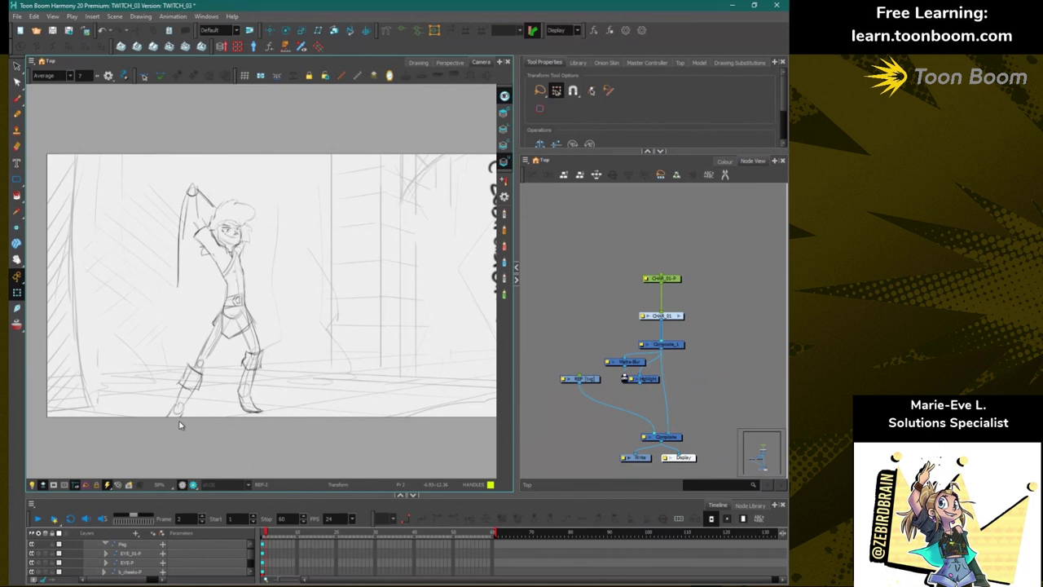
key(period)
key(comma)
key(comma)
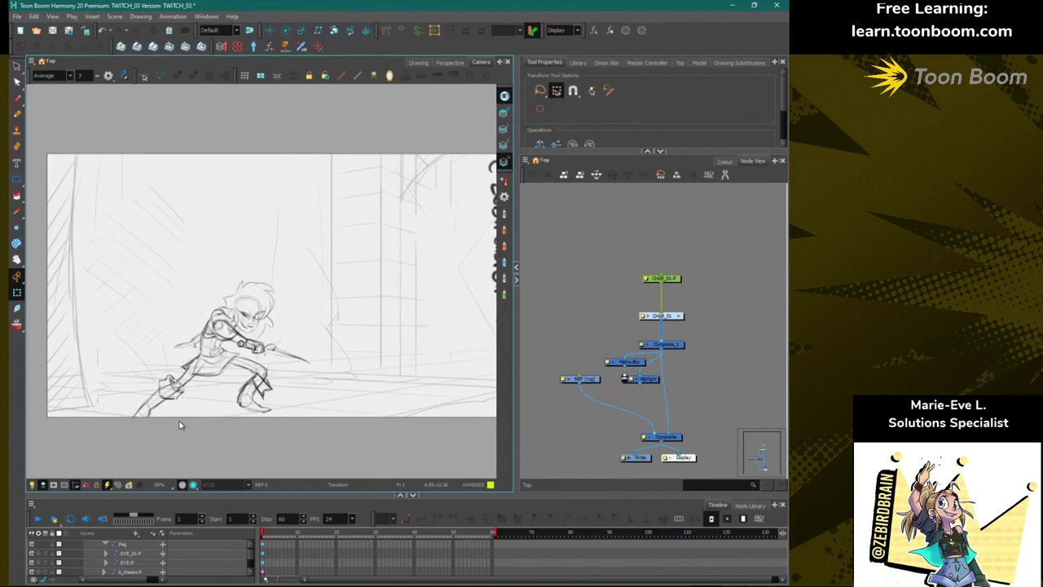
key(period)
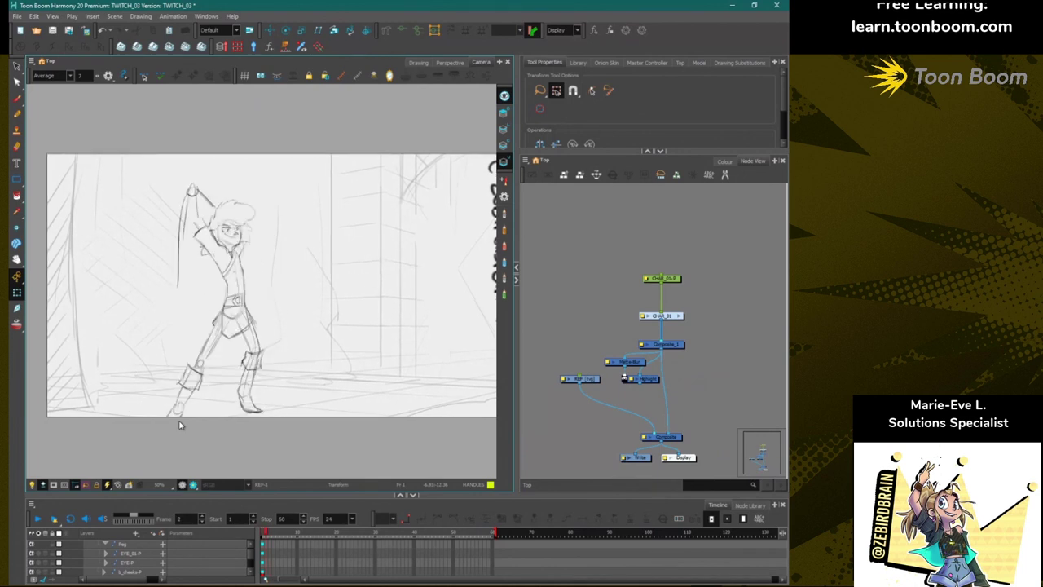
key(comma)
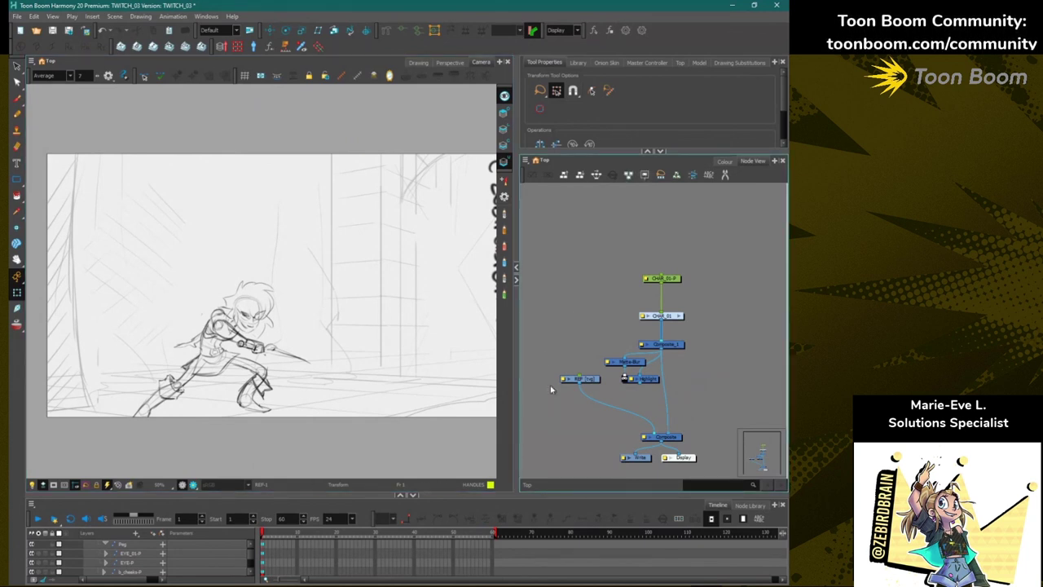
Select the CHAR_01-P peg and reorder the Composite inputs so the character comes in front of the REF drawing.
click(667, 279)
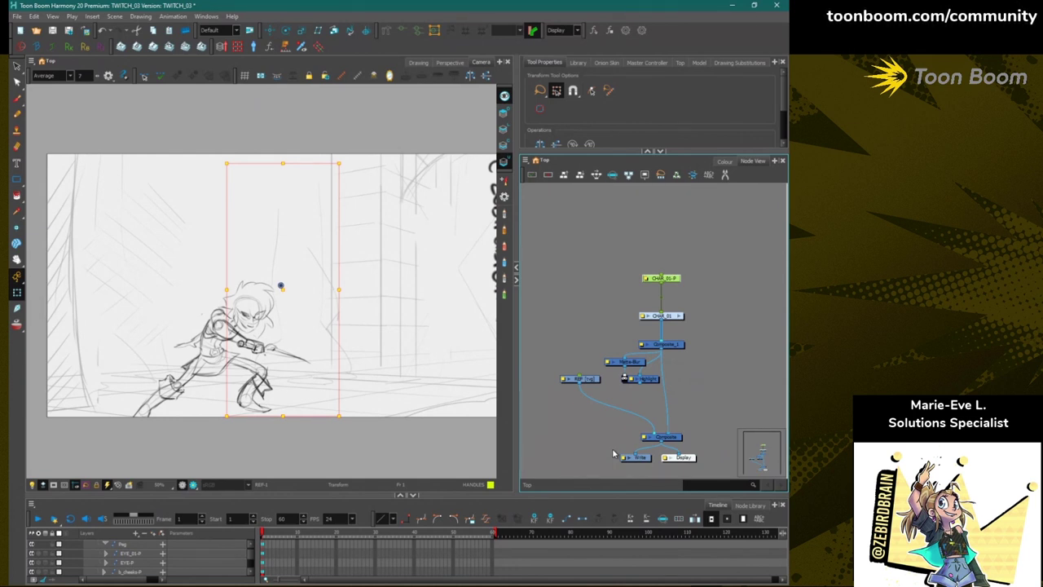
drag(656, 435, 671, 436)
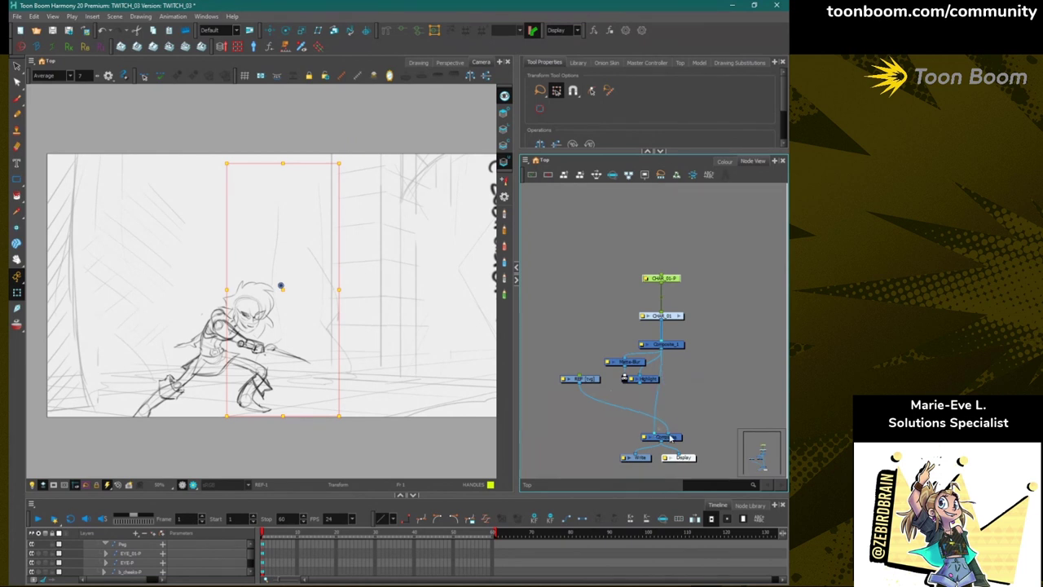
Place the REF node beside the Highlight node and select the CHAR_01-P peg again.
drag(585, 379, 696, 380)
click(697, 339)
click(672, 280)
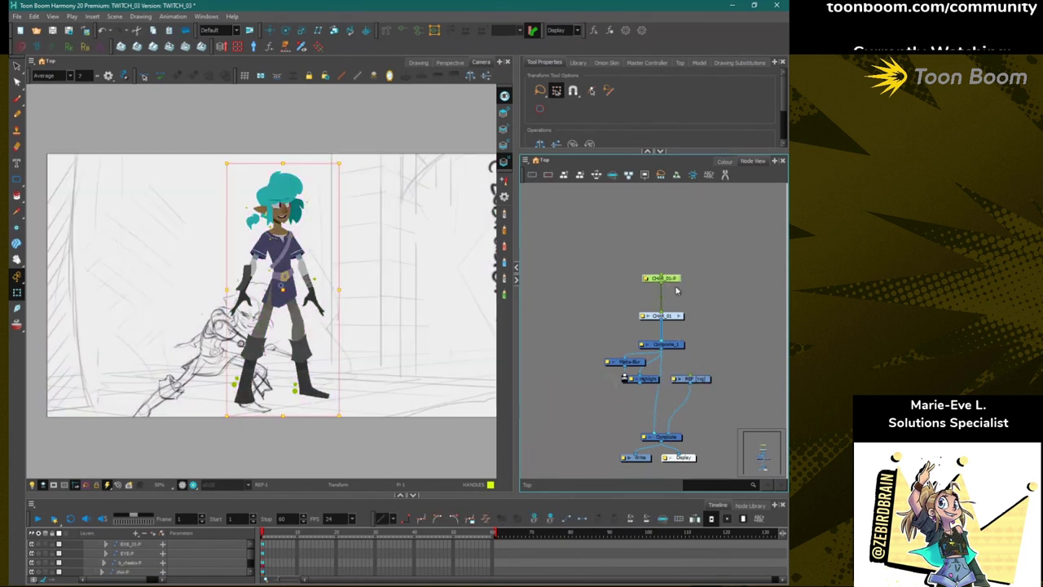
Collapse the CHAR_01-P layer in the timeline and add keyframes to it at frames 4 and 60.
click(232, 572)
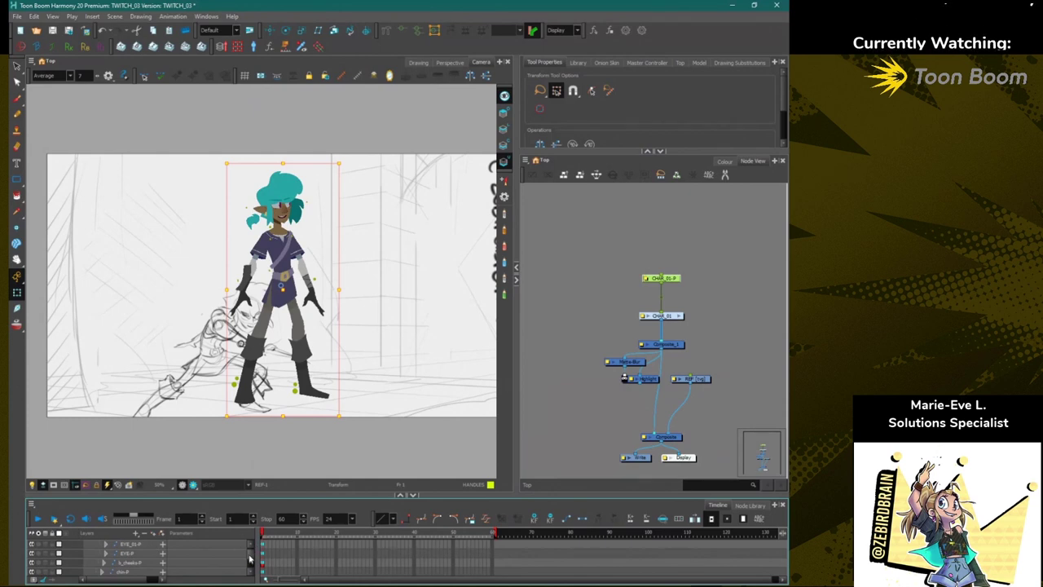
scroll(249, 554, up, 5)
click(85, 543)
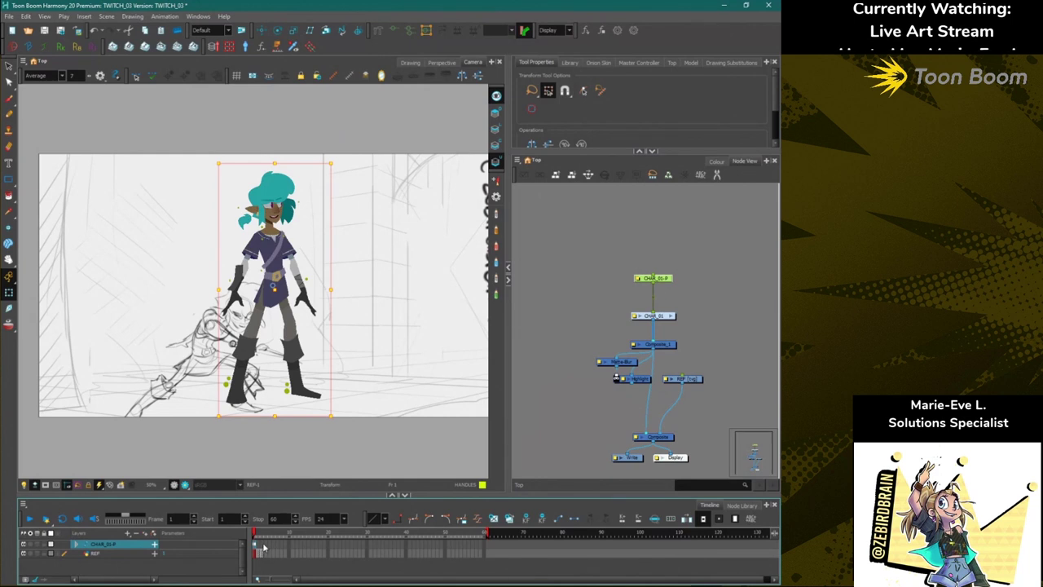
click(265, 550)
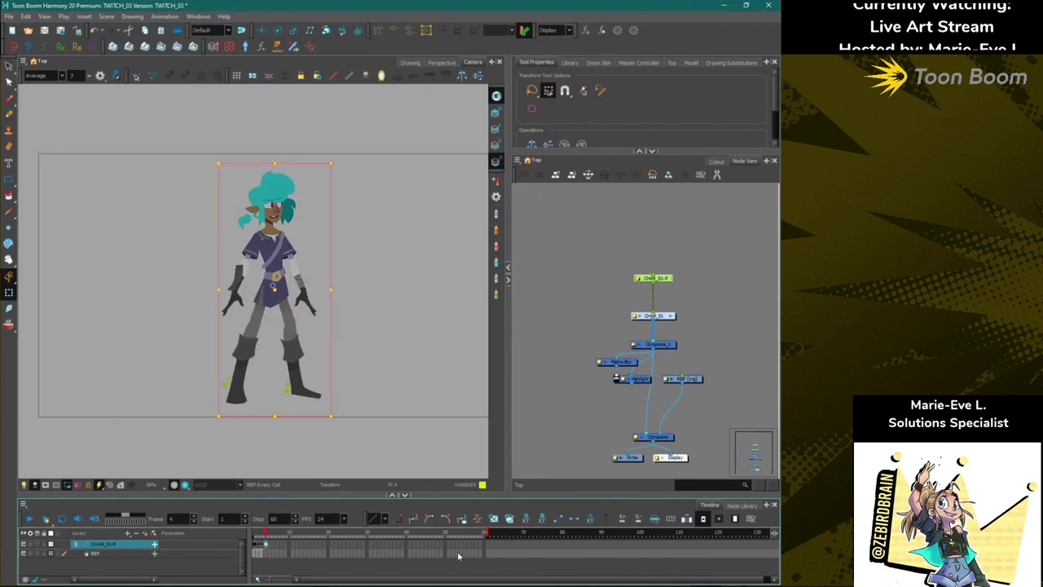
click(484, 548)
key(F6)
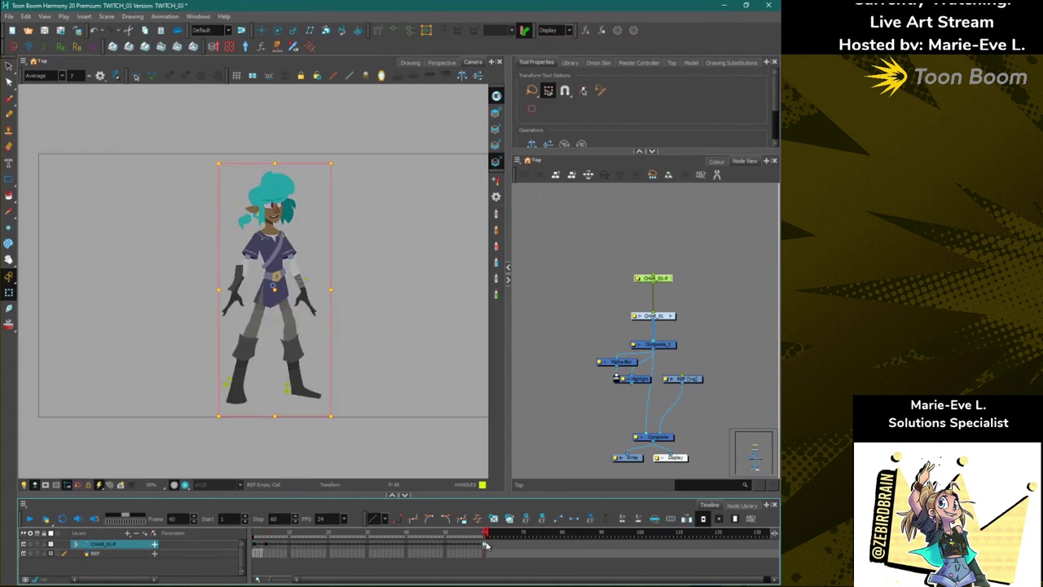
Make the CHAR_01-P keyframe intervals between frames 1, 4 and 60 stop-motion, and return to frame 1.
click(482, 543)
click(574, 518)
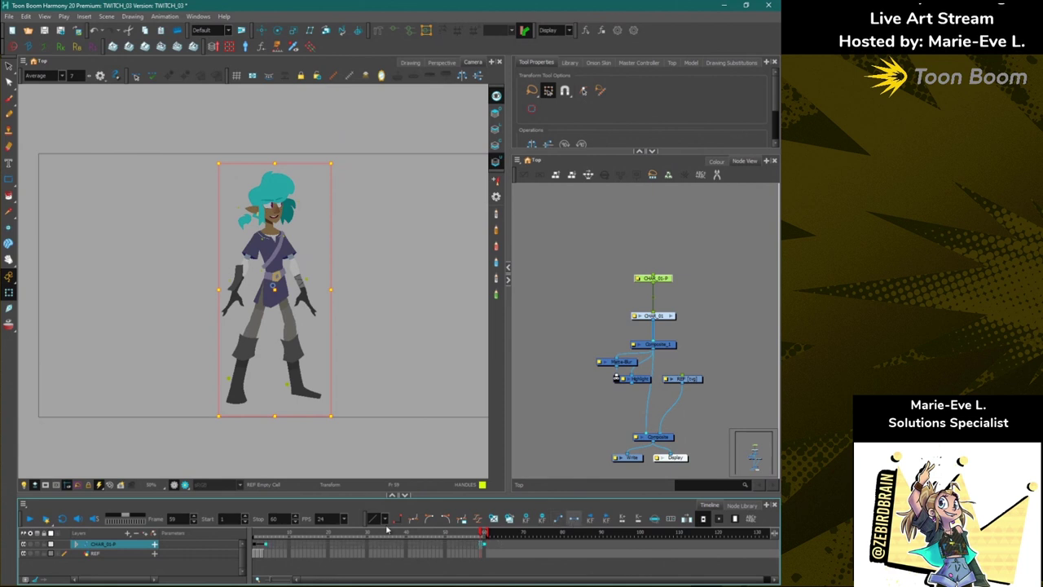
click(267, 545)
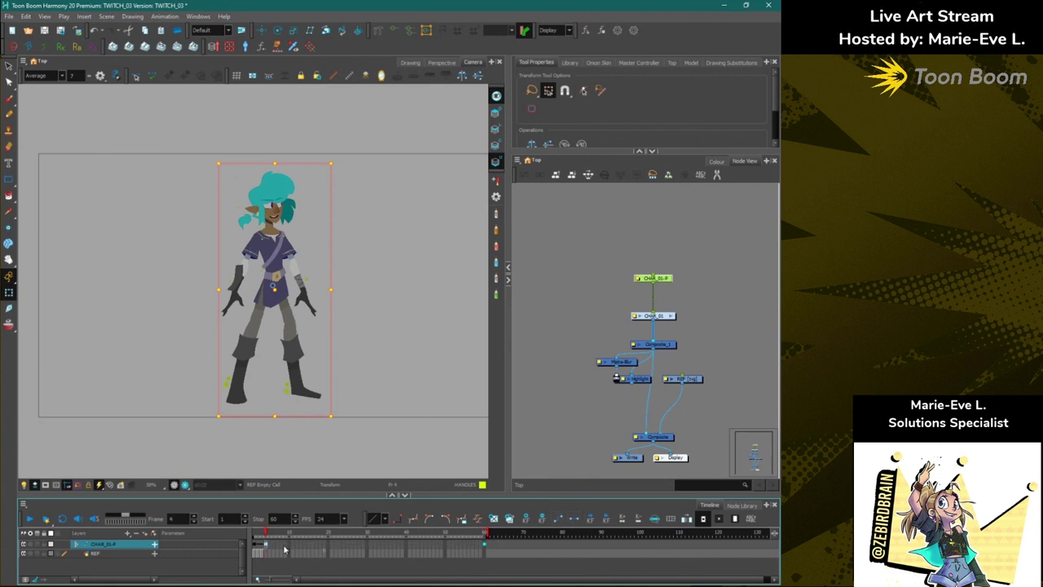
click(574, 519)
drag(256, 536, 250, 526)
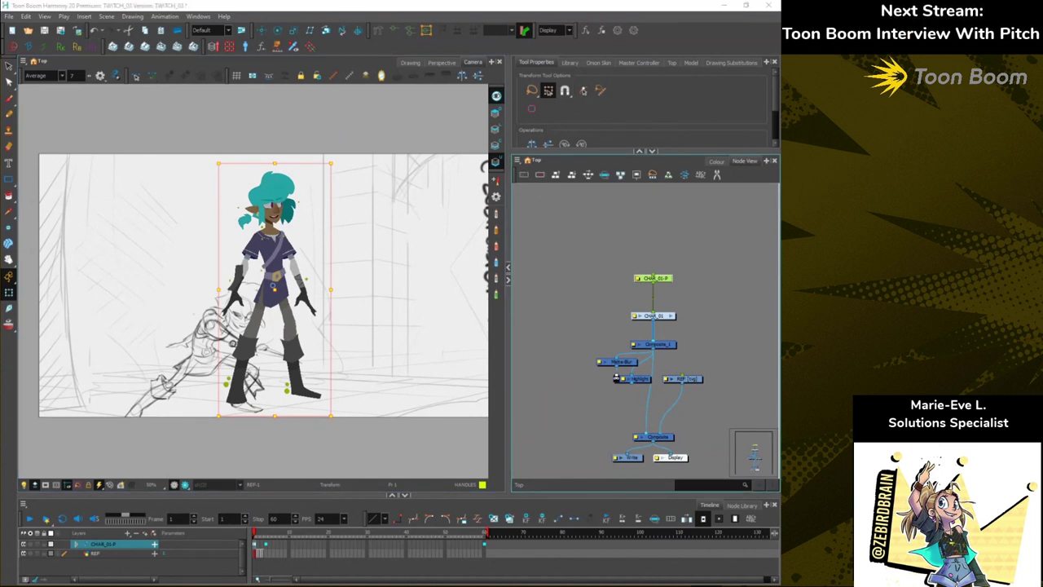
Try moving the character's foot and hand separately onto the reference pose, and undo these moves.
click(567, 381)
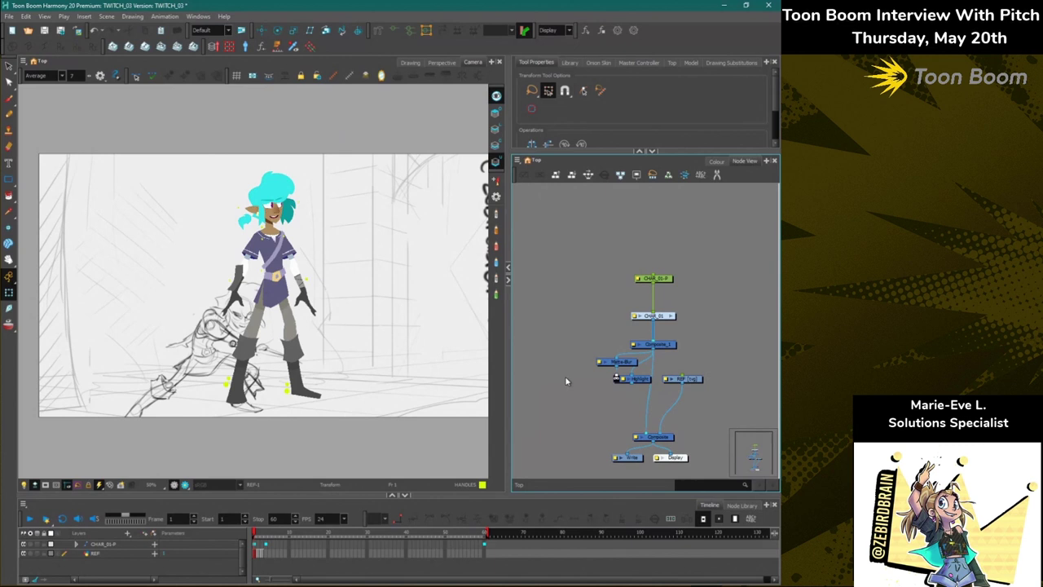
click(233, 306)
scroll(233, 306, up, 1)
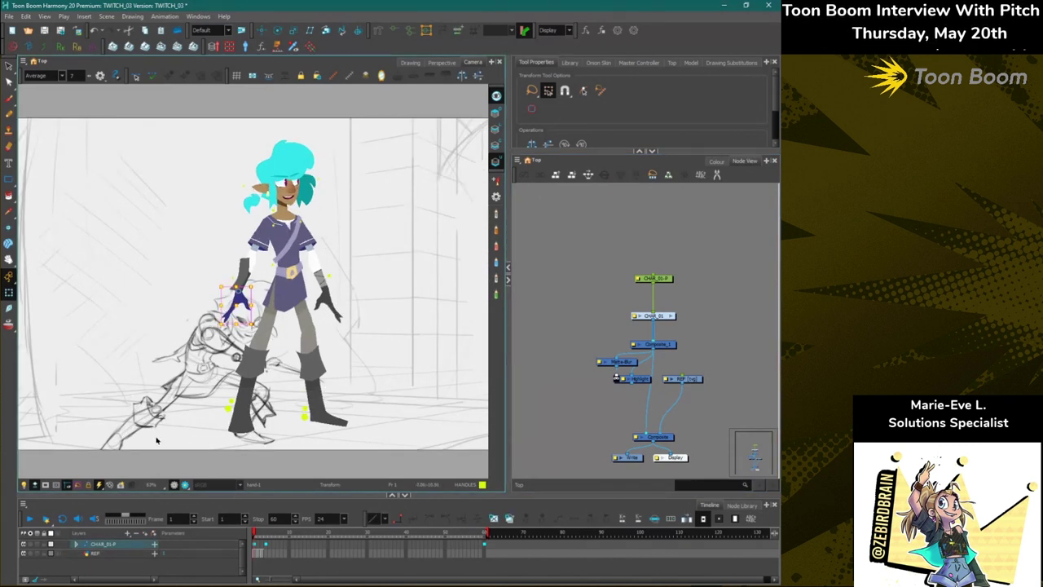
drag(158, 440, 239, 392)
click(324, 383)
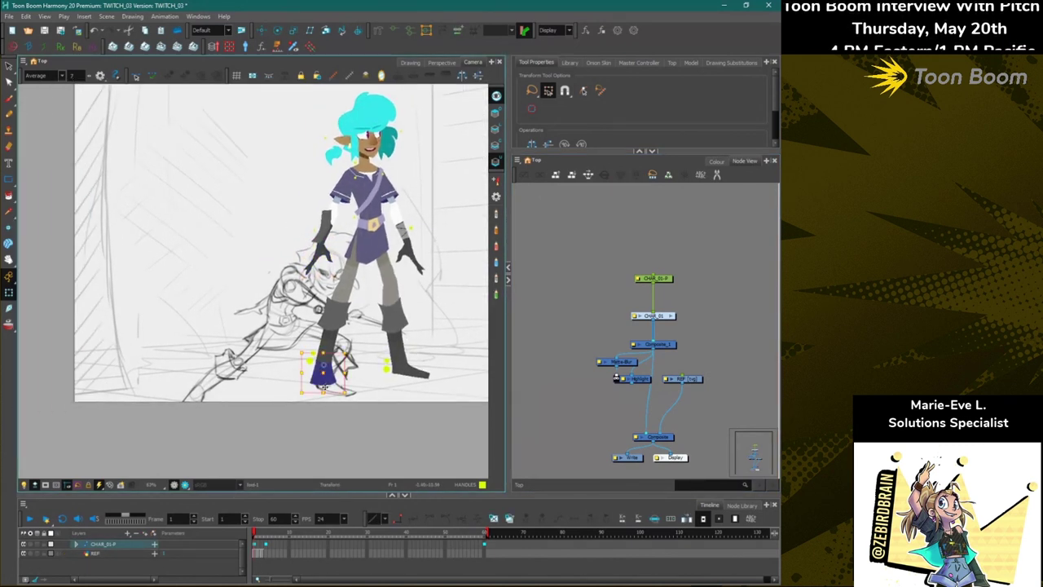
drag(324, 385, 194, 399)
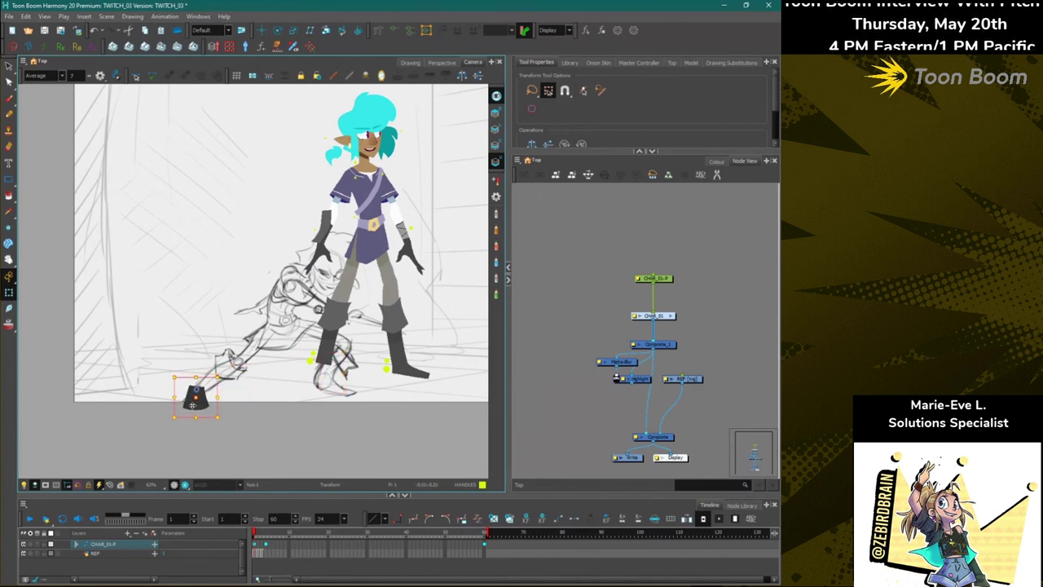
click(325, 256)
drag(319, 255, 251, 311)
key(ctrl+z)
key(ctrl+z)
key(ctrl+z)
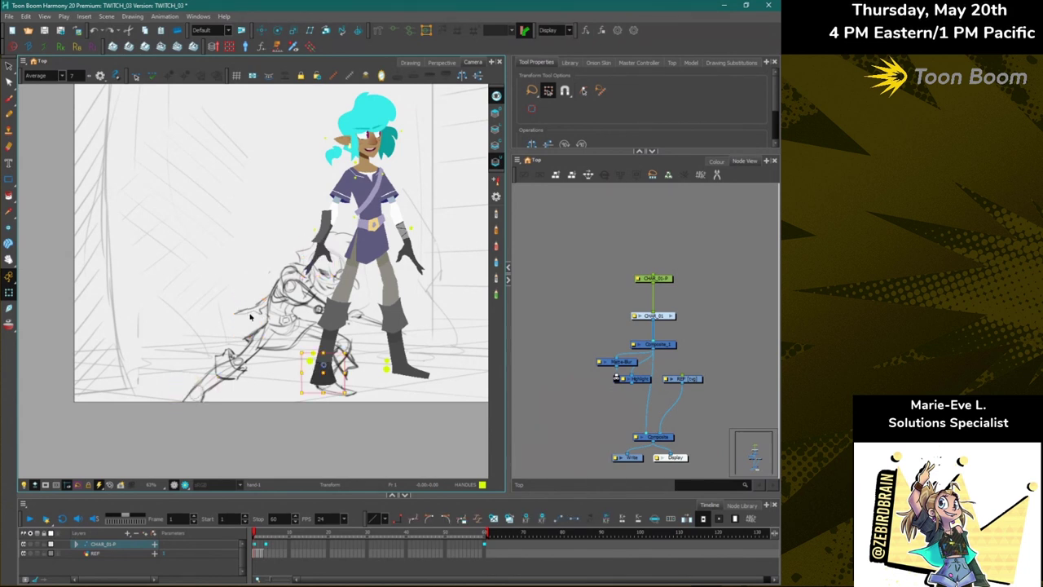
Select the CHAR_01-P peg, scale the whole character up slightly and shift it left over the reference sketch's rear leg.
click(657, 280)
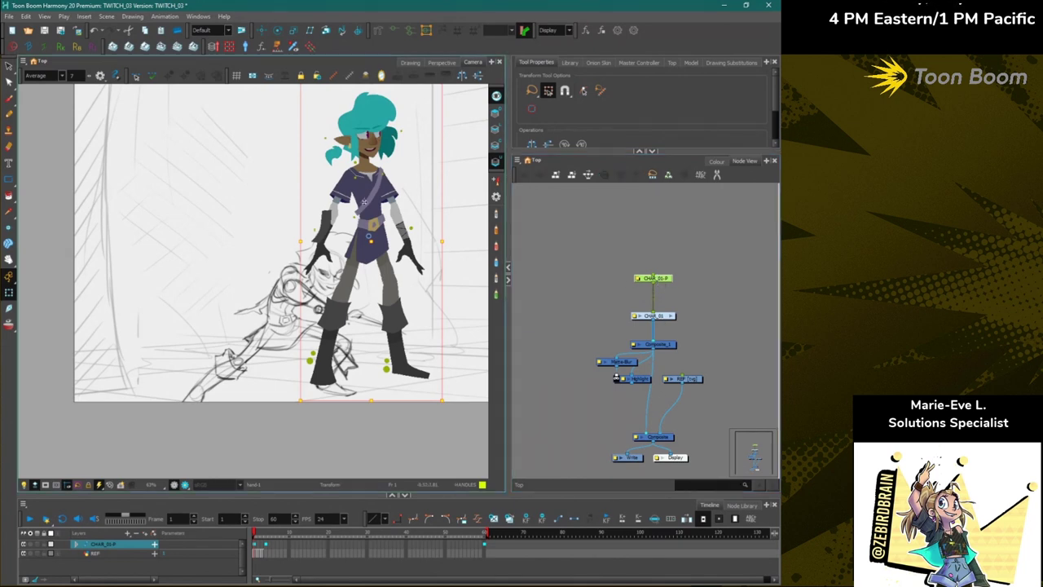
drag(337, 265, 321, 334)
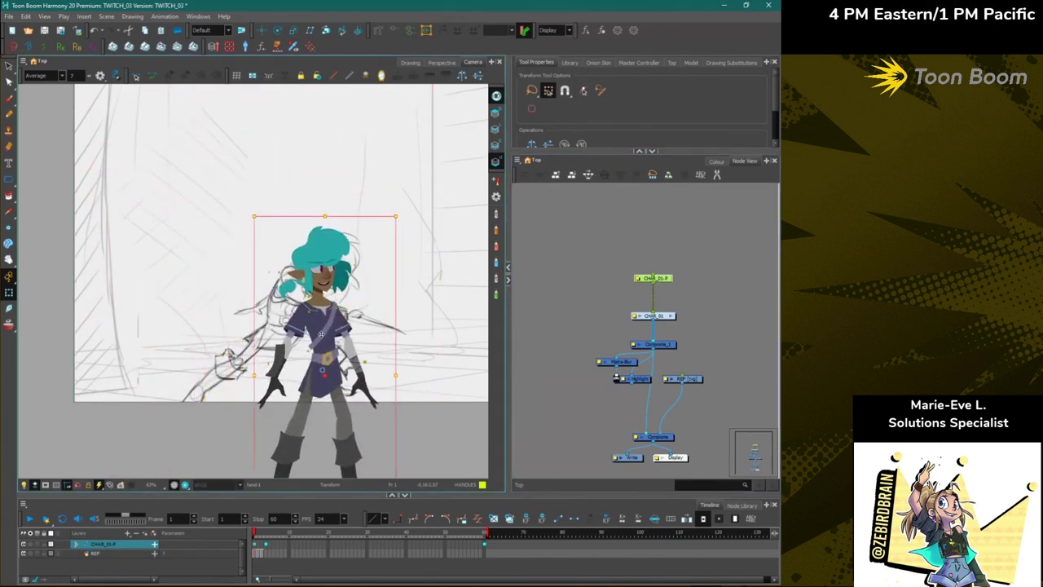
key(ctrl+z)
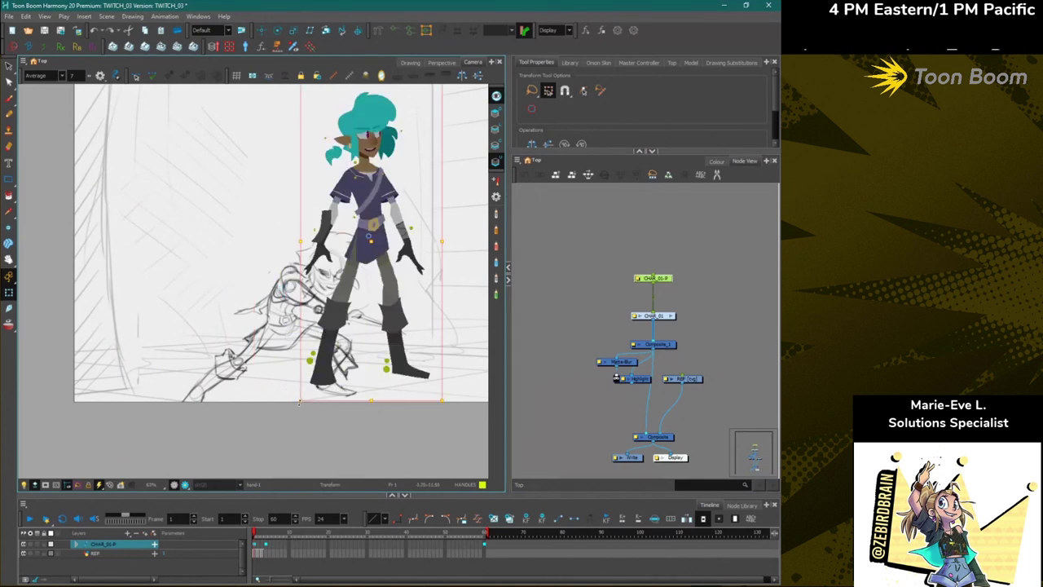
drag(299, 402, 295, 409)
key(space)
drag(237, 344, 275, 356)
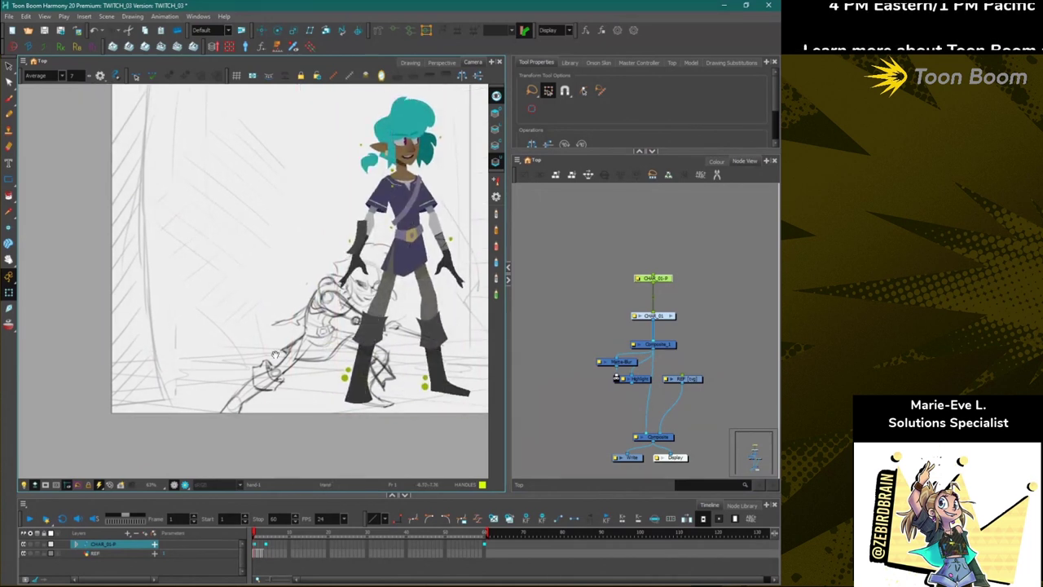
drag(406, 223, 322, 227)
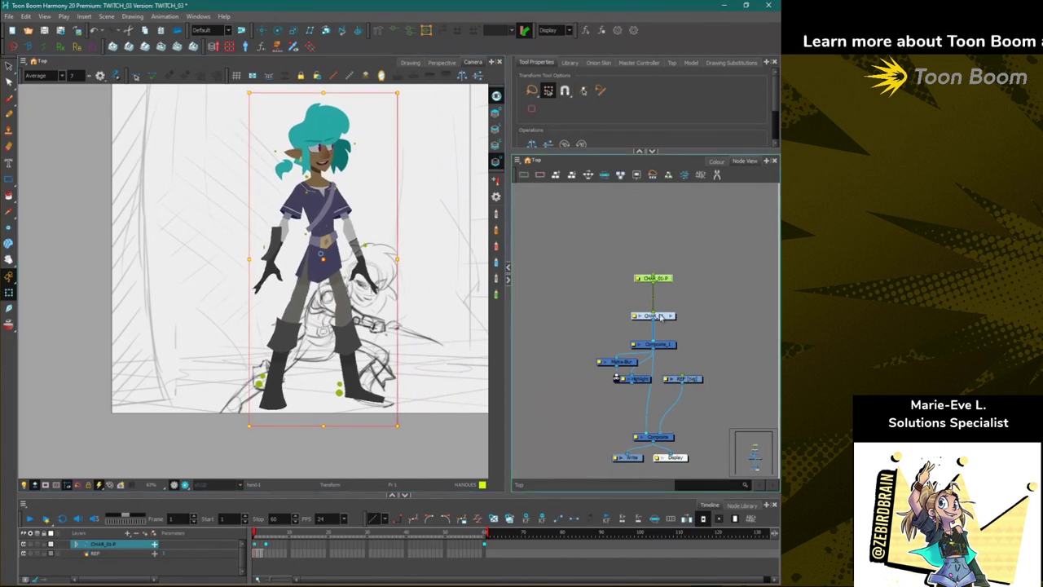
Enter the CHAR_01 group, find its torso pegs, and expand CHAR_01-P in the timeline while collapsing the topmost torso peg.
click(672, 316)
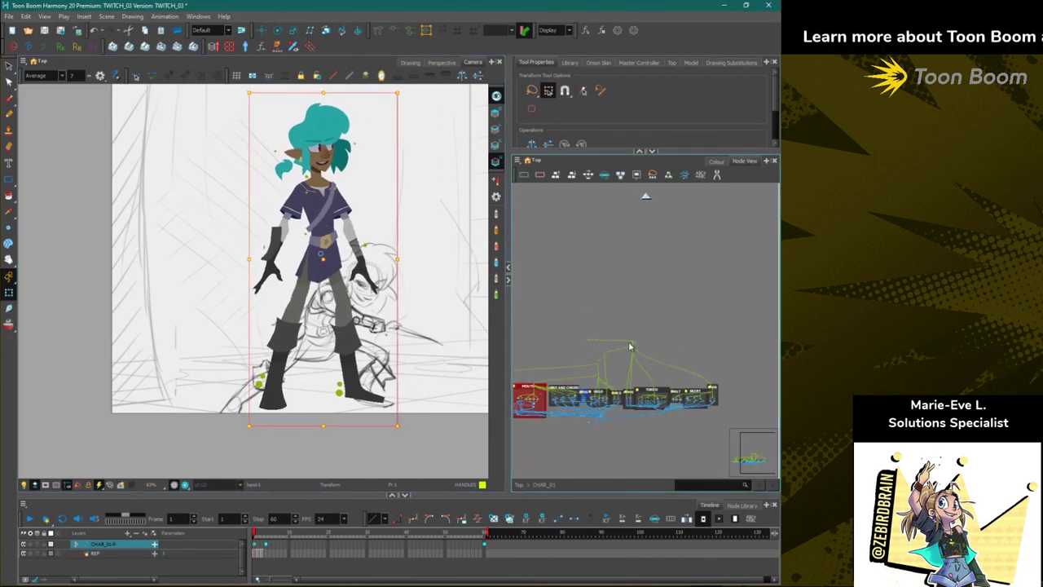
scroll(634, 347, up, 2)
scroll(634, 347, up, 3)
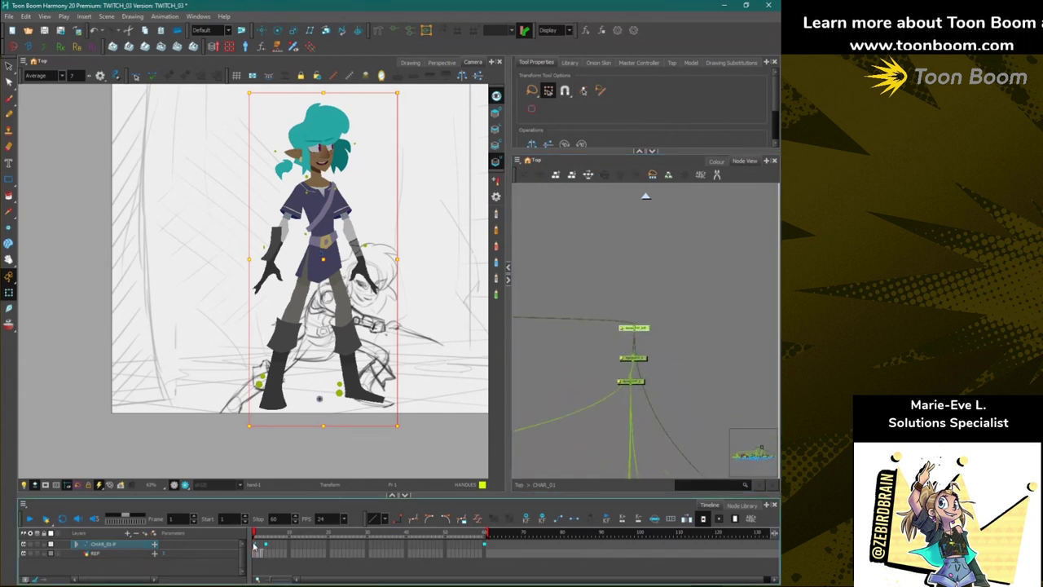
click(133, 543)
click(78, 543)
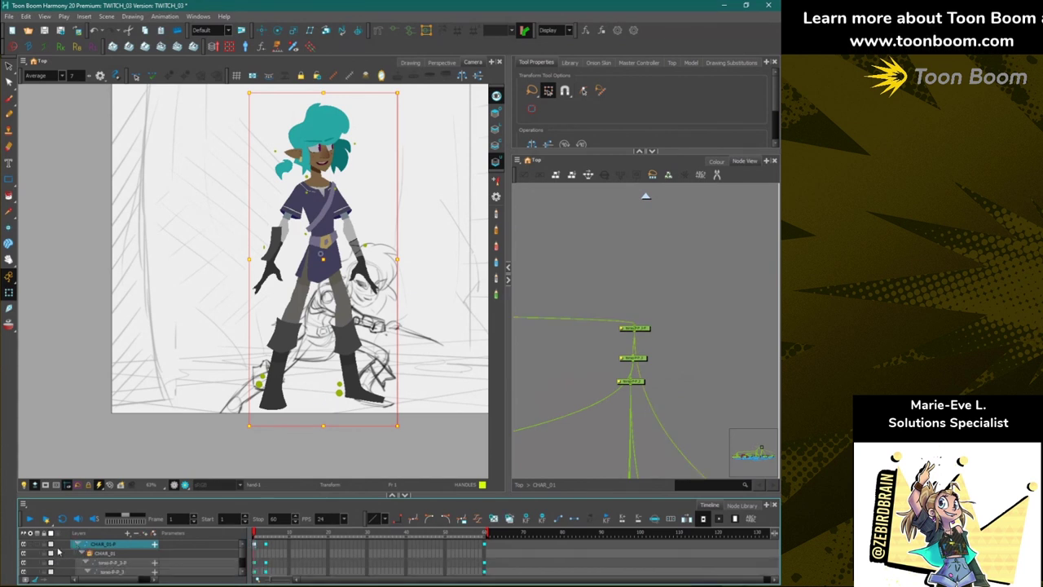
click(82, 561)
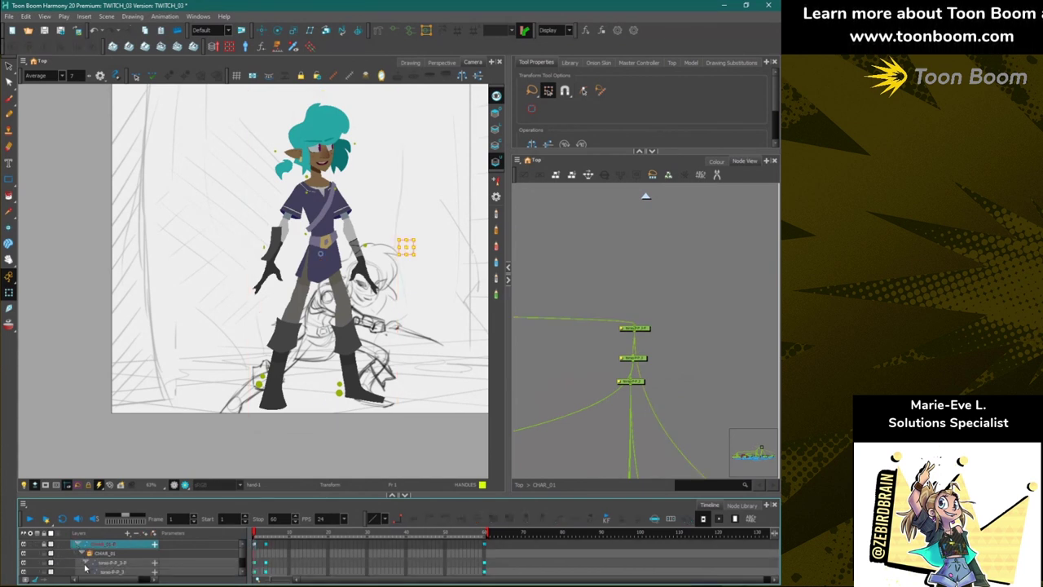
click(84, 563)
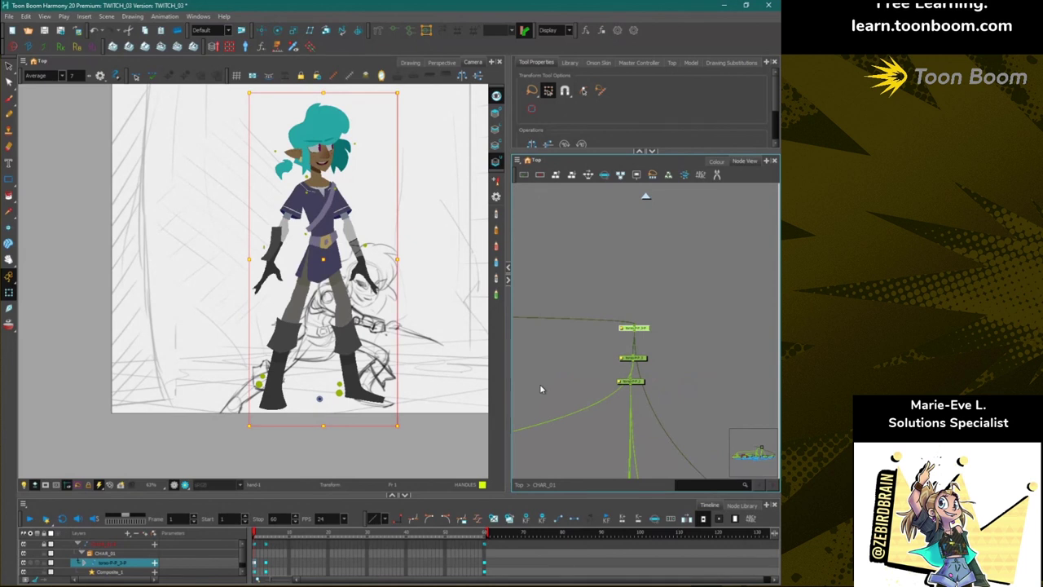
Select the front leg's boot cuff and step up through its parents past the topmost torso peg.
click(81, 419)
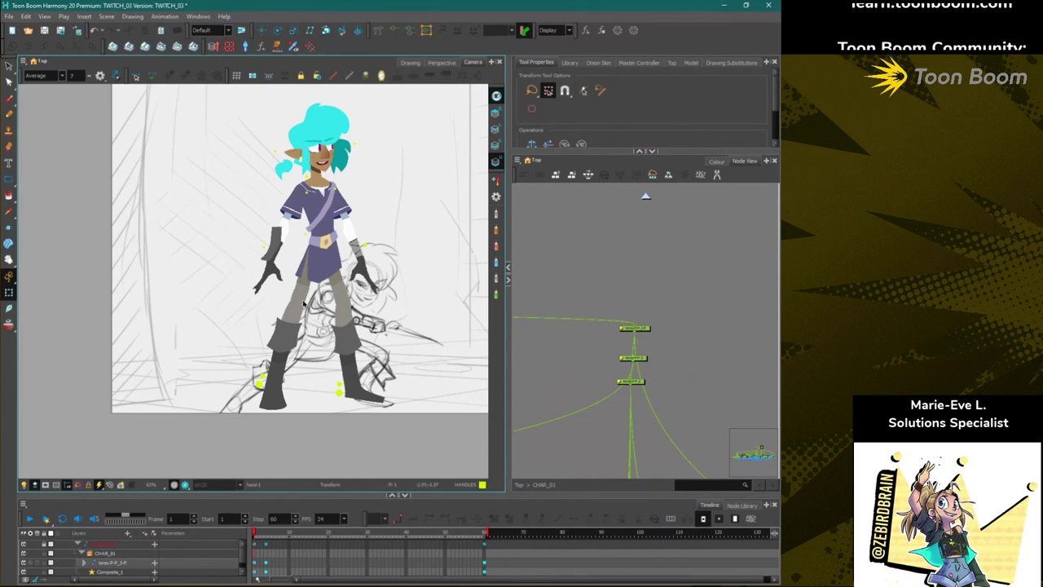
scroll(305, 304, up, 3)
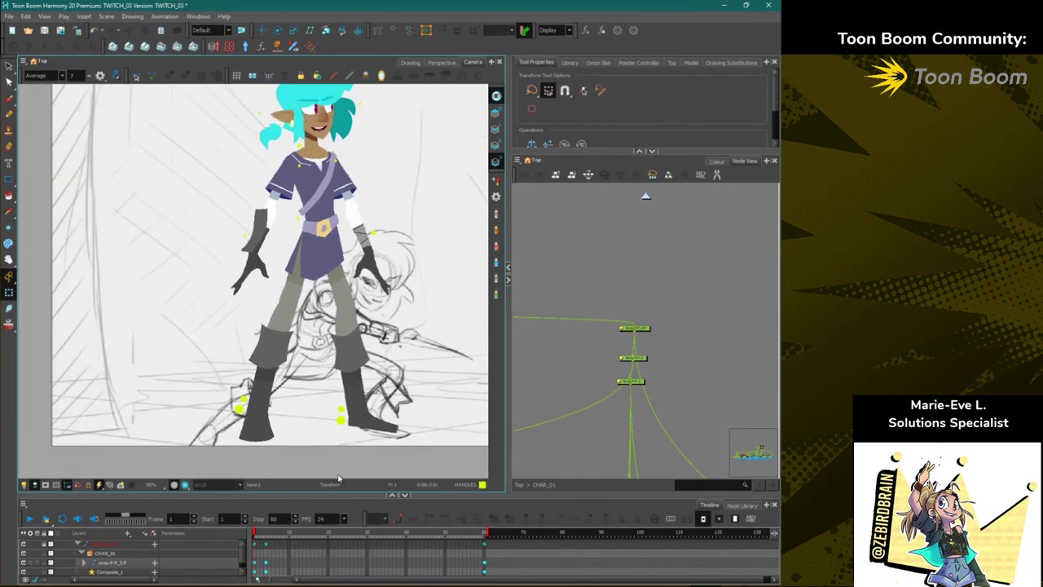
click(346, 348)
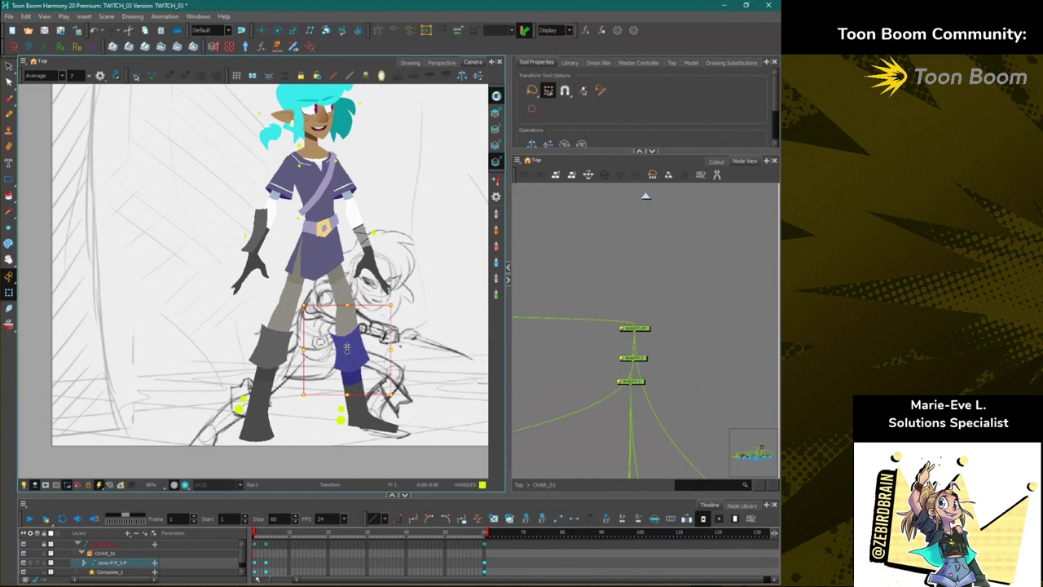
key(b)
key(b)
key(b)
key(b)
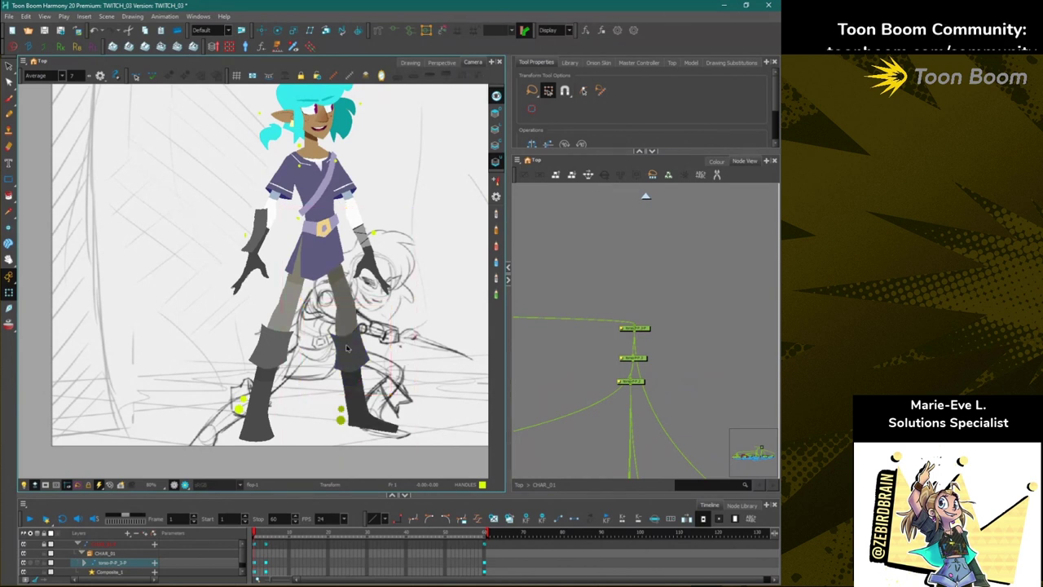
key(space)
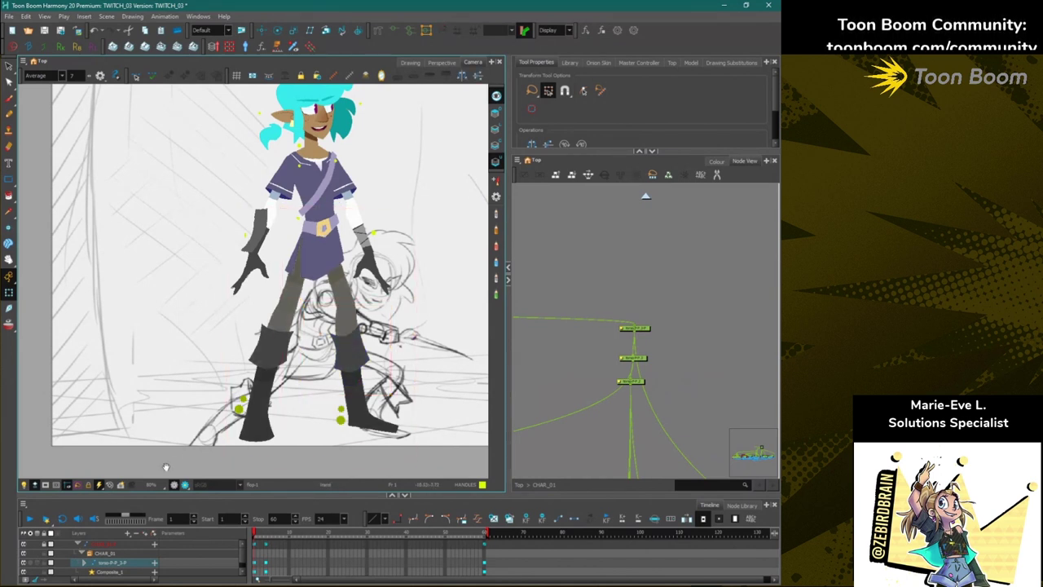
drag(166, 467, 203, 433)
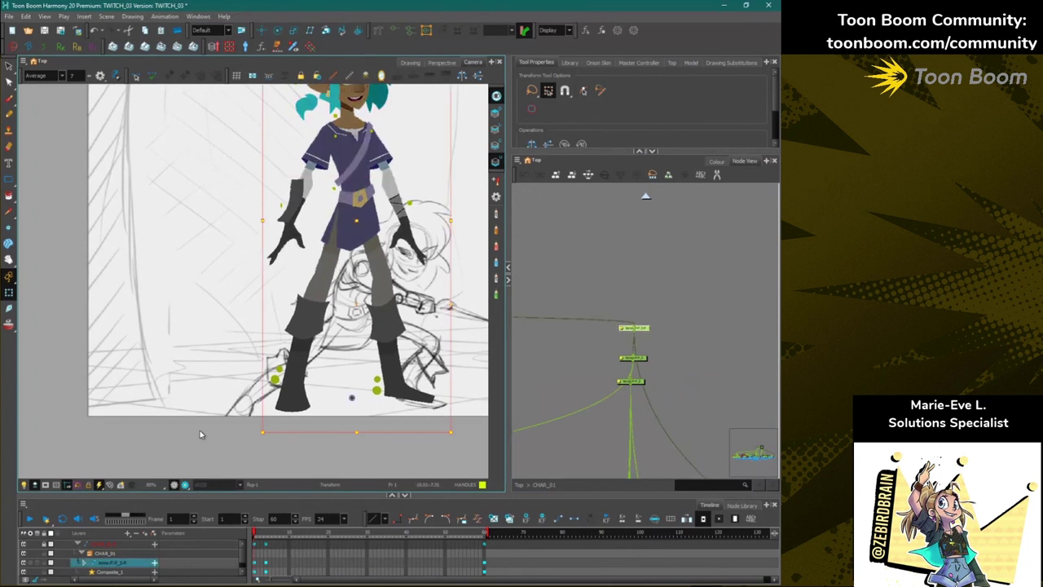
key(b)
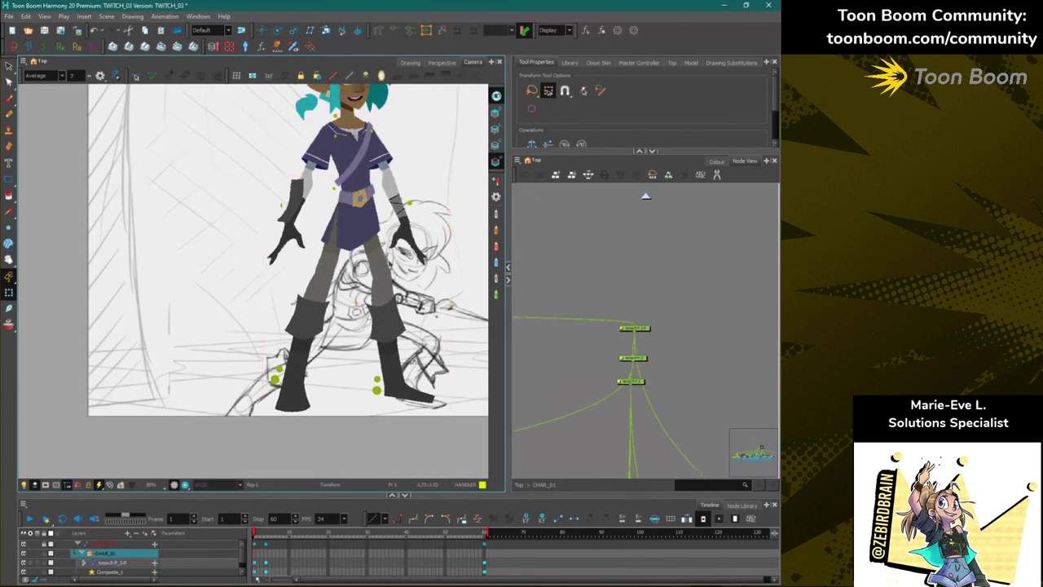
Lower the whole body with the topmost torso peg so the hips come down towards the crouched reference pose.
click(354, 222)
drag(355, 222, 354, 309)
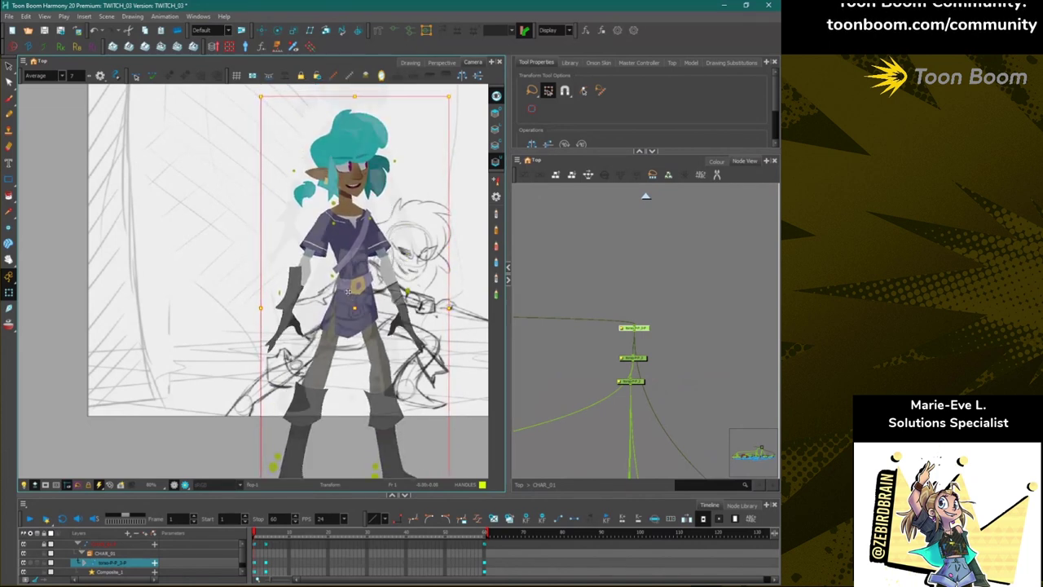
key(ctrl+z)
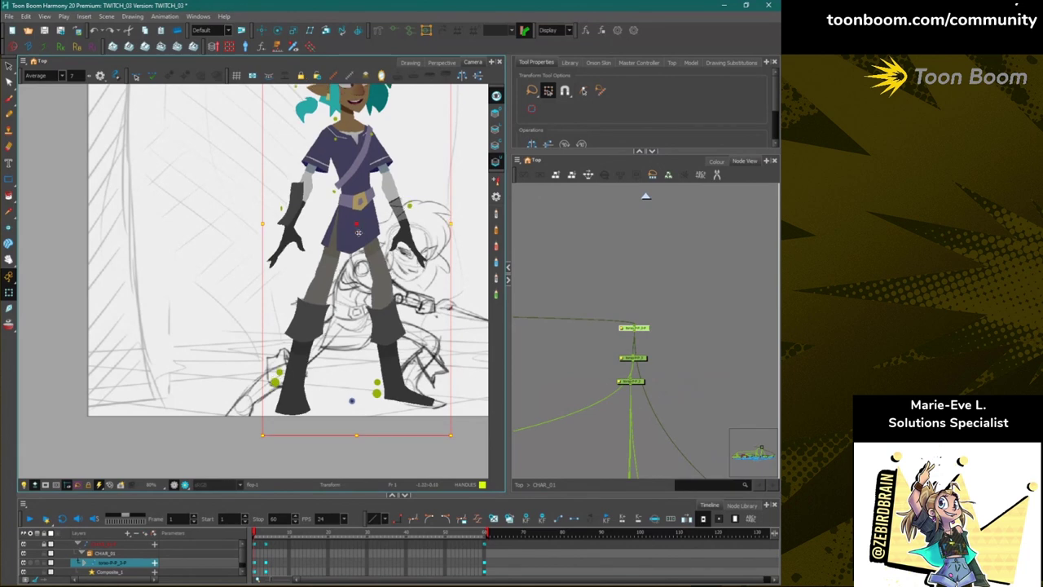
drag(351, 257, 350, 347)
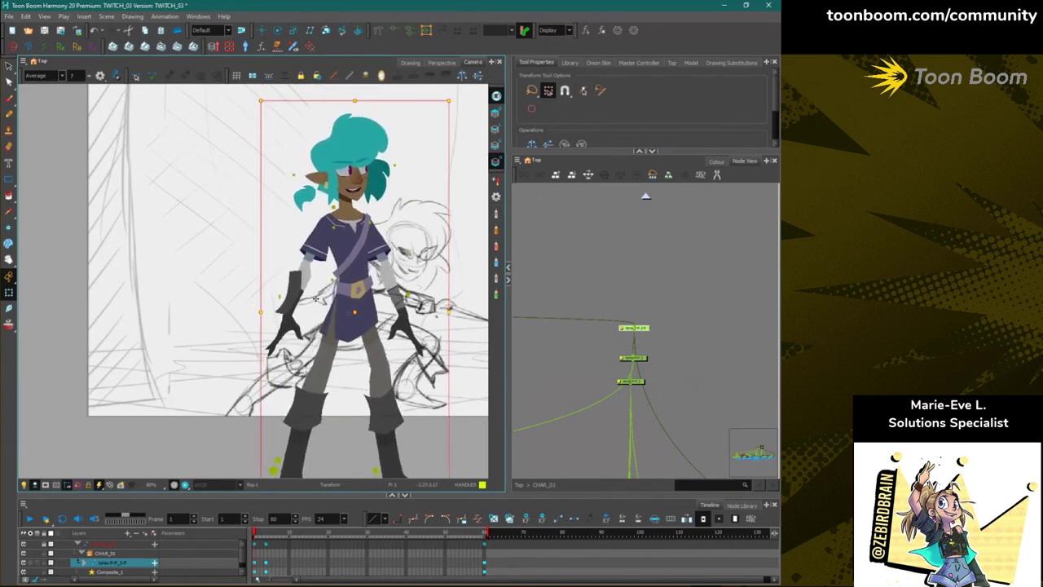
Lock the REF drawing layer so it cannot be picked while posing the character.
click(223, 247)
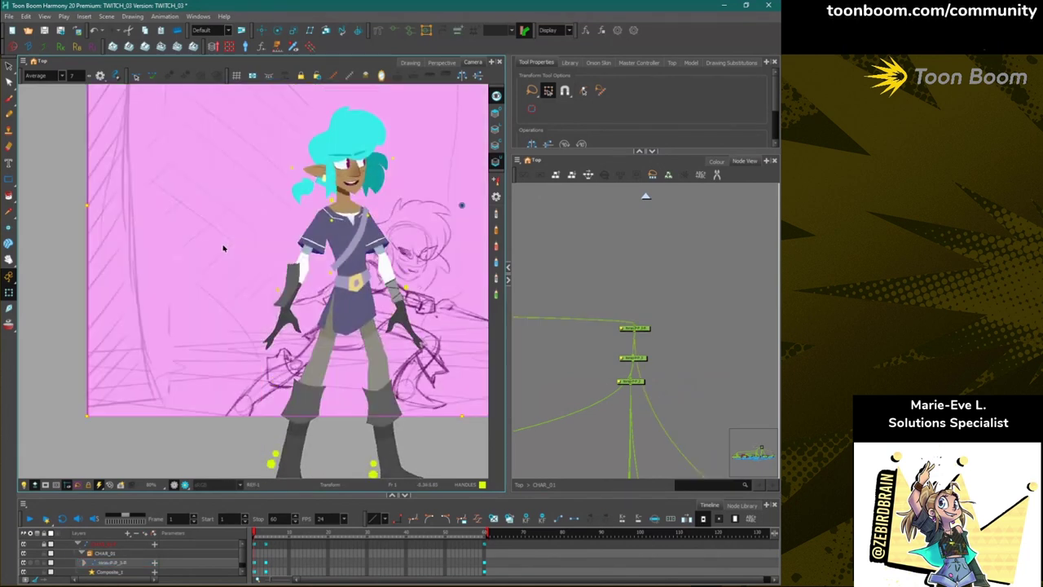
click(171, 450)
drag(242, 560, 242, 572)
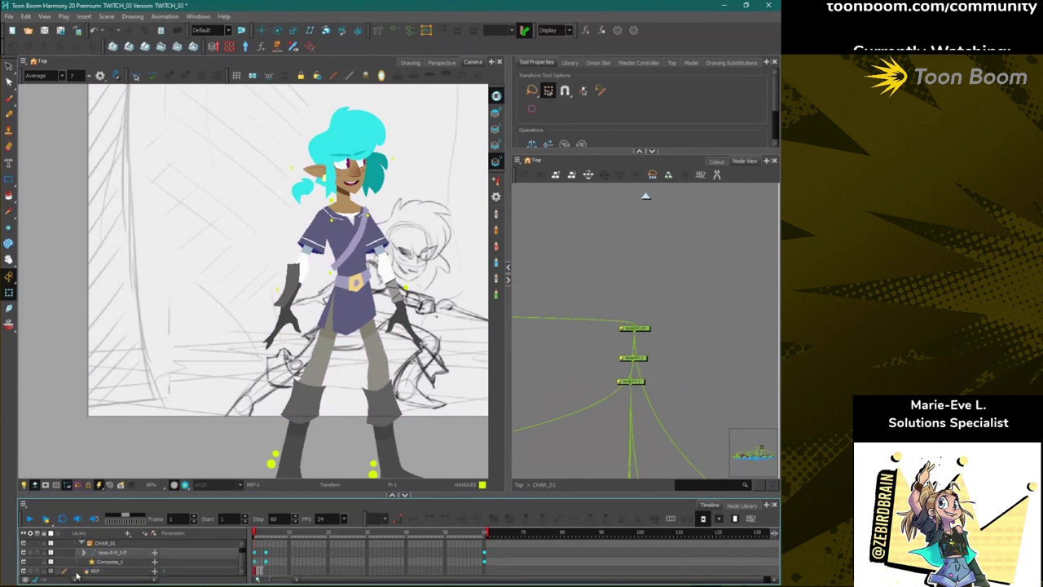
click(567, 398)
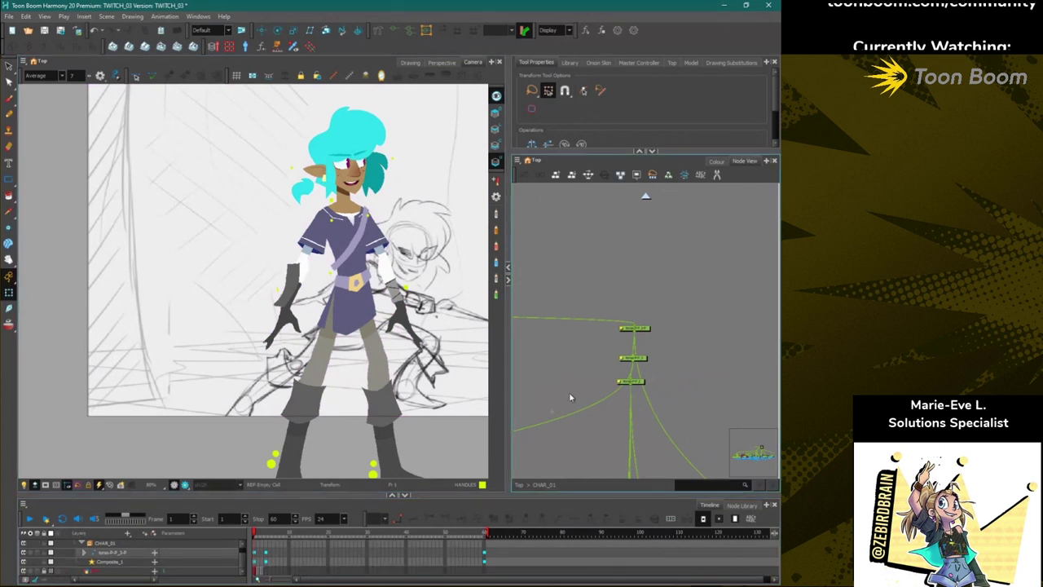
Return to the top-level node network, move the REF node clear of the composite nodes and add a parent peg directly above it.
click(519, 485)
drag(577, 445, 574, 408)
drag(685, 364, 705, 357)
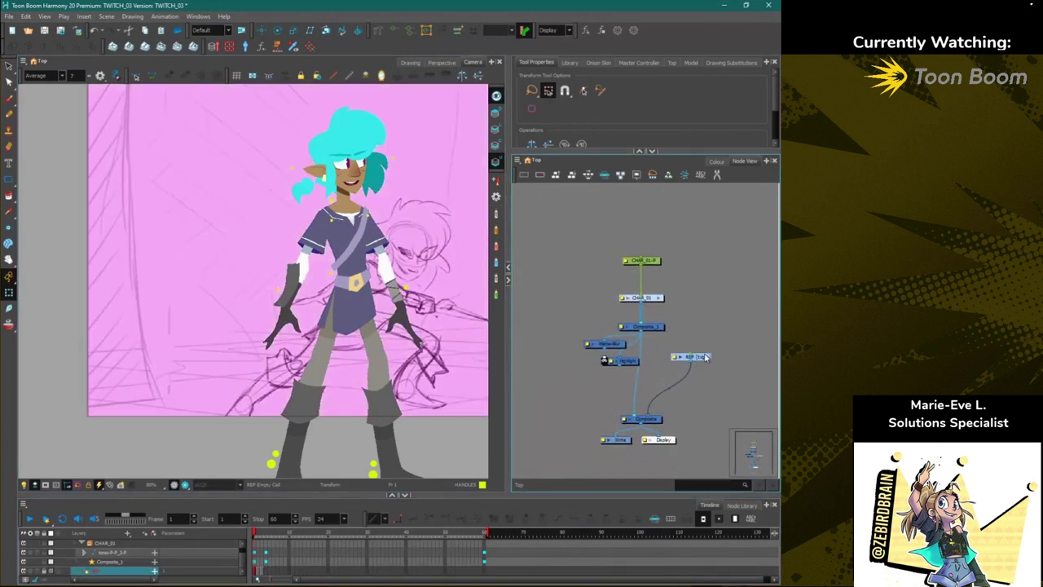
drag(611, 410, 519, 412)
click(608, 352)
click(608, 362)
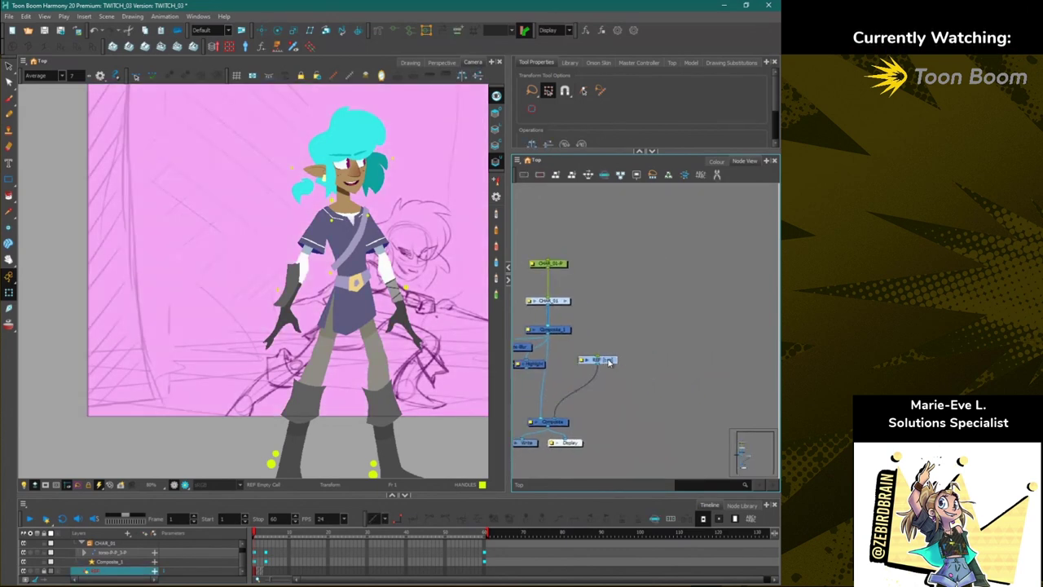
key(ctrl+p)
click(621, 348)
drag(603, 323, 607, 339)
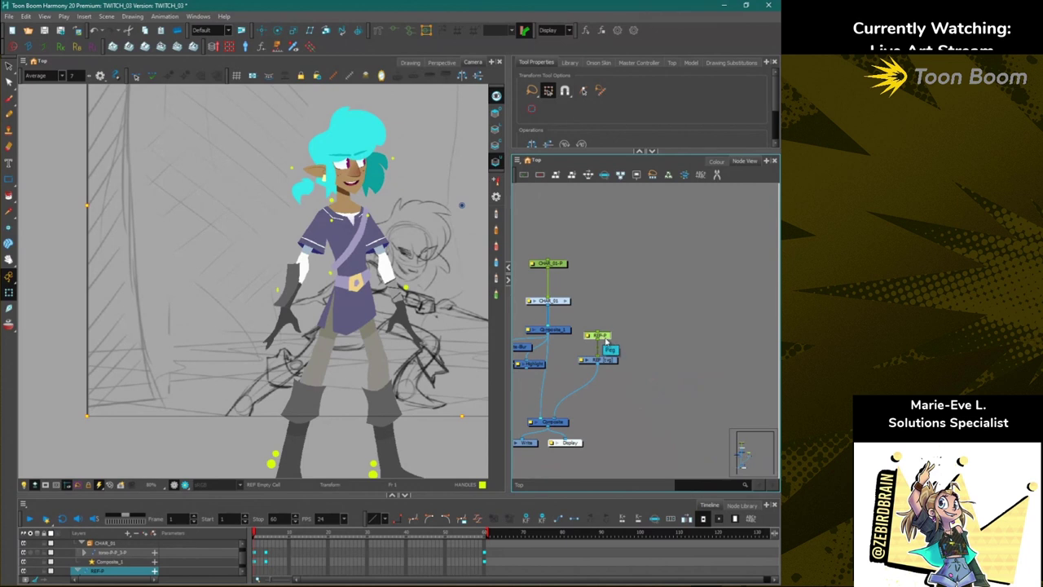
Bring the REF-P peg in front of the character in the Top view with the Maintain Size tool.
click(326, 31)
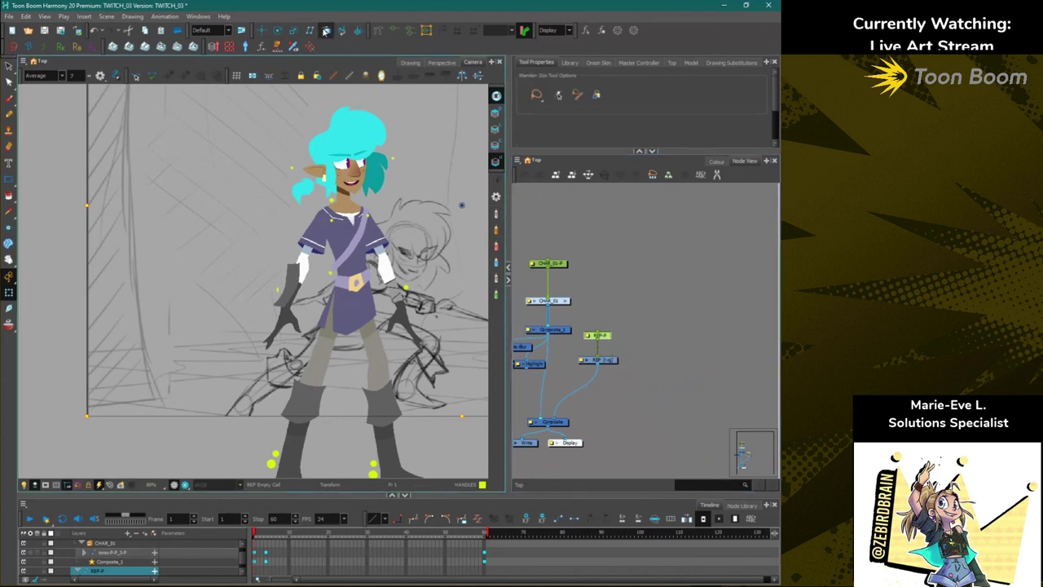
click(717, 161)
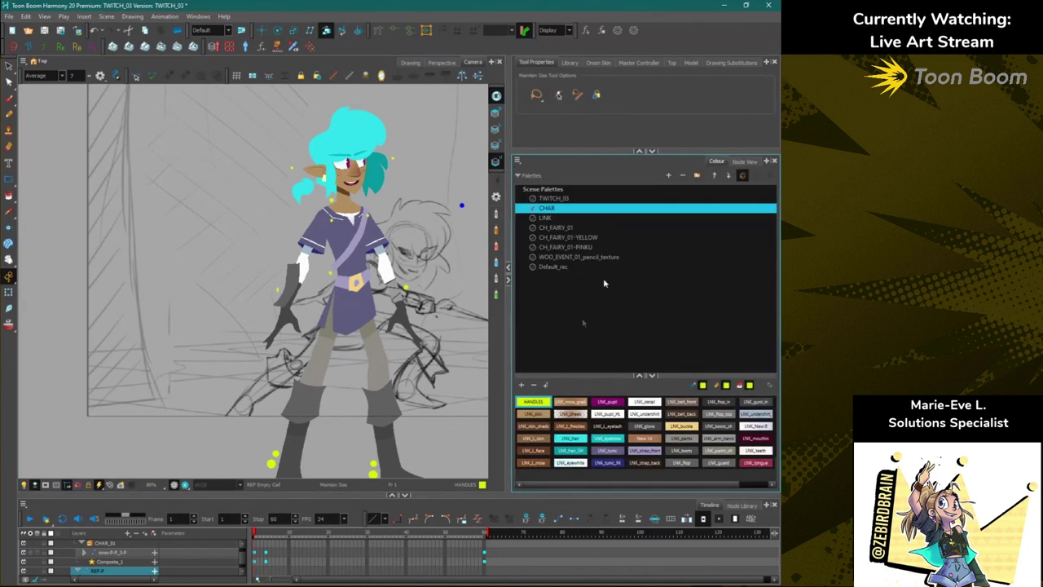
click(746, 161)
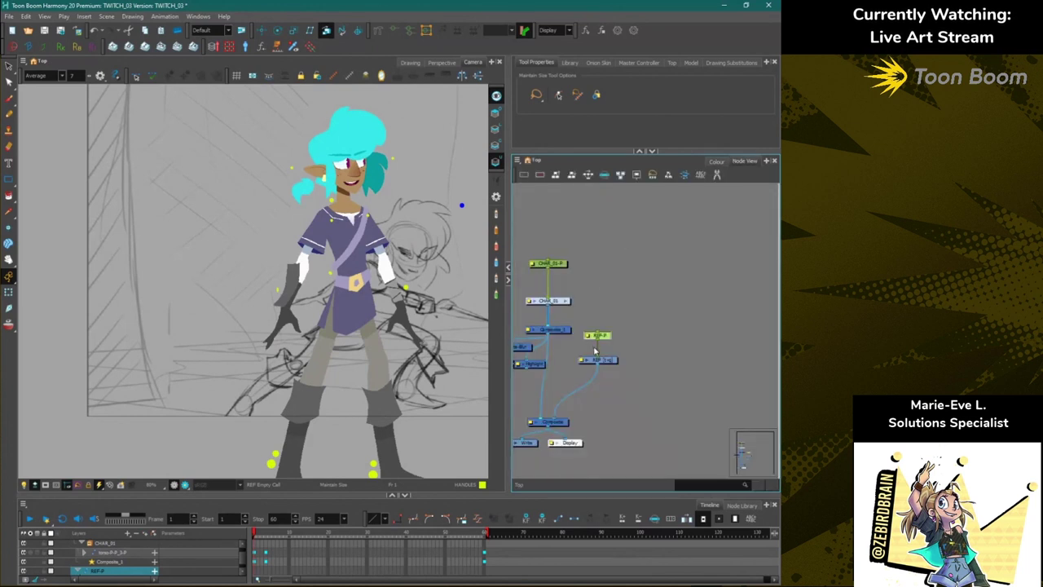
click(672, 64)
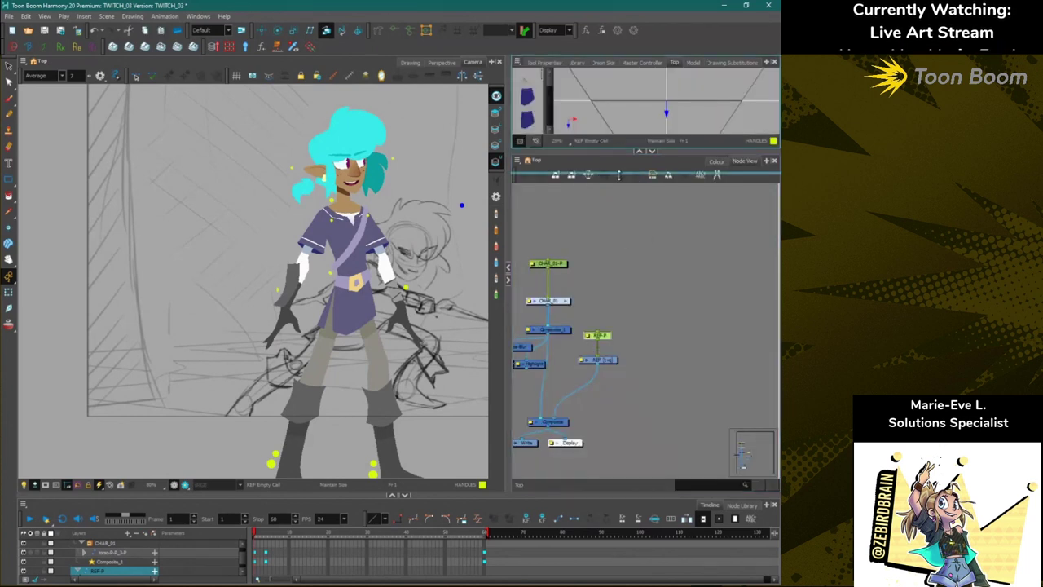
click(327, 32)
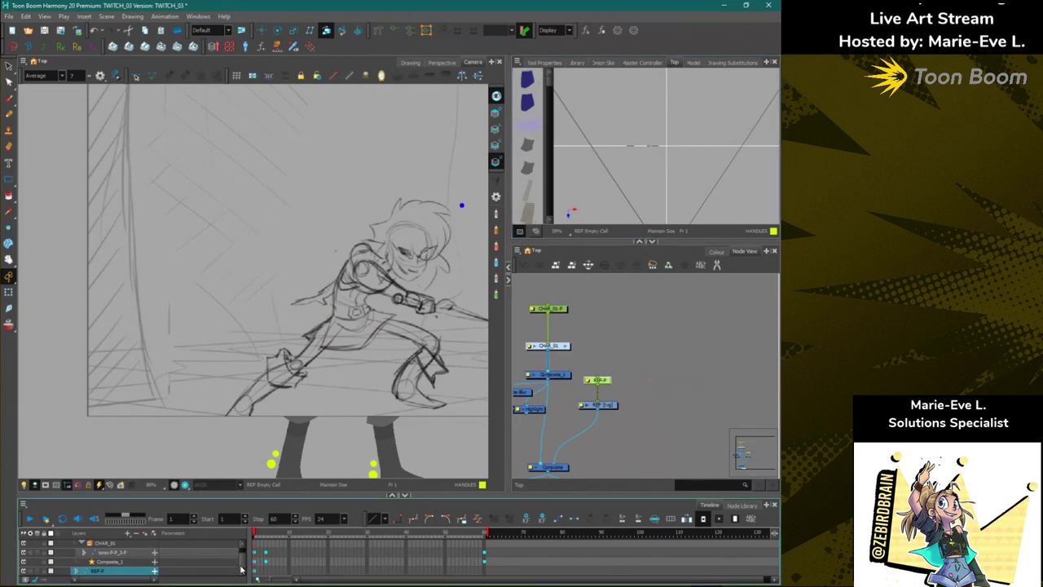
Enlarge the timeline area and lower the REF layer's opacity until the character shows through the sketch.
drag(84, 495, 84, 465)
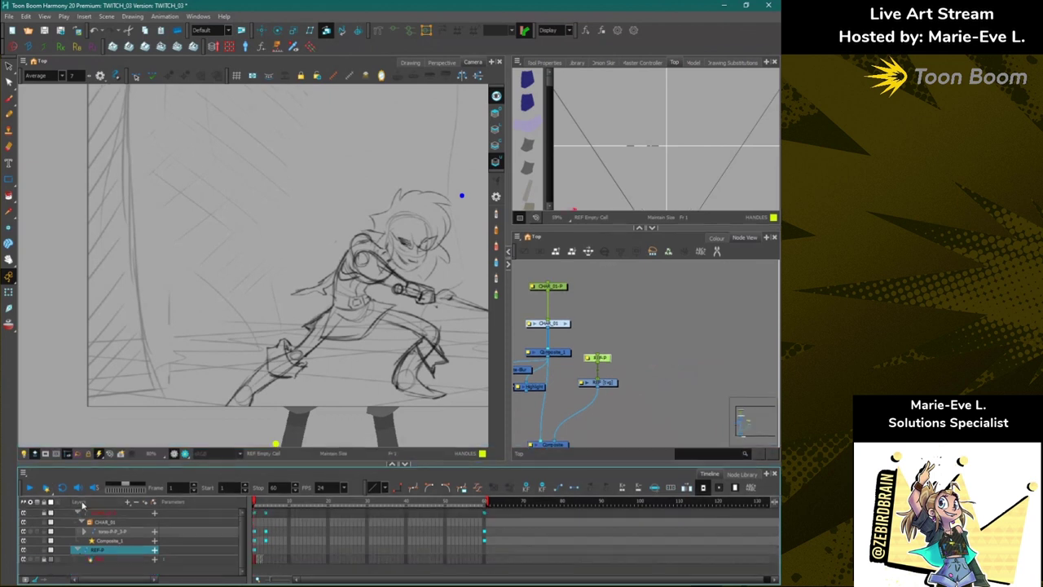
click(62, 562)
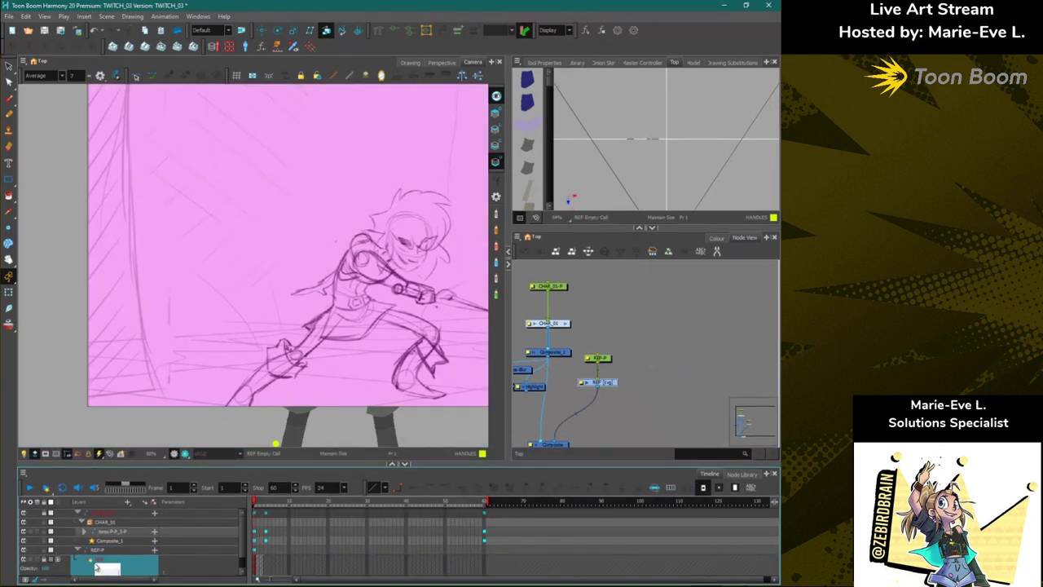
drag(35, 568, 32, 568)
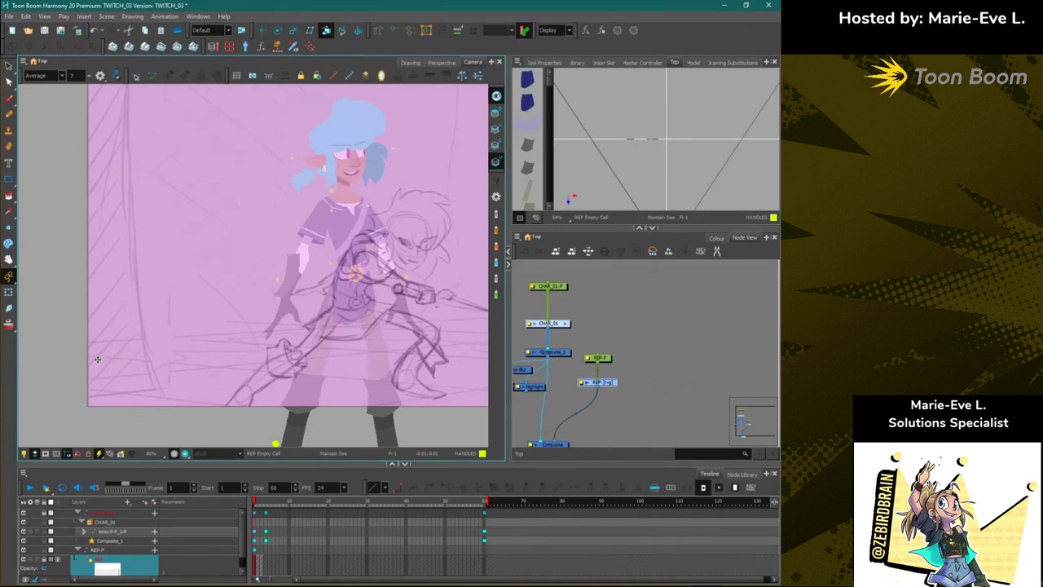
Add a second peg and insert it on the connection between REF-P and the REF drawing.
click(598, 358)
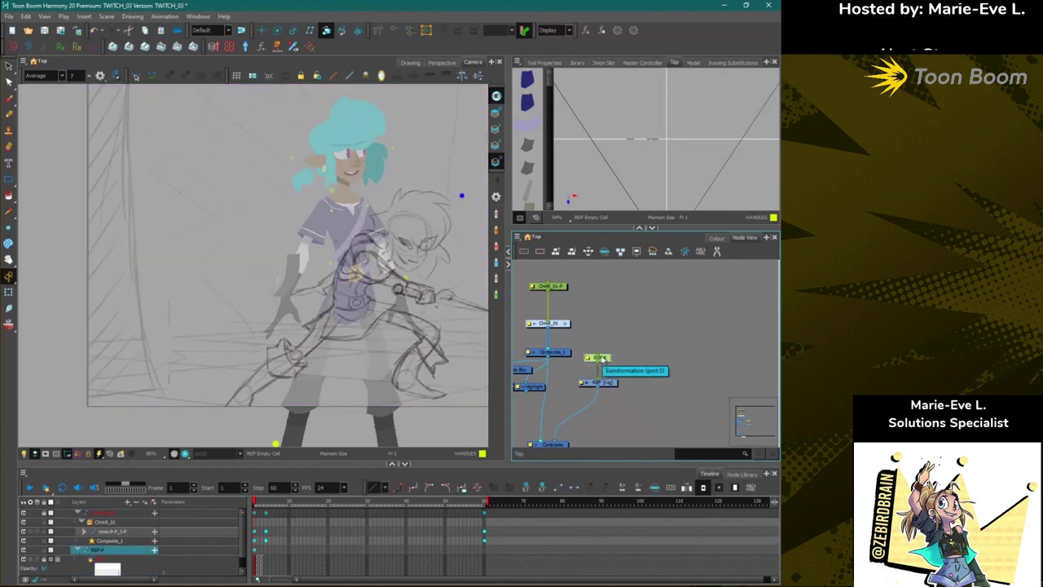
click(621, 372)
key(ctrl+p)
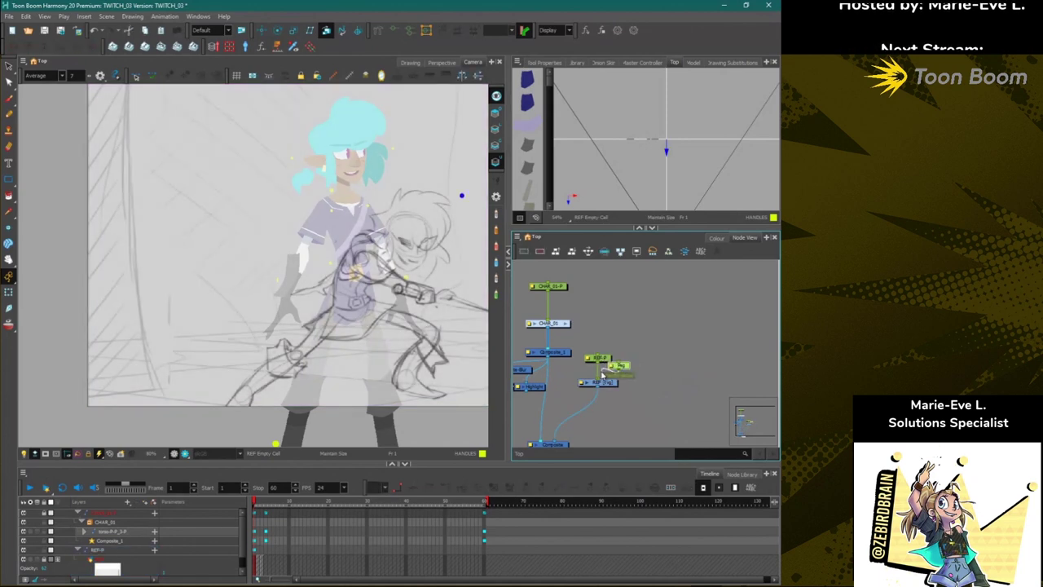
drag(624, 370, 603, 375)
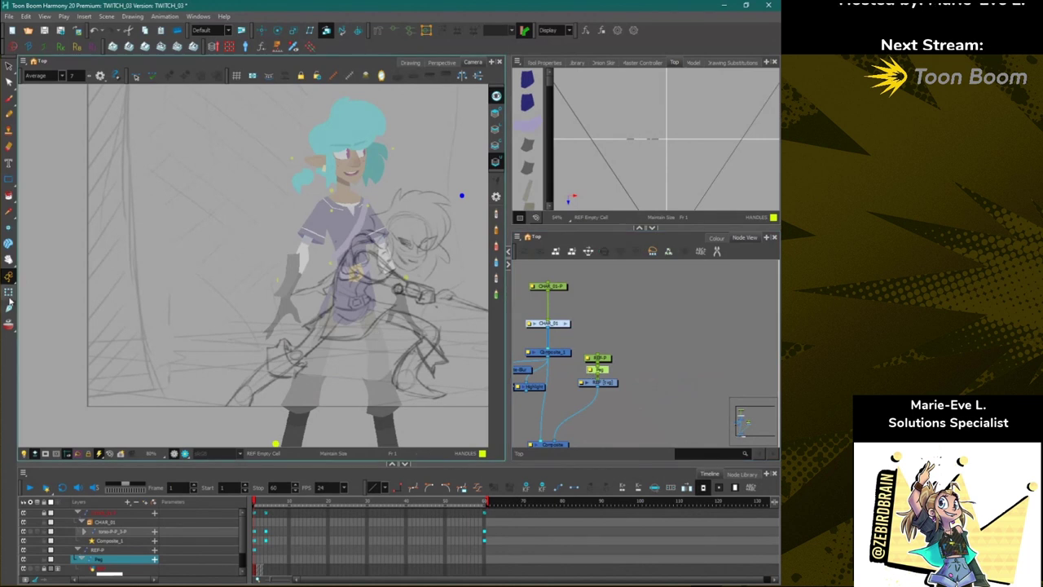
With the new peg, shrink the reference sketch to a small thumbnail and place it in the camera frame's upper-right corner.
click(8, 292)
scroll(198, 329, down, 2)
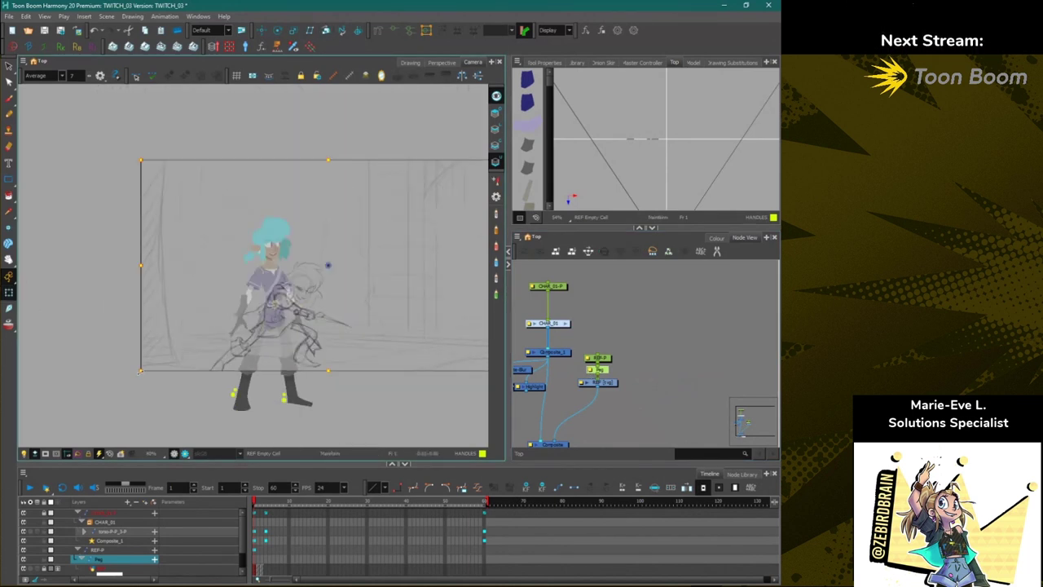
drag(141, 371, 260, 303)
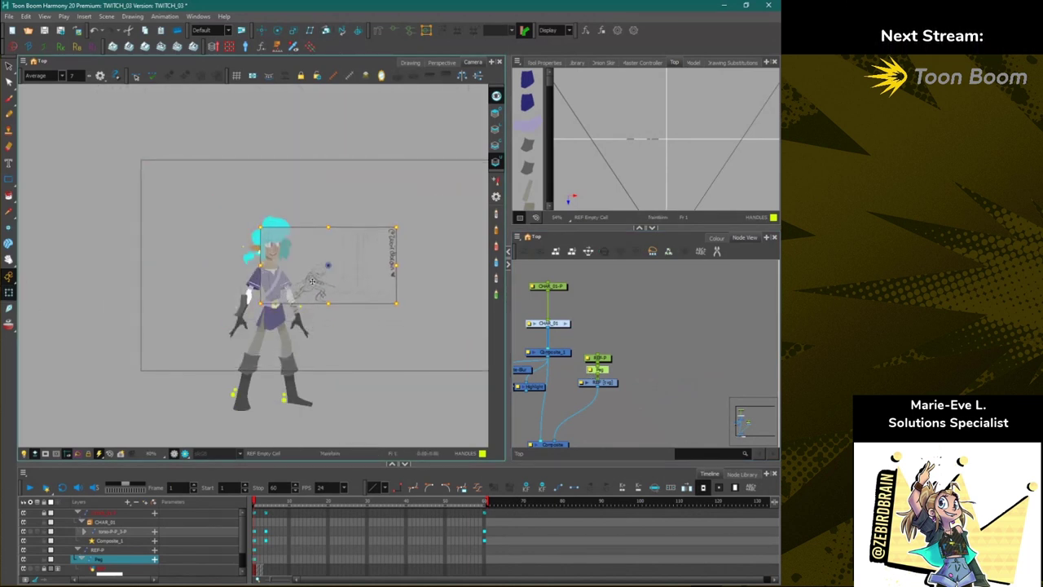
drag(313, 282, 410, 215)
drag(294, 187, 226, 201)
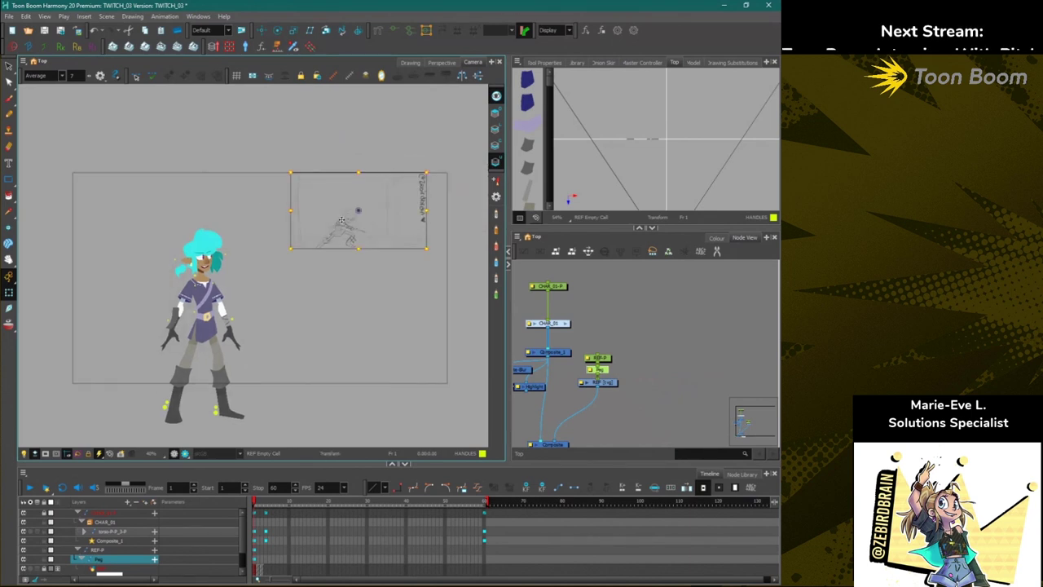
drag(341, 219, 365, 219)
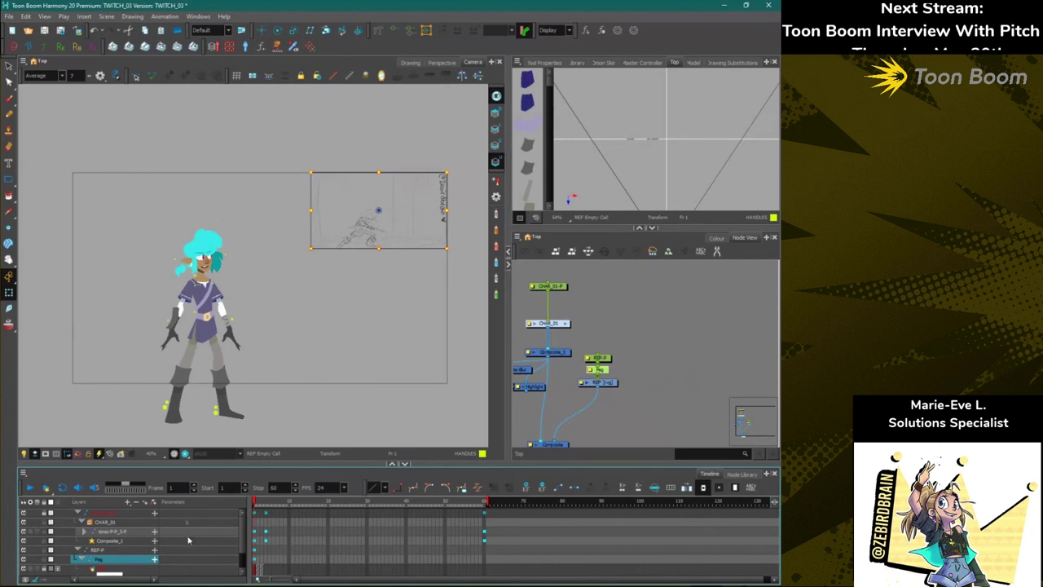
Toggle the lower reference peg off and on, leaving it disabled so the sketch fills the frame.
mouse_move(260, 505)
mouse_down()
mouse_move(313, 506)
mouse_move(247, 506)
mouse_up()
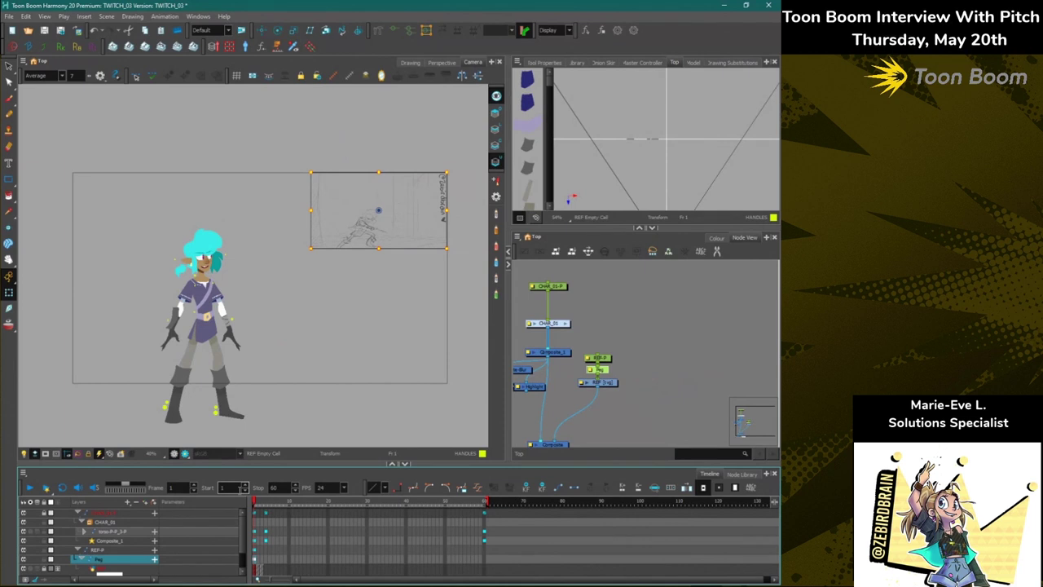
click(591, 370)
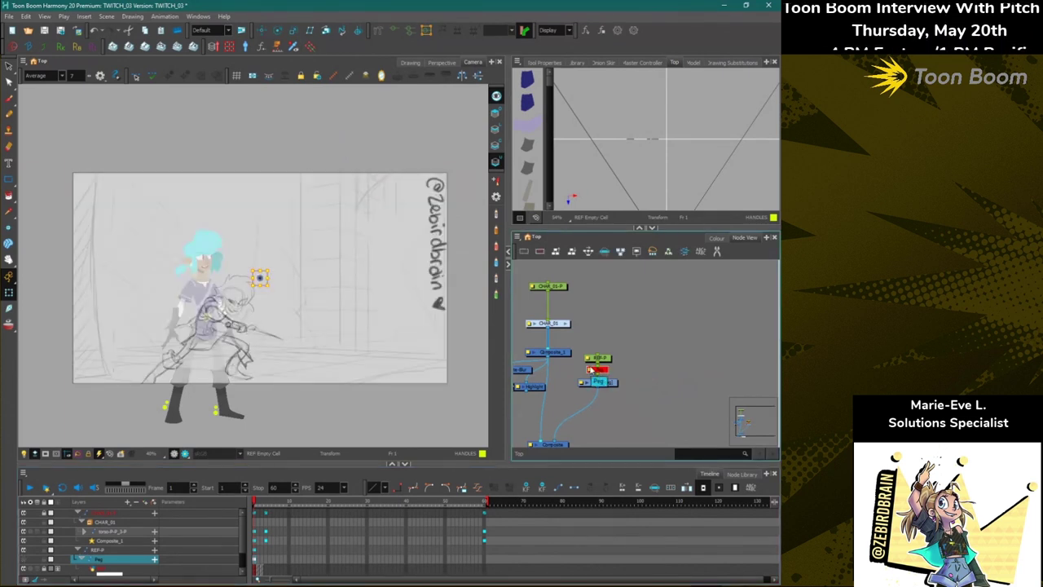
key(a)
key(d)
Select REF-P together with its child peg, collapse REF-P in the timeline and lock it.
click(597, 358)
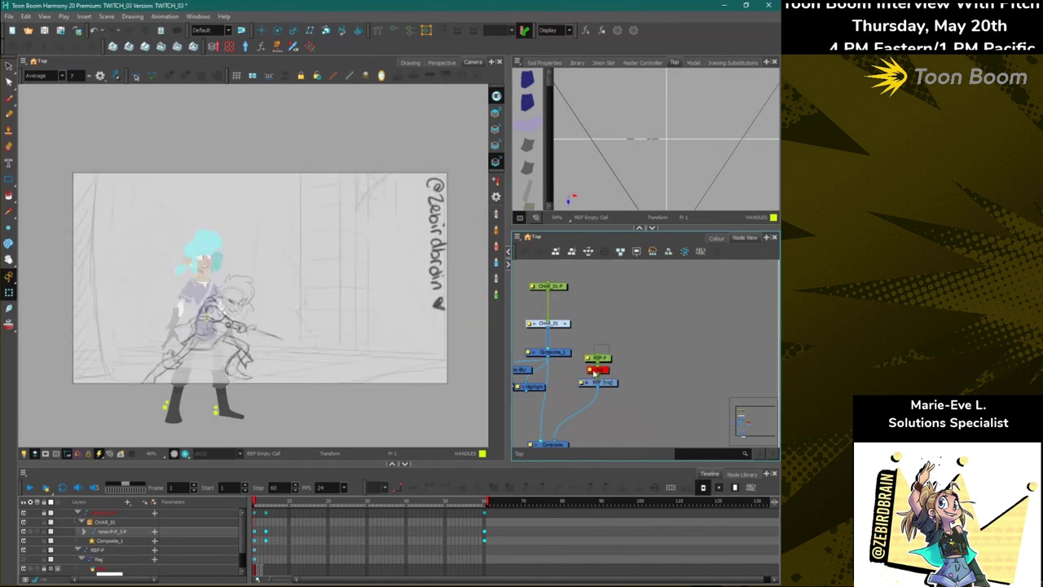
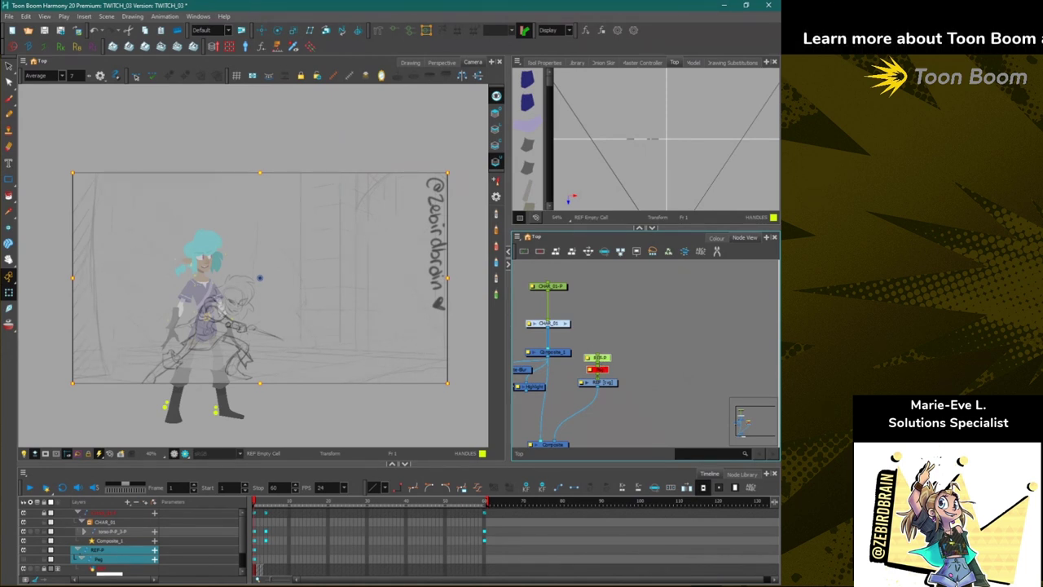
scroll(146, 320, up, 2)
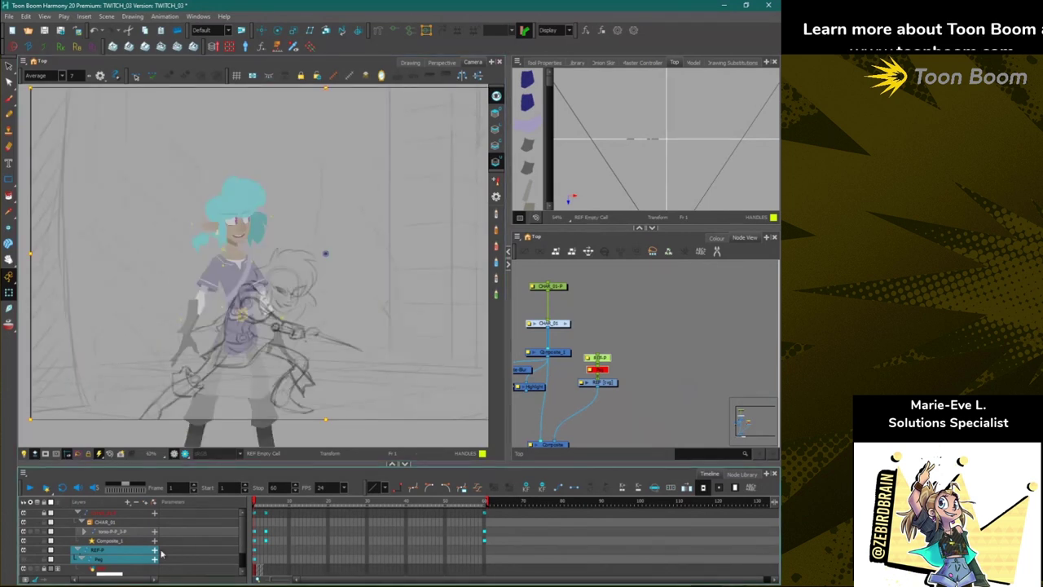
scroll(244, 559, down, 2)
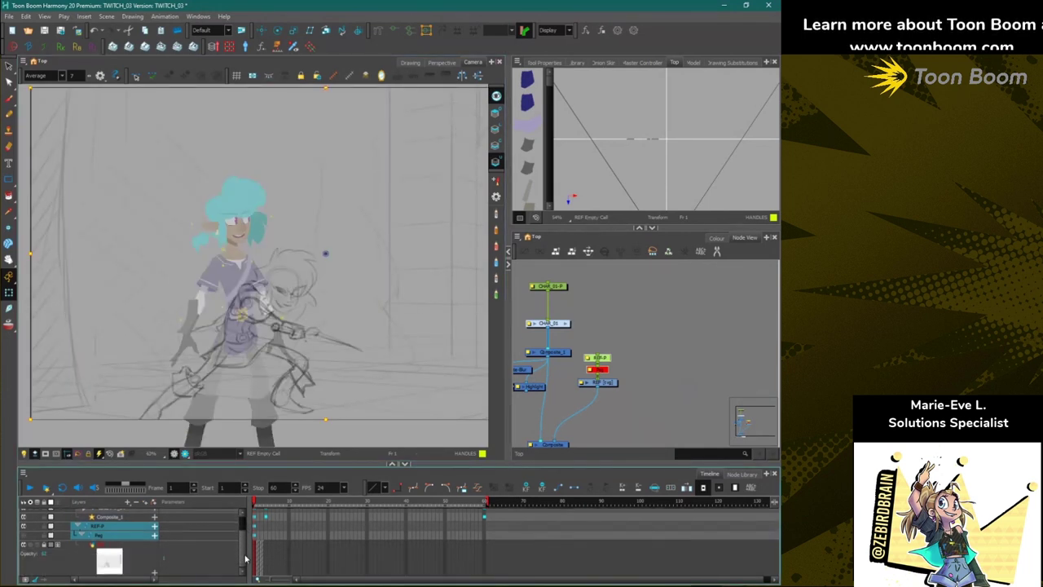
scroll(246, 559, up, 2)
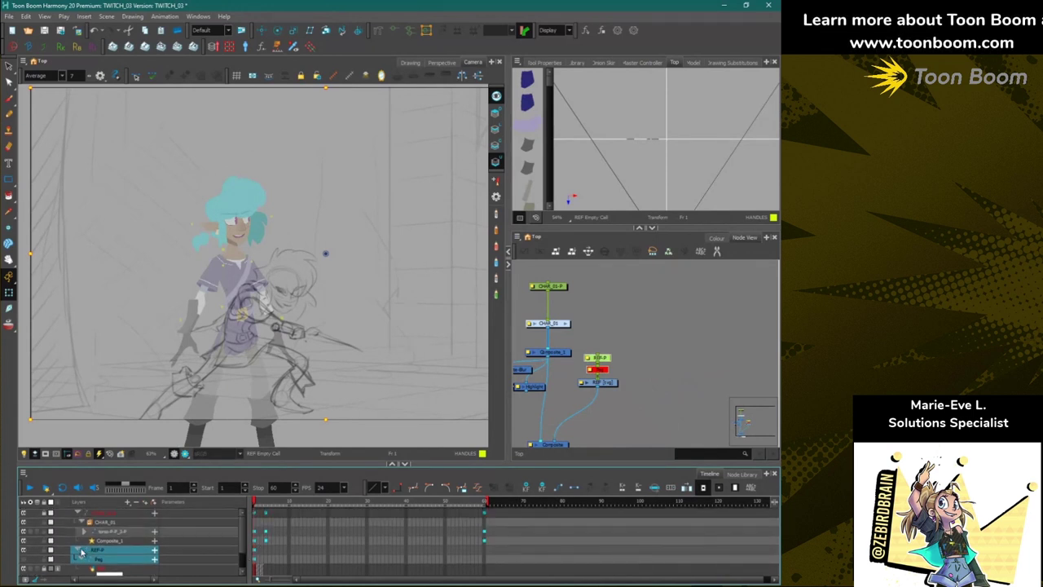
click(78, 550)
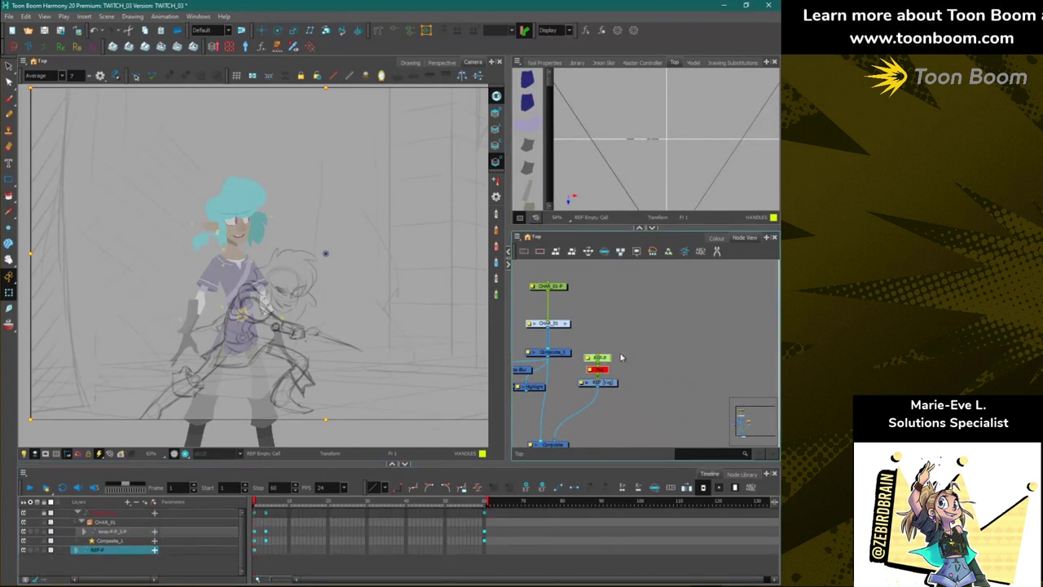
click(48, 551)
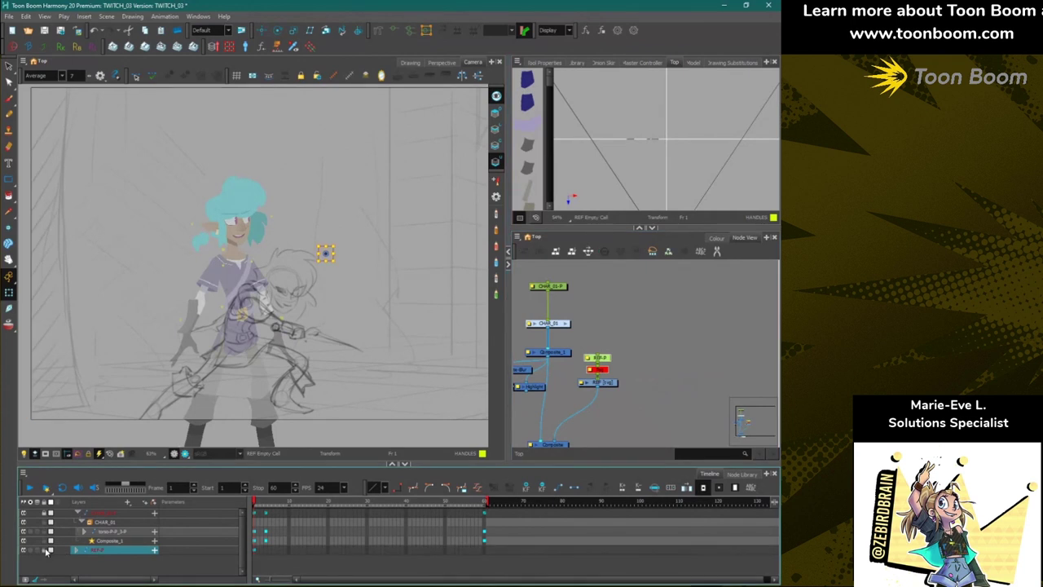
click(604, 331)
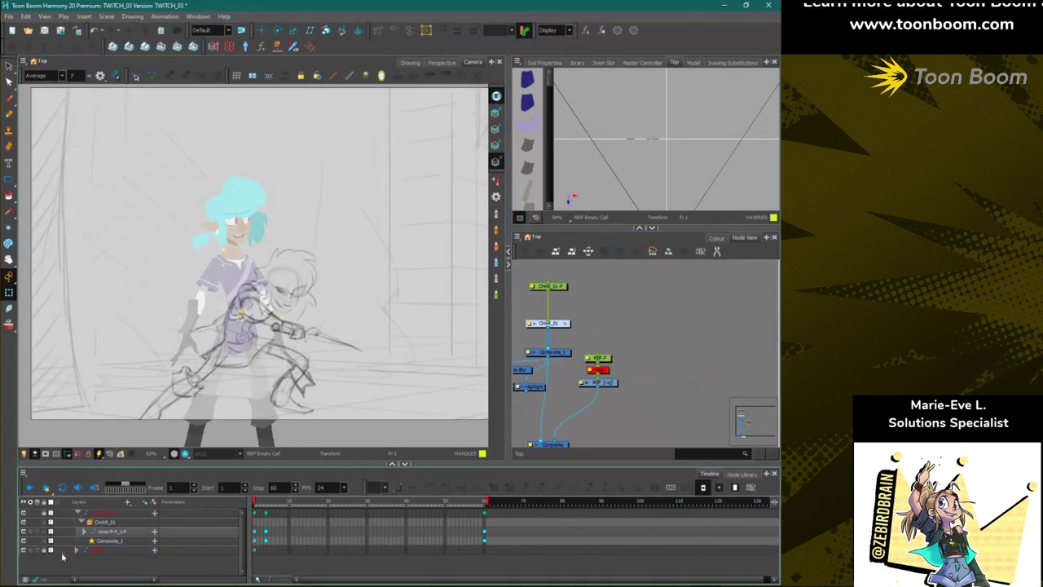
Expand REF-P down to the REF drawing layer and restore the drawing's opacity to 100.
click(76, 550)
click(58, 570)
scroll(47, 571, down, 2)
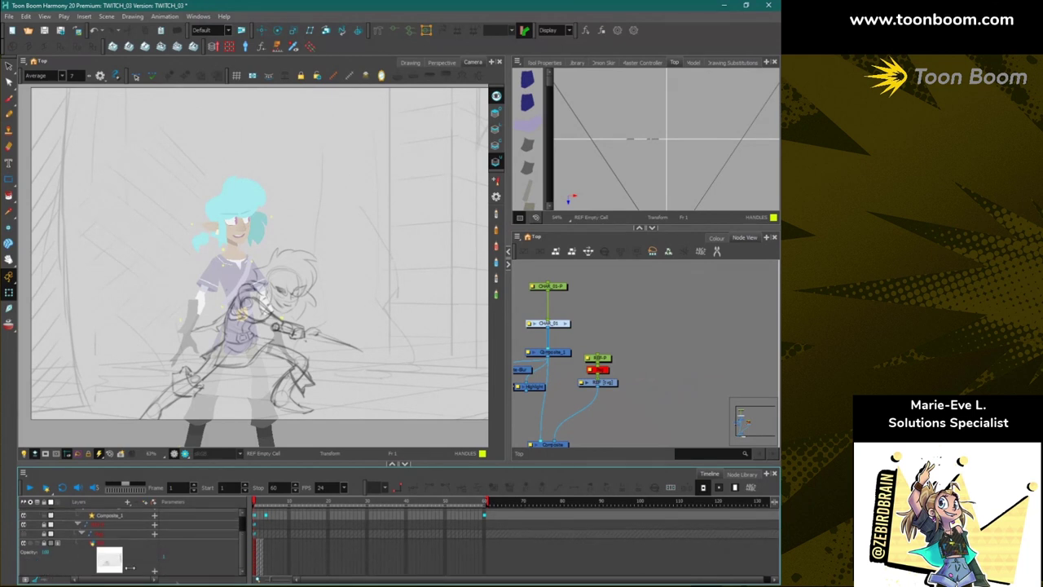
drag(46, 552, 130, 568)
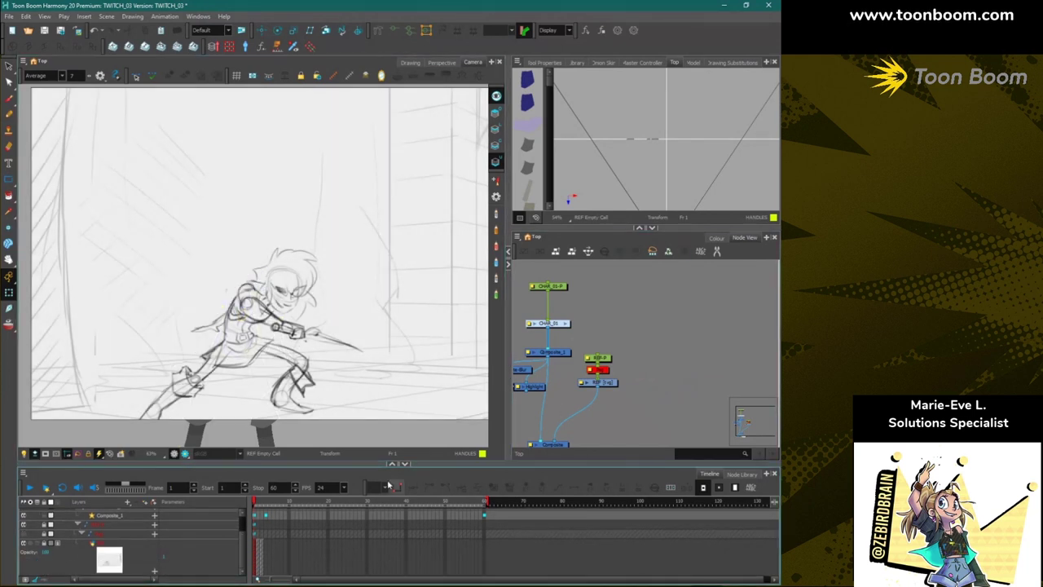
Disable the REF-P peg so the reference sketch sits behind the character again.
click(103, 518)
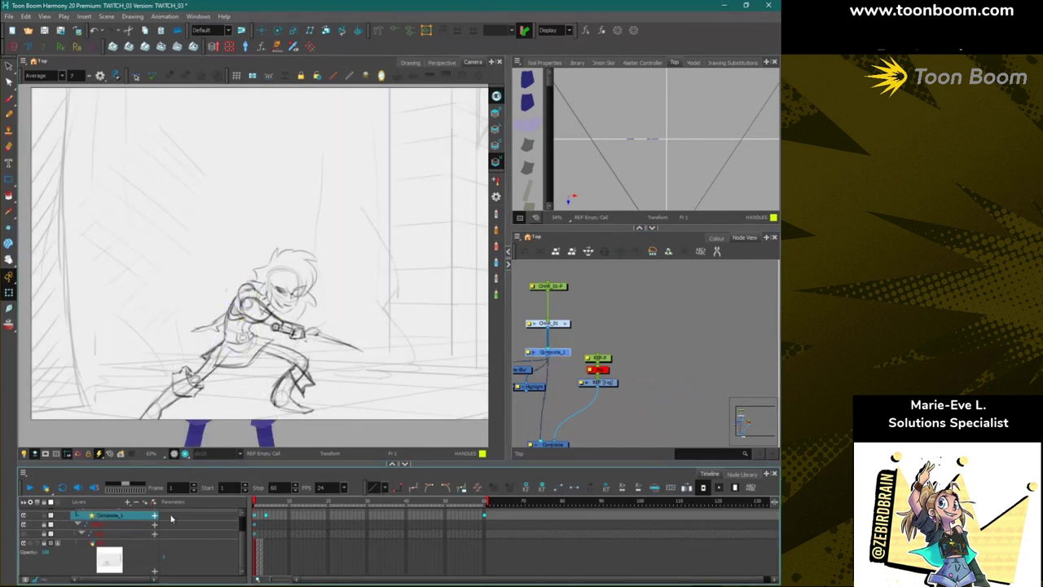
click(602, 361)
key(d)
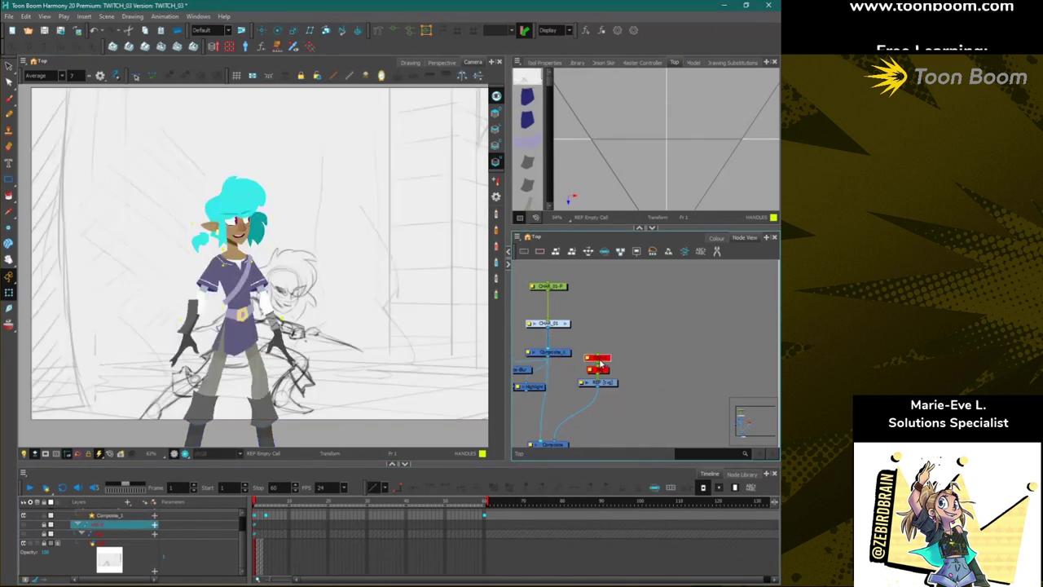
Try moving the character's front-facing foot away from the leg toward the sketch's foot, and undo the move.
click(607, 349)
drag(556, 356, 597, 412)
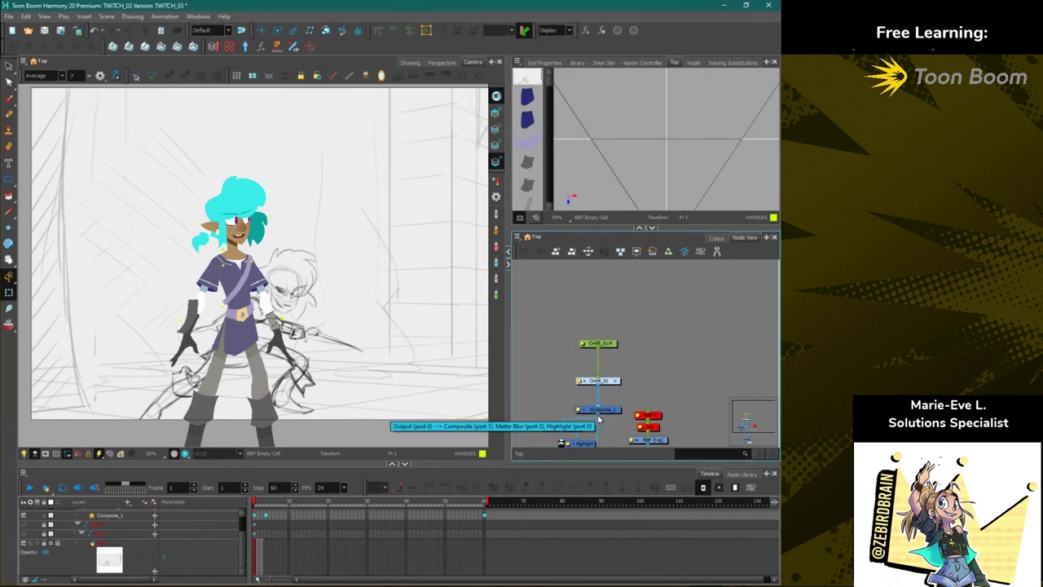
mouse_move(188, 446)
mouse_down()
mouse_move(227, 374)
mouse_move(237, 391)
mouse_move(147, 318)
mouse_move(168, 344)
mouse_up()
click(229, 386)
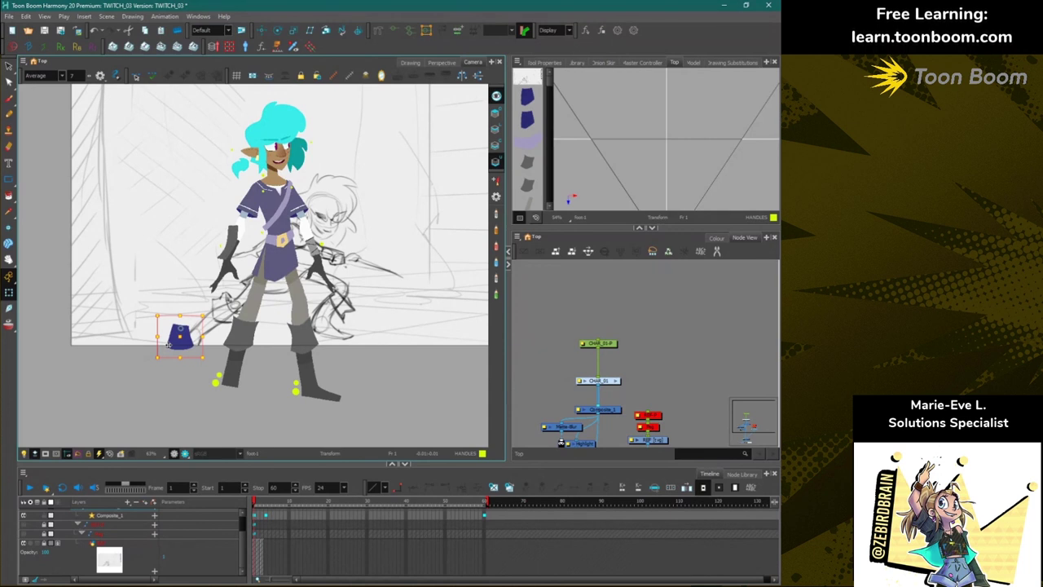
key(ctrl+z)
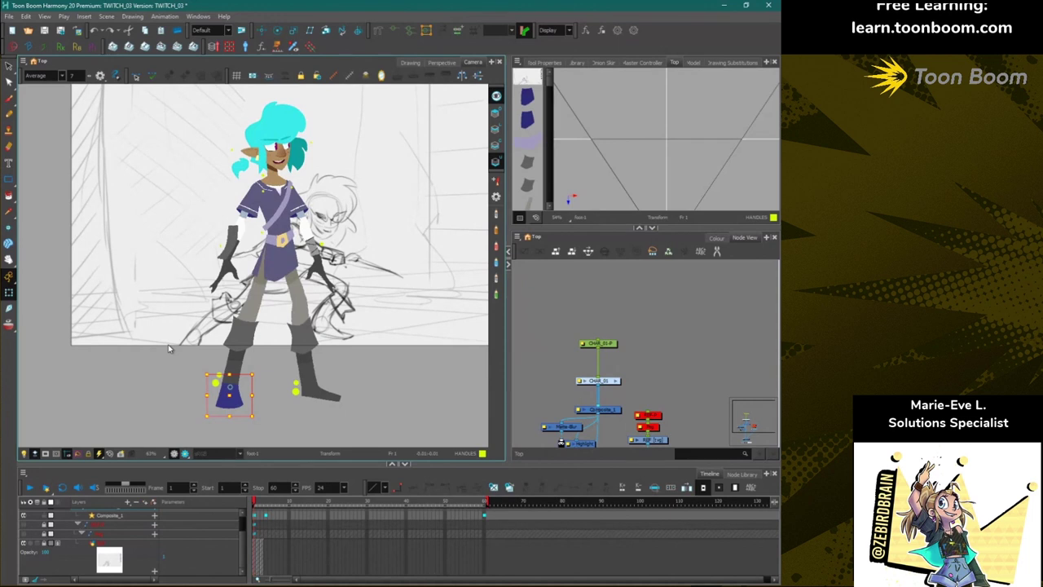
key(ctrl+z)
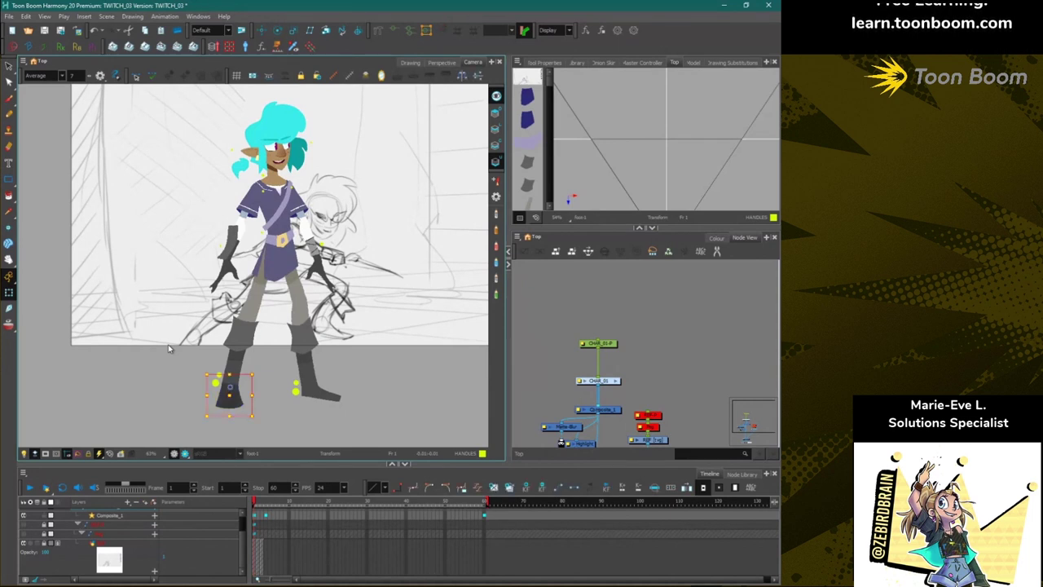
key(Escape)
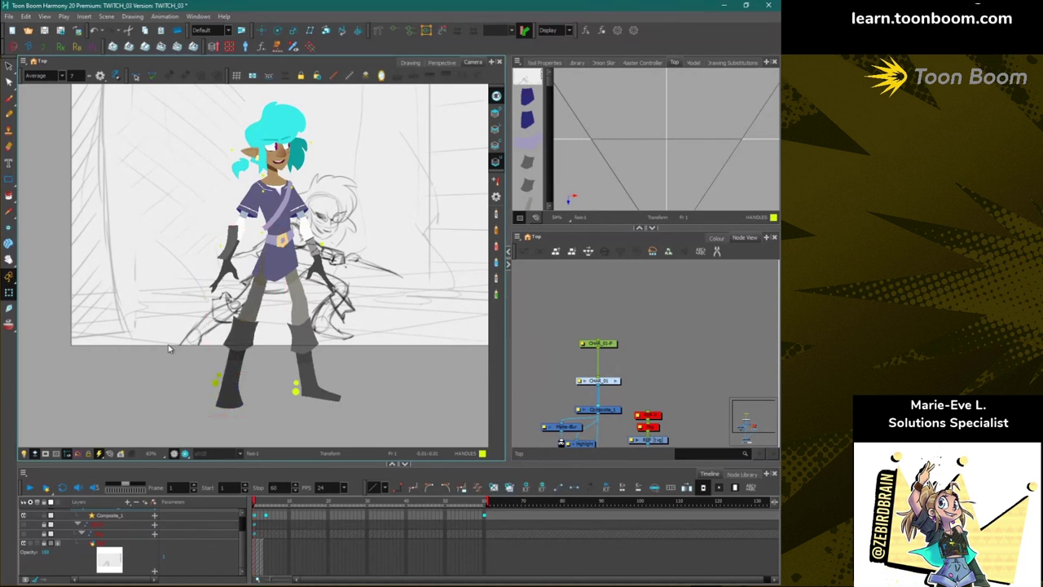
key(ctrl+z)
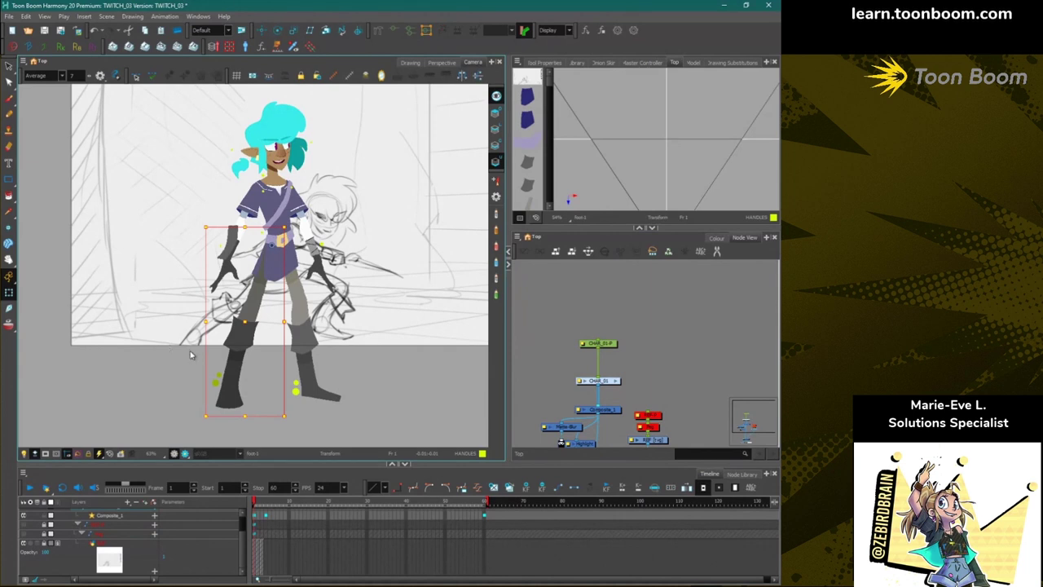
Select the whole leg by stepping up from the foot, and inspect its pegs inside the leg group in an enlarged node view.
click(229, 400)
key(b)
key(b)
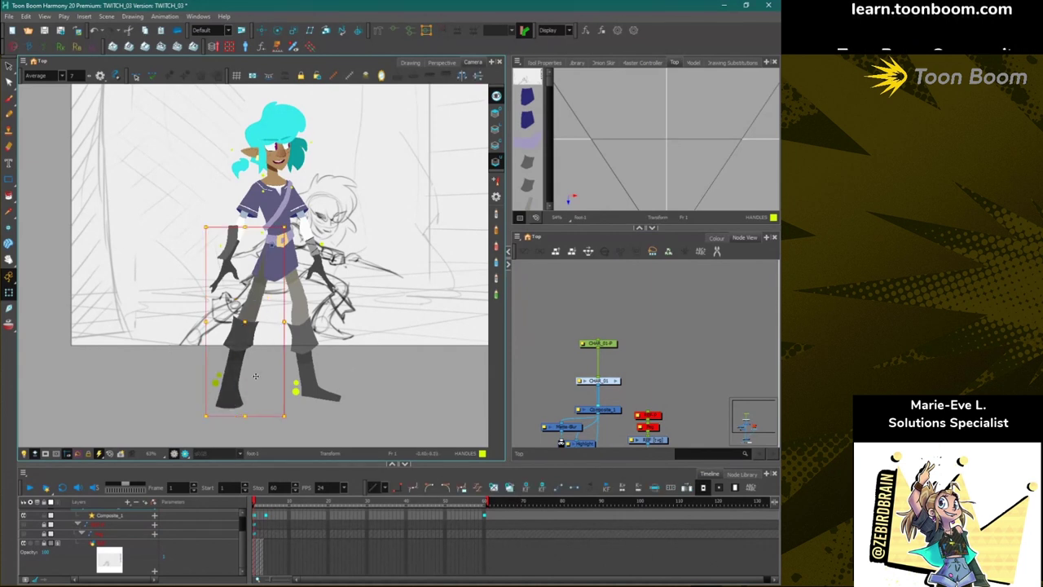
double_click(593, 385)
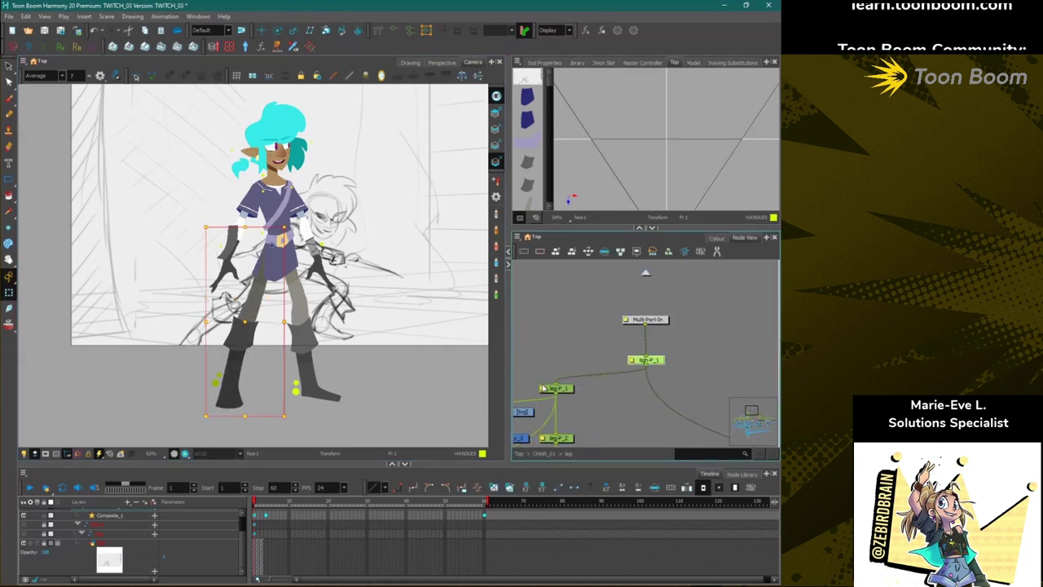
drag(544, 229, 562, 104)
scroll(566, 274, down, 5)
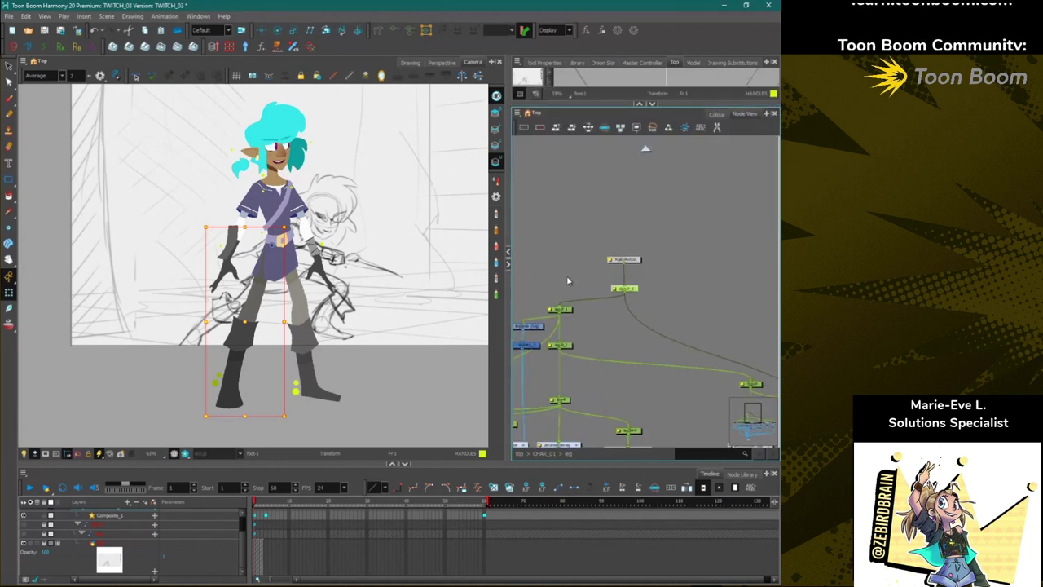
scroll(608, 294, up, 4)
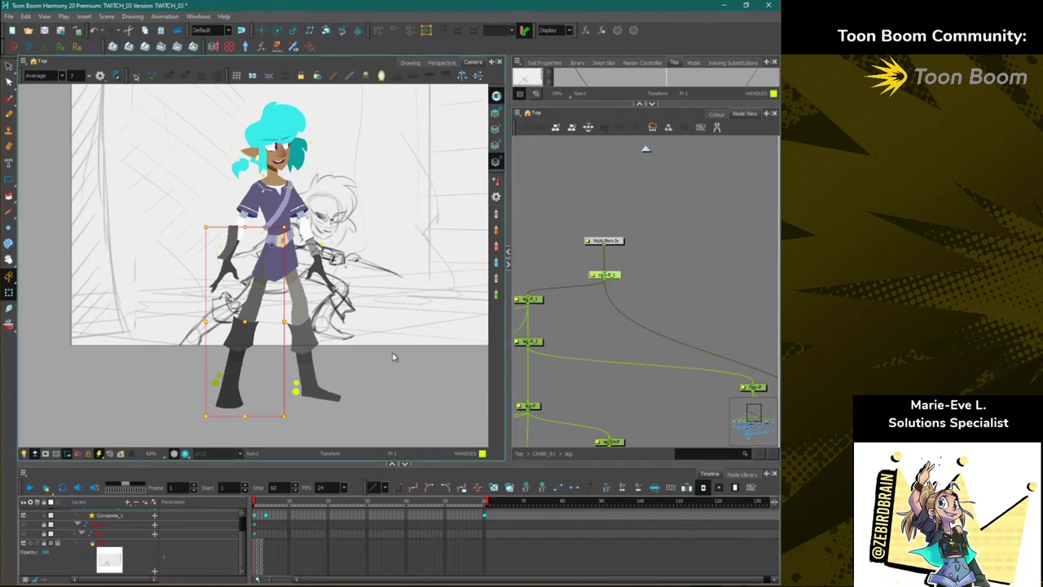
Select the foot again and step up through its parents to the peg that controls the whole leg.
click(229, 399)
scroll(229, 397, up, 4)
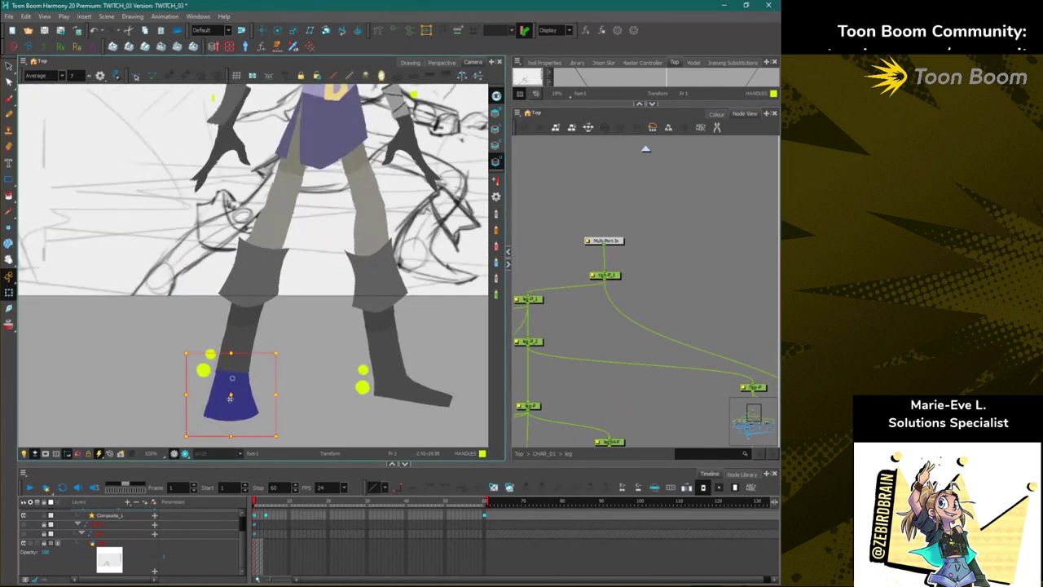
key(b)
key(b)
key(b)
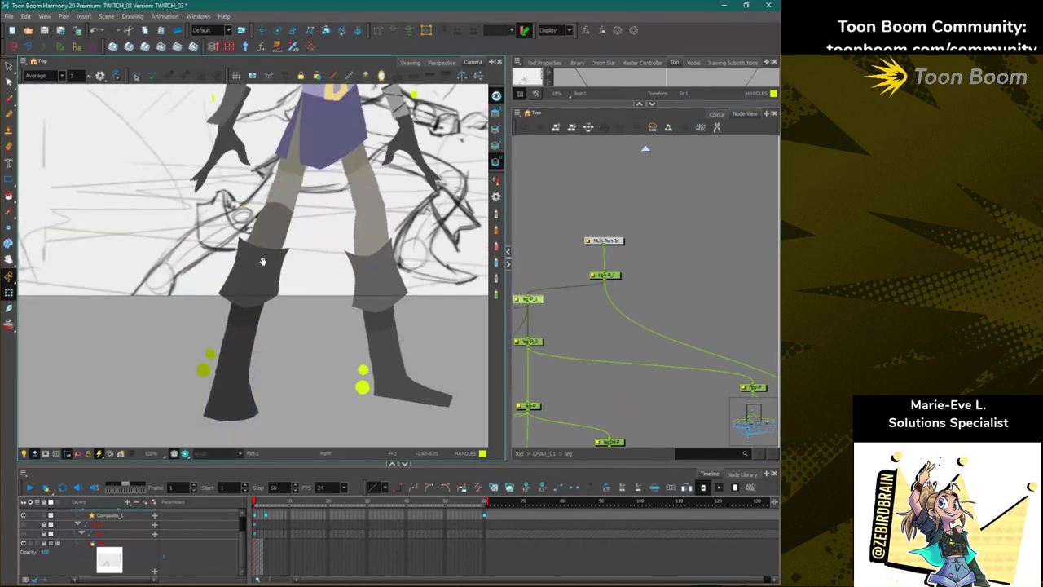
drag(269, 238, 247, 343)
key(b)
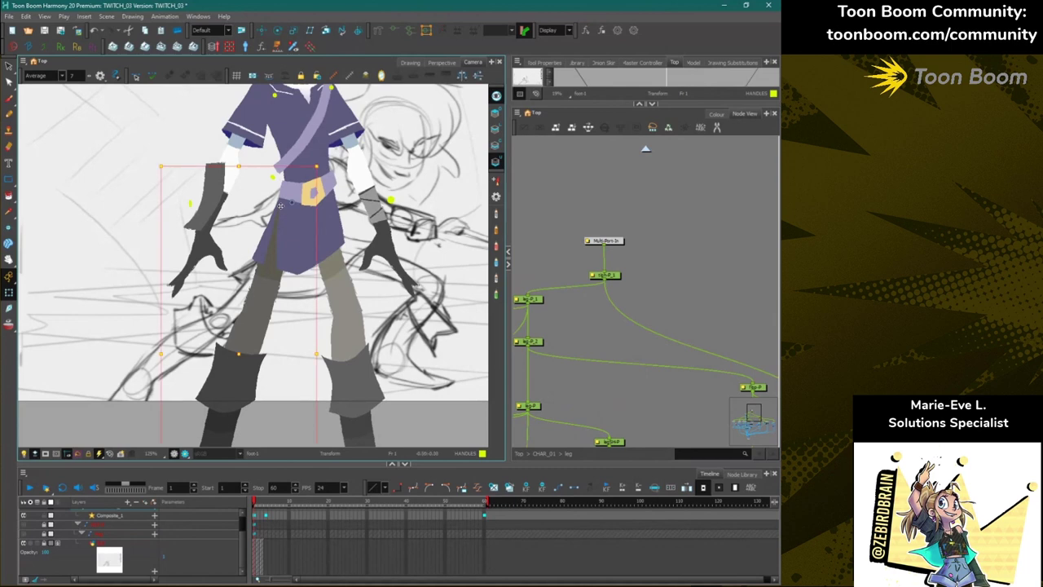
Go up to the CHAR_01 group and set the leg-P peg's colour to red.
click(545, 454)
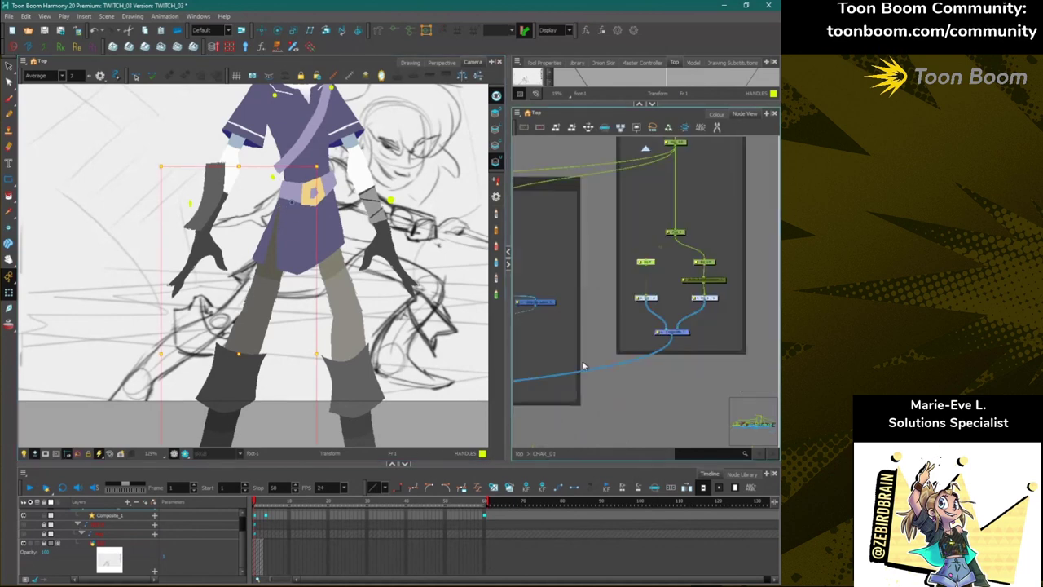
scroll(662, 274, up, 5)
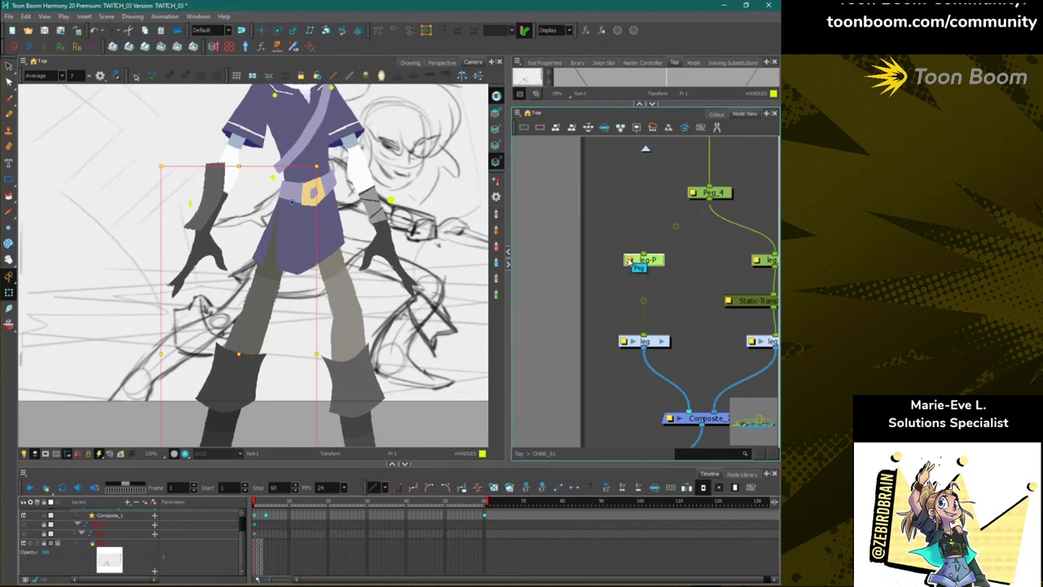
double_click(629, 259)
click(379, 139)
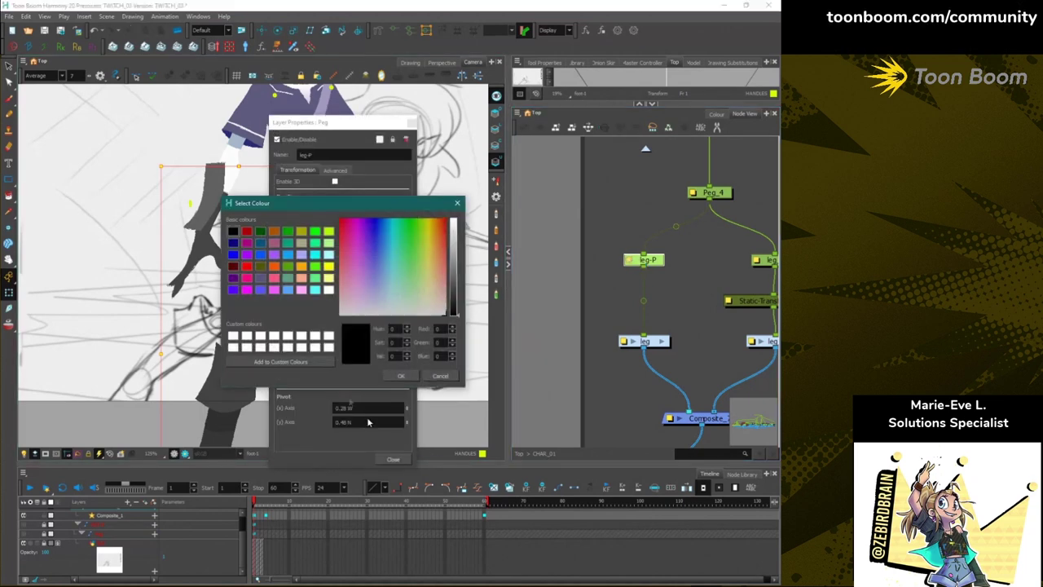
click(247, 267)
key(Return)
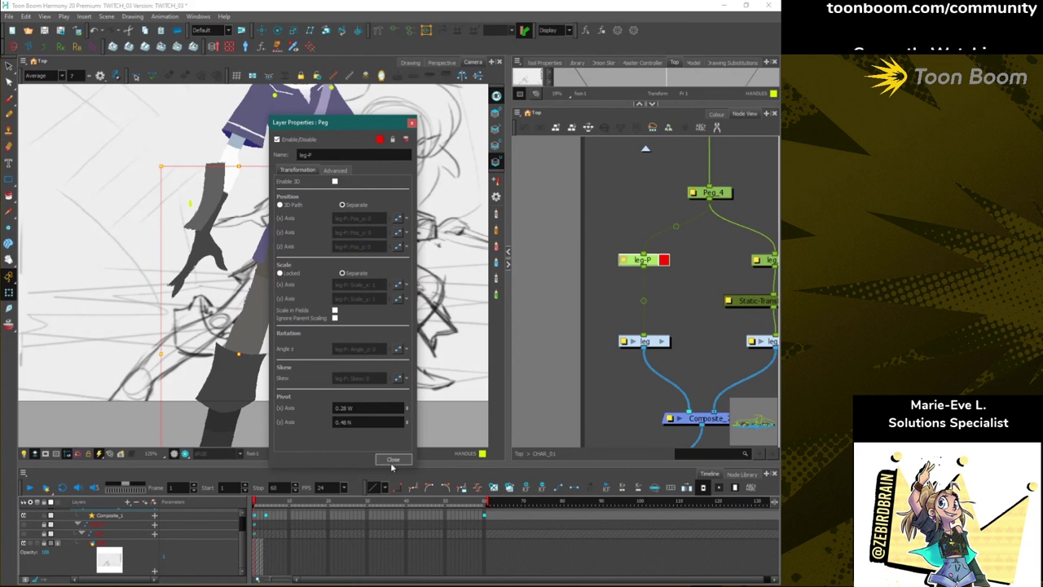
click(393, 460)
click(298, 512)
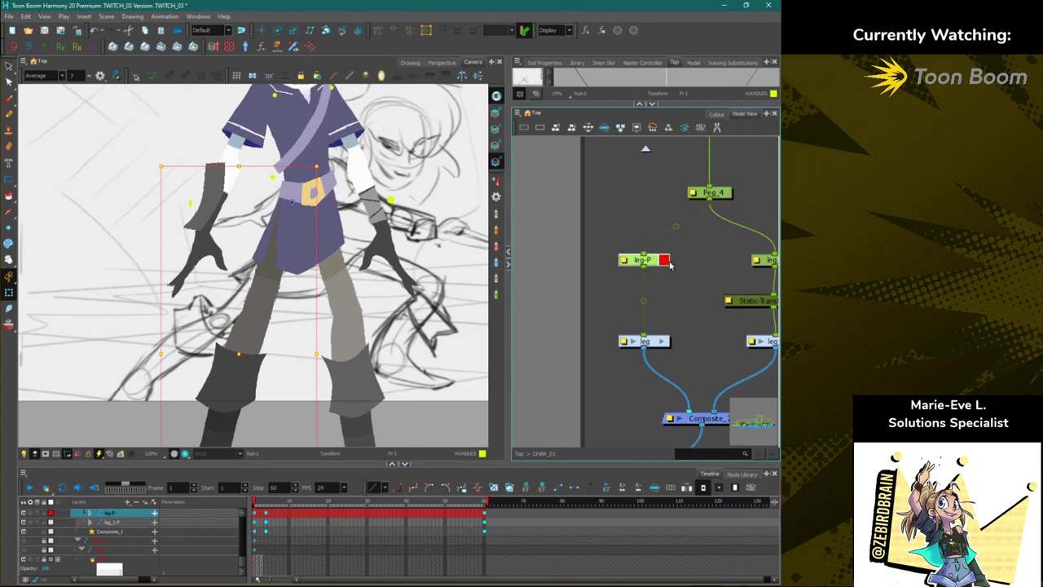
Select the leg_1-P and leg-P pegs in turn to check which leg each one controls.
scroll(673, 263, down, 1)
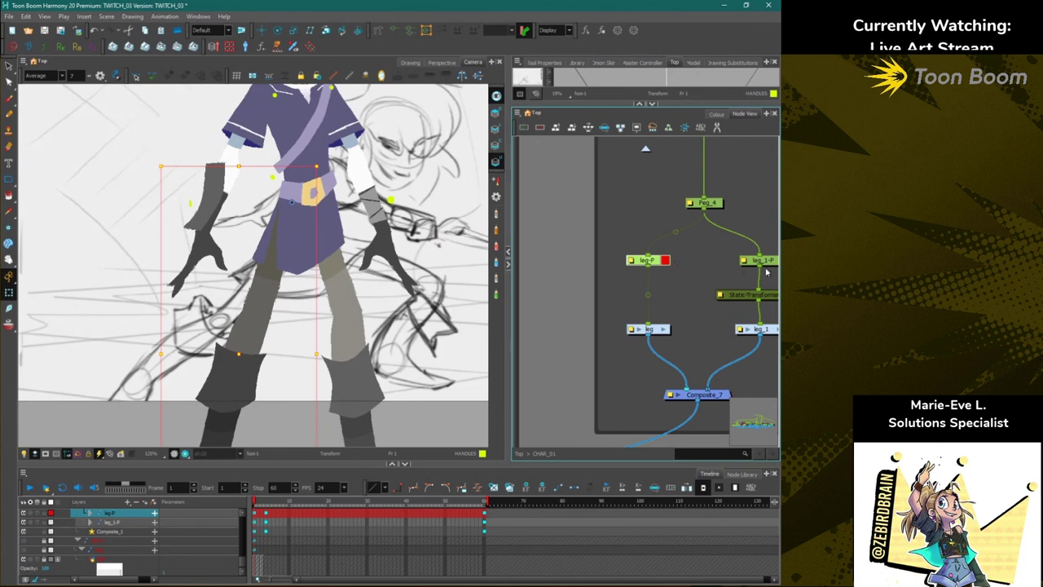
click(767, 262)
mouse_move(357, 357)
mouse_down()
mouse_move(389, 353)
mouse_move(355, 347)
mouse_up()
click(92, 31)
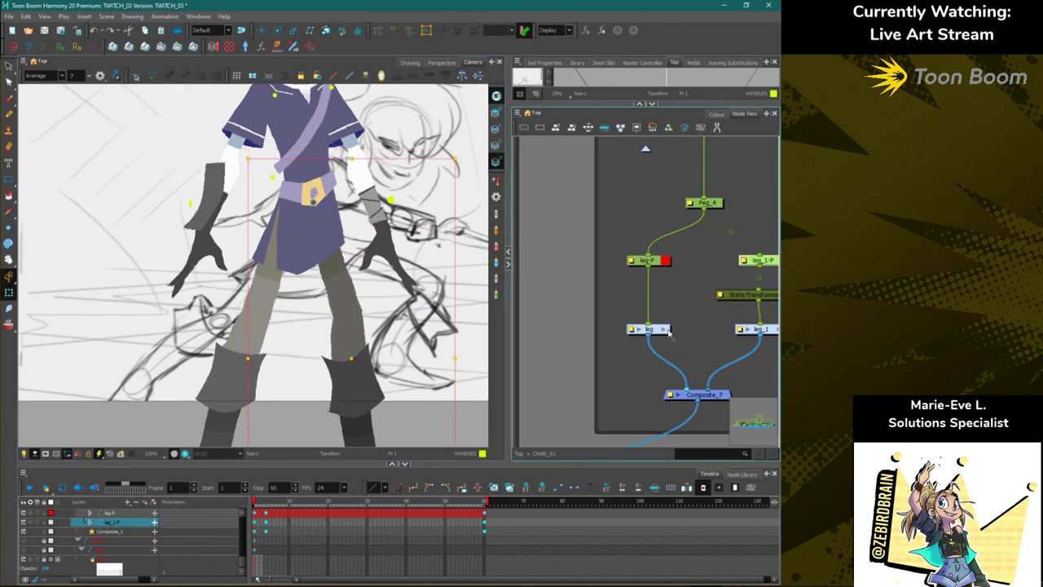
mouse_move(656, 330)
mouse_down()
mouse_move(663, 325)
mouse_move(656, 330)
mouse_up()
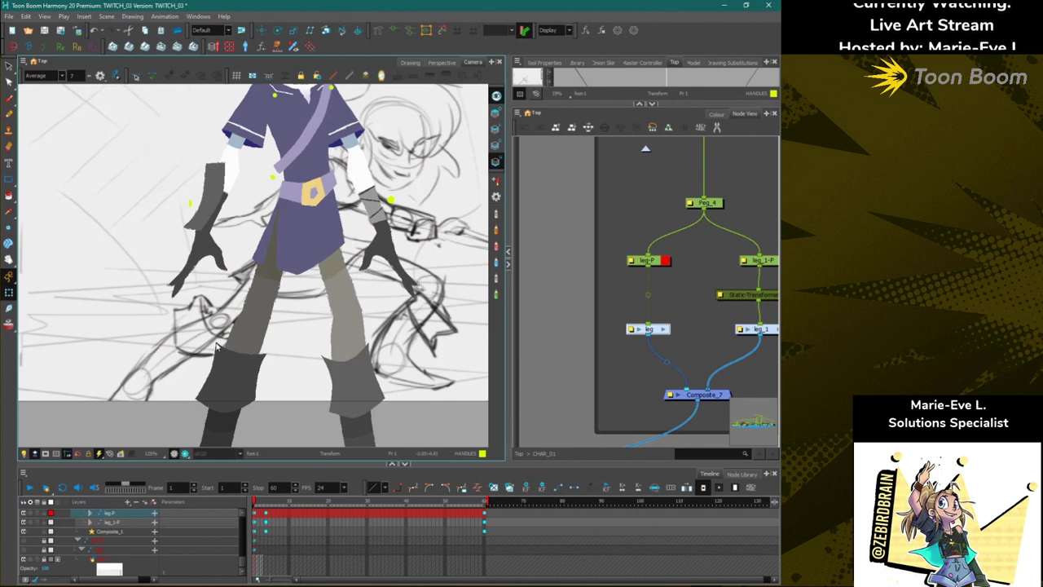
drag(648, 377, 572, 337)
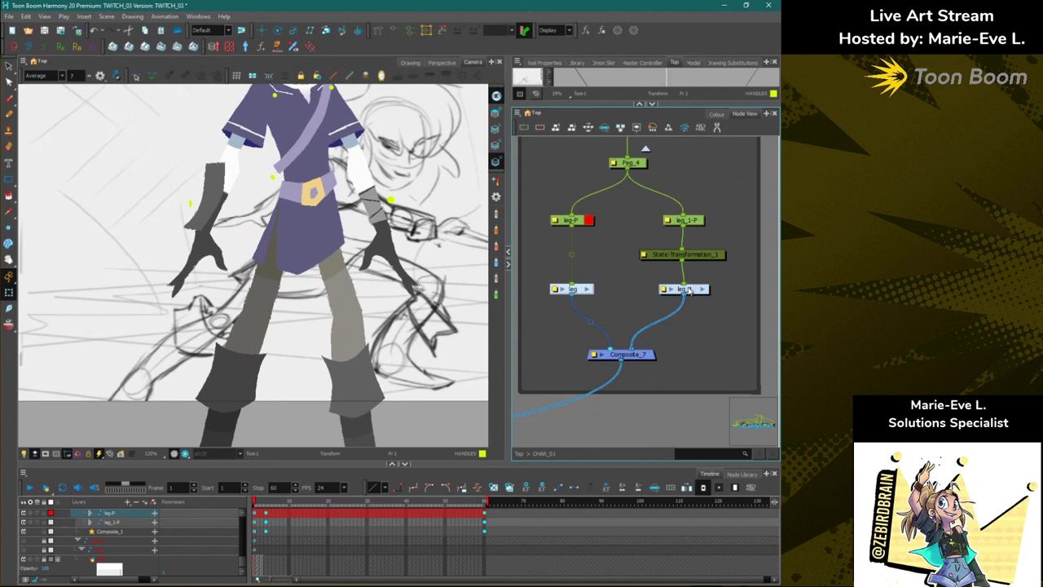
click(694, 255)
click(573, 224)
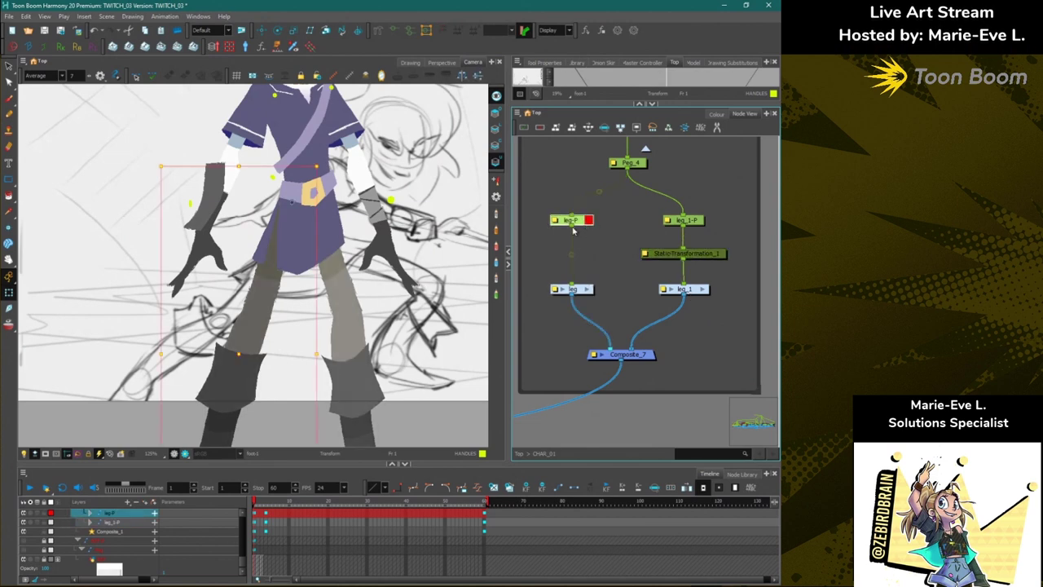
Set the leg_1-P peg's colour to red.
double_click(694, 227)
click(379, 140)
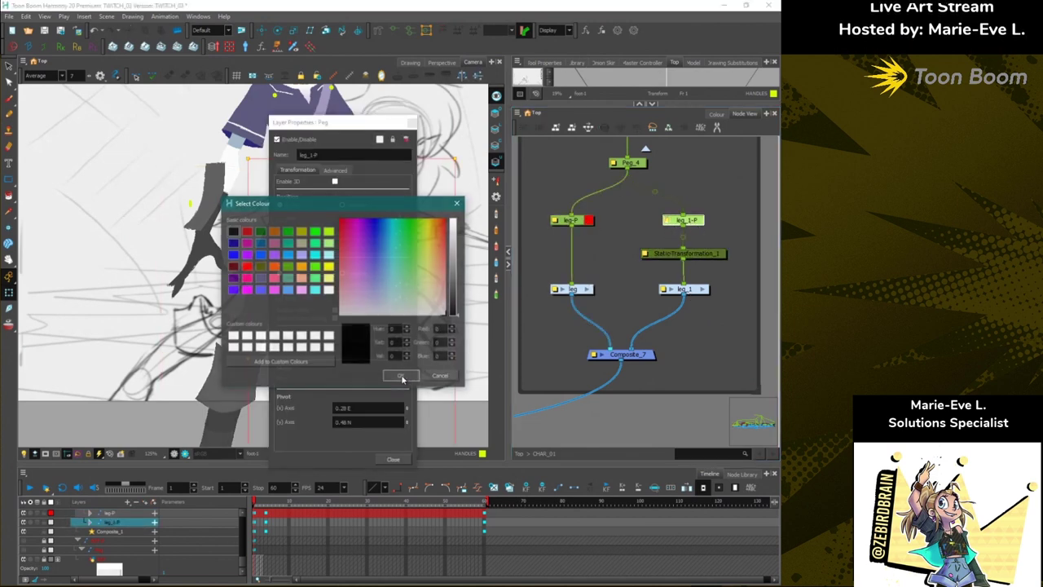
click(247, 265)
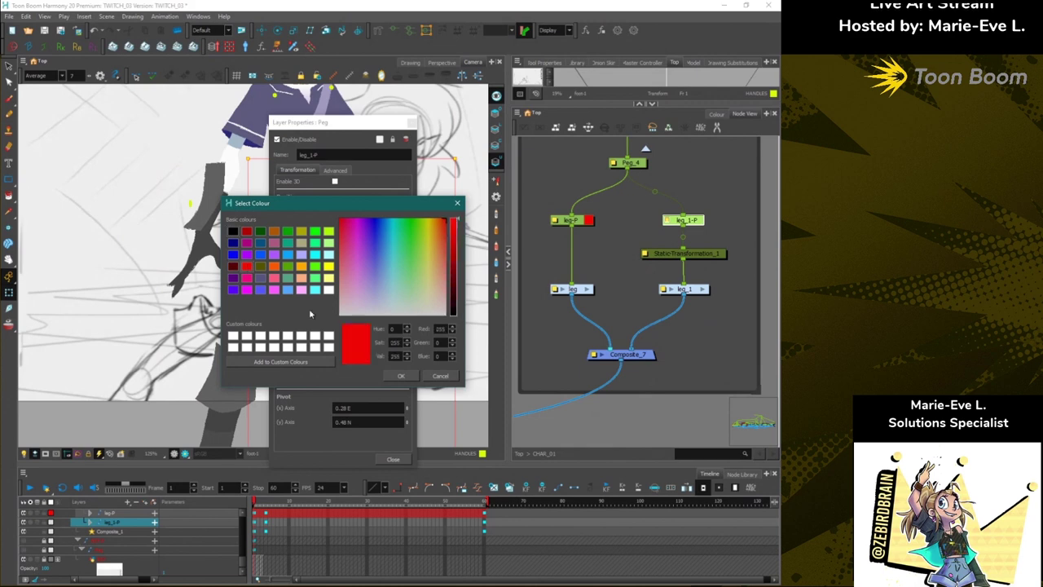
click(401, 376)
click(412, 123)
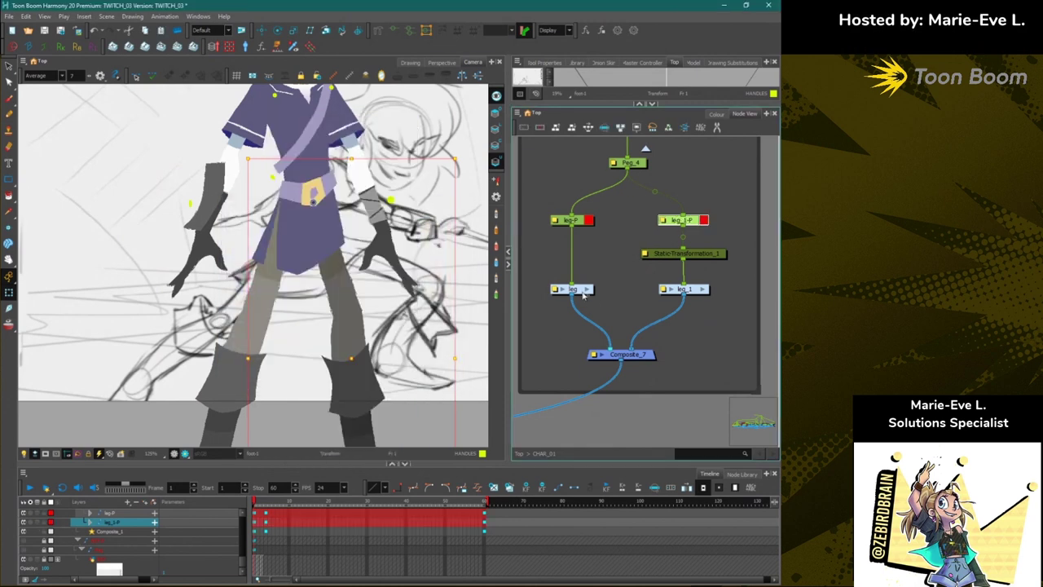
Select the leg-P peg by stepping up from the boot, then rotate the leg outward and shift it slightly down.
click(212, 419)
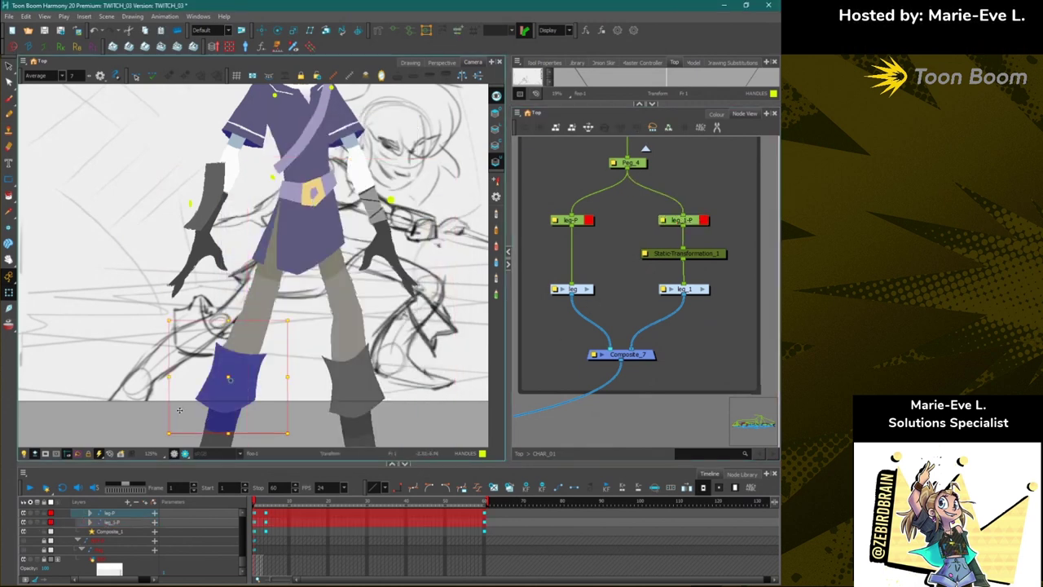
key(b)
key(b)
key(b)
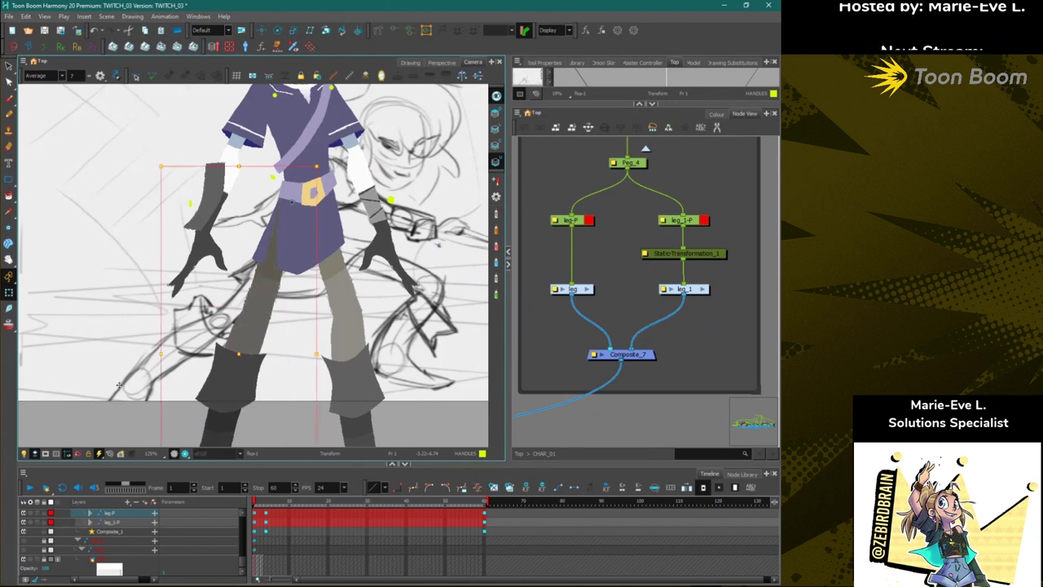
drag(119, 385, 198, 286)
scroll(245, 375, down, 2)
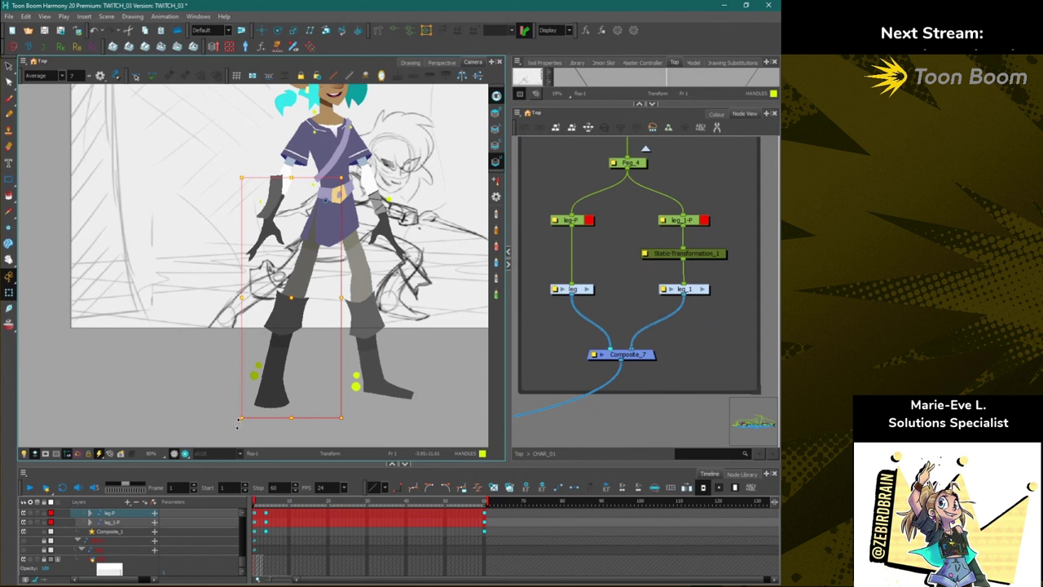
drag(238, 422, 197, 397)
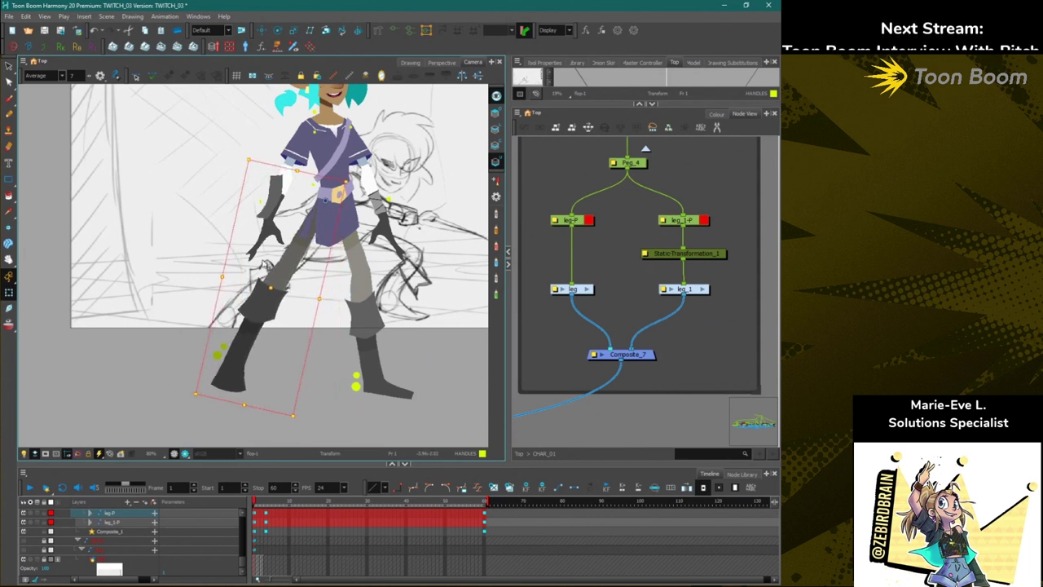
drag(237, 308, 241, 319)
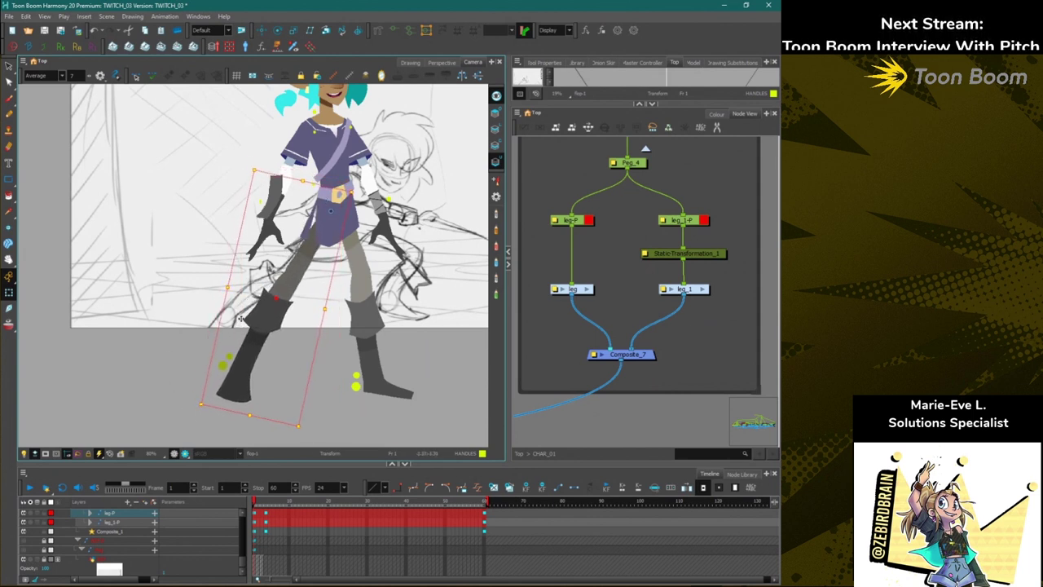
Try rotating the leg further outward and nudging its position, and undo both changes.
drag(201, 404, 183, 390)
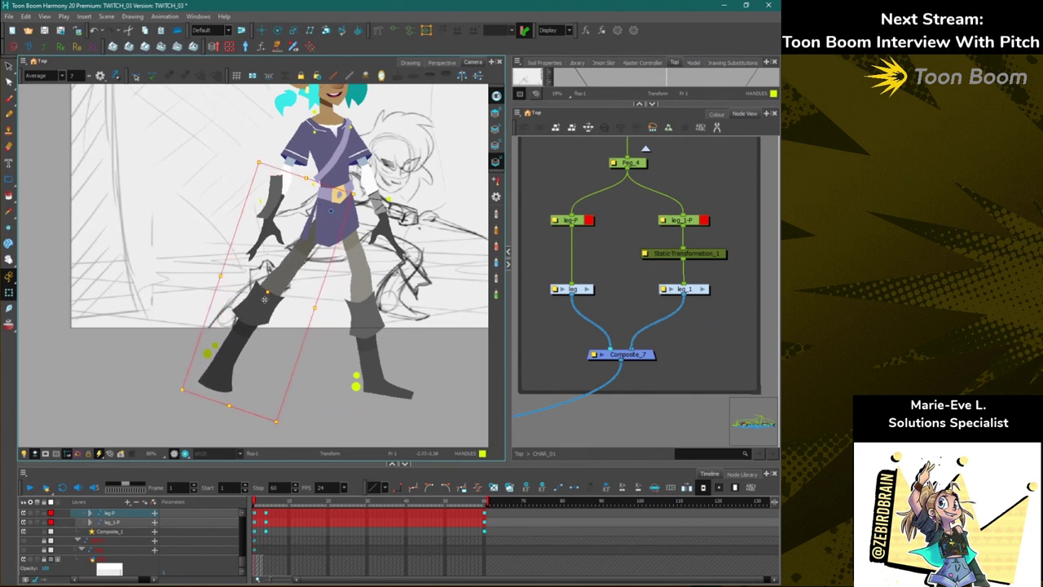
drag(264, 299, 268, 294)
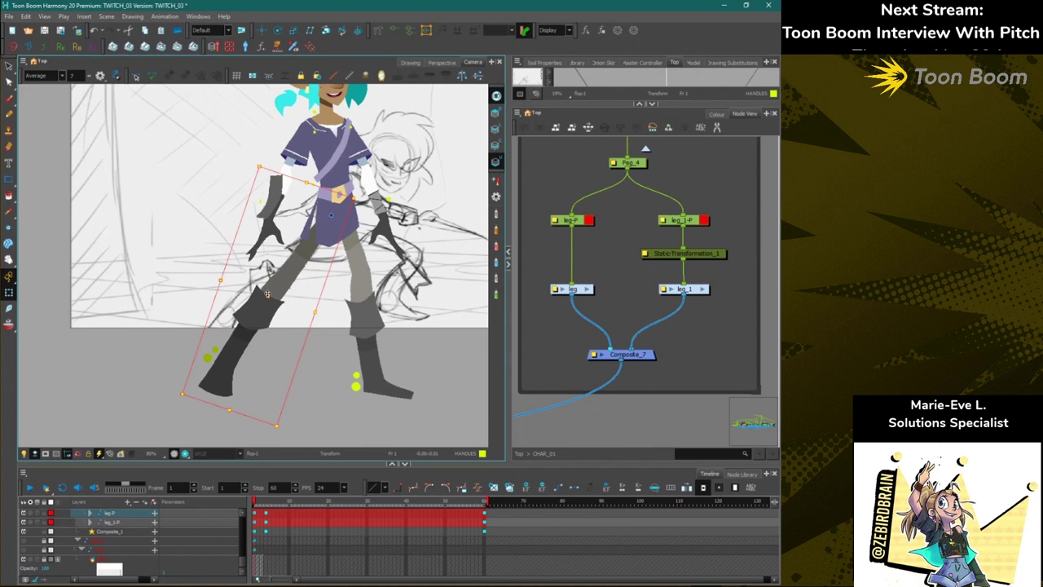
key(r)
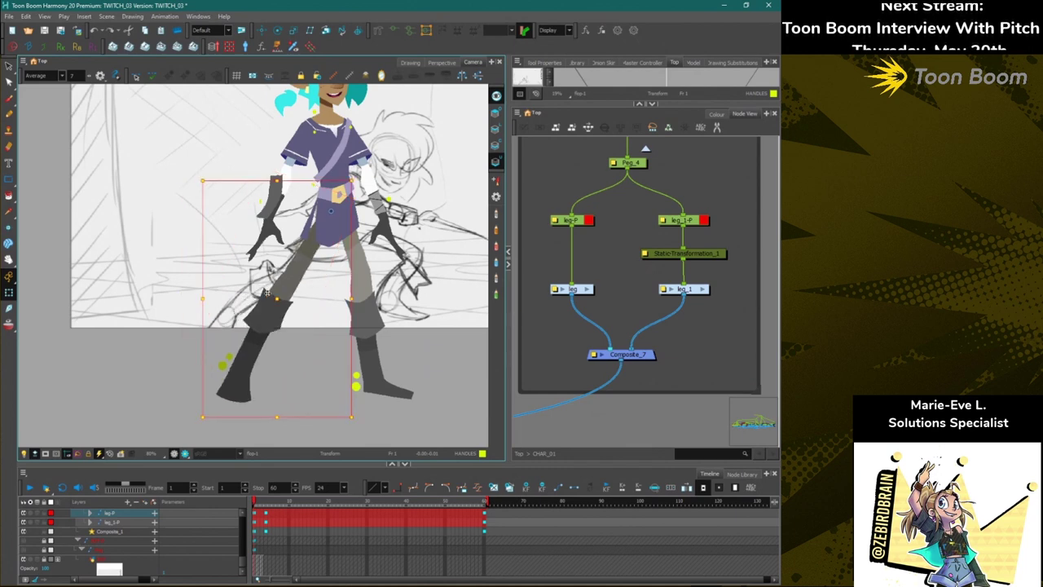
Nudge the rotated leg slightly outward at the hip.
drag(282, 296, 274, 295)
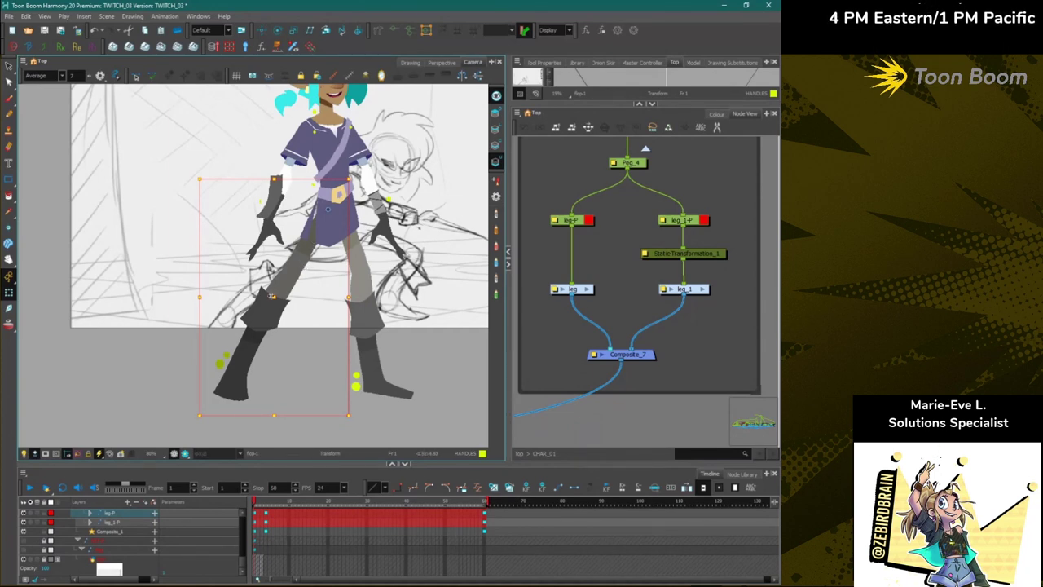
Rotate the outstretched leg's lower part further outward at the knee and rotate its foot downward at the ankle.
click(215, 312)
click(288, 296)
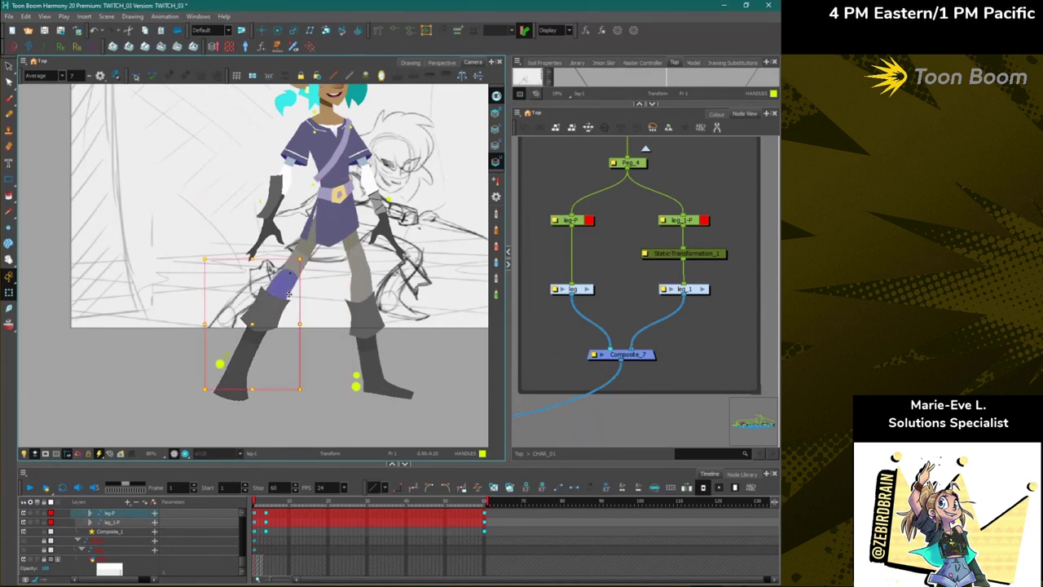
click(286, 346)
click(249, 354)
click(229, 383)
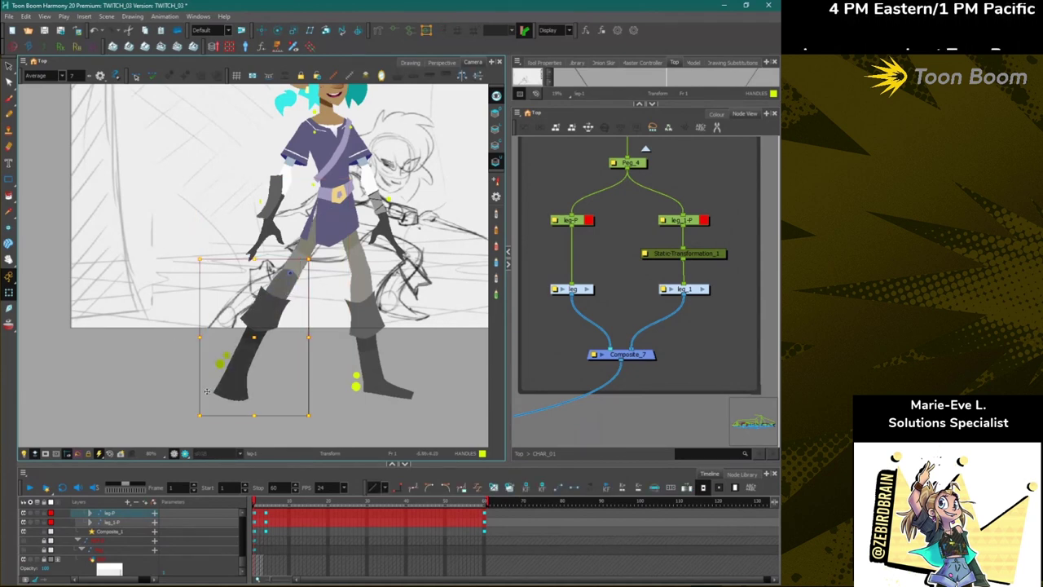
drag(196, 417, 154, 361)
click(141, 344)
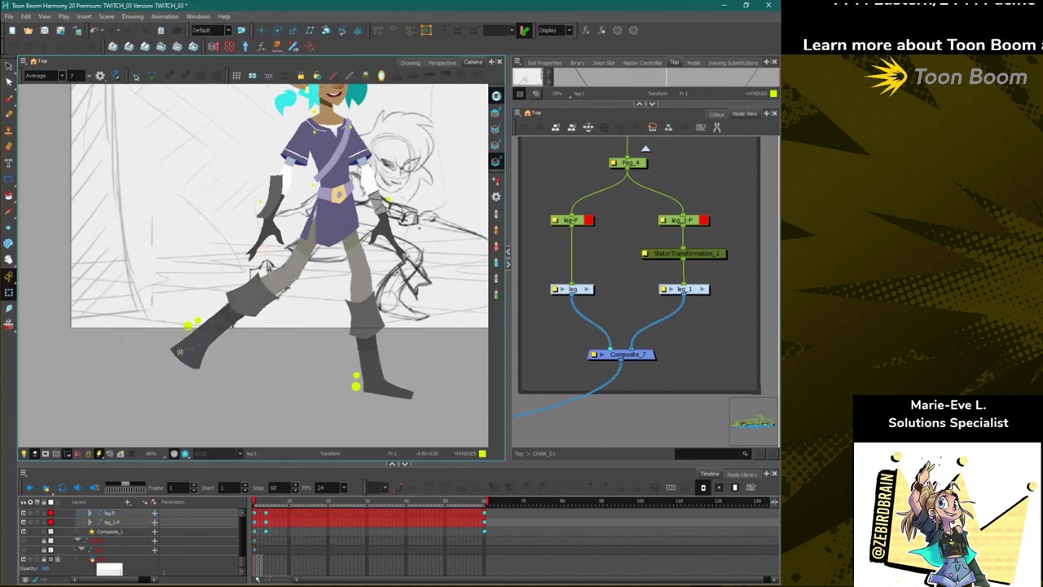
click(186, 349)
drag(150, 304, 204, 298)
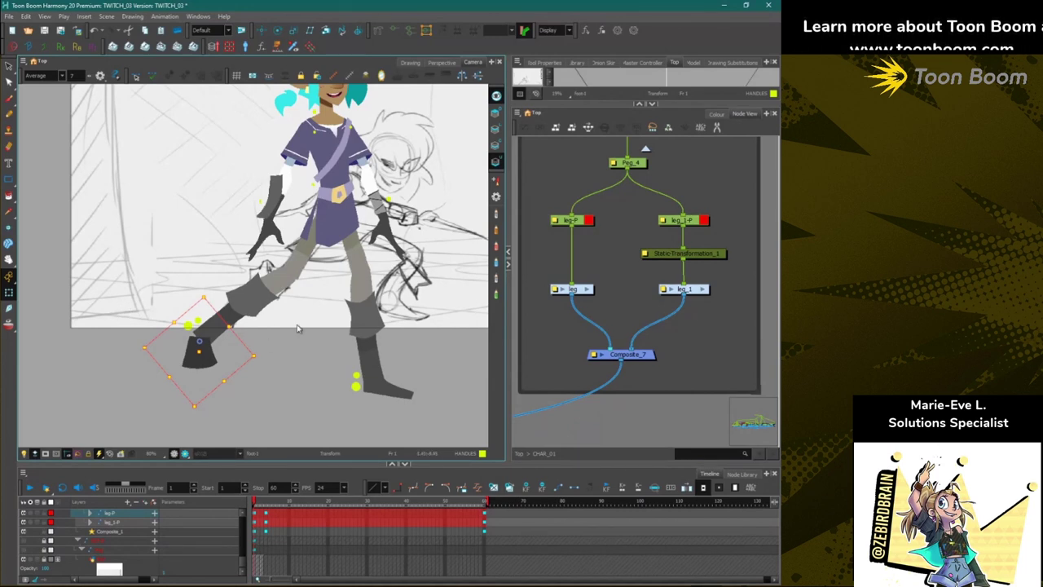
Show the deformer controls of the outstretched leg's upper part and slightly adjust the curve along the thigh.
scroll(267, 273, up, 1)
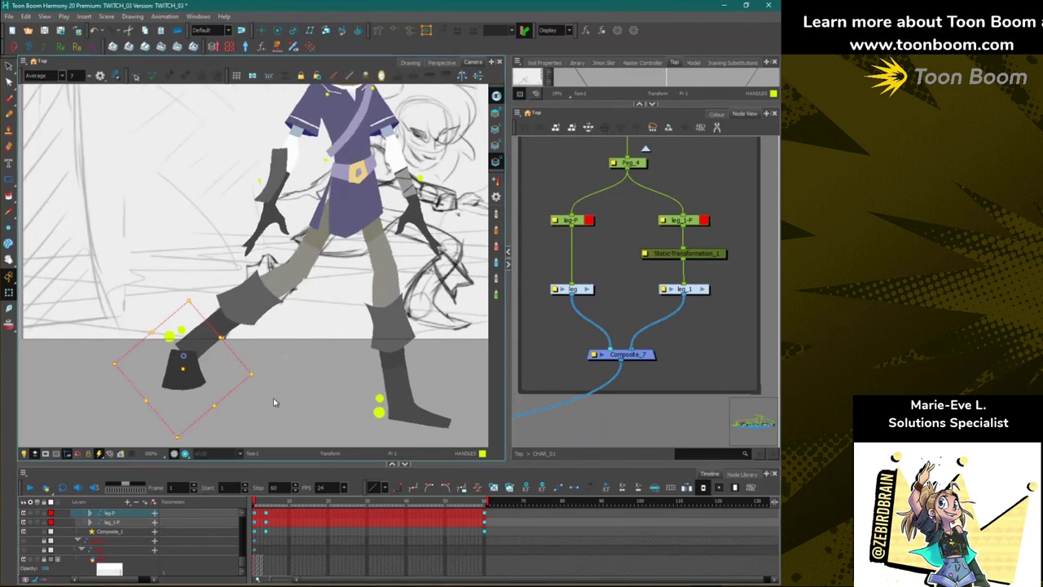
drag(313, 312, 302, 365)
click(293, 315)
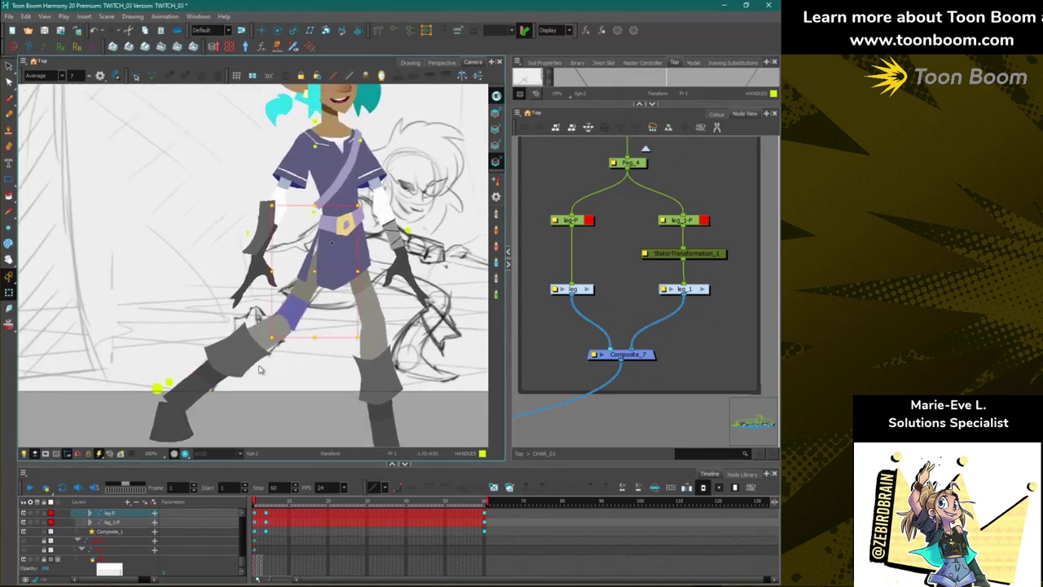
click(262, 360)
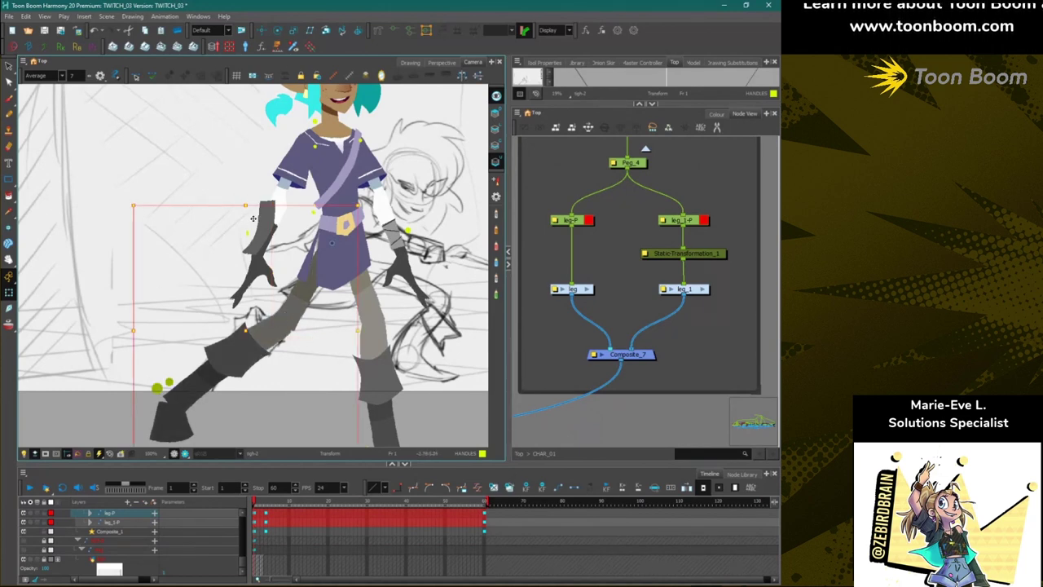
click(272, 135)
click(292, 310)
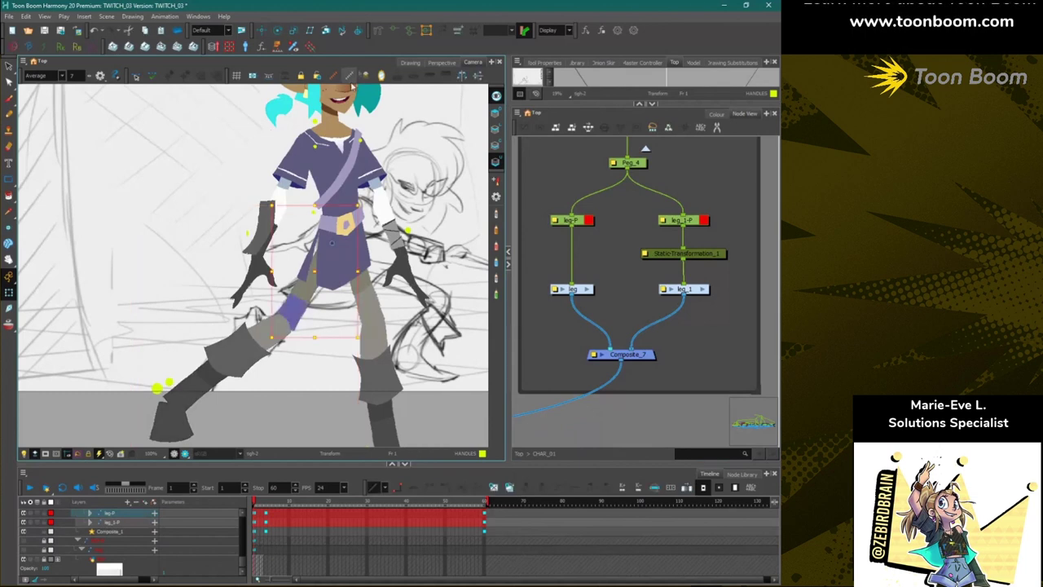
drag(329, 266, 332, 275)
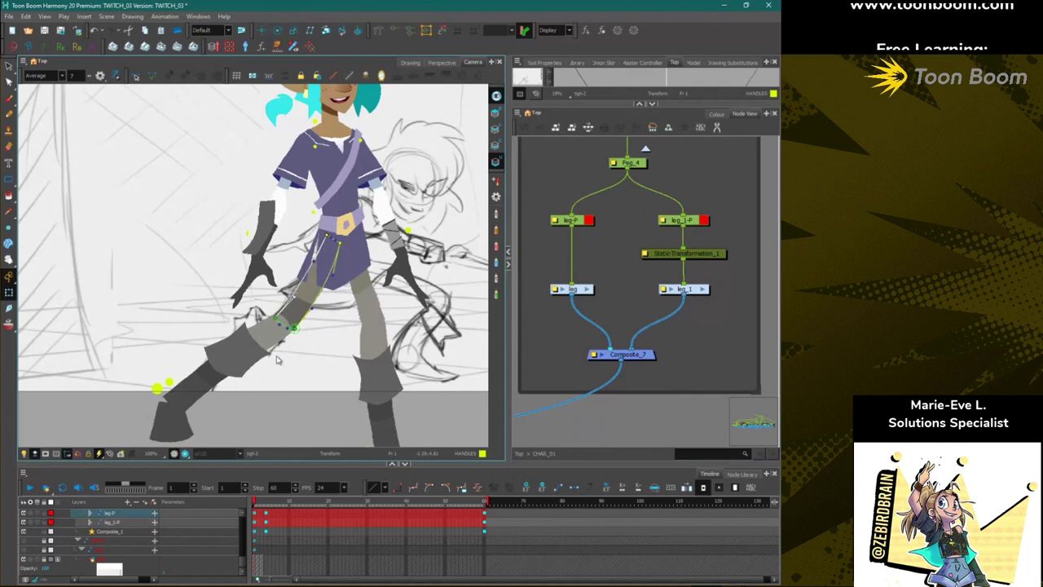
Select the lower leg together with its foot, try squashing it horizontally, and undo the change.
drag(170, 361, 187, 349)
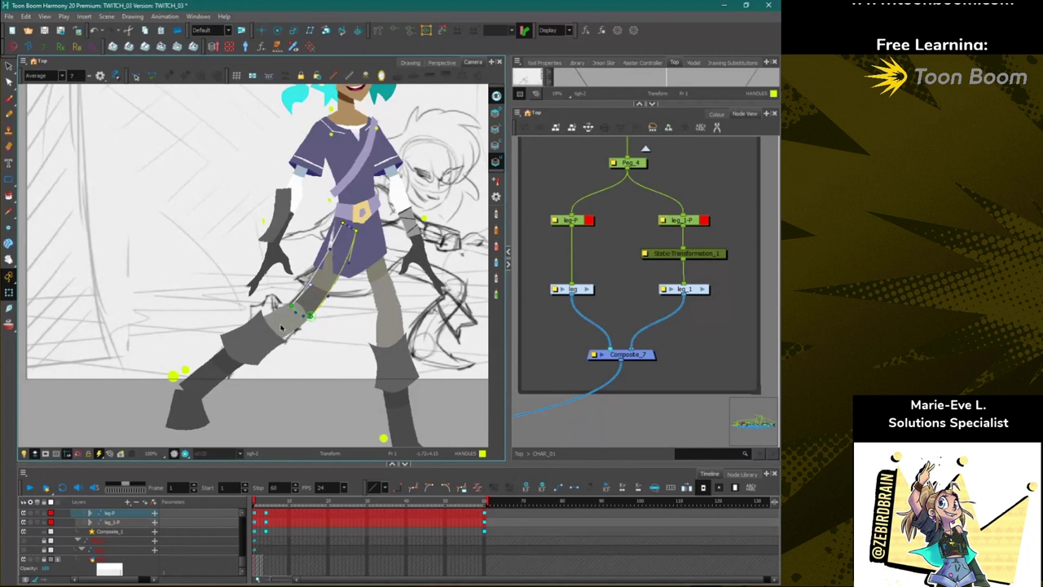
click(280, 328)
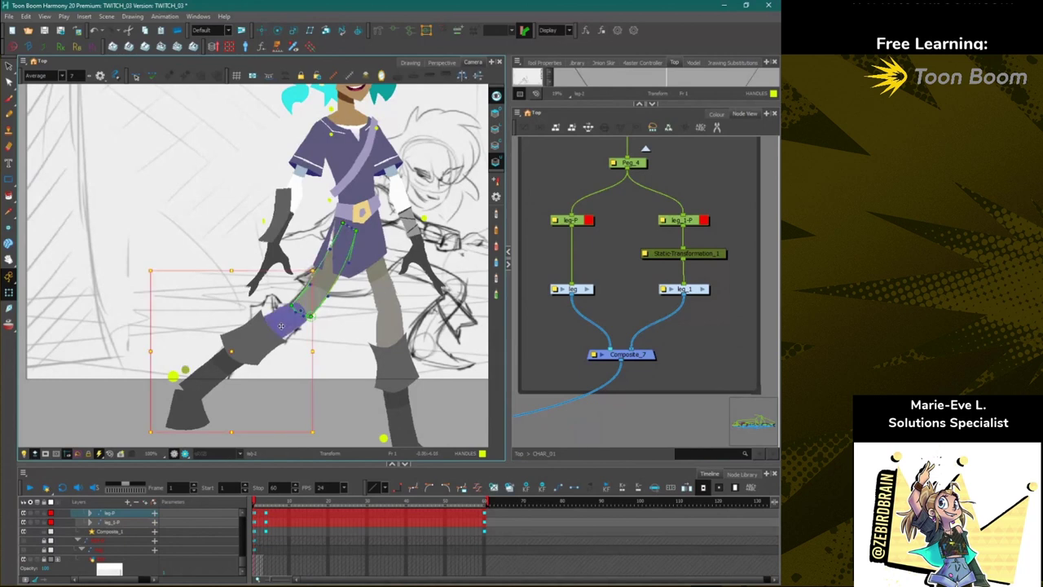
key(b)
key(b)
key(b)
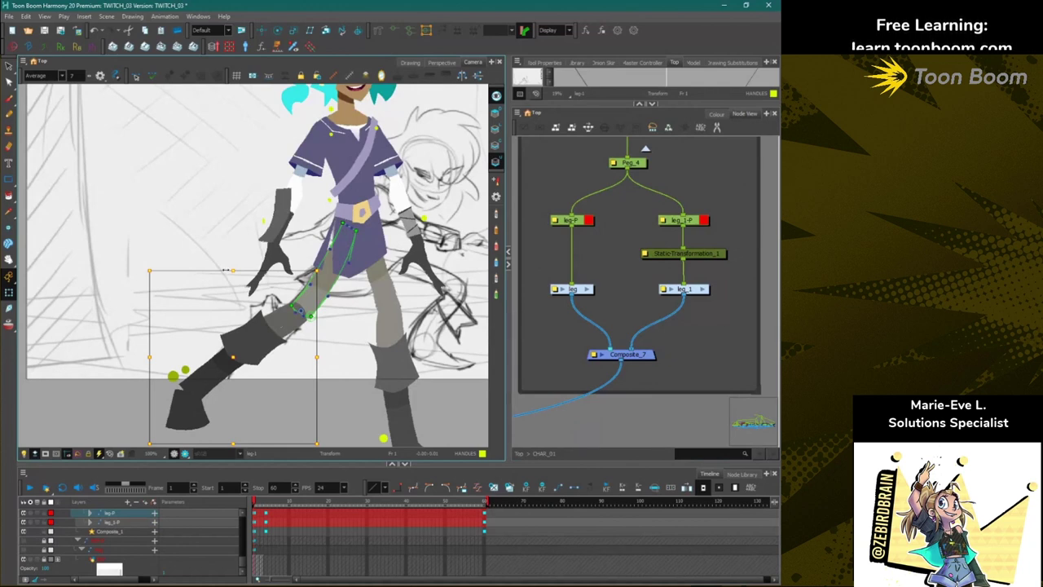
drag(149, 357, 185, 357)
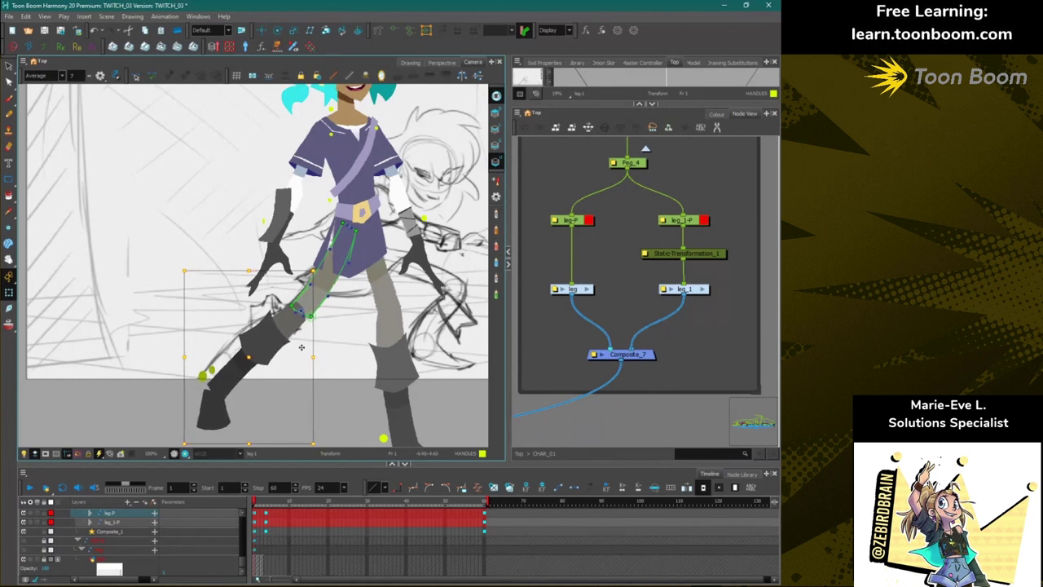
key(ctrl+z)
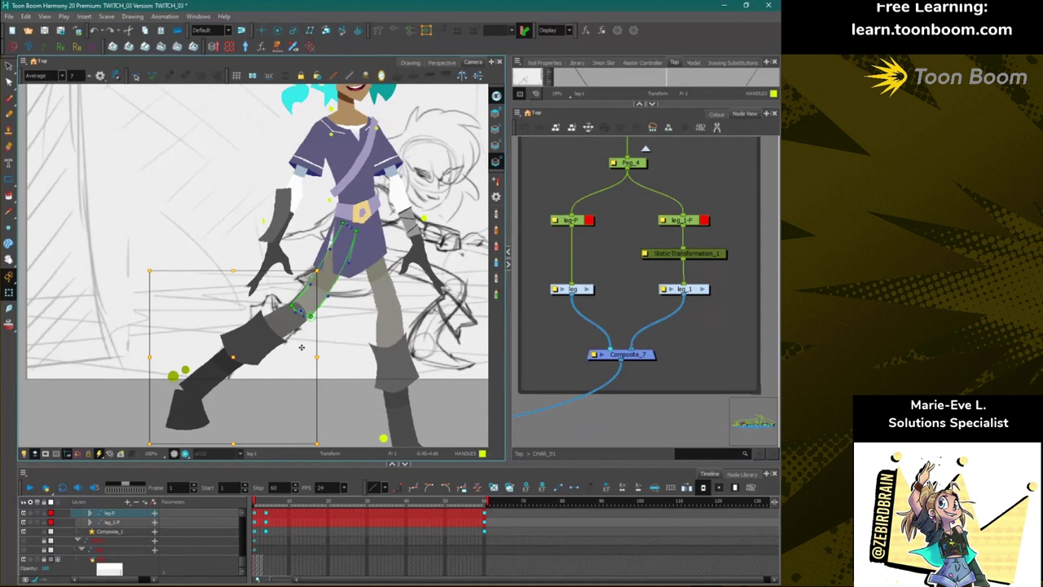
Try a Brush stroke beside the lower leg, undo it, and return to the Transform tool.
drag(147, 357, 139, 309)
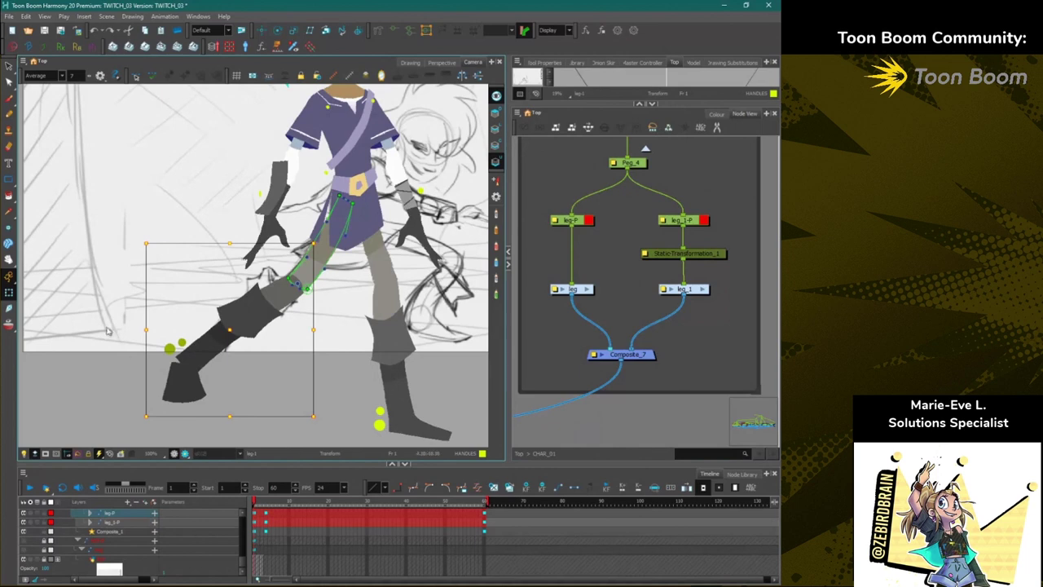
click(9, 99)
mouse_move(103, 366)
mouse_down()
mouse_move(200, 283)
mouse_move(208, 296)
mouse_move(192, 275)
mouse_up()
key(ctrl+z)
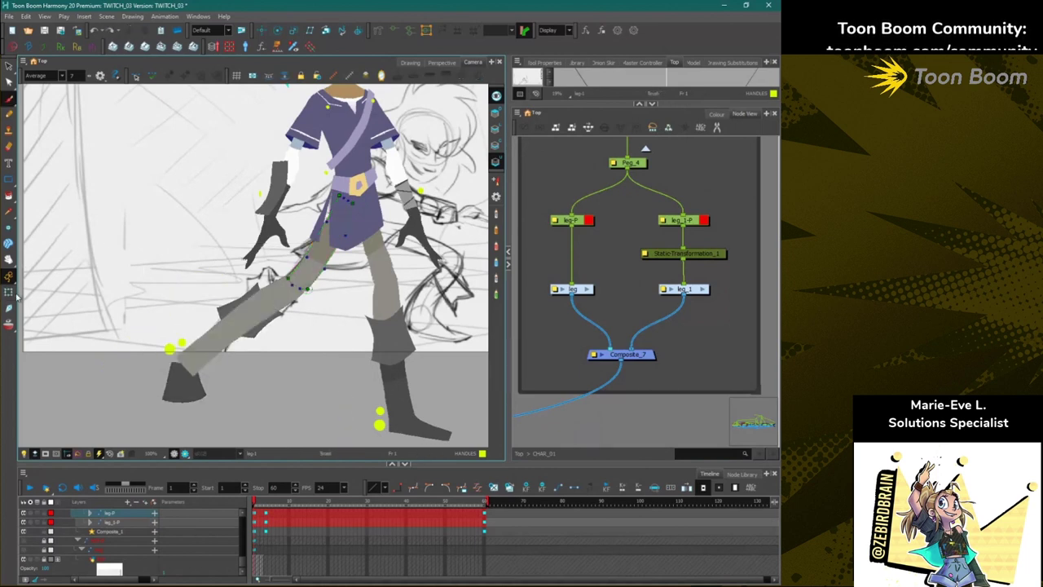
click(9, 292)
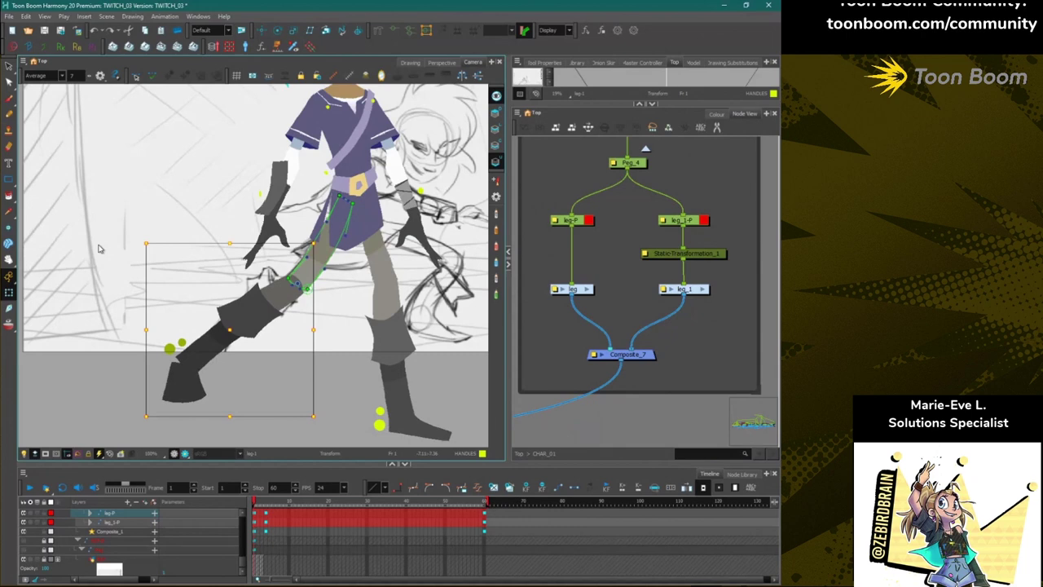
Rotate the camera view until the lower leg lies horizontal, try shortening it along its length twice, and undo each attempt.
click(110, 357)
key(ctrl+alt)
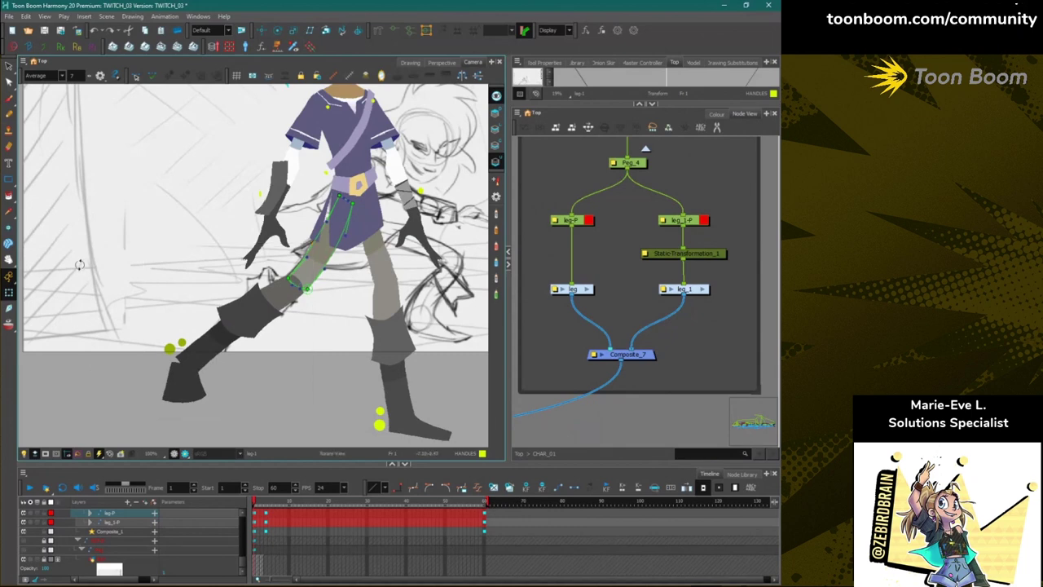
drag(80, 265, 161, 397)
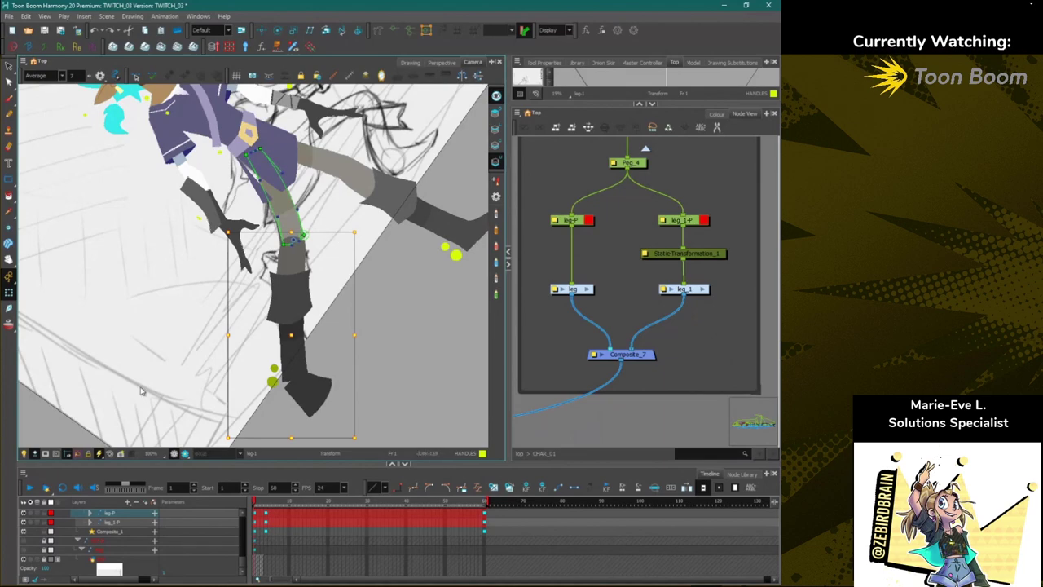
drag(123, 312, 202, 114)
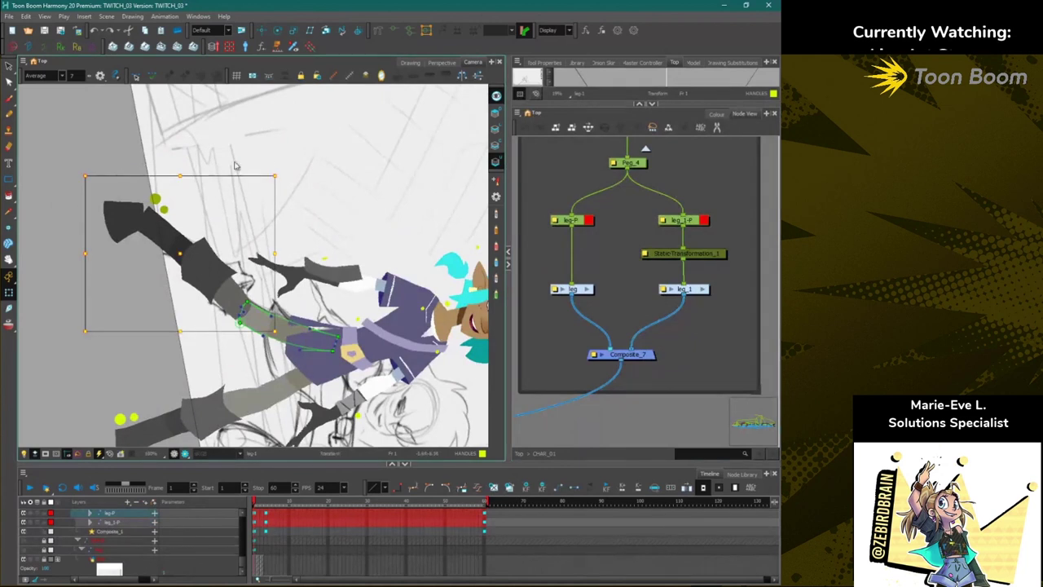
key(ctrl+alt)
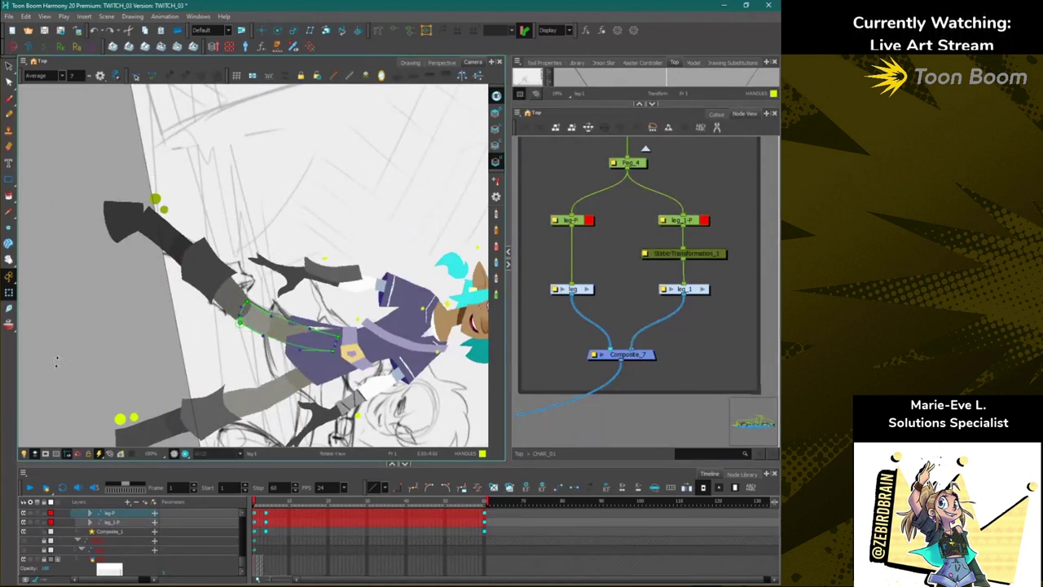
drag(62, 367, 161, 419)
mouse_move(119, 389)
mouse_down()
mouse_move(179, 424)
mouse_move(62, 356)
mouse_move(52, 322)
mouse_move(85, 301)
mouse_move(181, 302)
mouse_move(41, 303)
mouse_move(120, 300)
mouse_up()
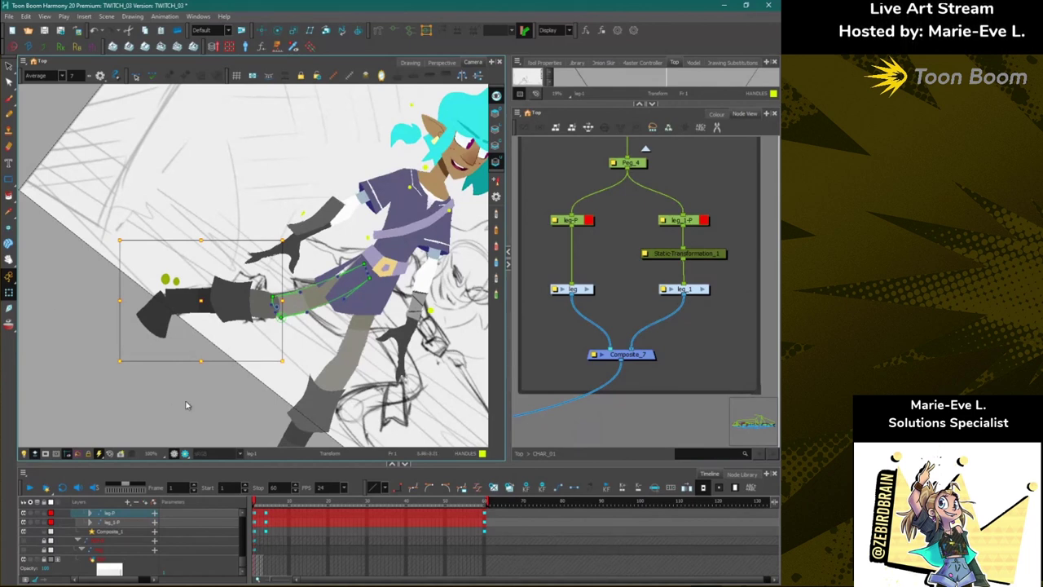
drag(119, 300, 179, 300)
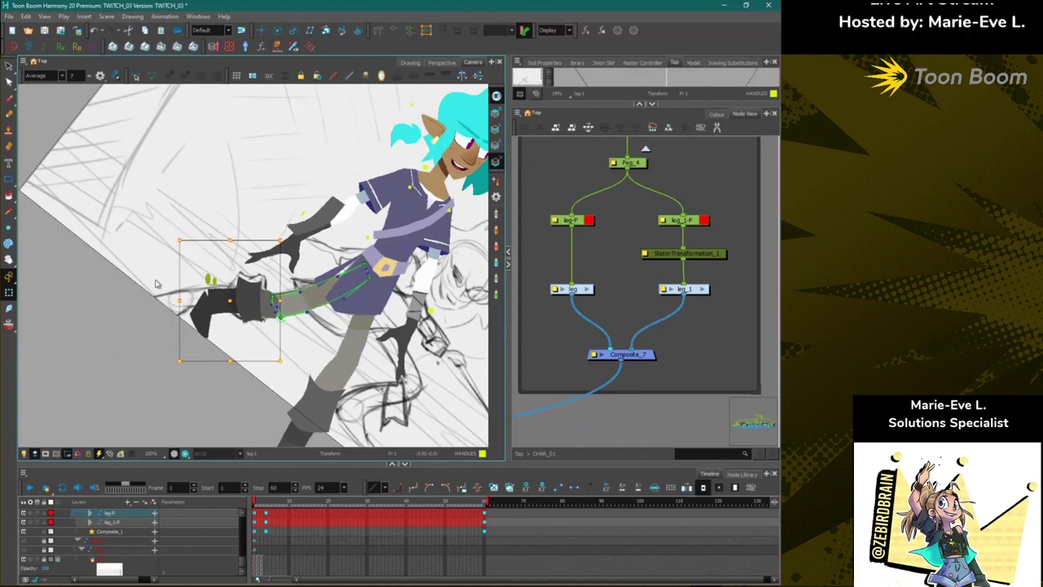
key(ctrl+z)
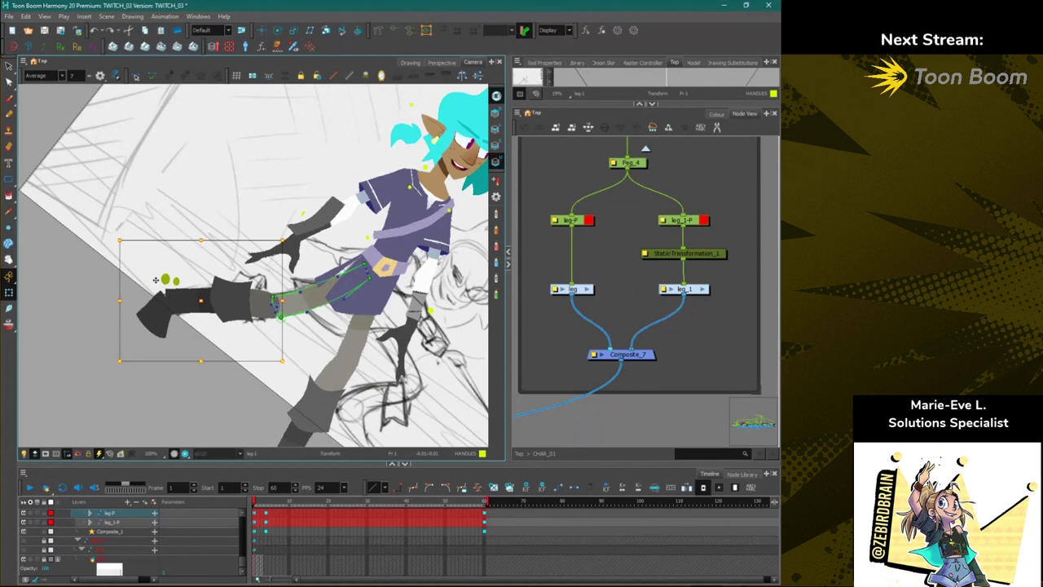
mouse_move(120, 301)
mouse_down()
mouse_move(214, 298)
mouse_move(206, 292)
mouse_up()
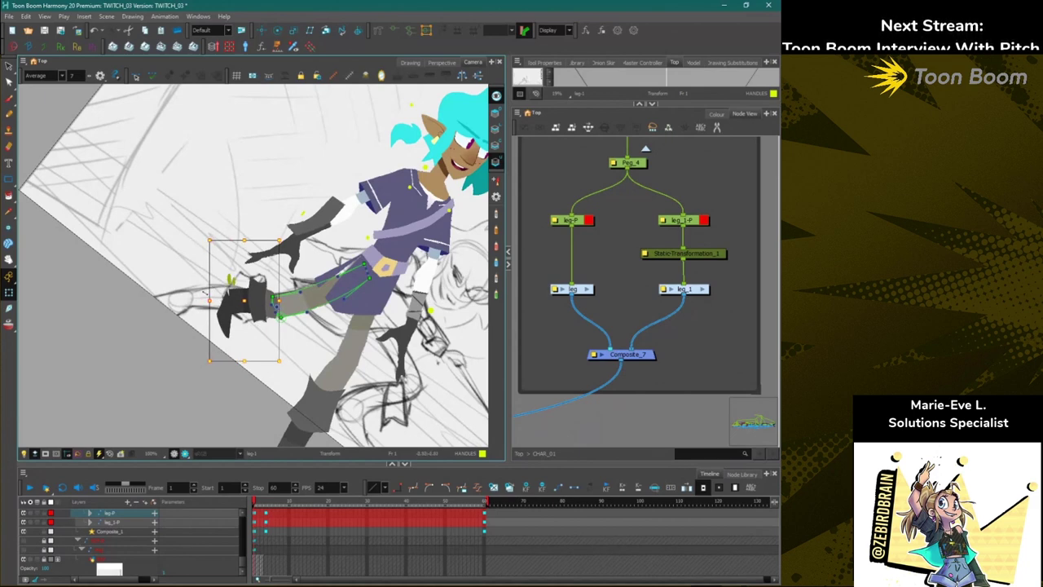
click(92, 31)
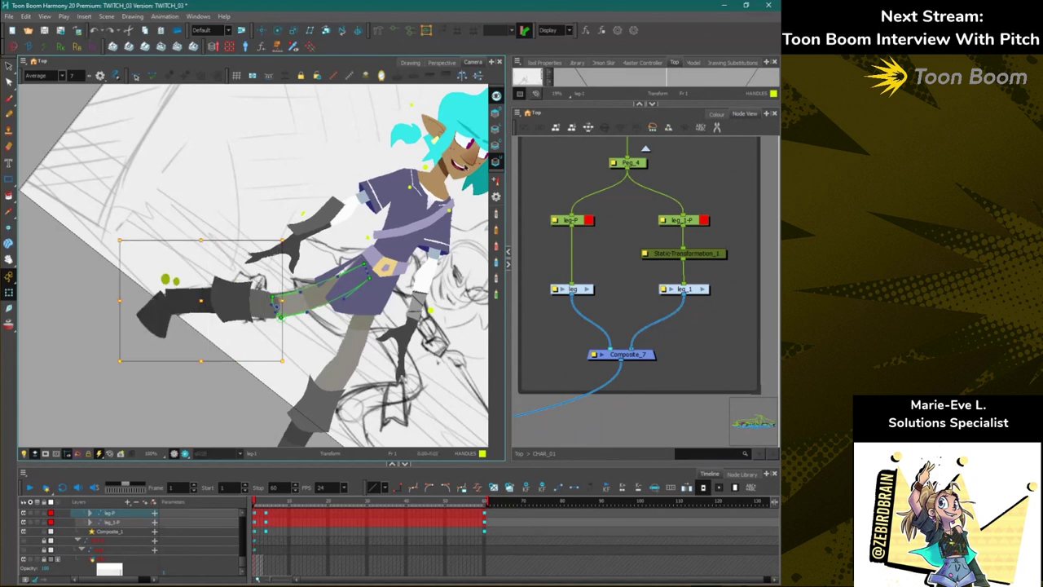
Reset the rotated camera view to upright and select the character's nose.
scroll(468, 164, up, 6)
key(space)
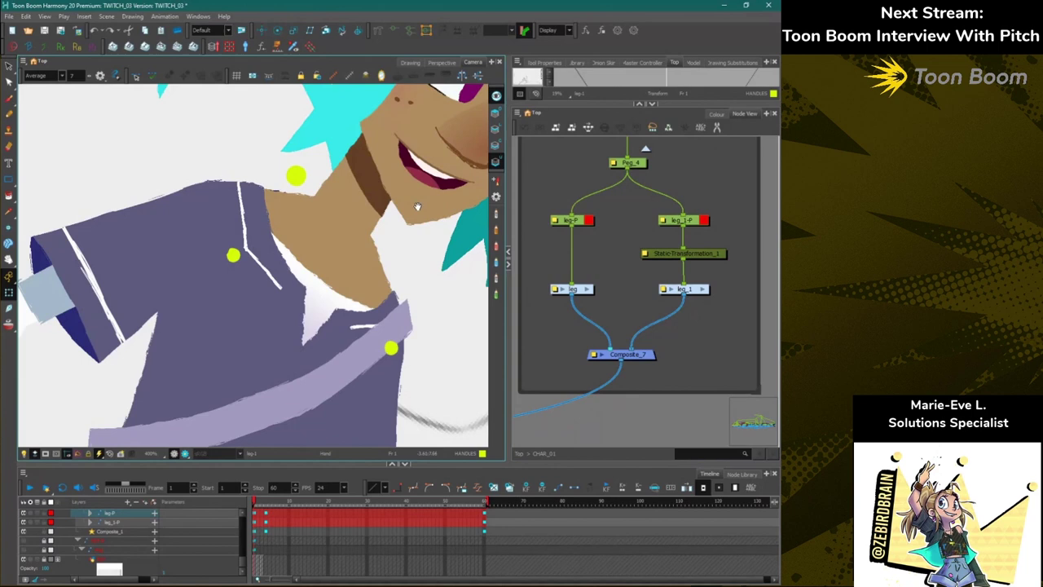
mouse_move(414, 210)
mouse_down()
mouse_move(201, 373)
mouse_move(291, 404)
mouse_up()
click(260, 311)
scroll(262, 327, up, 2)
key(shift+x)
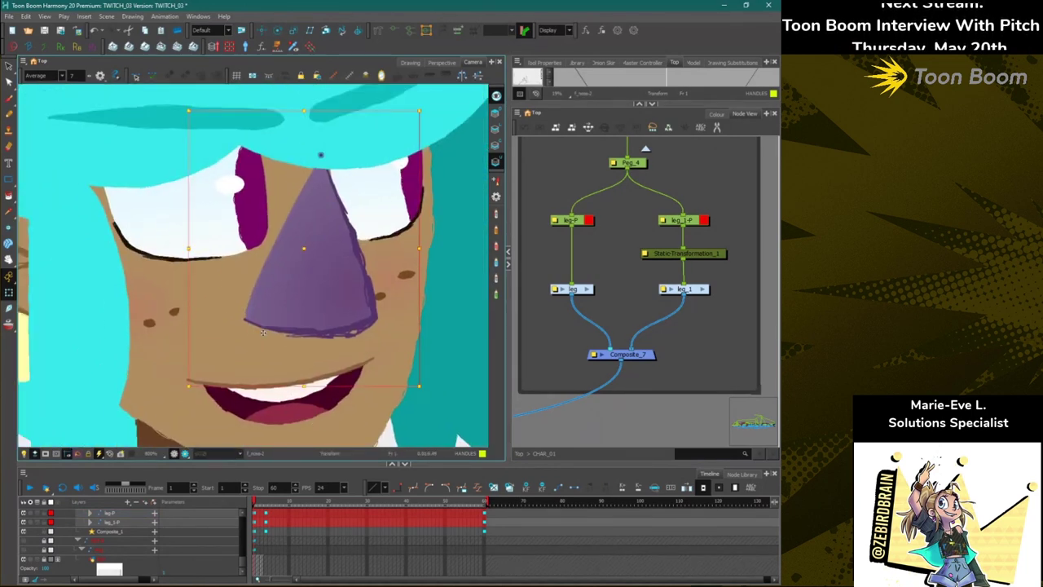
Preview the character's head and torso in Render View, and return to the OpenGL view.
scroll(263, 332, down, 4)
key(space)
drag(160, 420, 193, 248)
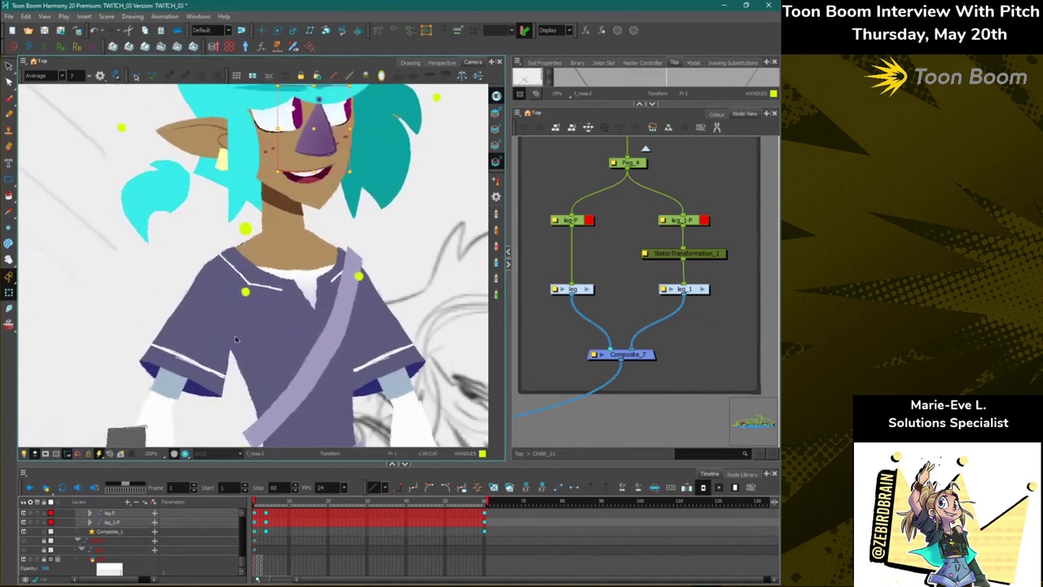
click(186, 454)
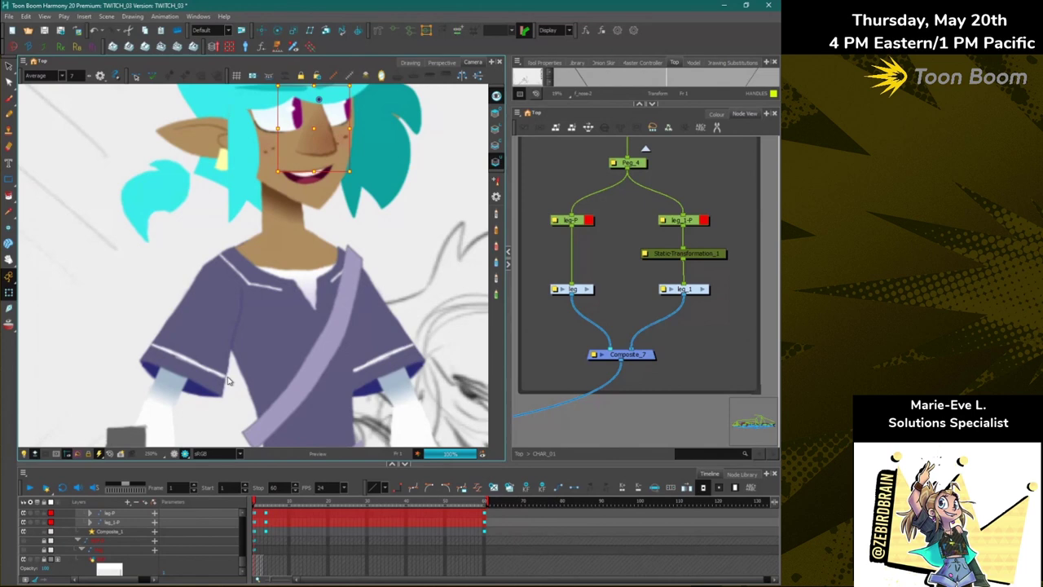
click(175, 454)
Reselect the nose, try squashing it vertically upward, and undo the change.
drag(254, 328, 229, 466)
scroll(317, 274, up, 3)
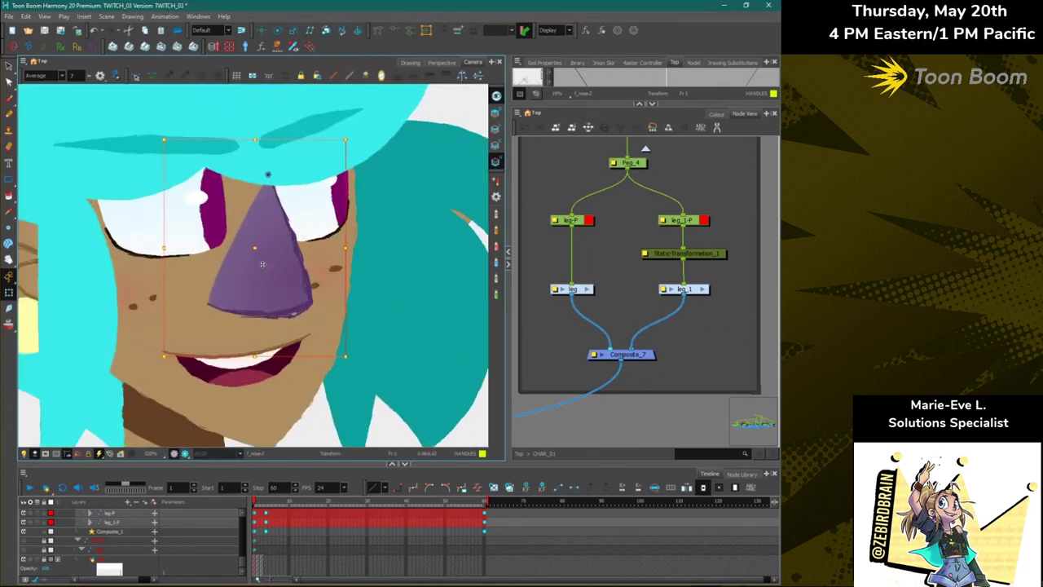
click(432, 114)
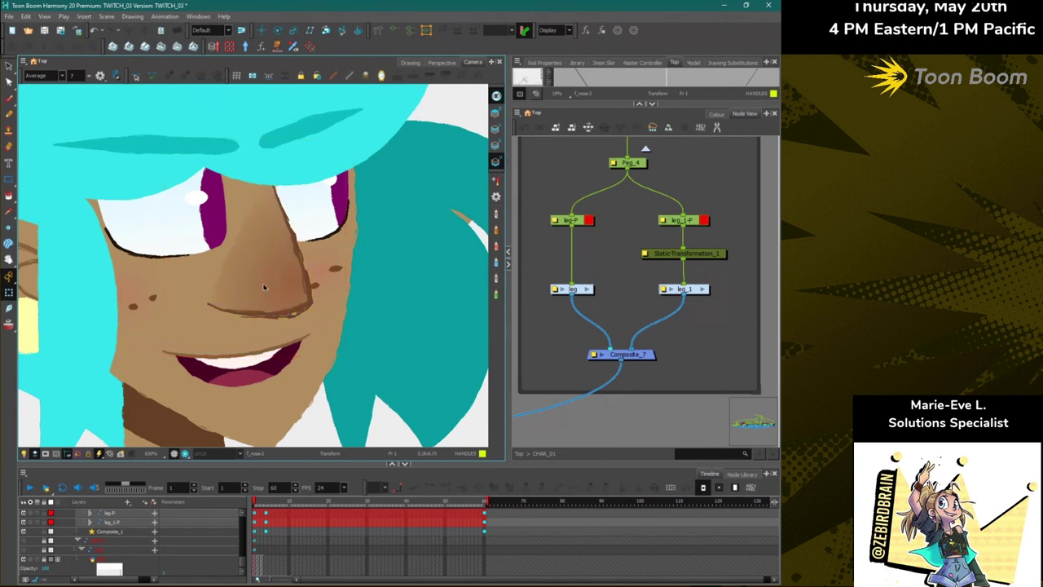
click(264, 287)
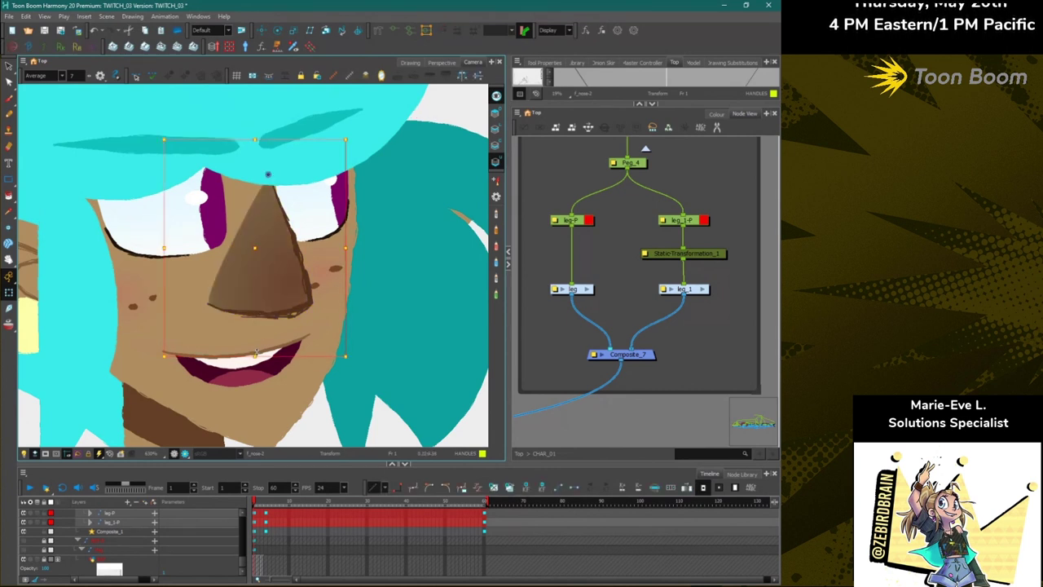
drag(255, 356, 209, 221)
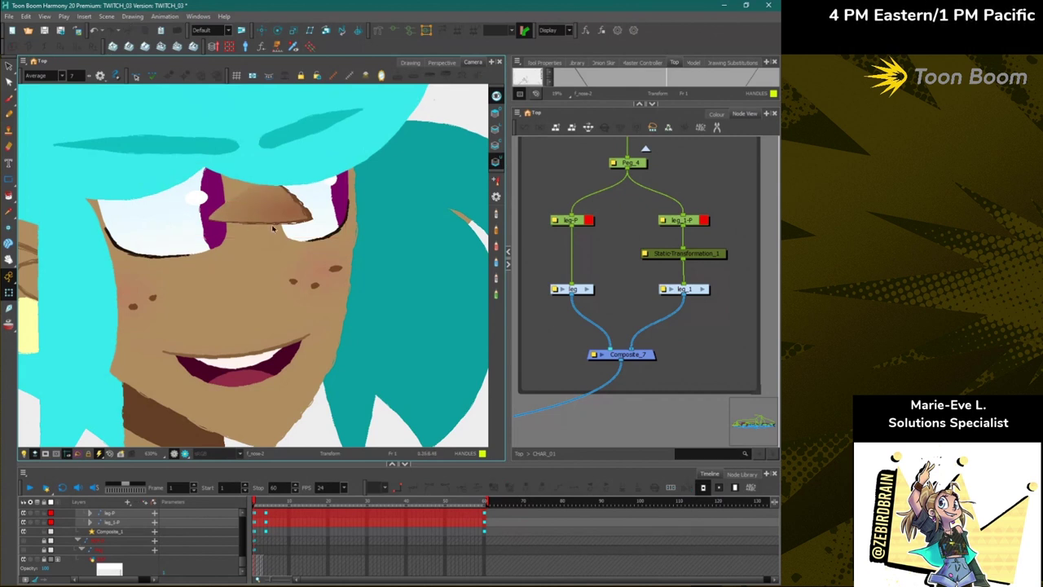
key(ctrl+z)
key(ctrl+z)
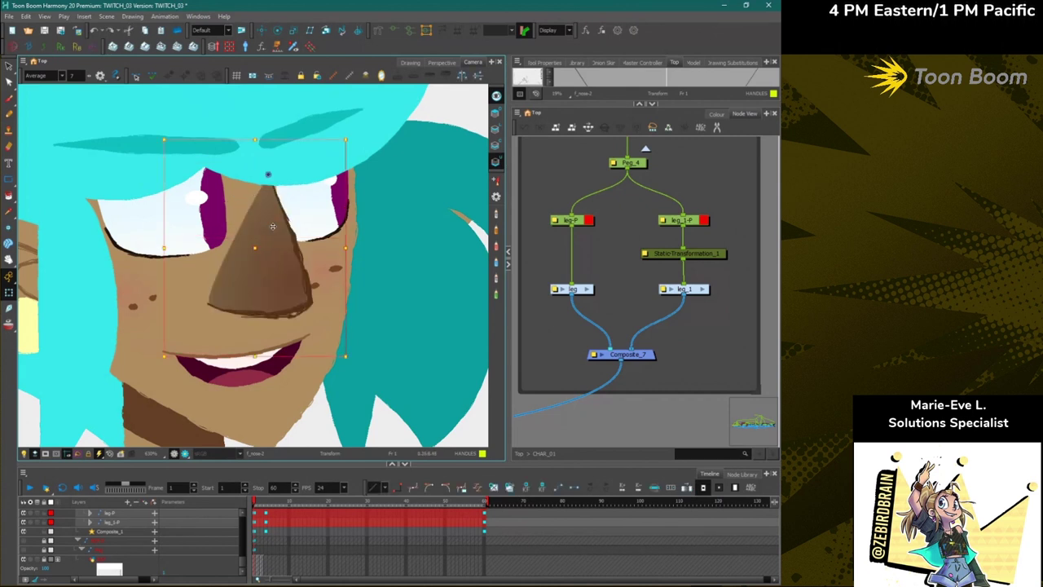
Show the nose's deformer and try shortening the nose by moving its lower corner points and top point, then hide the deformer controls.
click(394, 31)
click(450, 97)
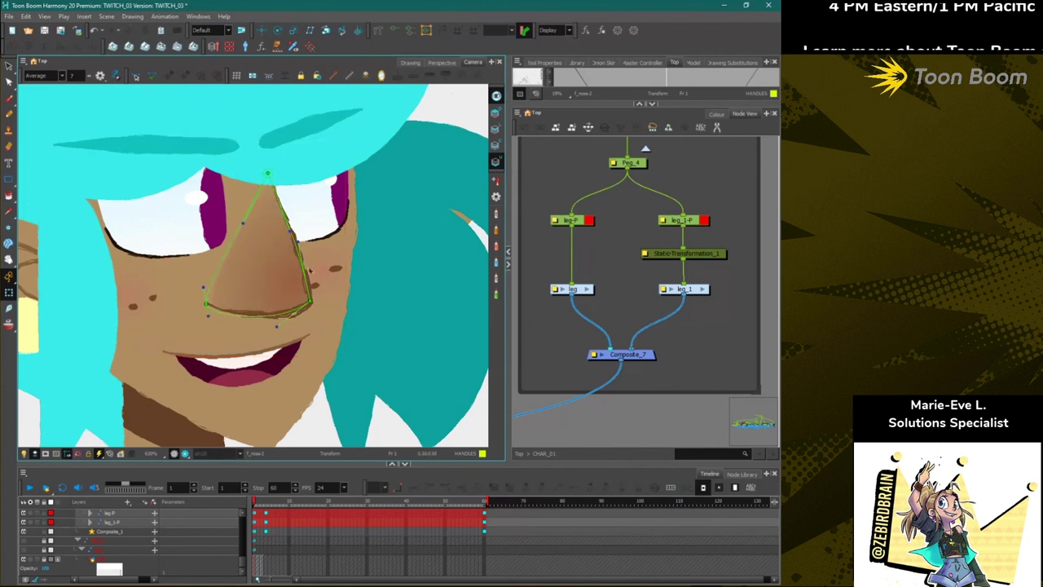
drag(309, 299, 301, 239)
drag(207, 303, 231, 210)
drag(269, 265, 277, 187)
click(410, 111)
click(349, 76)
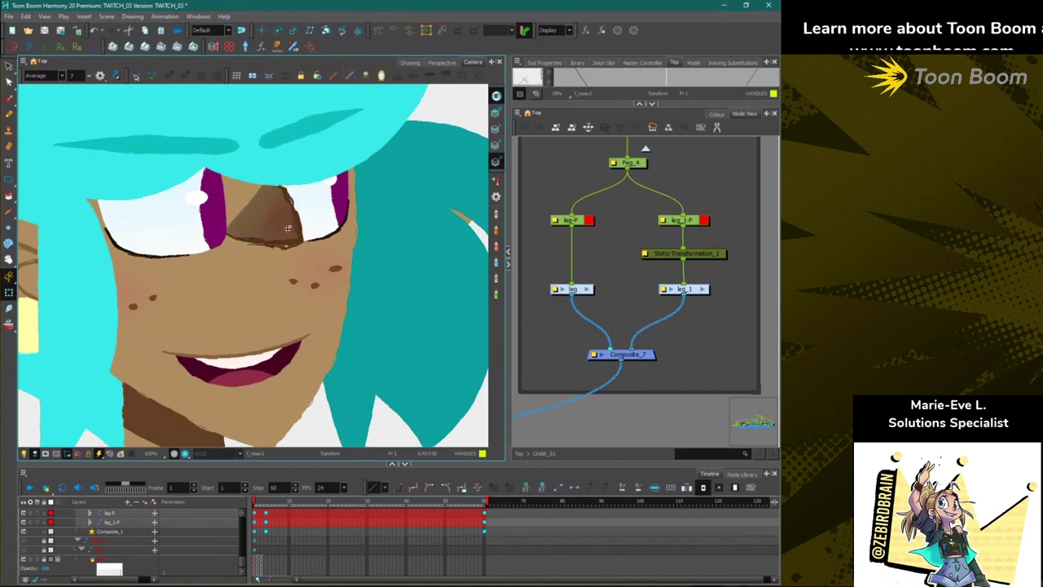
Undo all the deformer edits made to the nose.
key(ctrl+z)
key(ctrl+z)
key(ctrl+z)
key(ctrl+z)
key(ctrl+z)
key(ctrl+z)
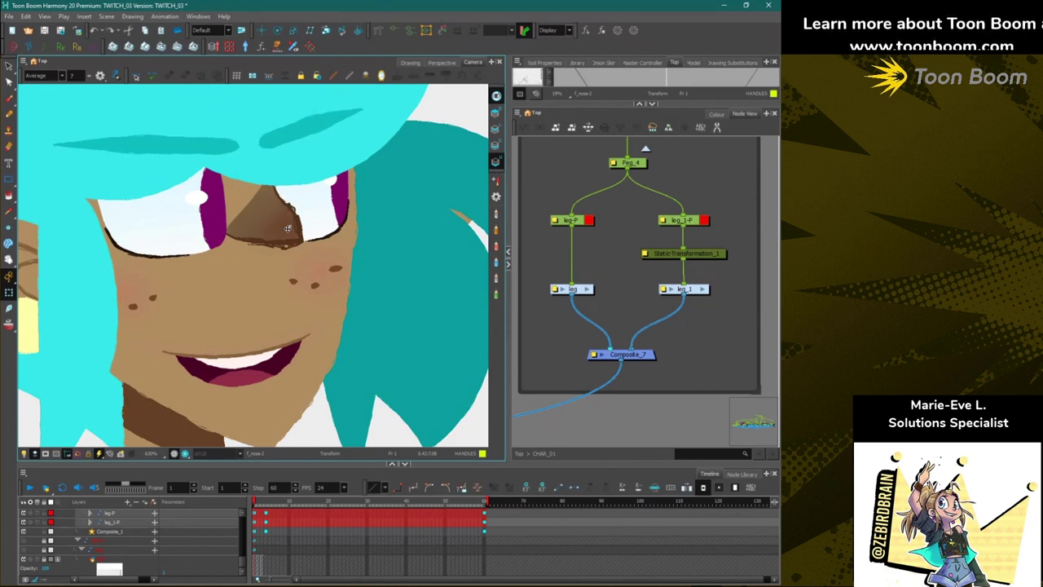
key(ctrl+z)
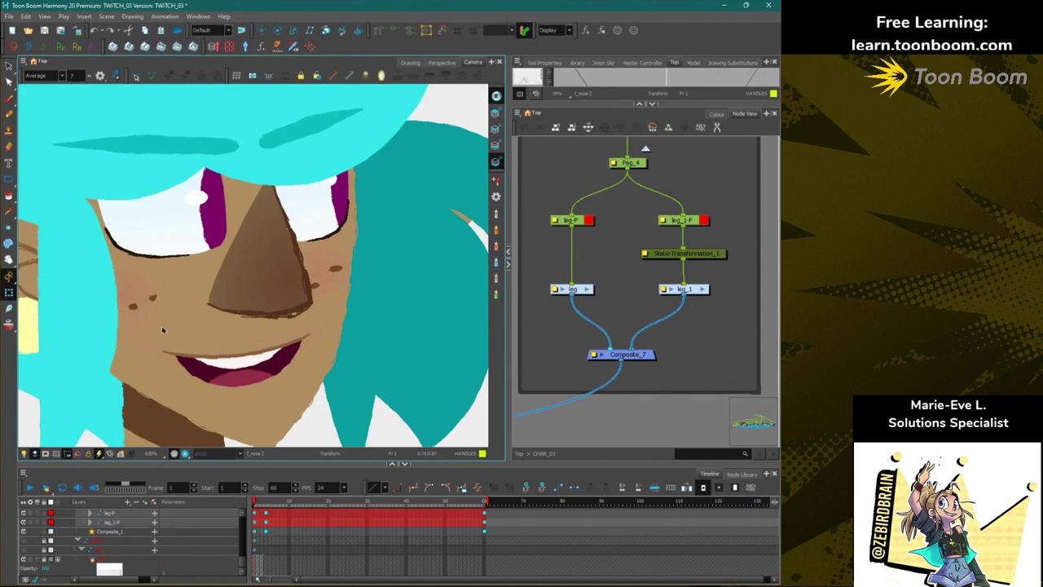
Select the lower leg of the character's bent back leg.
scroll(163, 330, down, 5)
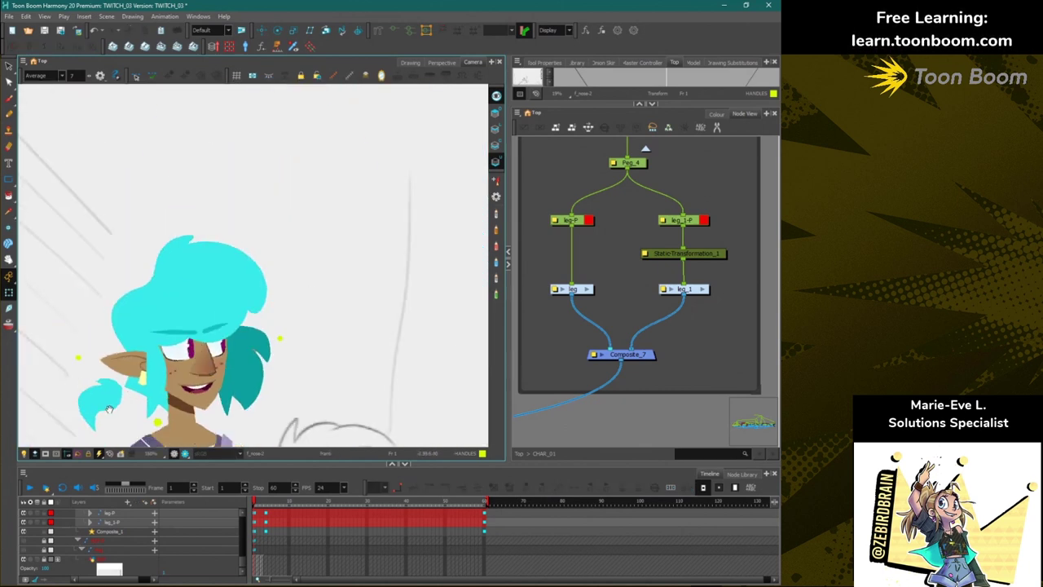
drag(109, 409, 247, 252)
mouse_move(172, 372)
mouse_down()
mouse_move(133, 342)
mouse_move(127, 309)
mouse_move(124, 239)
mouse_move(154, 168)
mouse_move(161, 366)
mouse_move(170, 291)
mouse_up()
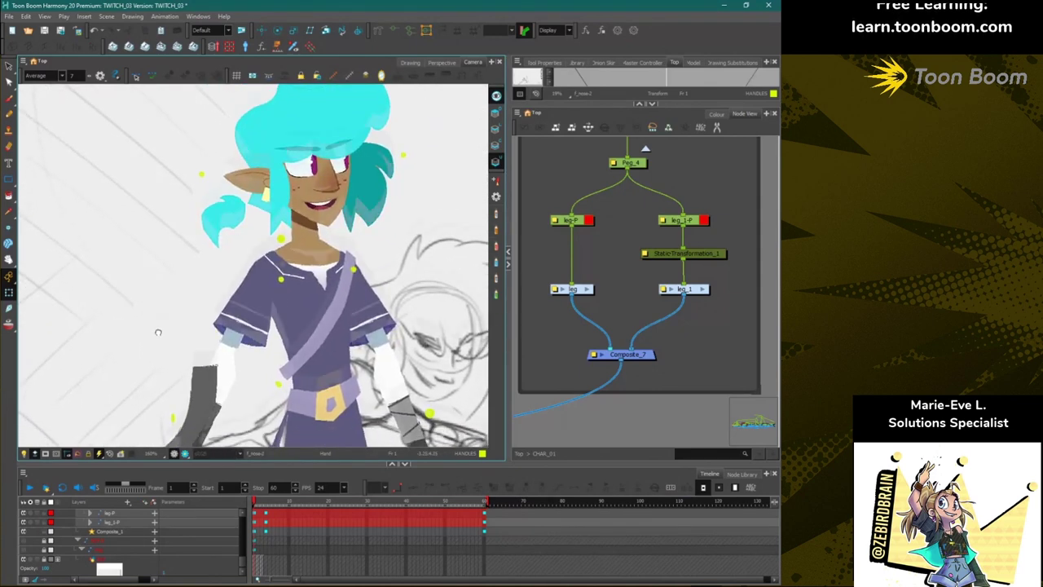
mouse_move(122, 354)
mouse_down()
mouse_move(179, 268)
mouse_move(171, 280)
mouse_up()
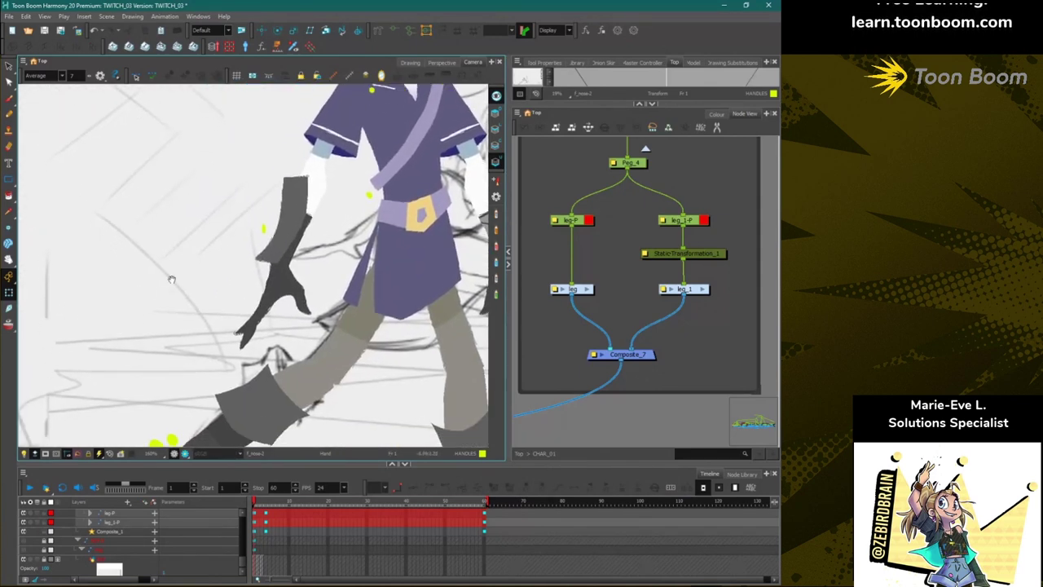
drag(169, 330, 186, 263)
drag(179, 302, 206, 247)
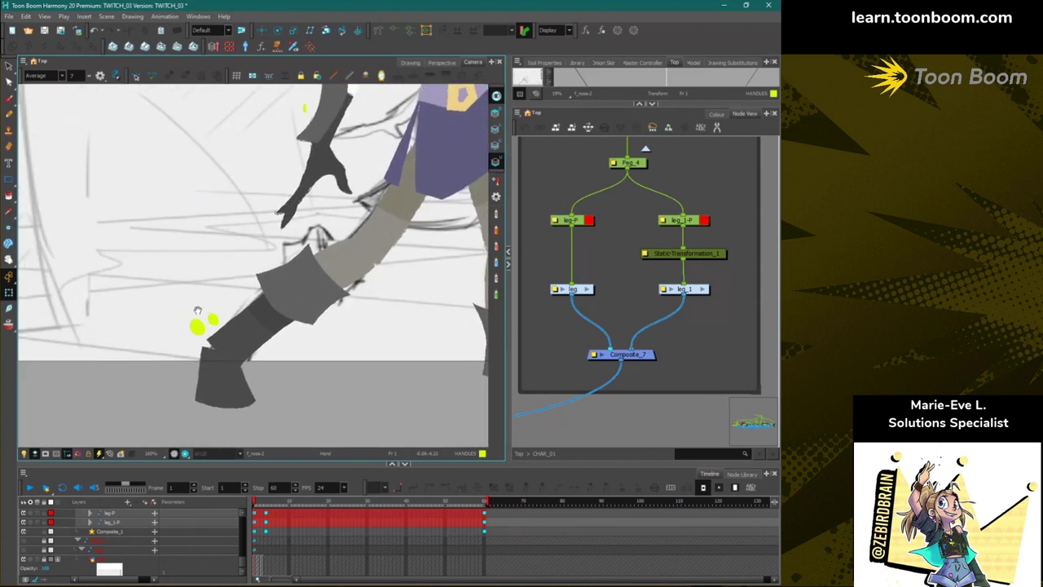
drag(214, 352, 183, 338)
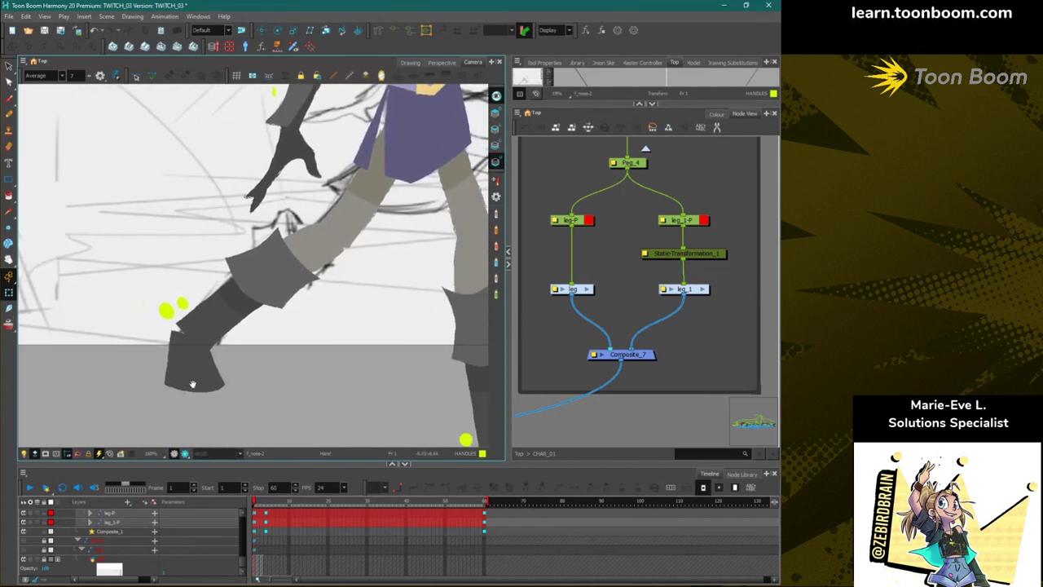
drag(193, 384, 180, 412)
key(shift+t)
click(249, 308)
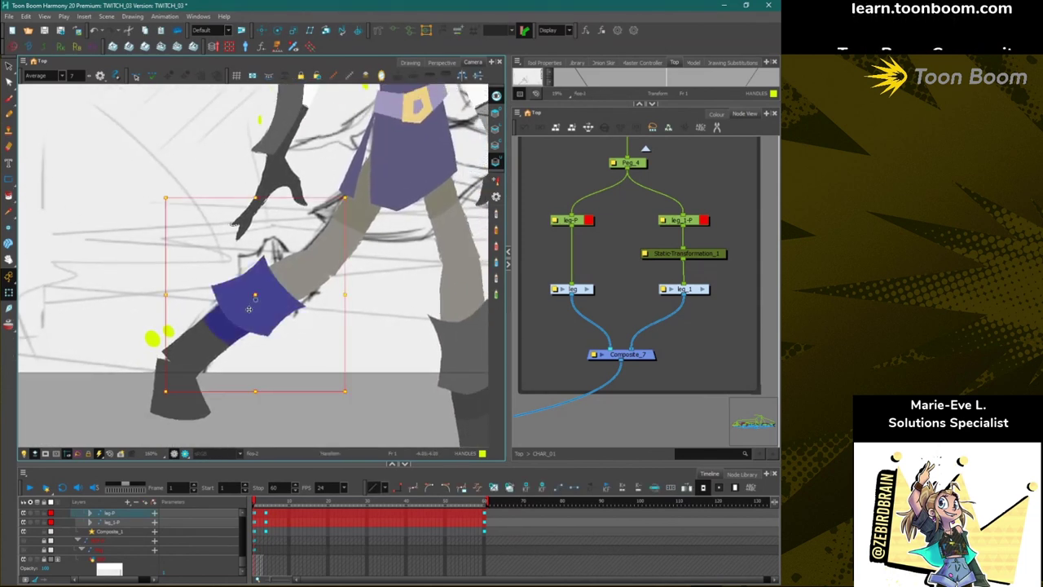
drag(283, 279, 266, 311)
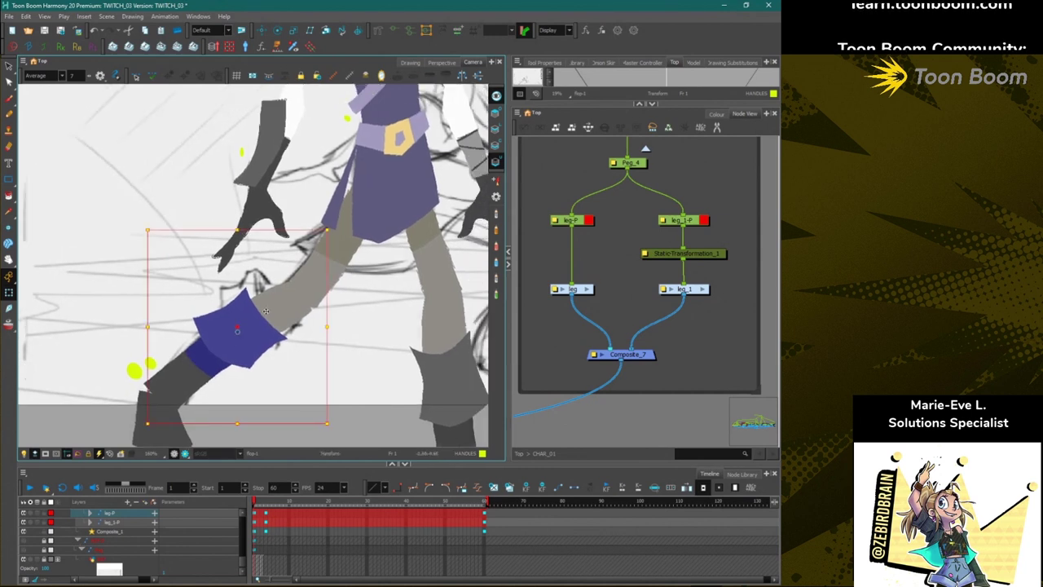
click(274, 320)
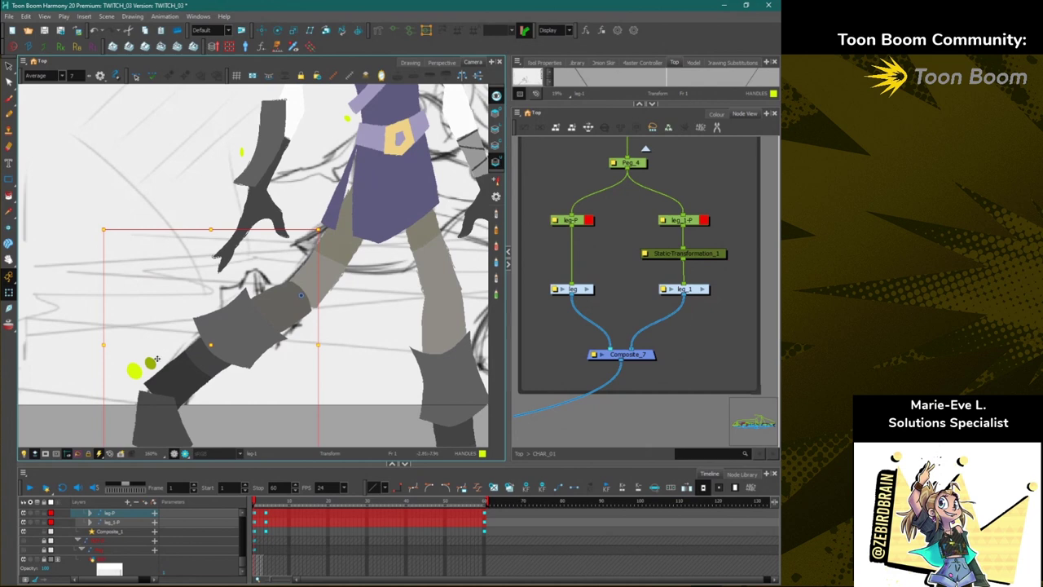
Rotate the camera view until the lower leg lies horizontal, and squash it along its length.
drag(84, 383, 169, 399)
drag(109, 392, 121, 405)
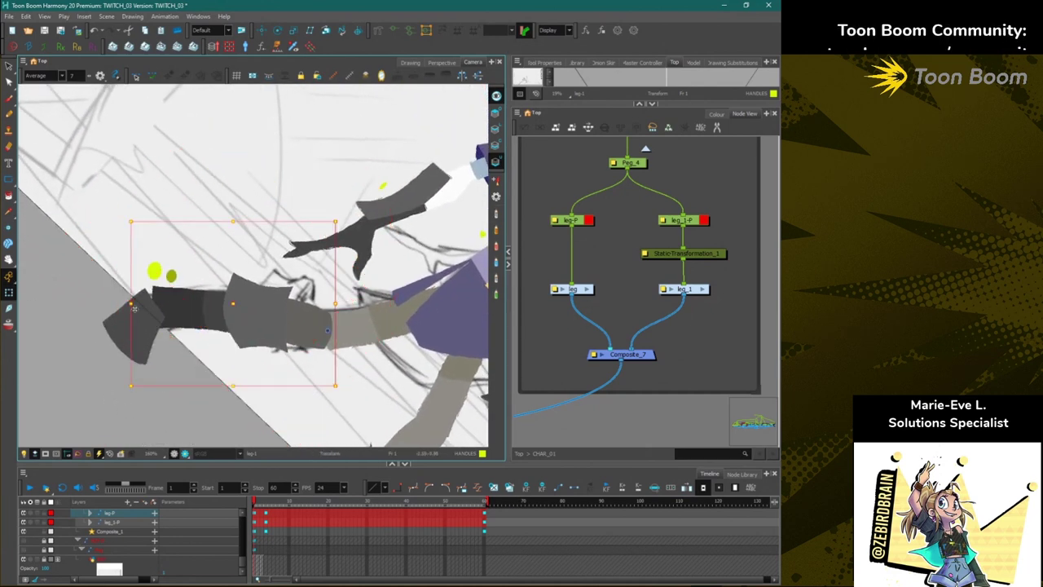
drag(132, 305, 99, 311)
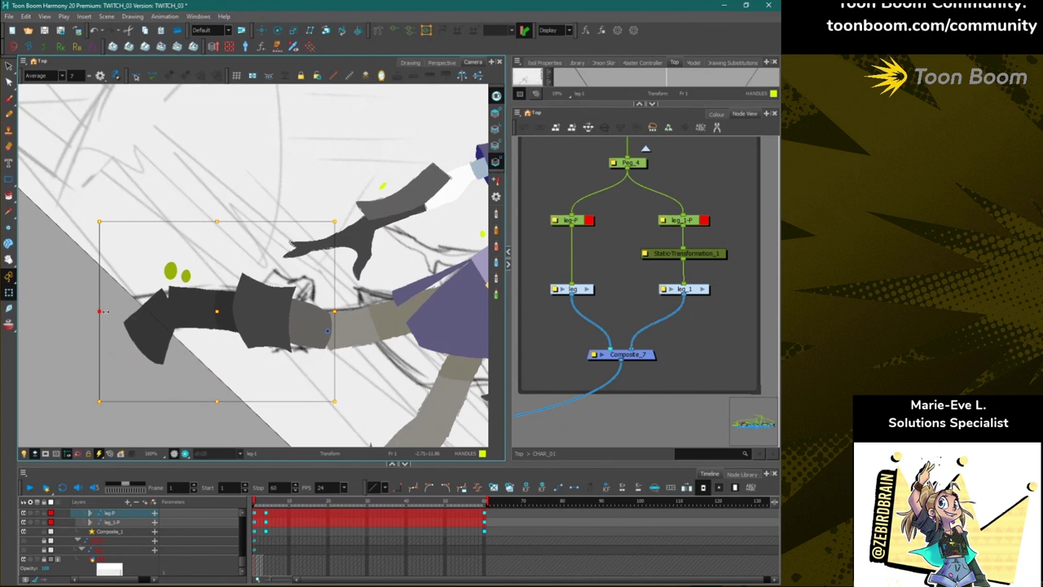
click(90, 286)
Select the dark boot piece, squash the boot shaft along its length, and briefly show and hide its deformers.
click(201, 315)
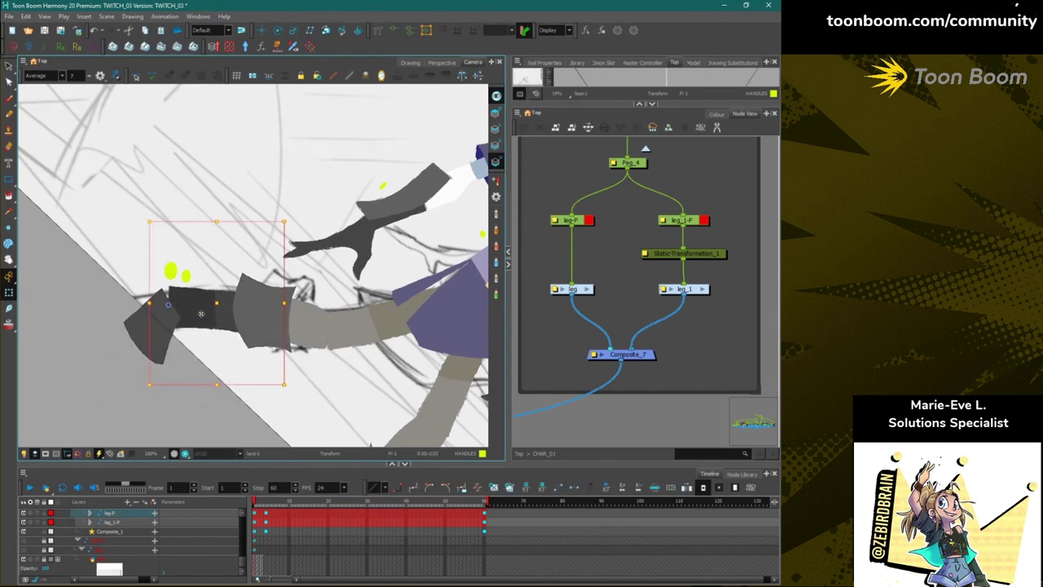
key(b)
drag(149, 303, 163, 331)
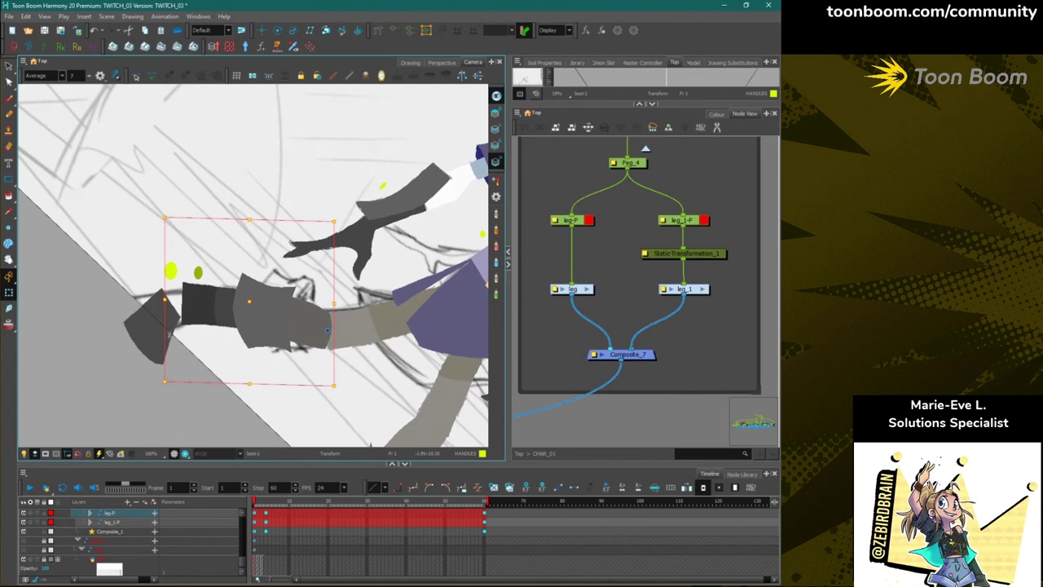
click(380, 32)
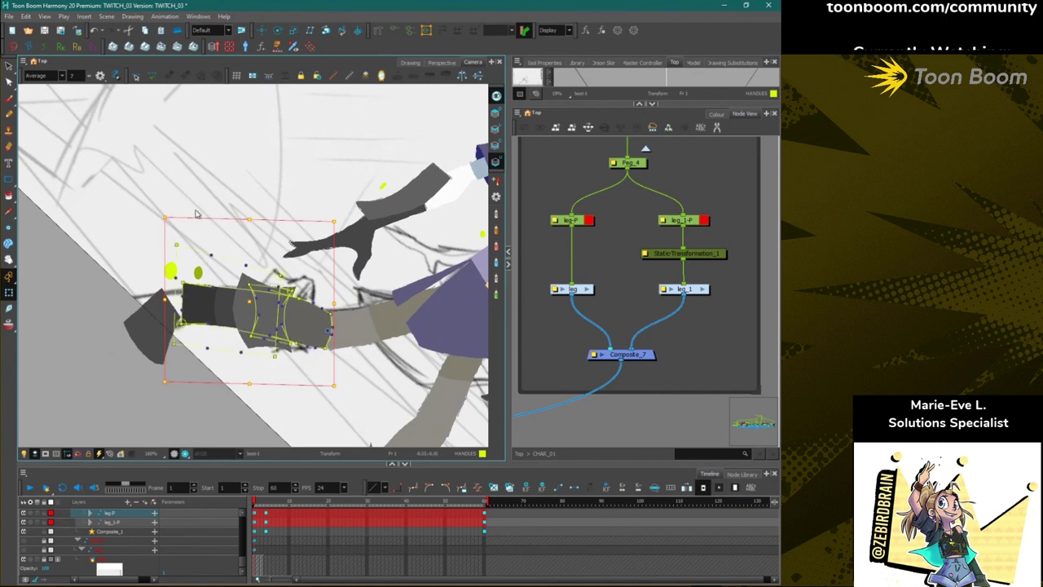
click(105, 239)
click(349, 76)
Show only the lower leg's deformer and reshape its curve by adjusting the knee handle and the two ankle corner points.
click(251, 301)
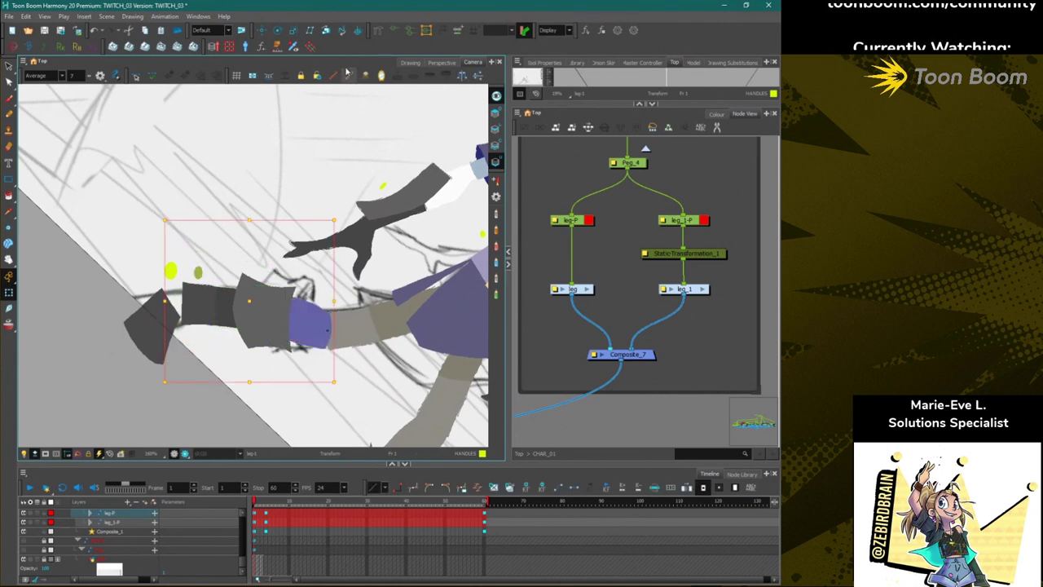
click(383, 33)
click(195, 173)
drag(301, 296, 326, 304)
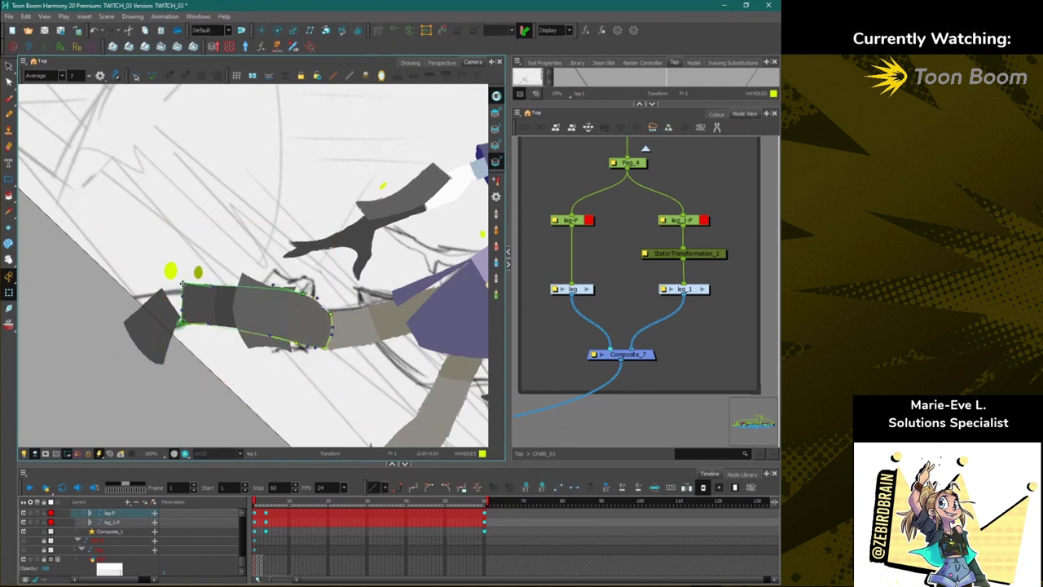
drag(182, 283, 219, 295)
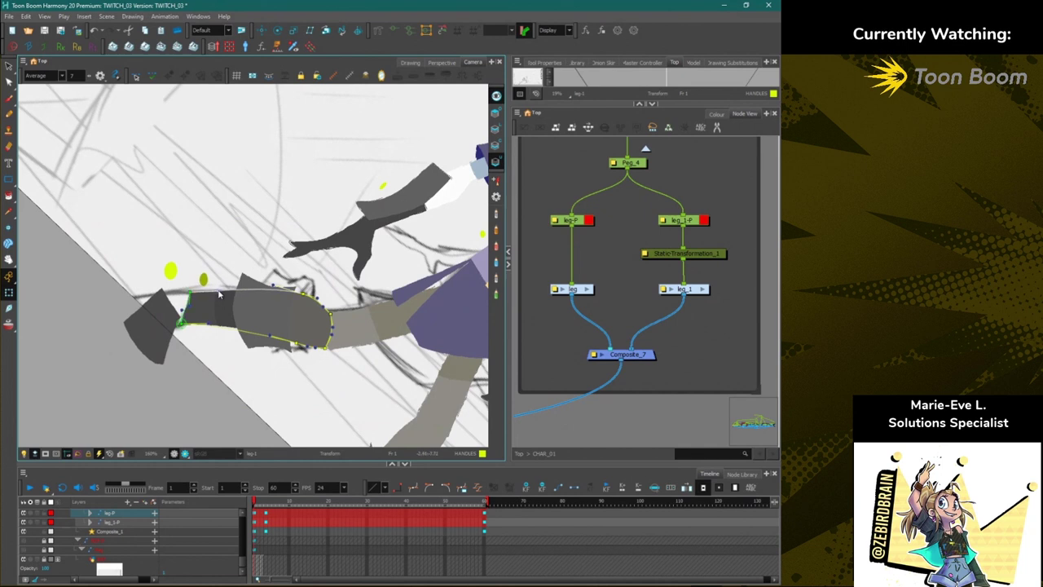
drag(182, 325, 220, 323)
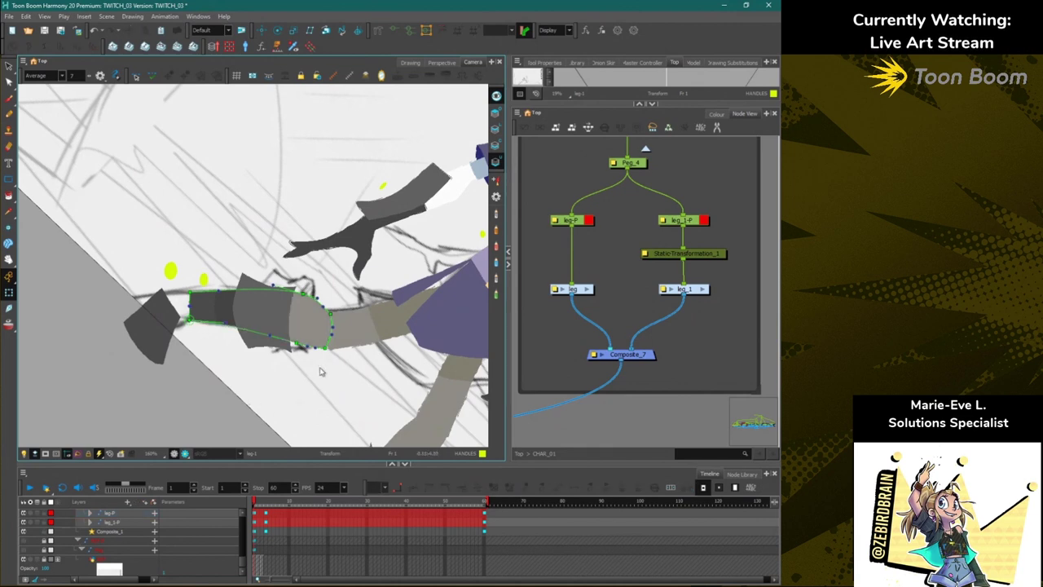
Select the foot of the back leg in the upright view and try moving it up to meet the shortened ankle.
scroll(320, 334, up, 10)
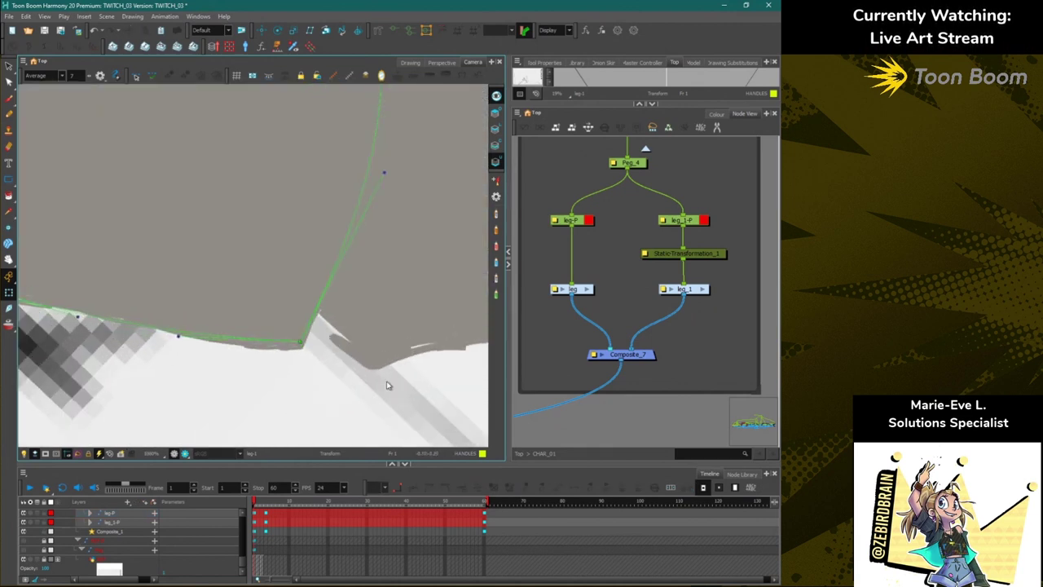
scroll(388, 386, down, 10)
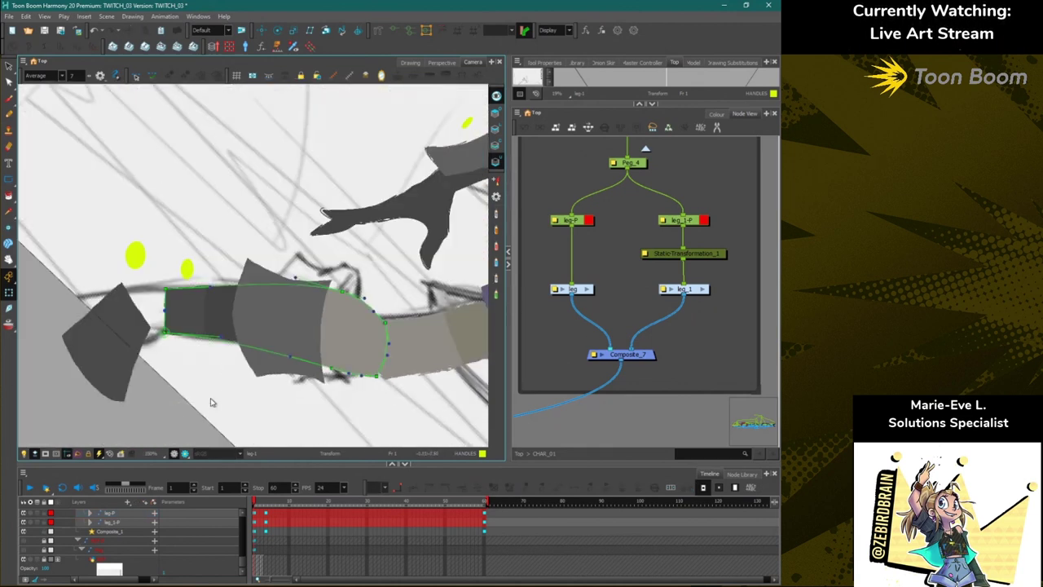
scroll(212, 404, up, 2)
click(187, 410)
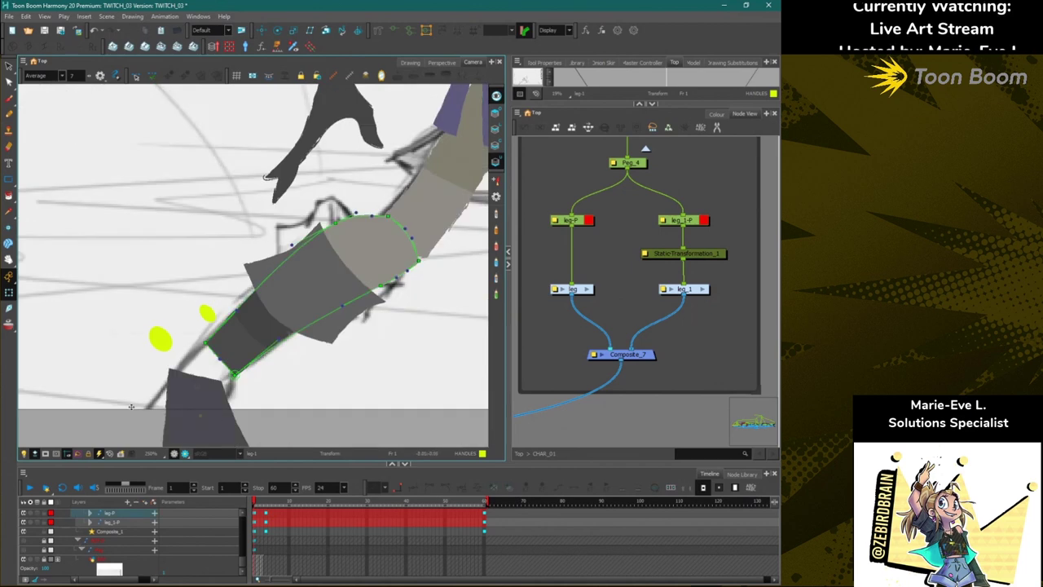
drag(118, 401, 155, 331)
click(221, 363)
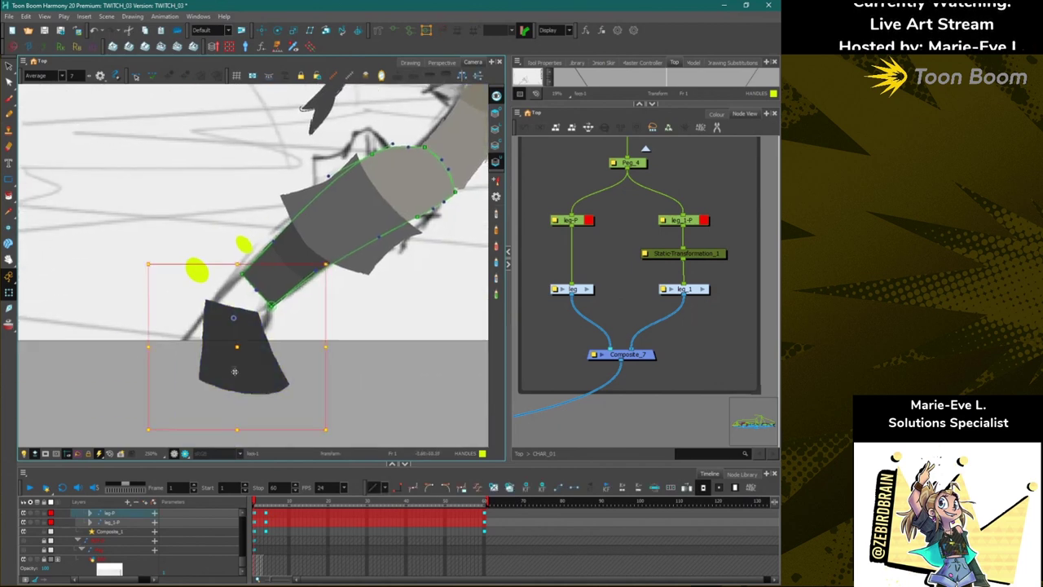
drag(232, 352, 260, 327)
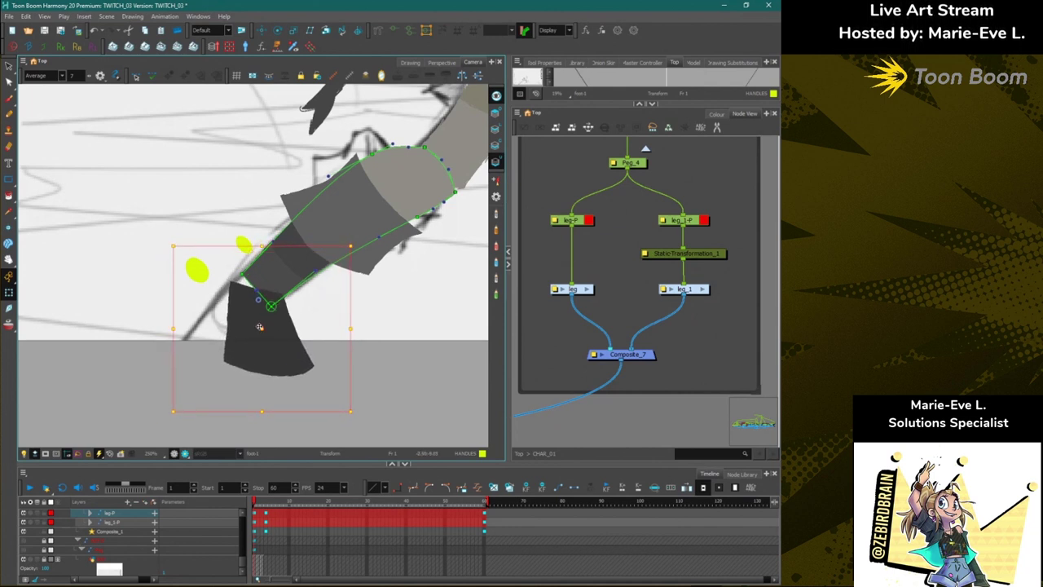
Compare the foot's placement by undoing and redoing the move, and leave the move undone.
key(ctrl+z)
key(ctrl+shift+z)
key(ctrl+z)
key(ctrl+shift+z)
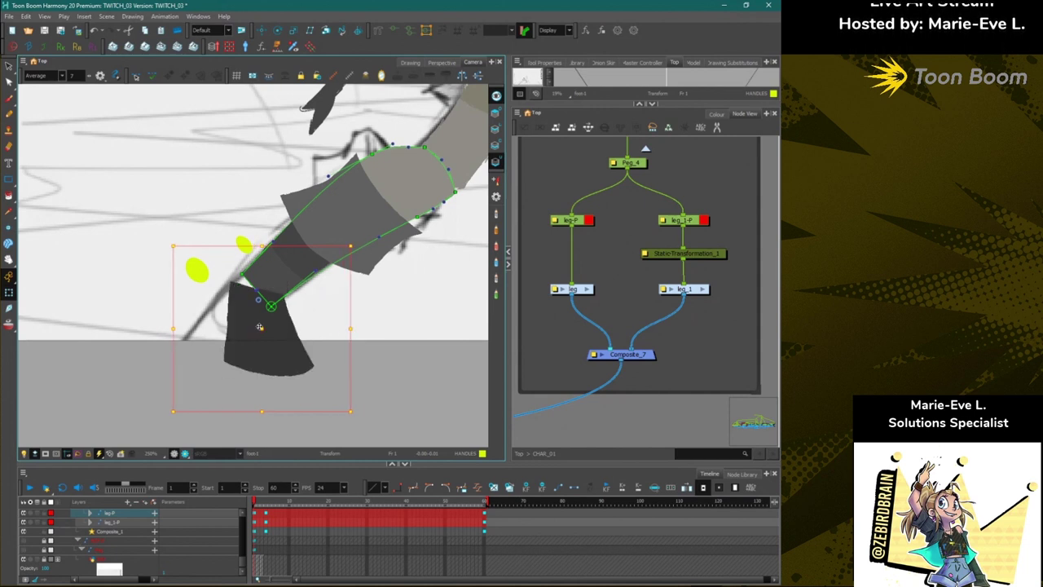
key(ctrl+z)
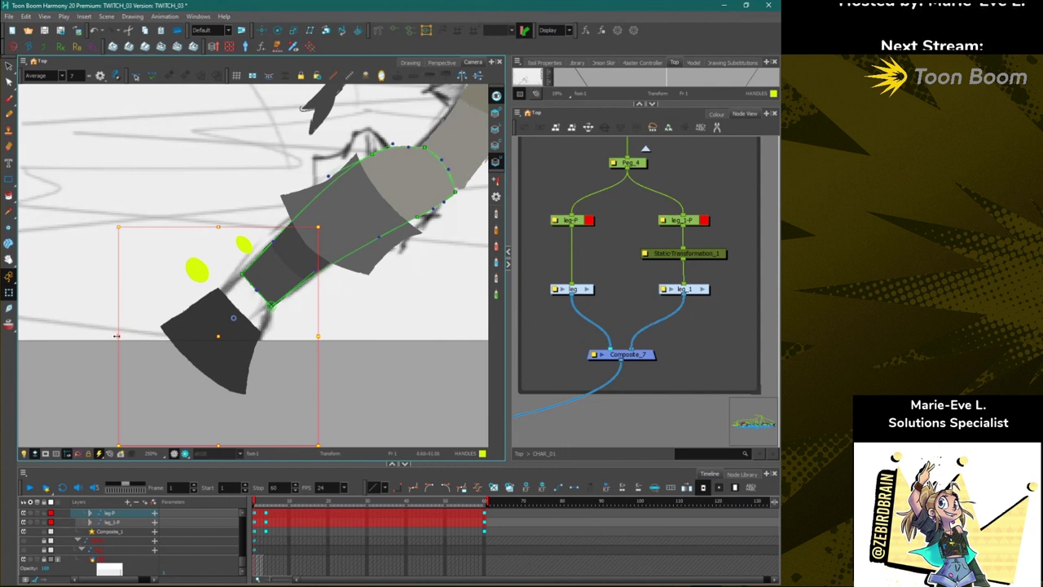
Try flipping the rotated foot horizontally and try moving it up to the ankle, undoing each attempt.
mouse_move(117, 335)
mouse_down()
mouse_move(259, 343)
mouse_move(349, 358)
mouse_move(368, 376)
mouse_up()
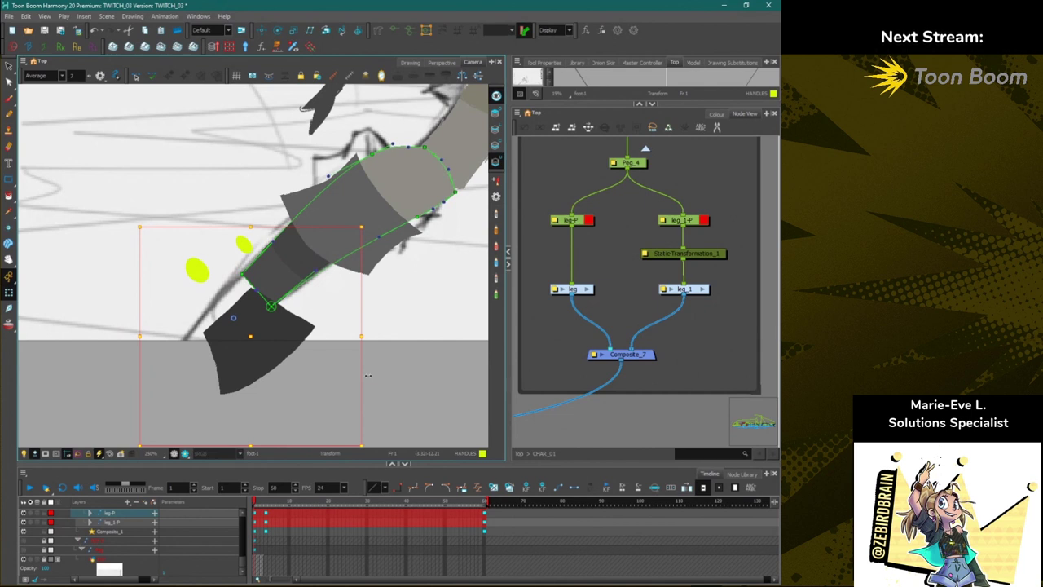
key(ctrl+z)
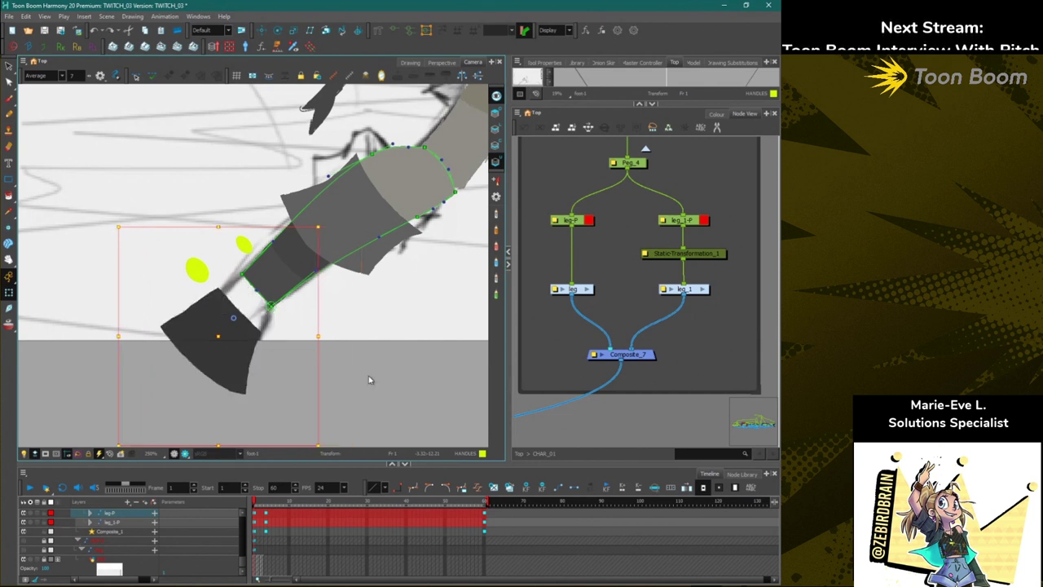
drag(218, 338, 237, 320)
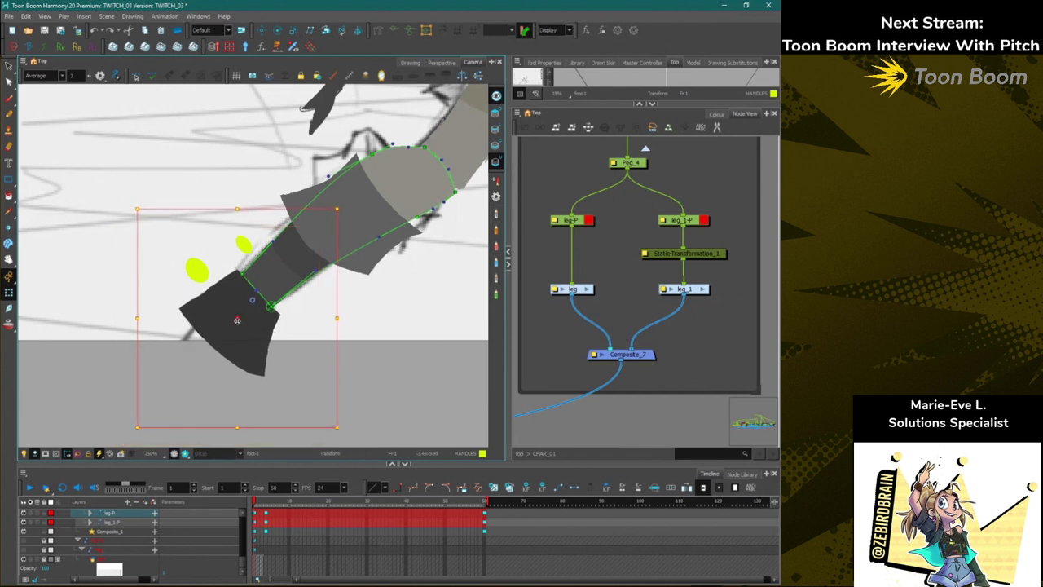
key(ctrl+z)
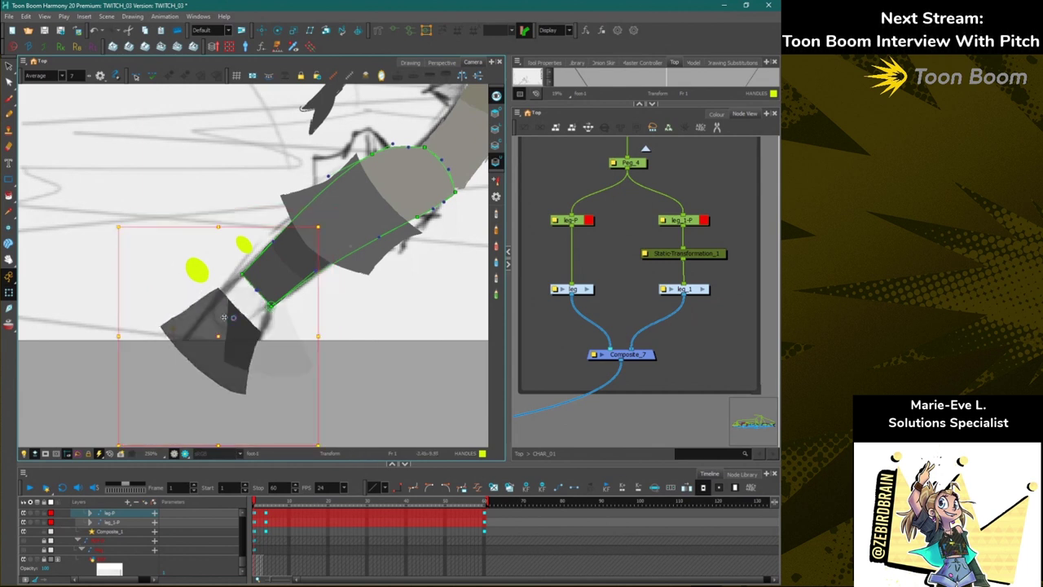
Undo the remaining rotation and transformation edits on the foot, and clear the foot selection.
key(ctrl+z)
key(ctrl+z)
key(ctrl+z)
key(ctrl+z)
key(ctrl+z)
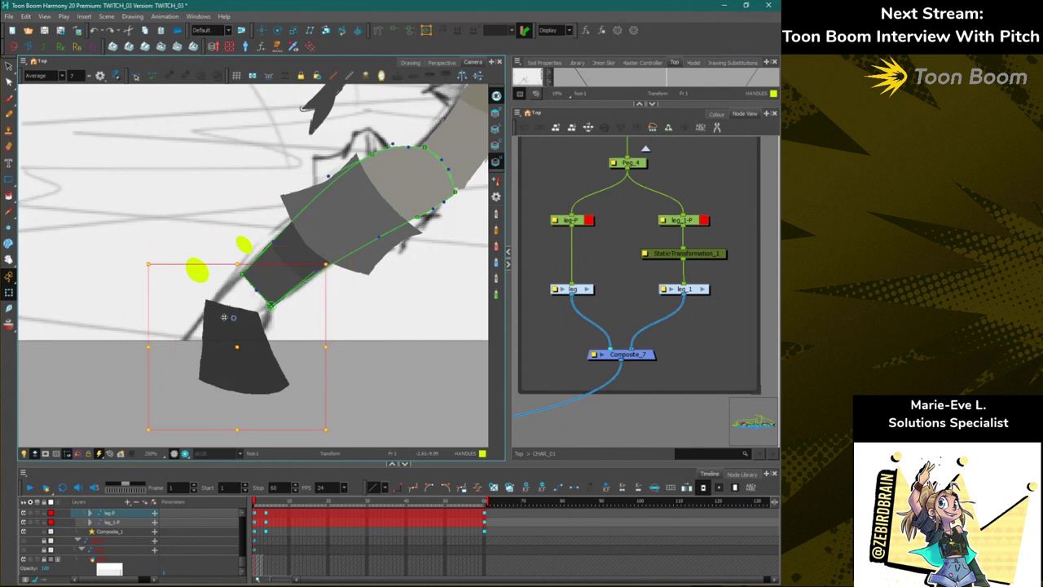
key(ctrl+z)
key(ctrl+z)
key(ctrl+z)
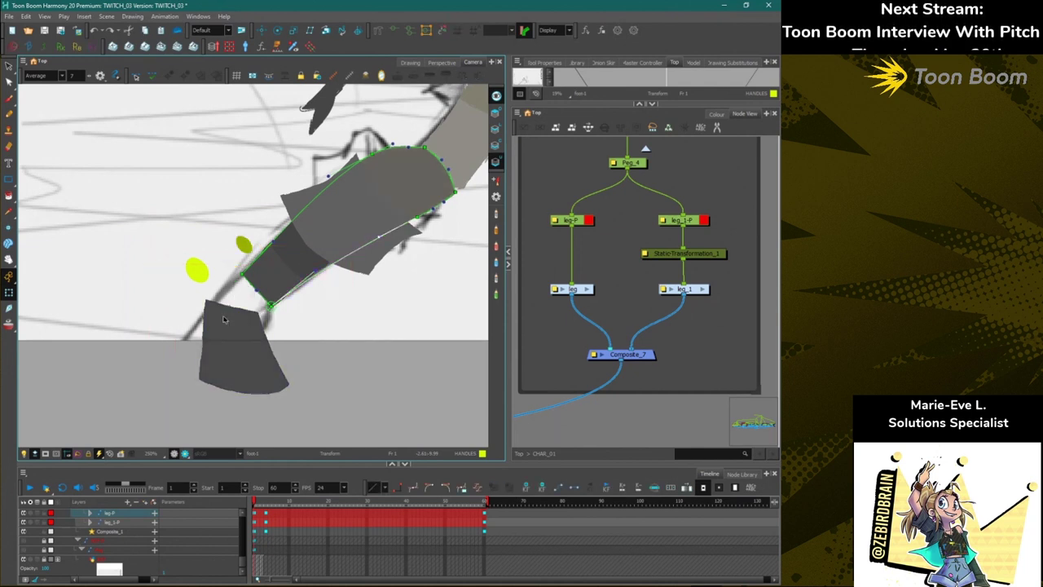
click(227, 363)
key(Escape)
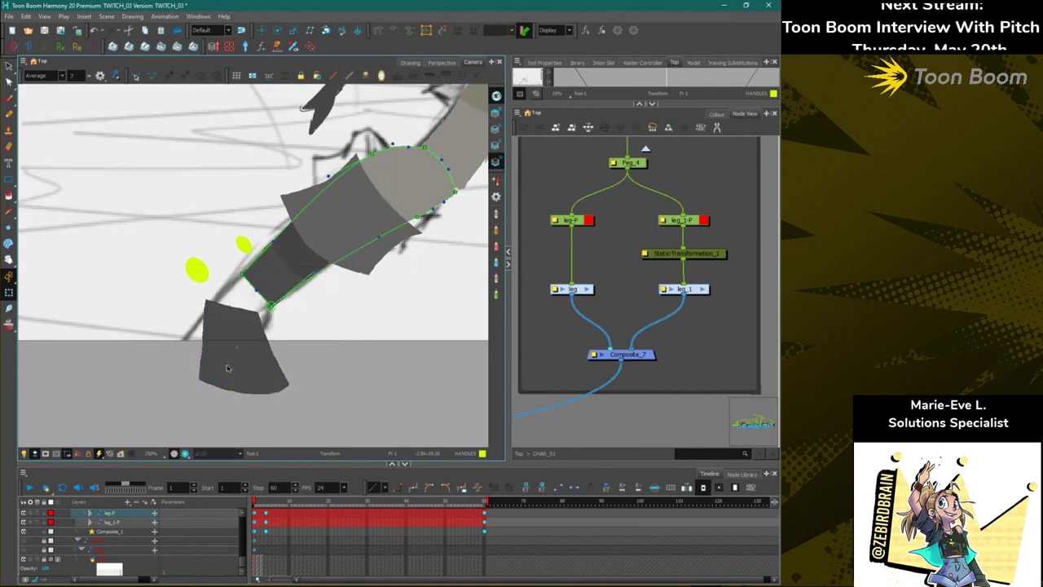
On frame 1, flip the posed leg's foot horizontally, rotate it in line with the shin, and move it up to the ankle.
drag(228, 365, 237, 352)
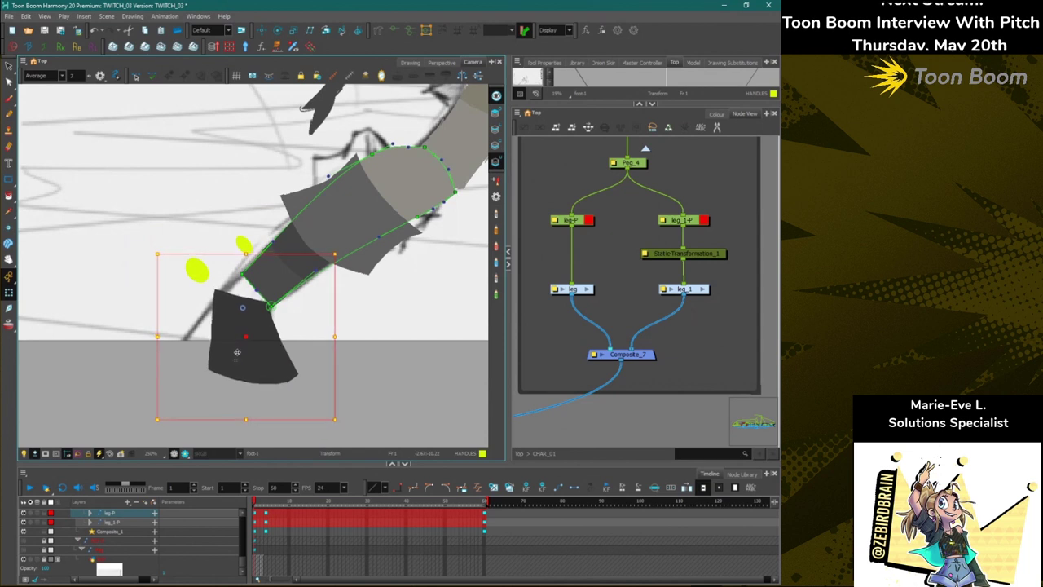
key(period)
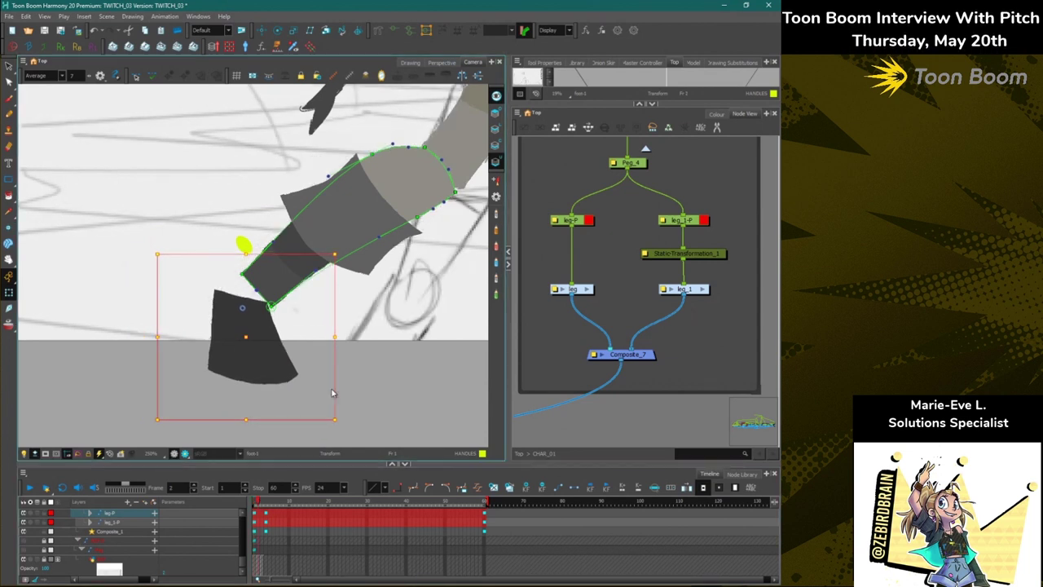
click(255, 499)
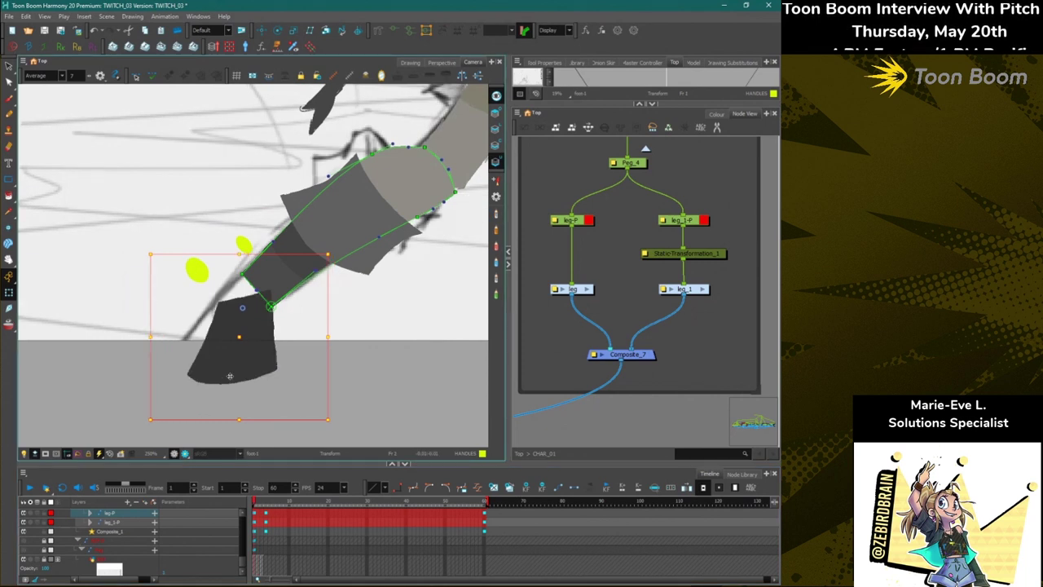
mouse_move(143, 422)
mouse_down()
mouse_move(114, 375)
mouse_move(88, 261)
mouse_move(92, 269)
mouse_up()
drag(224, 328, 231, 319)
Show the foot's deformer and move its two upper points onto the corners of the ankle.
click(394, 31)
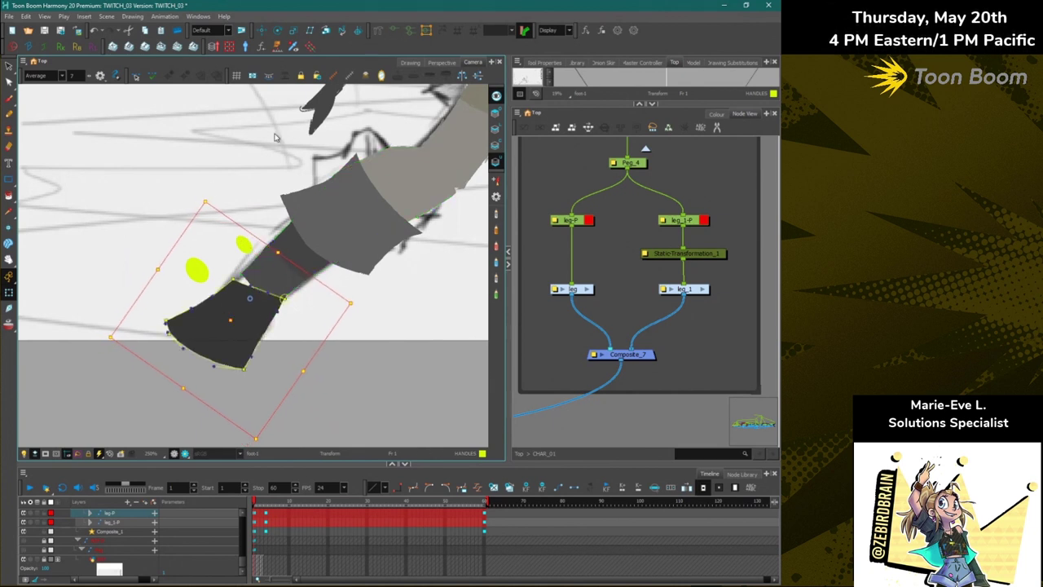
drag(234, 280, 236, 281)
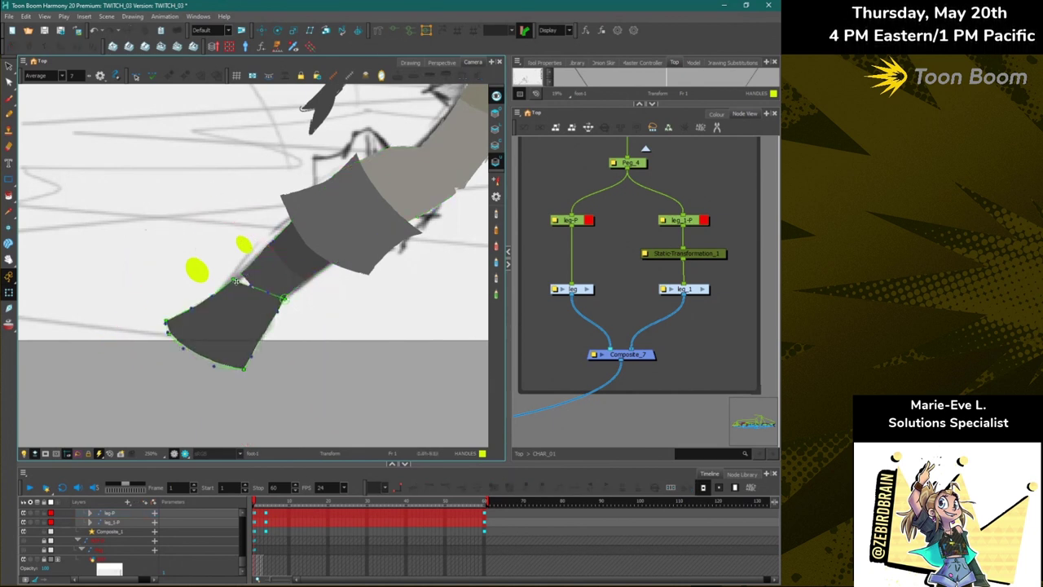
drag(234, 281, 280, 301)
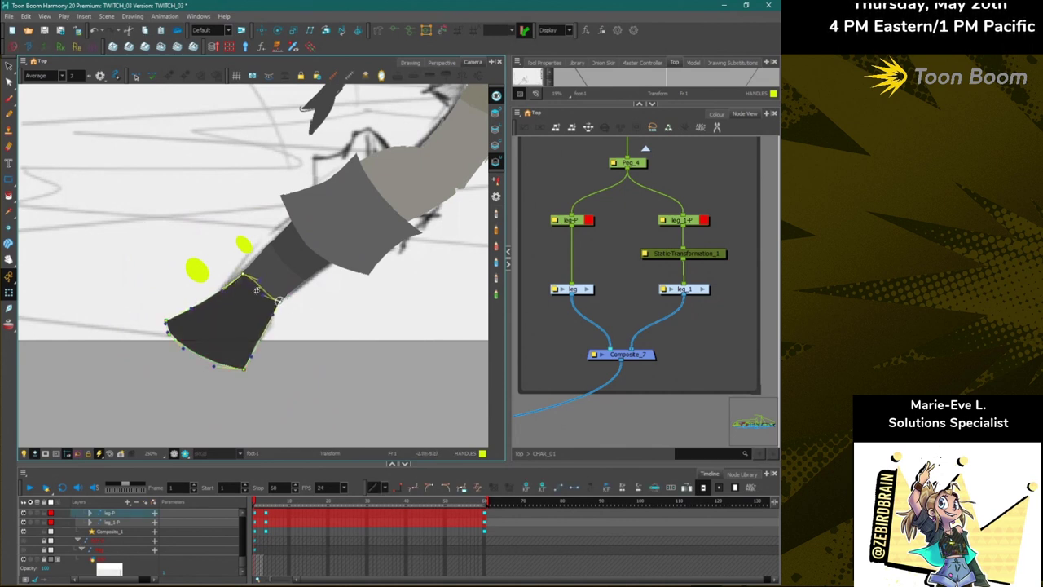
click(243, 275)
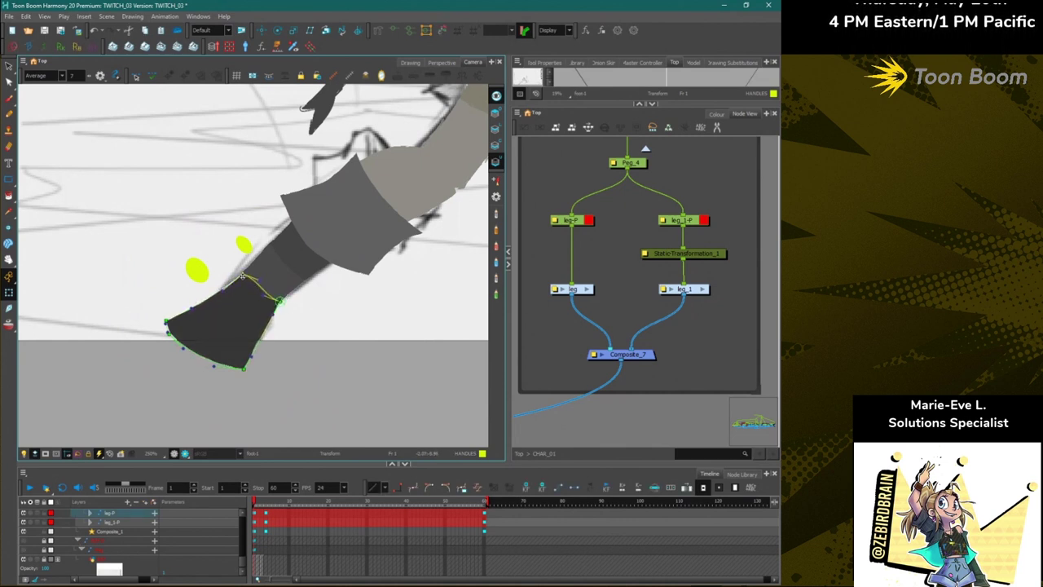
Show the lower leg's deformer and adjust the curve handle along the shin's outer edge above the ankle.
click(273, 263)
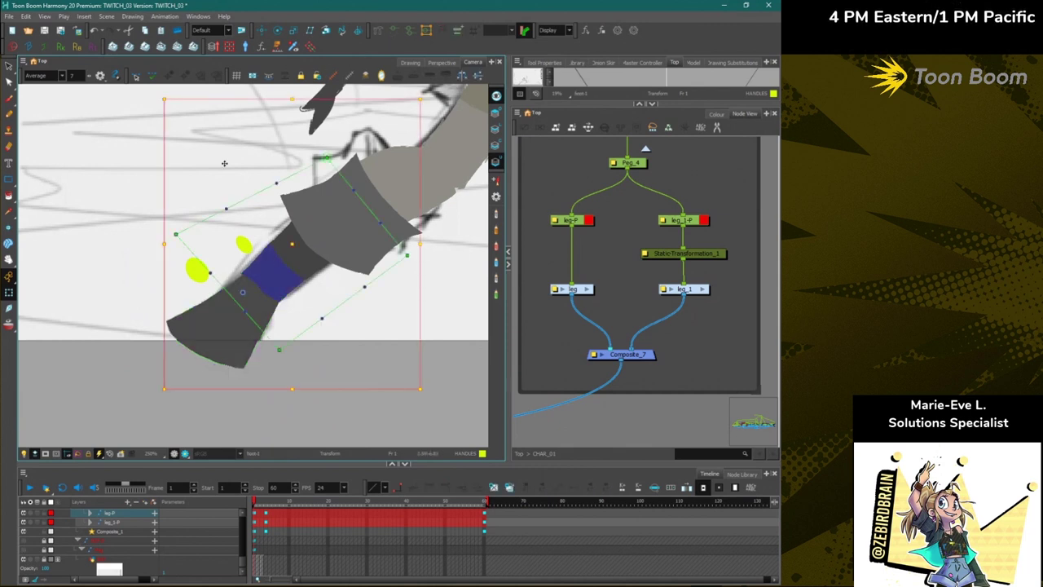
click(133, 173)
click(395, 185)
click(378, 34)
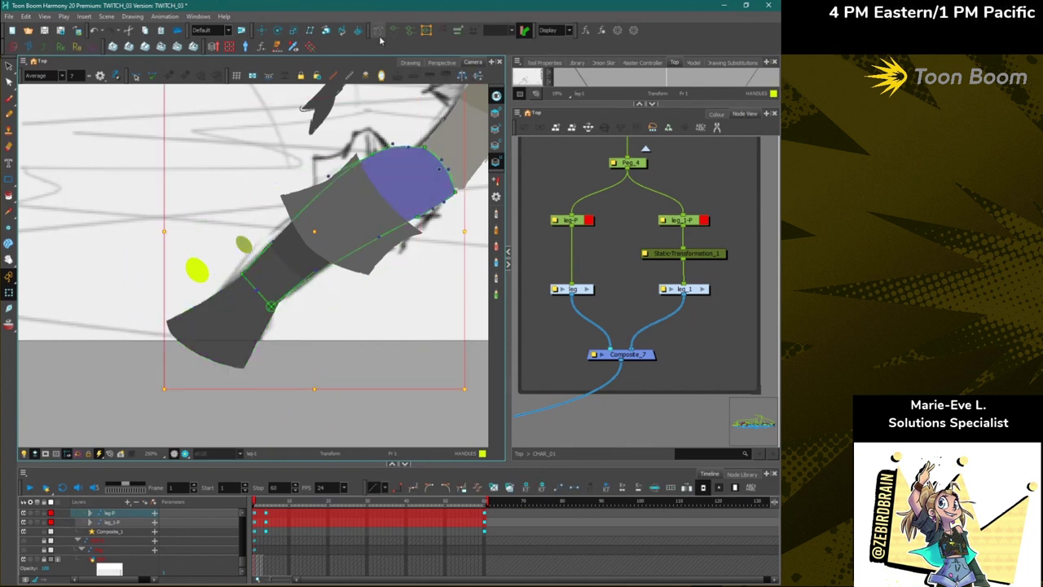
click(248, 233)
drag(274, 241, 271, 233)
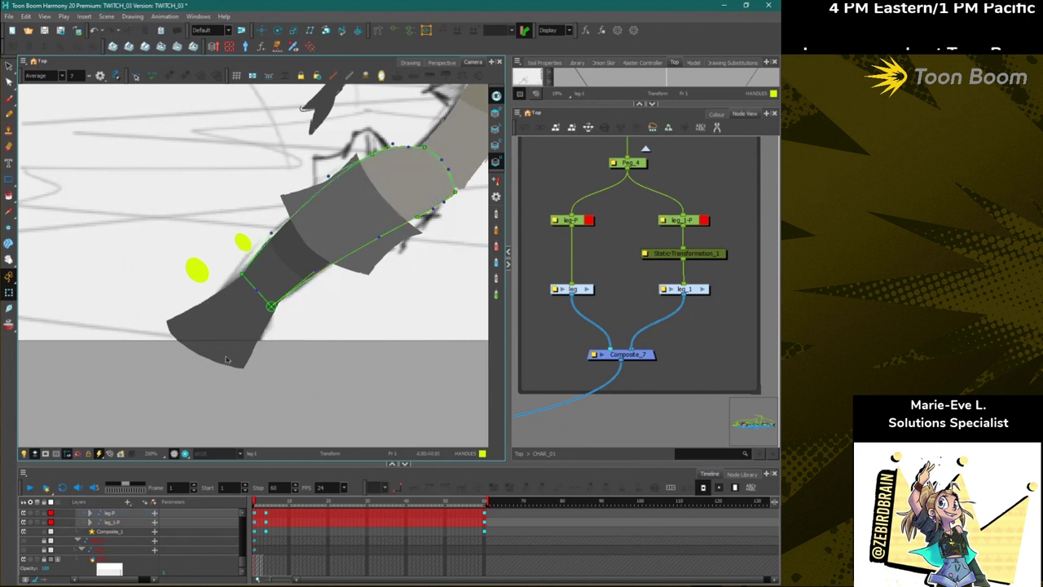
Show the posed foot's deformer again and examine its outline where it meets the ankle.
click(164, 365)
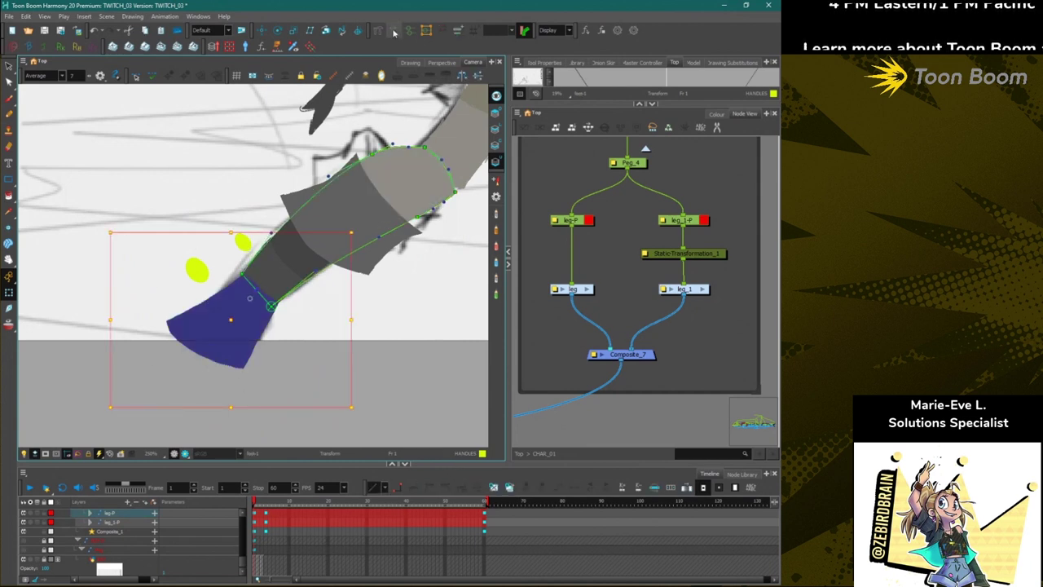
click(105, 345)
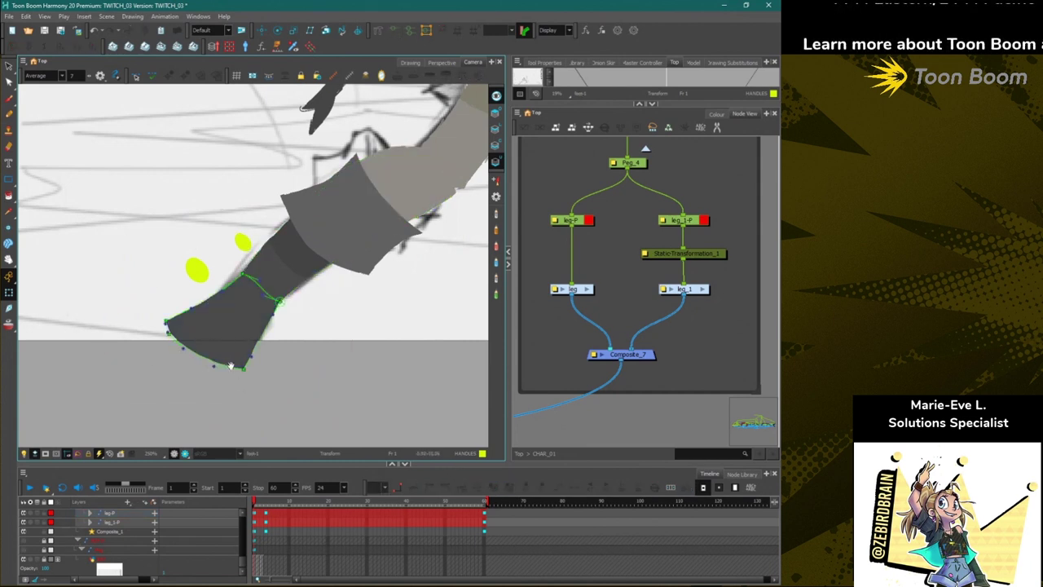
drag(245, 371, 285, 388)
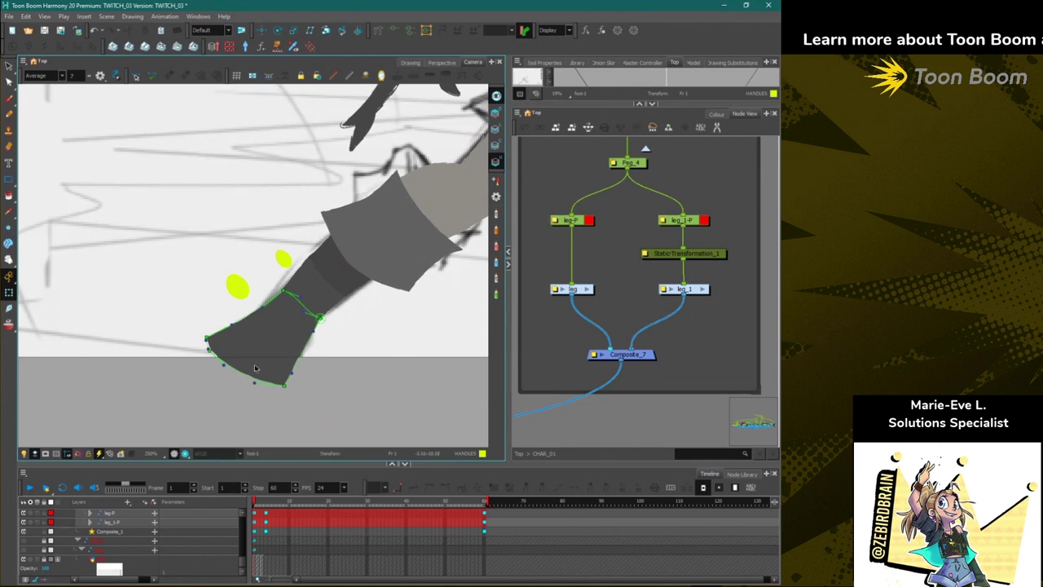
Try resetting the deformation of the upright leg's foot with its deformer controls shown, and undo the reset.
mouse_move(291, 344)
mouse_down()
mouse_move(342, 367)
mouse_move(246, 316)
mouse_up()
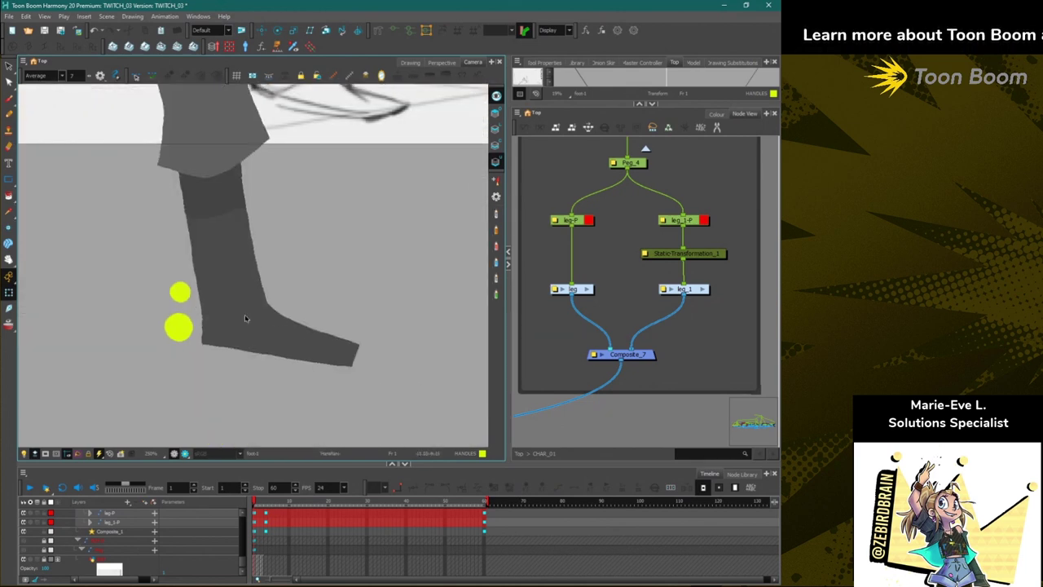
click(278, 342)
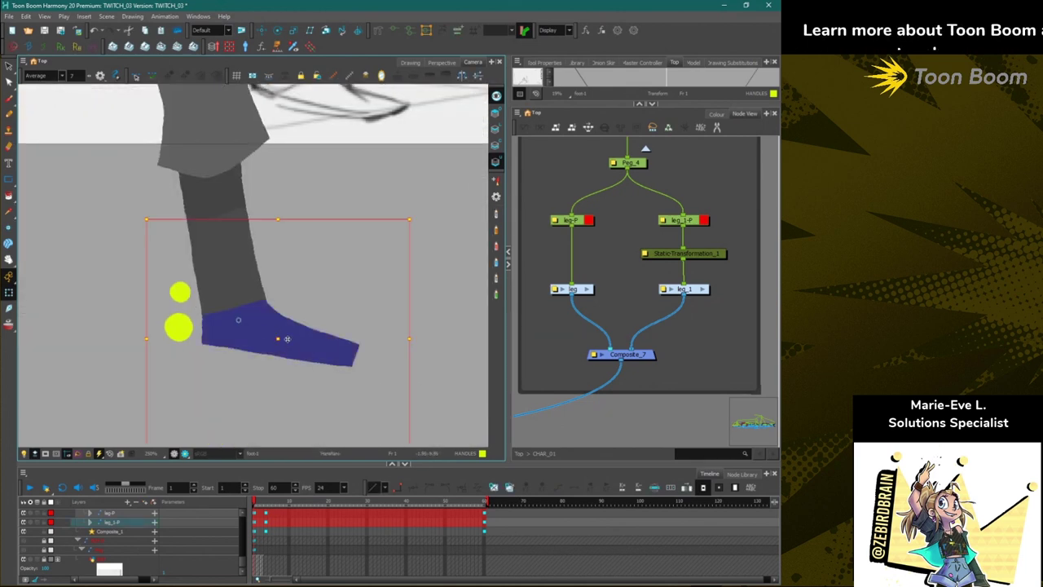
key(o)
drag(646, 292, 593, 312)
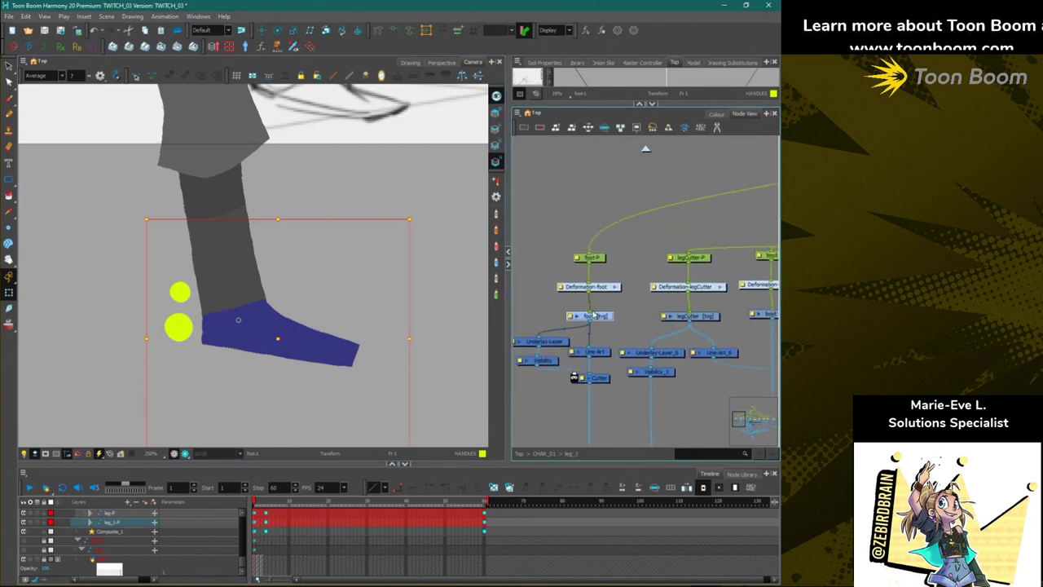
key(Escape)
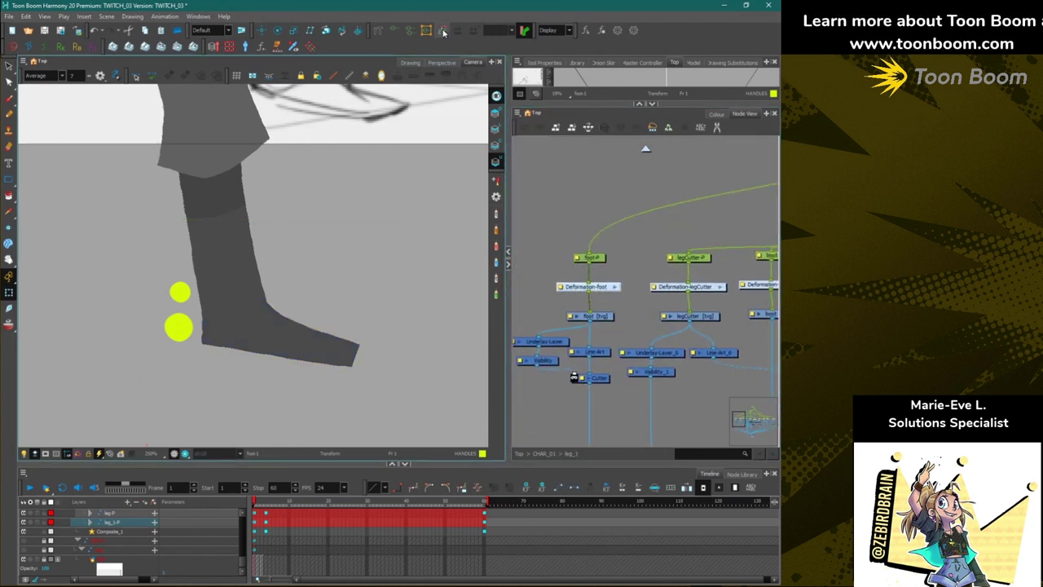
click(443, 32)
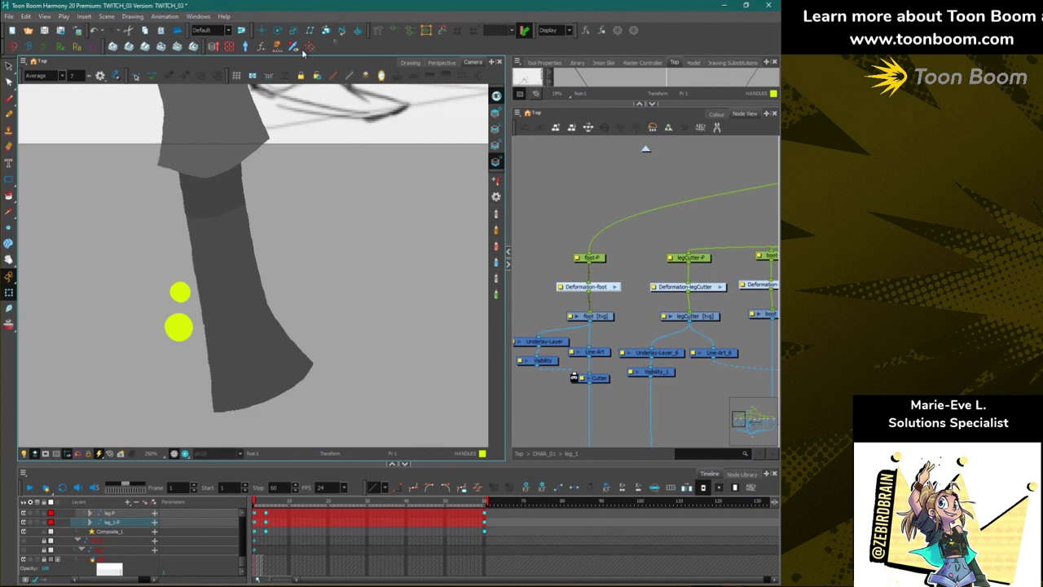
click(394, 31)
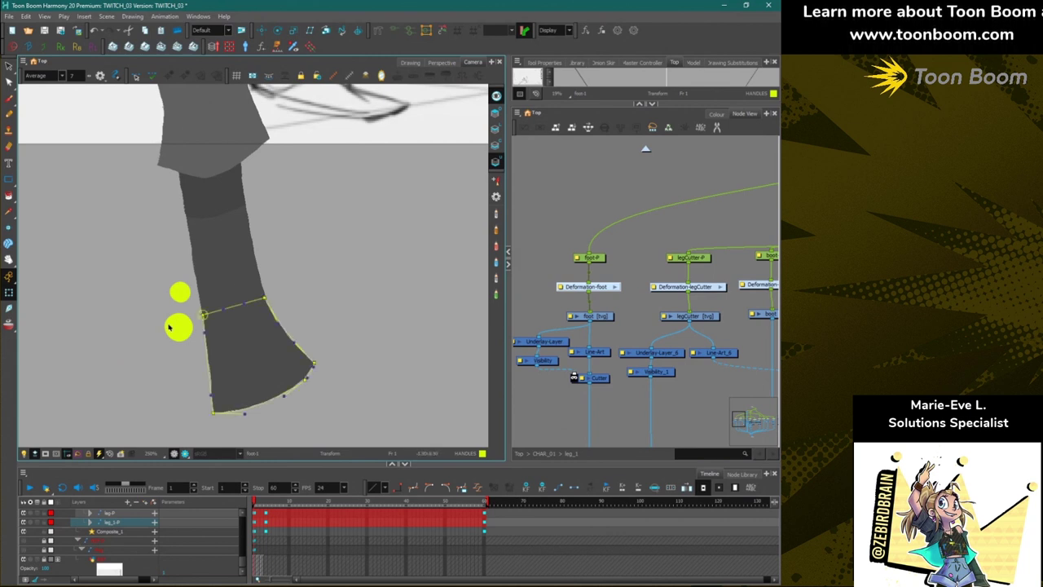
key(ctrl+z)
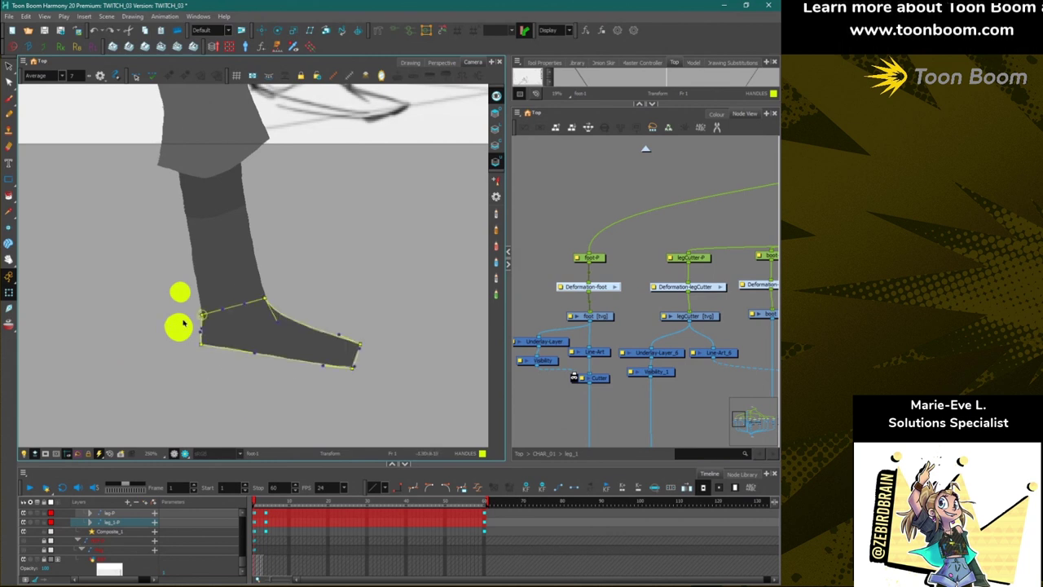
Try pulling the upright foot's toe point down and inward, and reset the foot's deformation to its resting shape.
drag(352, 366, 292, 403)
key(ctrl+z)
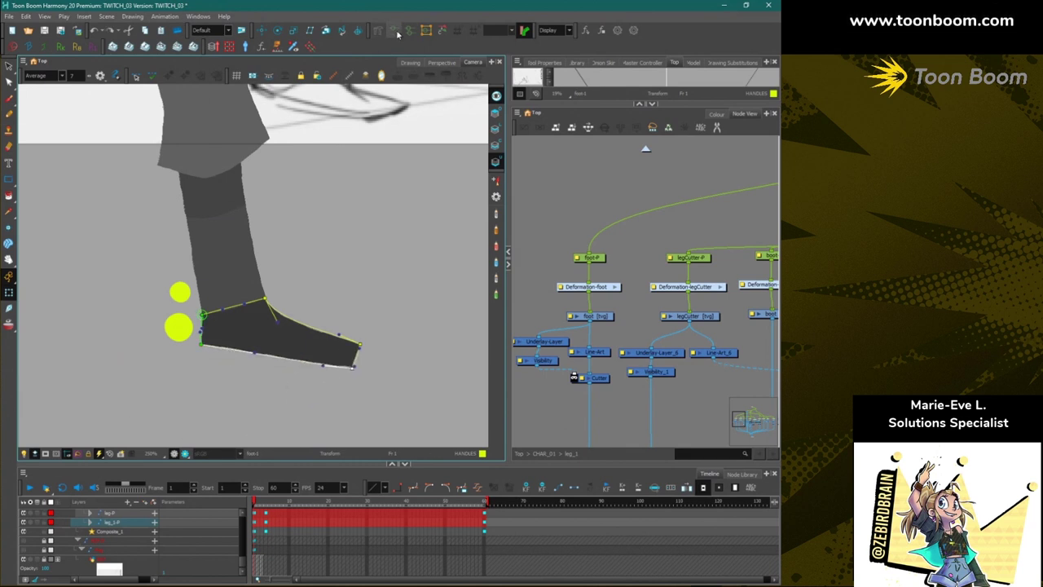
key(ctrl+shift+z)
click(595, 289)
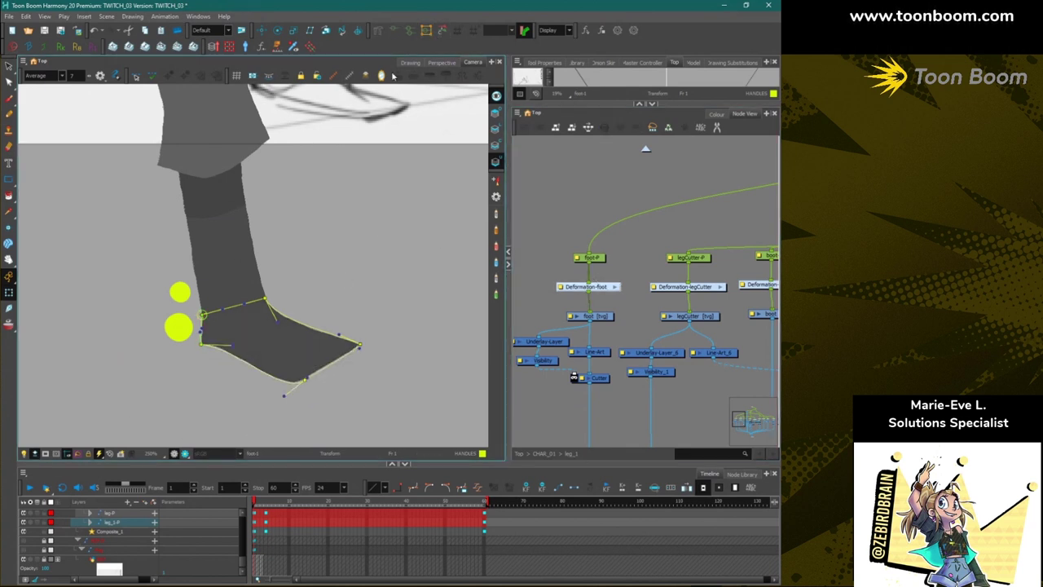
click(442, 31)
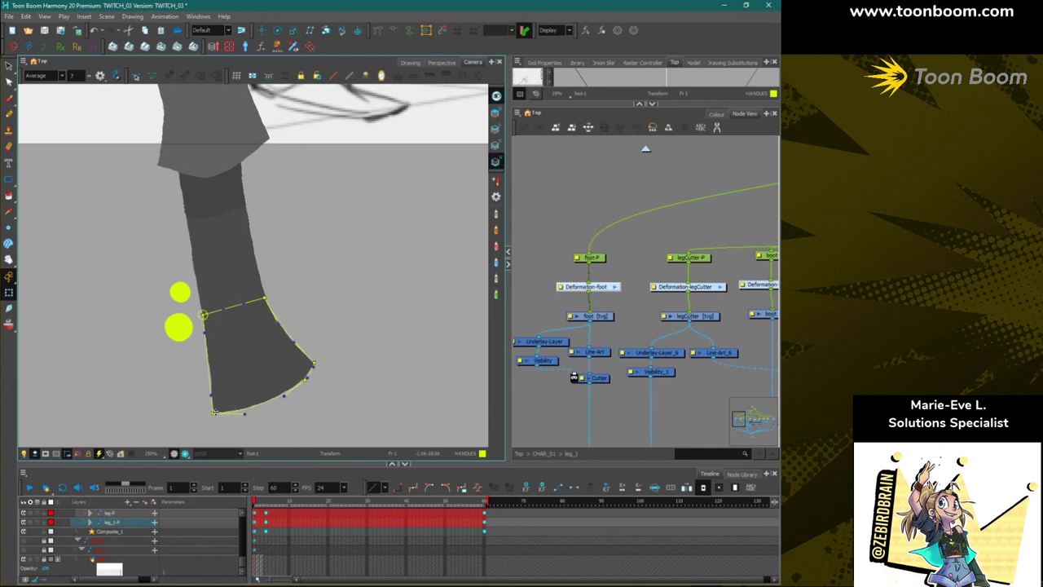
click(349, 76)
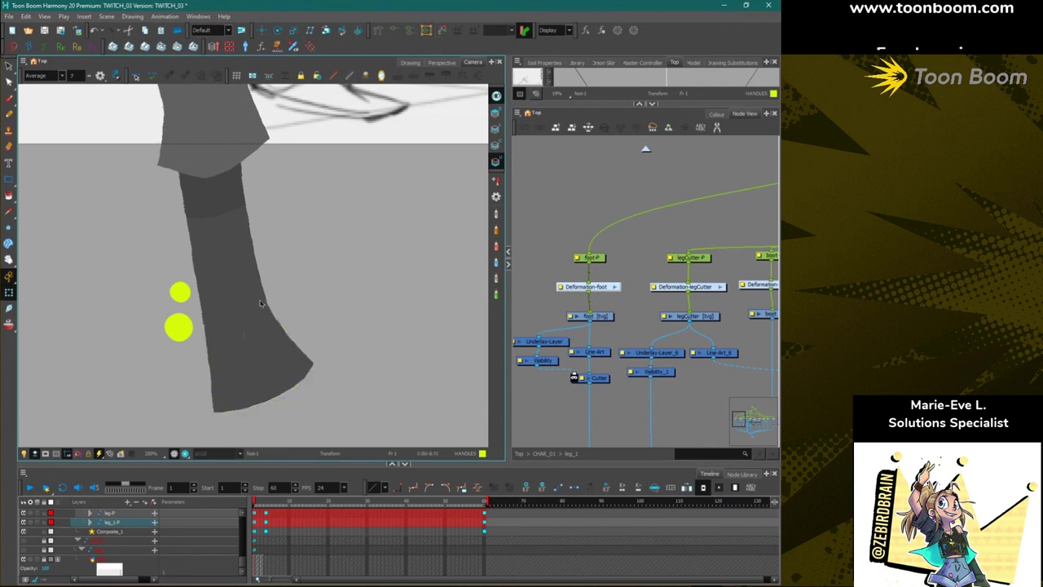
Try sketching direction arrows around the resting foot shape with the Brush tool, and undo the strokes.
click(9, 99)
mouse_move(285, 254)
mouse_down()
mouse_move(366, 344)
mouse_move(376, 329)
mouse_move(386, 365)
mouse_move(314, 446)
mouse_up()
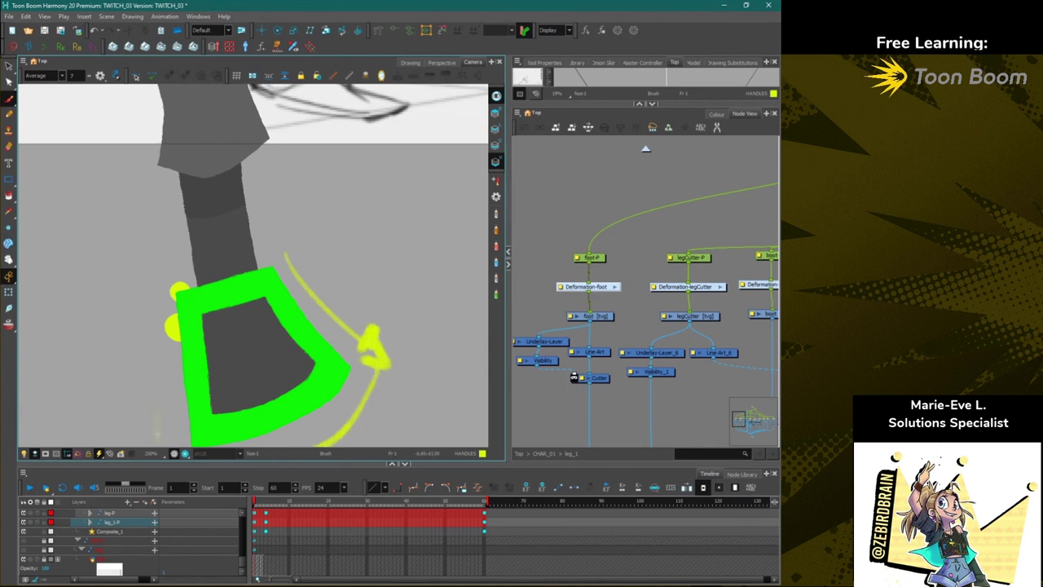
drag(155, 413, 137, 304)
key(ctrl+z)
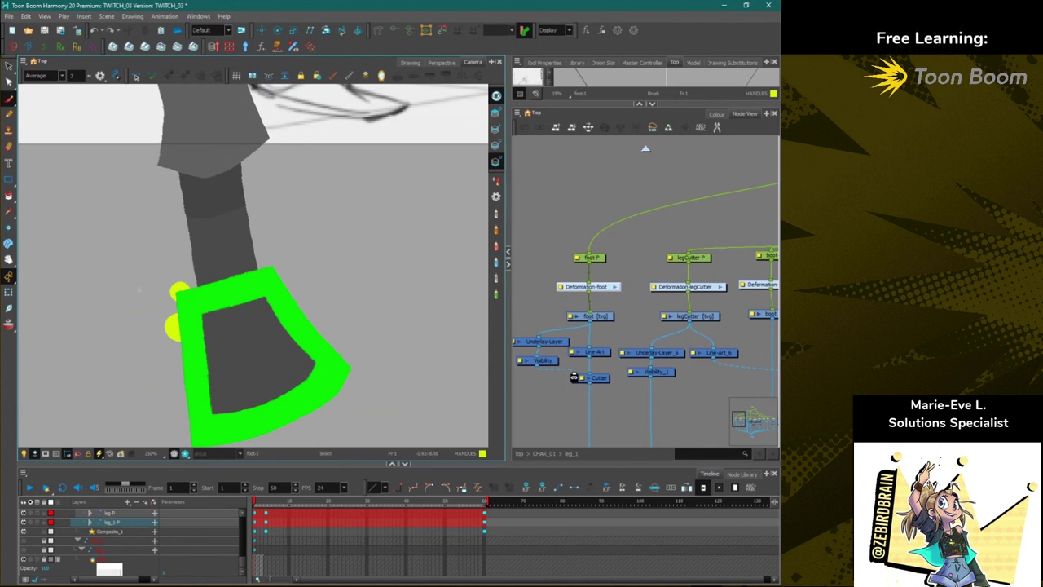
Inspect the resting foot's deformer curves up close with the Transform tool, and undo the reset and the toe point edit.
click(379, 32)
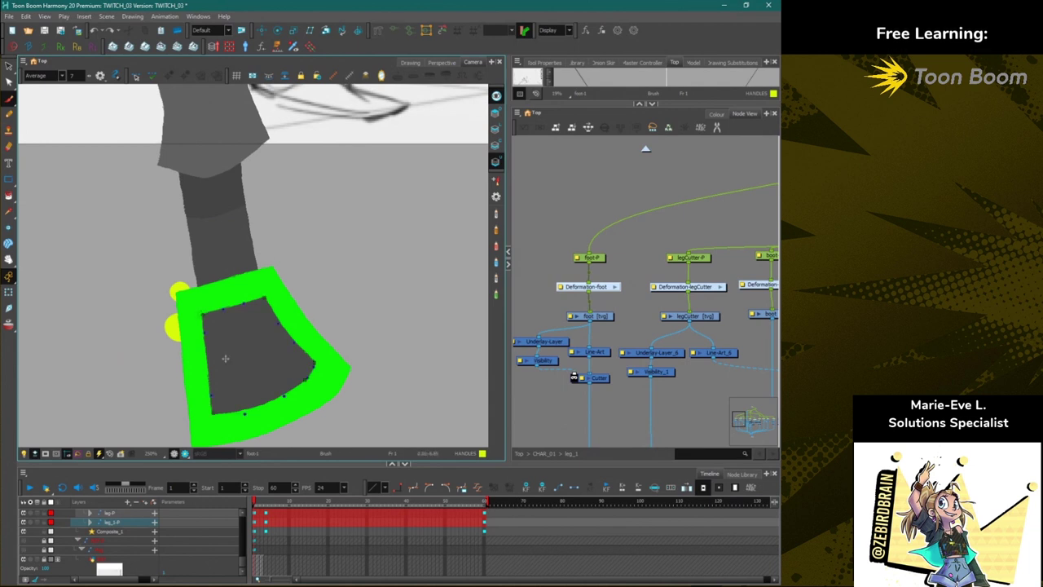
click(9, 293)
scroll(308, 389, up, 3)
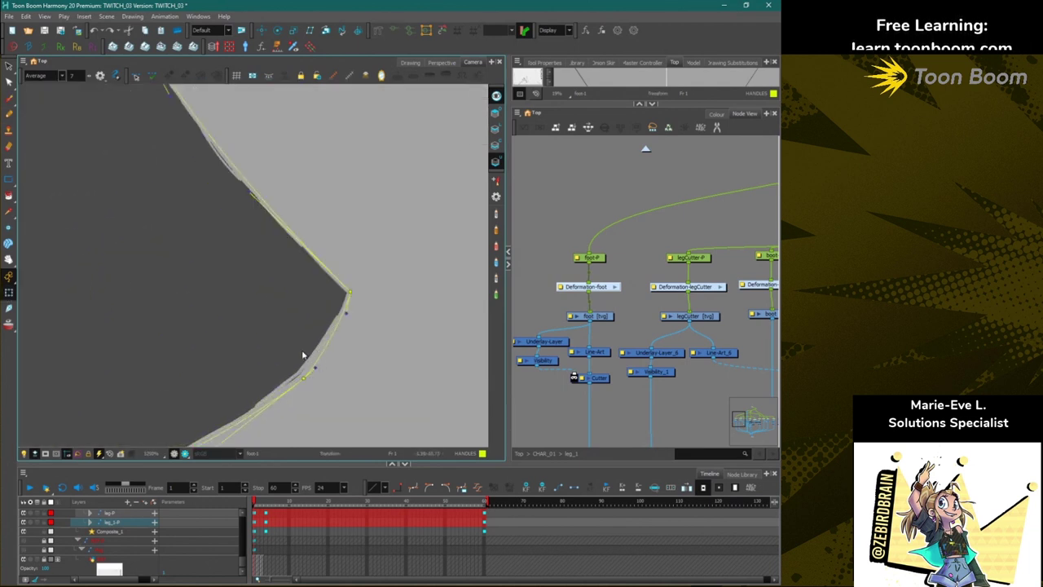
scroll(301, 355, down, 6)
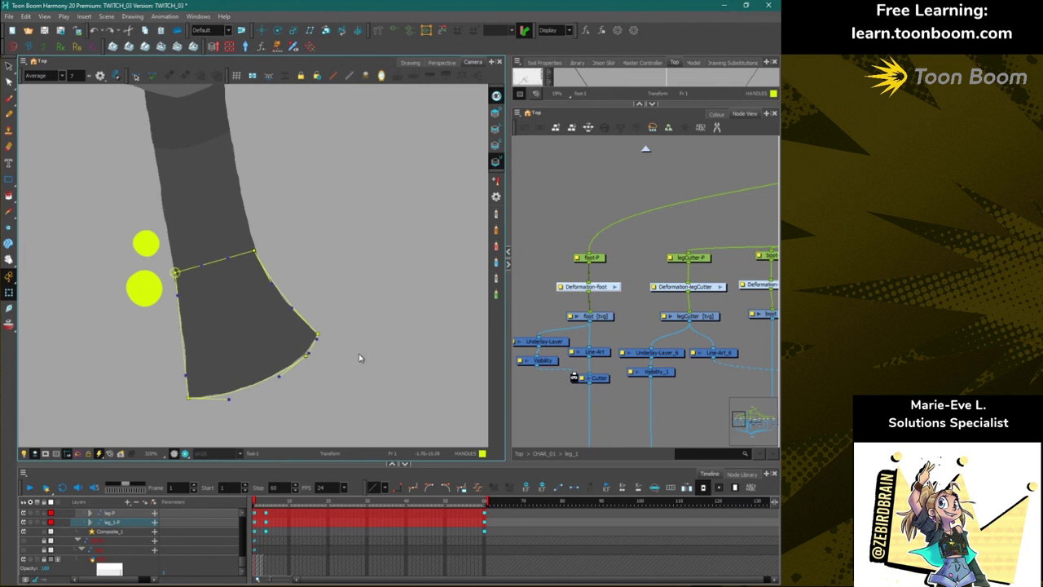
key(ctrl+z)
key(ctrl+z)
key(ctrl+z)
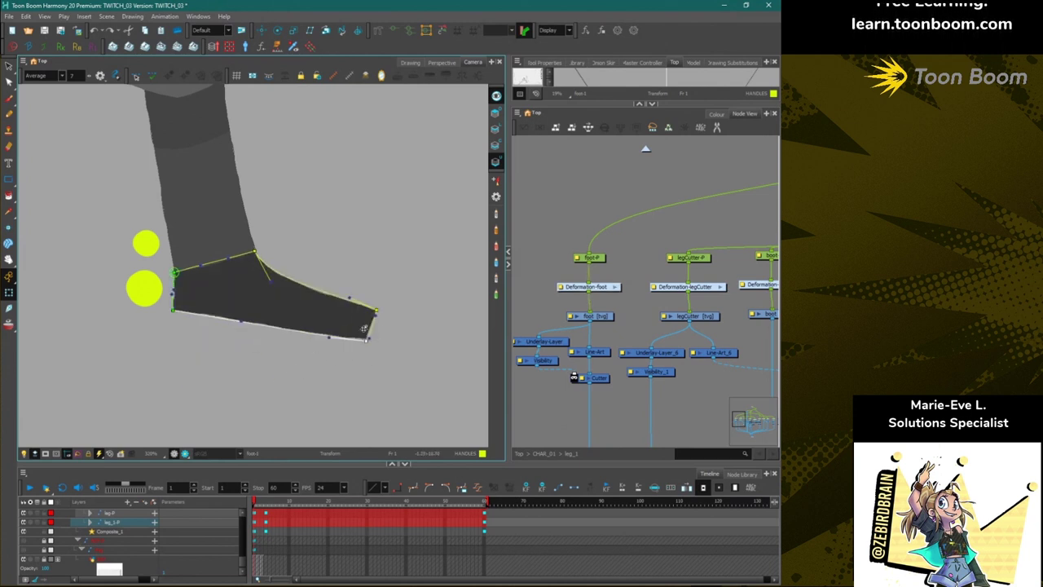
Return to the posed leg, select its foot, and show the foot's deformer controls.
drag(79, 406, 357, 375)
drag(182, 389, 423, 366)
drag(121, 398, 397, 360)
drag(183, 377, 451, 374)
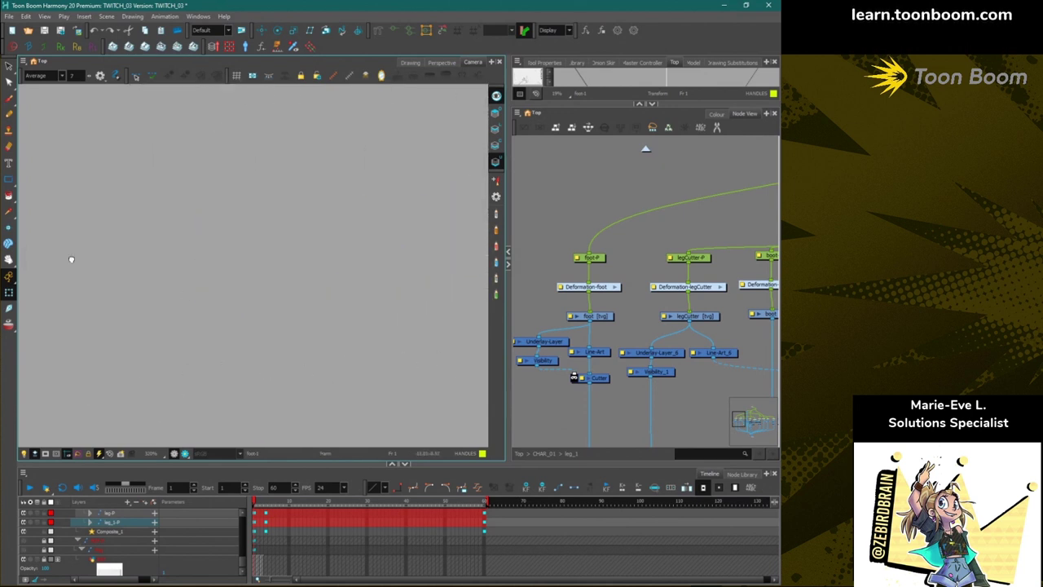
key(1)
key(1)
key(1)
scroll(282, 327, up, 6)
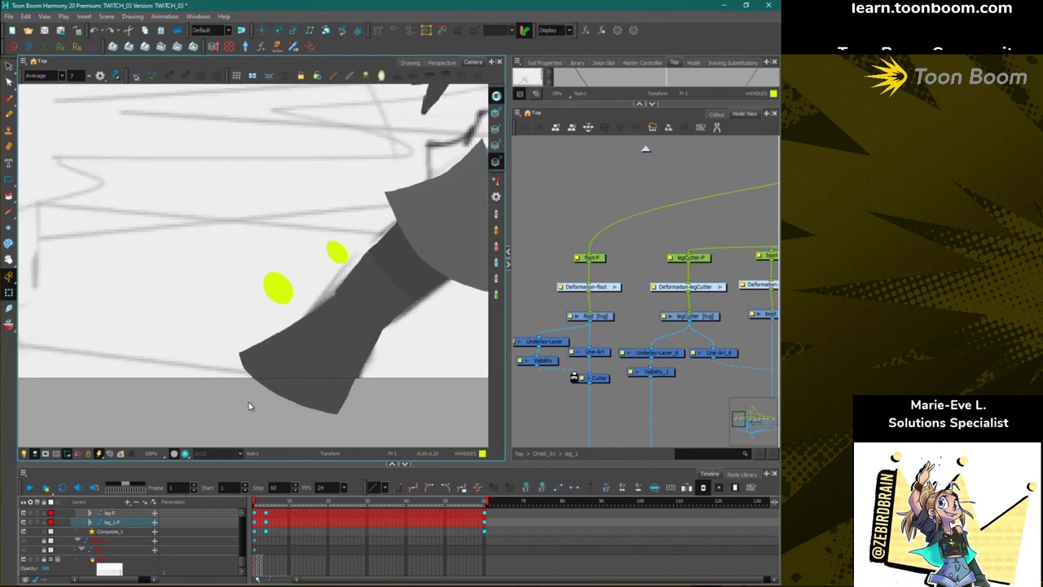
drag(248, 405, 234, 357)
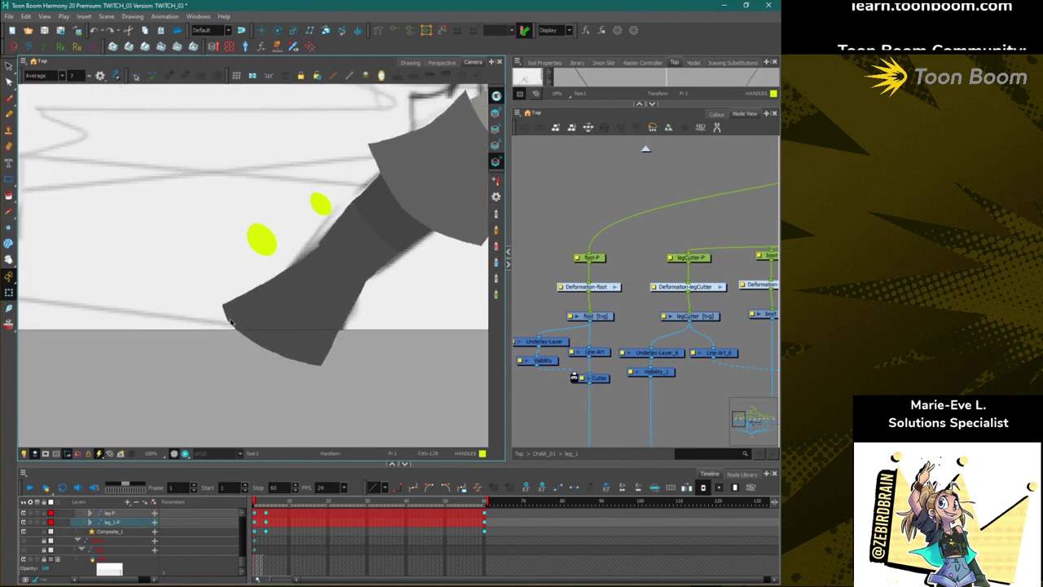
click(232, 326)
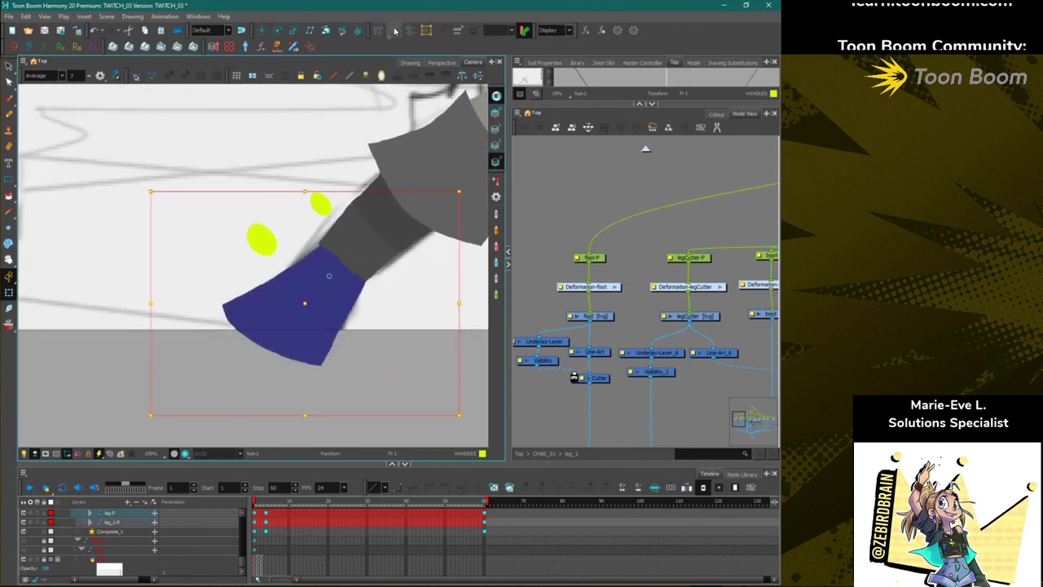
click(393, 31)
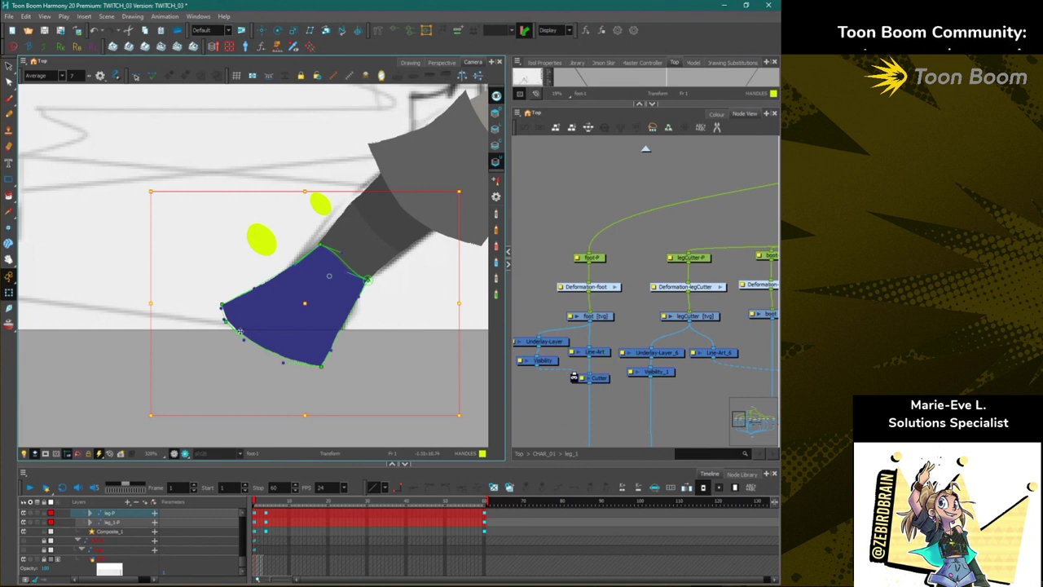
Reshape the posed leg's foot with its deformer points, moving the heel and toe corners and side curve to follow the sketch.
click(229, 379)
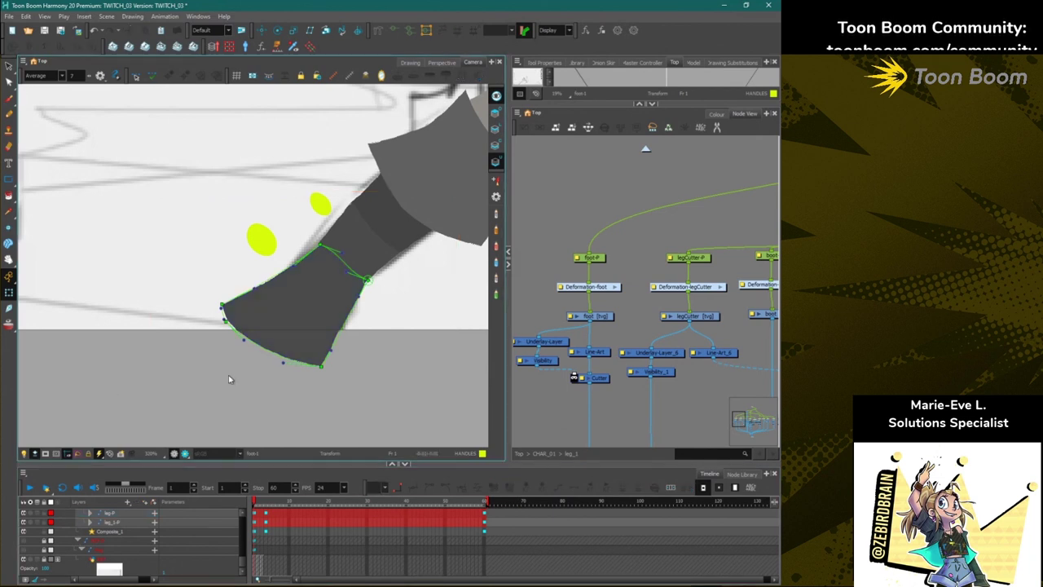
drag(225, 320, 250, 366)
drag(267, 320, 259, 309)
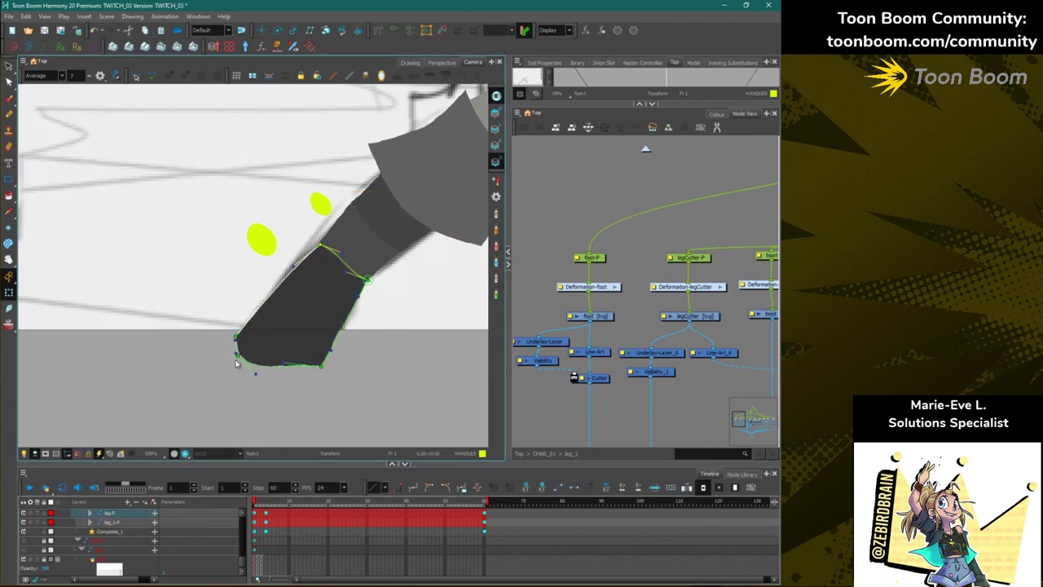
drag(237, 355, 245, 373)
mouse_move(321, 367)
mouse_down()
mouse_move(288, 349)
mouse_move(262, 352)
mouse_move(324, 390)
mouse_move(332, 357)
mouse_up()
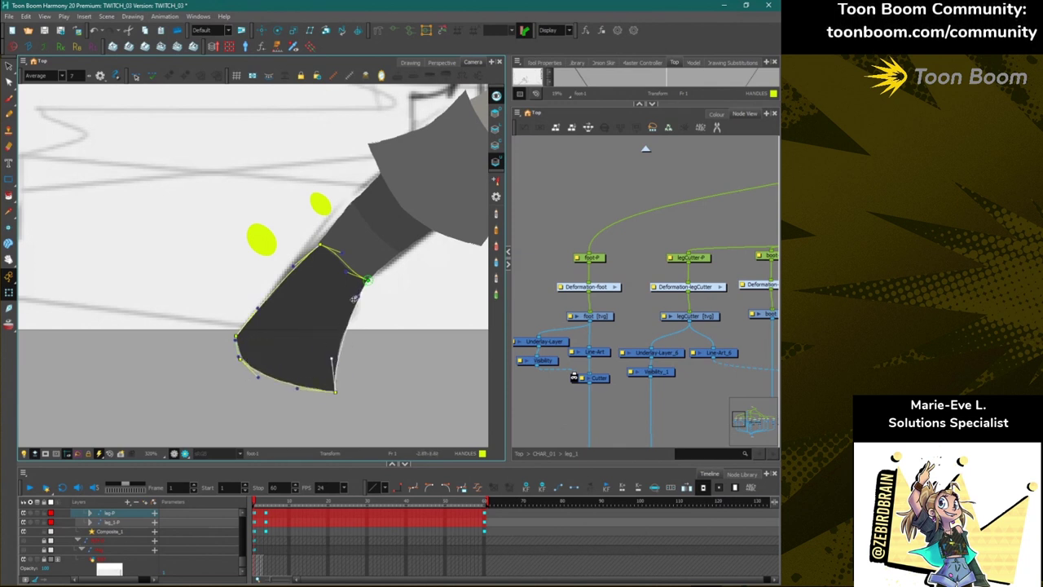
mouse_move(359, 296)
mouse_down()
mouse_move(337, 295)
mouse_move(347, 303)
mouse_move(363, 278)
mouse_move(347, 311)
mouse_up()
Show the lower leg's deformer, adjust its ankle-end points and curves to meet the reshaped foot, and hide the controls.
click(365, 248)
click(394, 31)
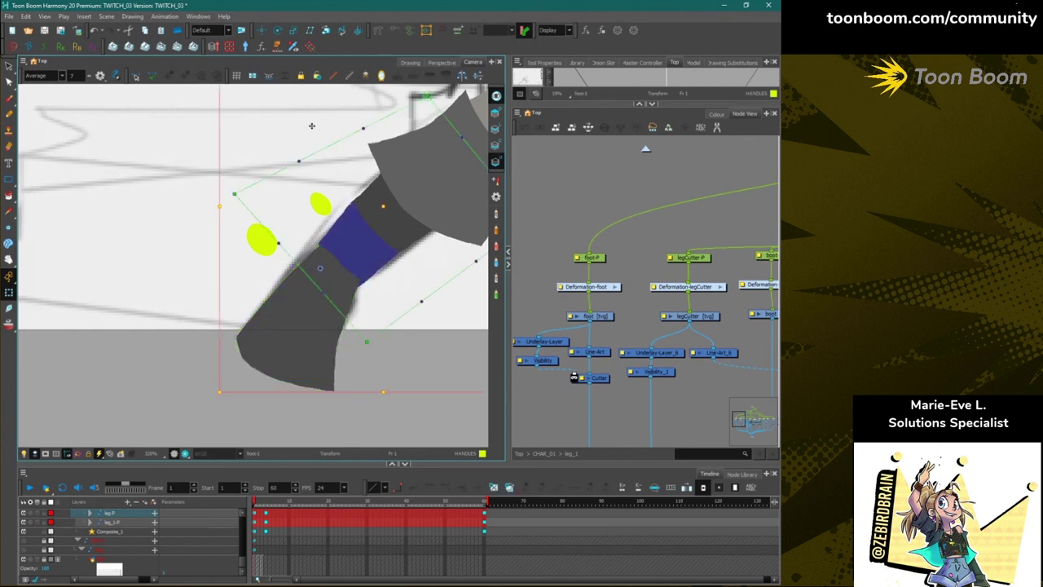
click(183, 207)
click(482, 110)
click(393, 33)
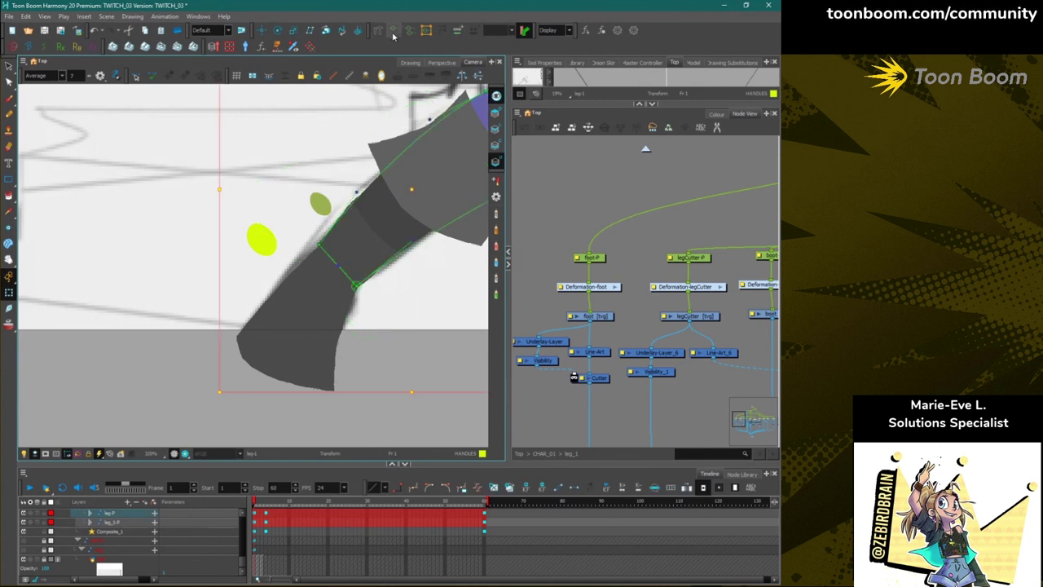
drag(356, 286, 361, 262)
mouse_move(413, 234)
mouse_down()
mouse_move(392, 196)
mouse_move(408, 226)
mouse_up()
mouse_move(341, 262)
mouse_down()
mouse_move(335, 274)
mouse_move(329, 268)
mouse_up()
scroll(318, 245, down, 4)
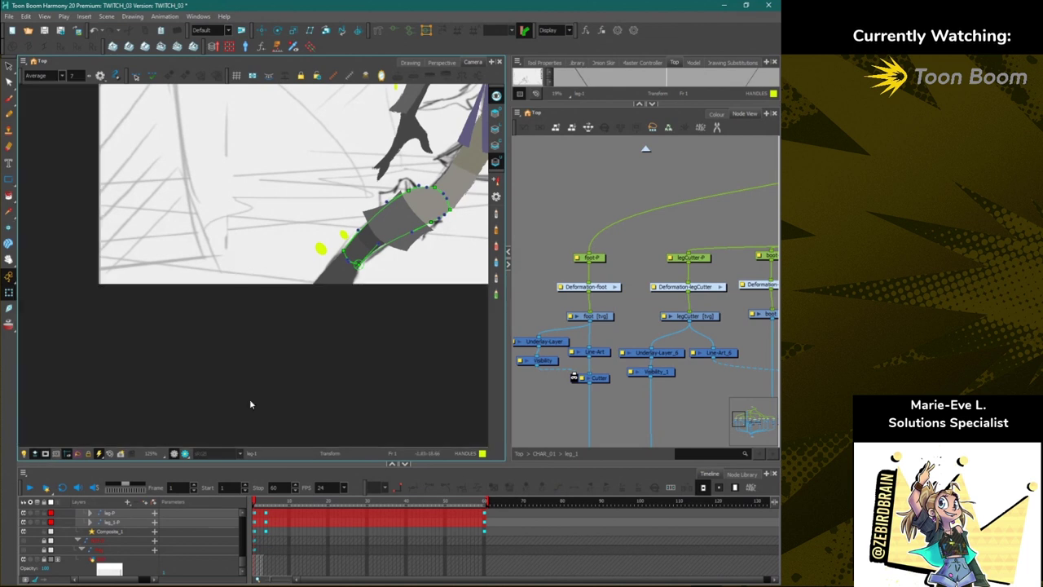
drag(370, 363, 258, 416)
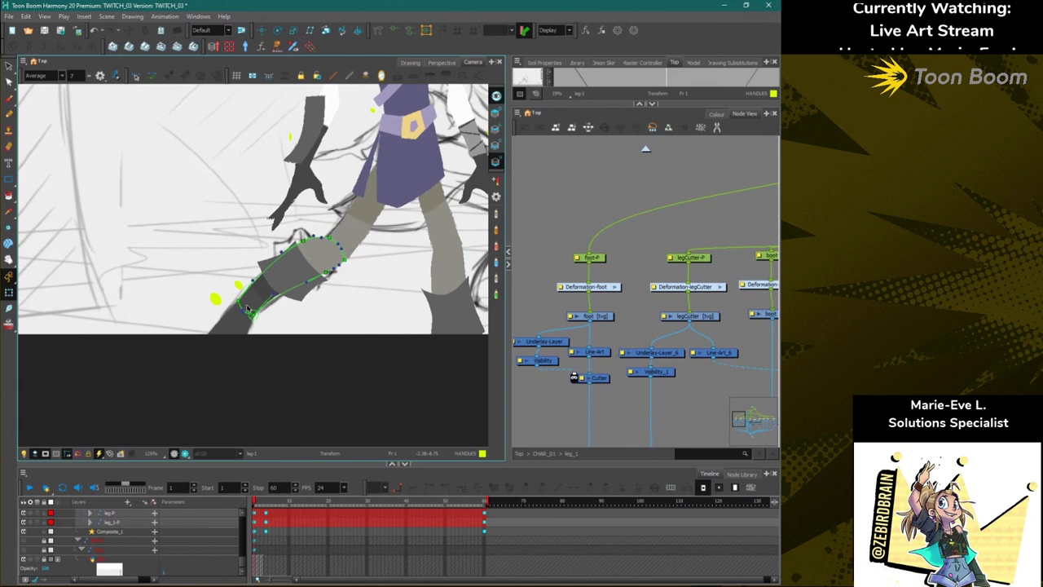
click(348, 75)
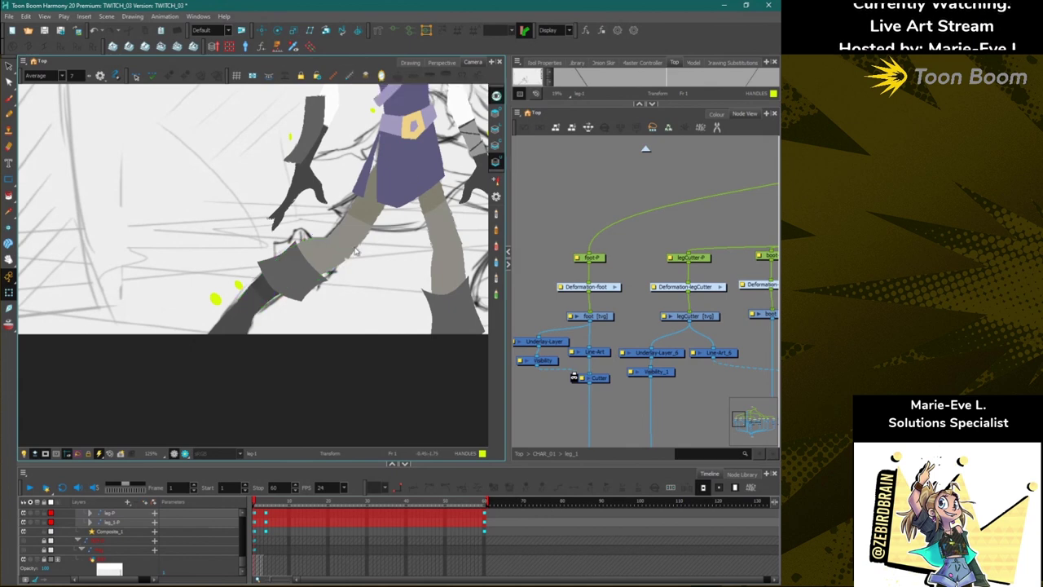
click(365, 76)
Select the boot cuff on the bent leg and move it up toward the knee to line up with the sketch.
scroll(349, 229, up, 3)
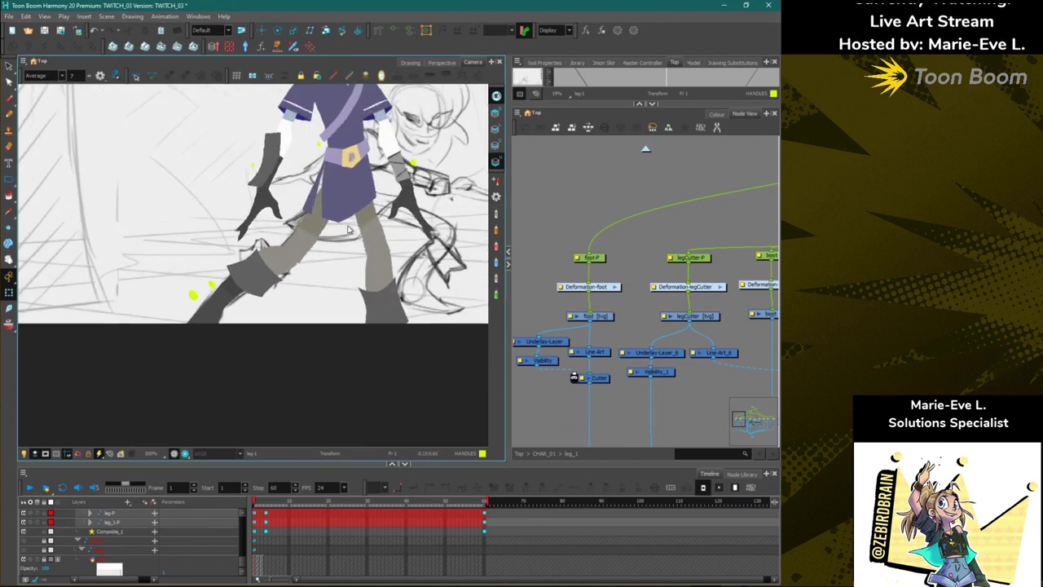
scroll(348, 228, up, 2)
click(233, 298)
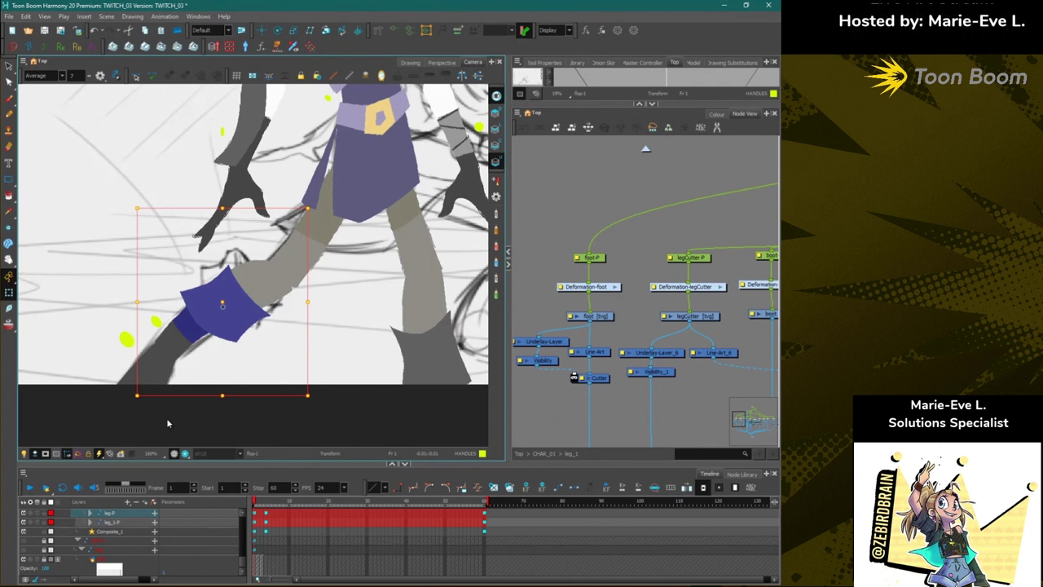
scroll(160, 427, down, 2)
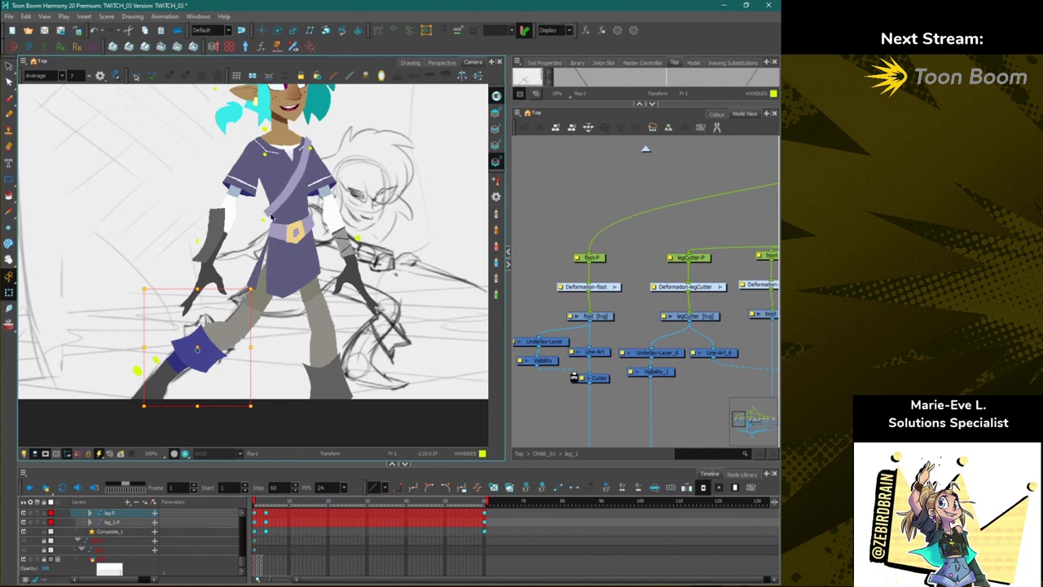
scroll(196, 351, up, 2)
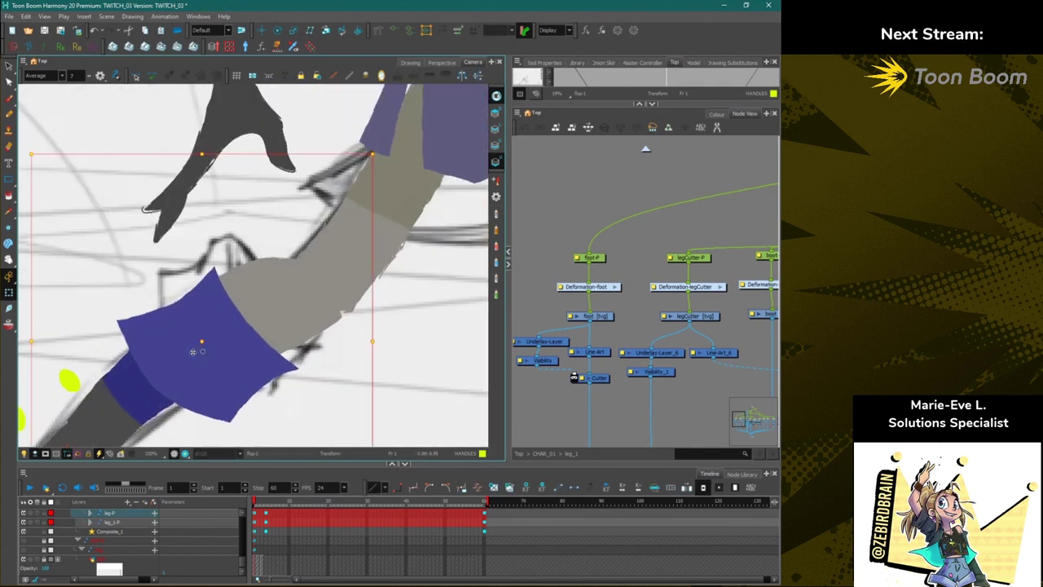
drag(198, 351, 224, 323)
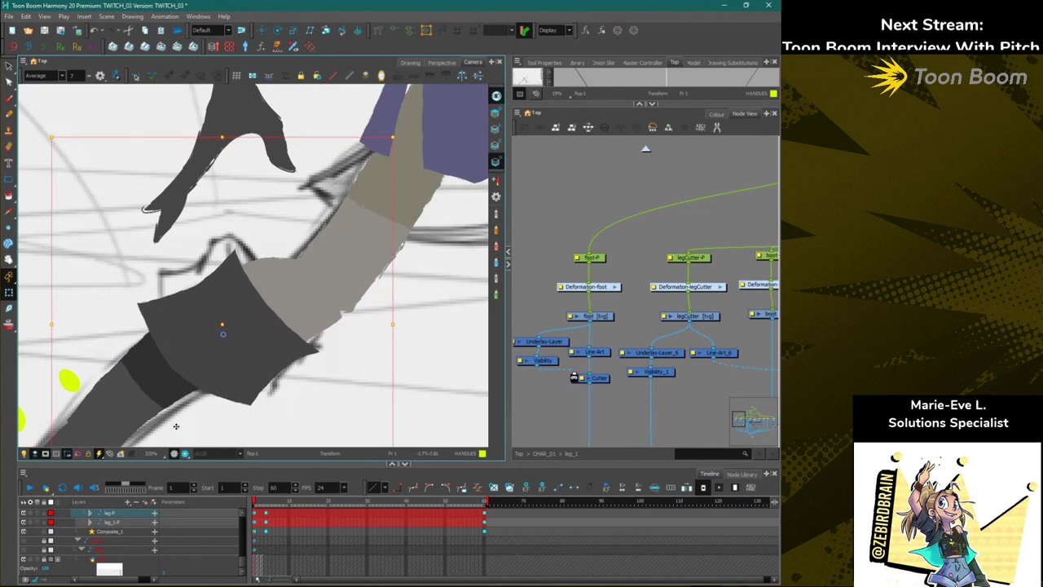
drag(194, 329, 224, 319)
Show only the boot cuff's deformer and bend its knee-side edge into a concave curve by moving its corner points and handles.
click(388, 30)
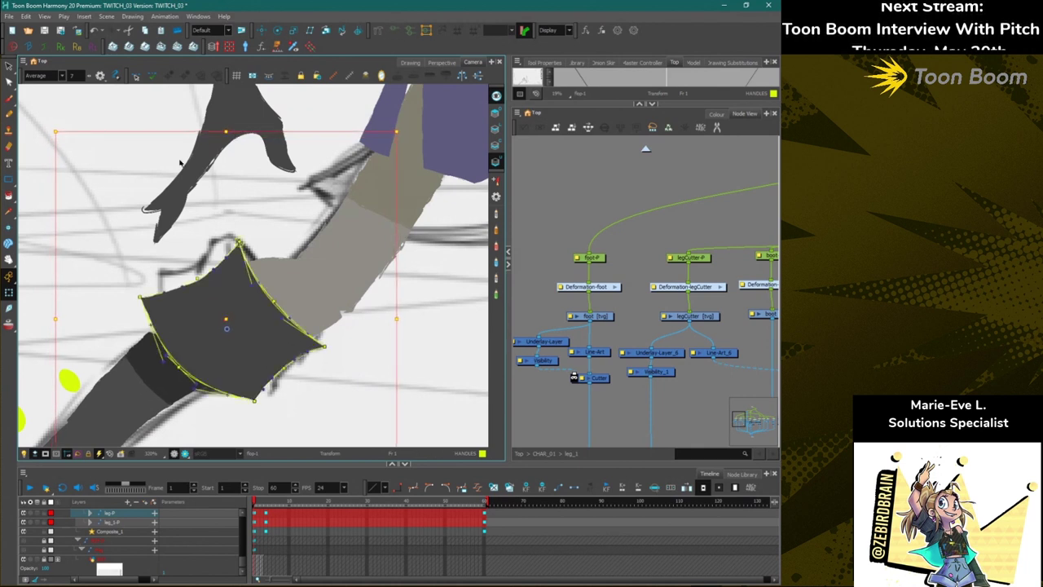
click(395, 31)
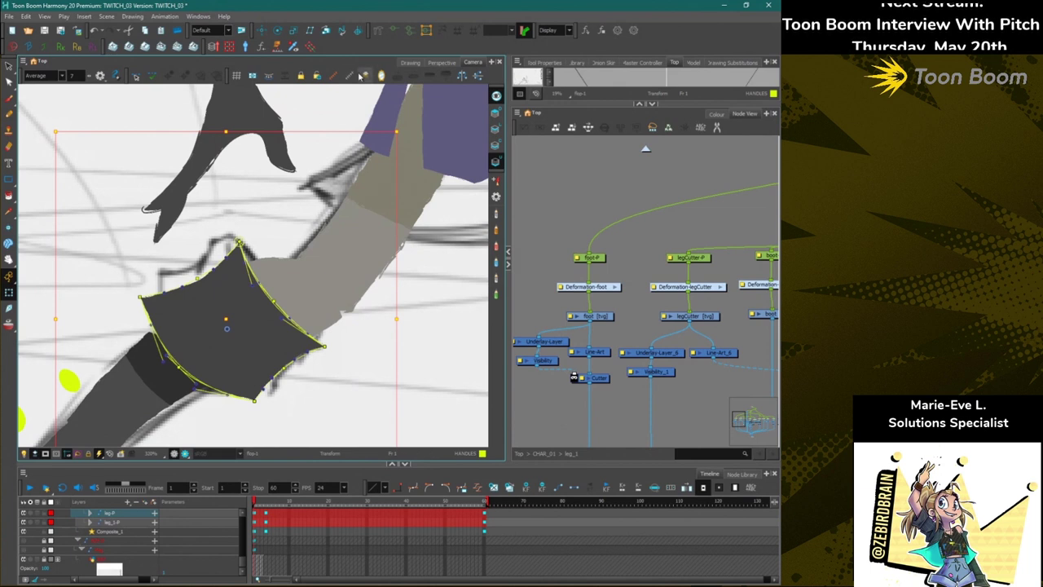
click(119, 191)
click(227, 305)
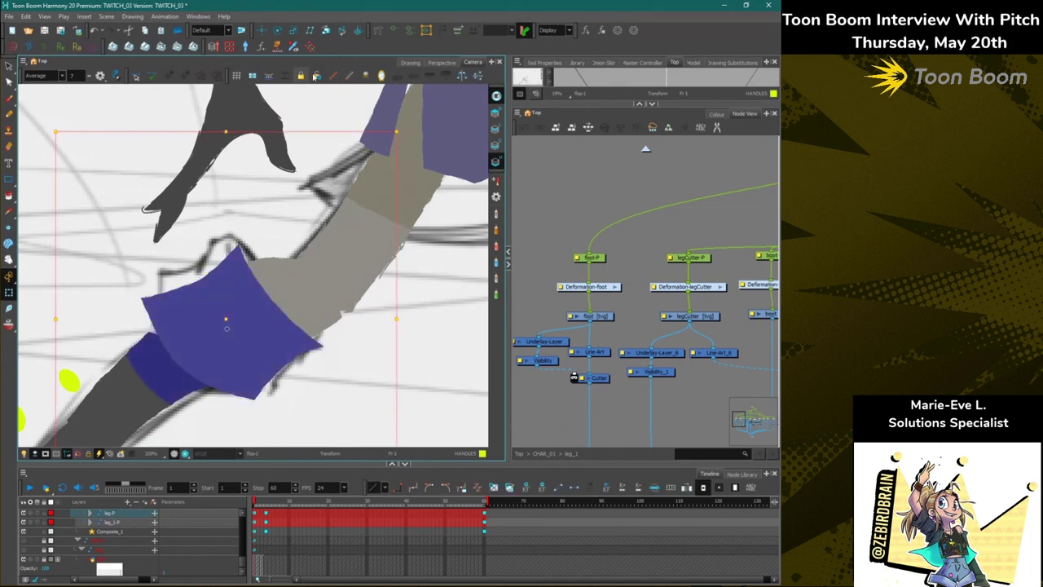
click(393, 31)
click(122, 151)
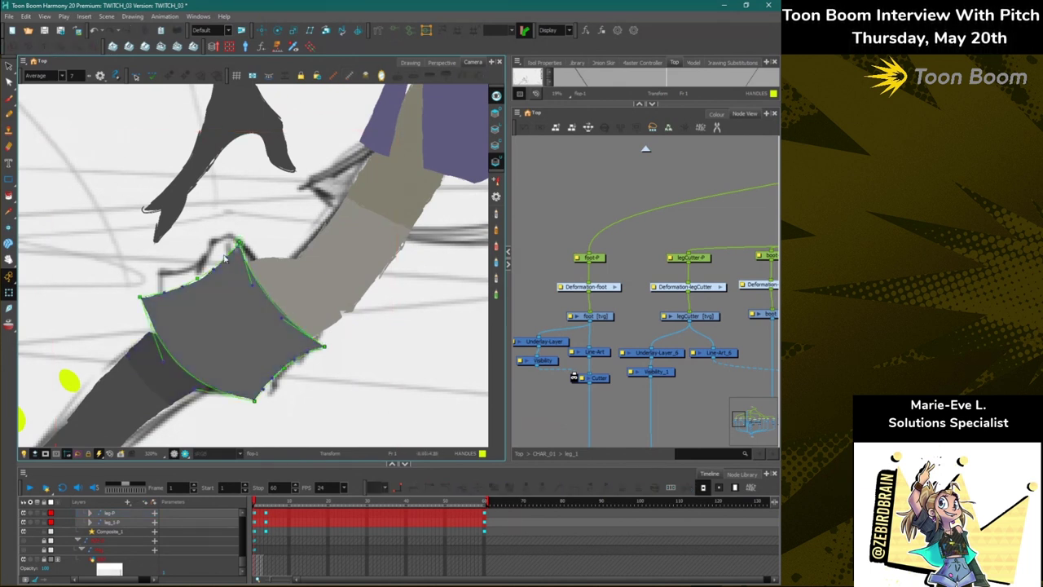
drag(240, 242, 228, 237)
drag(325, 347, 318, 348)
click(275, 321)
mouse_move(256, 335)
mouse_down()
mouse_move(243, 335)
mouse_move(261, 354)
mouse_up()
drag(212, 311, 208, 237)
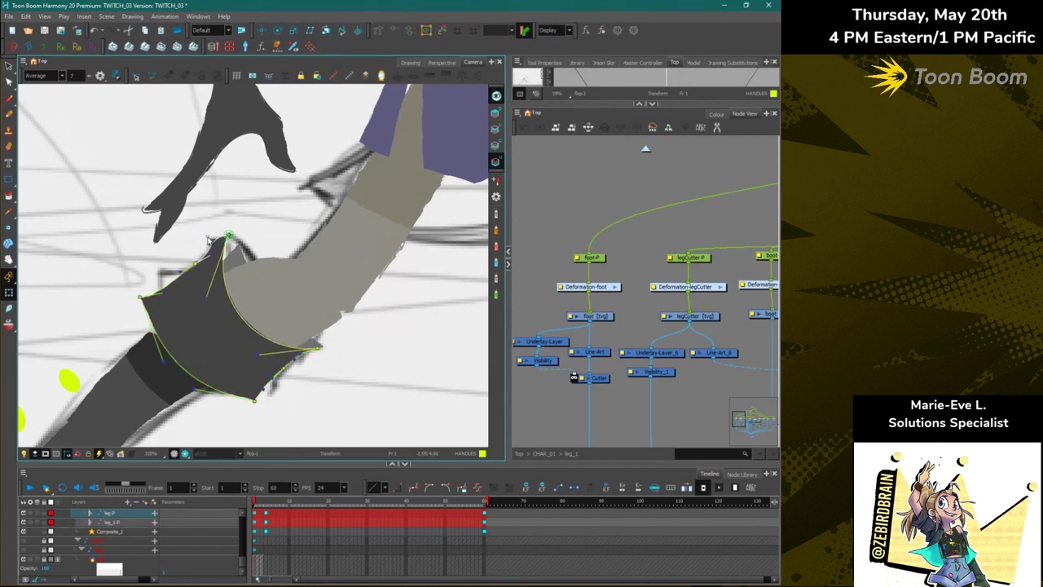
Move the boot cuff's two shin-side corners onto the sketch and round the edge between them with the curve handles.
drag(142, 297, 173, 272)
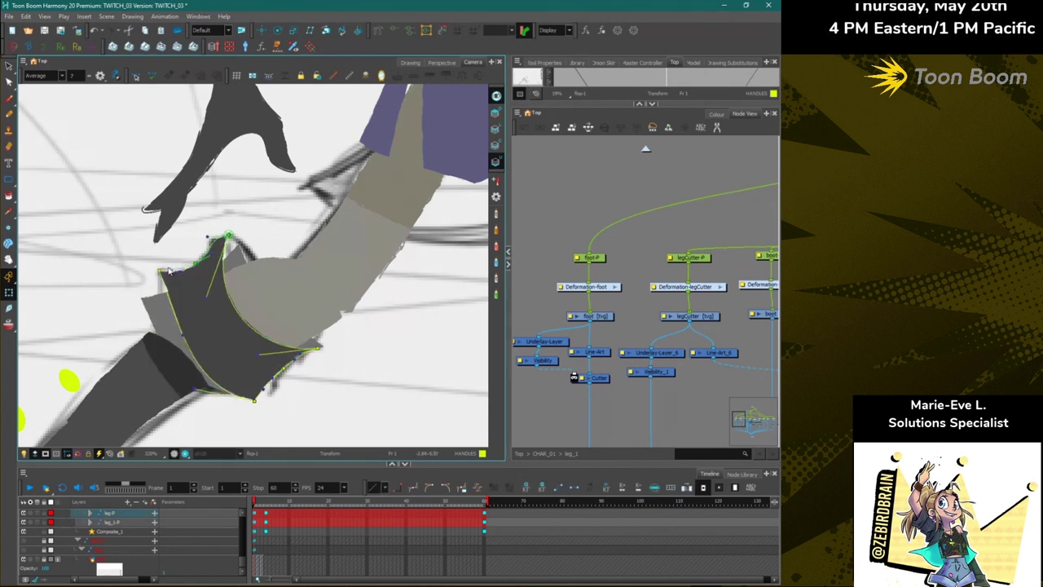
drag(182, 334, 147, 340)
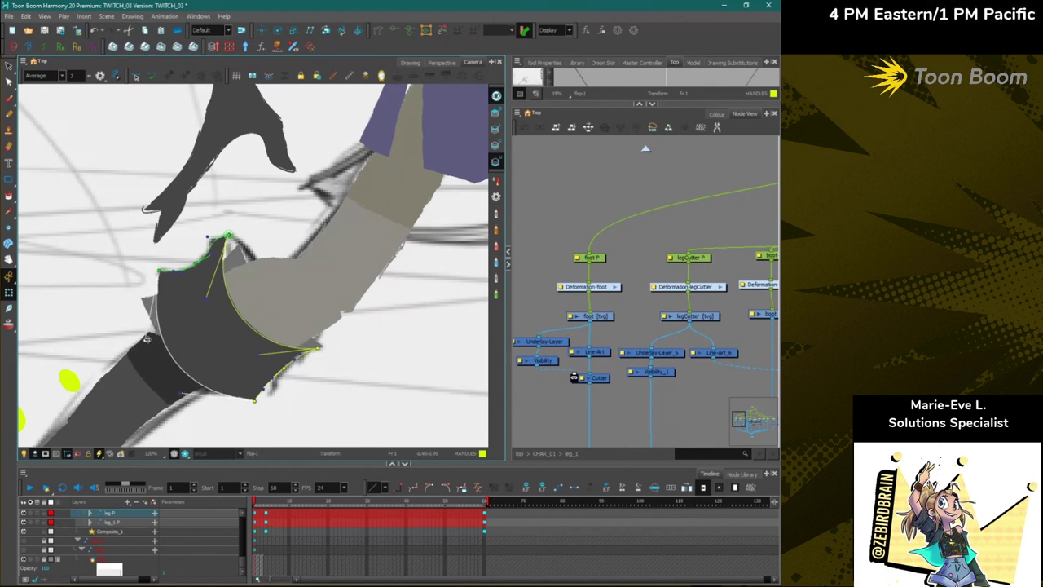
drag(258, 401, 268, 399)
drag(194, 392, 187, 404)
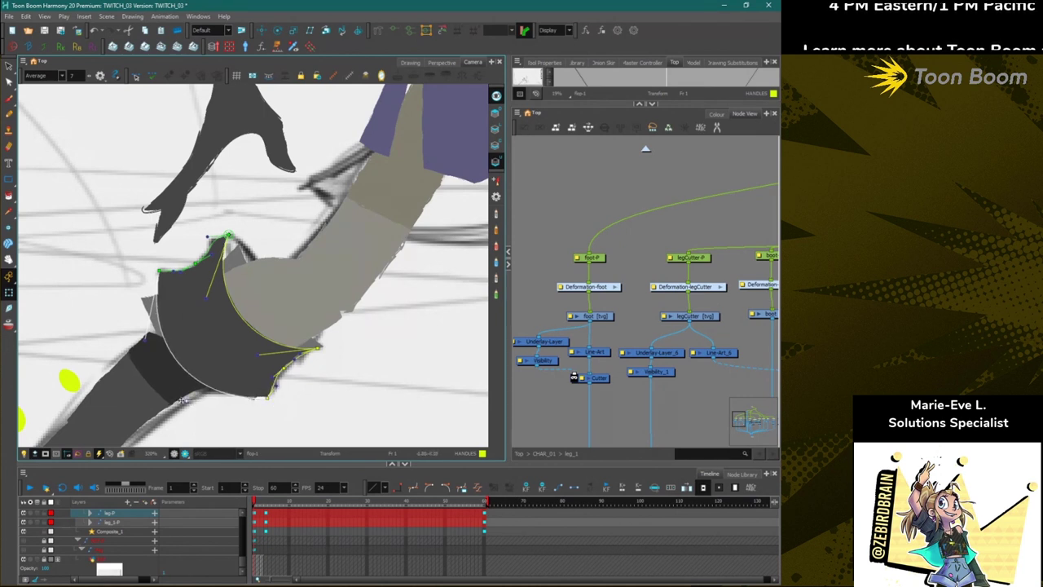
Show the deformer of the cuff's back piece and bulge its knee-side edge outward around the leg.
click(231, 268)
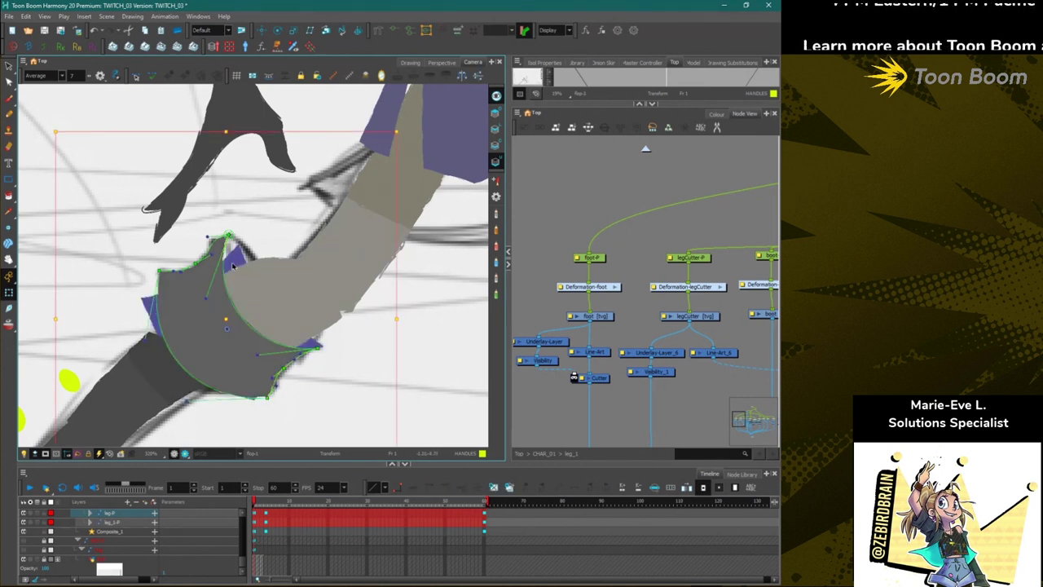
click(395, 32)
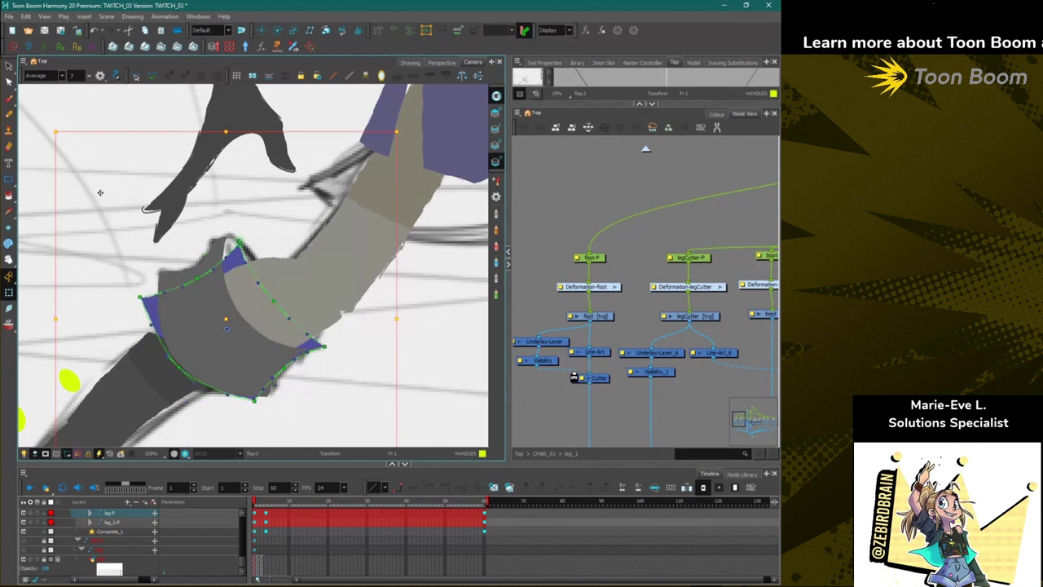
click(111, 105)
drag(238, 243, 262, 248)
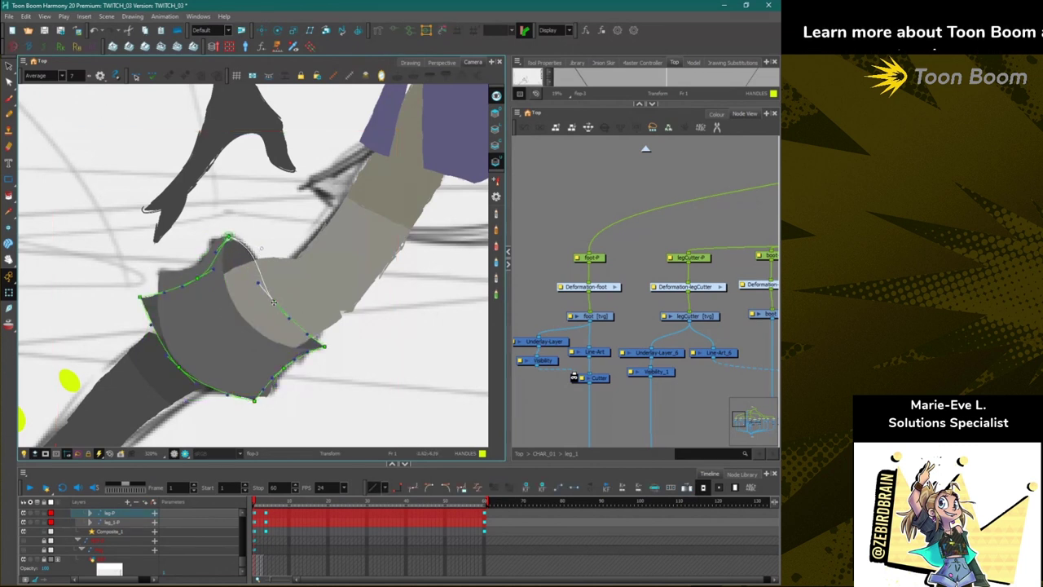
drag(274, 302, 287, 296)
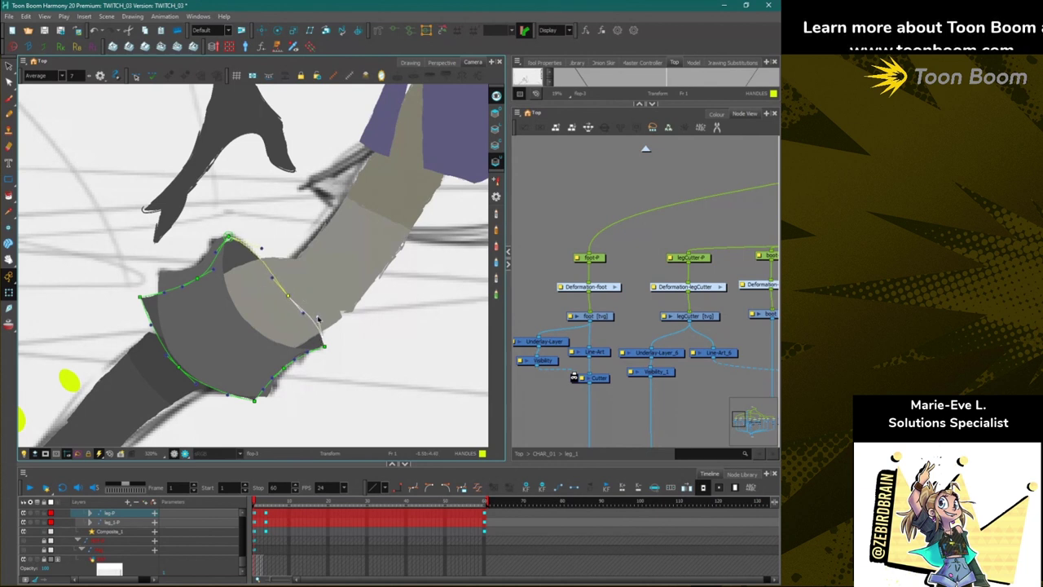
drag(324, 347, 309, 313)
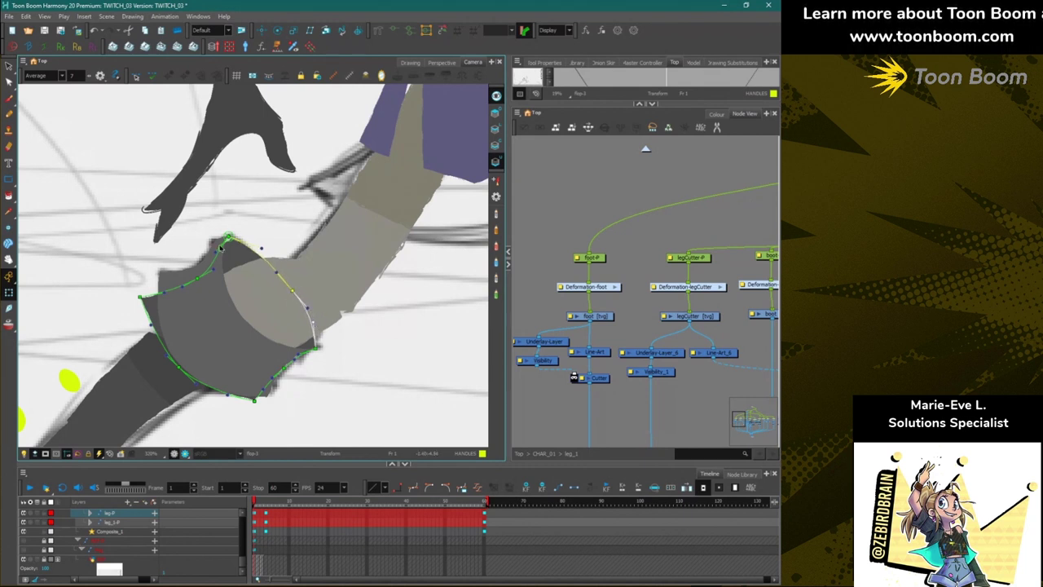
Align the back piece's upper and shin-side corners and outer curve with the front of the boot cuff.
drag(216, 251, 226, 235)
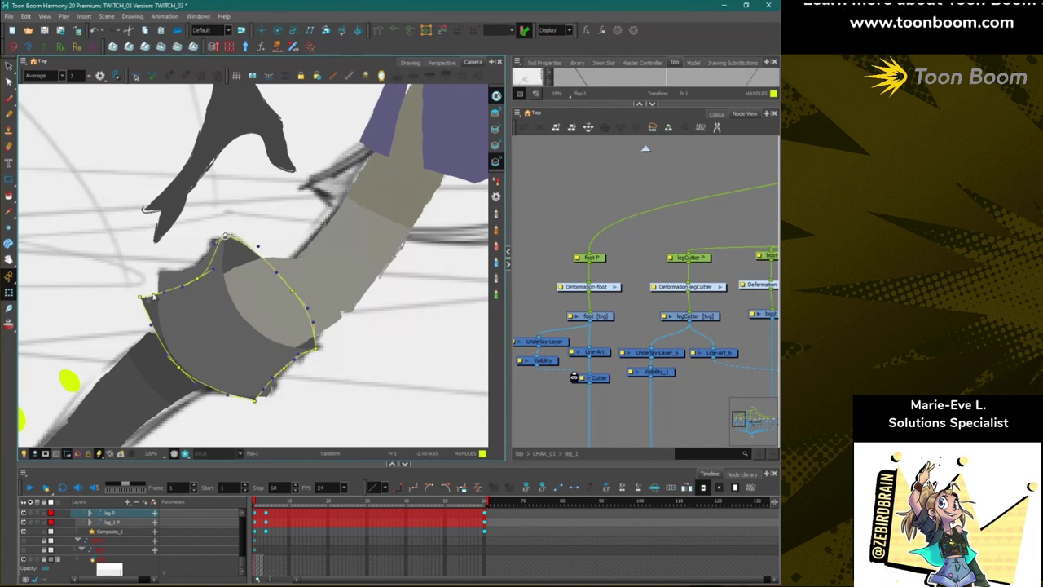
drag(154, 297, 179, 278)
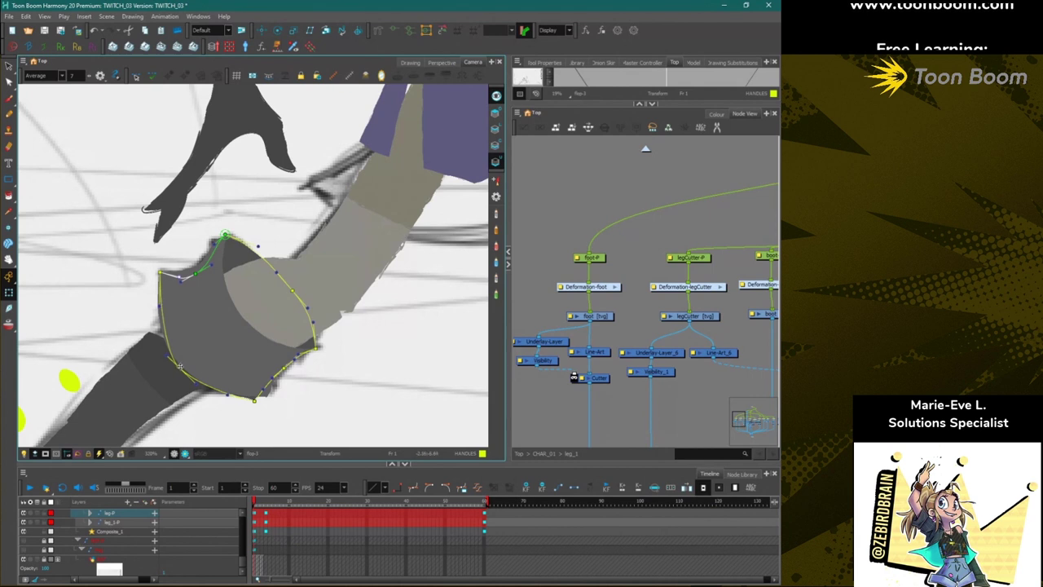
drag(179, 366, 167, 355)
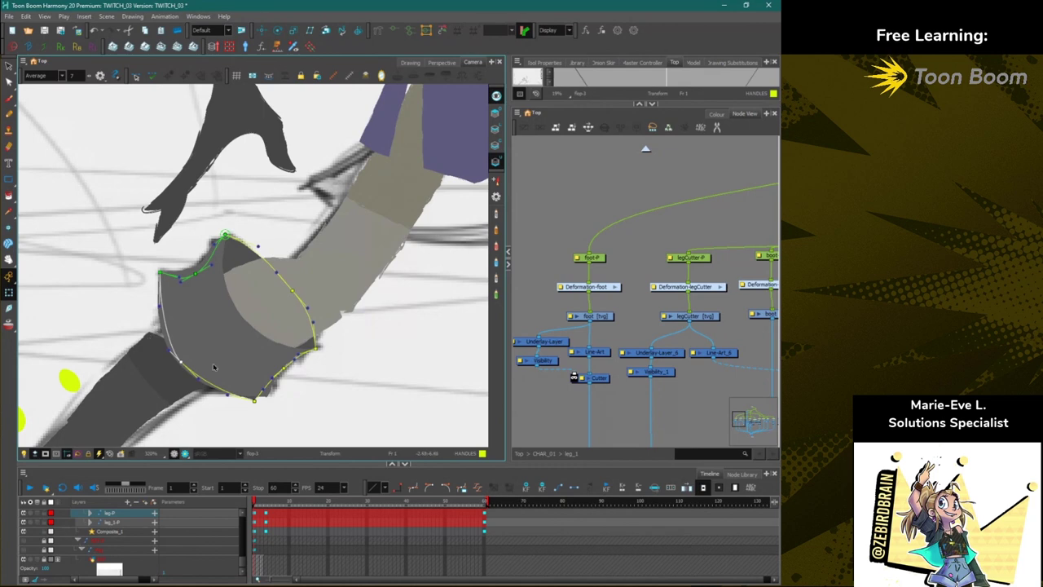
Widen the Node View, check the reshaped cuff against the full leg, and select the Deformation-foot node.
drag(697, 366, 639, 369)
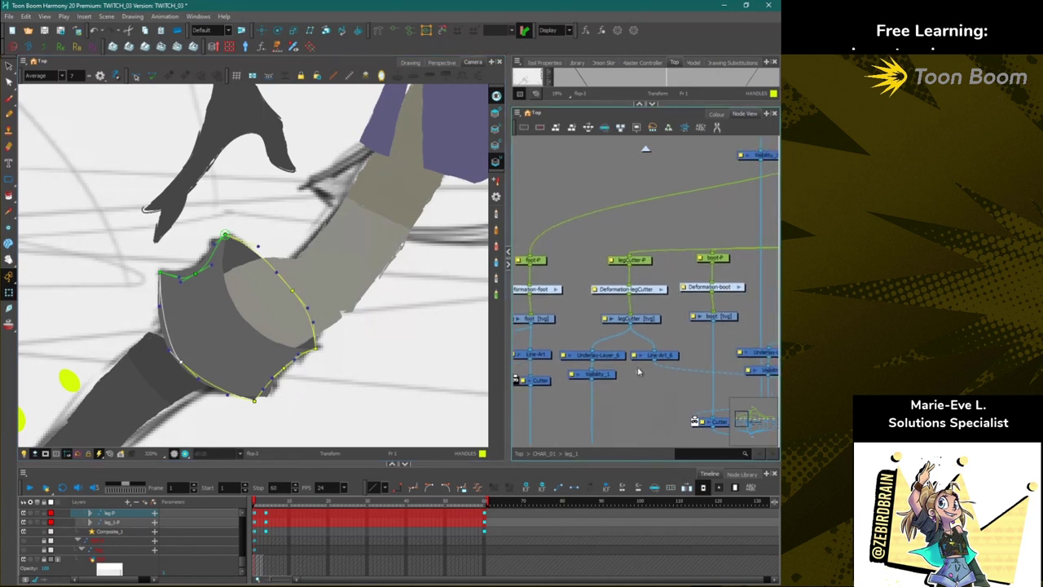
drag(508, 366, 465, 365)
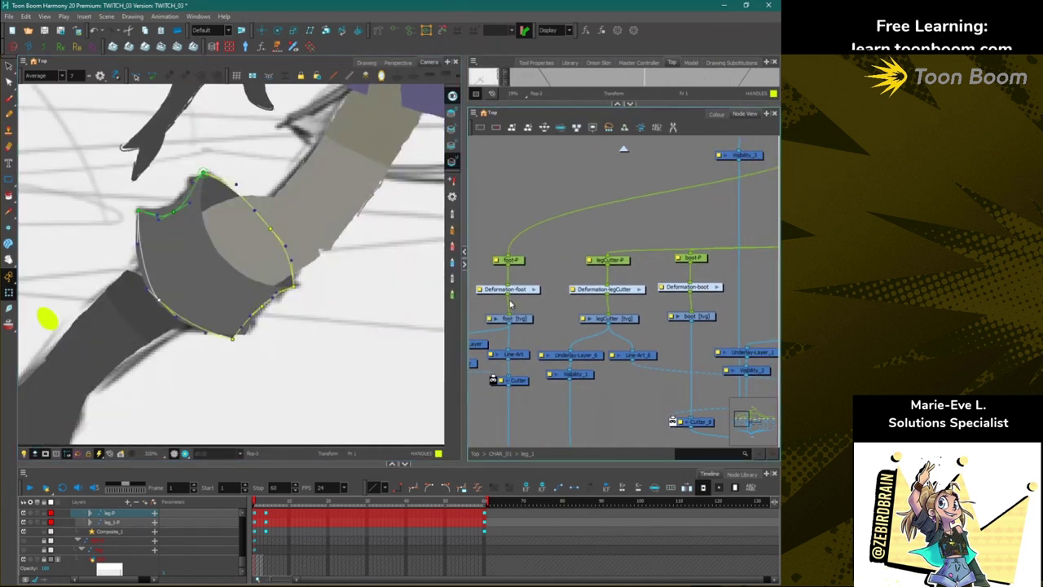
scroll(399, 302, down, 5)
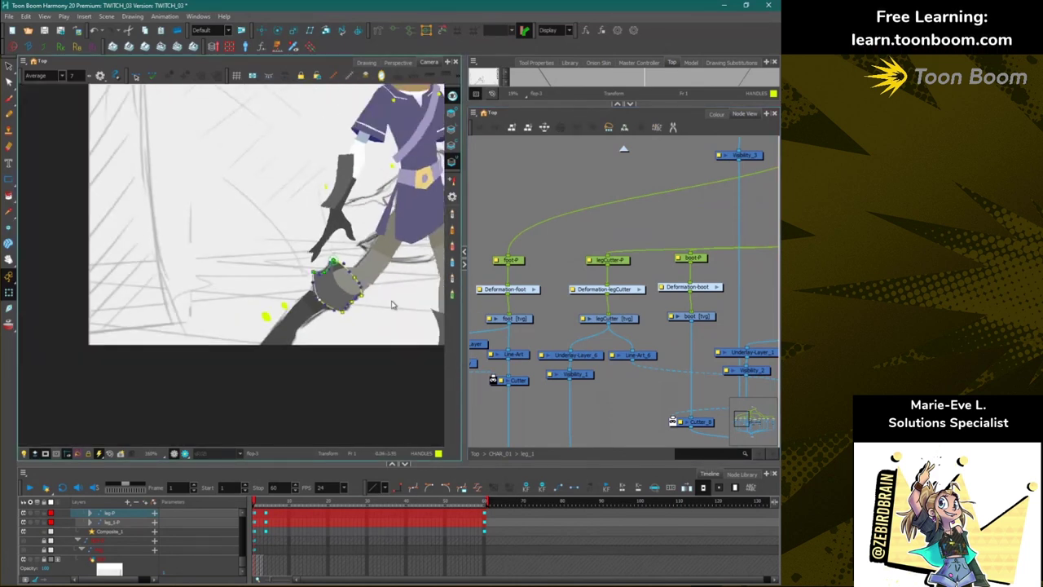
scroll(392, 305, up, 6)
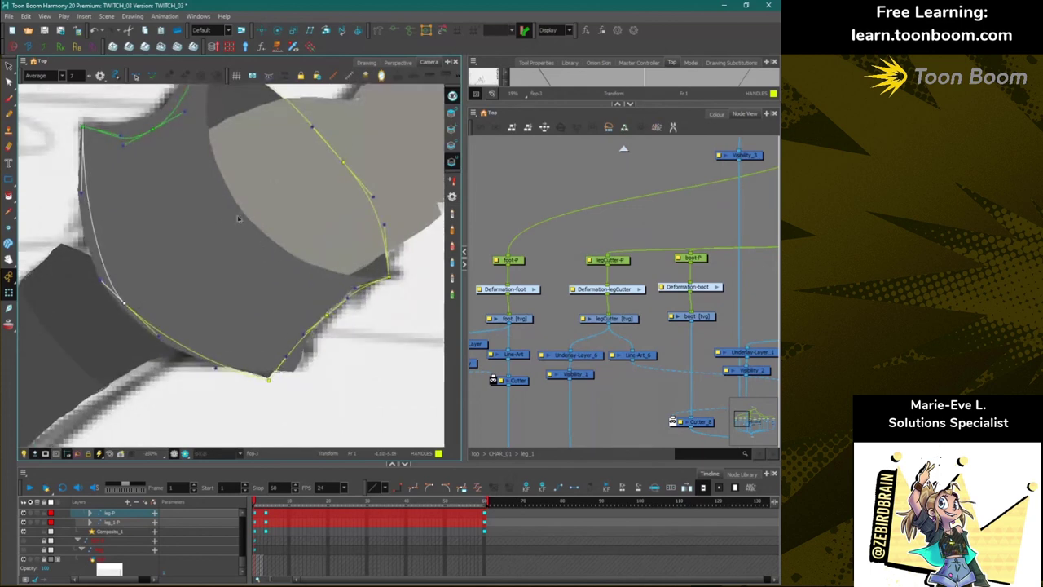
scroll(202, 183, down, 3)
scroll(194, 142, up, 2)
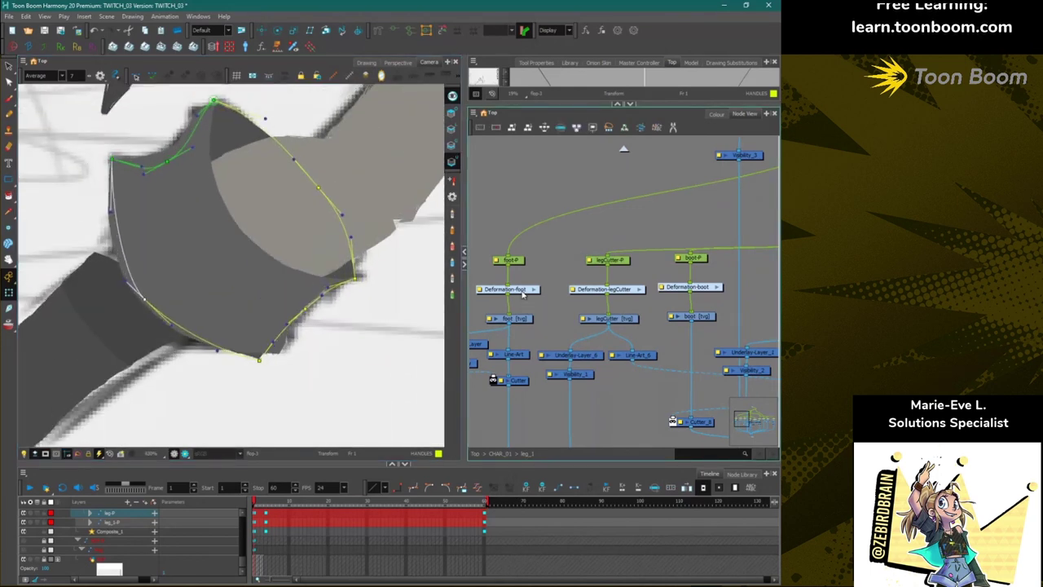
click(523, 296)
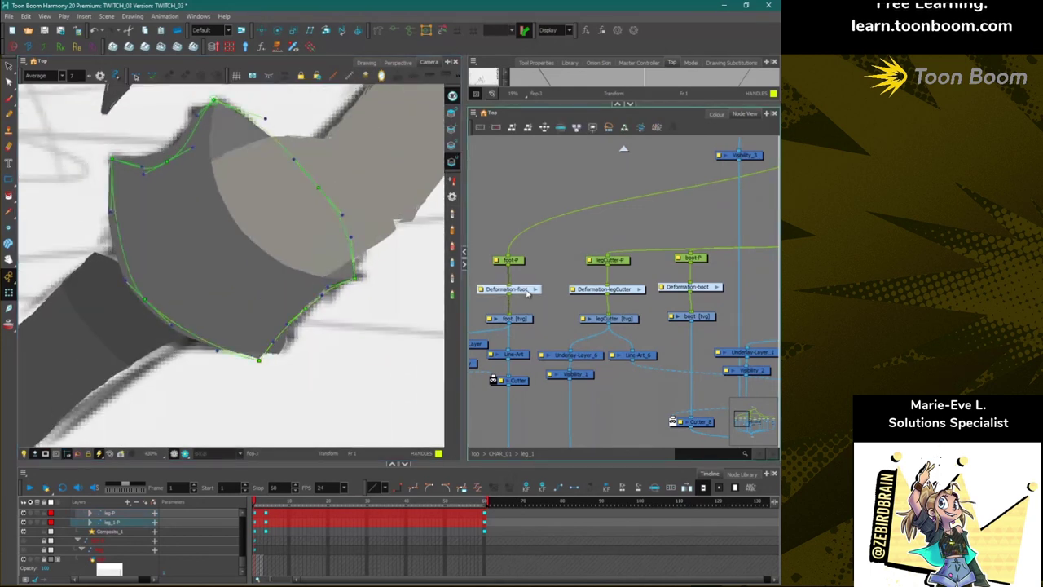
Hide both pieces of the bent leg's boot cuff to expose the leg and boot beneath.
click(626, 320)
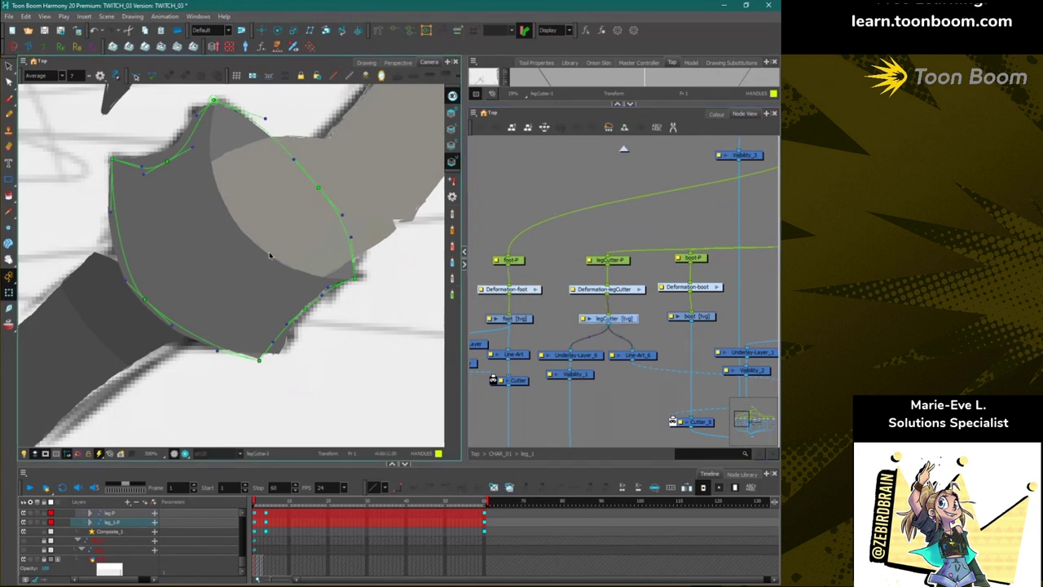
scroll(266, 253, down, 4)
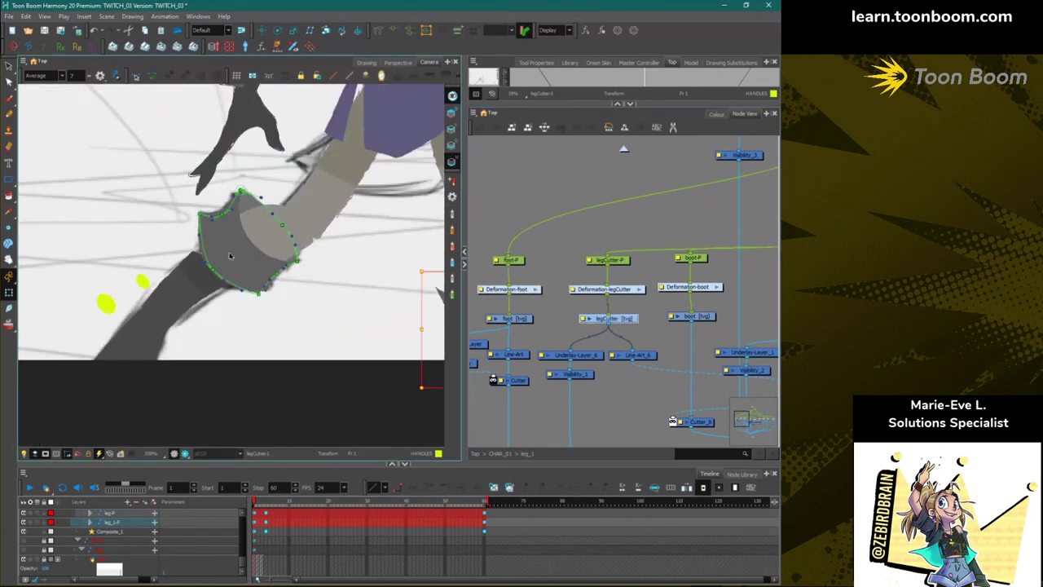
click(230, 283)
click(223, 228)
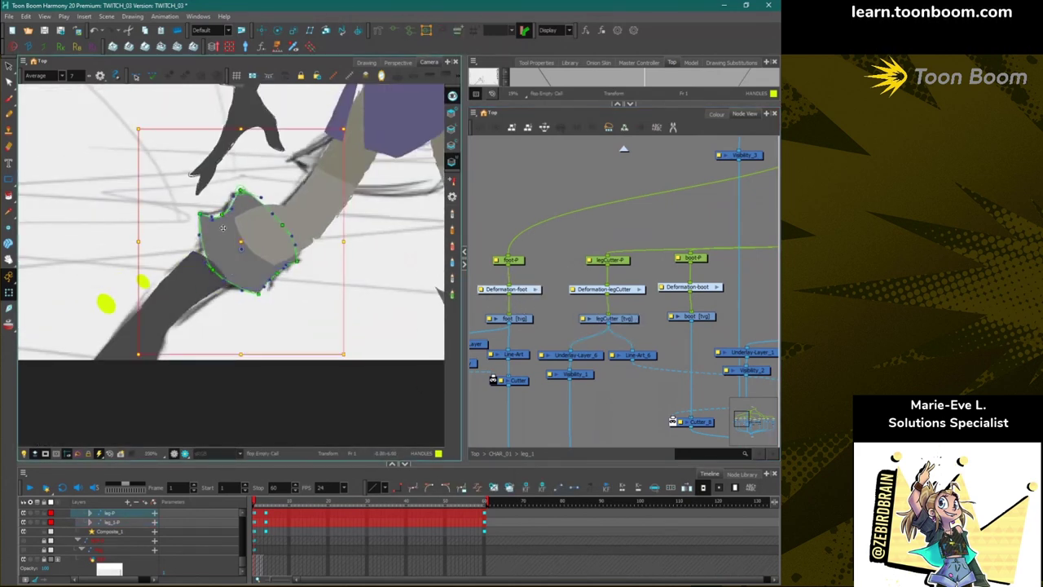
click(163, 113)
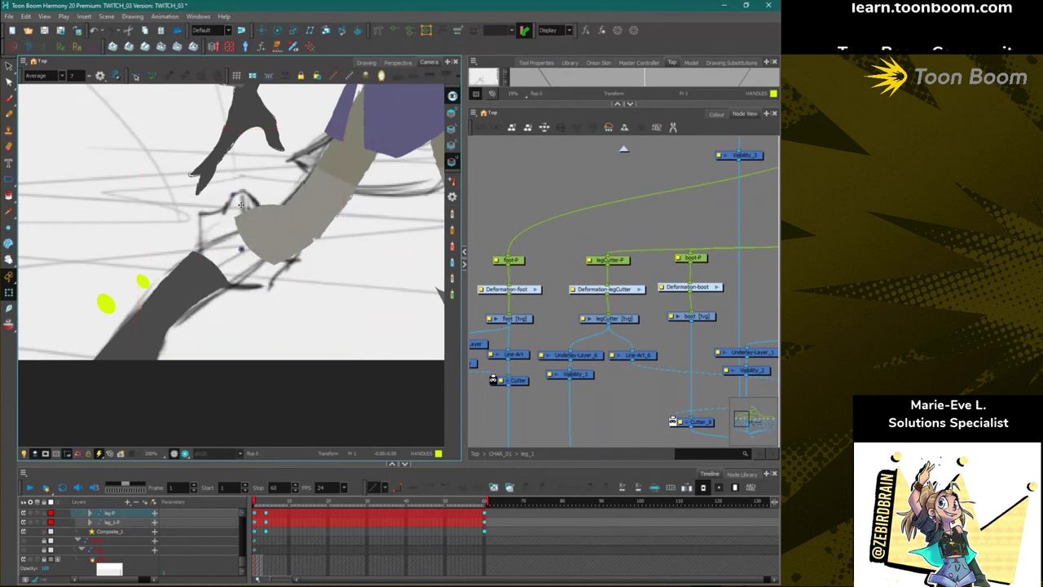
drag(224, 316, 206, 313)
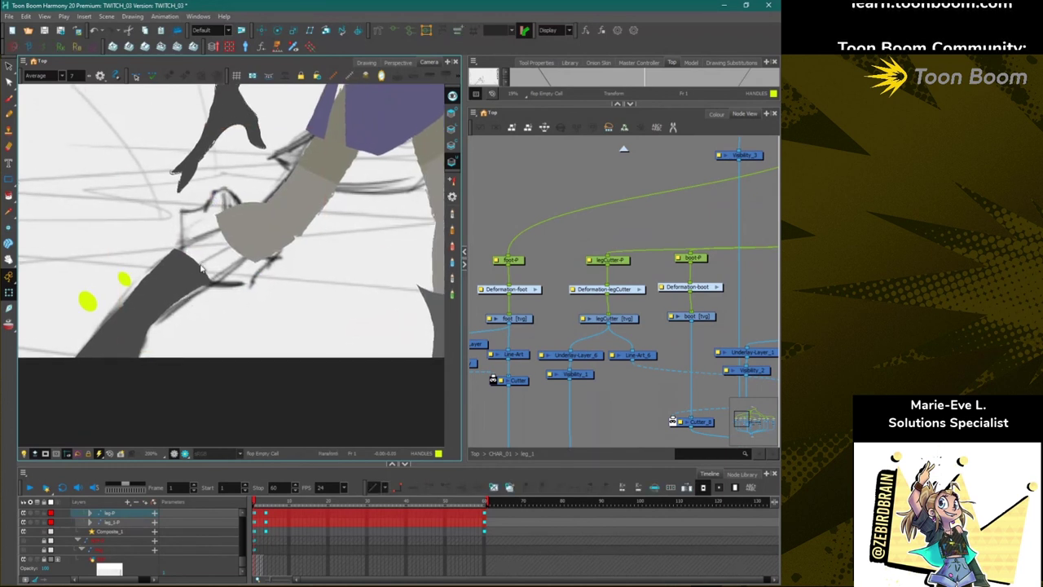
Locate the bent leg's boot in the Node View and select that leg's legCutter drawing.
click(625, 323)
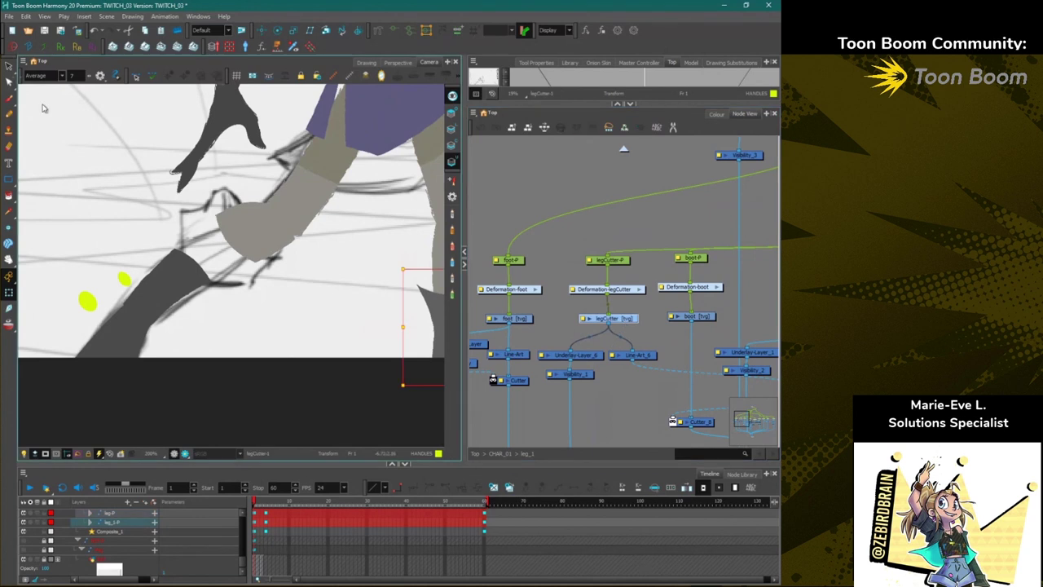
click(181, 279)
key(o)
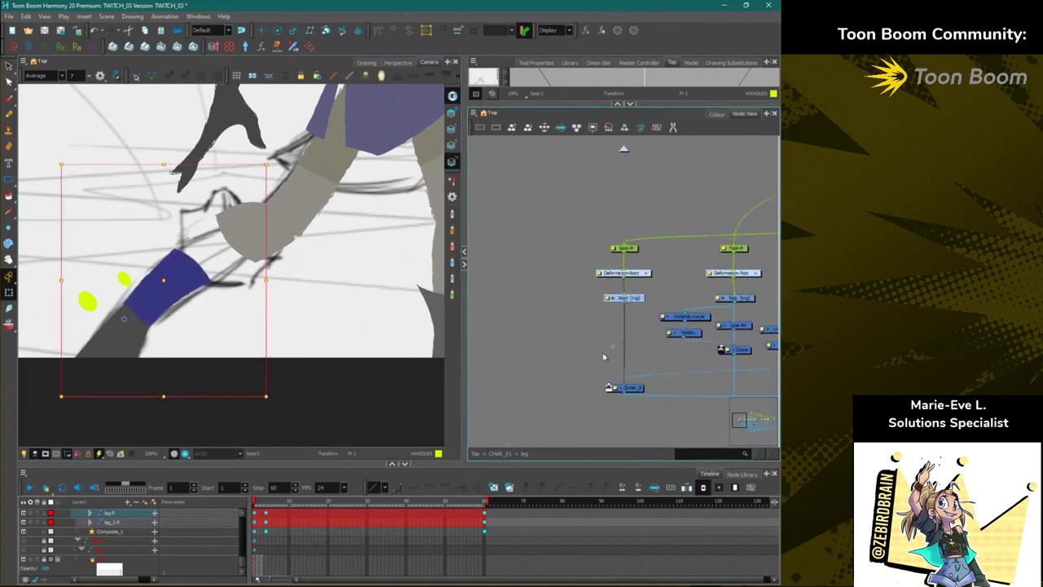
drag(608, 355, 503, 350)
click(607, 297)
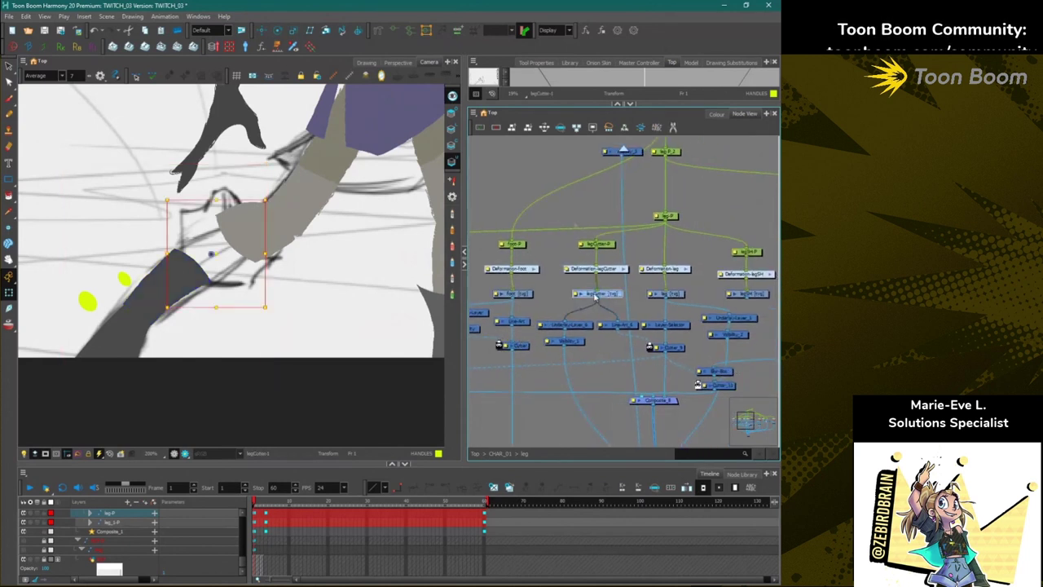
Examine the legCutter shape between the boot and knee with the Select tool, try moving it, and undo the move.
click(10, 69)
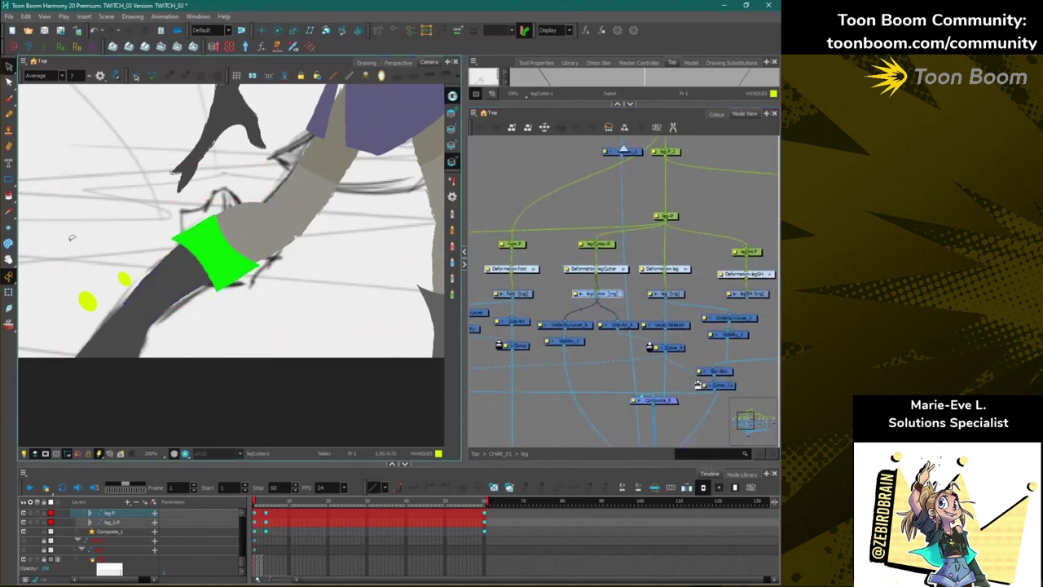
click(9, 294)
drag(216, 260, 187, 250)
key(ctrl+z)
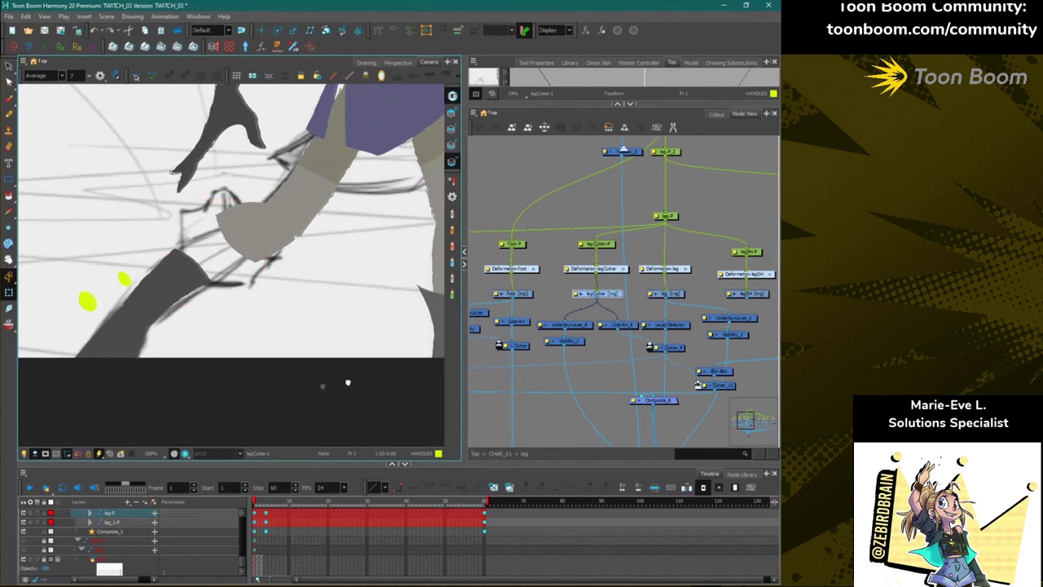
Find the disabled flop drawing in the leg's node group and enable it again.
drag(347, 383, 294, 394)
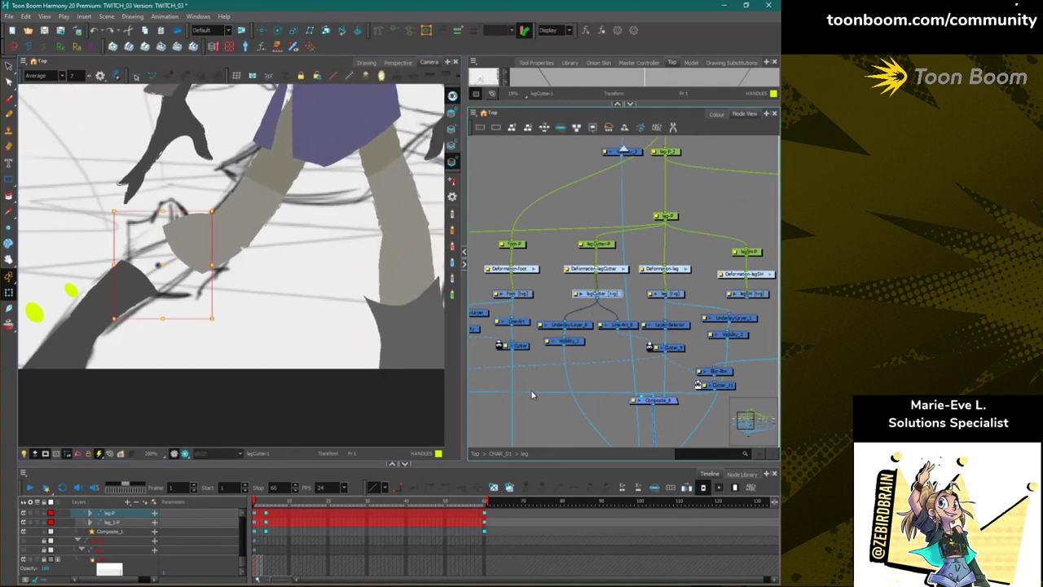
mouse_move(533, 394)
mouse_down()
mouse_move(671, 398)
mouse_move(563, 387)
mouse_up()
drag(679, 397, 508, 389)
drag(725, 352, 549, 356)
click(583, 281)
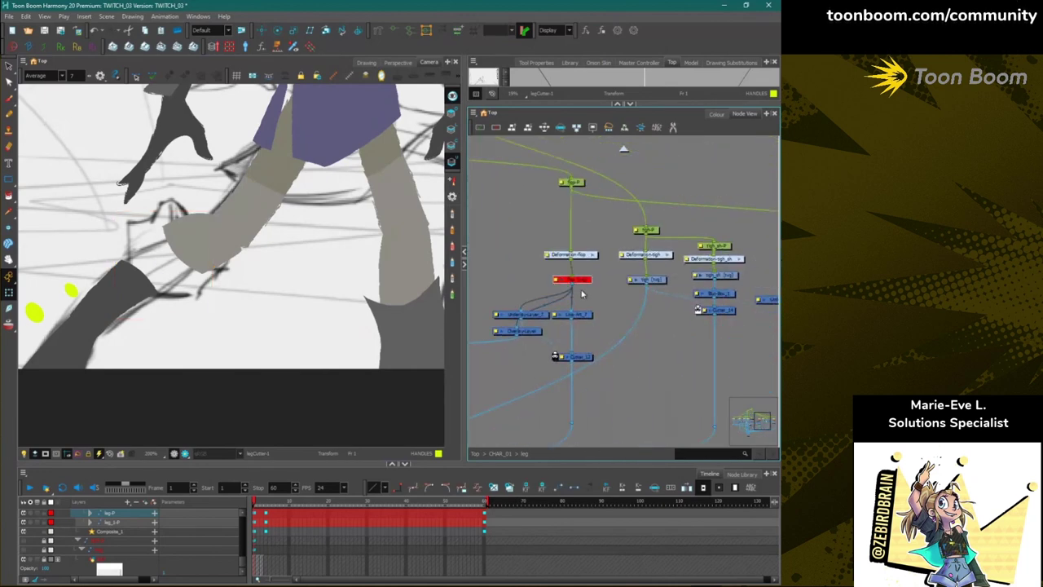
scroll(573, 280, up, 5)
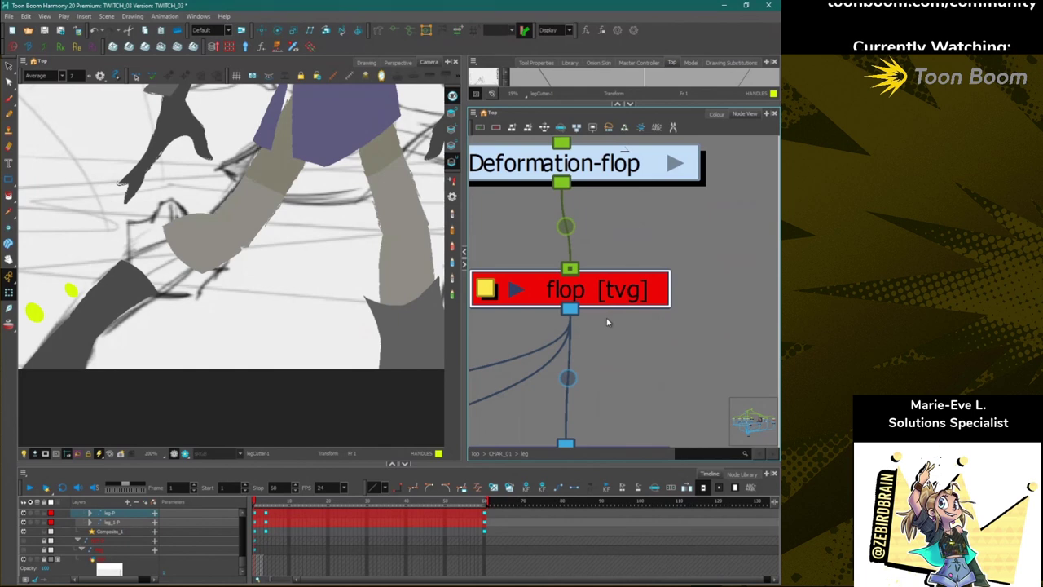
key(d)
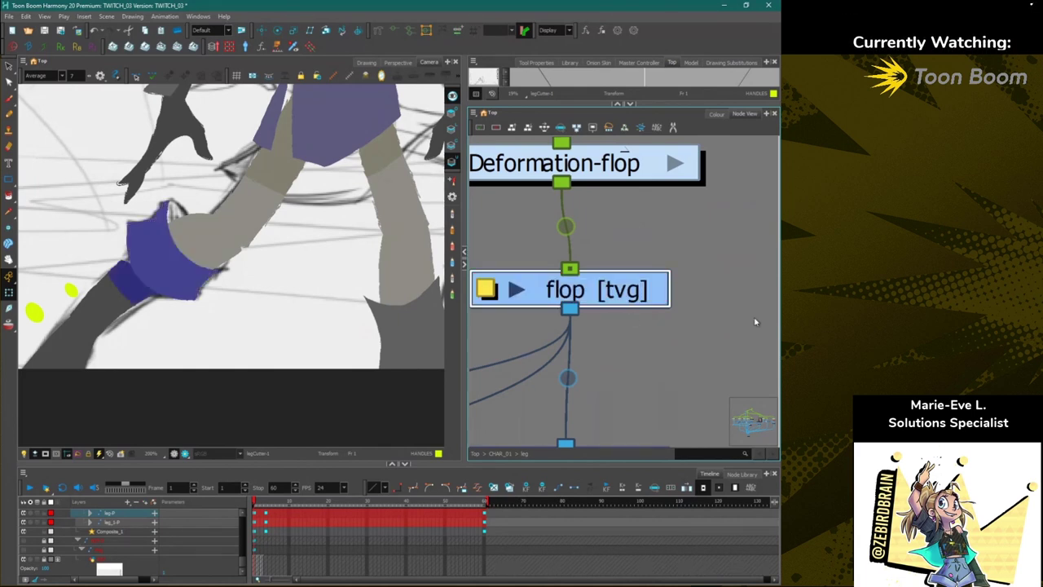
Enable the flop_1 drawing again to restore the other piece of the boot cuff.
scroll(734, 322, down, 5)
scroll(736, 322, down, 3)
drag(750, 423, 769, 425)
click(674, 294)
key(a)
scroll(673, 294, up, 2)
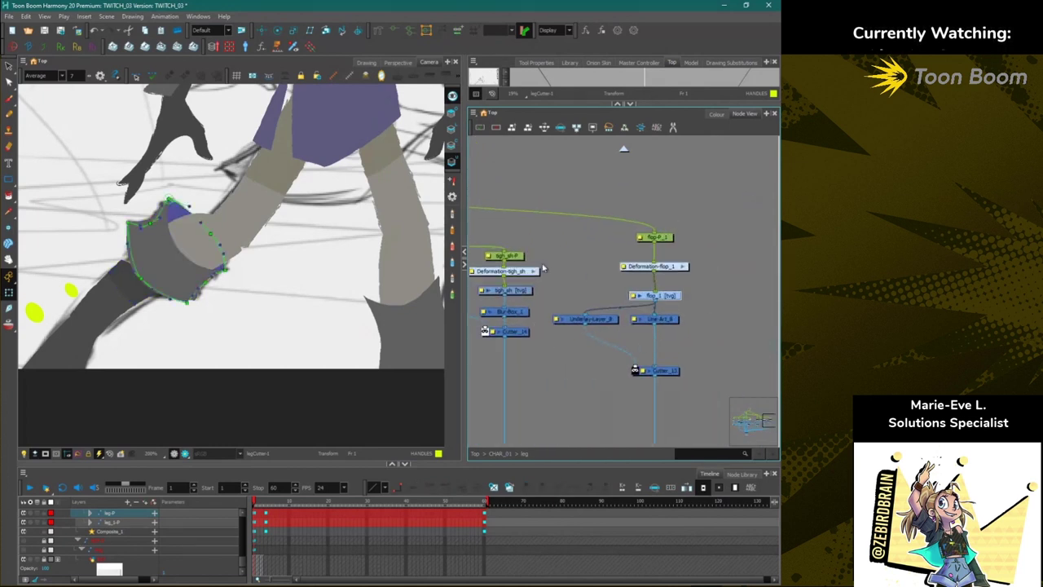
Return to the leg's cutter nodes, select the legCutter drawing and show its deformation controls.
scroll(633, 221, down, 3)
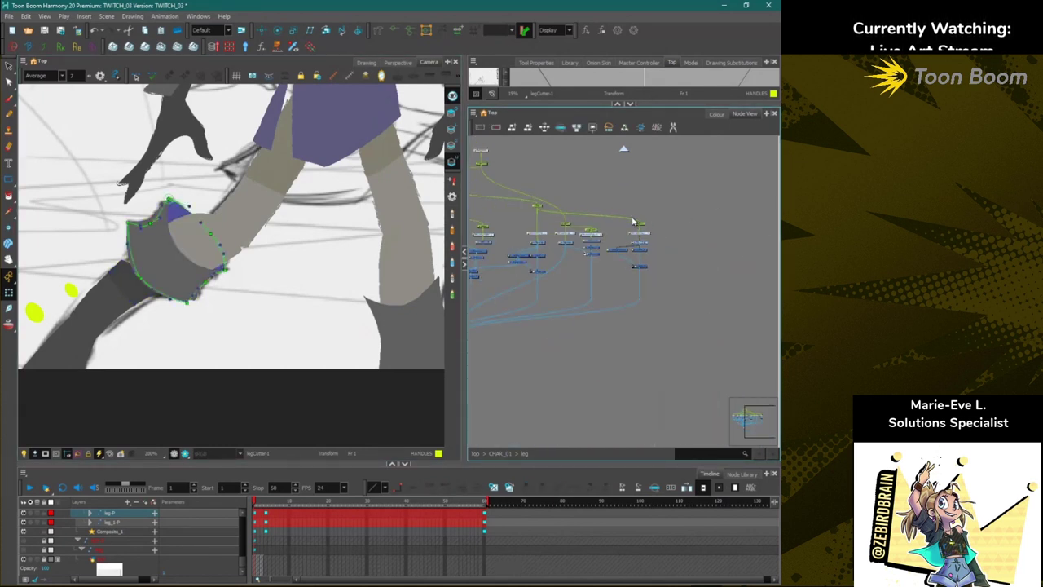
scroll(634, 221, up, 1)
drag(531, 366, 617, 391)
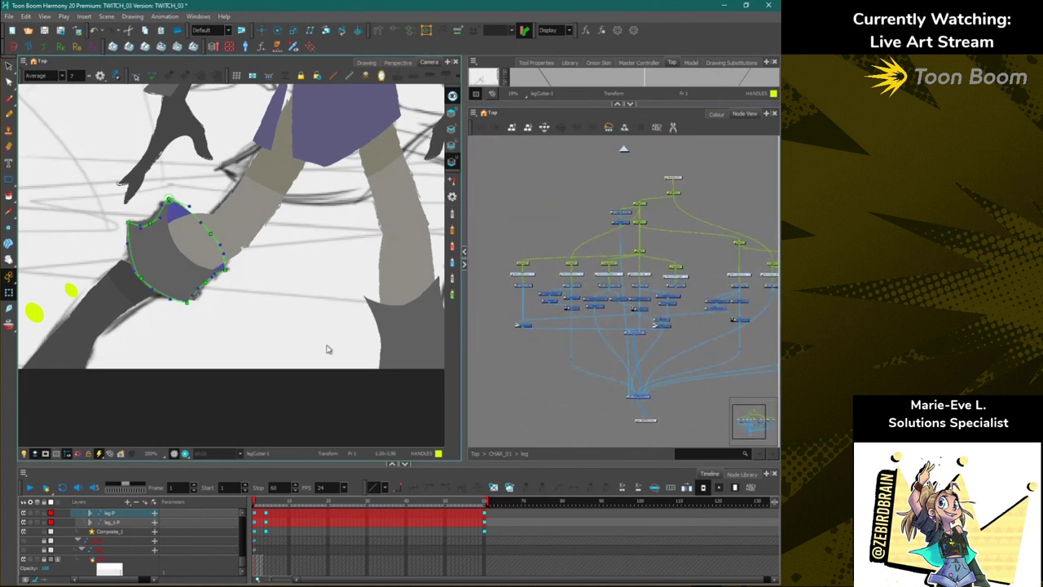
click(642, 332)
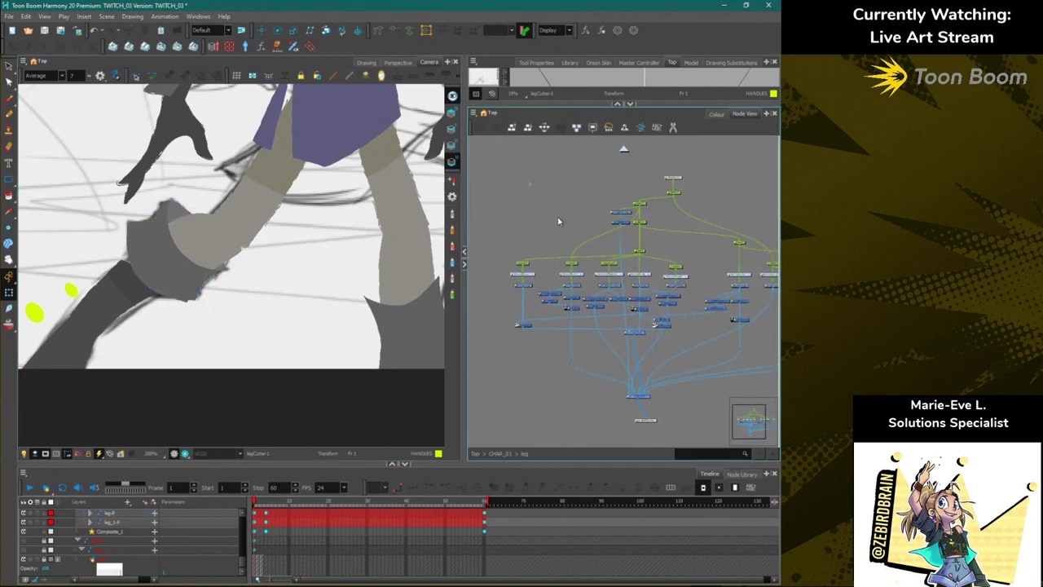
scroll(646, 317, up, 3)
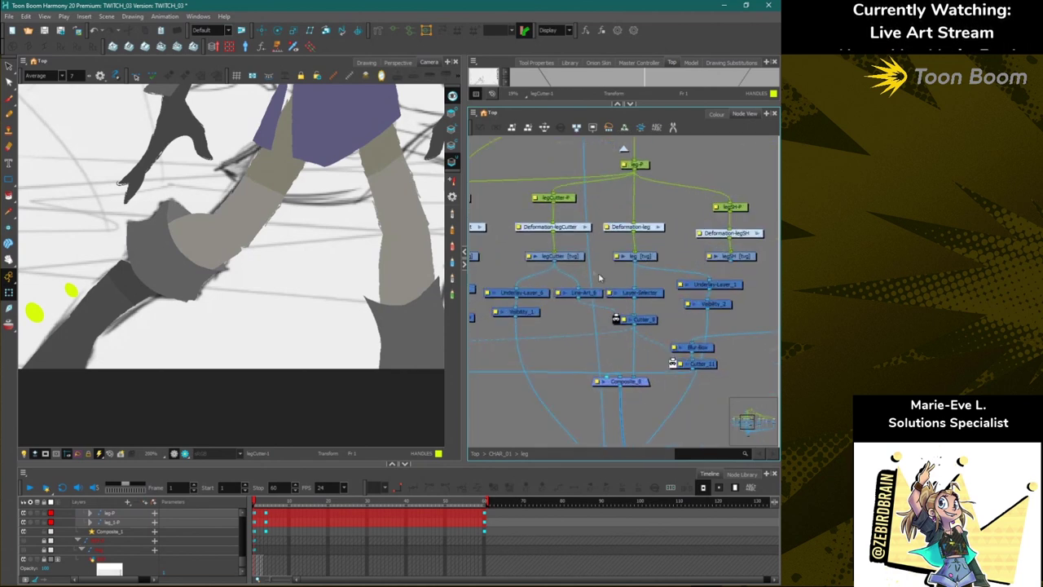
click(575, 260)
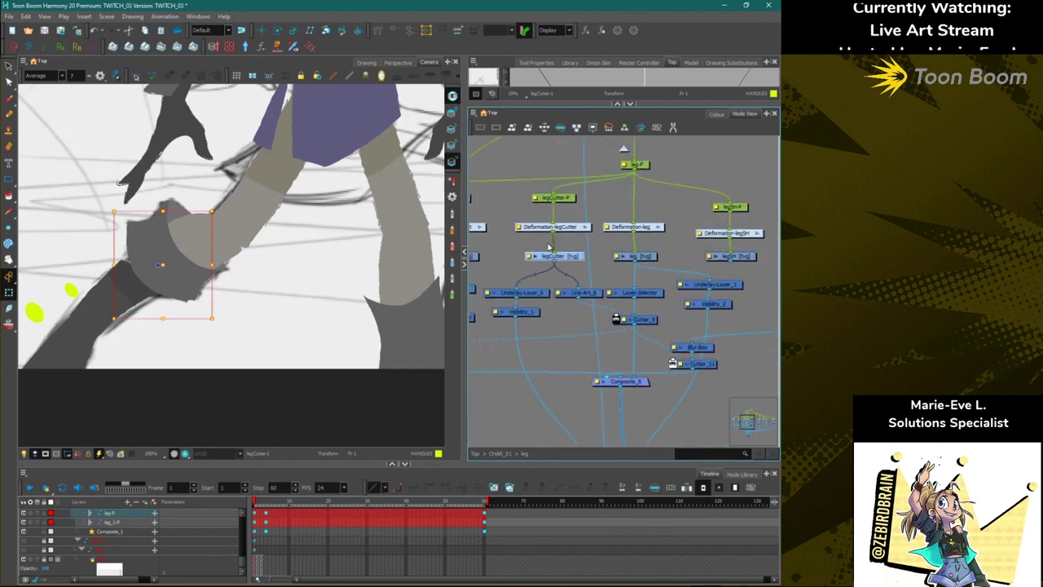
click(384, 36)
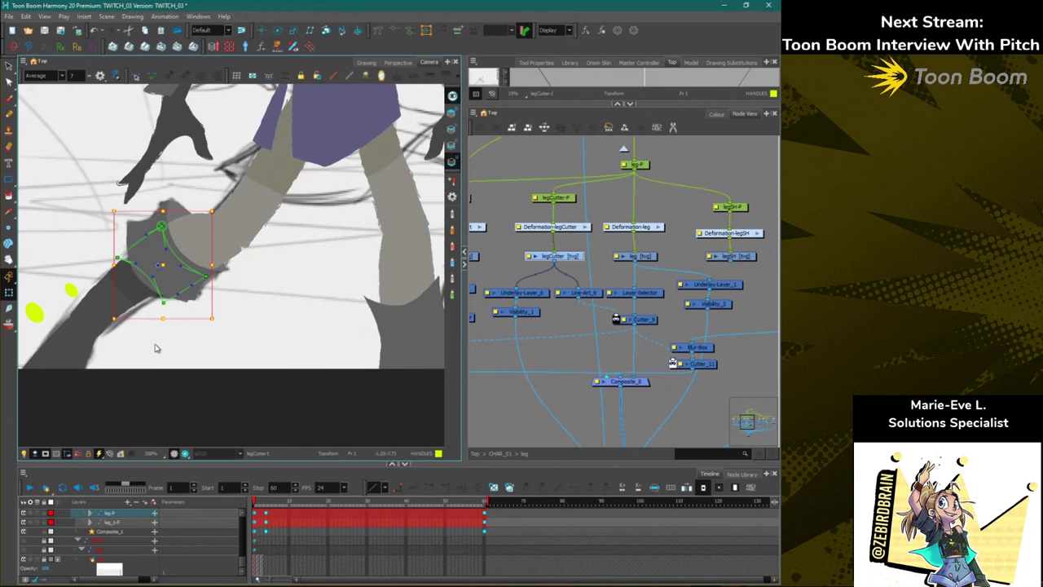
Brush three stacked rectangle outlines beside the bent leg as an illustration, and undo them.
key(alt+b)
mouse_move(268, 248)
mouse_down()
mouse_move(343, 267)
mouse_move(259, 249)
mouse_up()
drag(440, 178, 439, 219)
mouse_move(255, 281)
mouse_down()
mouse_move(344, 294)
mouse_move(313, 312)
mouse_move(255, 283)
mouse_up()
mouse_move(257, 326)
mouse_down()
mouse_move(320, 355)
mouse_move(248, 328)
mouse_up()
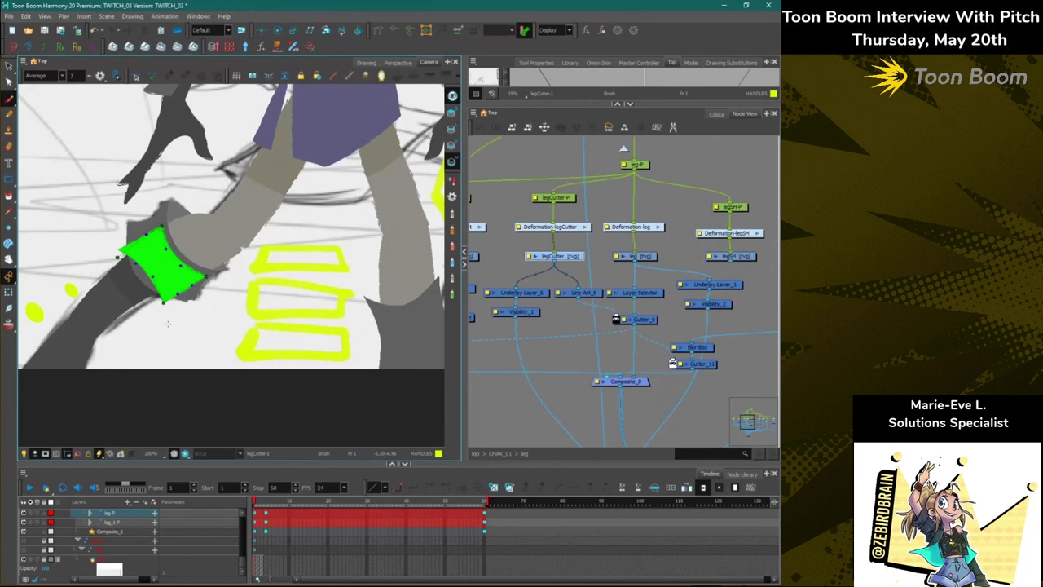
key(ctrl+z)
key(ctrl+z)
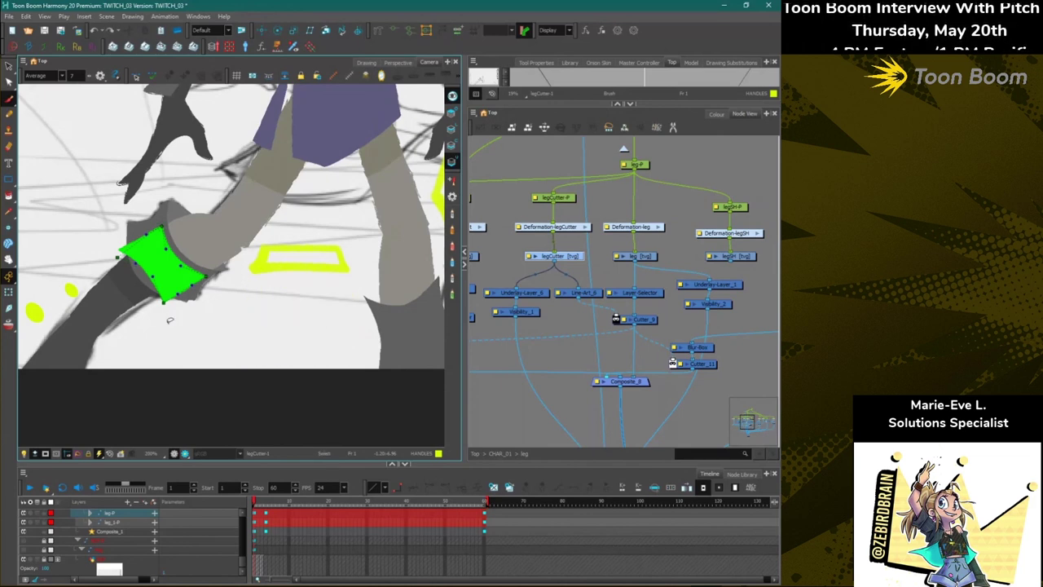
key(ctrl+z)
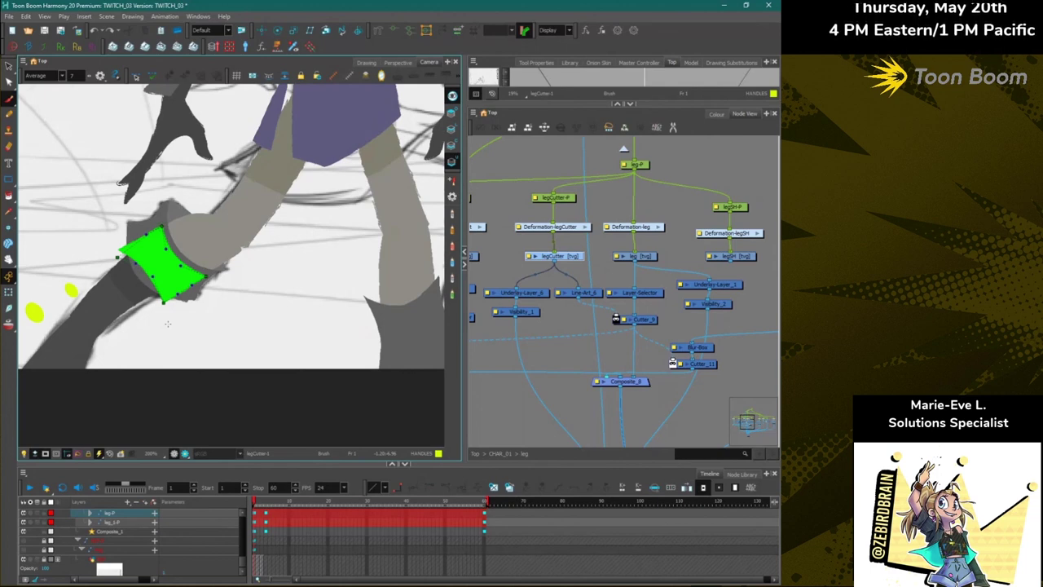
Select the legCutter-P peg above the legCutter deformation.
click(560, 199)
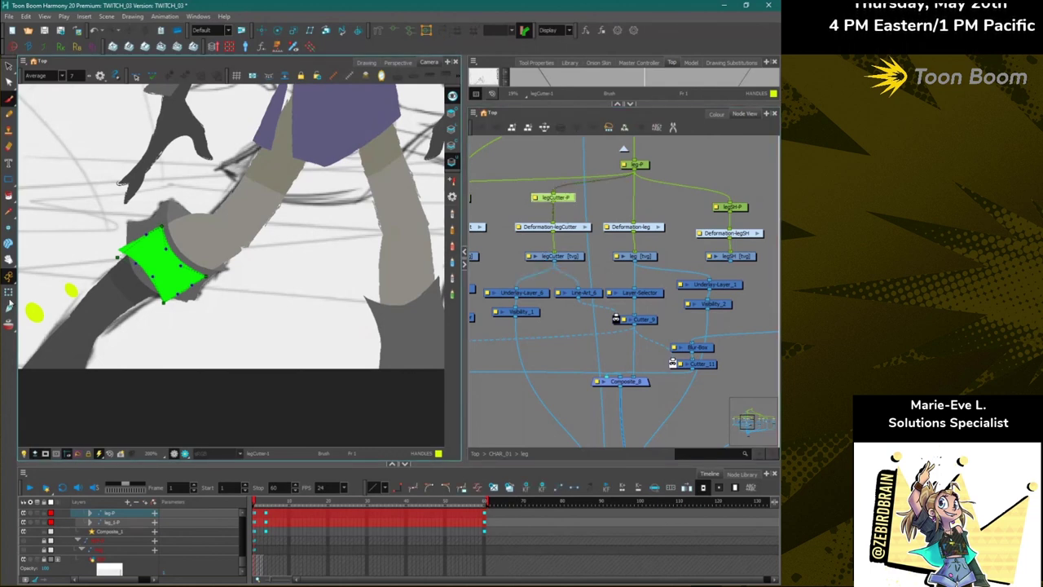
Move the legCutter drawing slightly up toward the thigh so it sits over the bent knee, and deselect it.
click(9, 297)
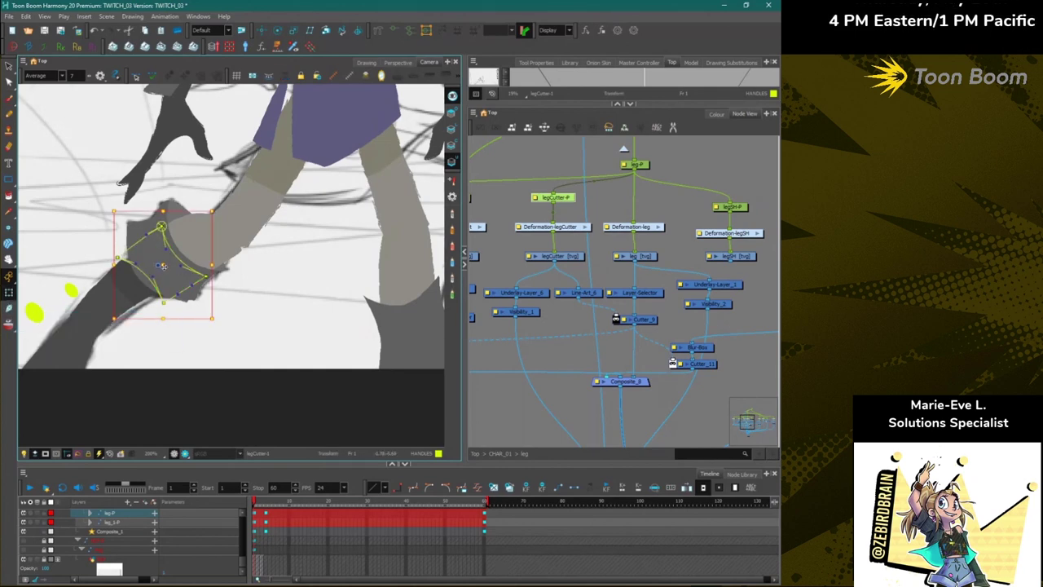
mouse_move(162, 266)
mouse_down()
mouse_move(185, 254)
mouse_move(165, 220)
mouse_move(173, 259)
mouse_up()
click(92, 191)
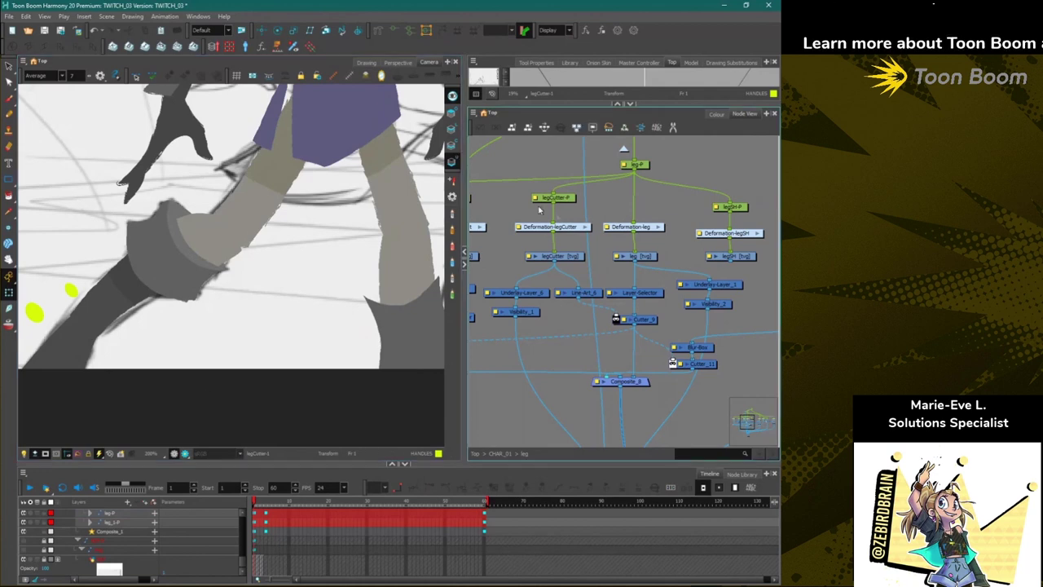
Show the legCutter deformation controls and adjust its corner point and curve handle under the knee.
click(567, 258)
click(378, 31)
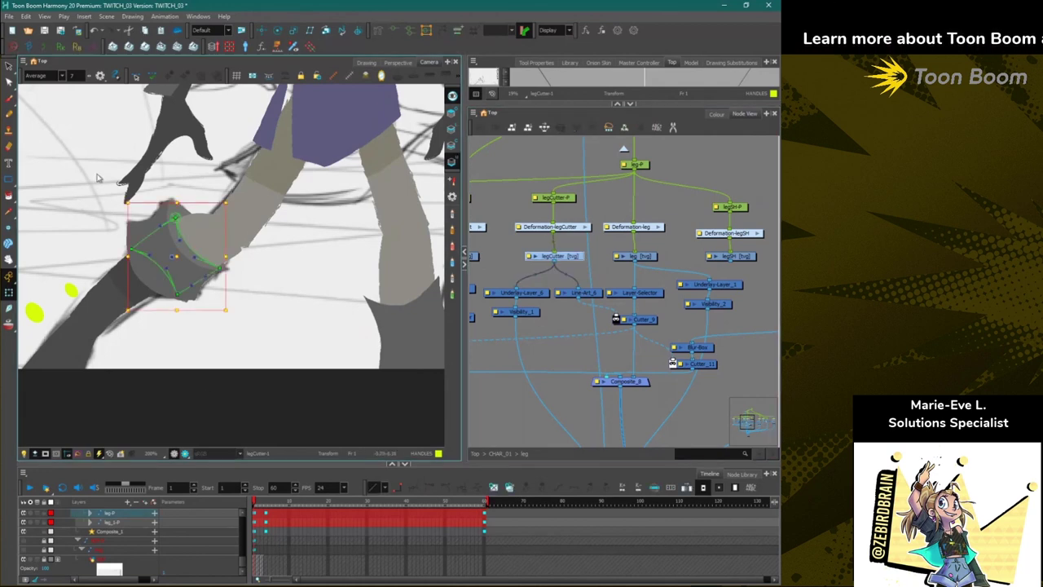
click(289, 402)
scroll(219, 270, up, 2)
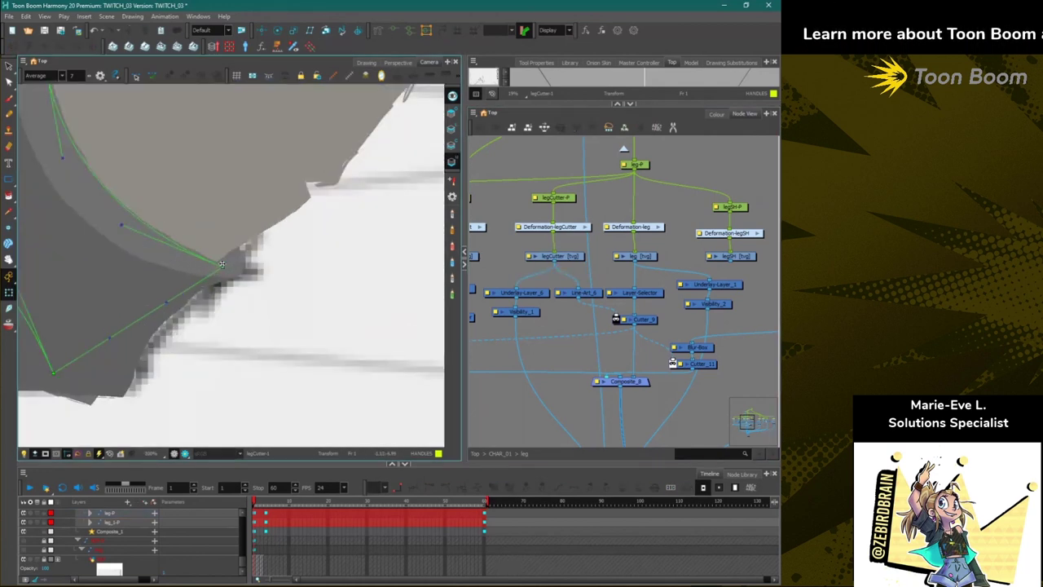
drag(222, 272, 229, 252)
drag(129, 211, 118, 237)
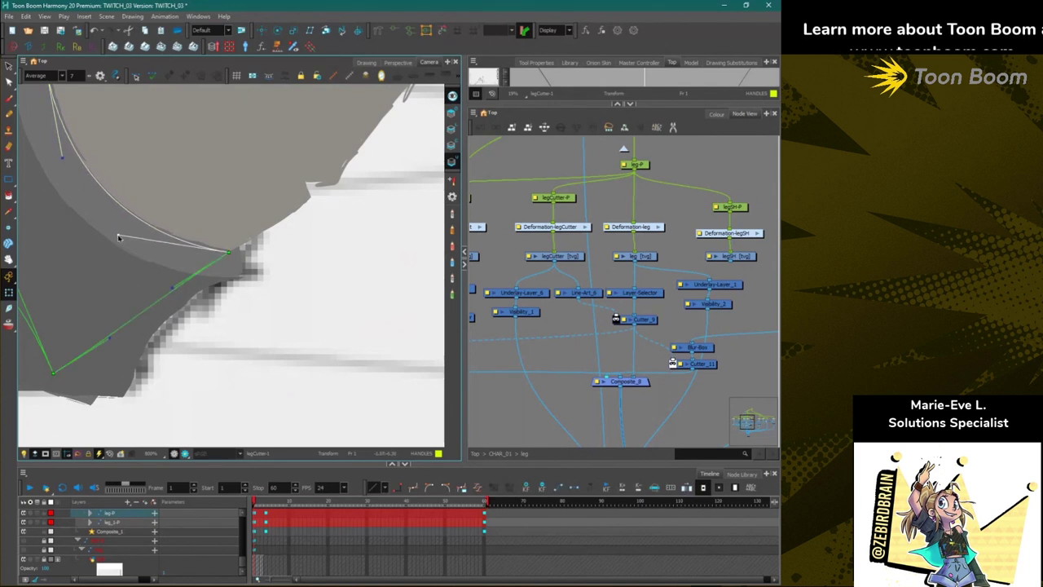
Reshape the lower leg's deformation envelope by moving its knee points and underside handle along the calf.
click(260, 183)
click(394, 32)
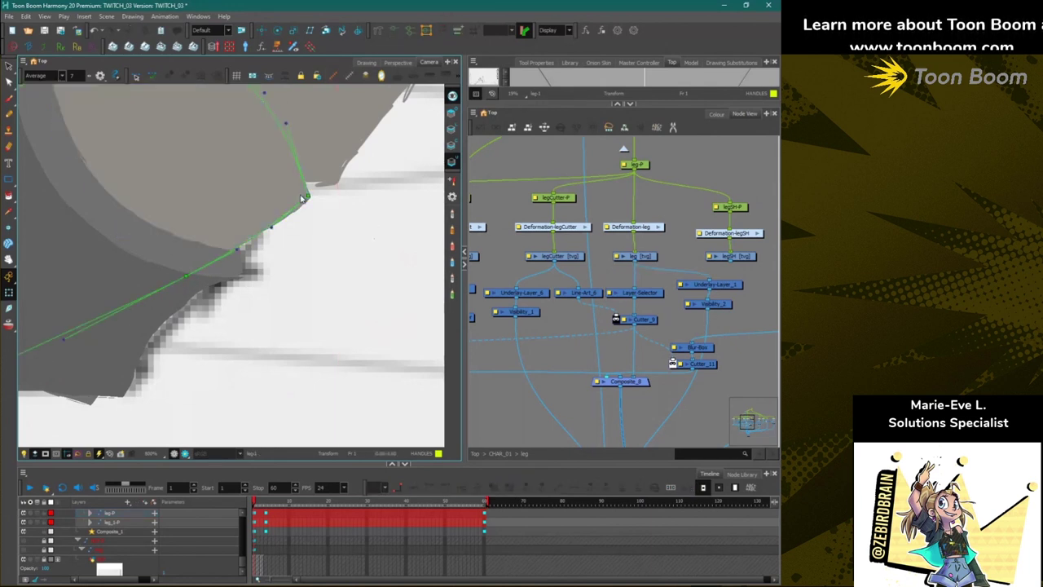
drag(305, 198, 223, 128)
scroll(222, 128, down, 2)
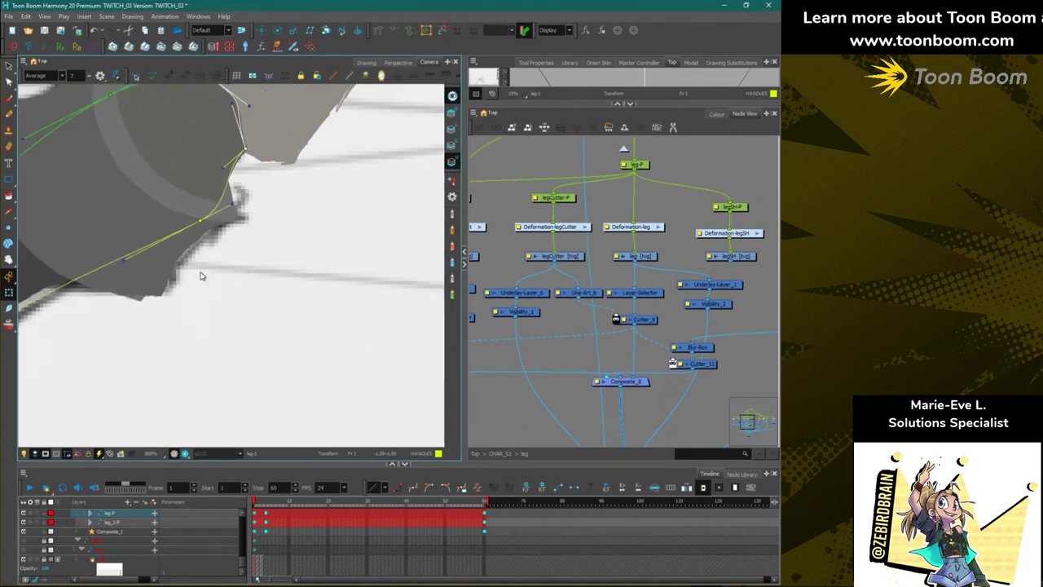
scroll(202, 276, down, 2)
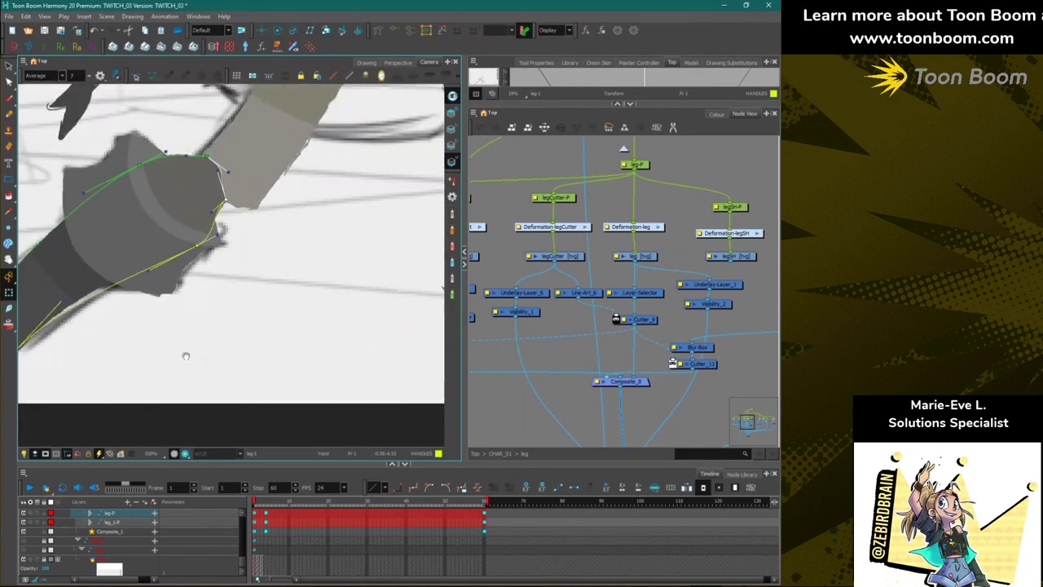
drag(187, 354, 306, 389)
drag(278, 252, 288, 272)
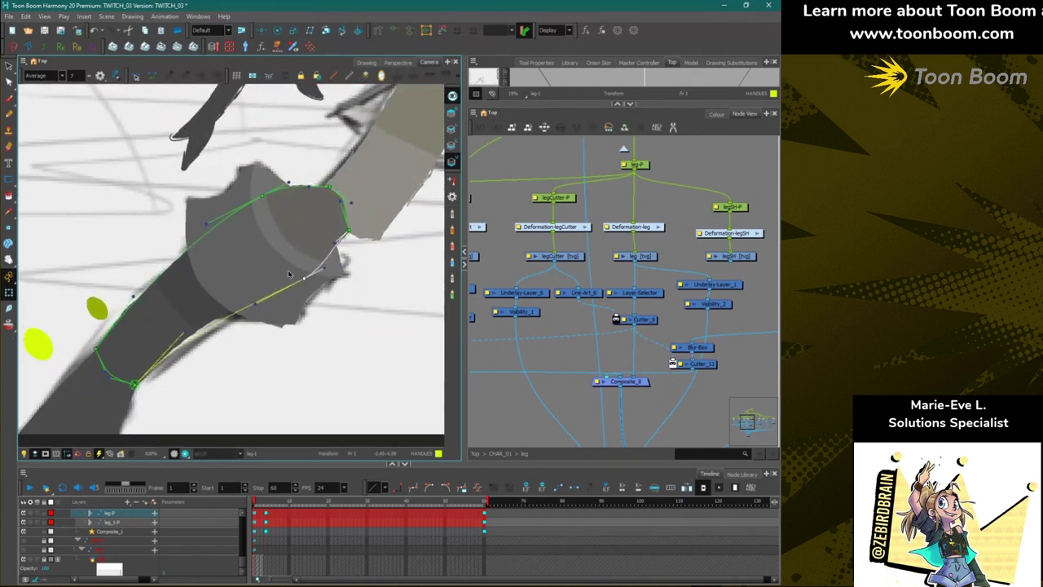
drag(182, 337, 198, 336)
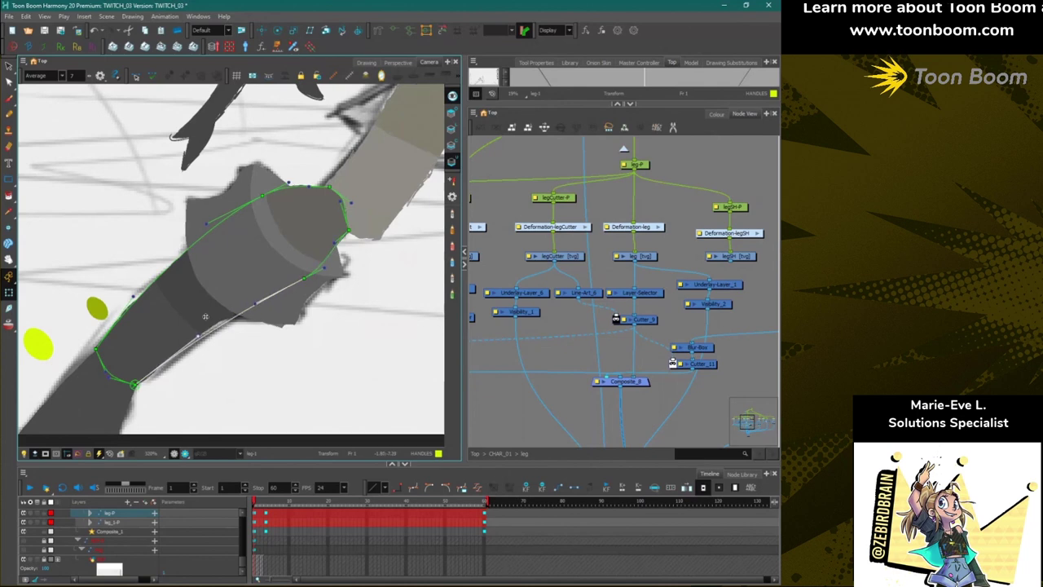
Reshape the upper leg's deformation envelope, narrowing its end at the knee and curving the thigh's sides.
click(259, 160)
drag(310, 156, 273, 193)
click(328, 203)
click(390, 35)
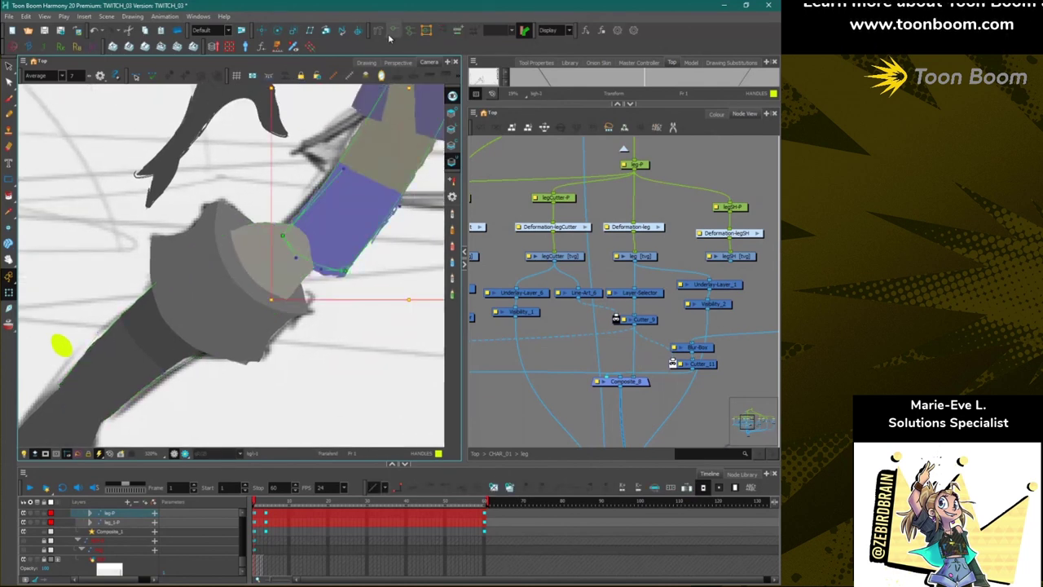
click(394, 31)
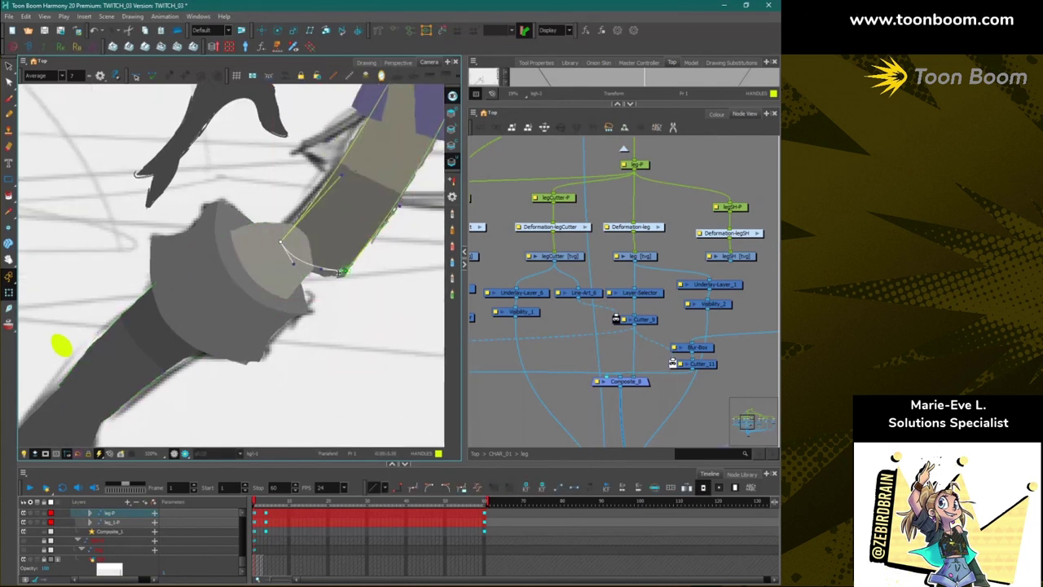
mouse_move(341, 271)
mouse_down()
mouse_move(322, 244)
mouse_move(308, 263)
mouse_up()
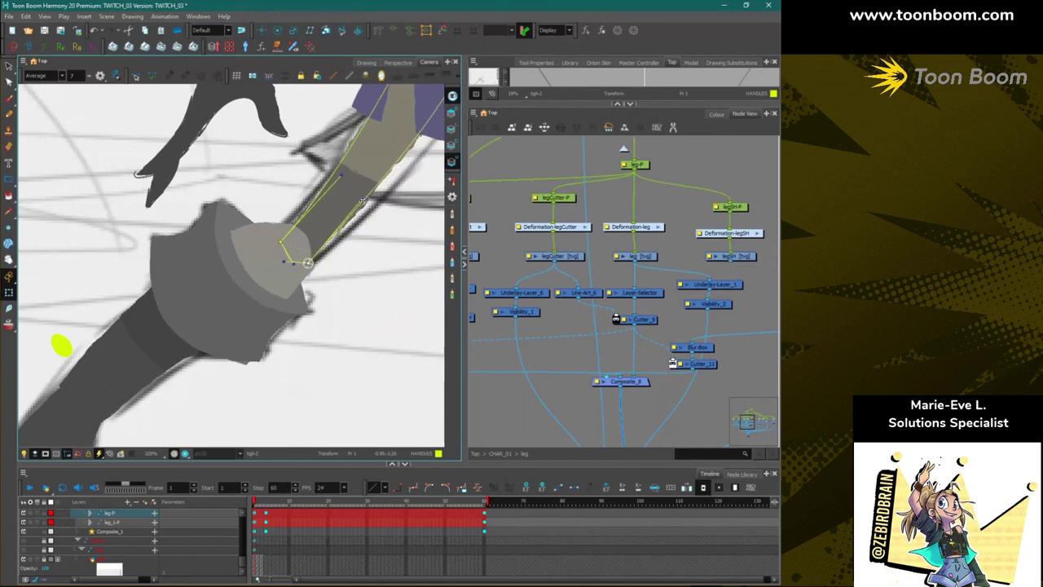
drag(362, 202, 402, 199)
drag(281, 242, 267, 228)
click(335, 170)
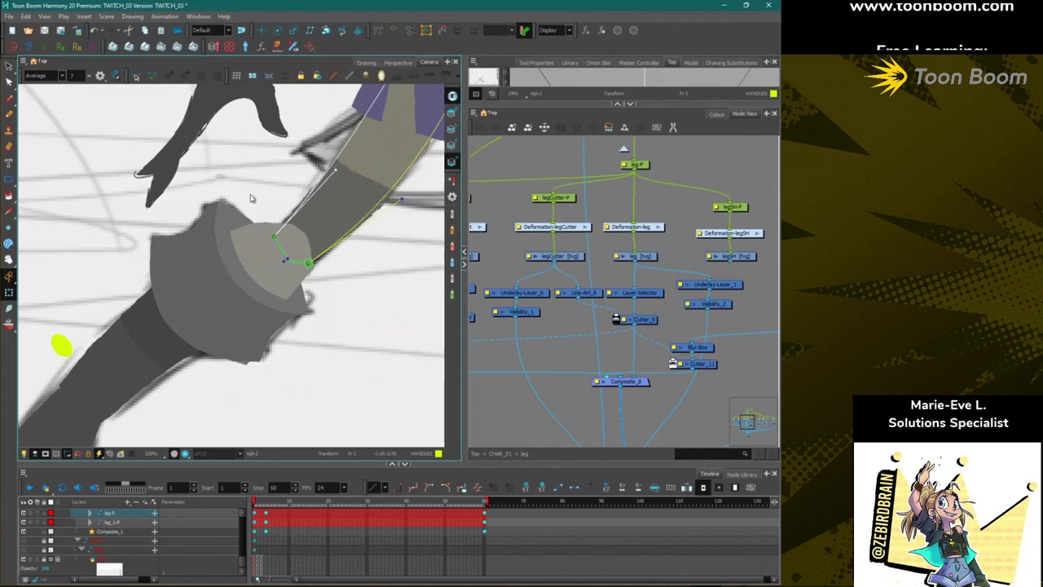
Try rotating the lower leg at the knee to test the joint, and undo the rotation.
click(261, 233)
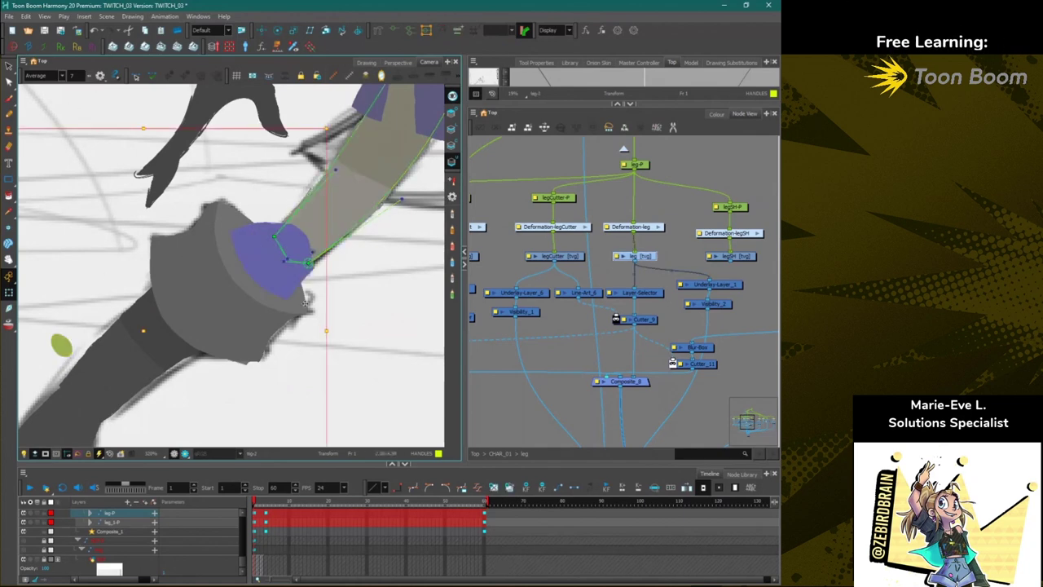
scroll(281, 313, down, 4)
scroll(273, 295, up, 3)
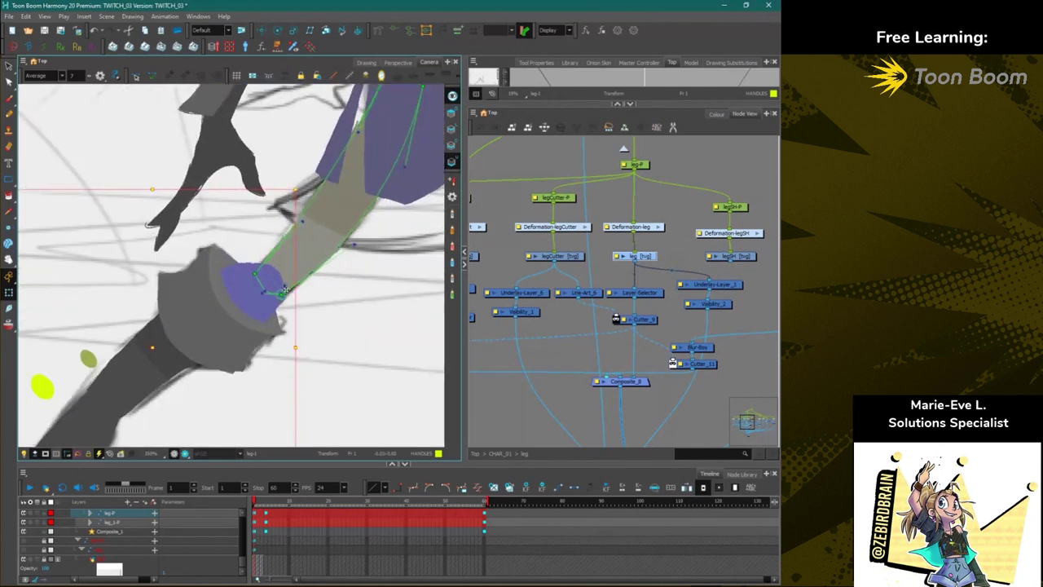
scroll(286, 290, down, 4)
scroll(277, 284, up, 3)
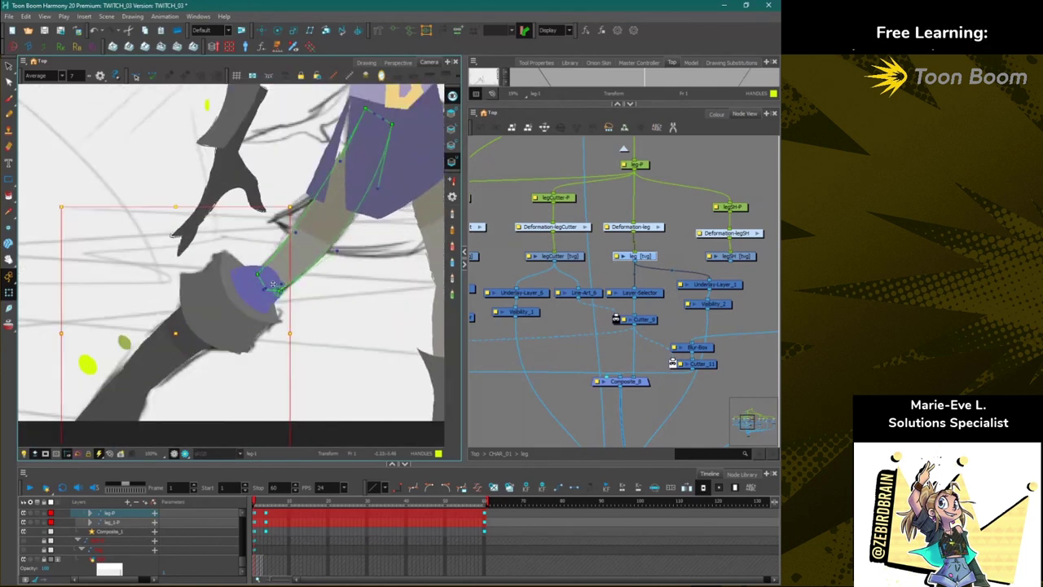
click(123, 358)
click(122, 358)
click(103, 407)
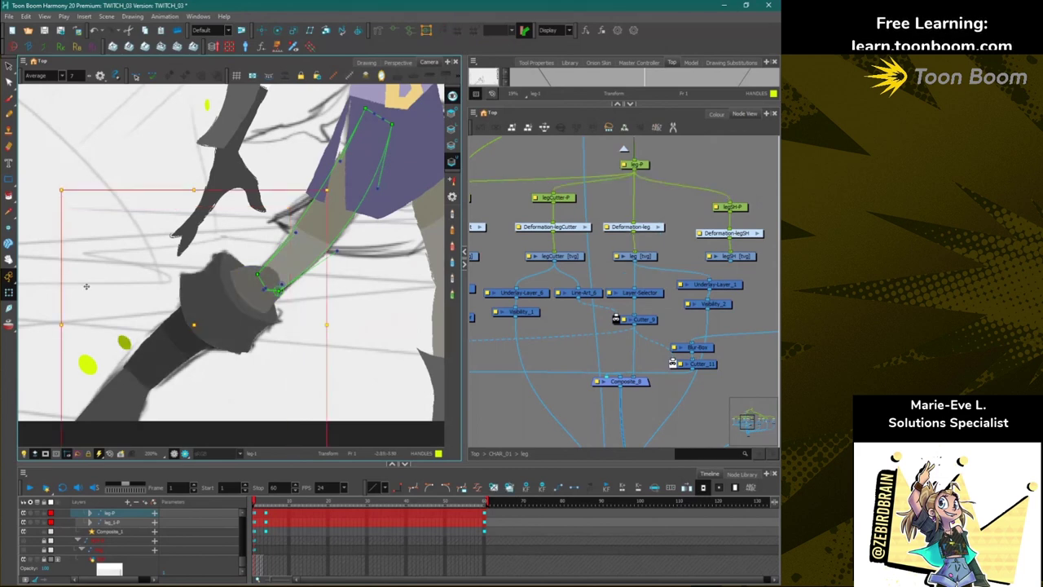
drag(61, 190, 101, 136)
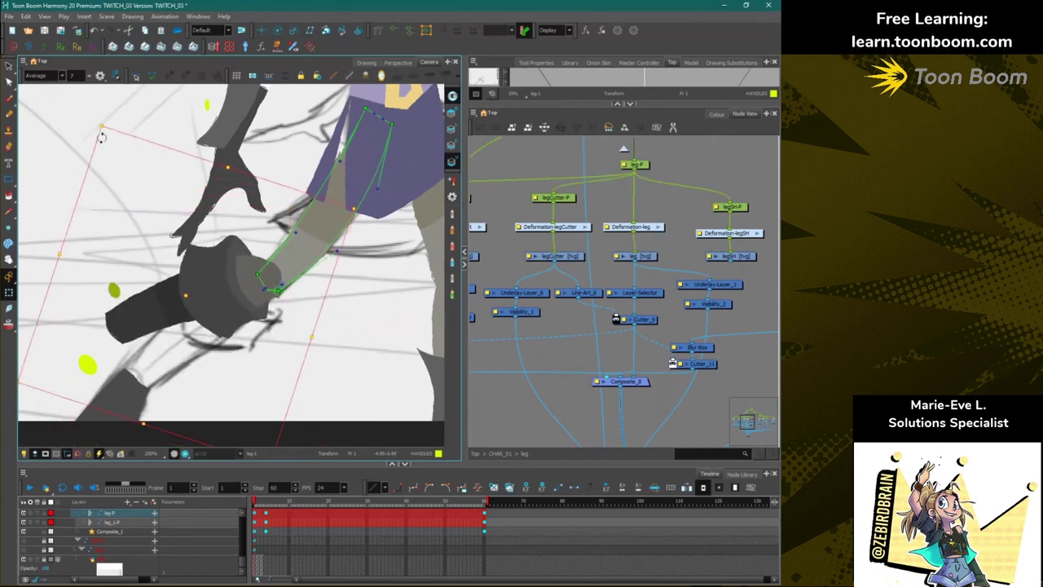
key(ctrl+z)
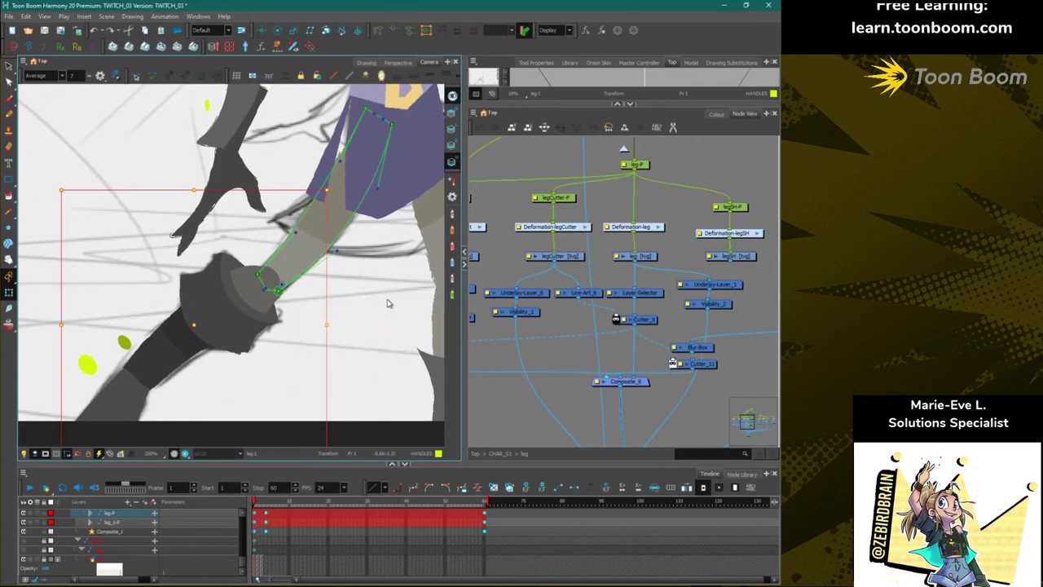
Unlock the REF-P peg, bring the reference sketch in front of the character and lower its opacity until the leg shows through.
scroll(388, 304, down, 3)
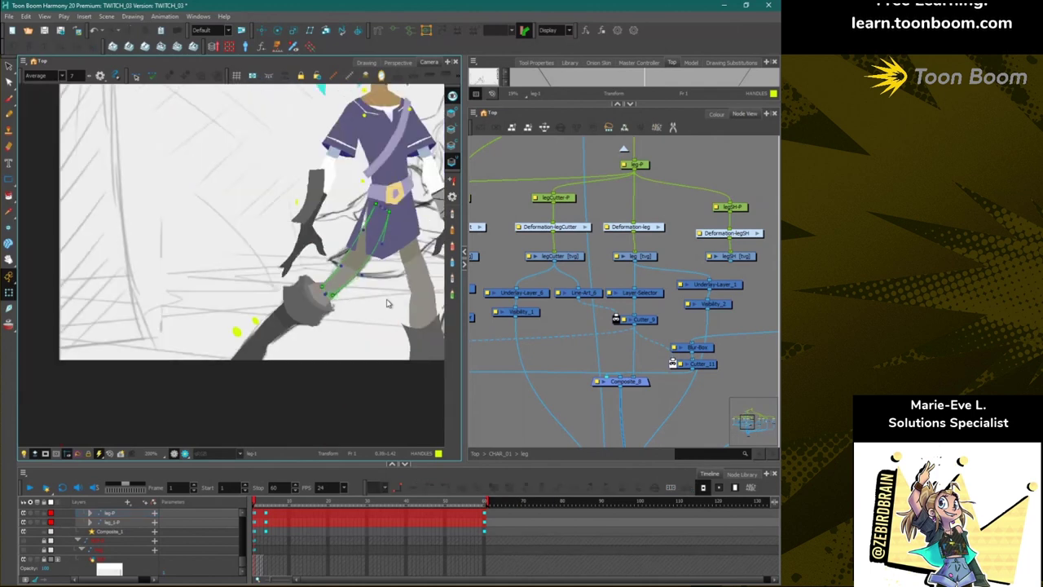
scroll(388, 303, up, 5)
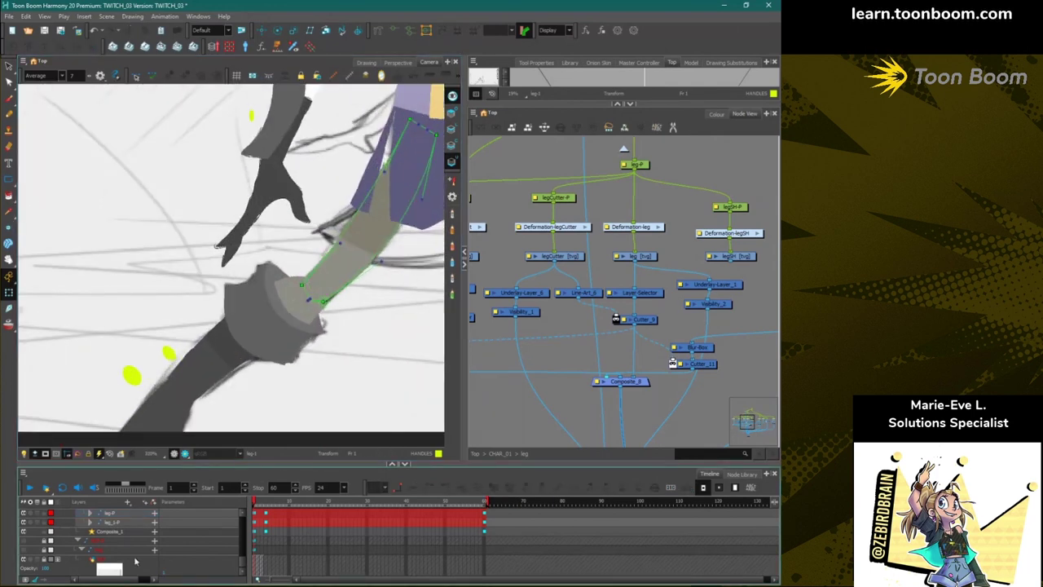
click(474, 454)
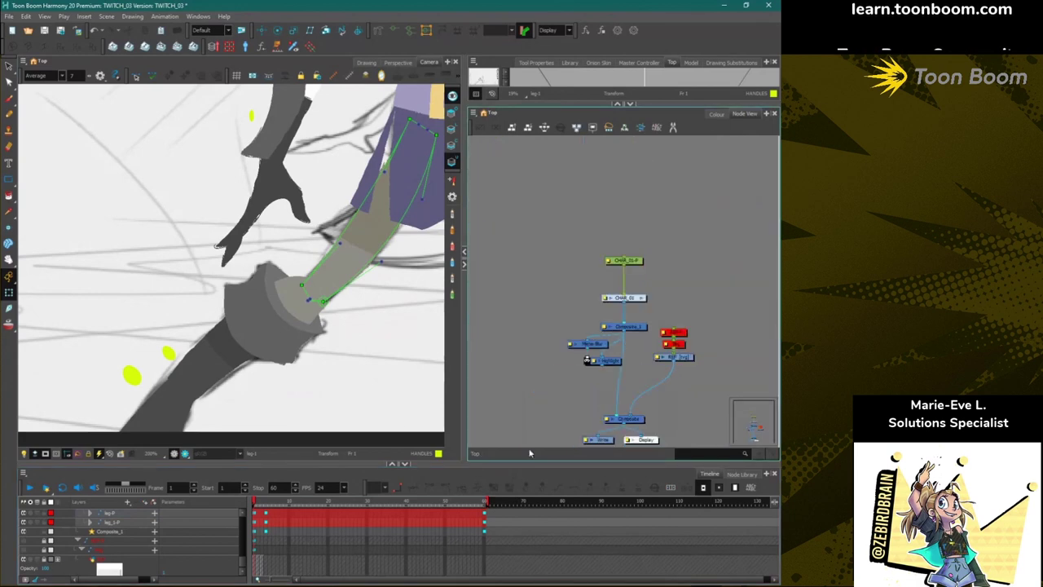
click(676, 339)
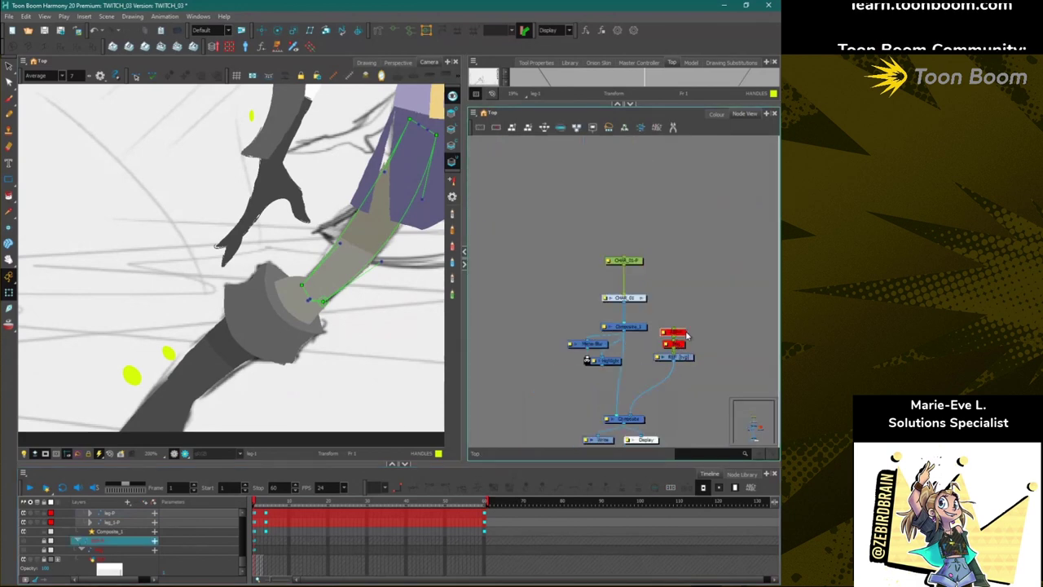
key(a)
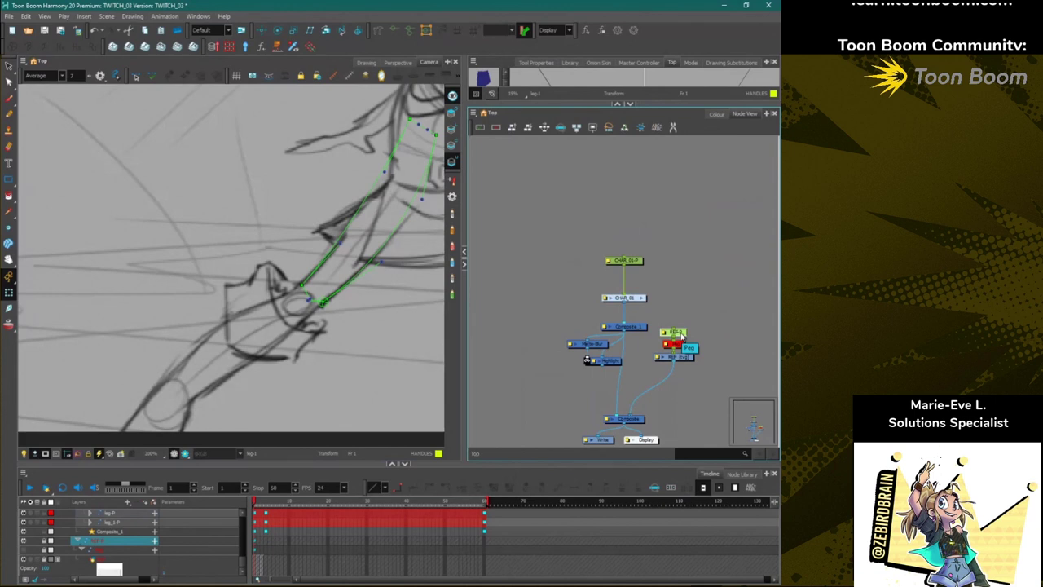
click(69, 542)
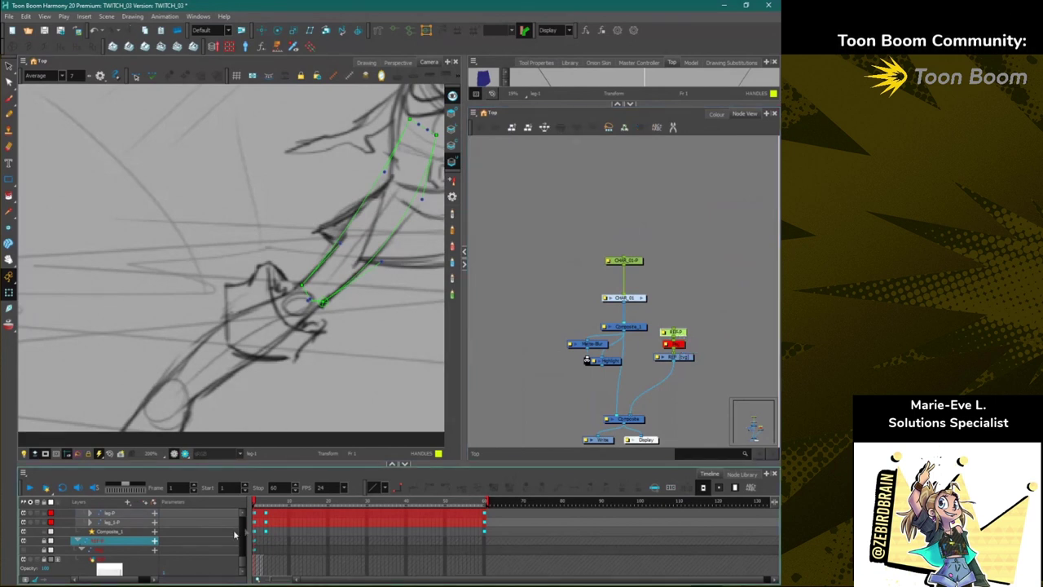
scroll(243, 563, down, 1)
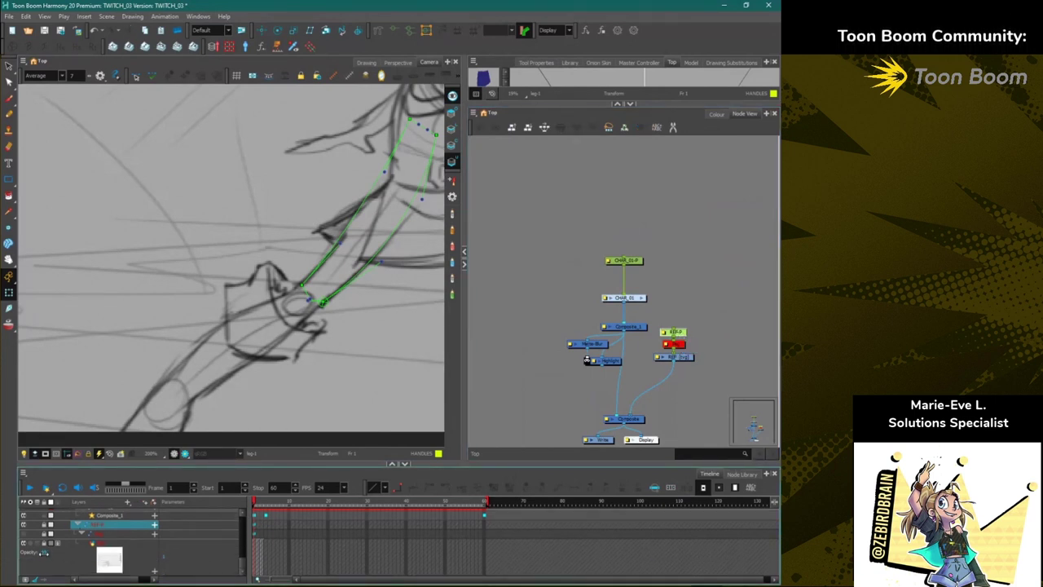
drag(13, 556, 12, 558)
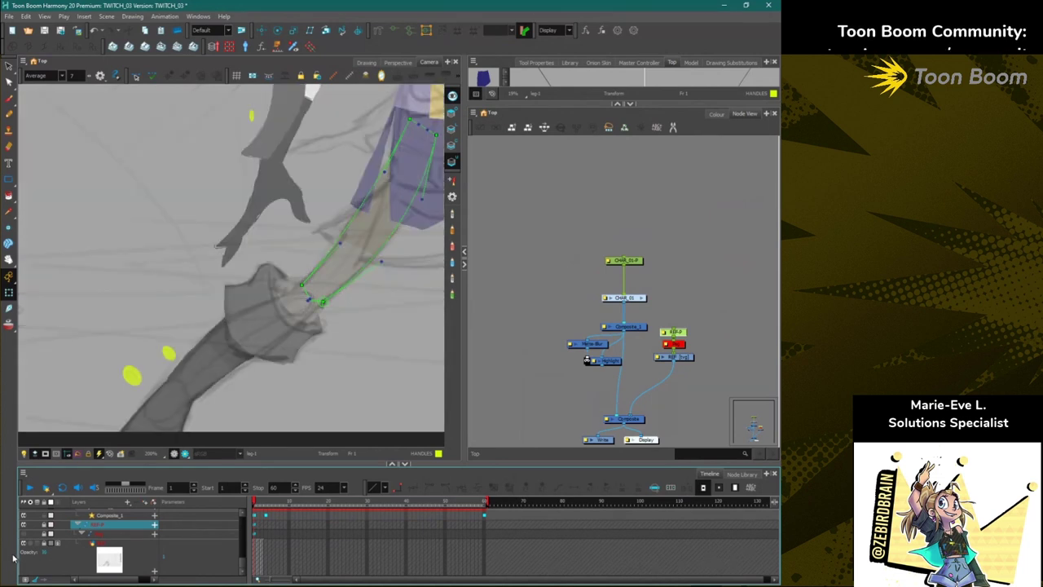
Adjust the lower leg's deformation points around the knee to follow the reference sketch, widening the joint's underside.
click(518, 388)
click(286, 298)
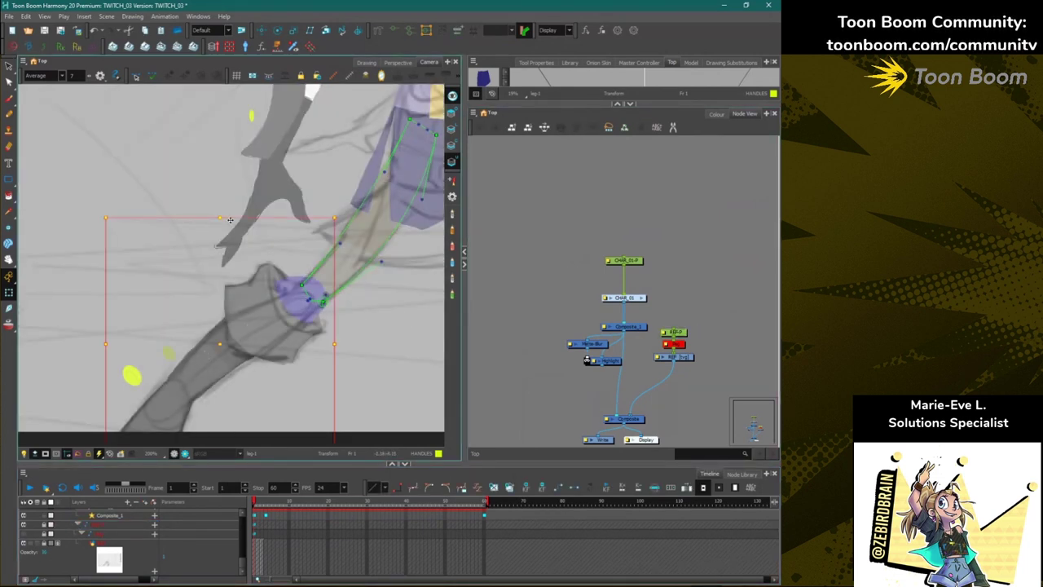
click(301, 287)
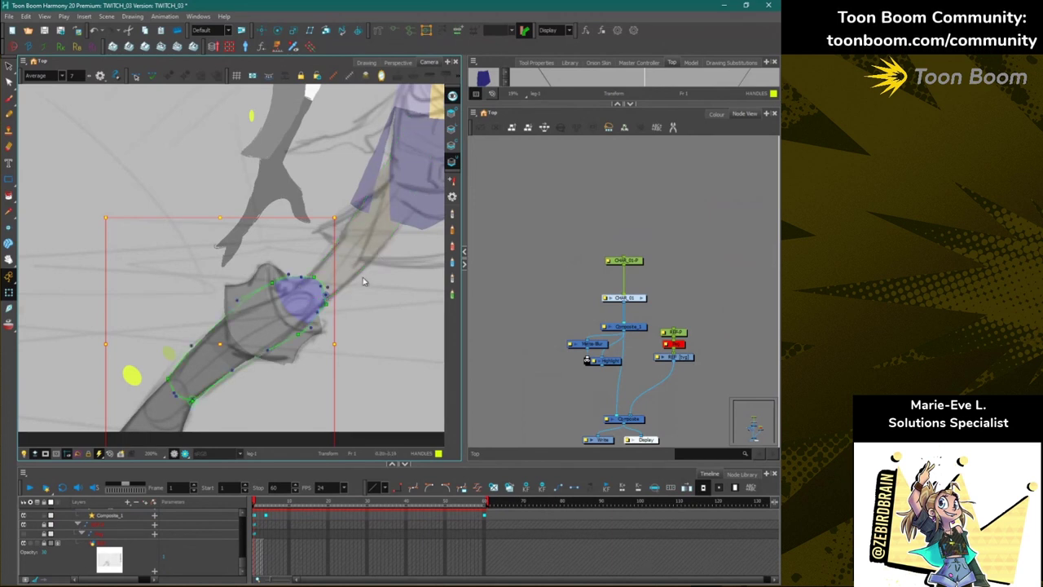
click(315, 277)
click(442, 31)
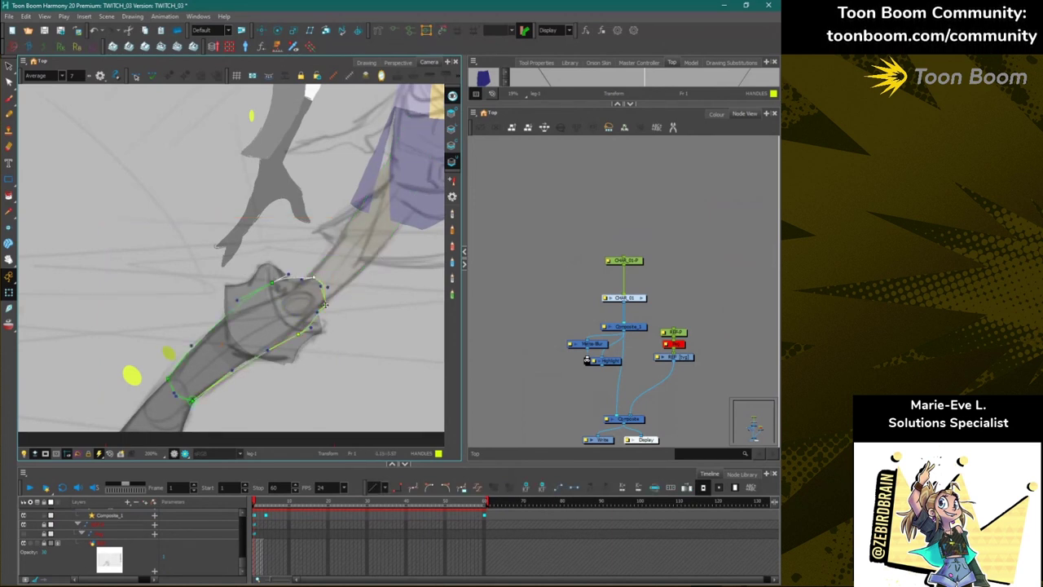
click(325, 305)
click(442, 30)
click(273, 283)
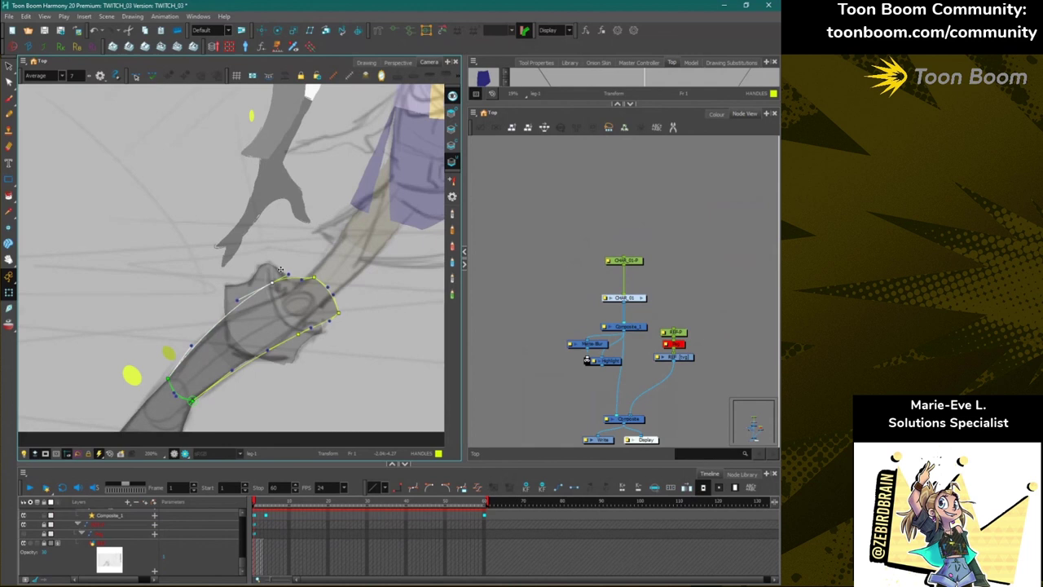
click(442, 30)
click(298, 333)
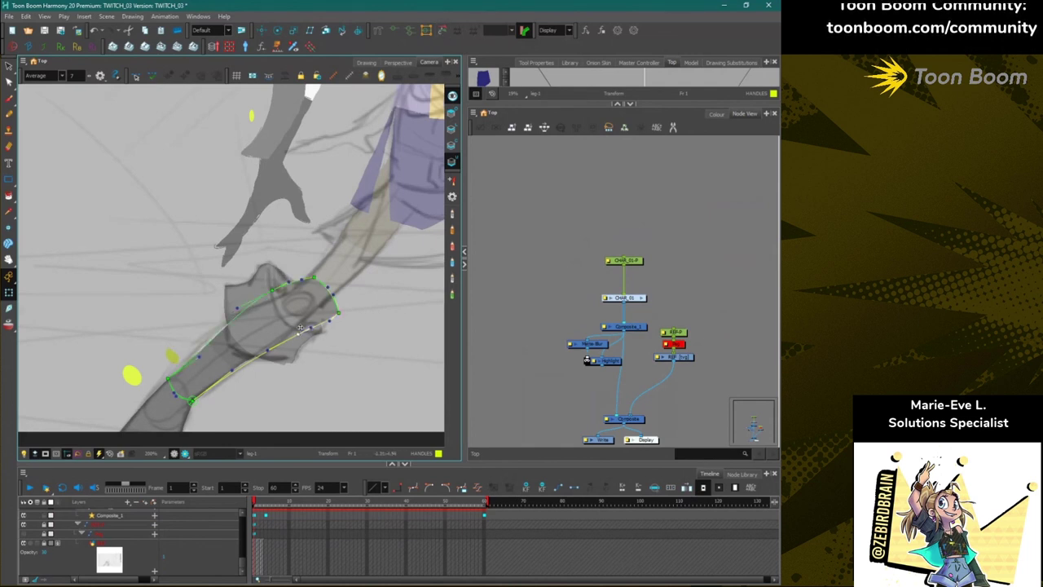
click(442, 31)
Select the lower leg's parent and shift the lower leg with its boot slightly away from the thigh.
key(b)
key(b)
key(b)
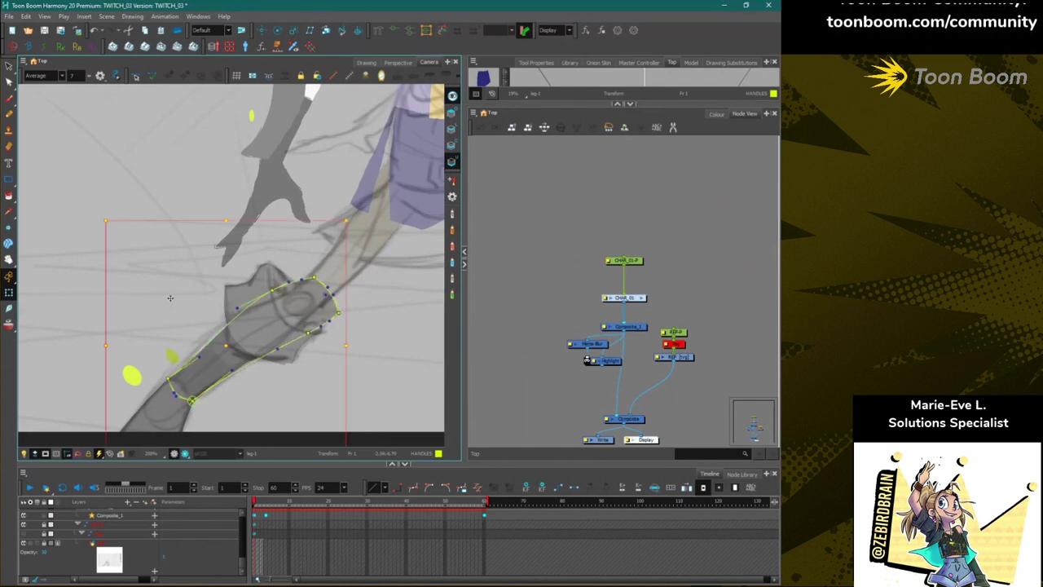
drag(265, 333, 245, 335)
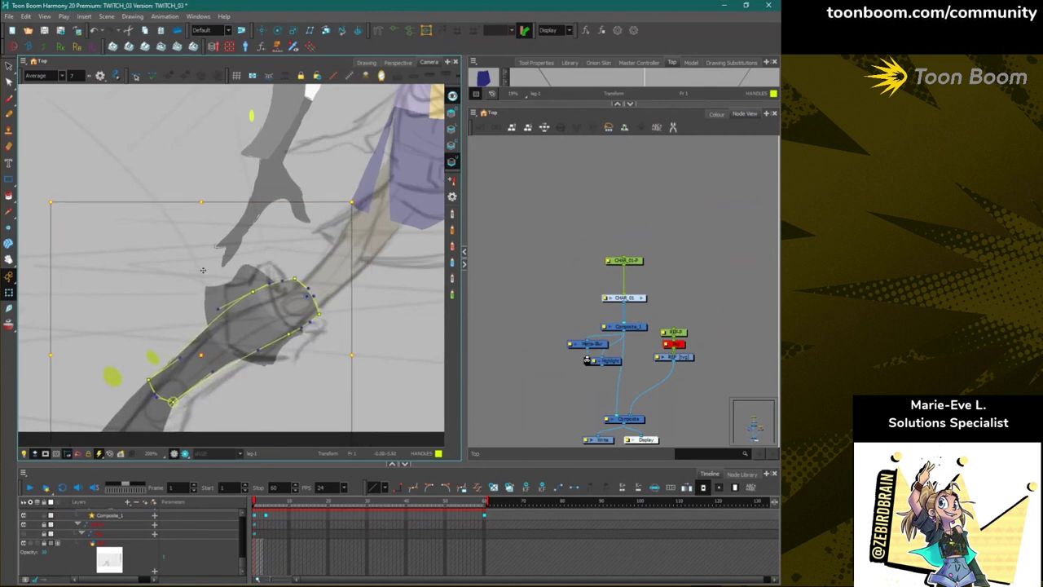
Move the boot cuff closer to the knee in the reference sketch and rotate the lower leg slightly to follow it.
key(b)
key(b)
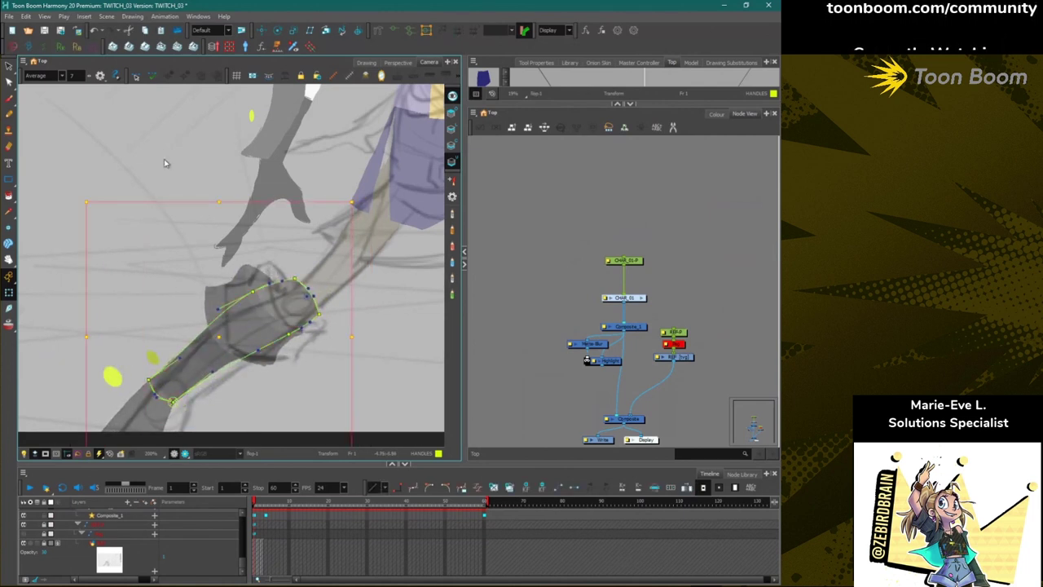
click(165, 163)
drag(259, 309, 279, 308)
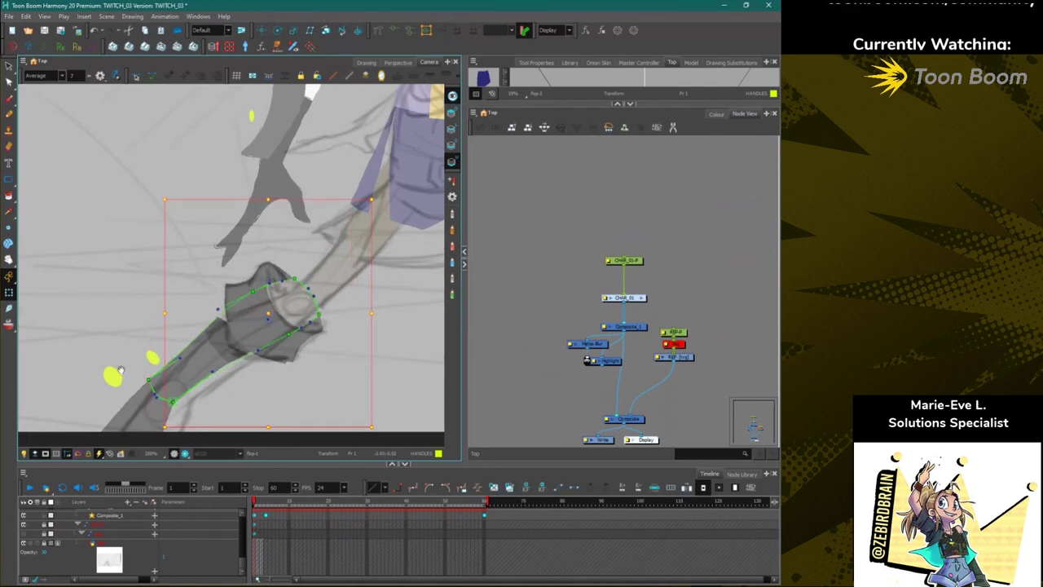
drag(121, 370, 142, 310)
key(b)
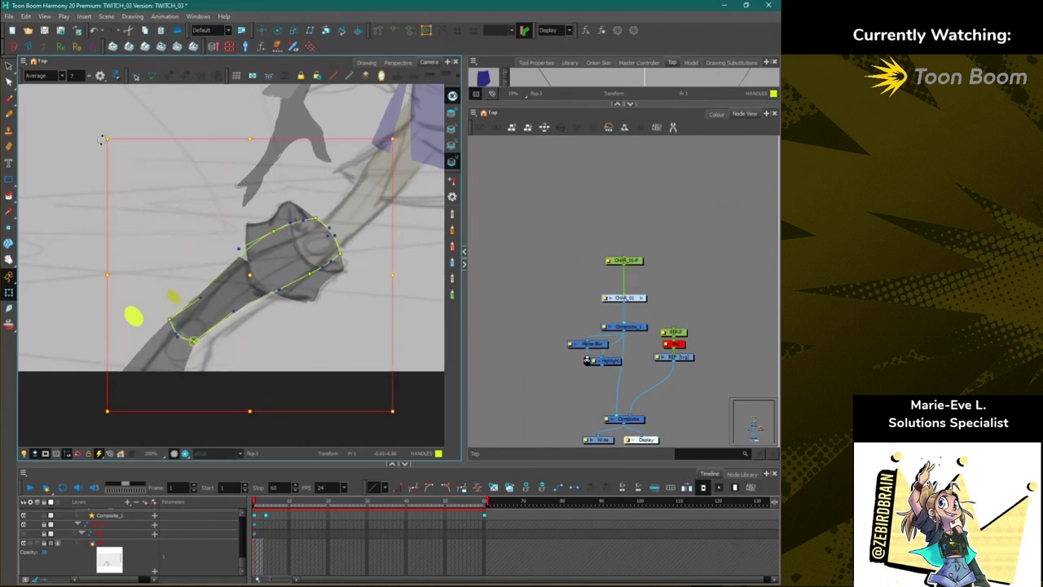
mouse_move(102, 138)
mouse_down()
mouse_move(79, 133)
mouse_move(64, 153)
mouse_up()
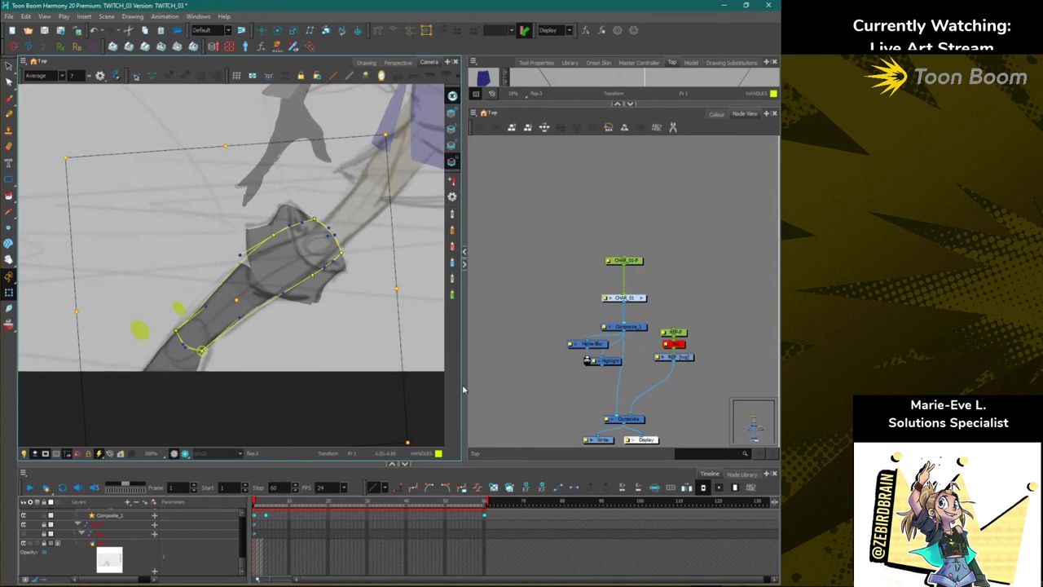
Find the legCutter drawing inside the leg group, then shift and rotate it slightly to fit the sketched boot opening.
click(564, 357)
click(281, 224)
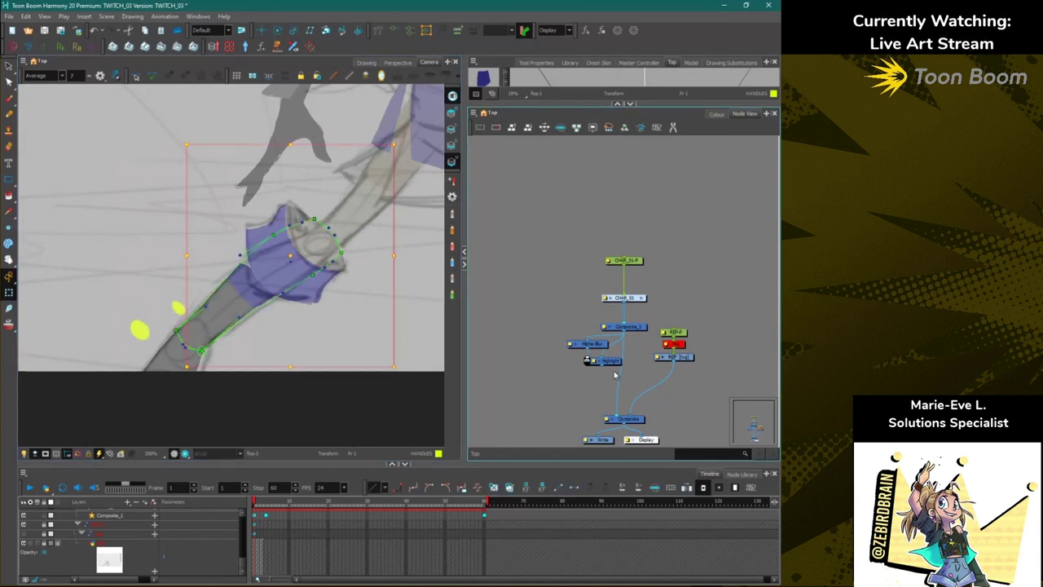
key(o)
drag(535, 281, 667, 250)
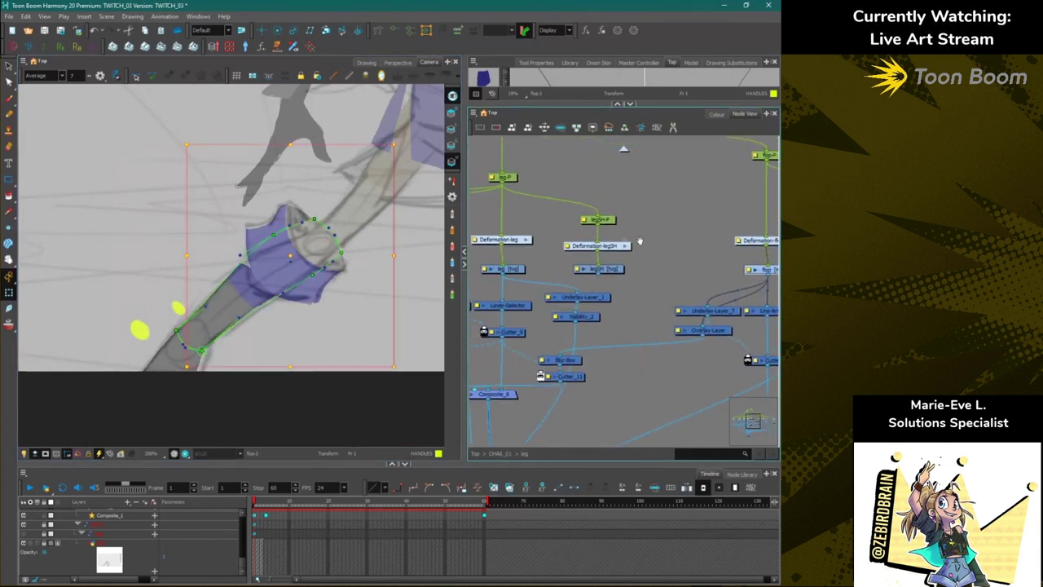
drag(554, 259, 719, 250)
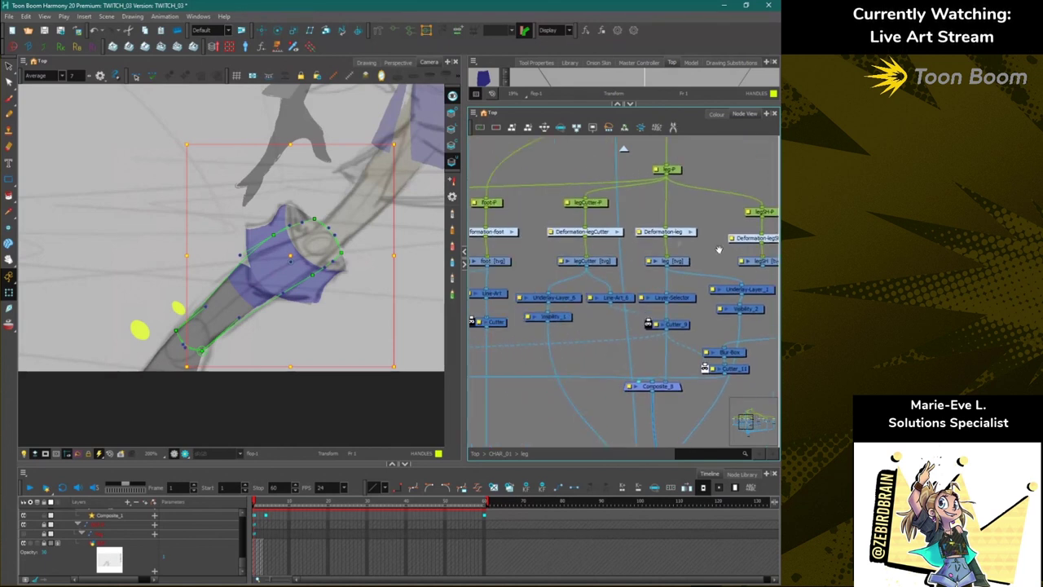
click(601, 262)
drag(282, 263, 296, 258)
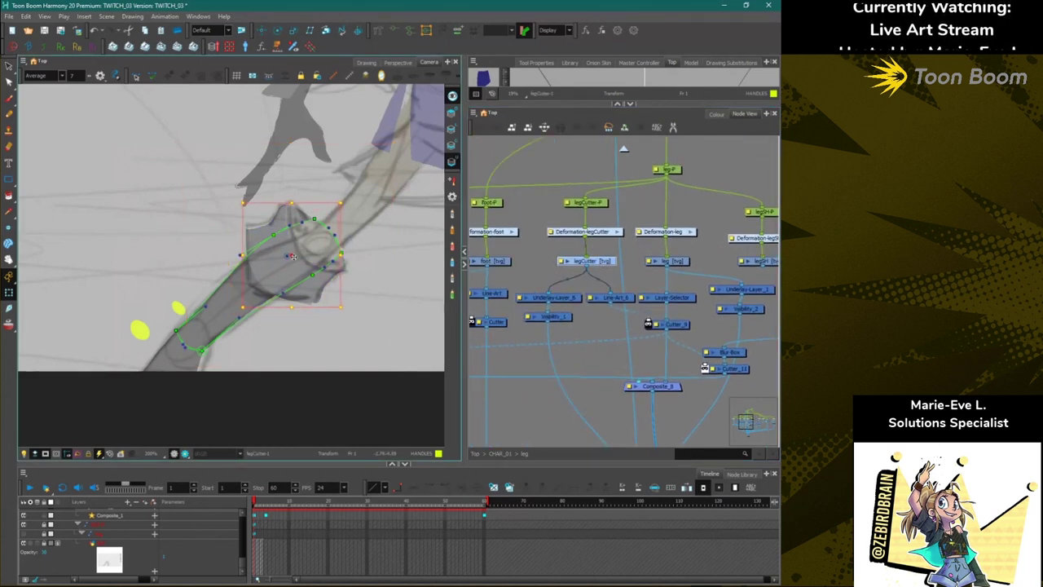
drag(238, 212, 243, 200)
drag(286, 260, 293, 258)
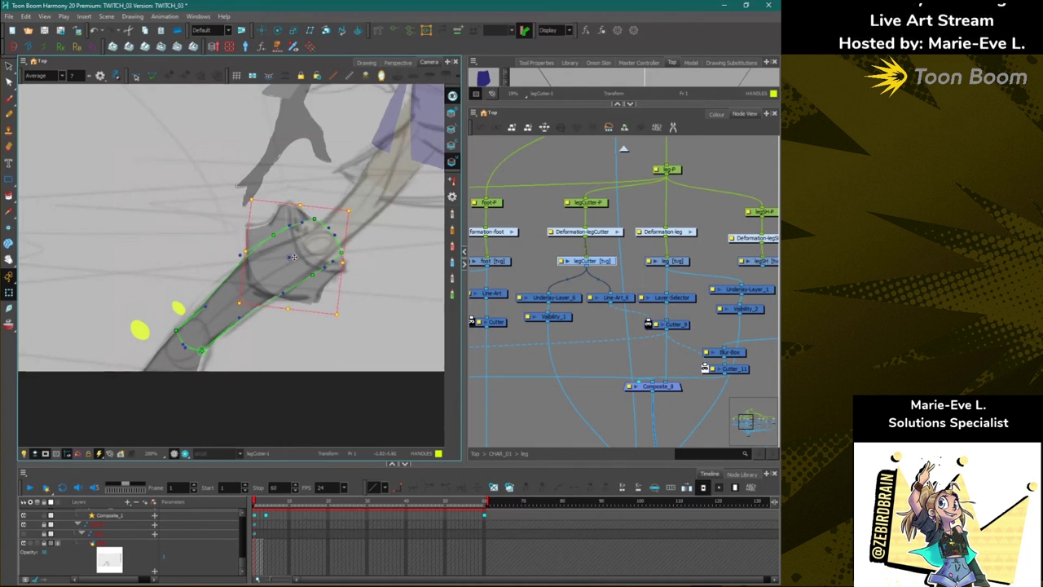
Adjust the lower leg's deformation points and curve handles along both edges below the knee, and hide the reference sketch.
click(219, 201)
drag(315, 220, 233, 266)
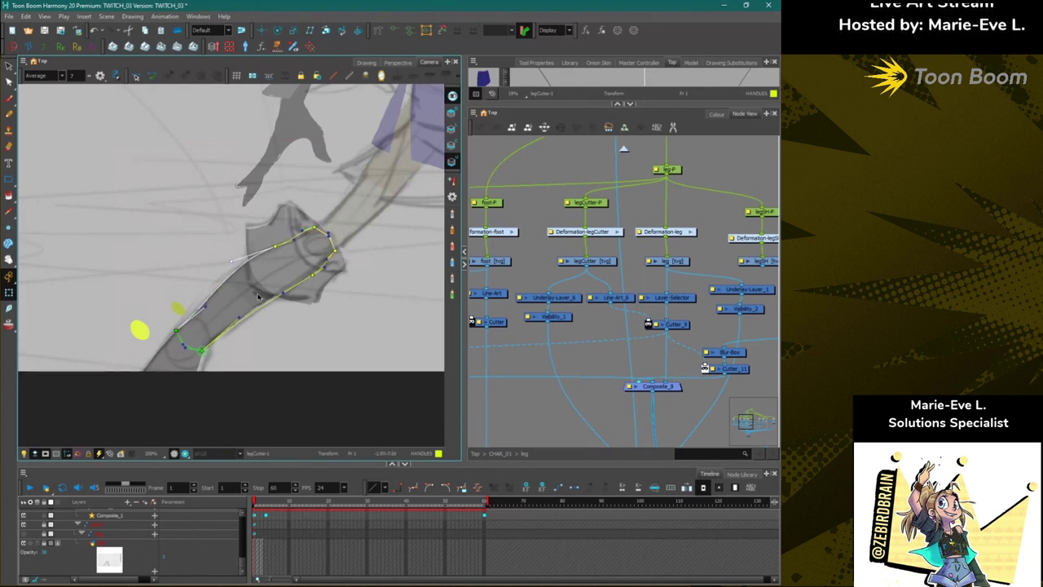
drag(320, 272, 242, 322)
scroll(619, 373, down, 3)
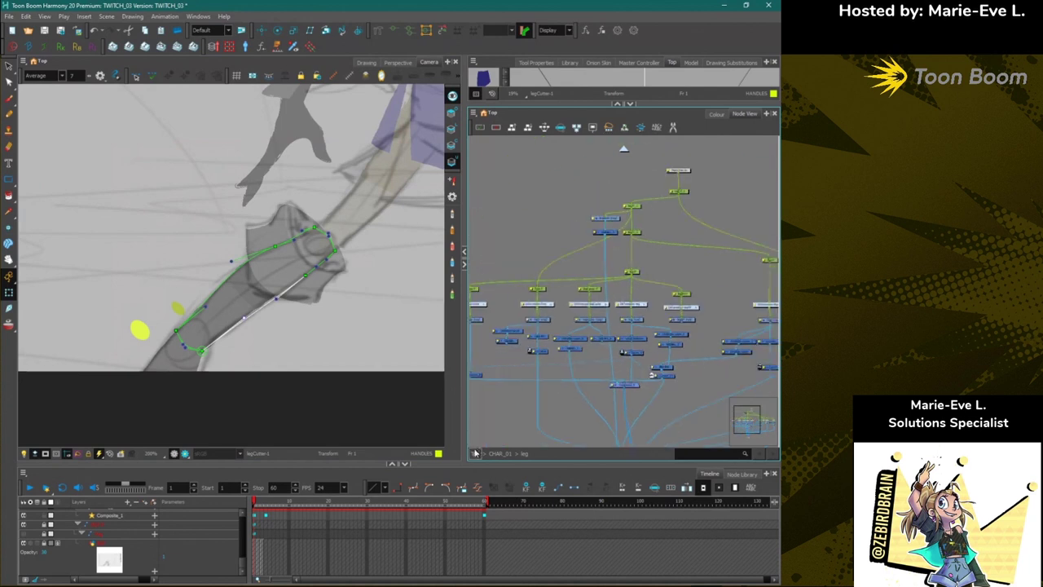
click(25, 544)
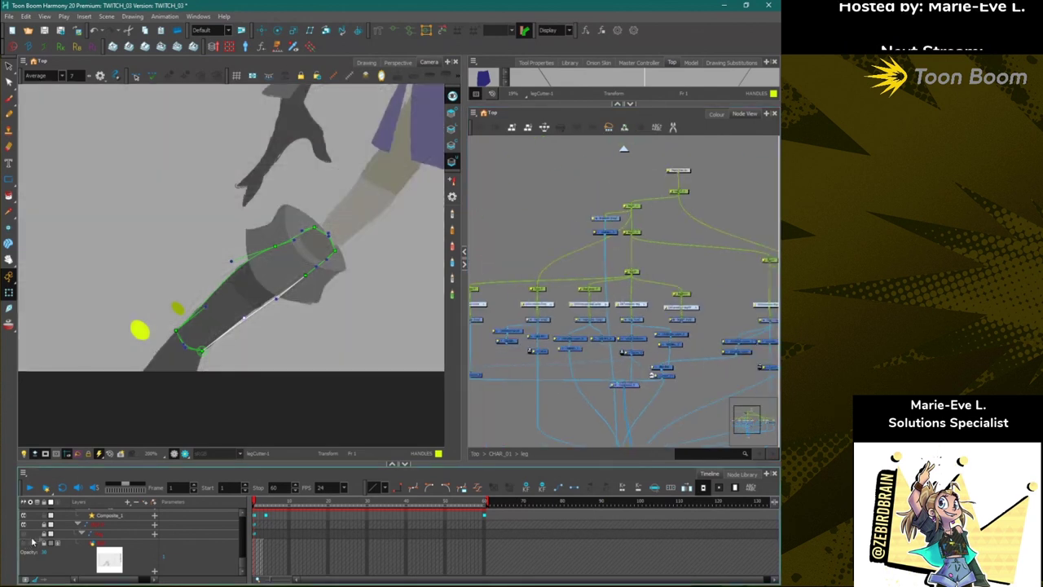
click(311, 283)
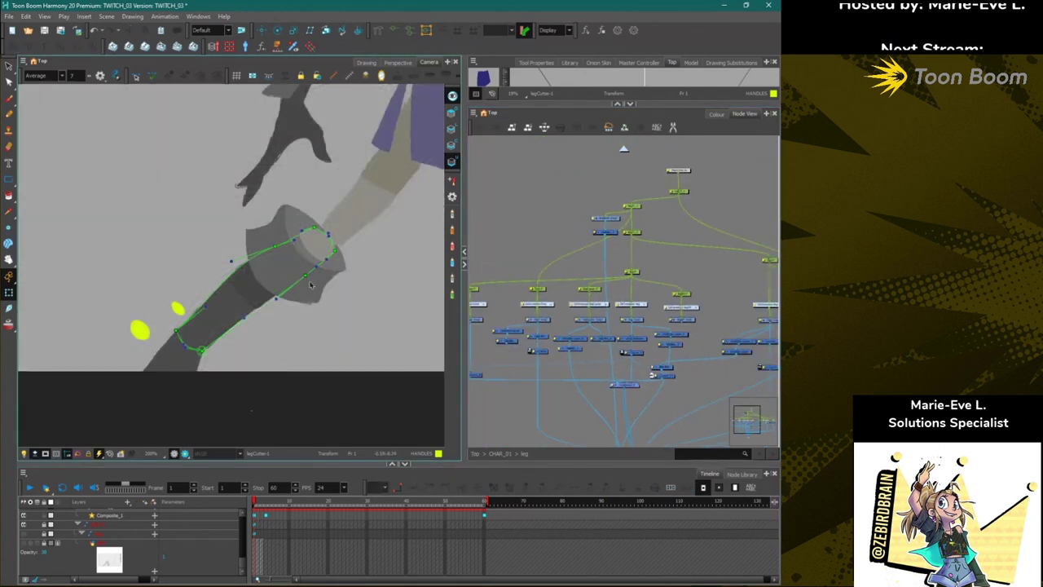
Show the thigh's deformation controls and reshape the curve of its lower end inside the boot opening.
click(318, 230)
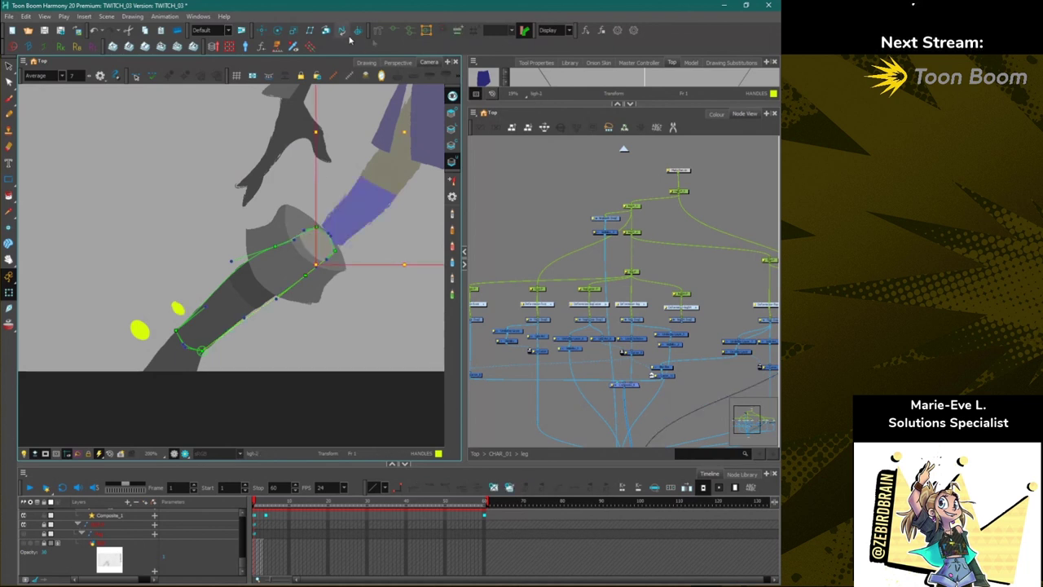
click(348, 34)
drag(326, 228, 327, 256)
click(494, 288)
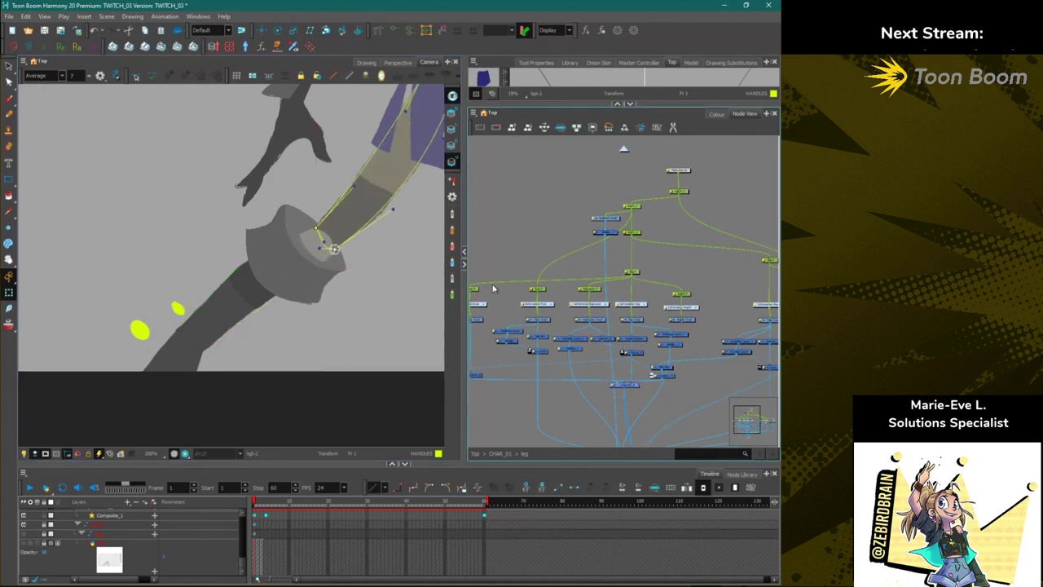
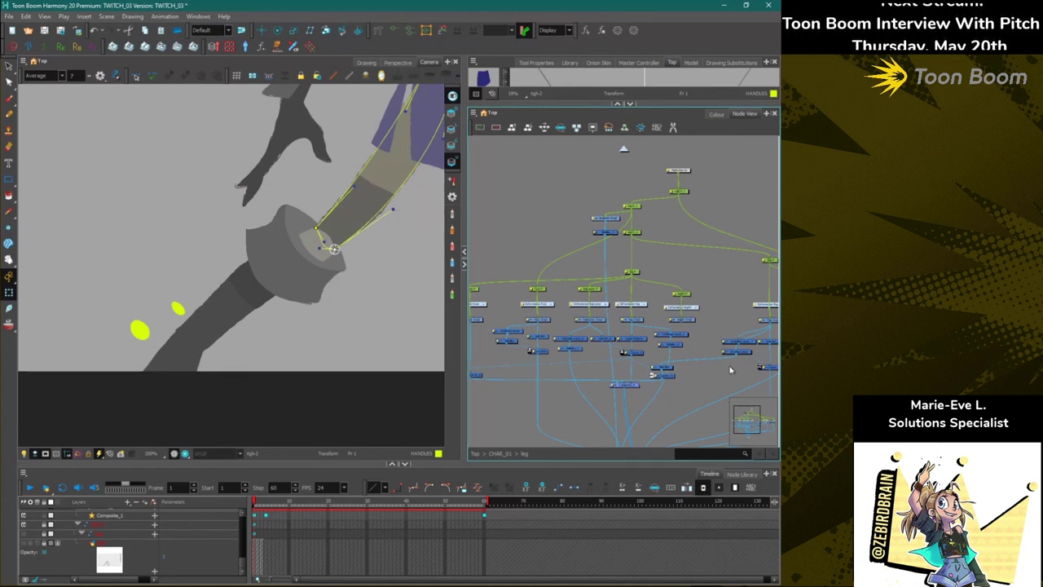
scroll(158, 208, down, 1)
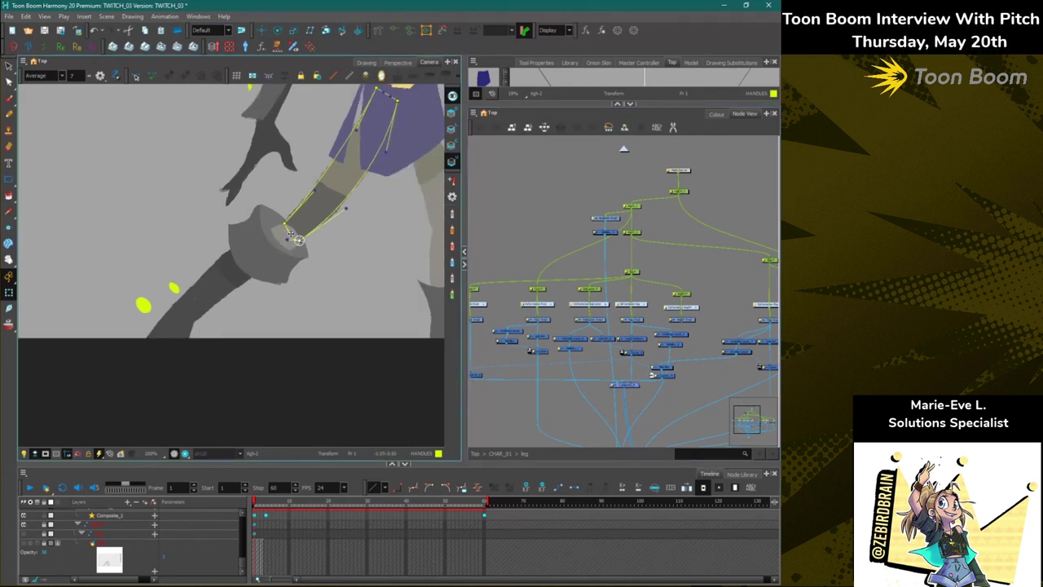
drag(287, 239, 285, 238)
Examine the bent leg's joint up close and in relation to the whole character, with the CHAR_01 group's leg nodes in view.
click(515, 400)
drag(501, 427, 520, 273)
click(499, 454)
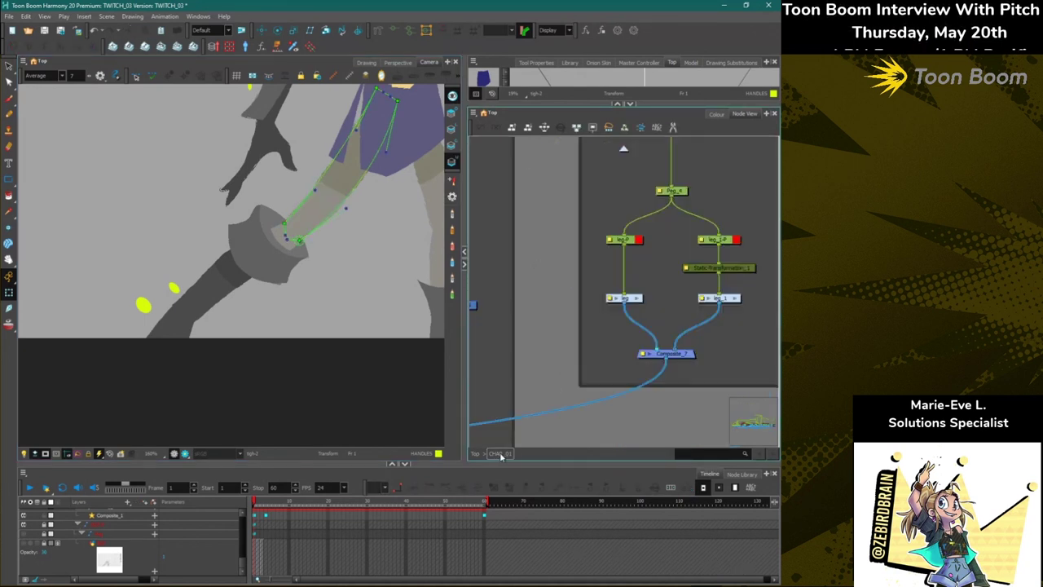
scroll(283, 218, up, 4)
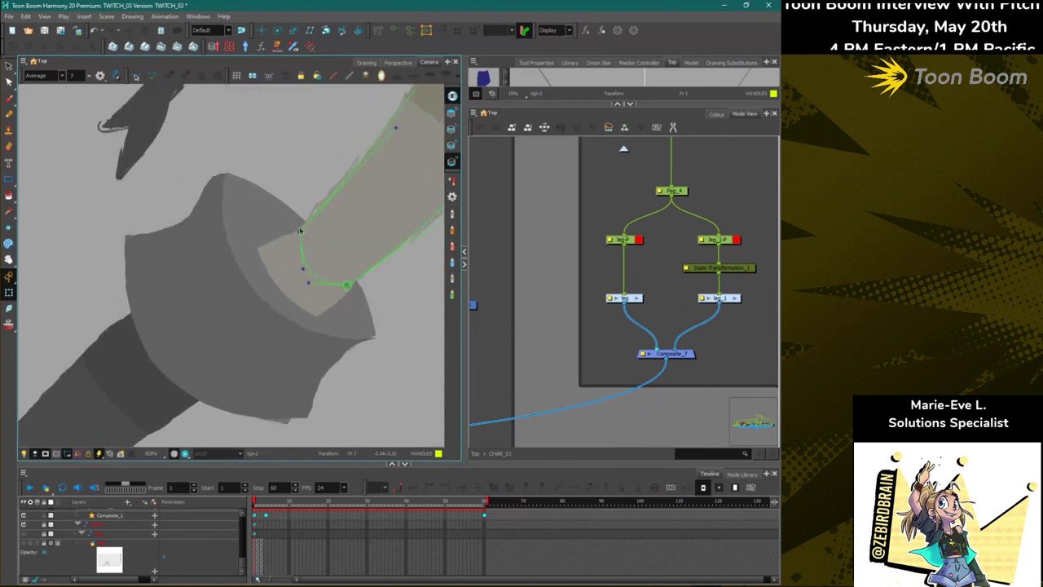
scroll(294, 222, down, 3)
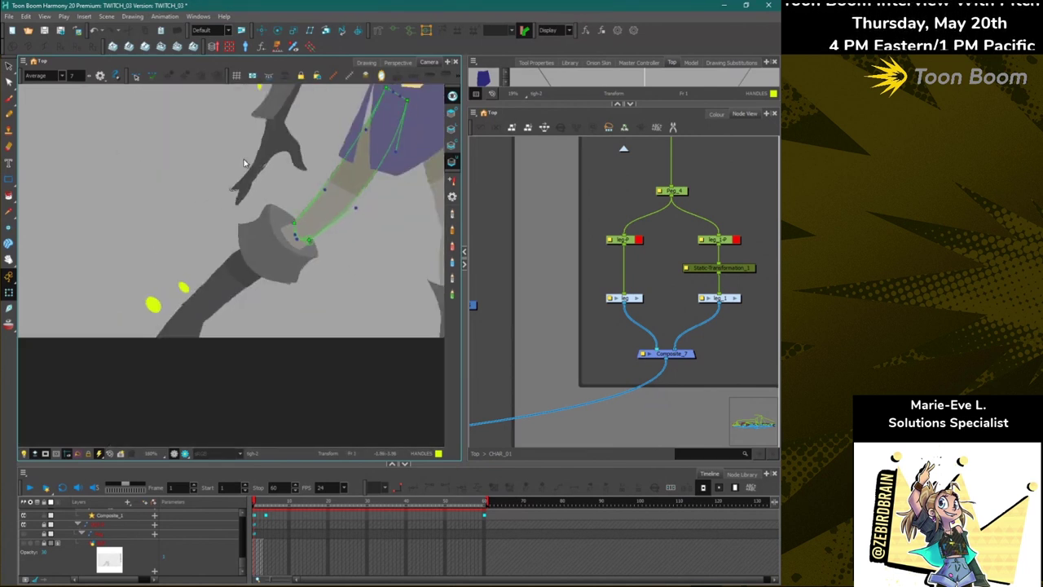
scroll(243, 163, down, 3)
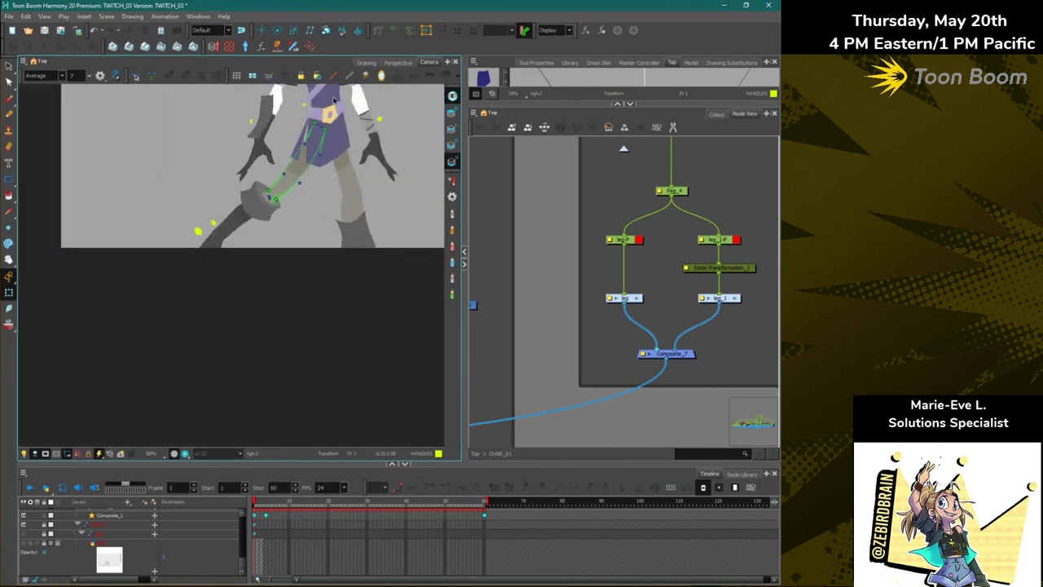
click(349, 76)
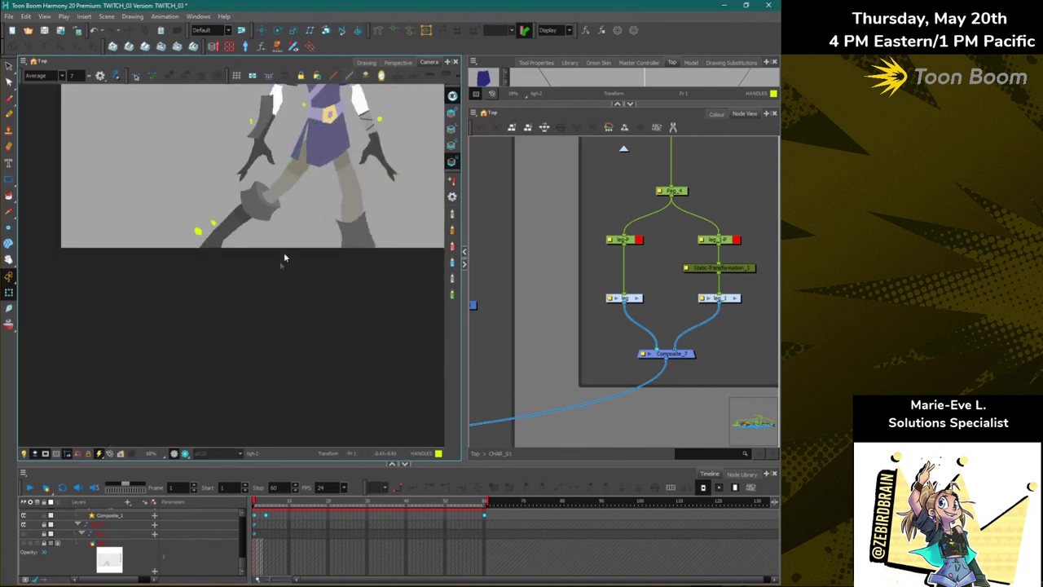
drag(261, 357, 269, 445)
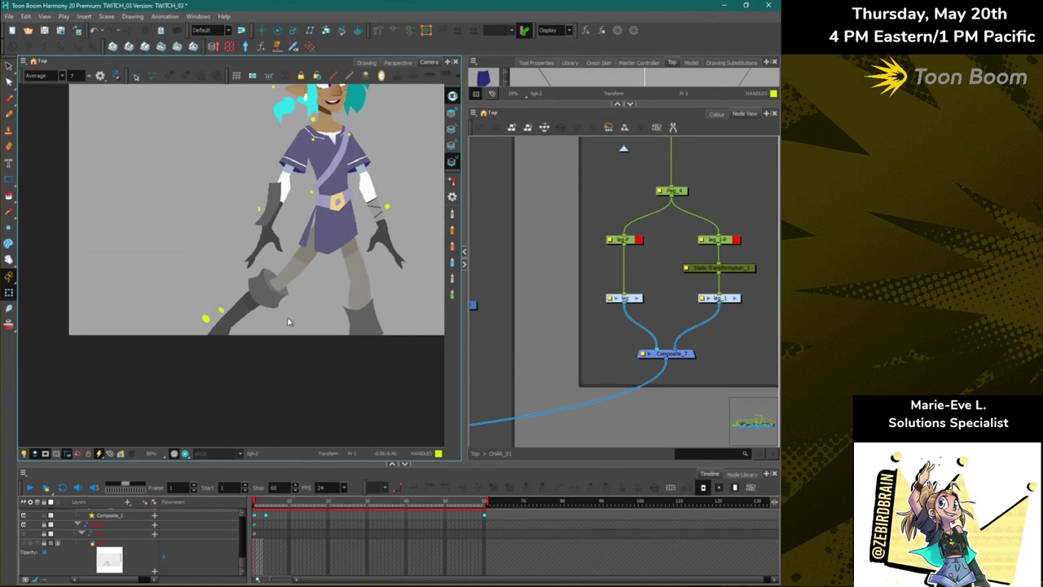
scroll(282, 273, up, 5)
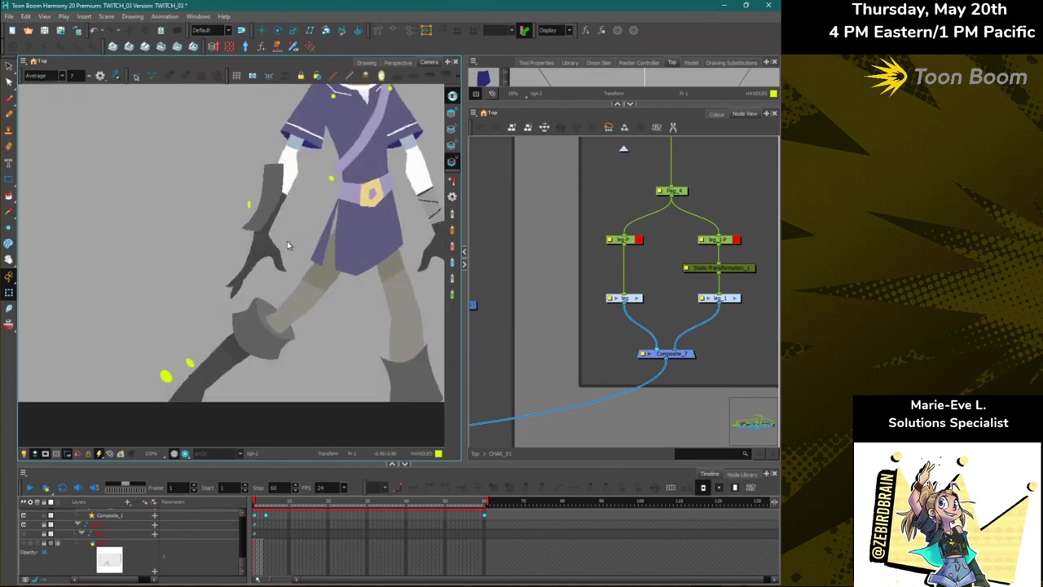
scroll(269, 241, up, 1)
Add a drawing layer with the default name at the Top level and place its node beside the branch feeding the composite.
drag(78, 356, 521, 472)
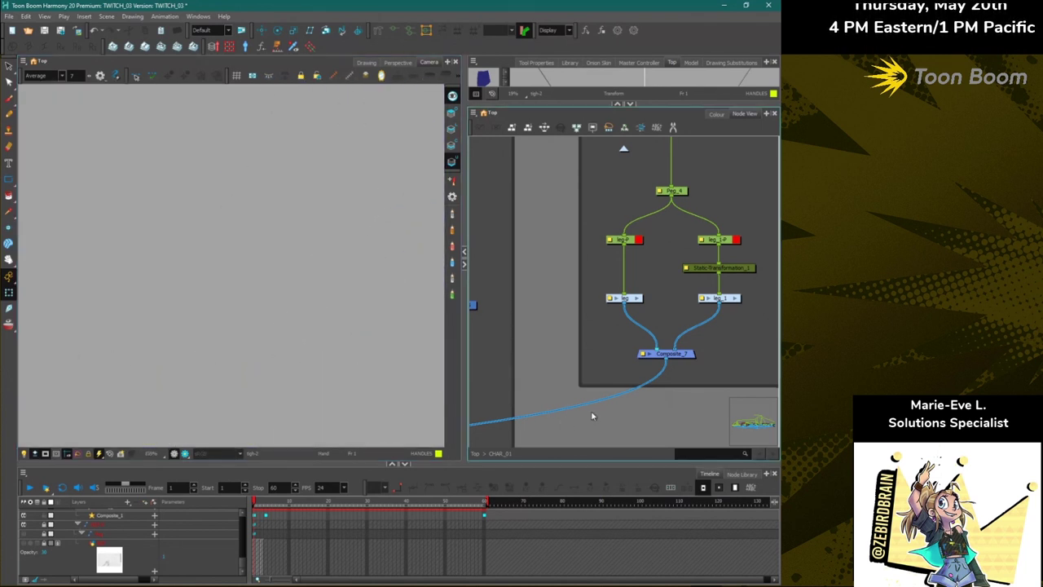
click(480, 454)
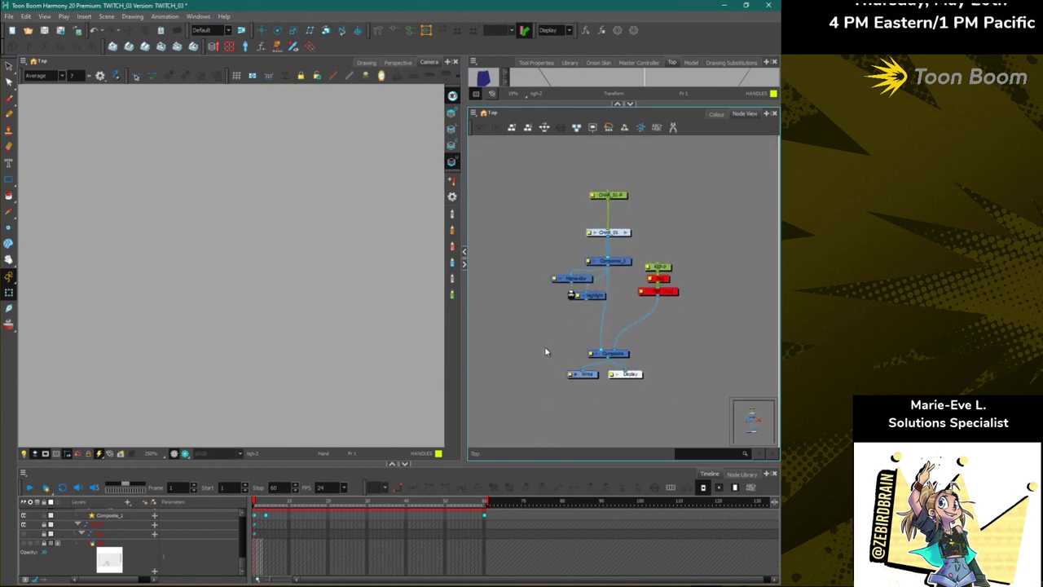
key(ctrl+r)
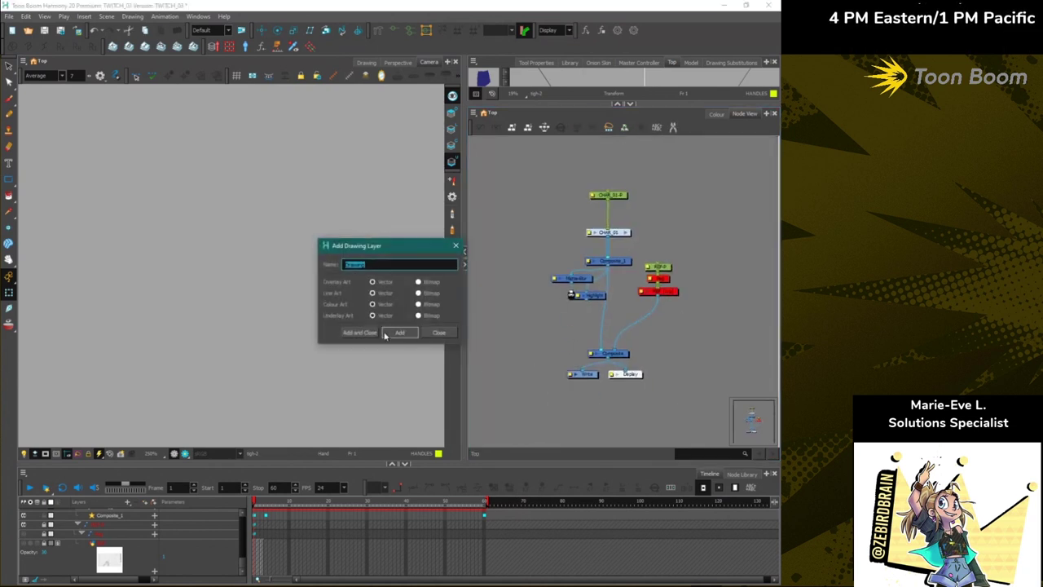
click(398, 333)
click(438, 333)
drag(623, 355, 539, 323)
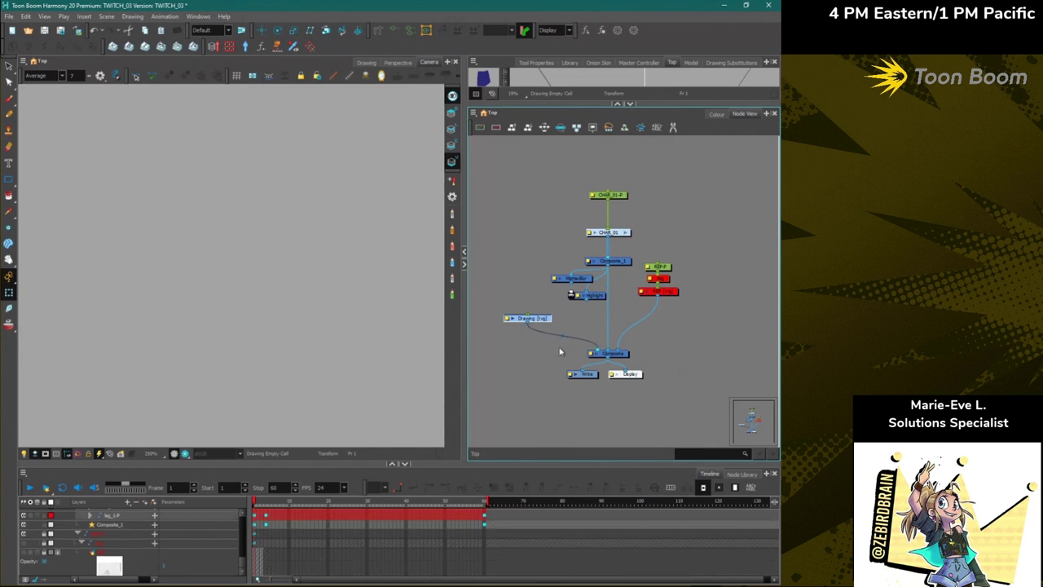
Draw a large filled rectangle on the new drawing layer in an empty area of the camera view.
click(8, 179)
mouse_move(371, 186)
mouse_down()
mouse_move(239, 264)
mouse_move(38, 350)
mouse_move(146, 371)
mouse_up()
click(9, 67)
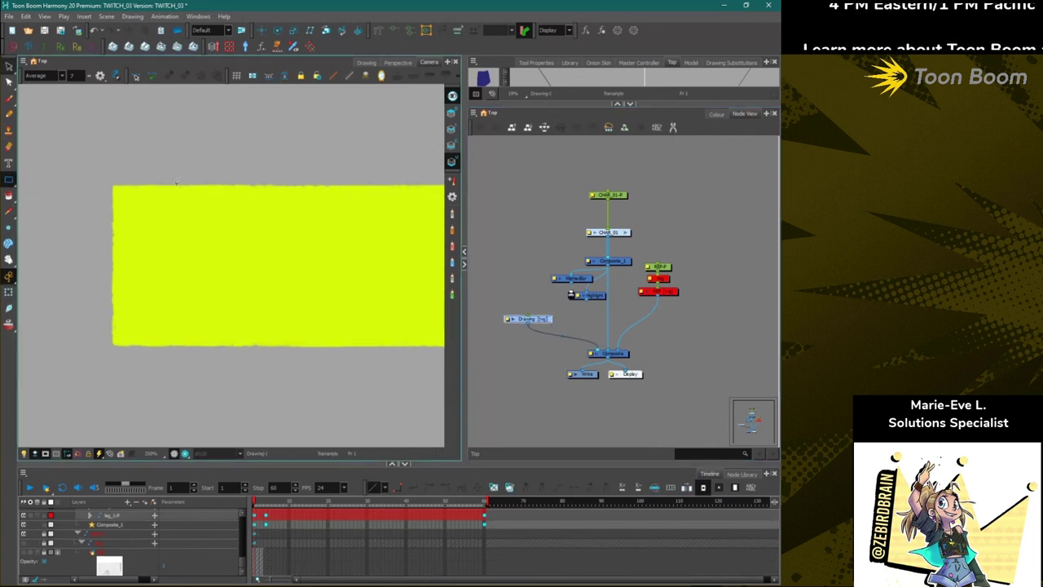
Recolour the rectangle with the LNK_pupil swatch for its fill and LNK_buckle for its outline.
click(716, 113)
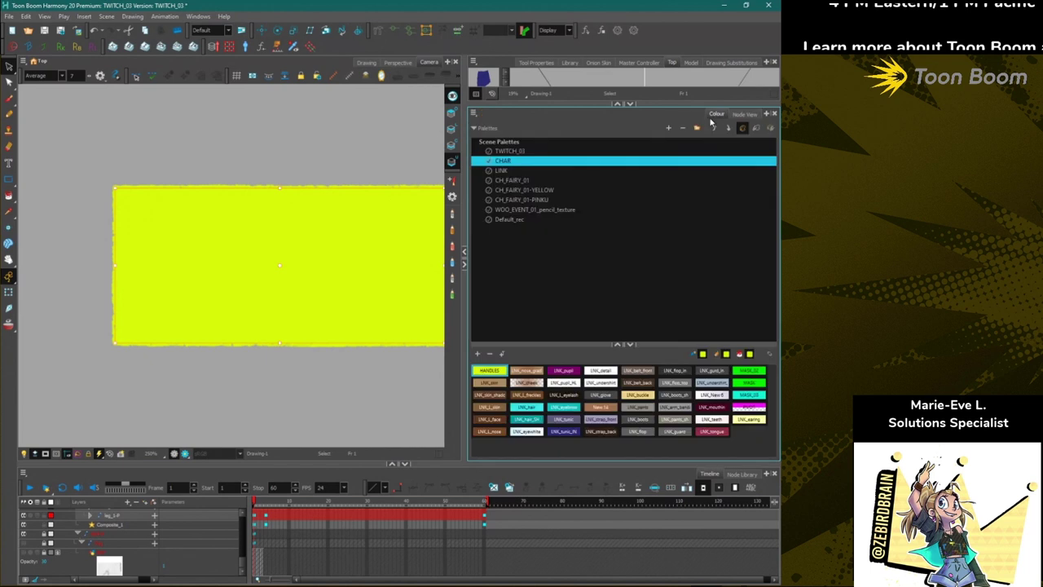
click(563, 373)
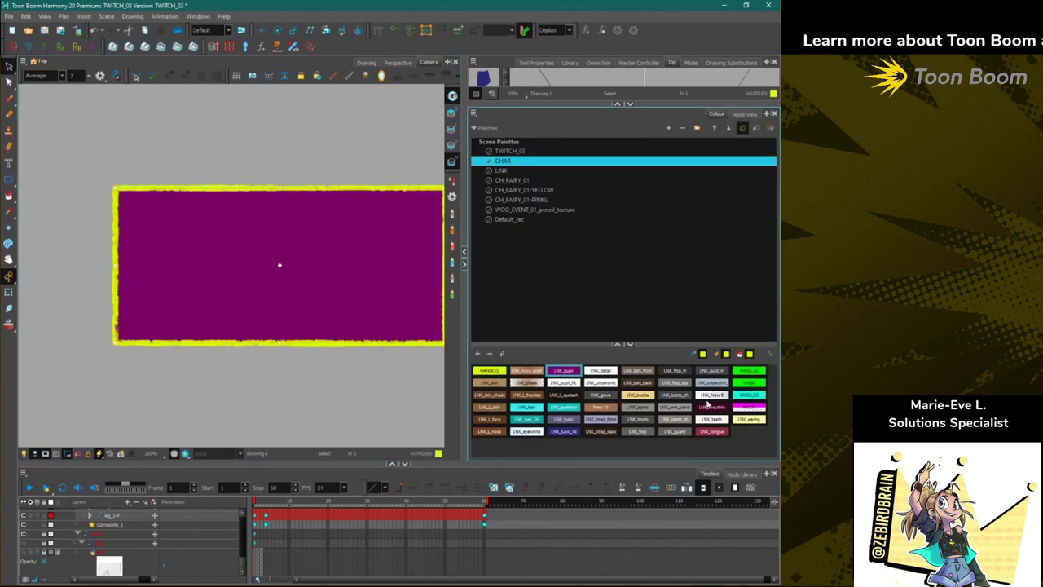
click(743, 396)
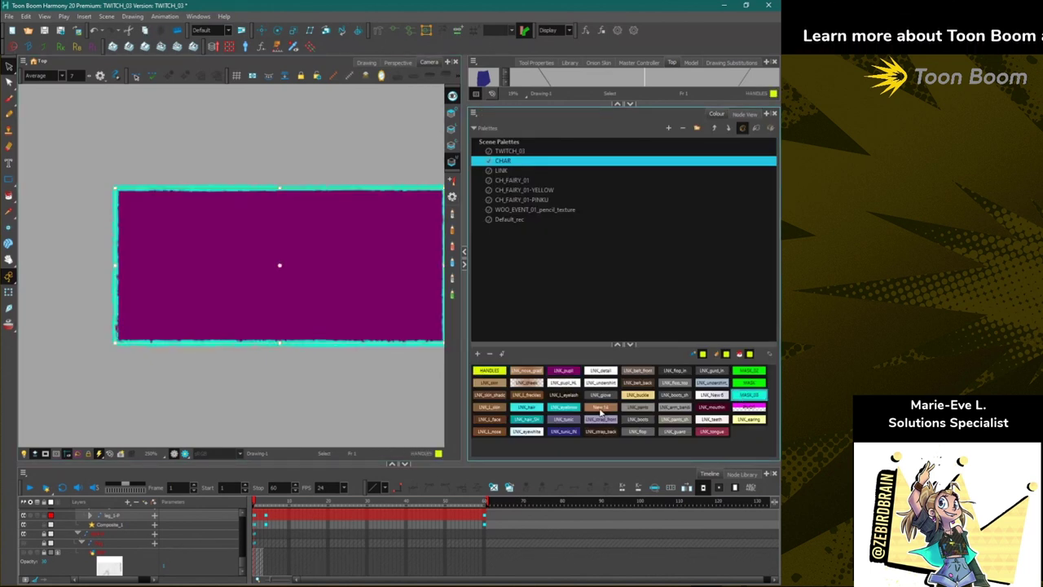
click(601, 409)
click(531, 409)
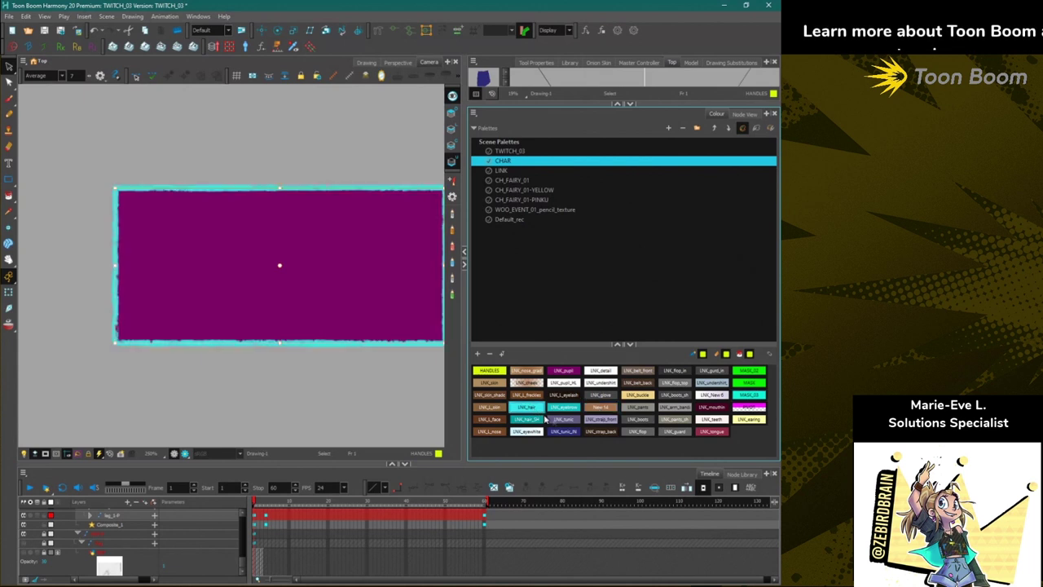
click(562, 420)
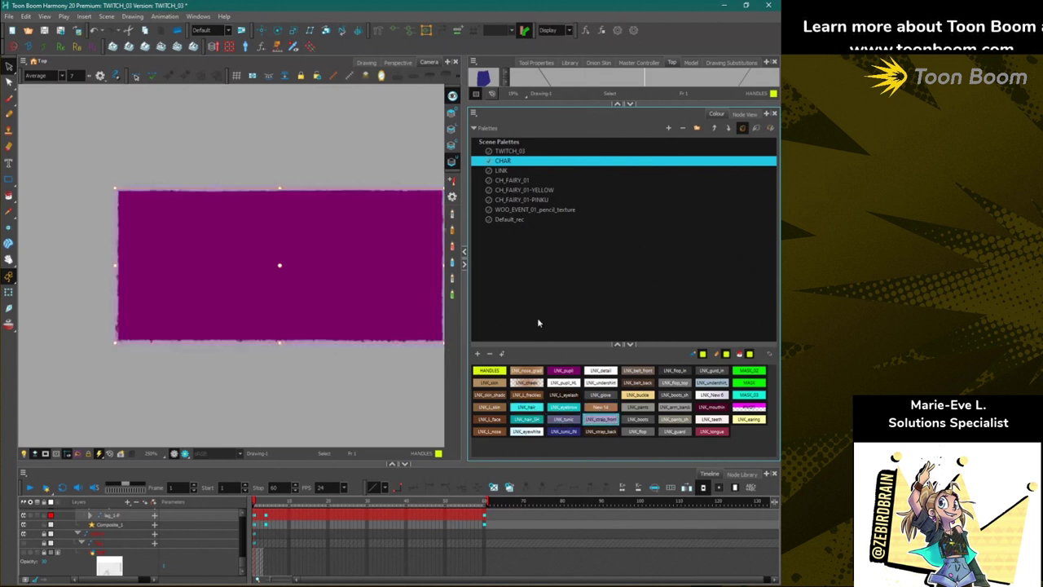
click(637, 395)
click(332, 148)
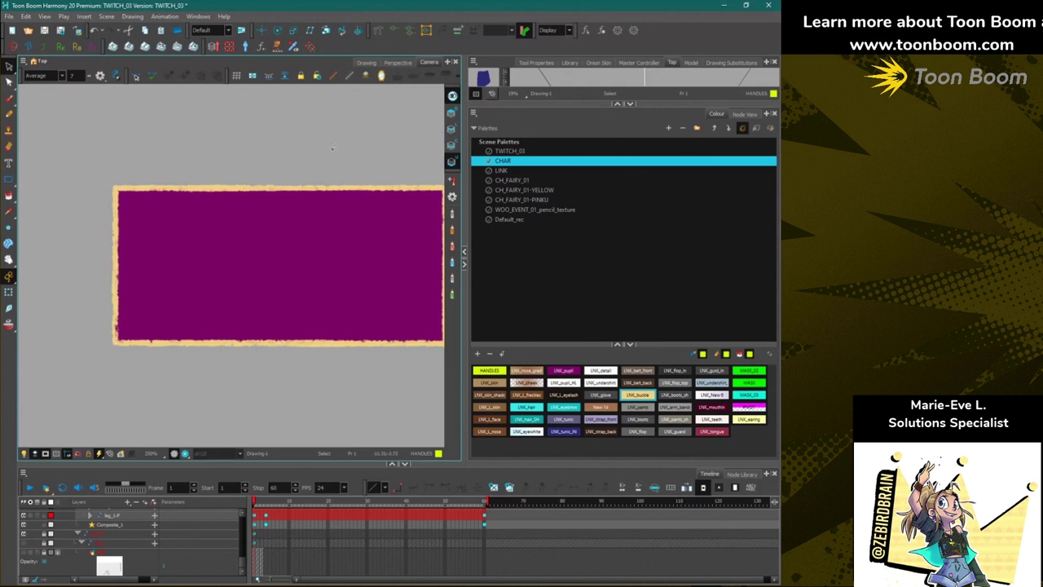
Rig a closed envelope deformer through the rectangle's four corners, with straight segments running along its outline.
scroll(226, 225, down, 4)
scroll(282, 217, up, 4)
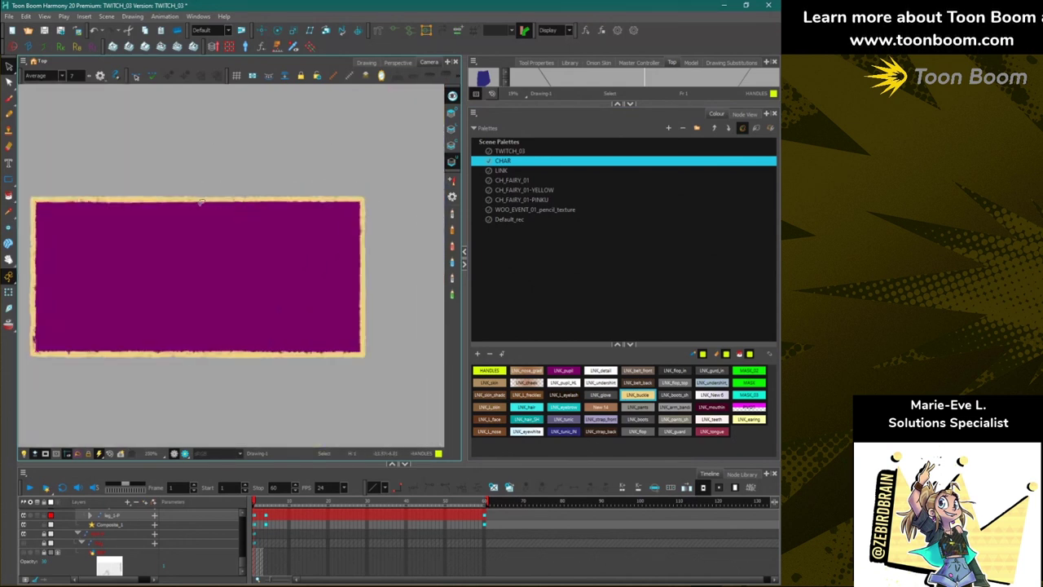
scroll(200, 203, down, 1)
drag(66, 198, 122, 191)
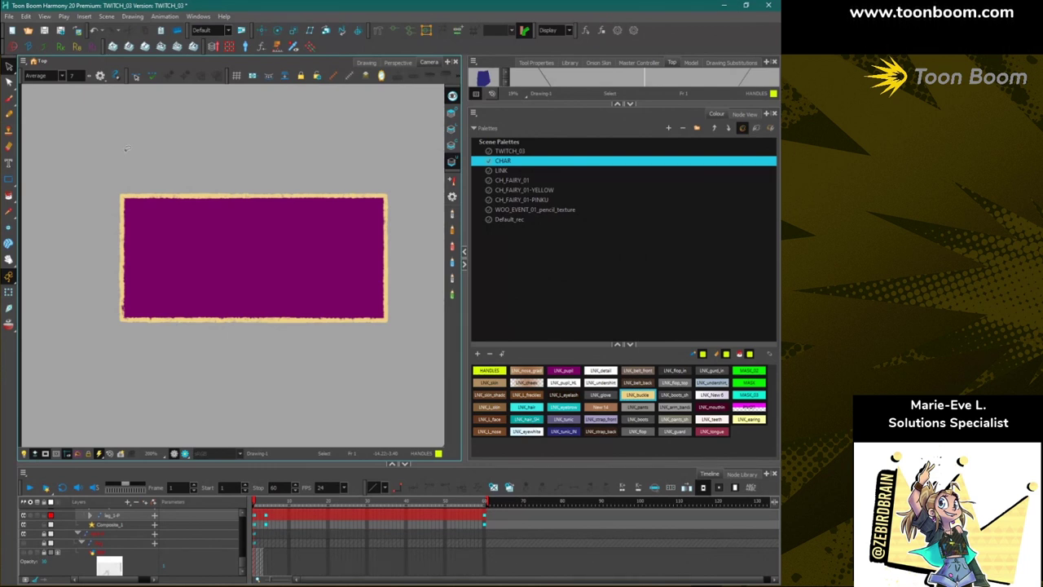
click(378, 31)
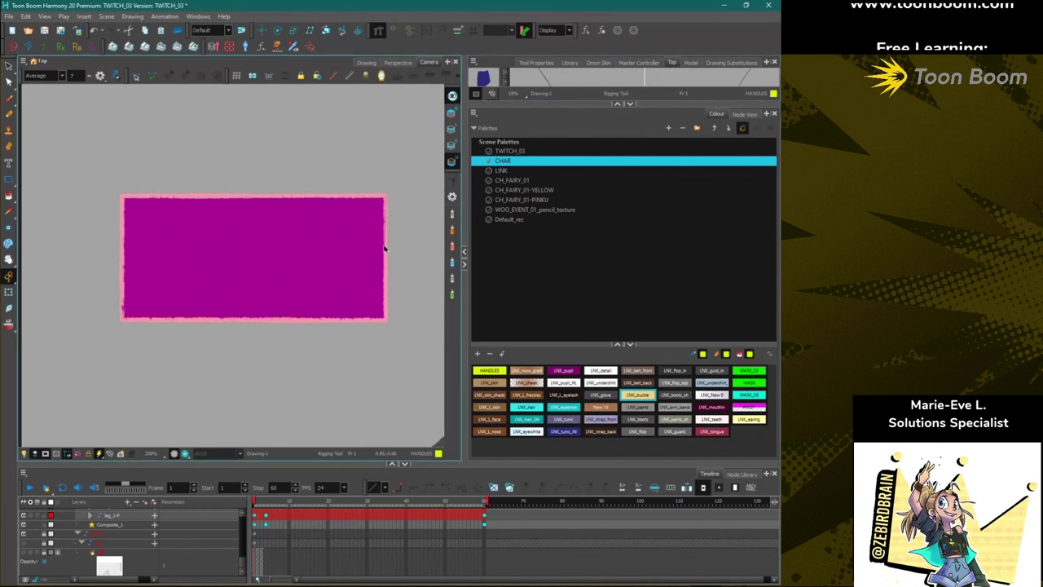
click(385, 319)
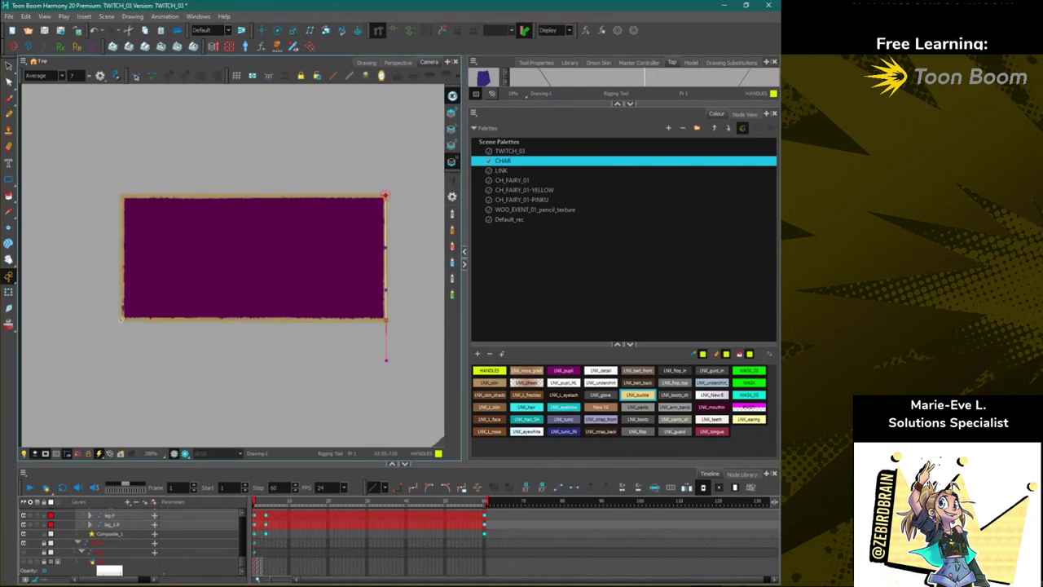
click(122, 319)
drag(123, 198, 124, 234)
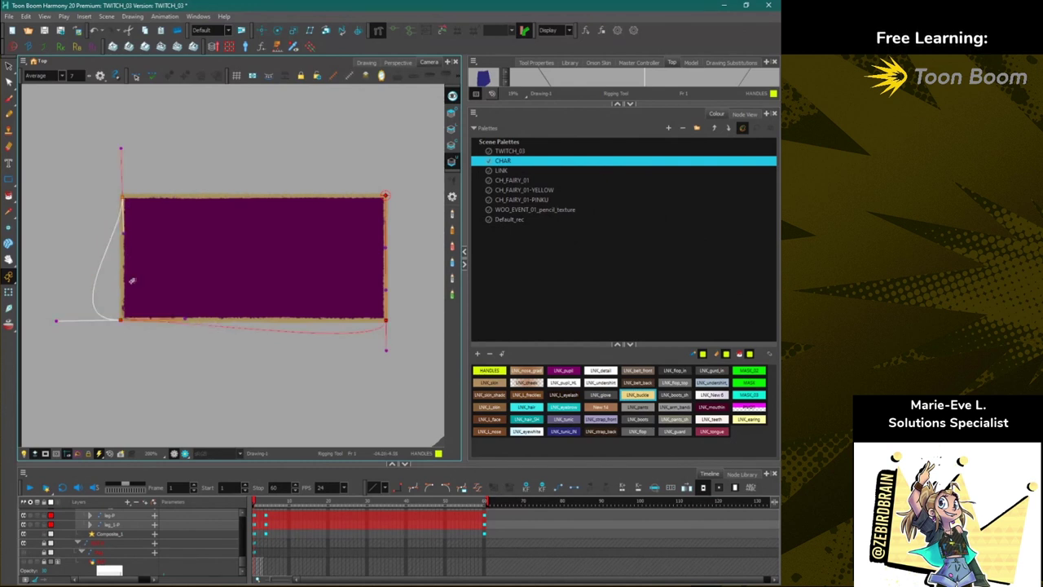
click(385, 196)
drag(122, 163, 207, 197)
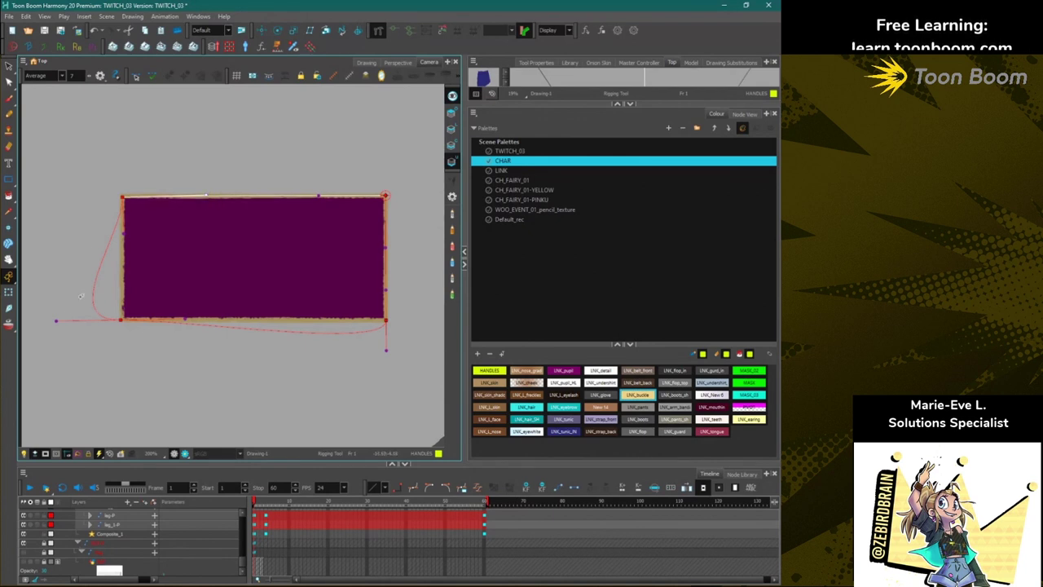
drag(57, 321, 125, 275)
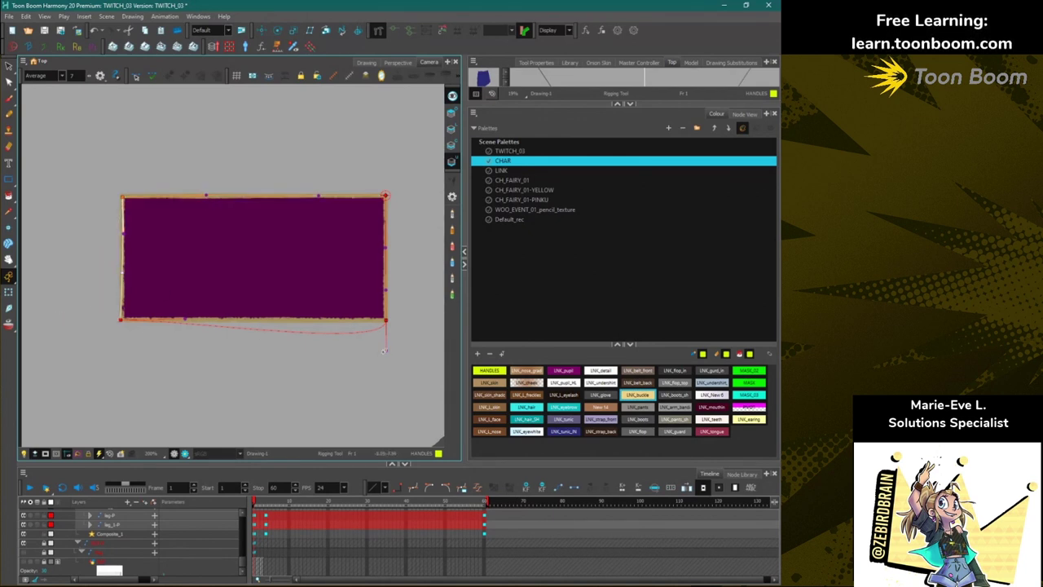
drag(384, 352, 325, 324)
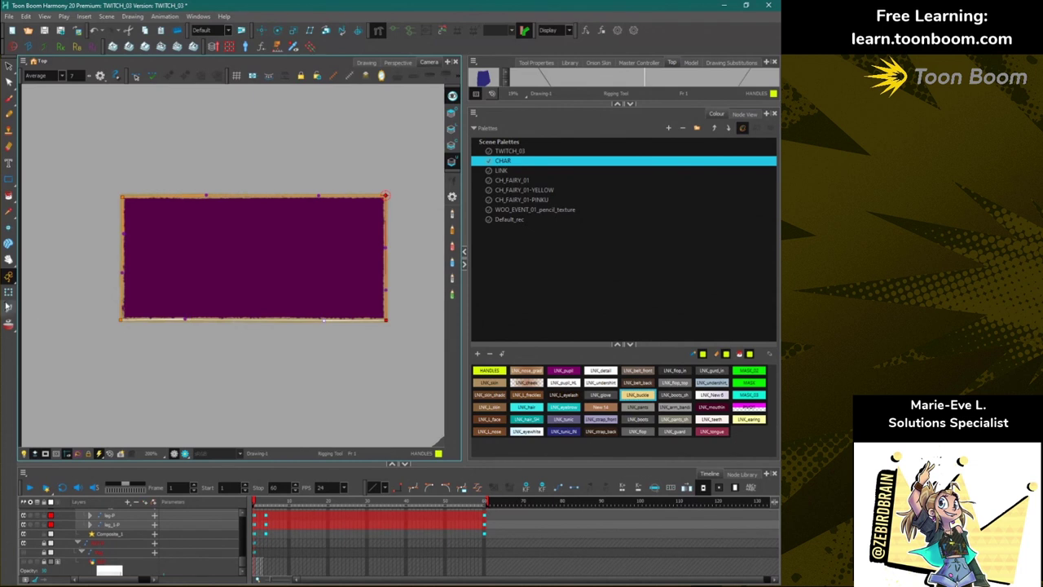
Move the envelope deformer's corner points outward so they sit on the outer corners of the rectangle's outline.
key(shift+t)
drag(98, 319, 128, 316)
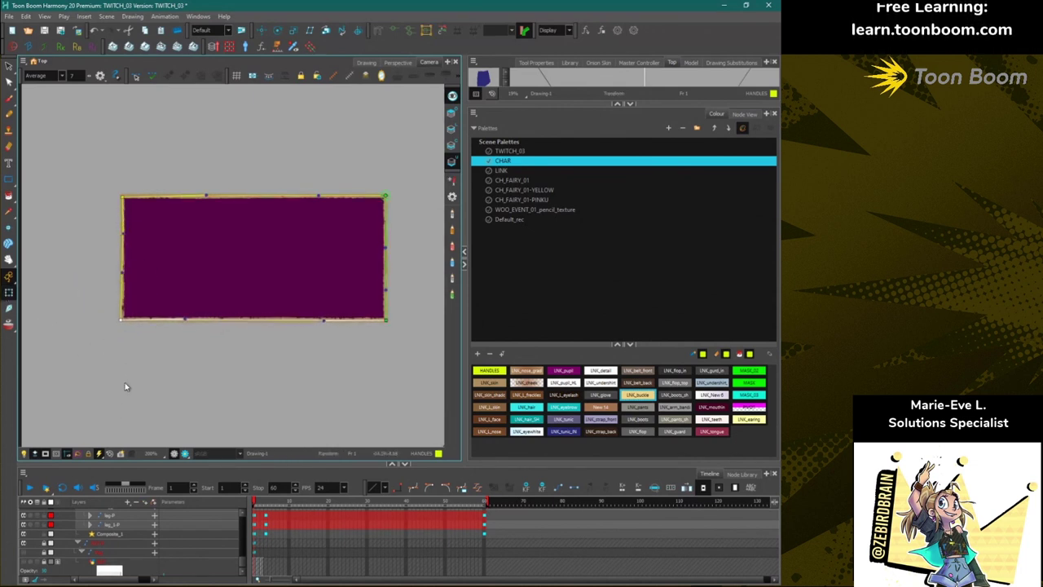
scroll(123, 298, up, 2)
scroll(121, 325, up, 3)
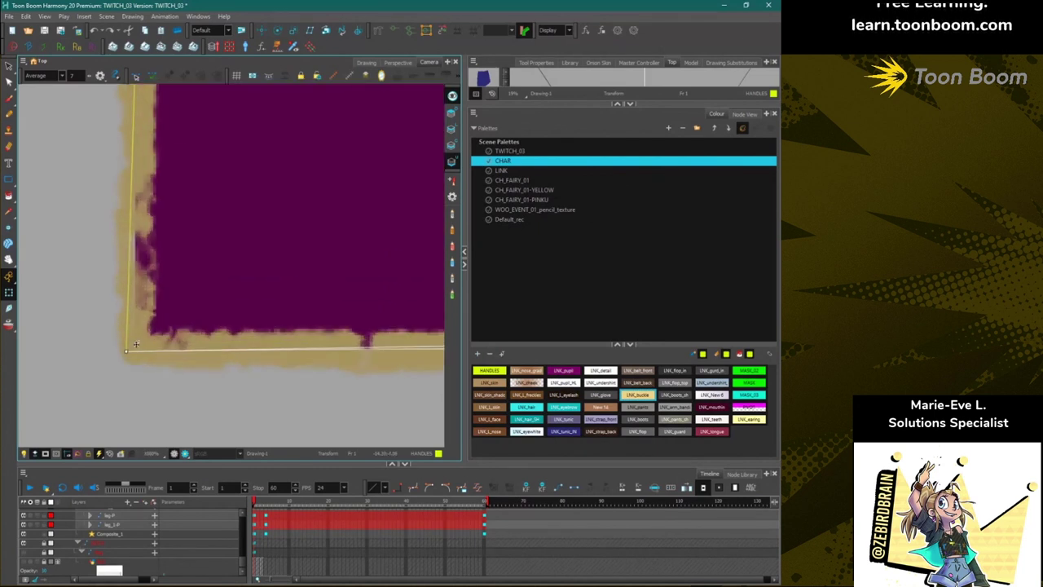
click(377, 31)
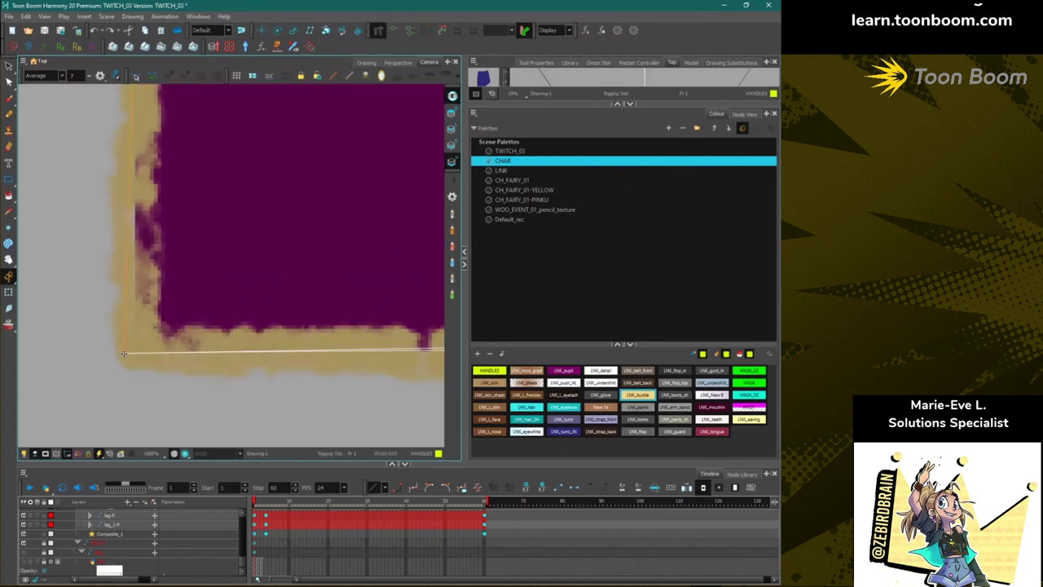
mouse_move(124, 353)
mouse_down()
mouse_move(100, 383)
mouse_move(113, 370)
mouse_up()
scroll(105, 351, down, 2)
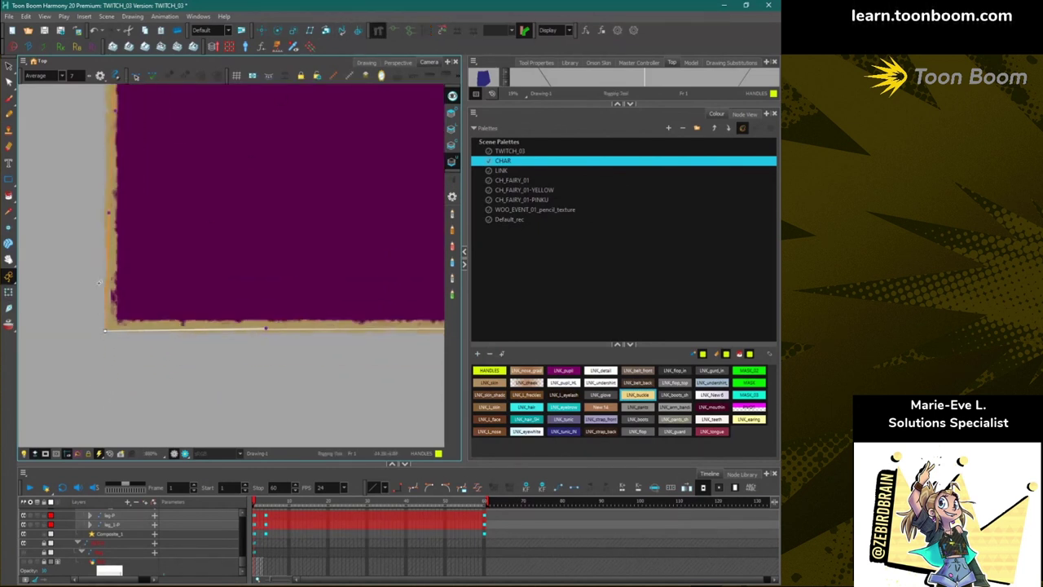
scroll(171, 248, down, 3)
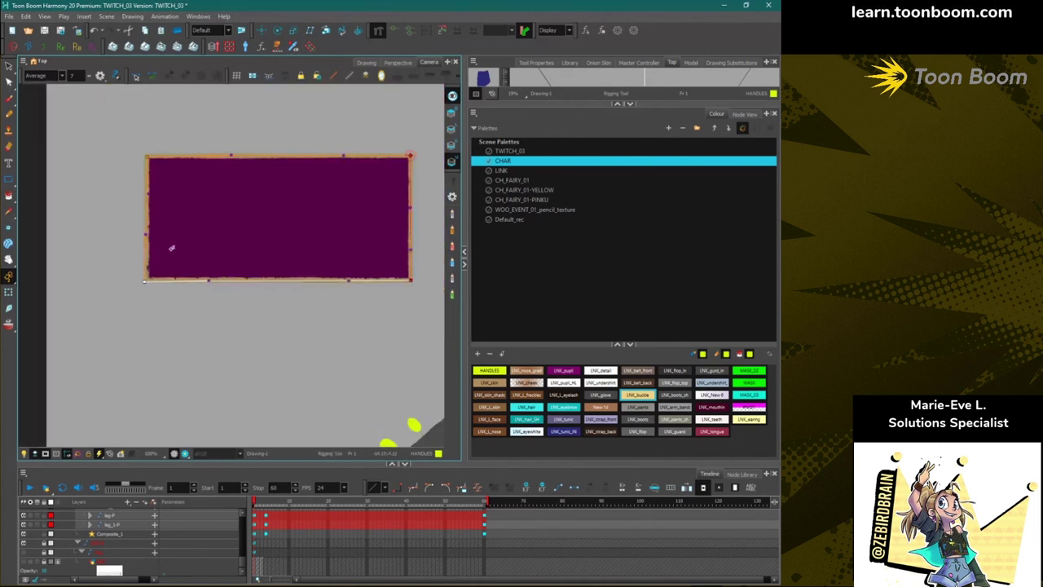
click(146, 154)
click(410, 155)
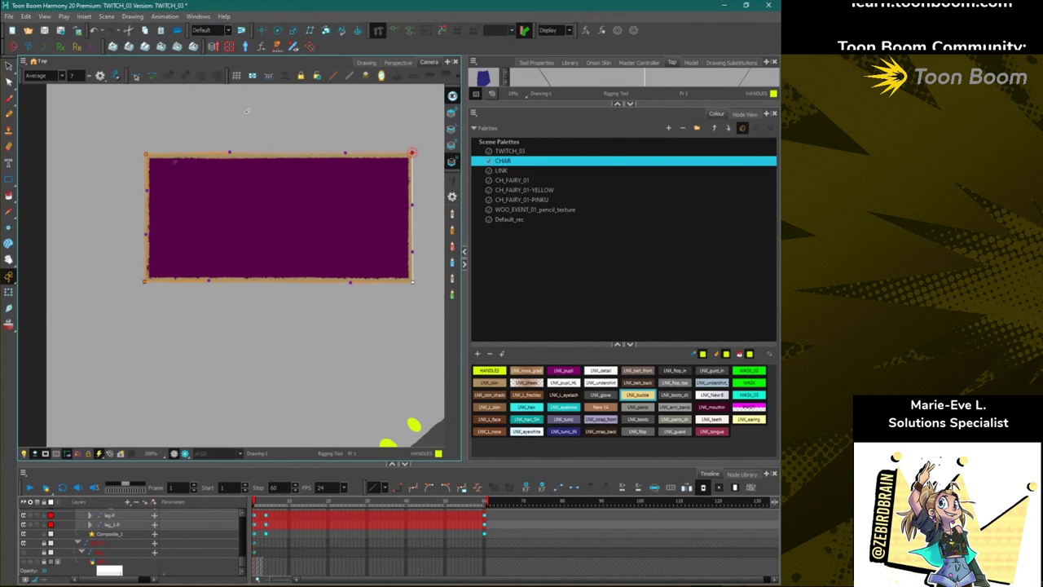
Try bulging the rectangle's left side outward with its curve handle and undo the deformation.
click(50, 233)
scroll(145, 285, up, 1)
key(ctrl+z)
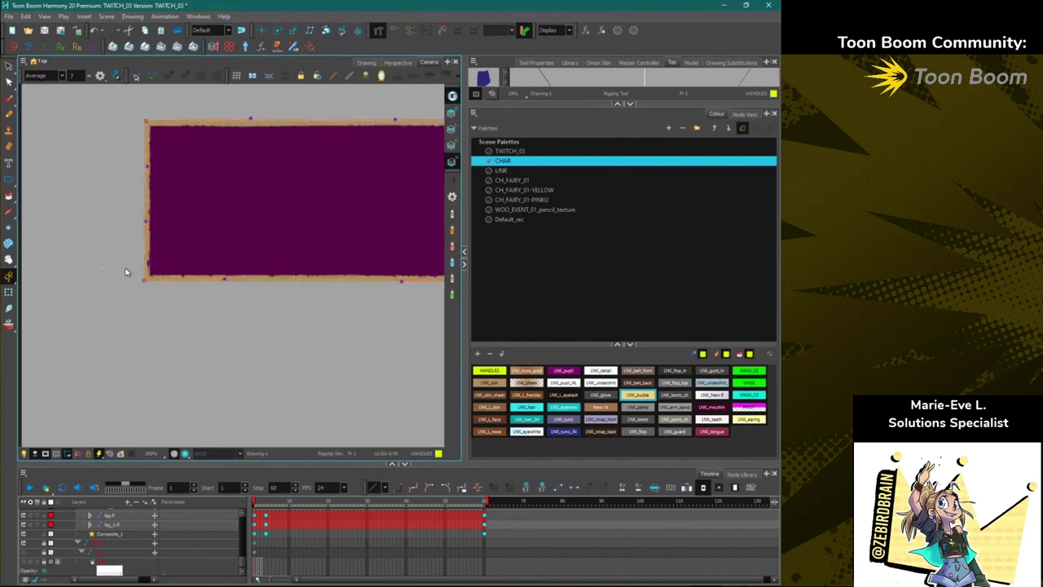
click(9, 292)
drag(146, 222, 74, 253)
key(ctrl+z)
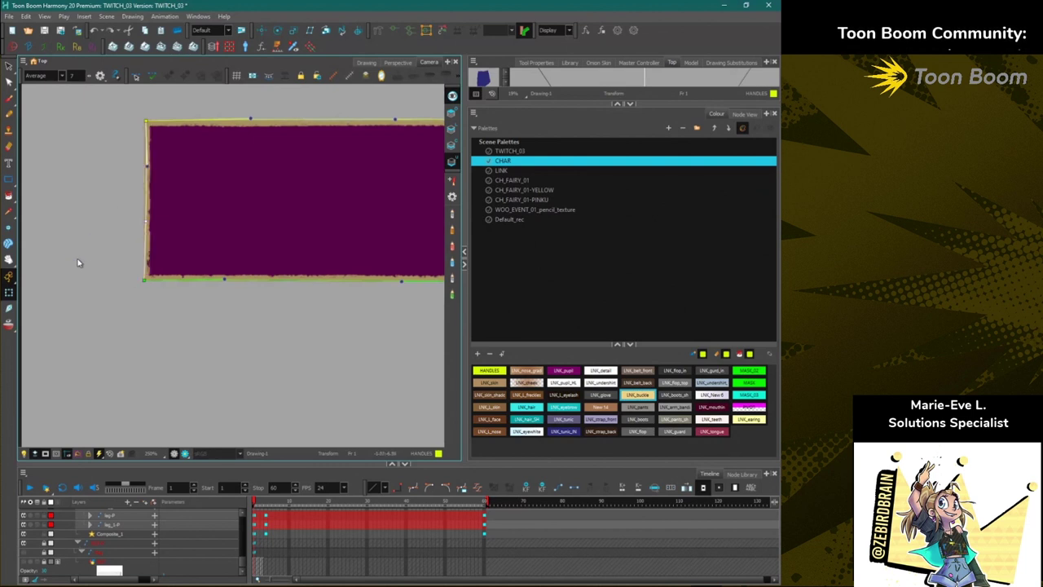
Select the rectangle's pencil outline and raise its maximum size to make the outline much thicker.
click(9, 66)
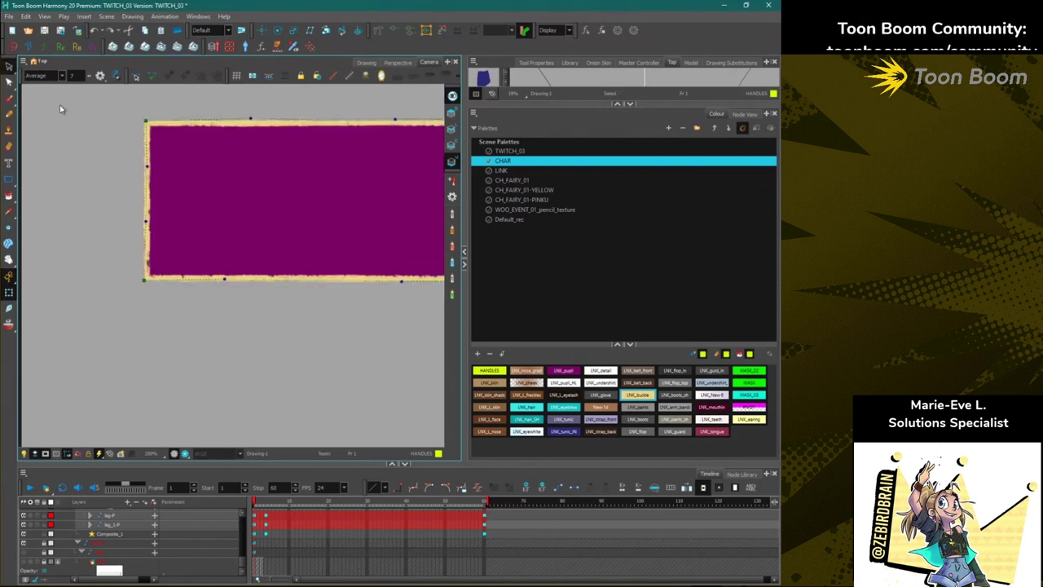
click(314, 124)
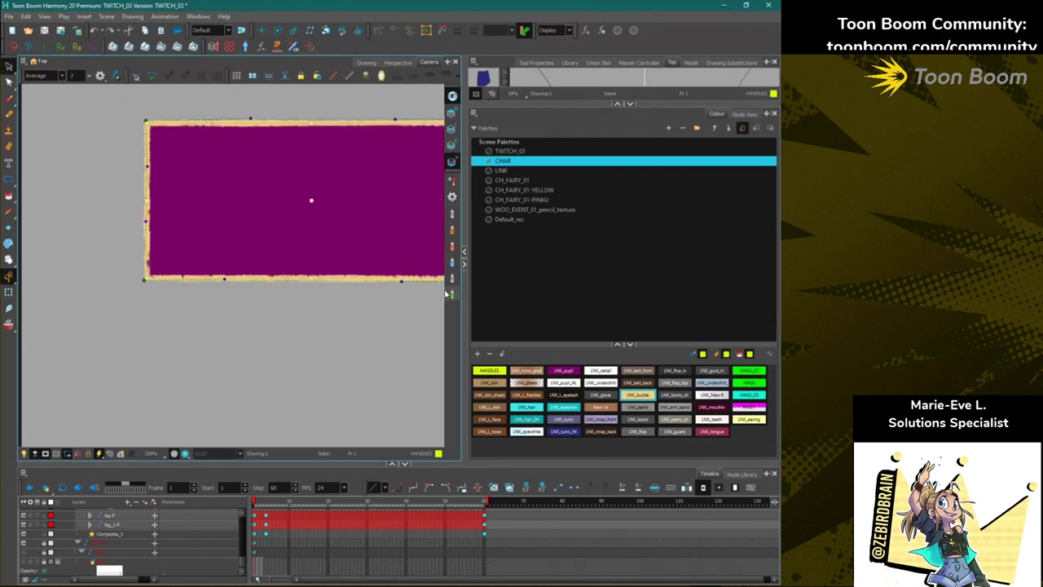
key(1)
drag(381, 136, 219, 308)
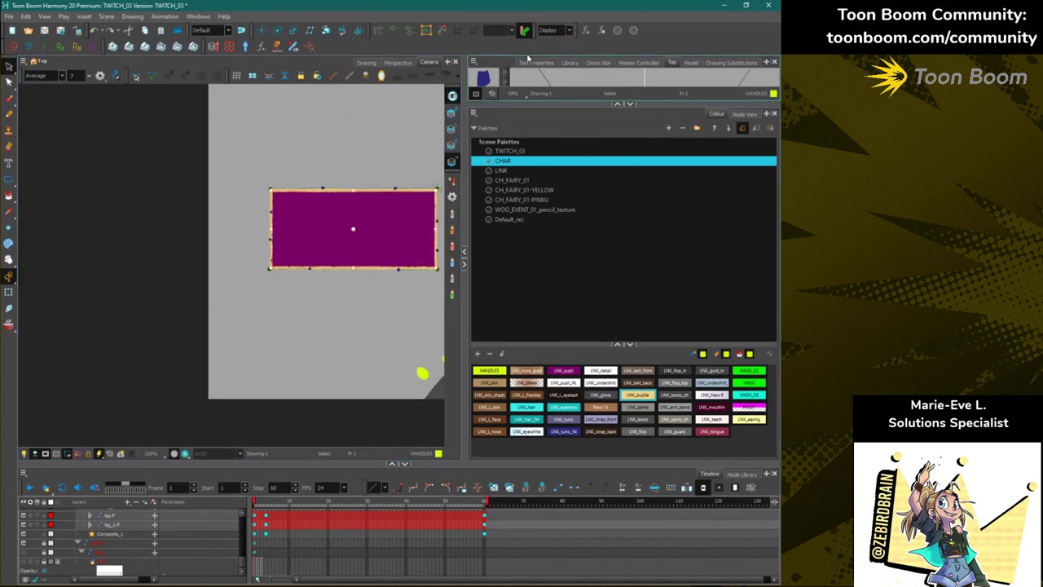
click(532, 62)
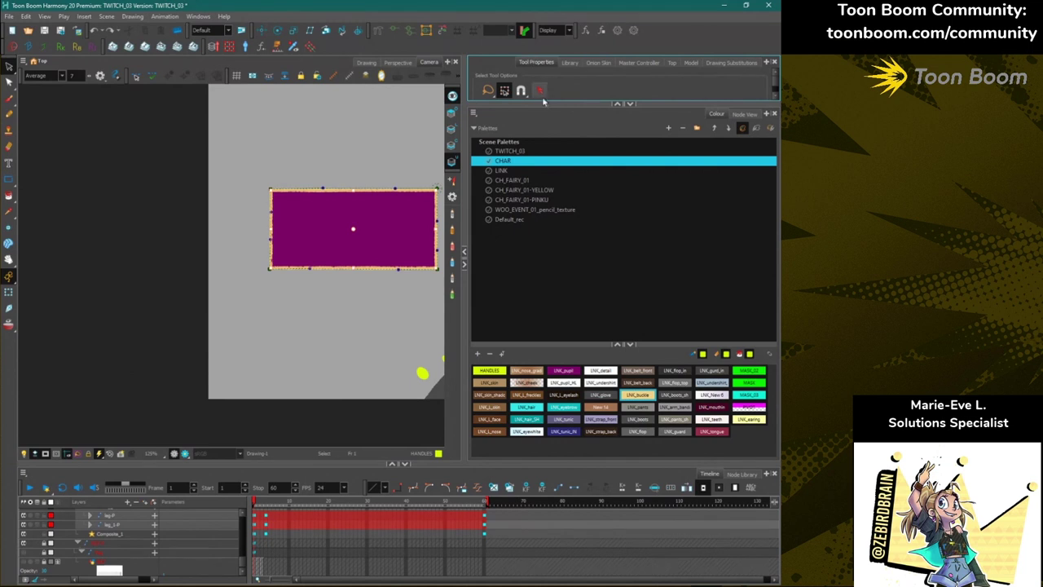
drag(574, 257, 574, 259)
drag(495, 250, 512, 251)
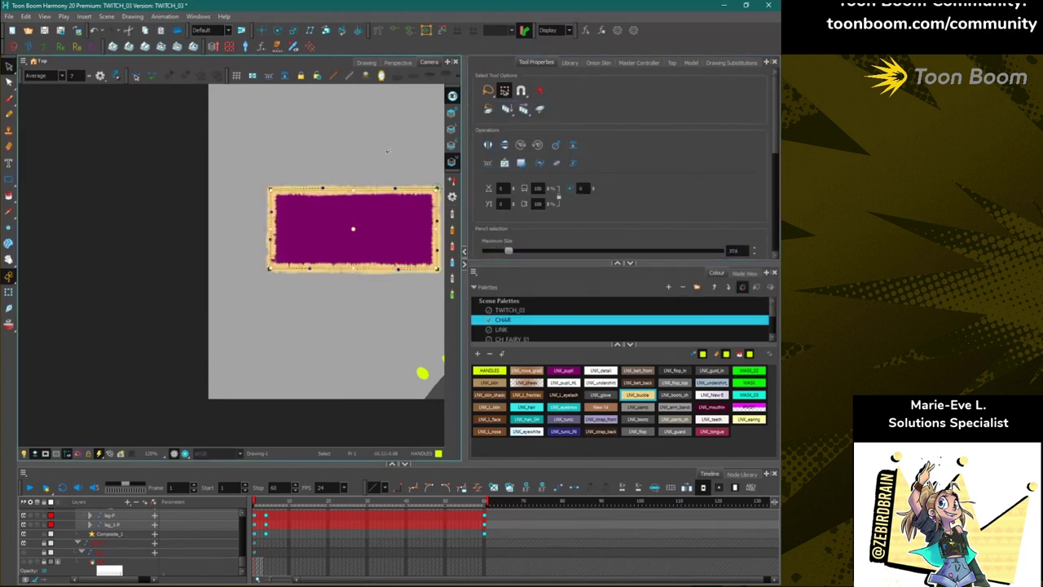
Move the deformer's corner points inward onto the middle of the thickened outline with the Rigging tool.
scroll(361, 201, up, 2)
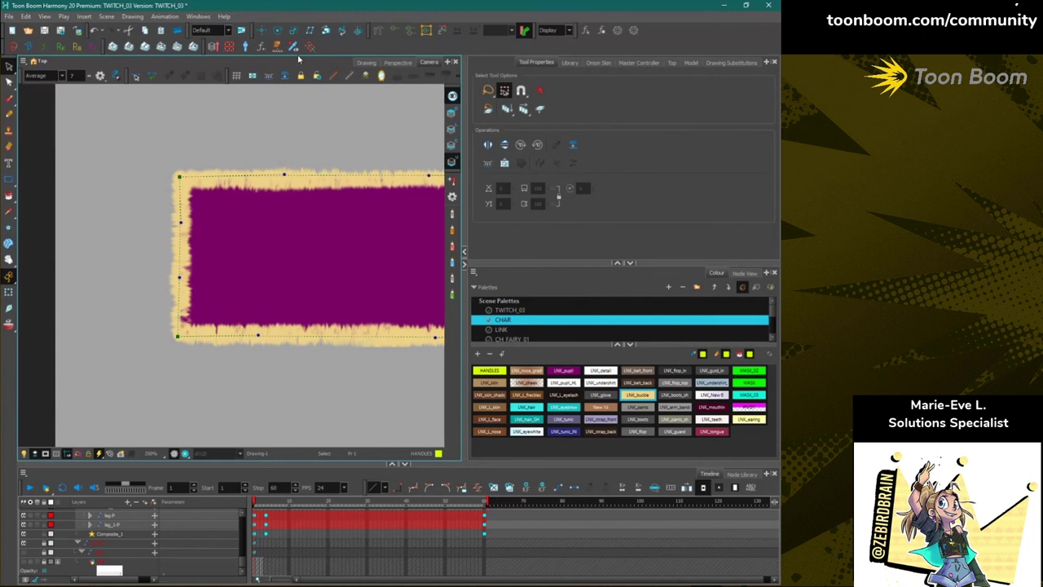
click(378, 30)
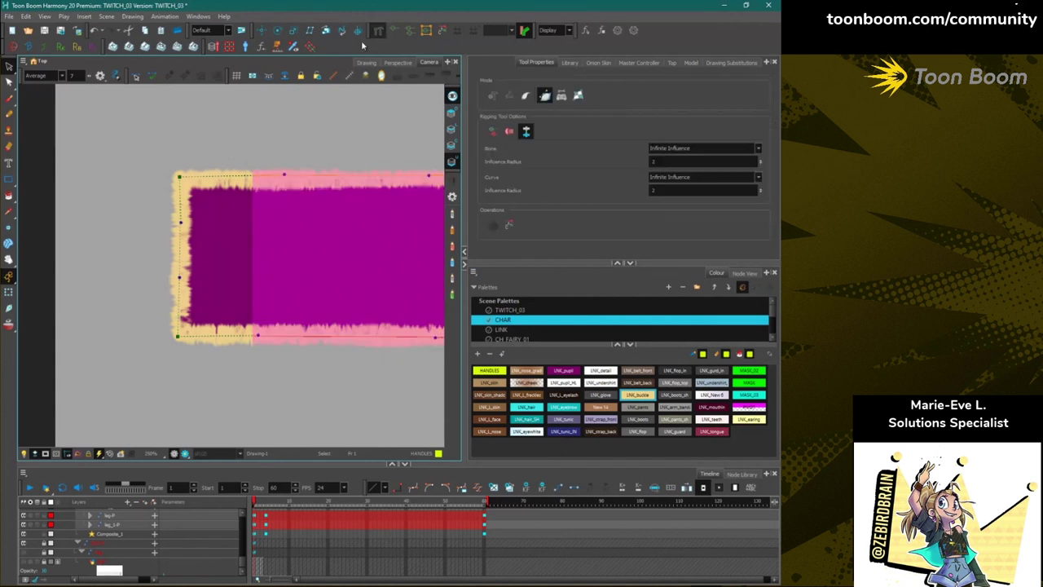
drag(180, 177, 183, 181)
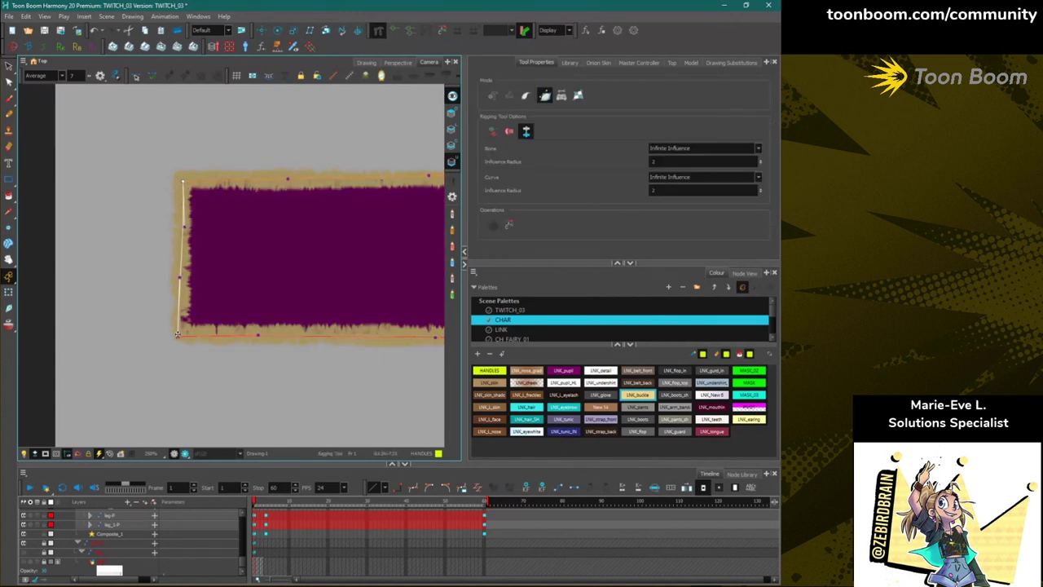
drag(178, 334, 35, 318)
drag(361, 322, 359, 321)
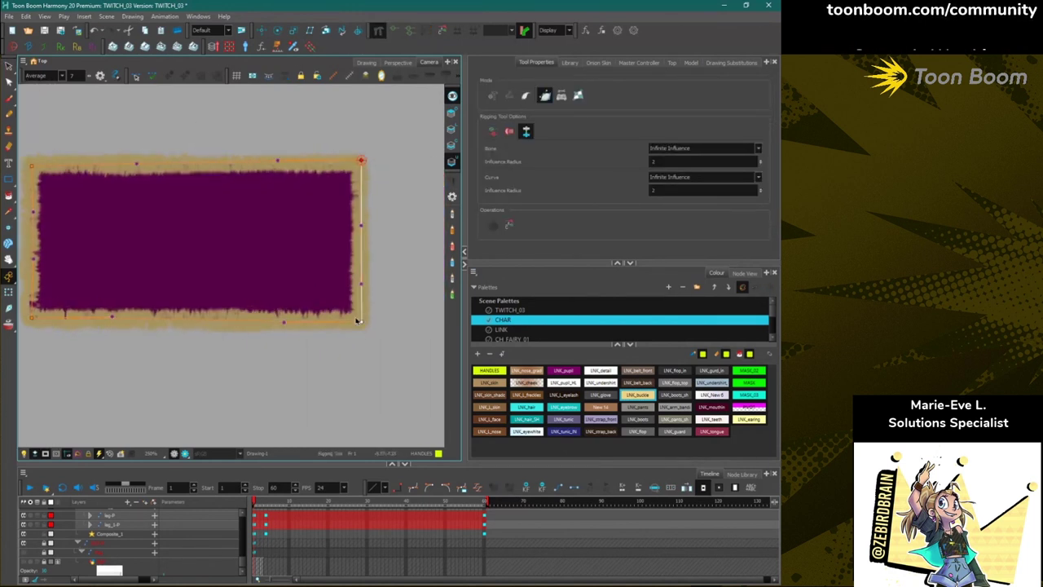
click(356, 318)
click(360, 162)
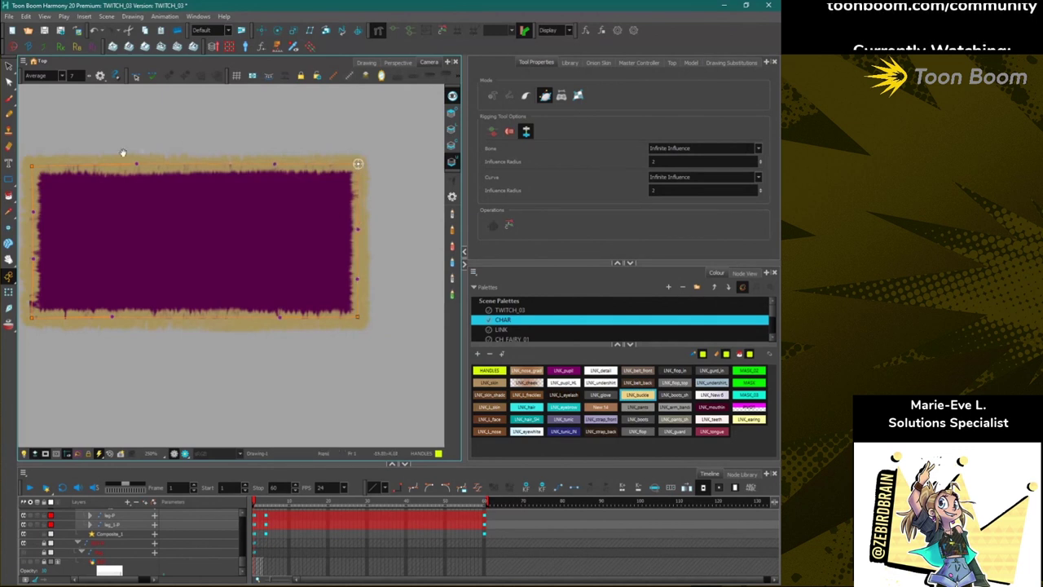
drag(123, 153, 237, 149)
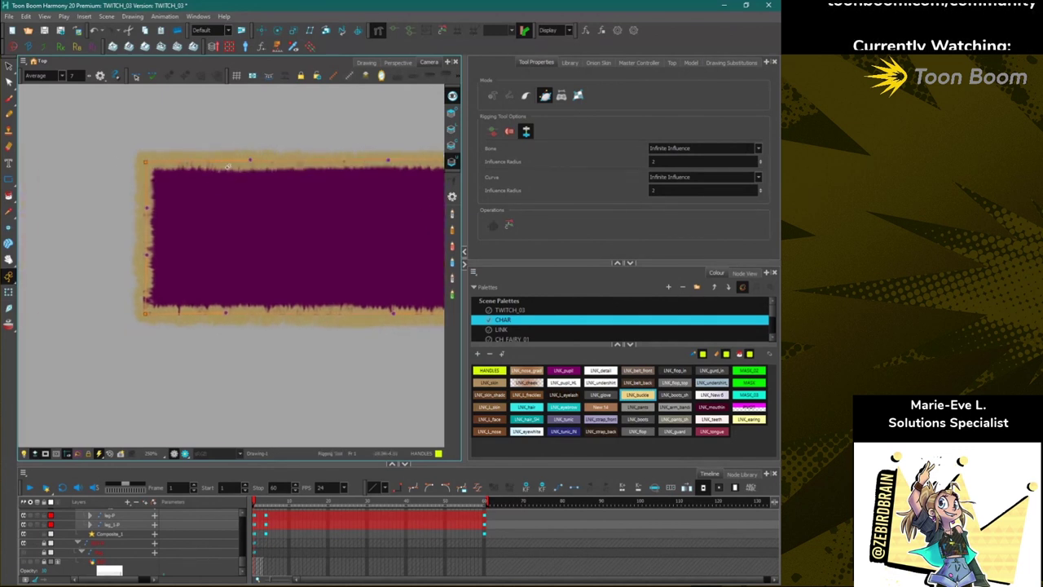
Try deforming the rectangle by pulling its upper-left corner point and undo the change.
drag(145, 161, 200, 97)
click(9, 292)
key(ctrl+z)
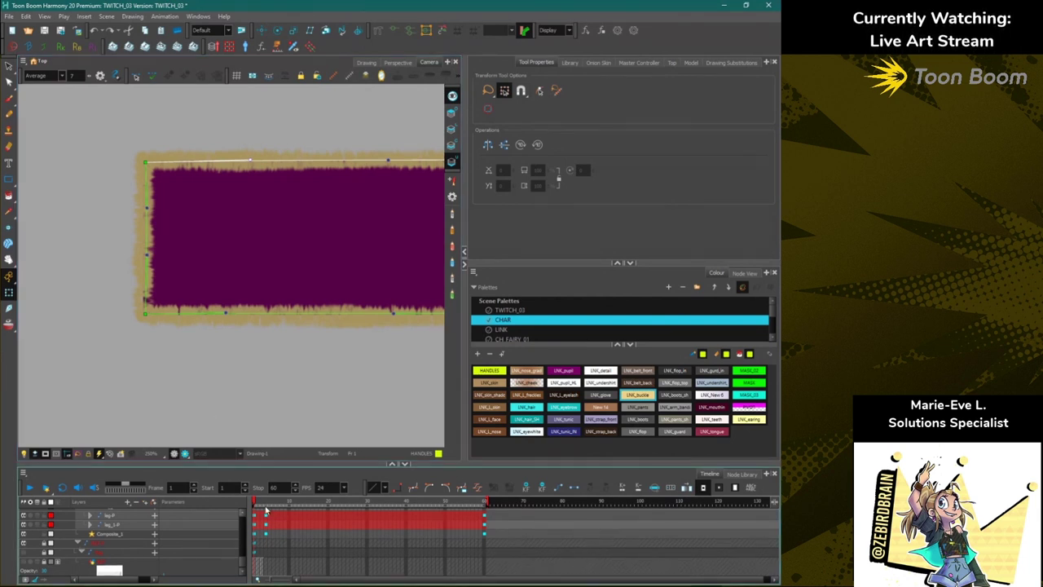
Delete the deformation group attached to the rectangle's drawing node in the node network.
click(741, 272)
click(516, 396)
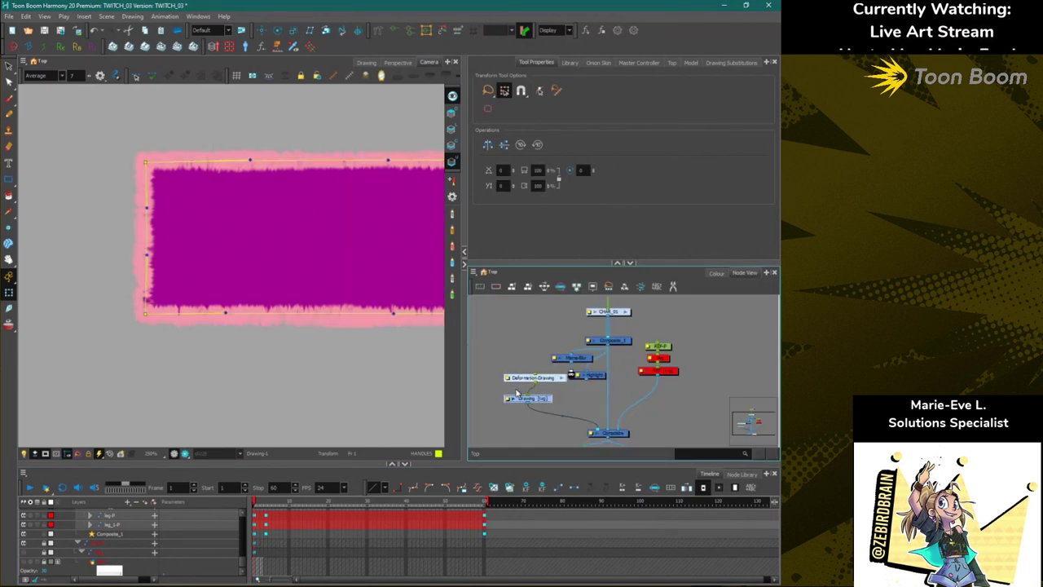
click(531, 387)
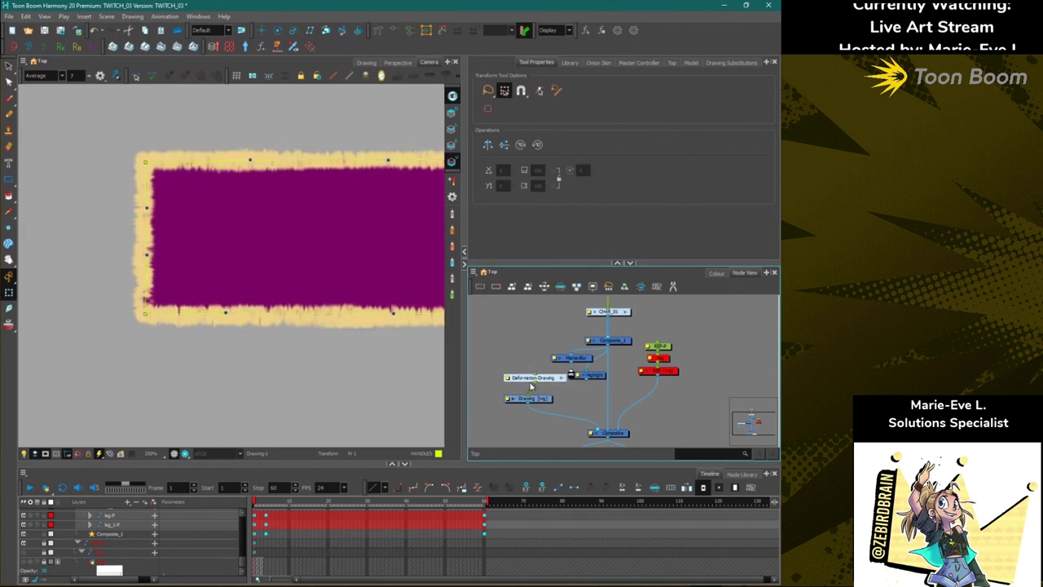
mouse_move(359, 339)
mouse_down()
mouse_move(193, 361)
mouse_move(259, 372)
mouse_up()
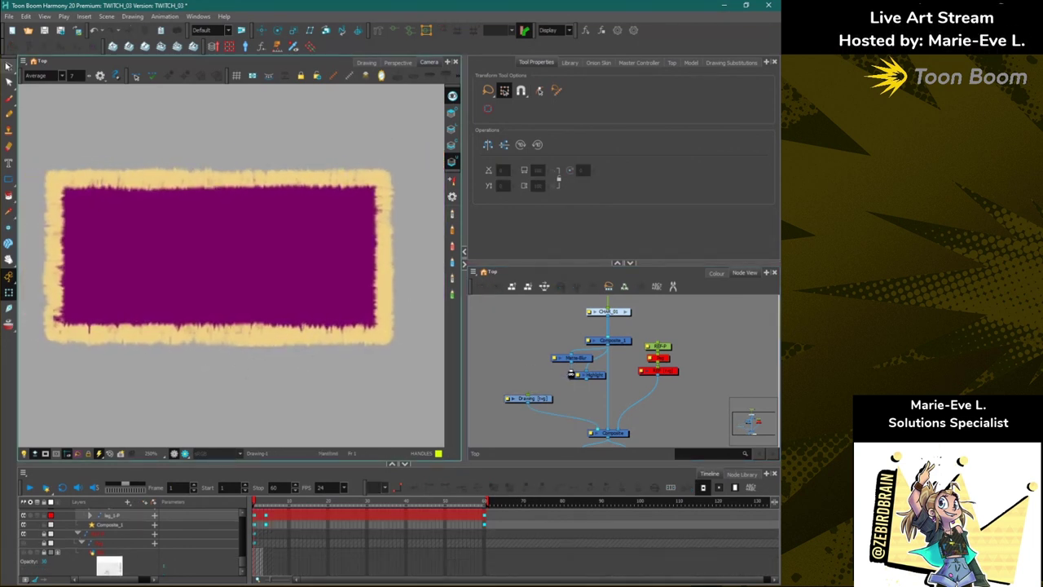
Select the rectangle's pencil outline and lower its maximum size to make the outline thin again.
click(9, 67)
click(210, 173)
drag(509, 250, 491, 252)
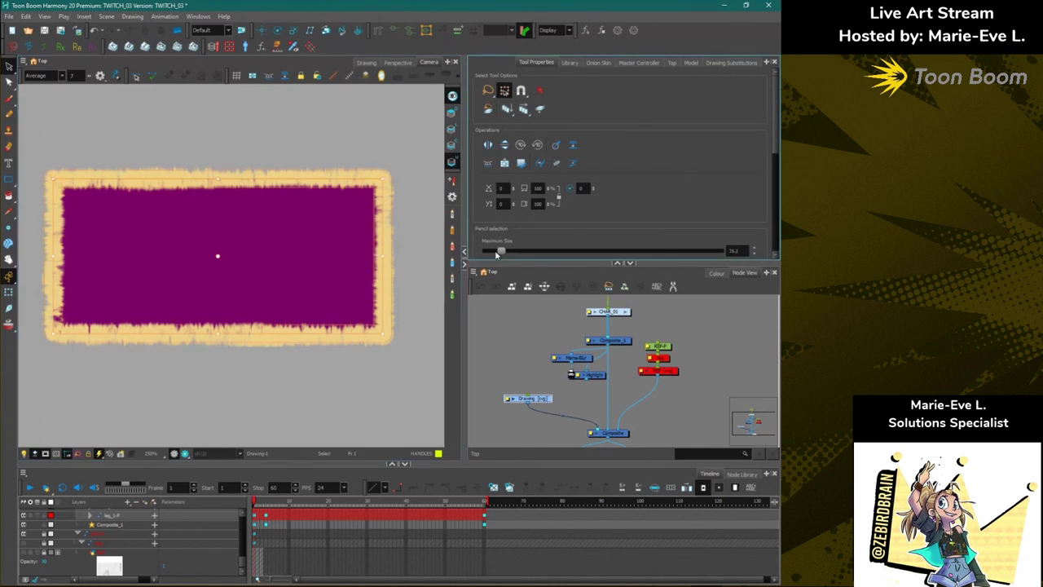
click(434, 156)
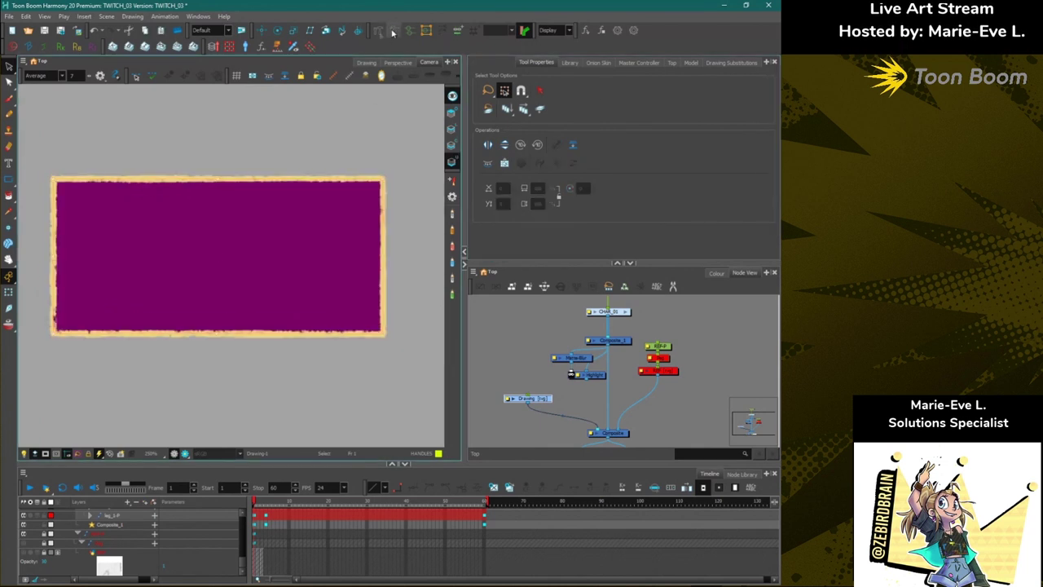
Add a curve deformer across the middle of the rectangle, from its right edge to just beyond its left edge, using the Rigging tool.
click(379, 30)
click(544, 97)
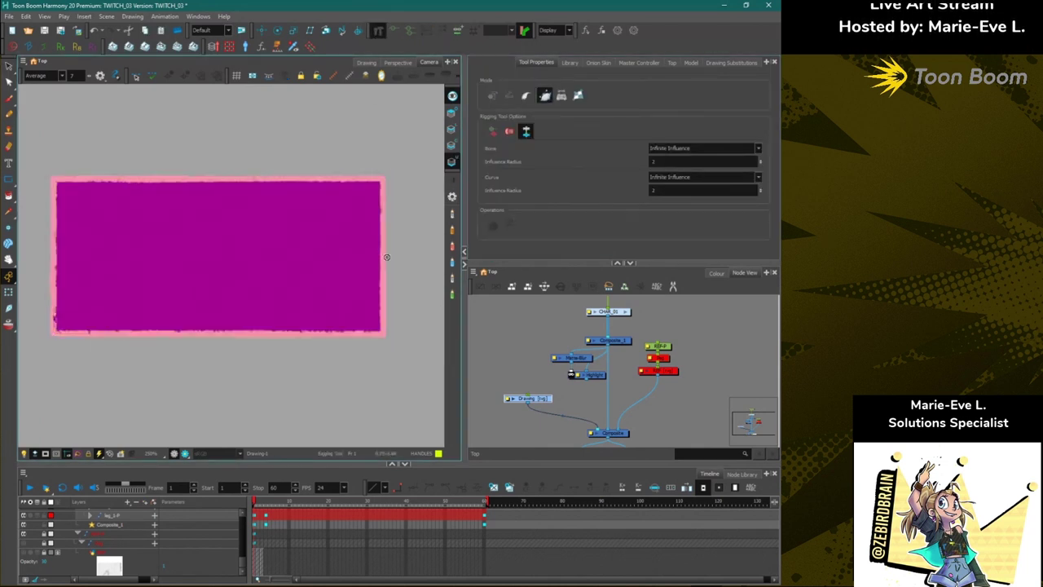
click(383, 259)
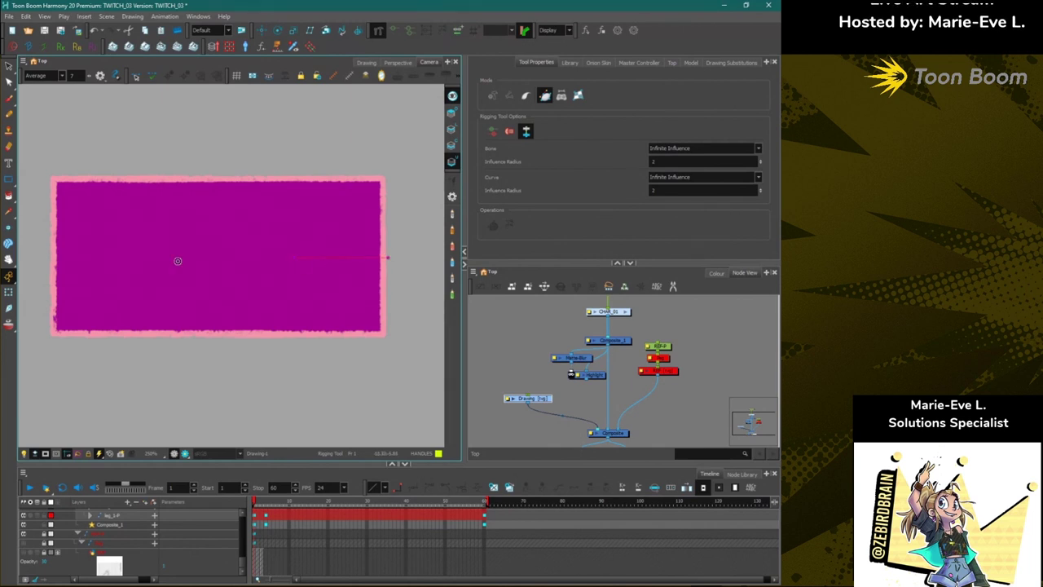
mouse_move(137, 261)
mouse_down()
mouse_move(179, 246)
mouse_move(152, 167)
mouse_move(168, 281)
mouse_move(161, 268)
mouse_up()
key(ctrl+z)
click(9, 292)
key(ctrl+z)
mouse_move(81, 248)
mouse_down()
mouse_move(93, 261)
mouse_move(38, 233)
mouse_move(79, 249)
mouse_up()
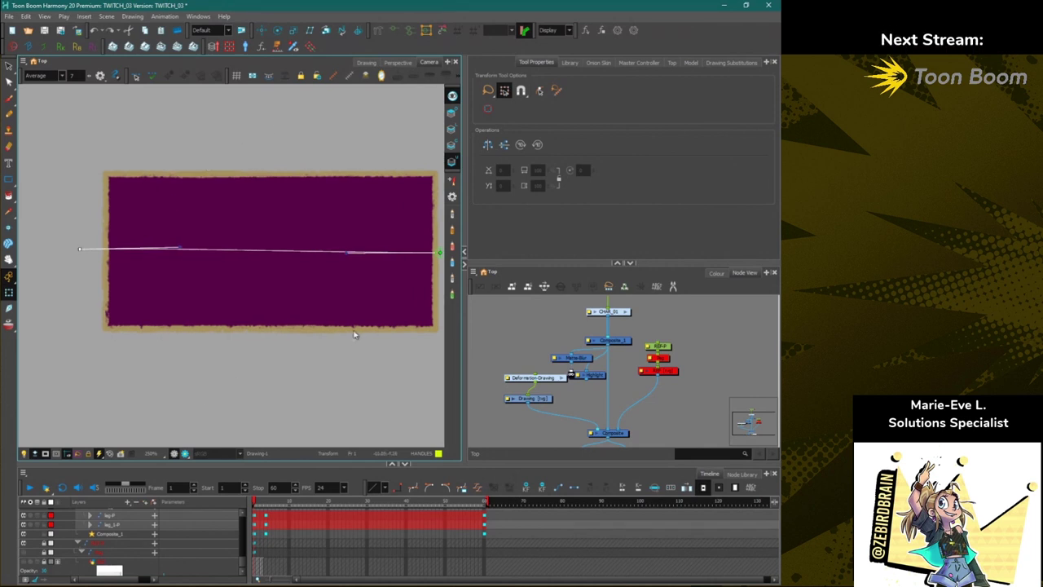
Select the character's main hair mass and display its deformation controls.
key(1)
click(390, 338)
mouse_move(388, 348)
mouse_down()
mouse_move(235, 346)
mouse_move(299, 464)
mouse_up()
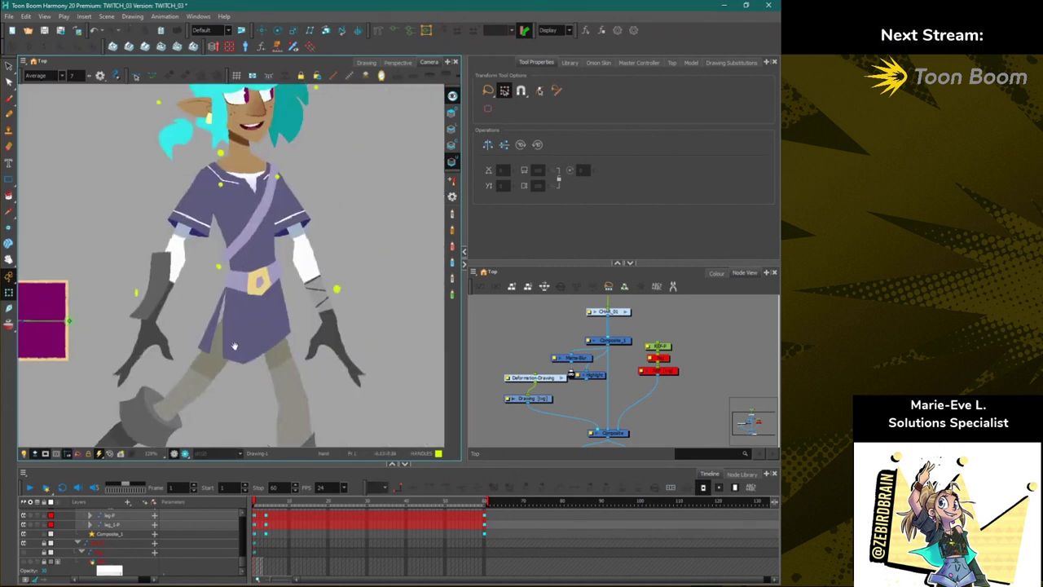
click(320, 156)
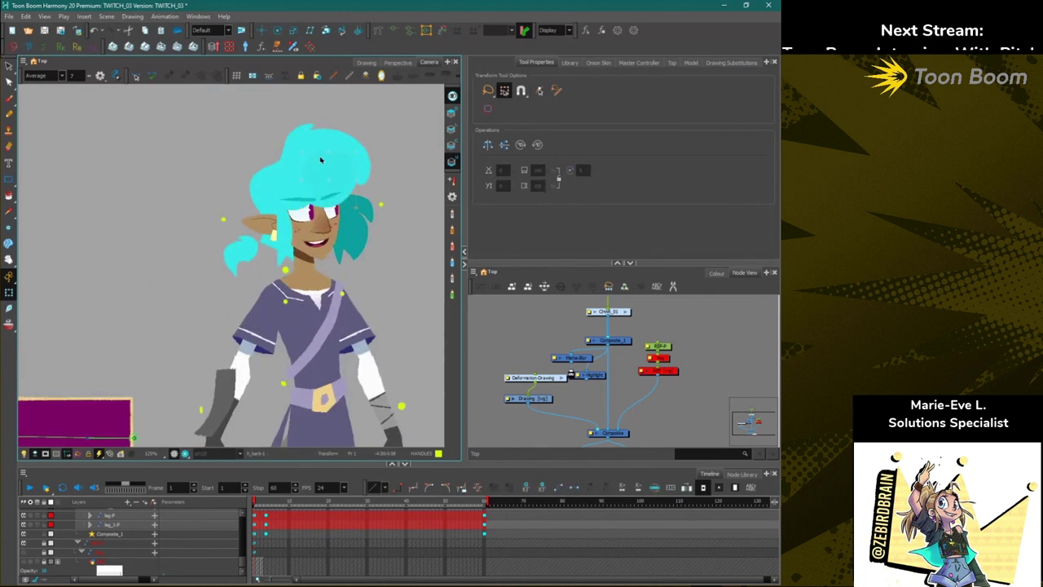
click(320, 157)
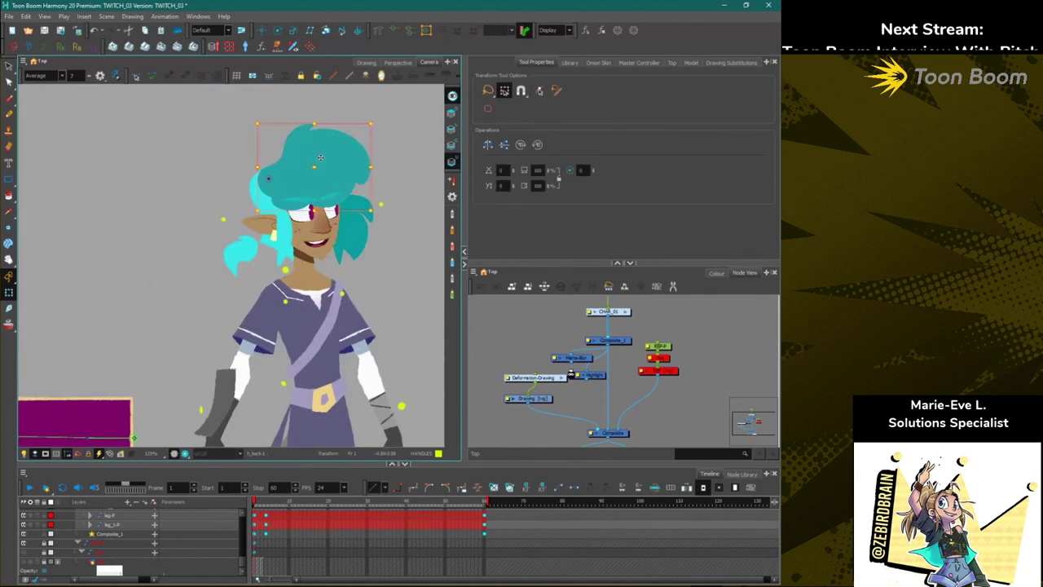
click(395, 30)
click(158, 168)
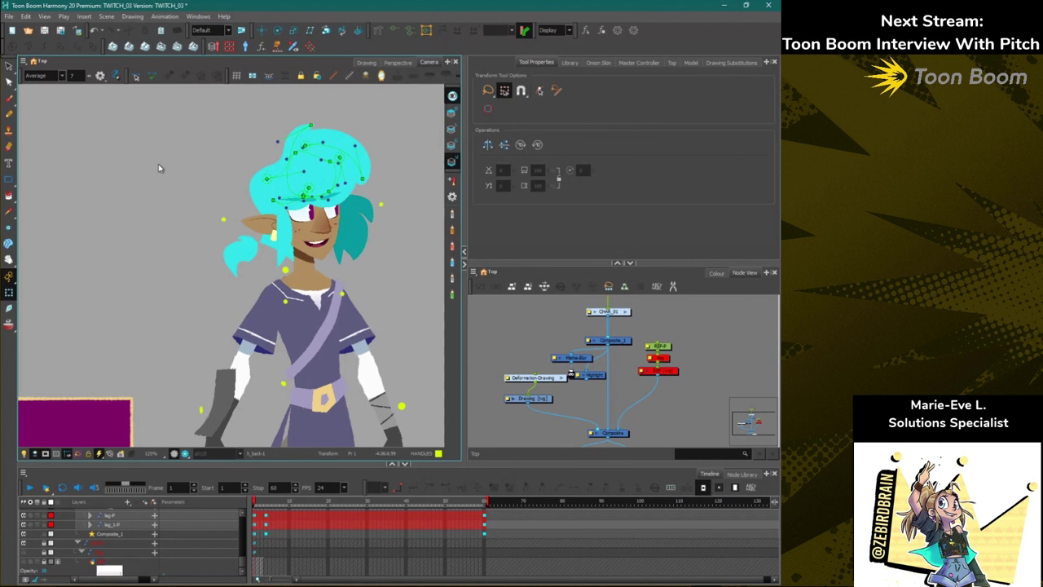
key(ctrl+z)
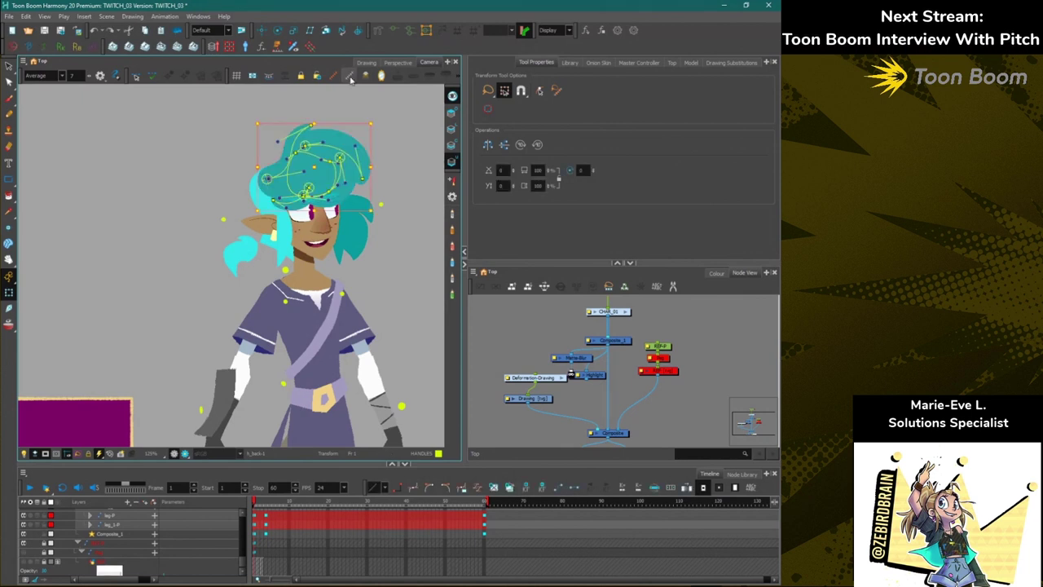
Hide the hair controls, then show only the top hair lock's curve deformer and pull its end point slightly upward.
click(348, 76)
click(291, 131)
click(357, 146)
scroll(355, 145, up, 5)
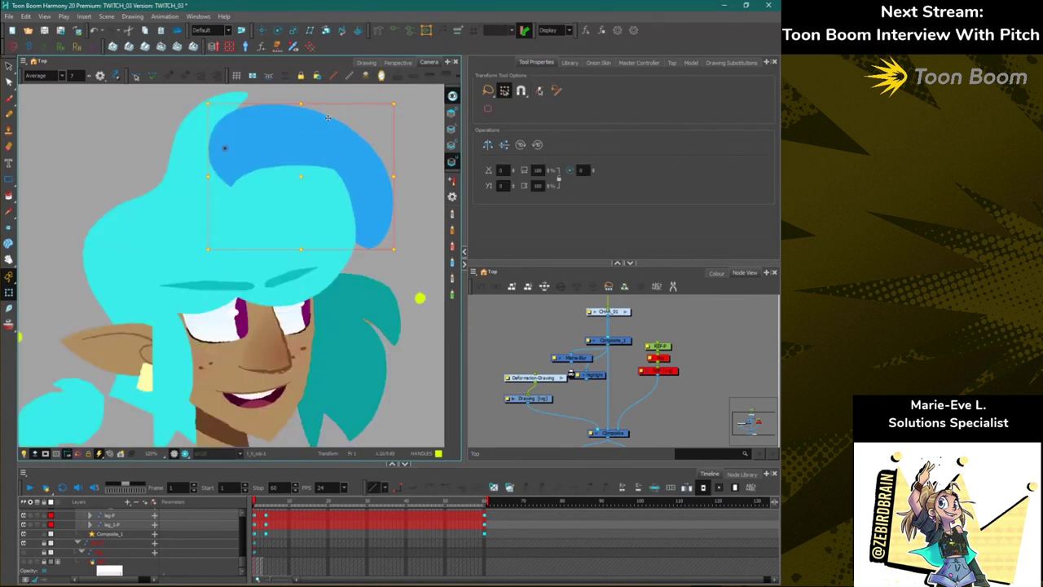
click(427, 128)
mouse_move(373, 234)
mouse_down()
mouse_move(359, 200)
mouse_move(376, 205)
mouse_move(365, 194)
mouse_move(366, 233)
mouse_move(373, 214)
mouse_up()
click(332, 238)
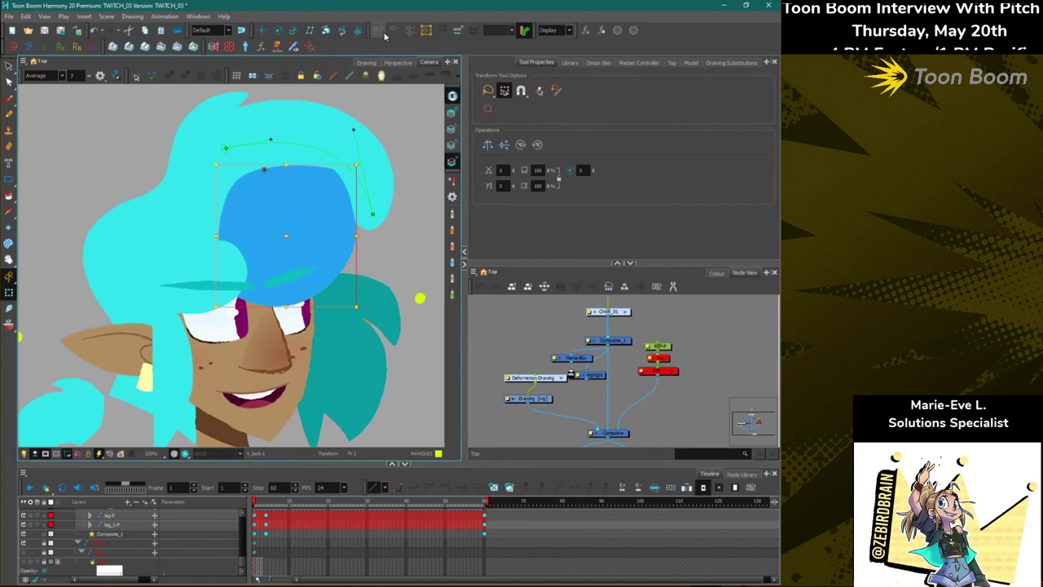
Select the small ponytail behind the ear and display its curve deformer.
scroll(215, 215, down, 1)
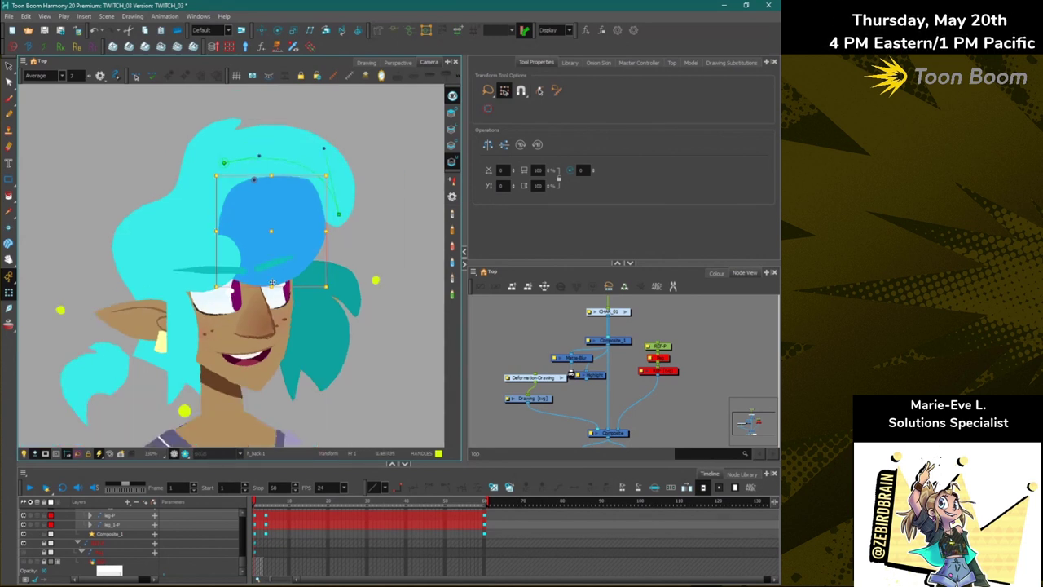
mouse_move(78, 391)
mouse_down()
mouse_move(107, 356)
mouse_move(191, 315)
mouse_up()
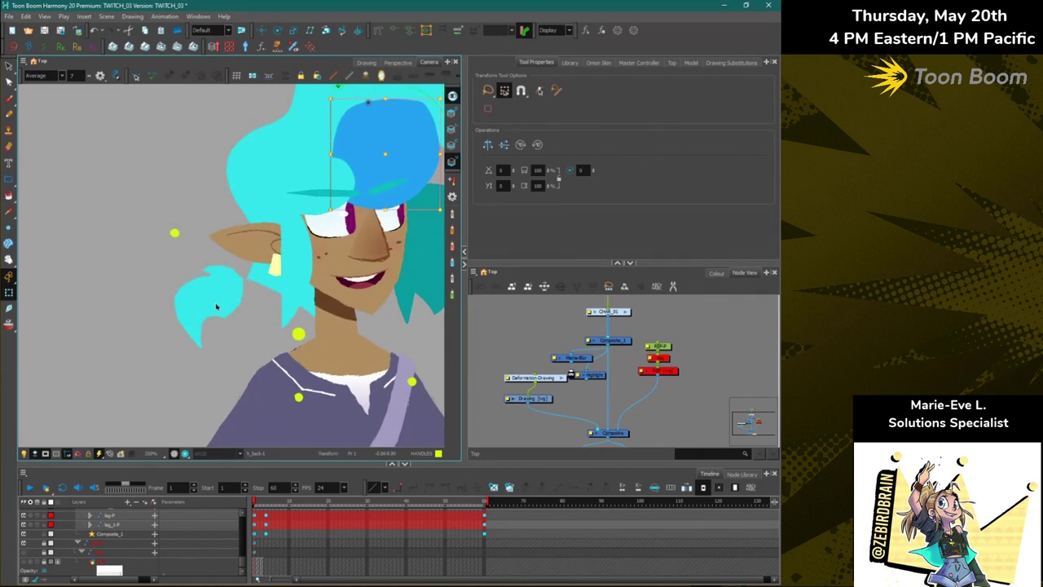
click(216, 306)
scroll(194, 317, down, 2)
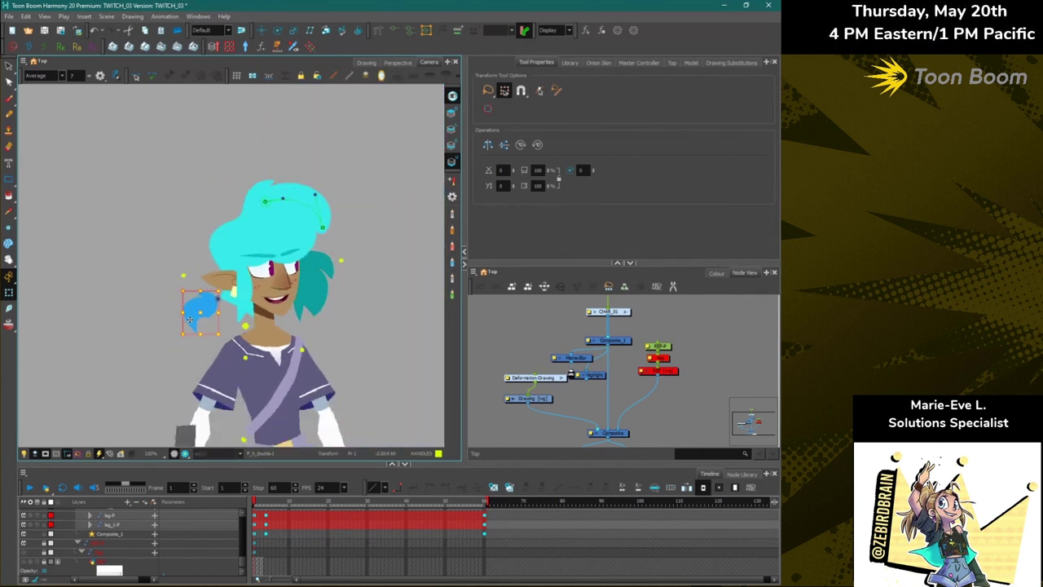
scroll(190, 319, up, 4)
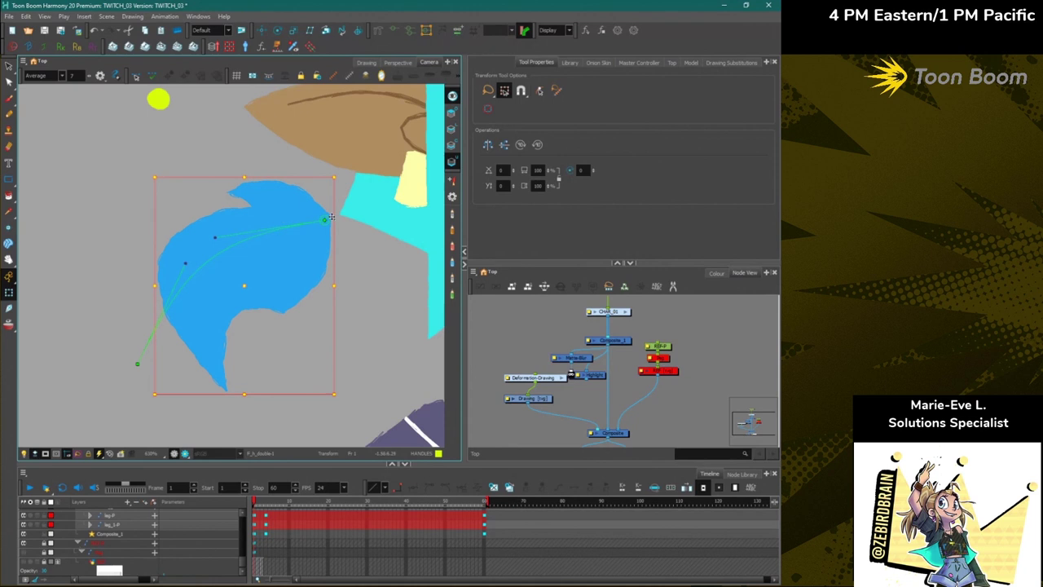
scroll(326, 243, up, 2)
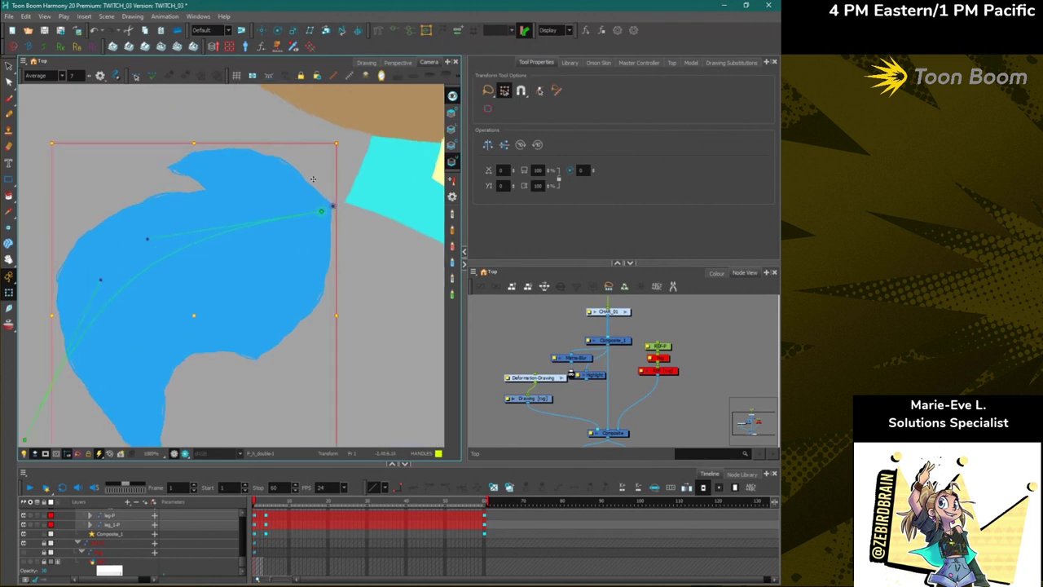
Move the ponytail deformer's root point onto the spot where the ponytail attaches with the Rigging tool.
click(378, 30)
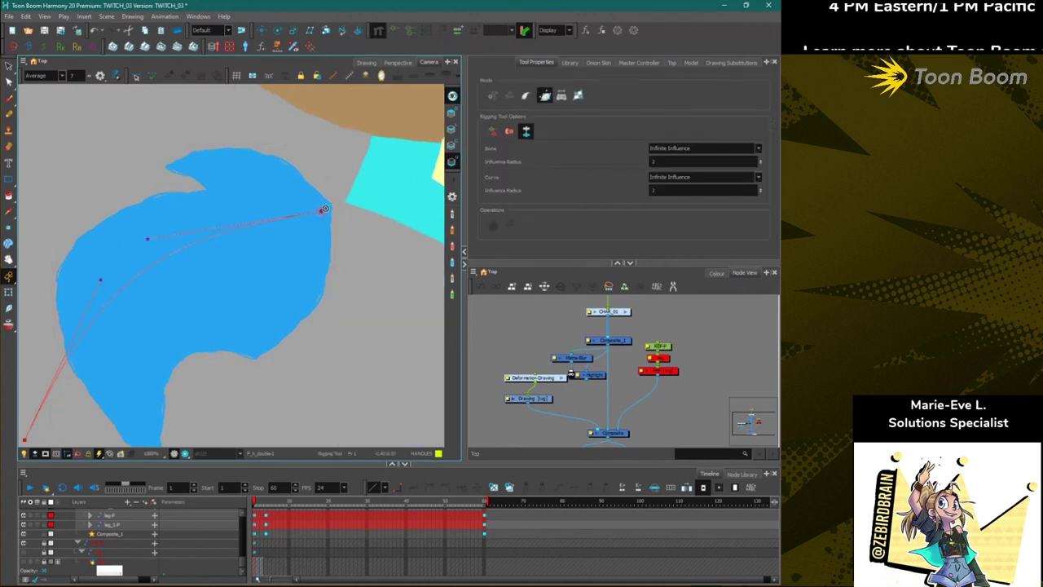
drag(323, 210, 330, 203)
scroll(302, 211, down, 2)
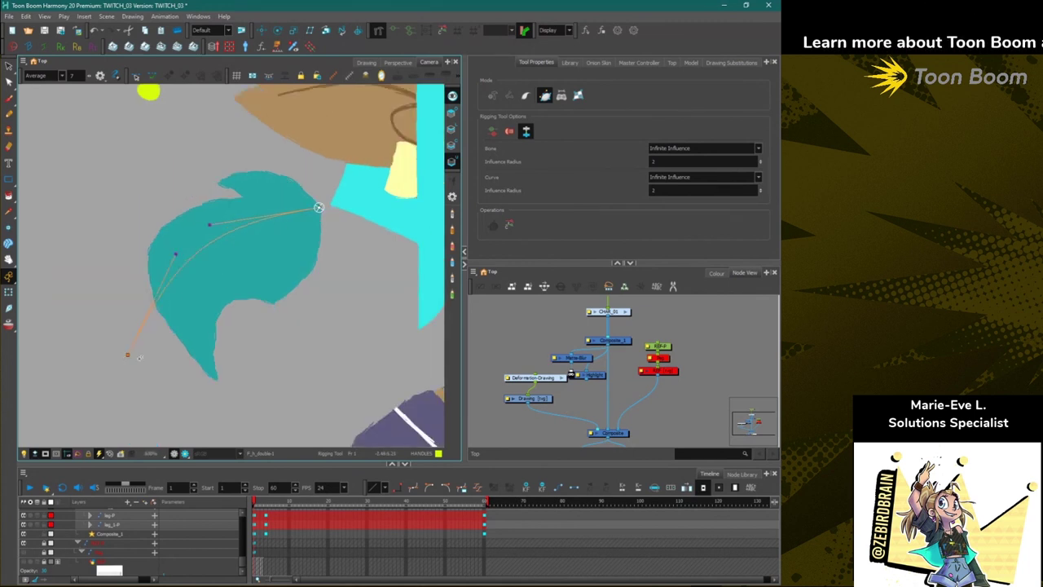
Try placing the ponytail deformer's end point on the hair tip with its handle pulled outward, and undo the changes.
click(214, 374)
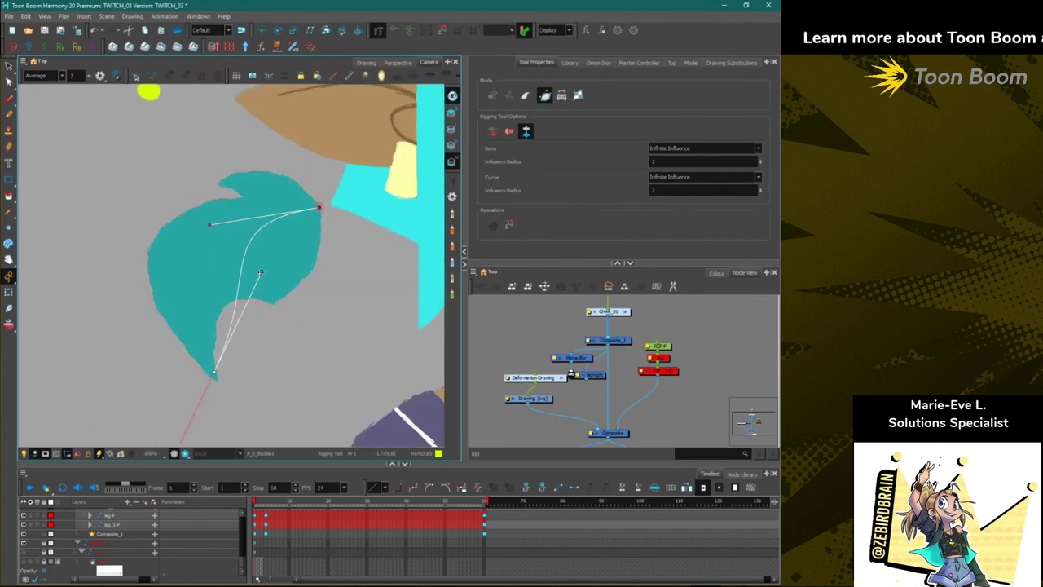
drag(260, 273, 142, 398)
key(shift+t)
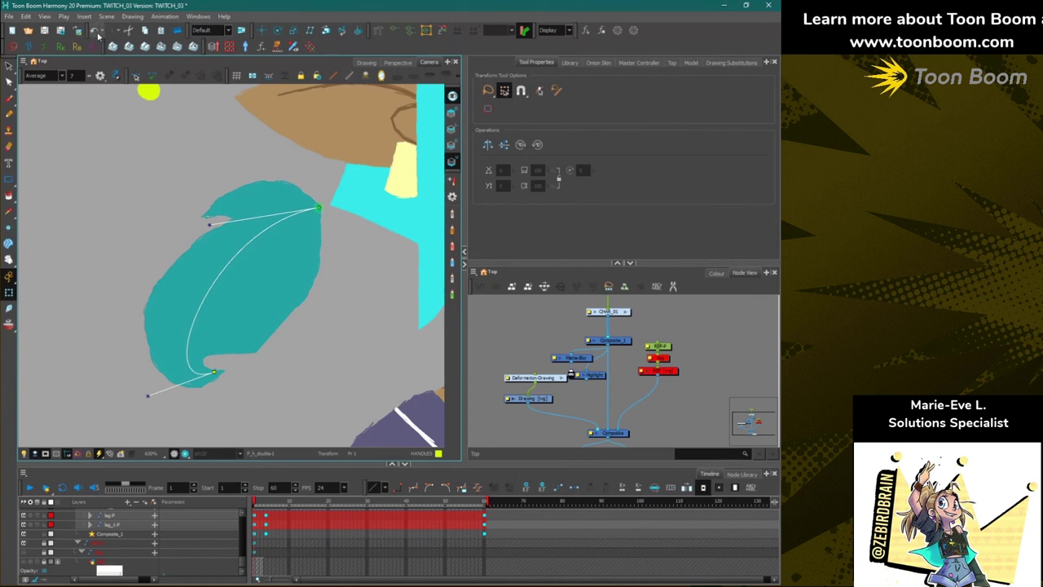
click(97, 33)
click(97, 33)
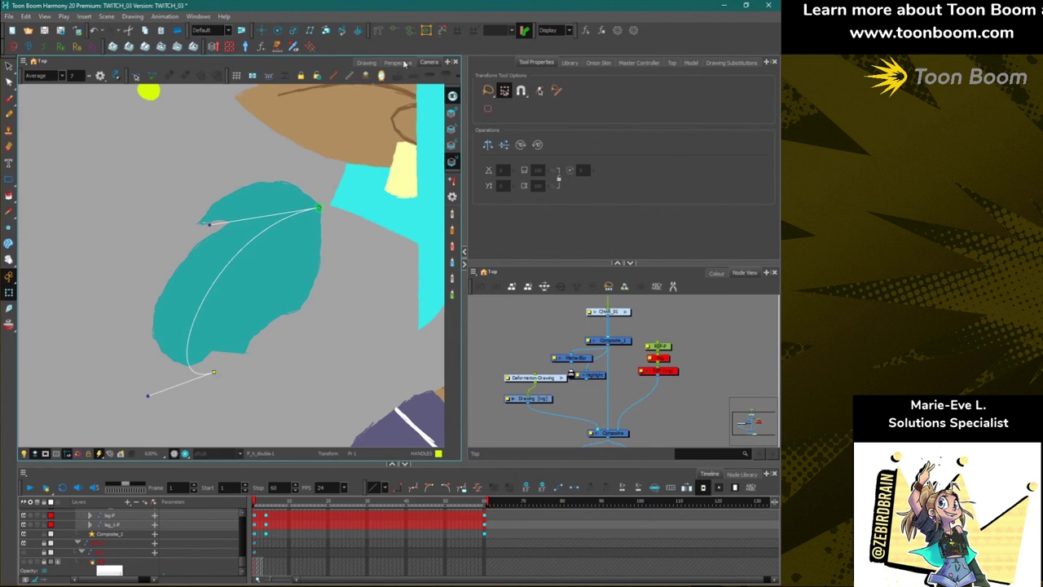
Move the ponytail deformer's end point closer to the hair's outer edge and adjust its curve handle with the Rigging tool.
click(379, 31)
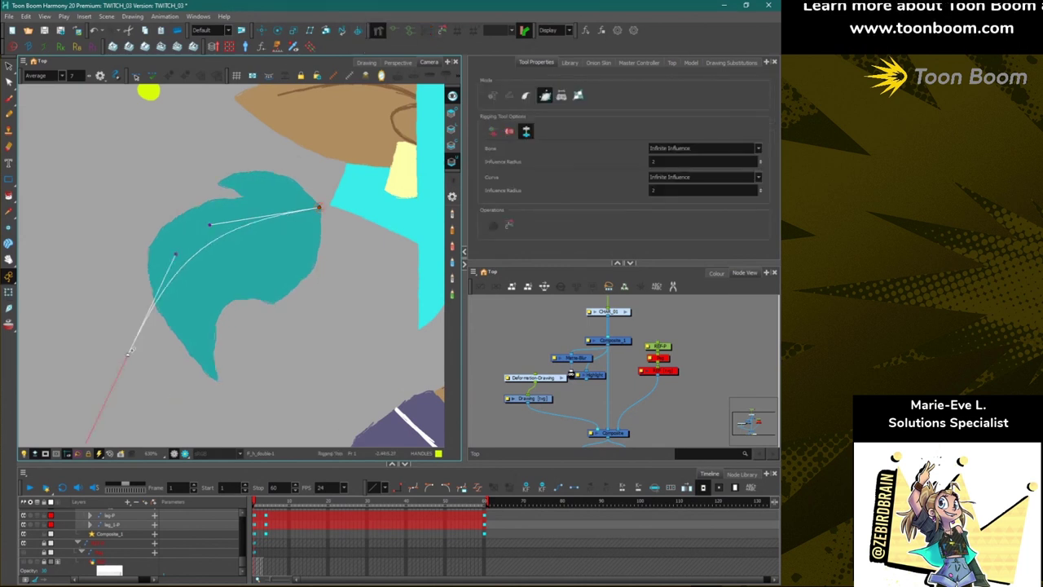
drag(129, 353, 138, 322)
drag(185, 221, 183, 247)
key(shift+t)
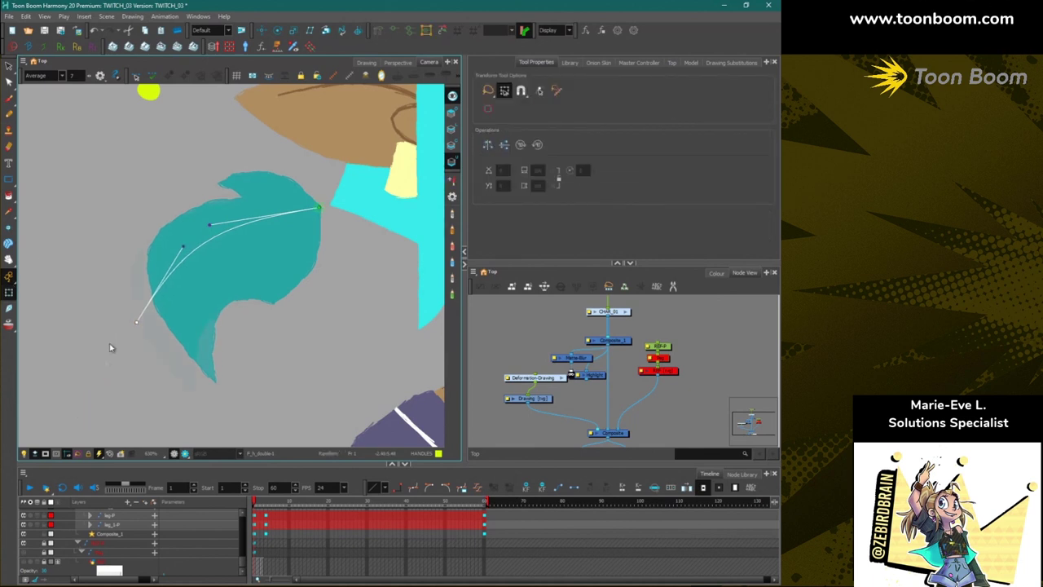
Try bending the ponytail by its end point and curve handle with the Transform tool, and undo the changes.
drag(110, 348, 116, 316)
drag(147, 275, 185, 286)
scroll(161, 276, down, 3)
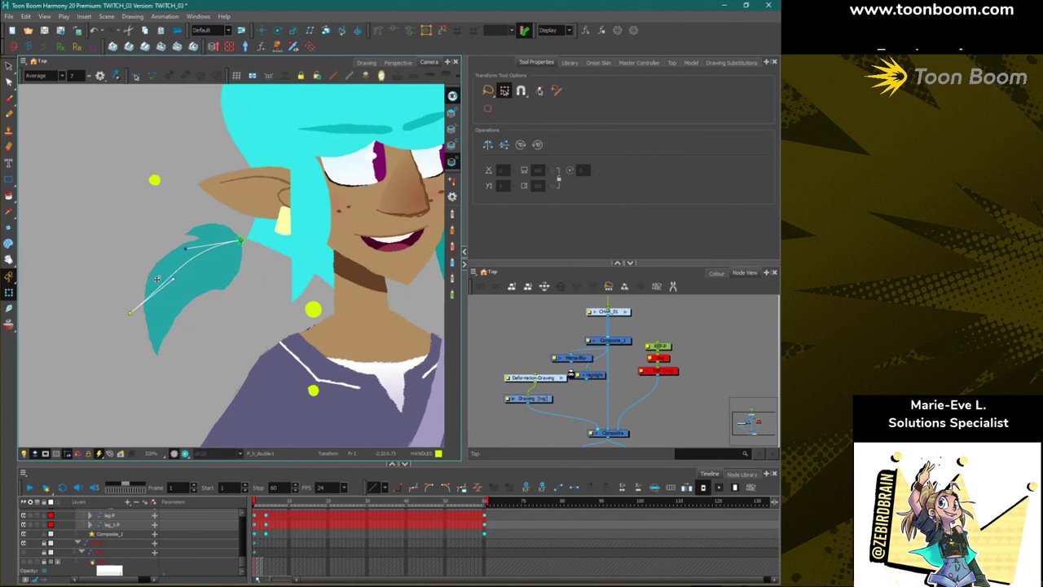
key(ctrl+z)
key(ctrl+z)
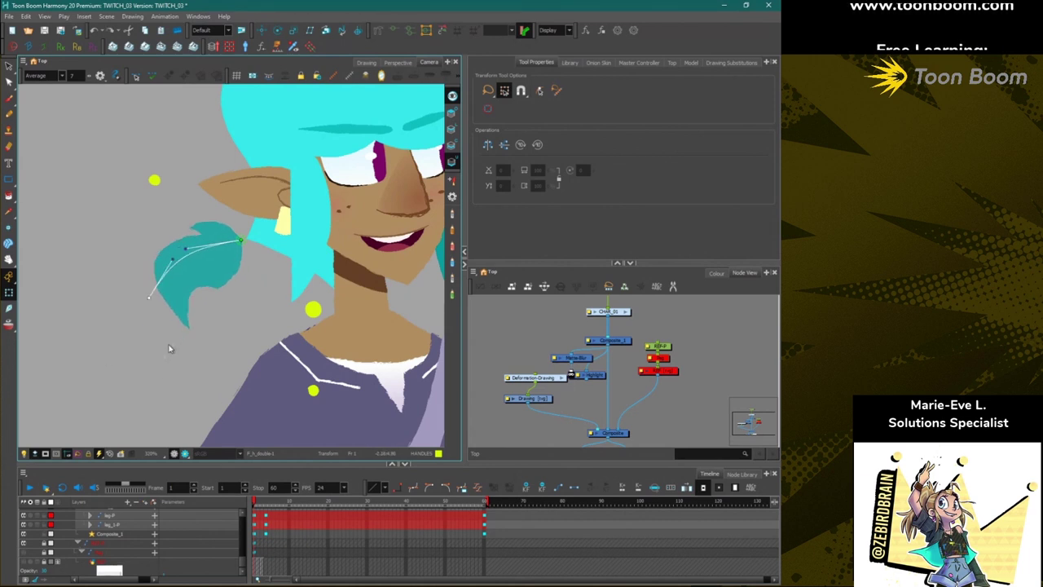
Place the deformer's resting end point on the ponytail's tip and pull its handle to the hair's outer edge.
key(alt+4)
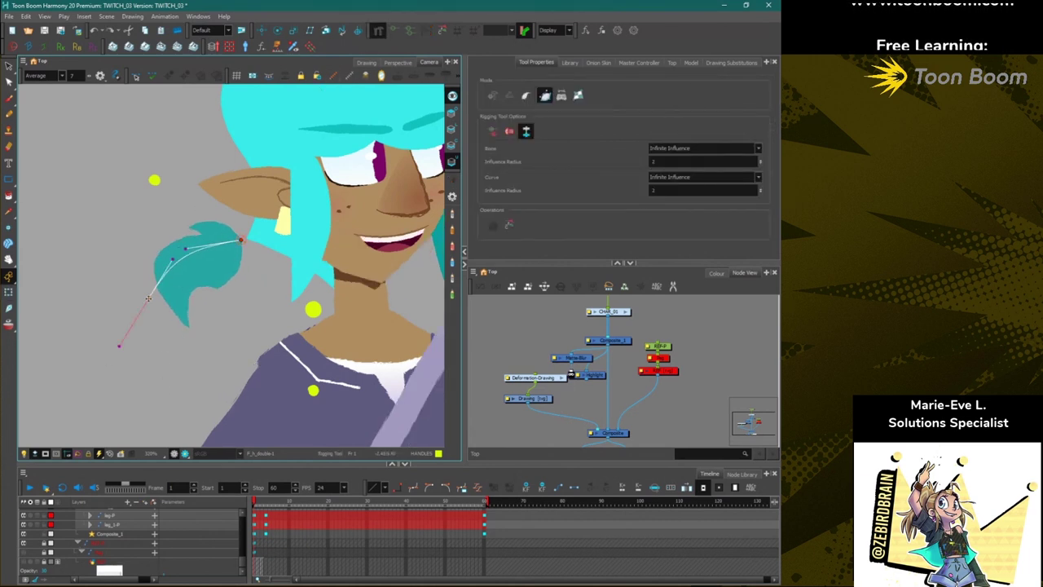
drag(149, 298, 186, 326)
drag(210, 287, 153, 266)
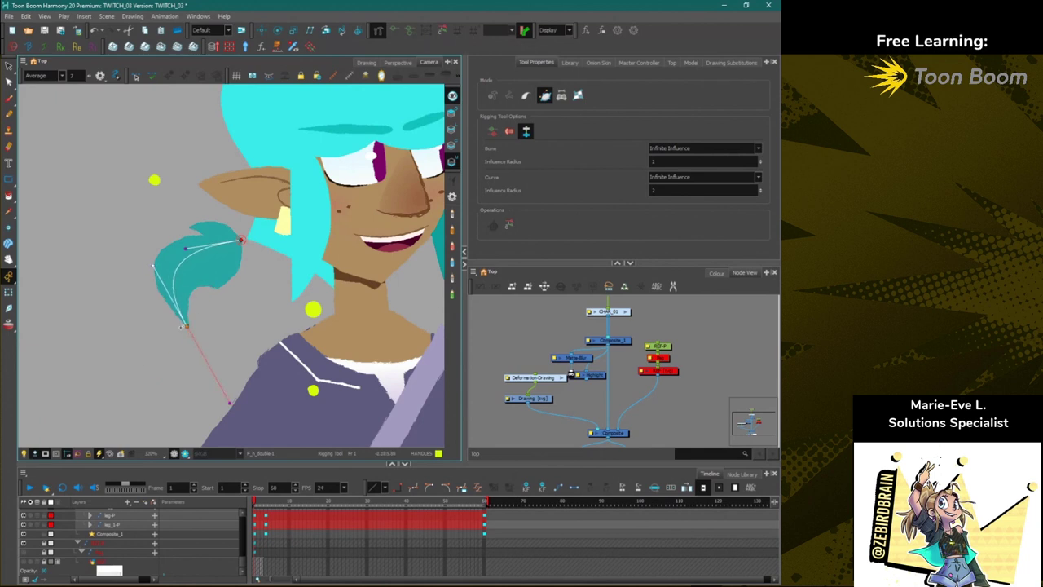
Move the deformer's resting end point back outside the ponytail and adjust its handle to a gentle curve.
drag(187, 326, 127, 305)
drag(94, 244, 170, 259)
drag(127, 306, 144, 307)
drag(185, 262, 177, 262)
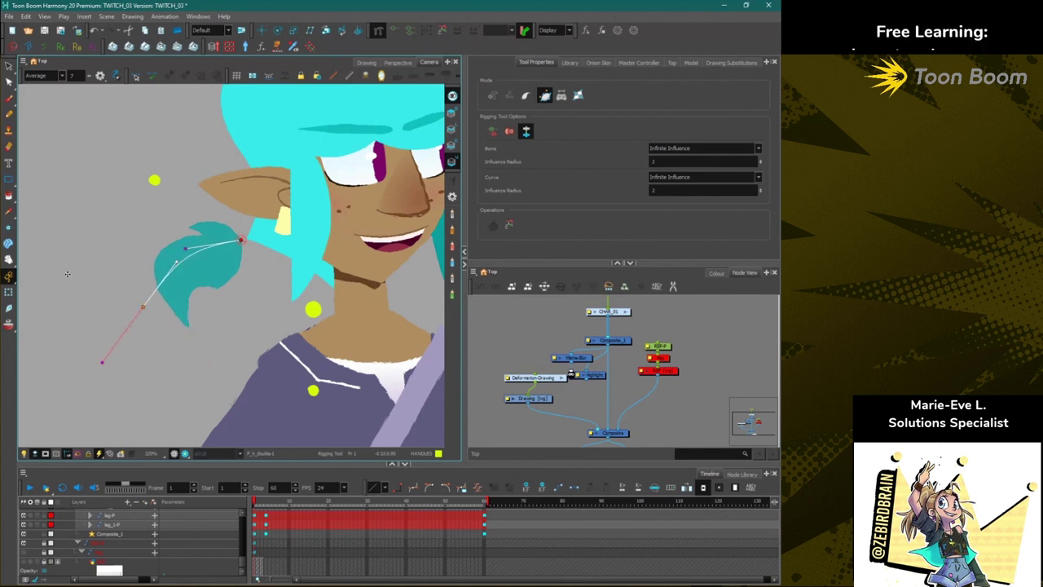
Stretch the ponytail down to the character's knee and curve it backward by its deformer points with the Transform tool.
click(9, 293)
scroll(117, 340, down, 4)
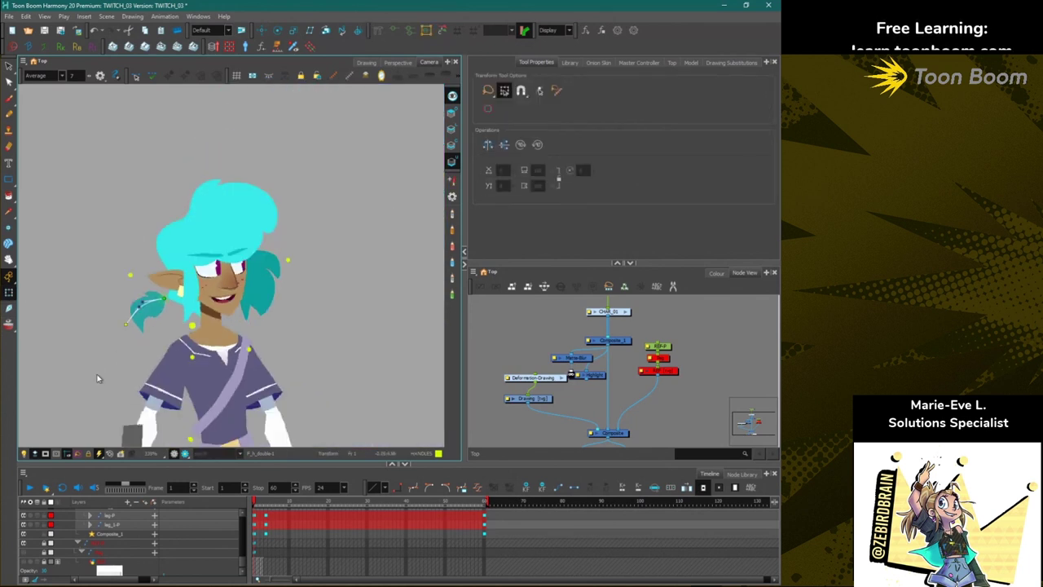
drag(97, 379, 165, 267)
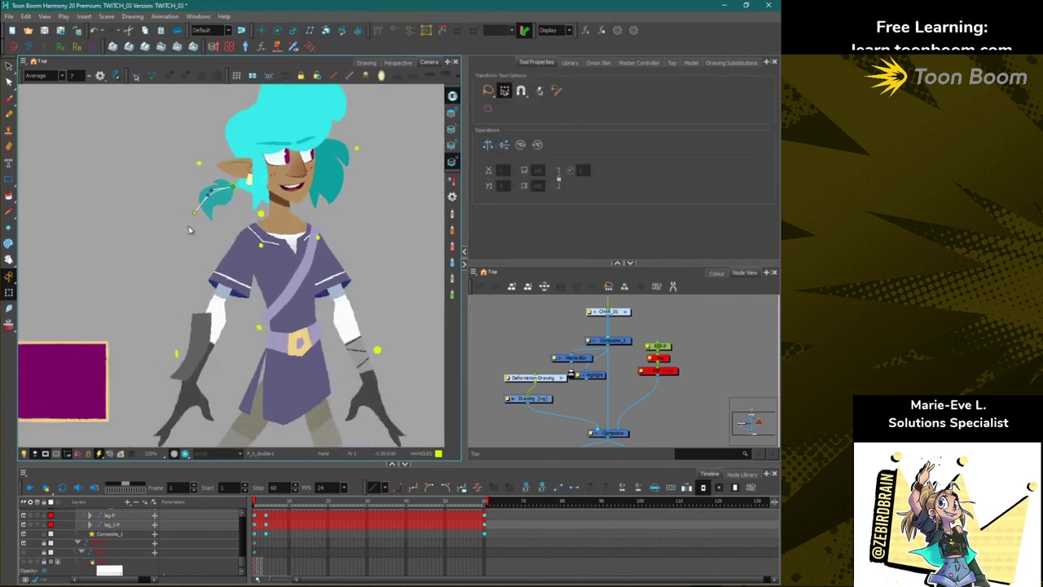
drag(195, 213, 210, 482)
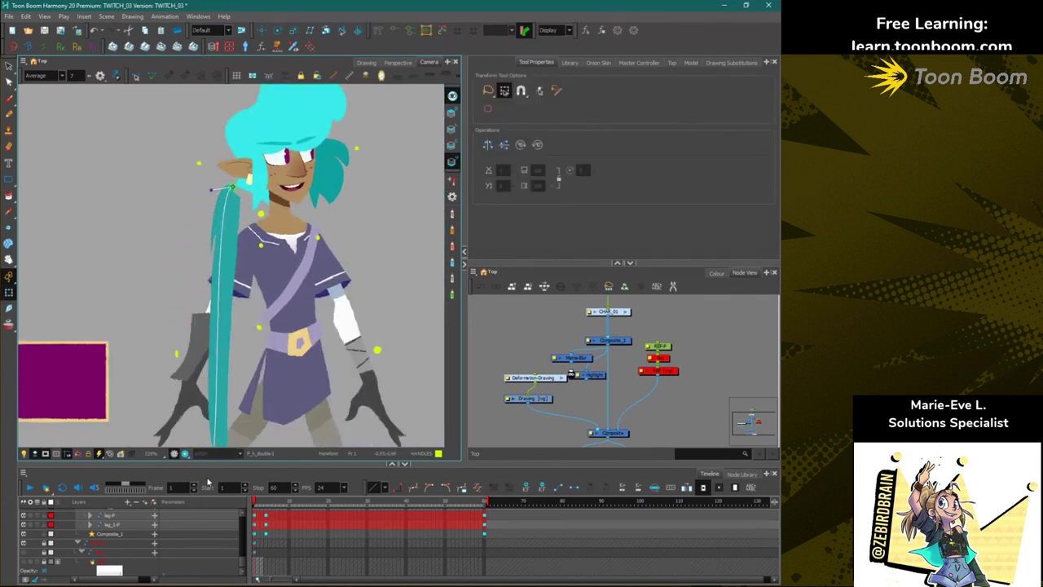
drag(220, 443, 167, 313)
drag(206, 130, 129, 172)
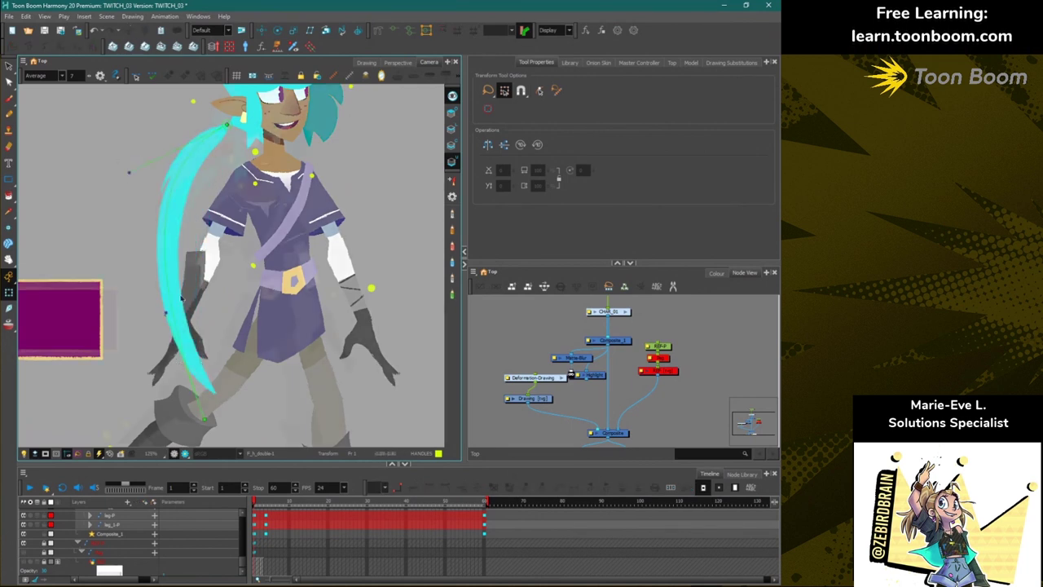
scroll(180, 313, down, 2)
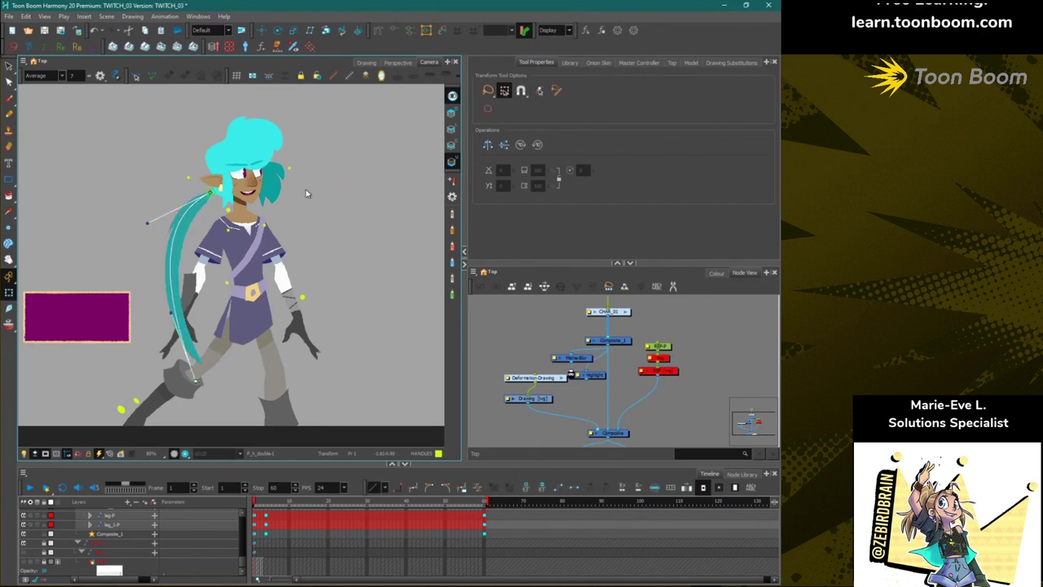
Reset the ponytail's deformation to its resting shape.
click(442, 30)
scroll(194, 194, up, 2)
scroll(192, 193, up, 1)
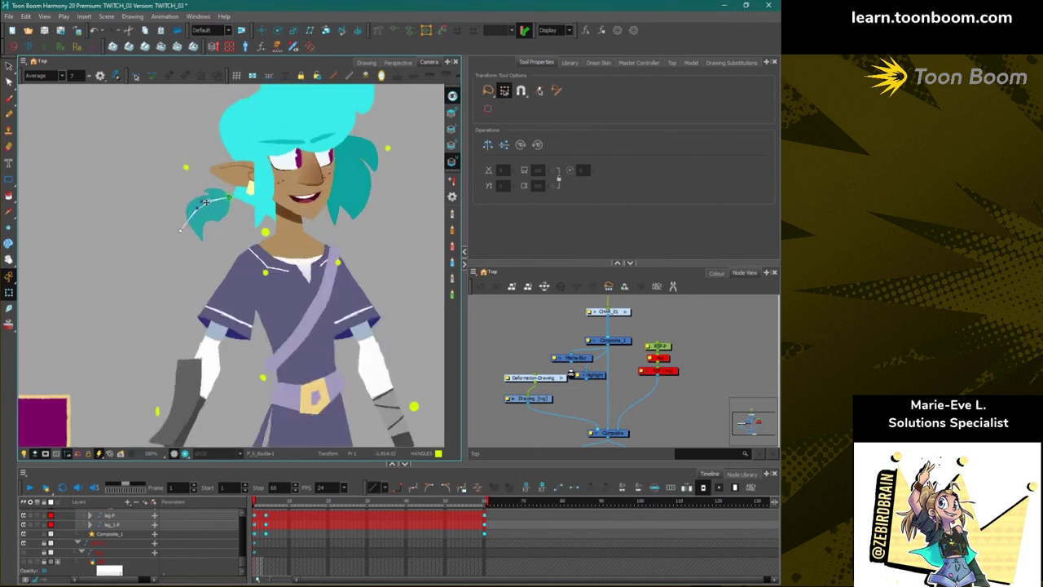
click(442, 31)
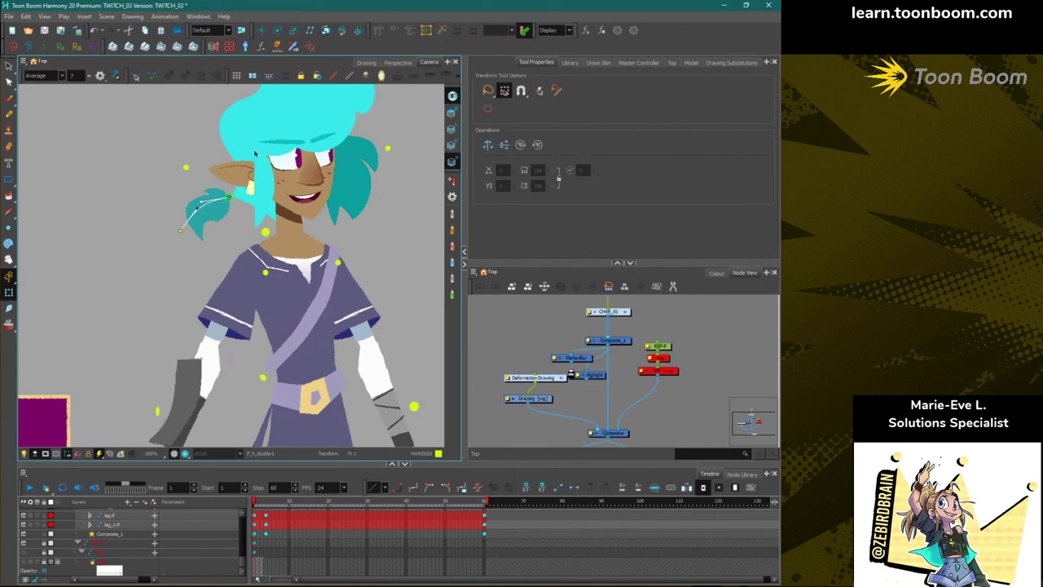
scroll(255, 203, down, 2)
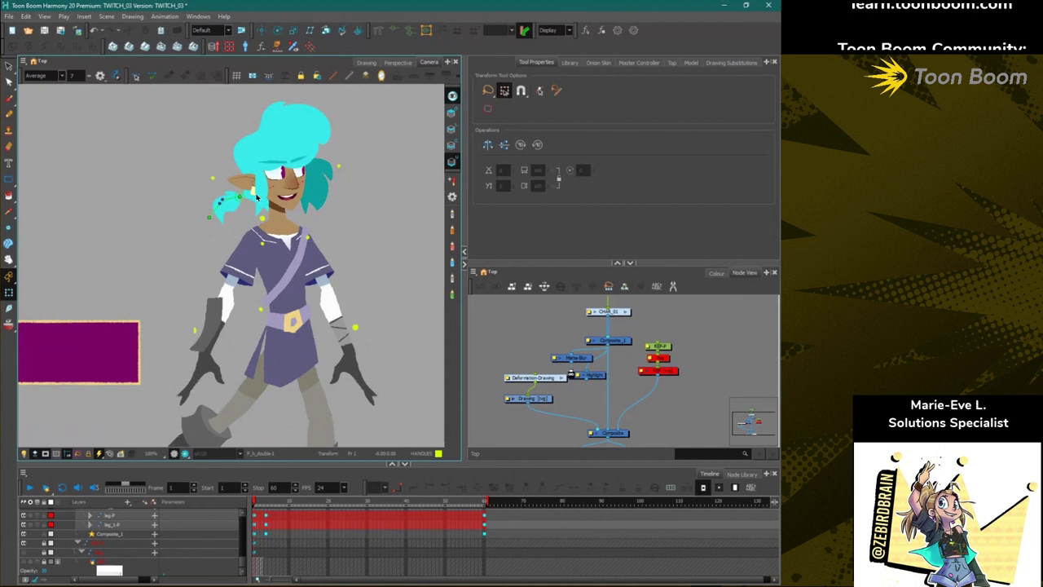
Delete the outlined example rectangle's drawing together with its deformation group.
scroll(257, 194, down, 1)
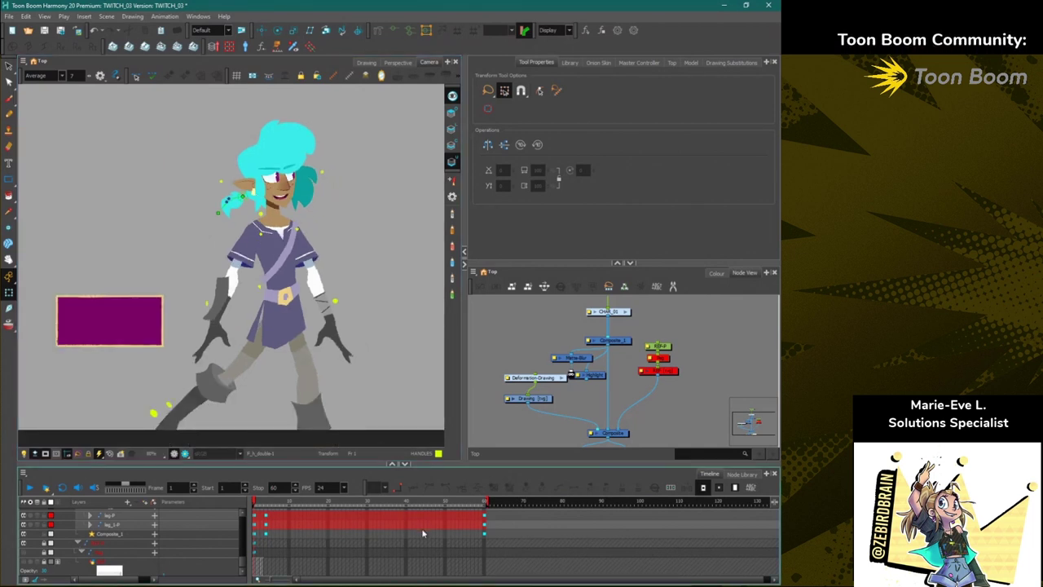
click(533, 400)
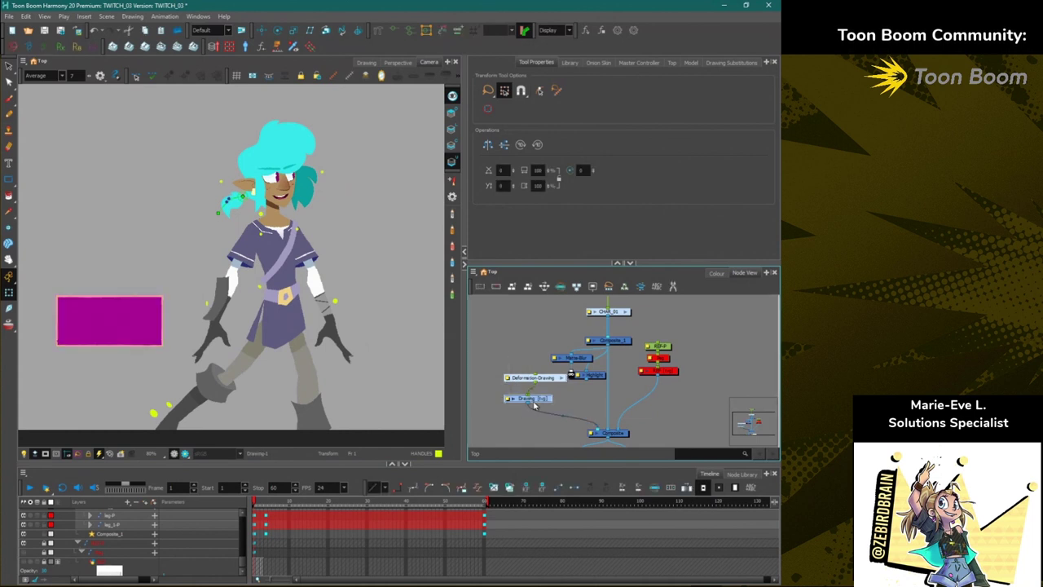
key(Delete)
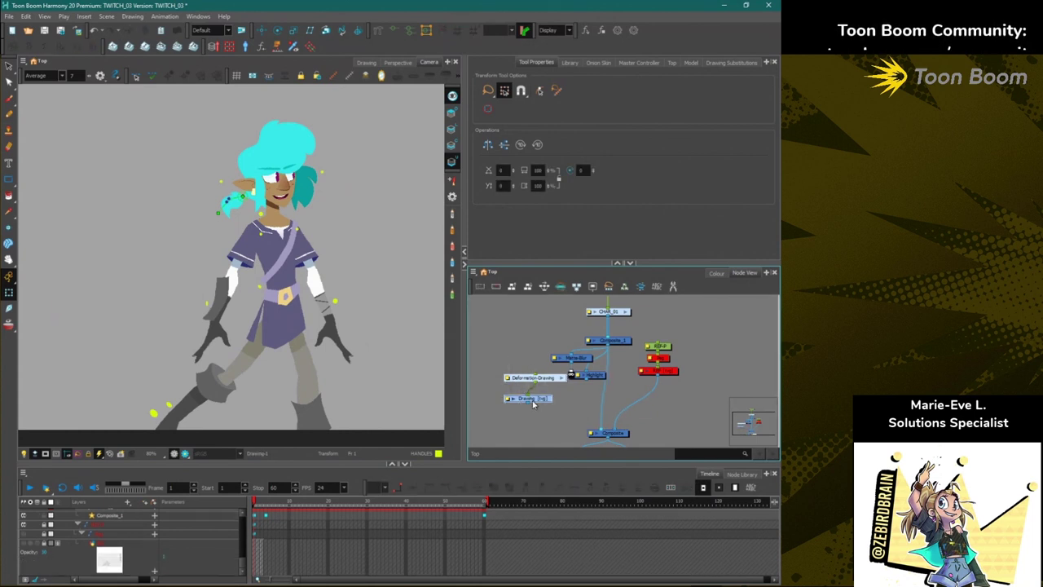
drag(226, 373, 168, 322)
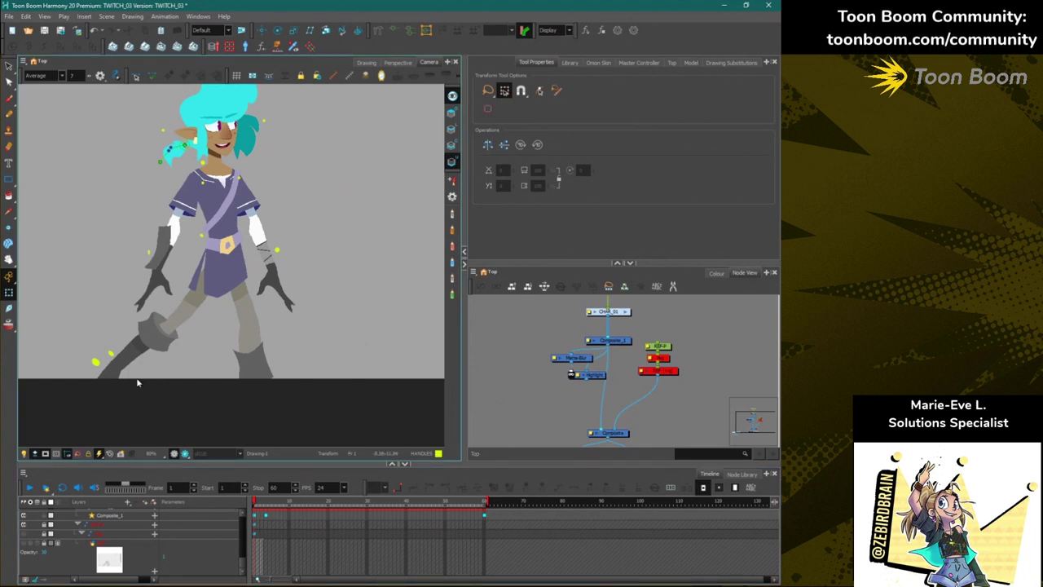
Enable the reference drawing layer so the rough sketch shows over the character.
click(661, 371)
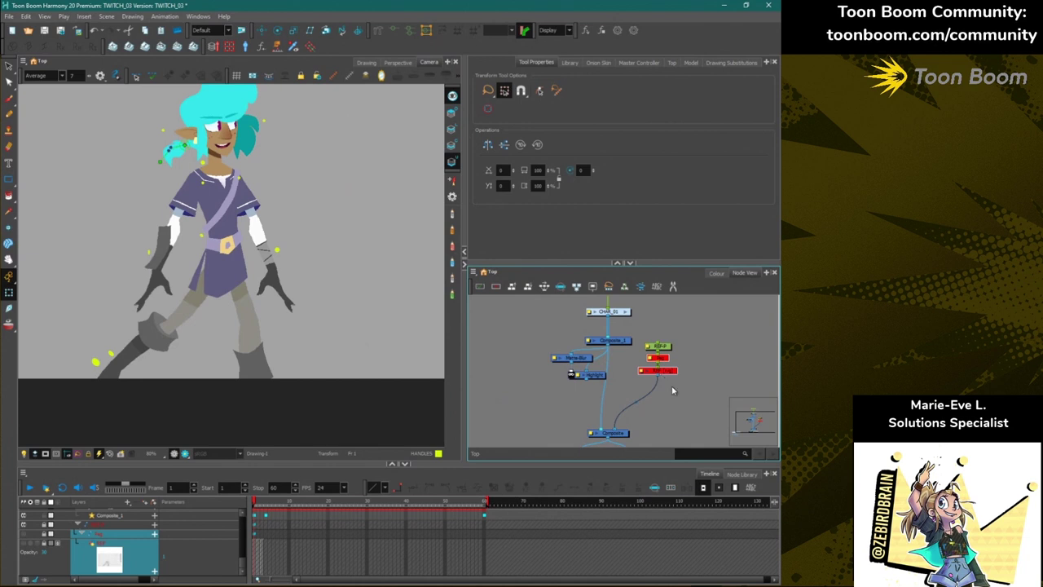
click(683, 363)
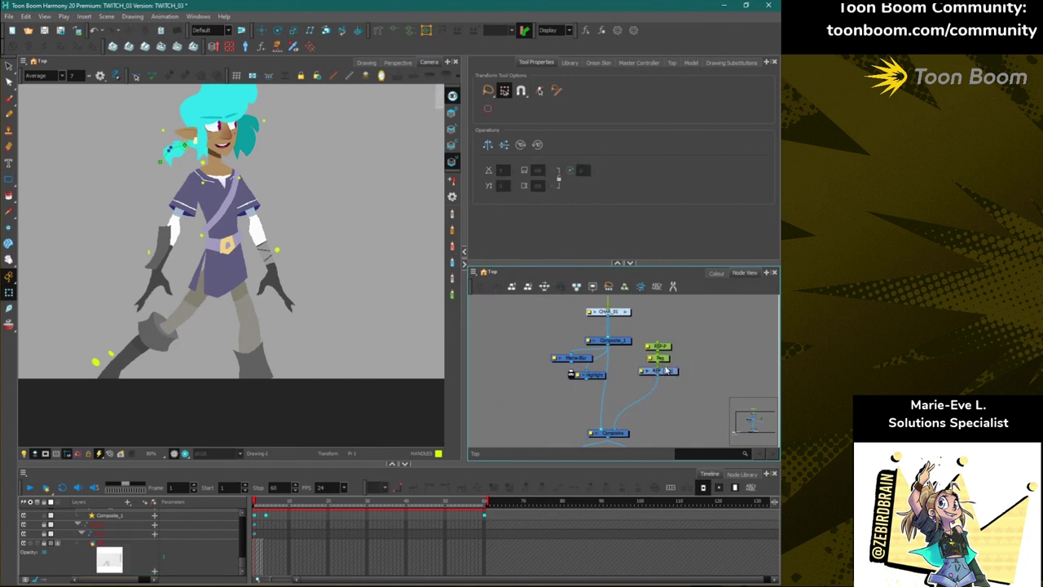
click(660, 372)
key(d)
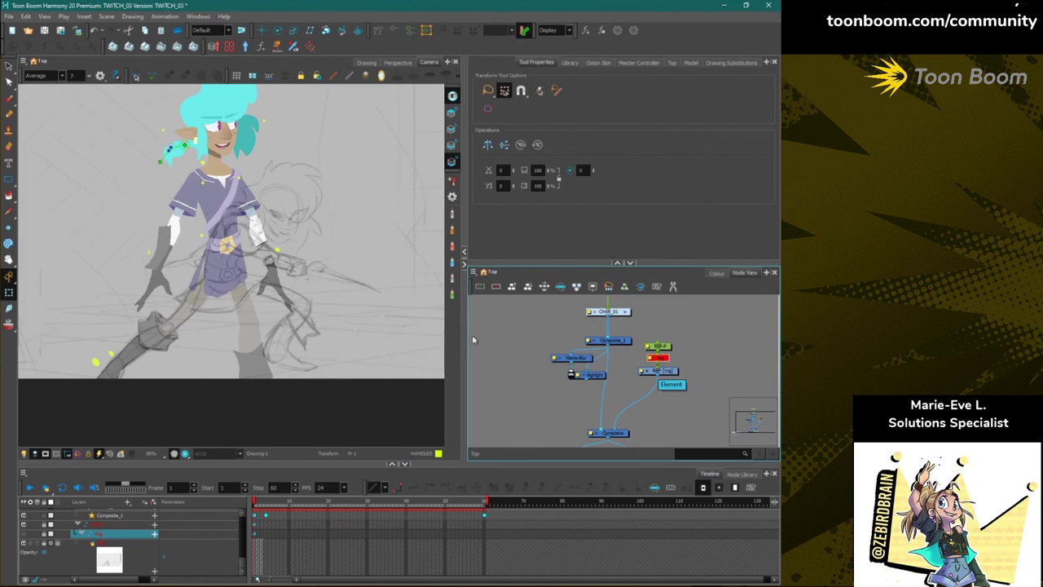
Show the rear boot cuff's deformer points and pull the handle under its tip downward to curve the cuff opening.
scroll(171, 343, up, 2)
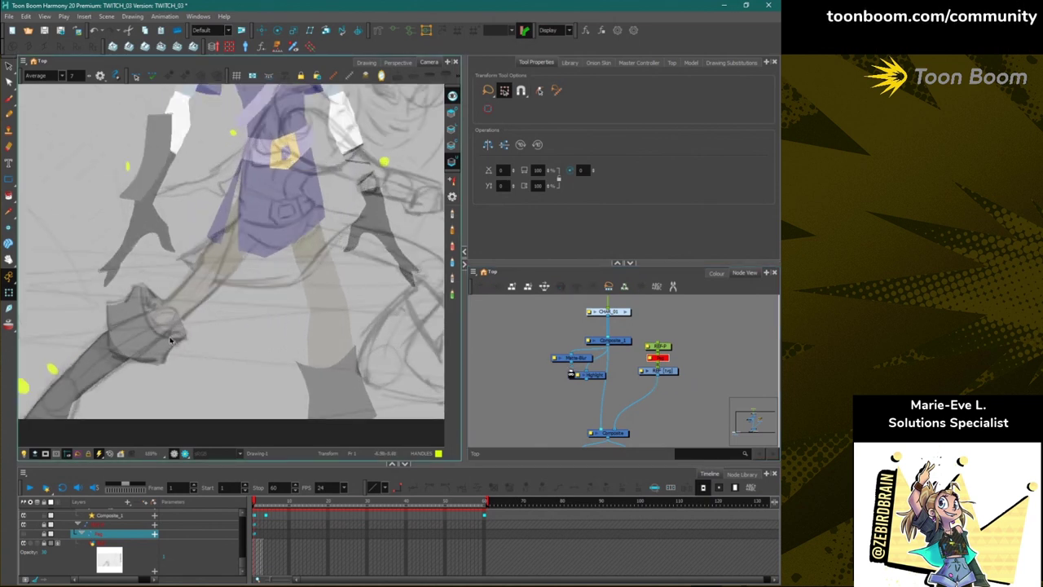
click(120, 322)
drag(122, 324, 215, 337)
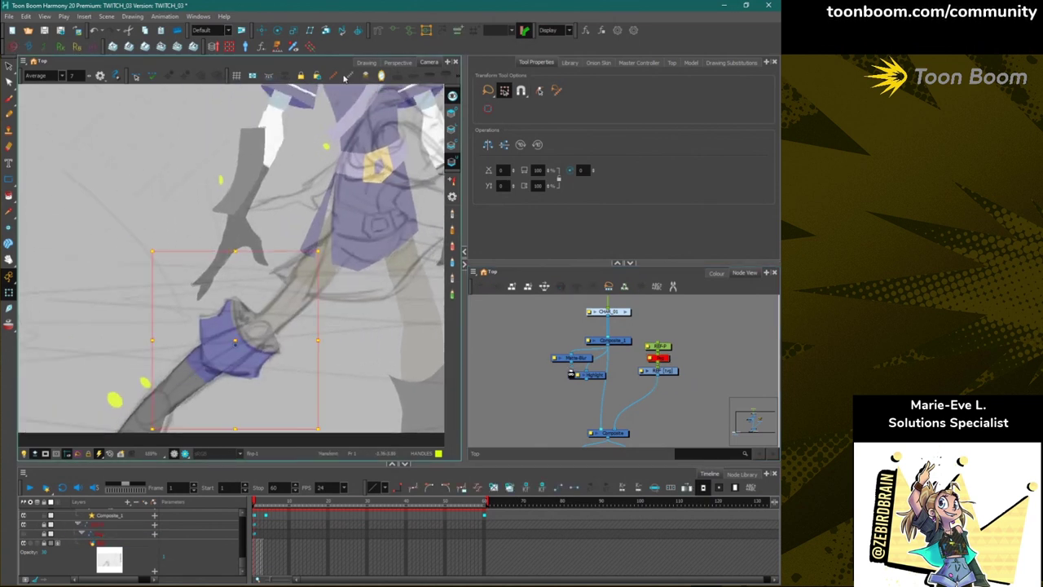
click(155, 205)
scroll(214, 287, up, 2)
click(254, 311)
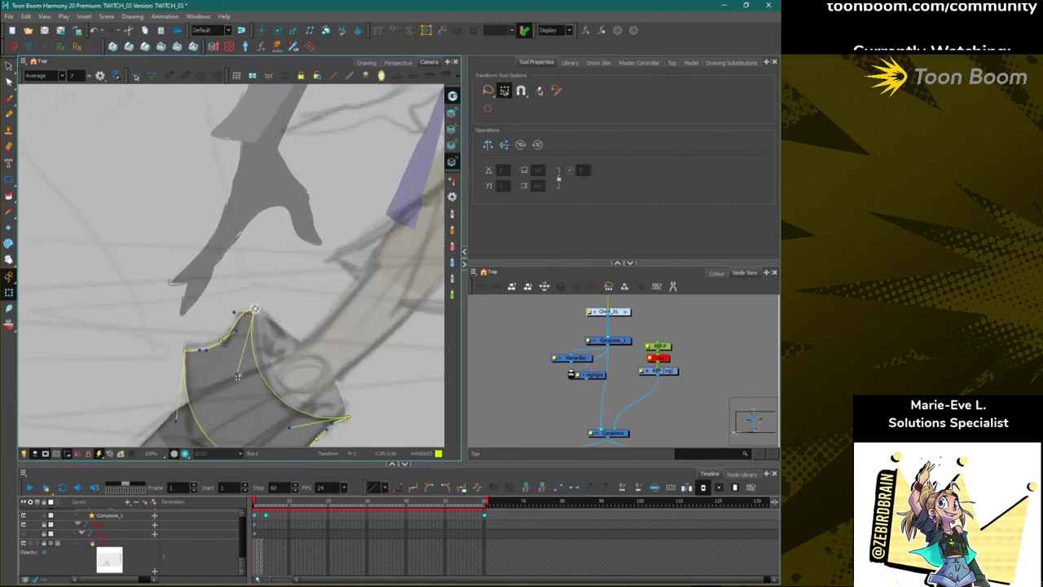
drag(238, 375, 255, 405)
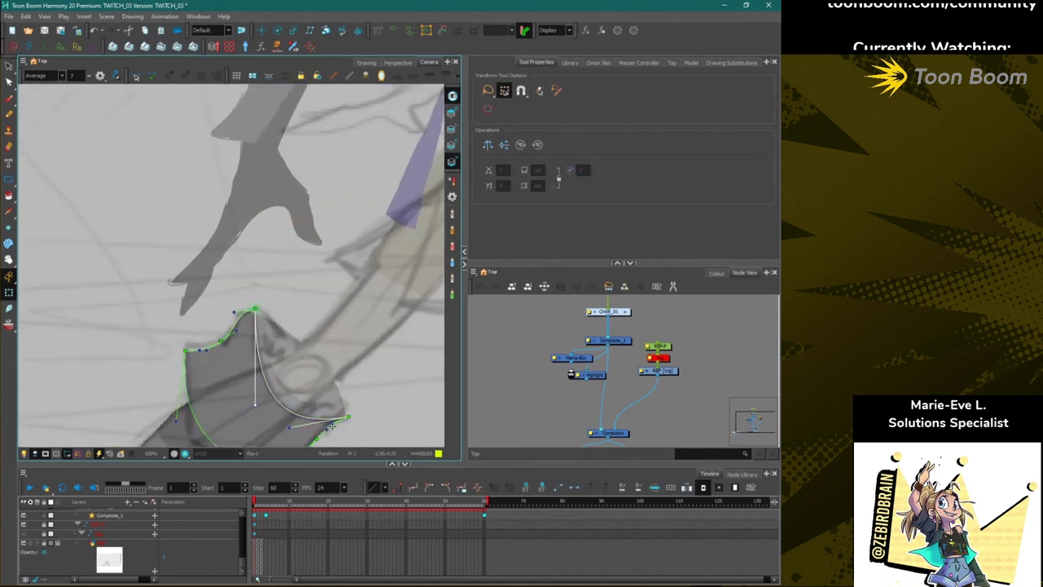
Show the deformers of the rear leg pieces inside the cuff and move the cuff back piece's top point to the cuff's tip.
click(281, 372)
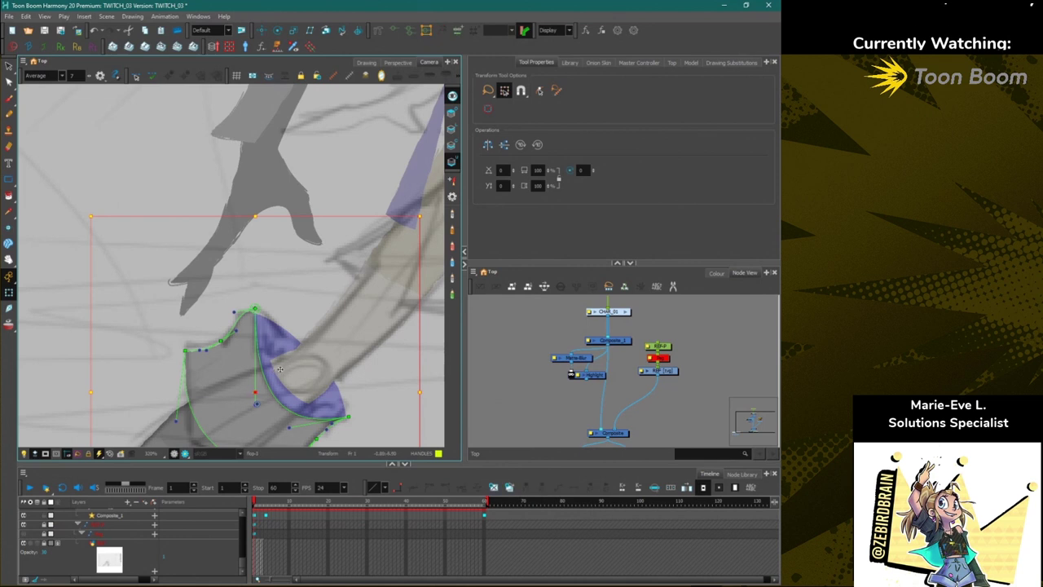
key(Escape)
click(289, 367)
click(392, 34)
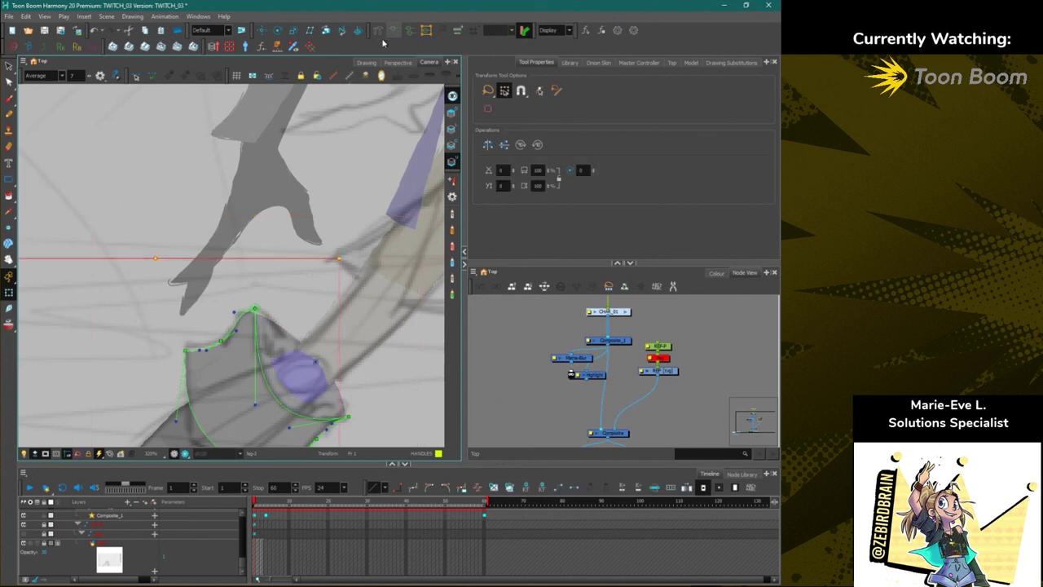
key(Escape)
click(282, 358)
click(282, 308)
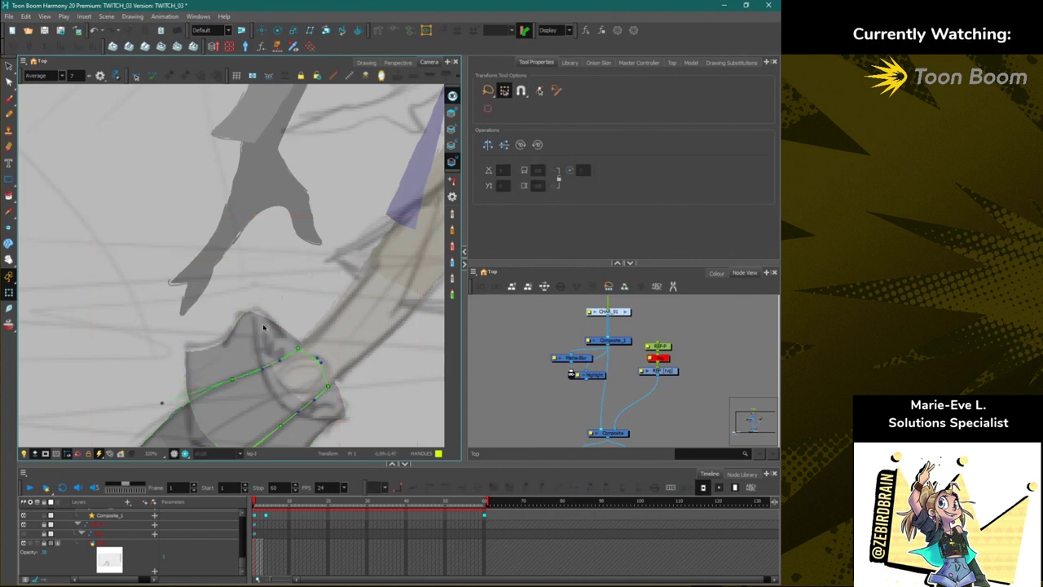
click(266, 326)
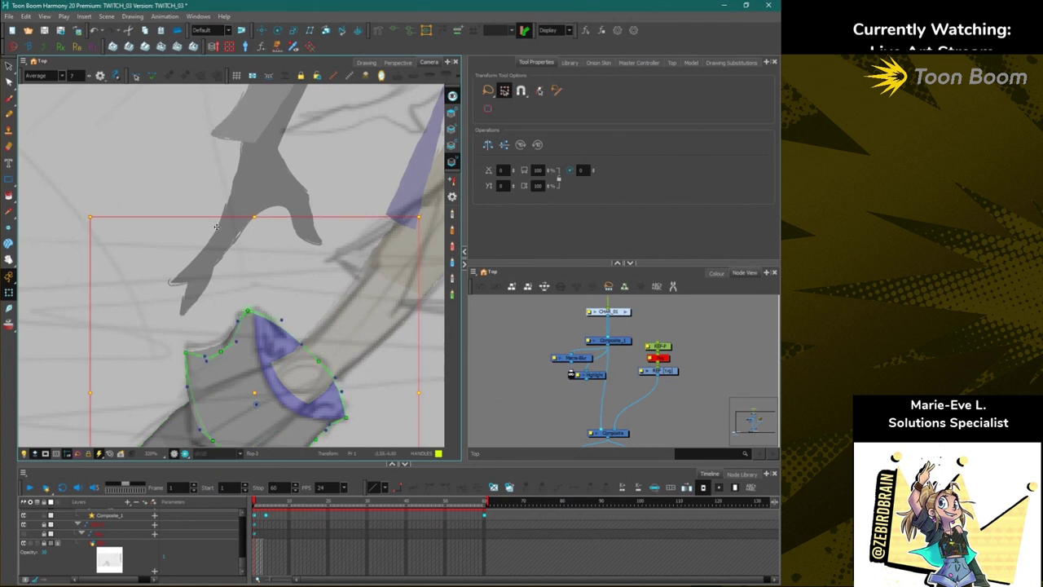
click(194, 198)
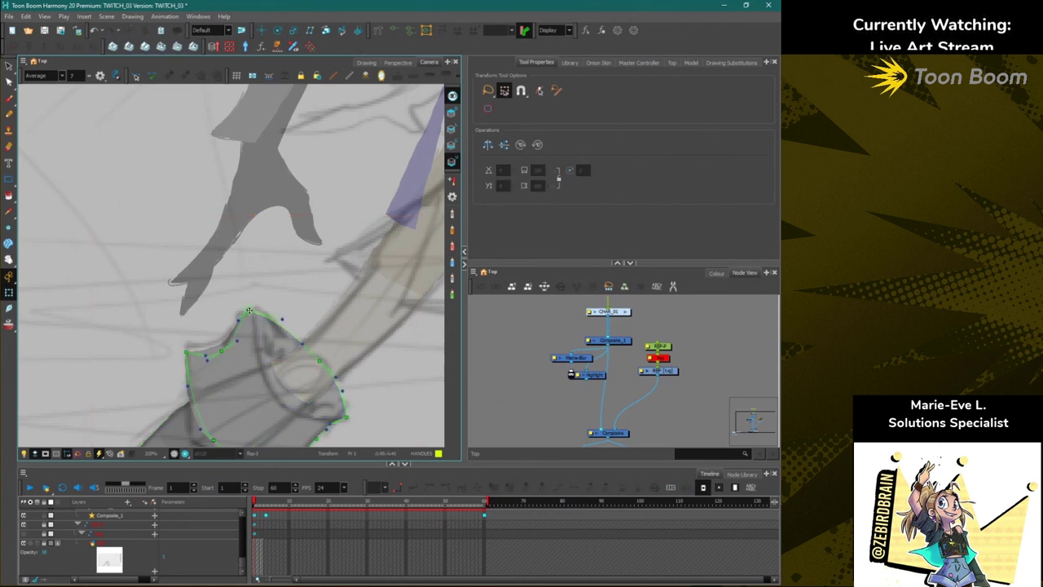
drag(248, 311, 255, 306)
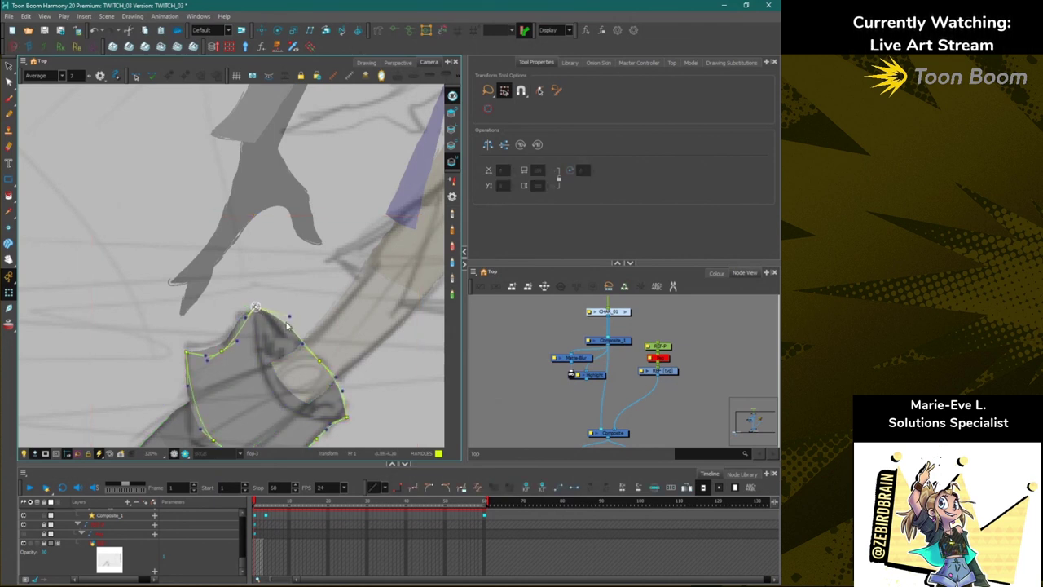
Show the deformer points of the cuff's front piece again and fine-tune the curve at its upper tip.
click(241, 324)
click(393, 30)
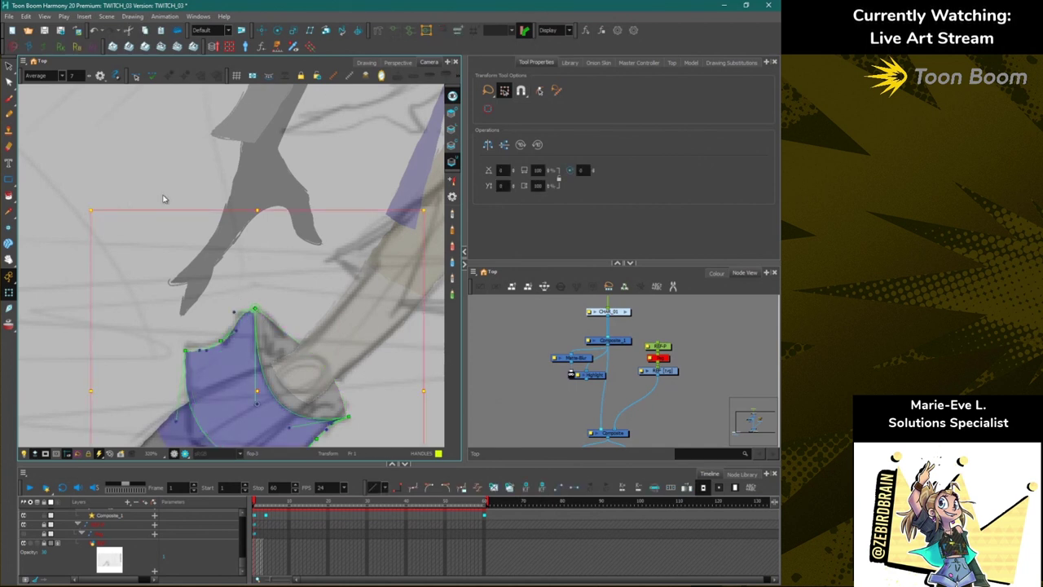
click(98, 171)
click(235, 313)
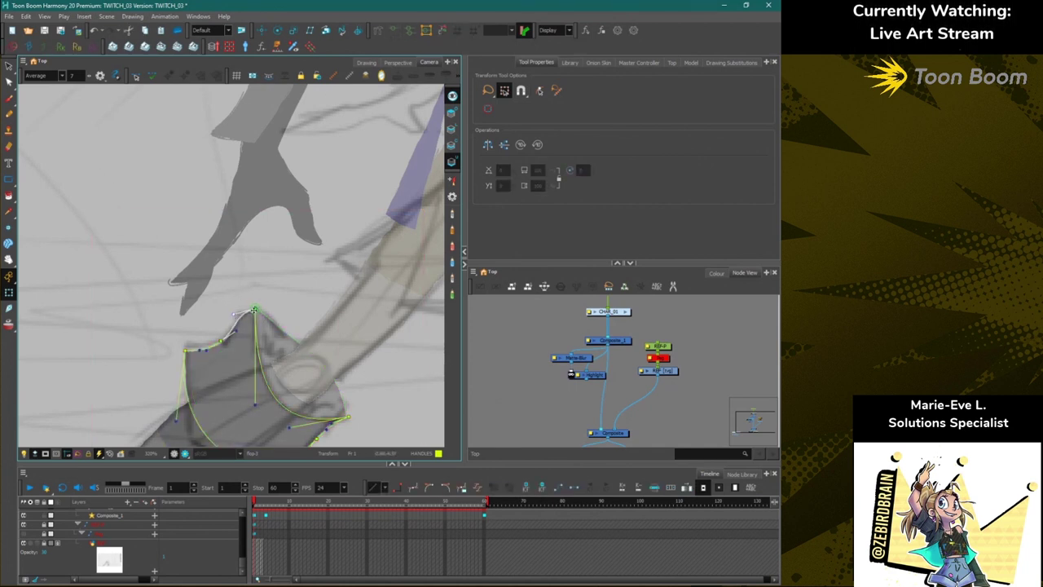
click(254, 308)
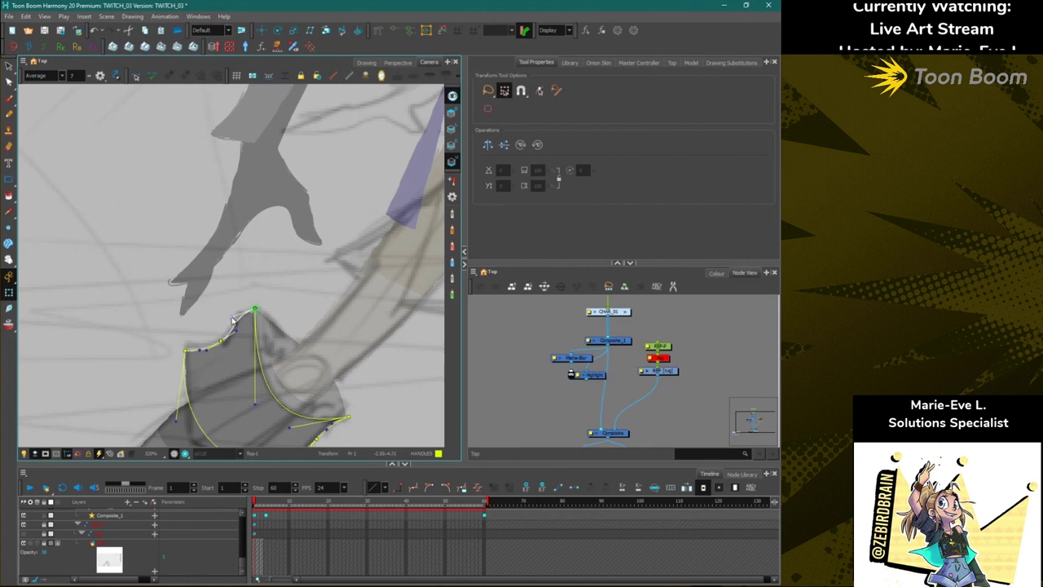
Find the leg cutter in the leg group, show its deformer points and reshape its upper edge around the sketched knee.
click(170, 335)
click(494, 399)
click(333, 401)
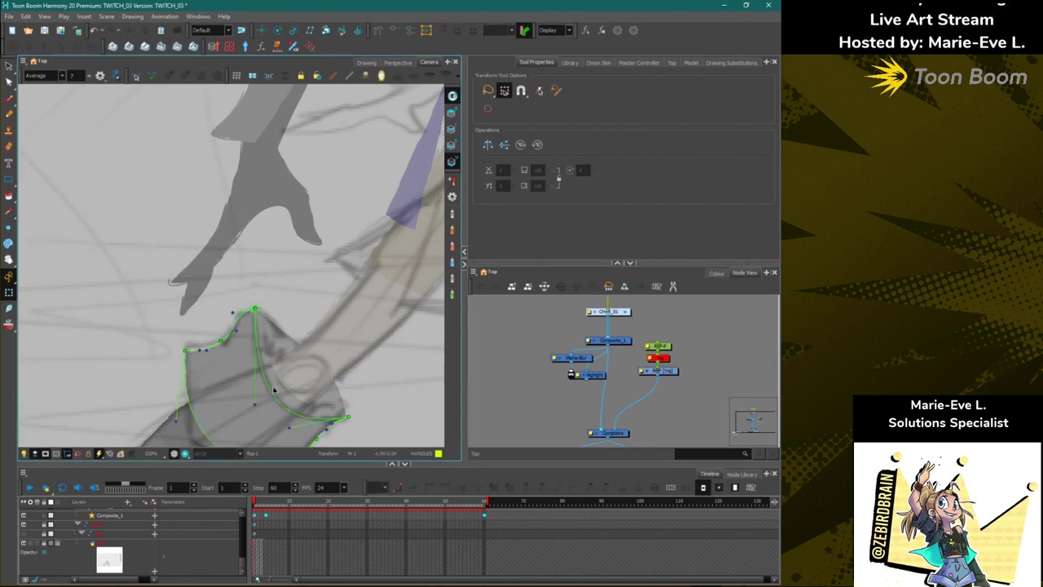
click(561, 420)
key(o)
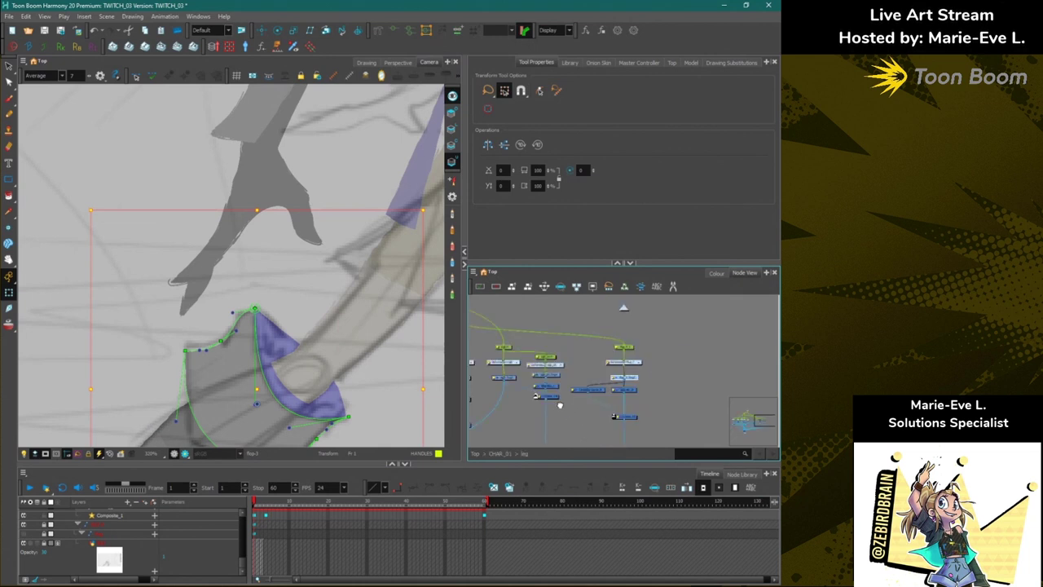
scroll(560, 406, down, 3)
click(528, 379)
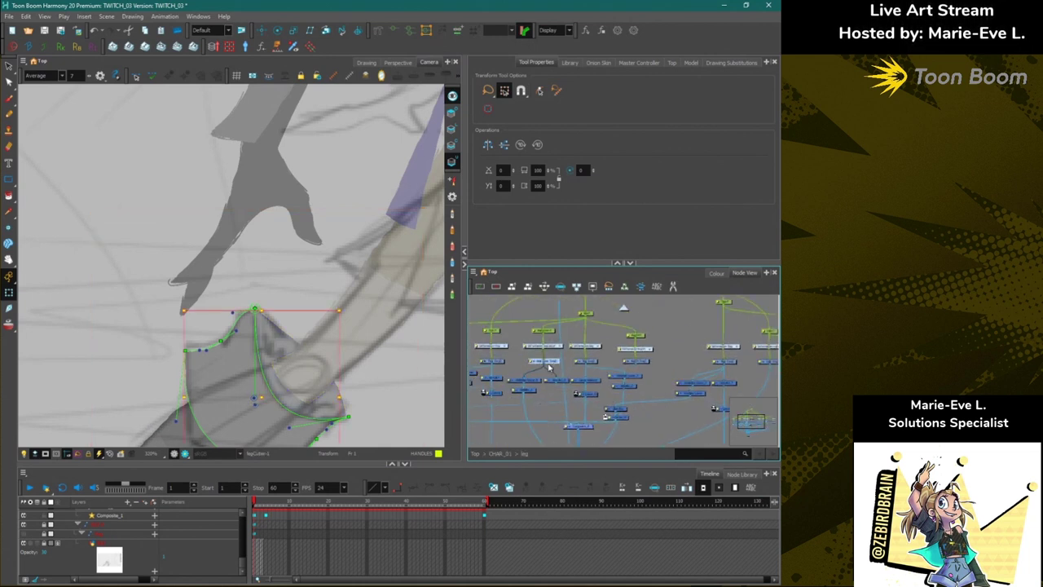
click(165, 234)
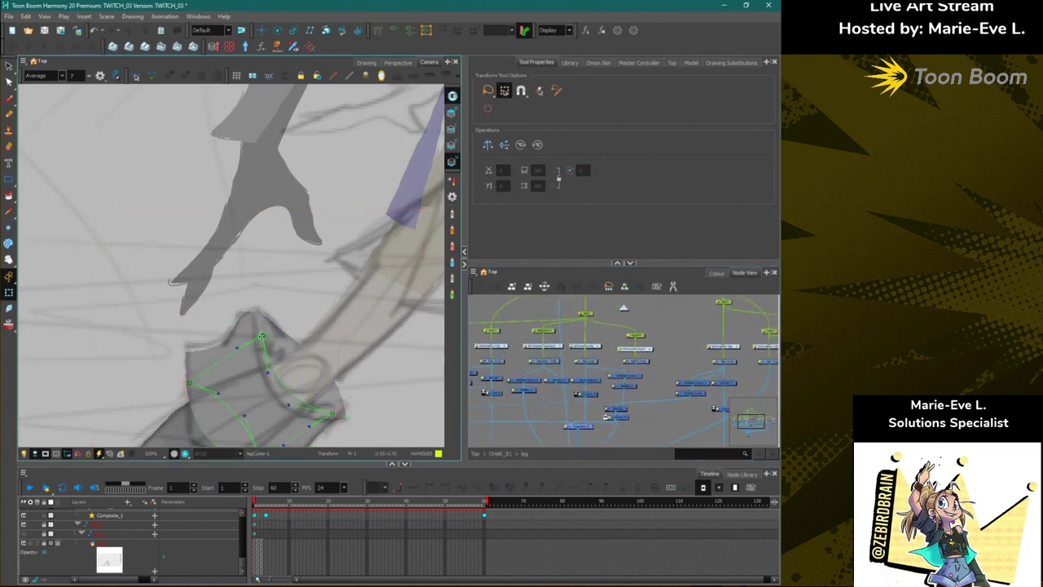
drag(262, 335, 275, 355)
drag(280, 391, 270, 394)
drag(331, 413, 305, 401)
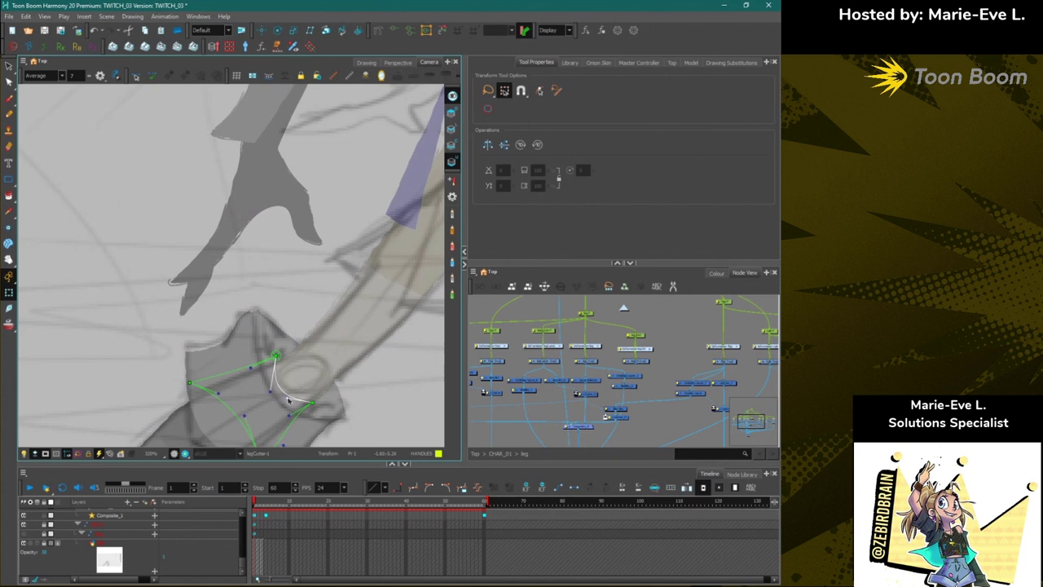
scroll(308, 393, down, 3)
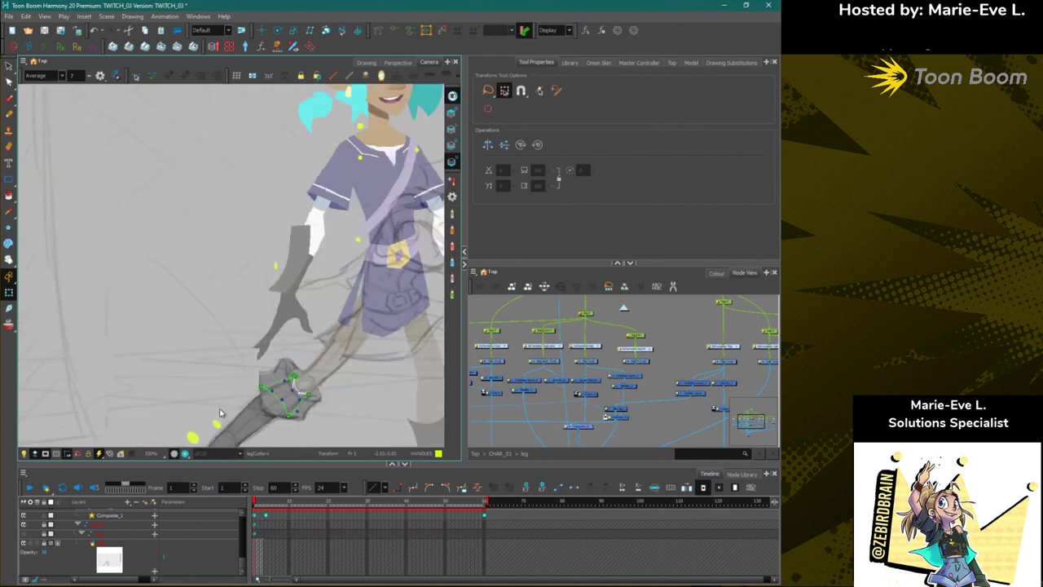
drag(383, 431, 236, 399)
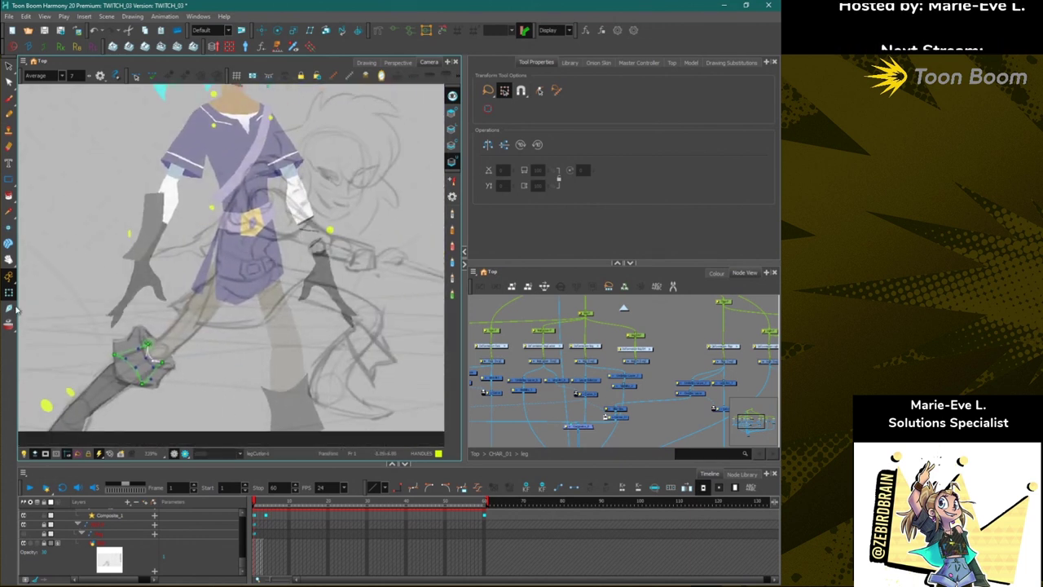
click(272, 420)
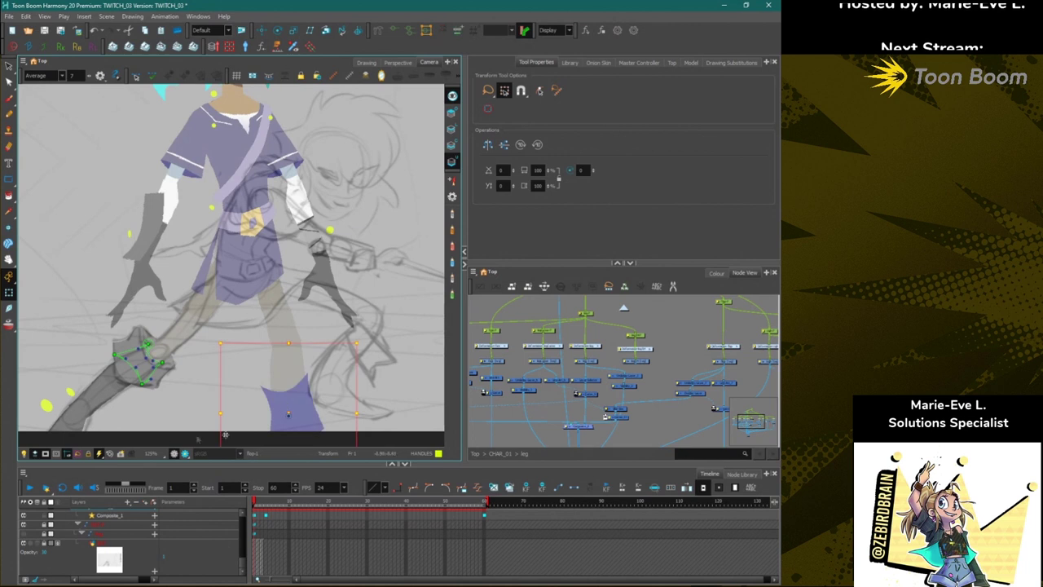
click(273, 424)
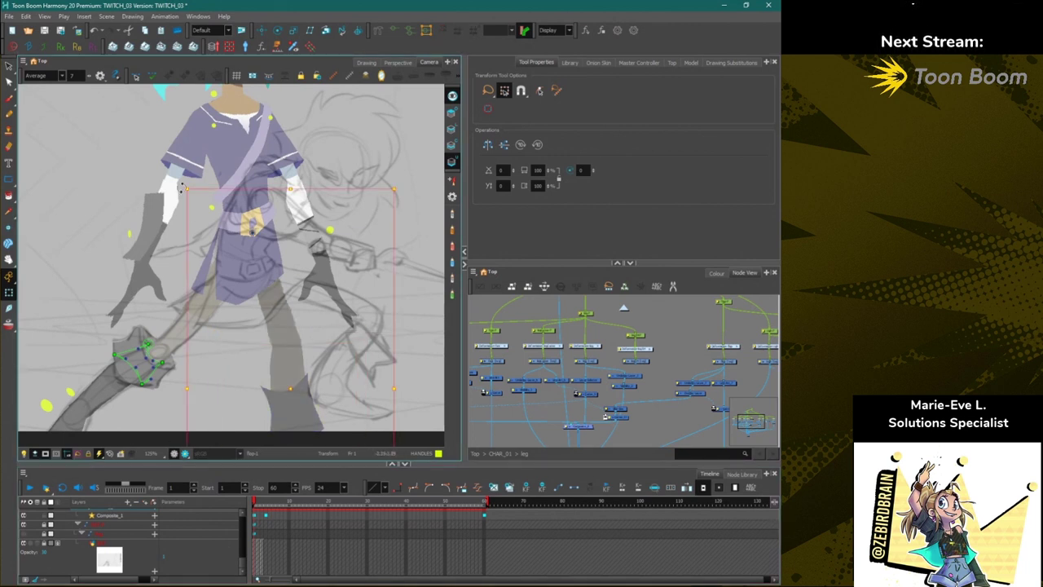
click(191, 283)
click(186, 317)
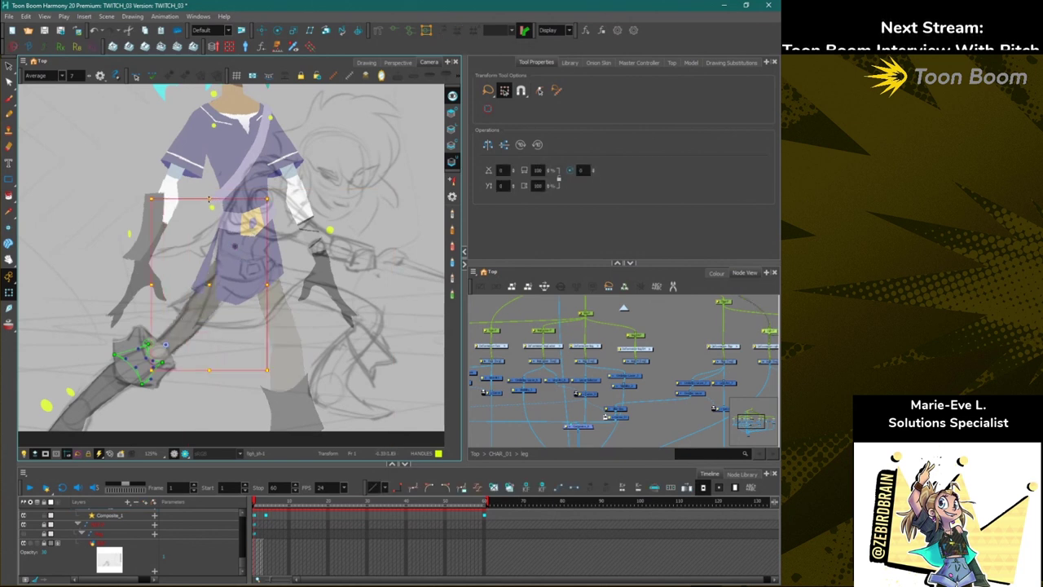
drag(209, 199, 208, 218)
Select the whole front leg and rotate it forward from the hip into a wide stride like the reference sketch.
click(294, 405)
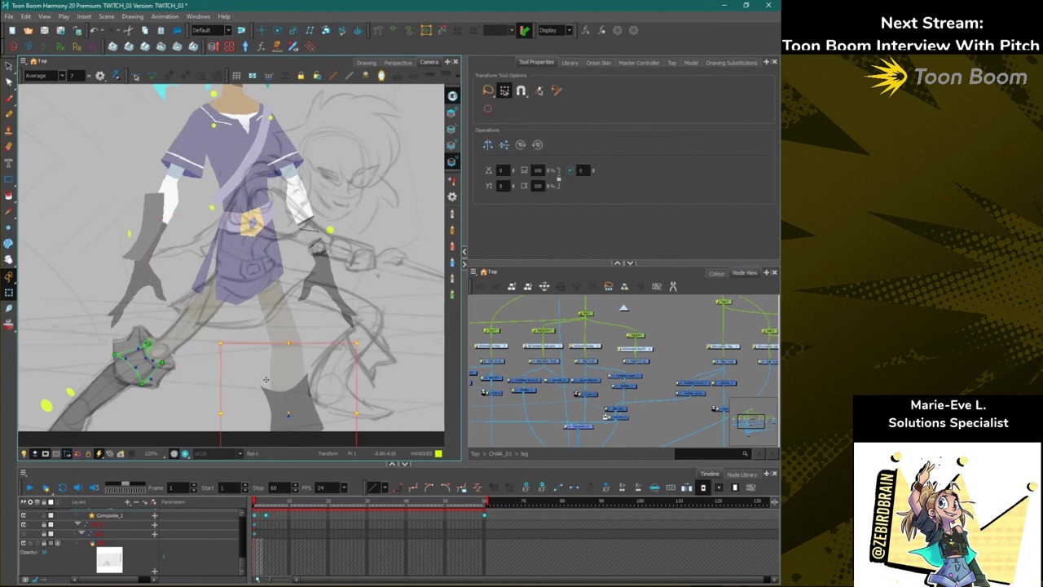
shift+click(288, 367)
shift+click(280, 327)
drag(279, 327, 286, 359)
drag(189, 444, 167, 349)
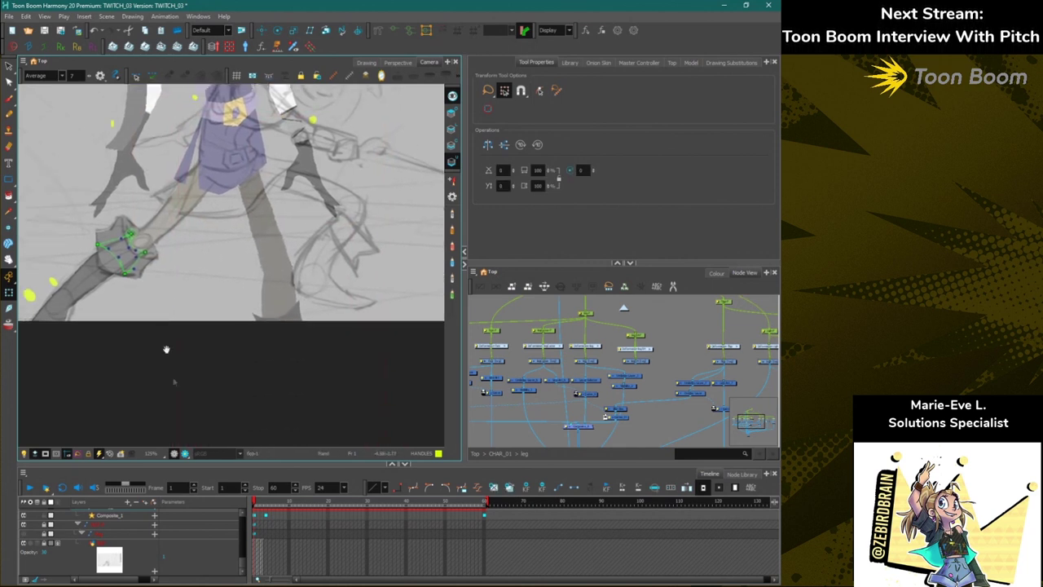
scroll(208, 358, down, 2)
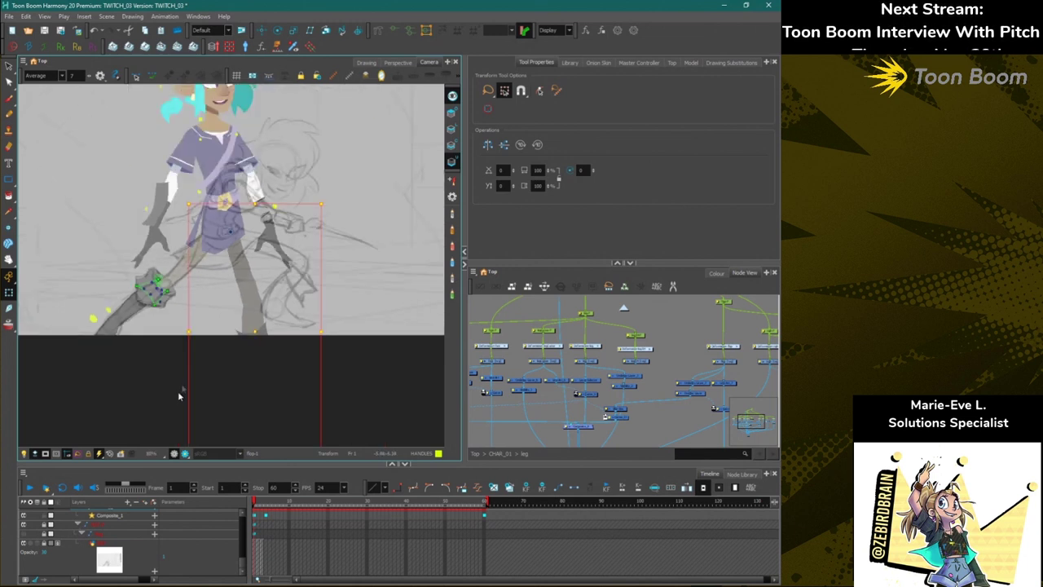
drag(181, 351, 202, 329)
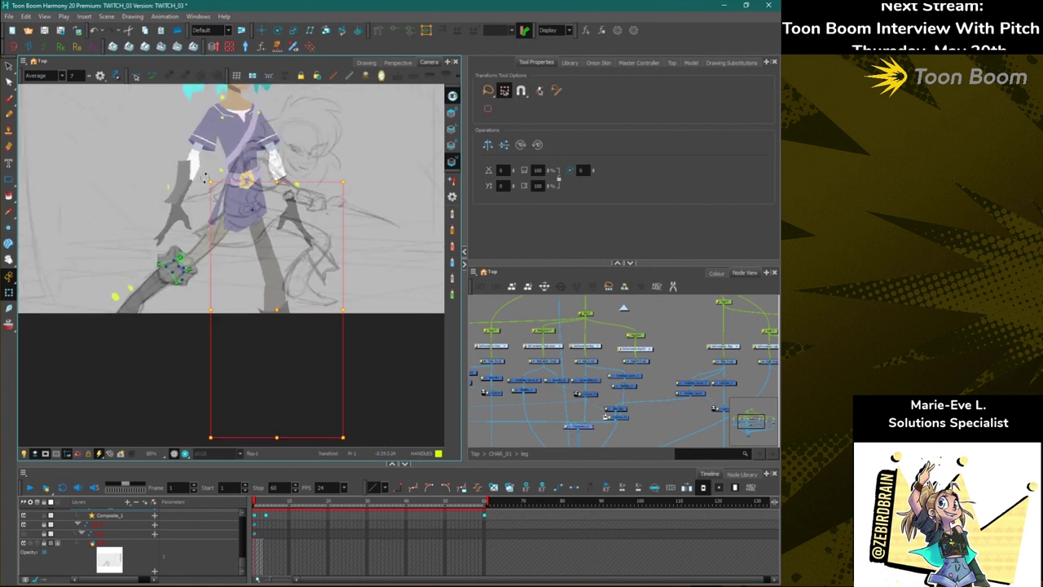
mouse_move(204, 178)
mouse_down()
mouse_move(349, 266)
mouse_move(340, 253)
mouse_up()
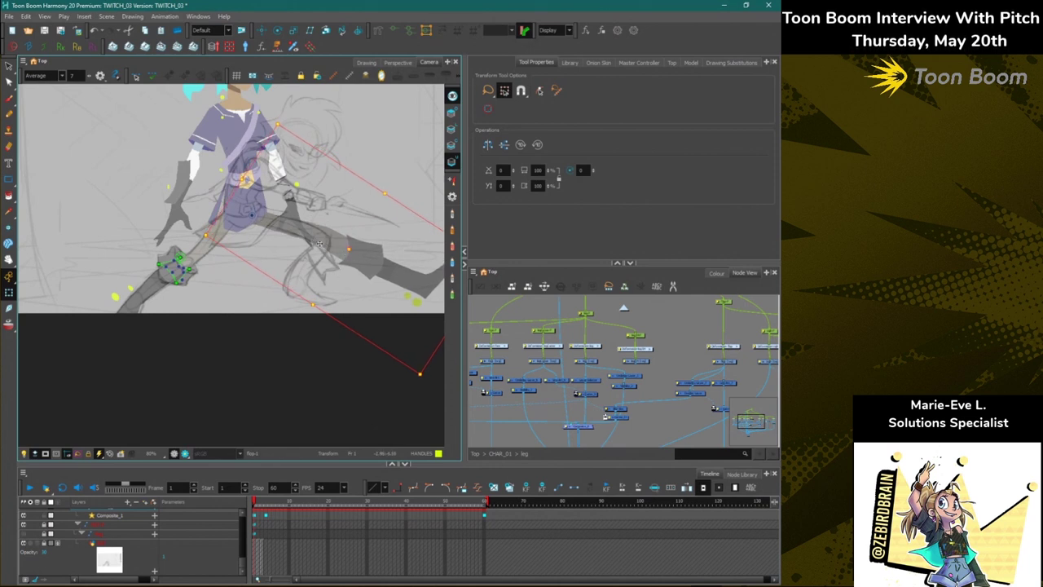
Select the front leg's lower part, rotate it down at the knee, shorten it and align the boot with the sketch.
click(329, 246)
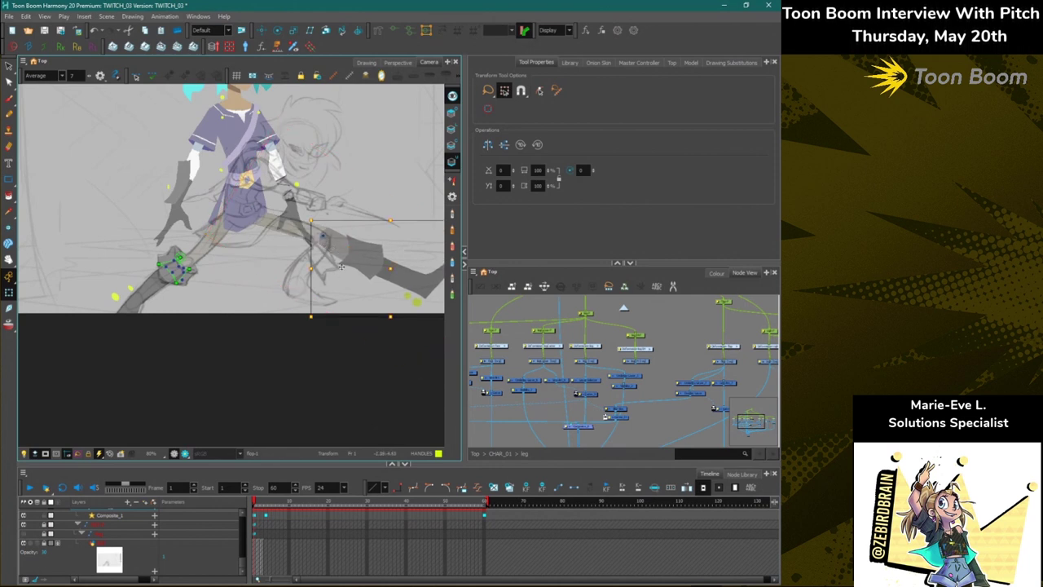
drag(302, 311, 268, 228)
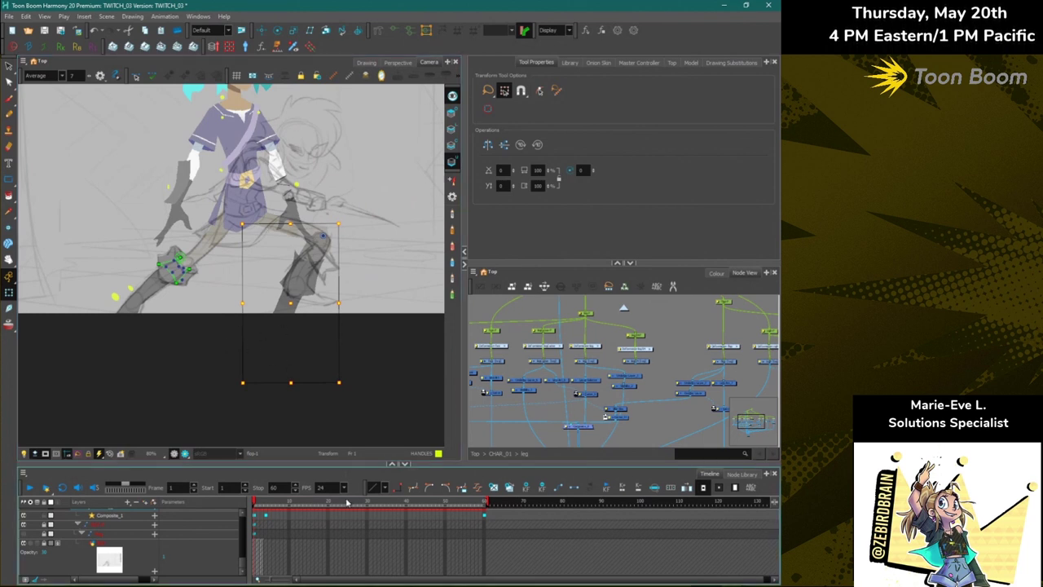
mouse_move(291, 382)
mouse_down()
mouse_move(291, 328)
mouse_move(260, 338)
mouse_move(303, 331)
mouse_move(286, 330)
mouse_move(312, 318)
mouse_up()
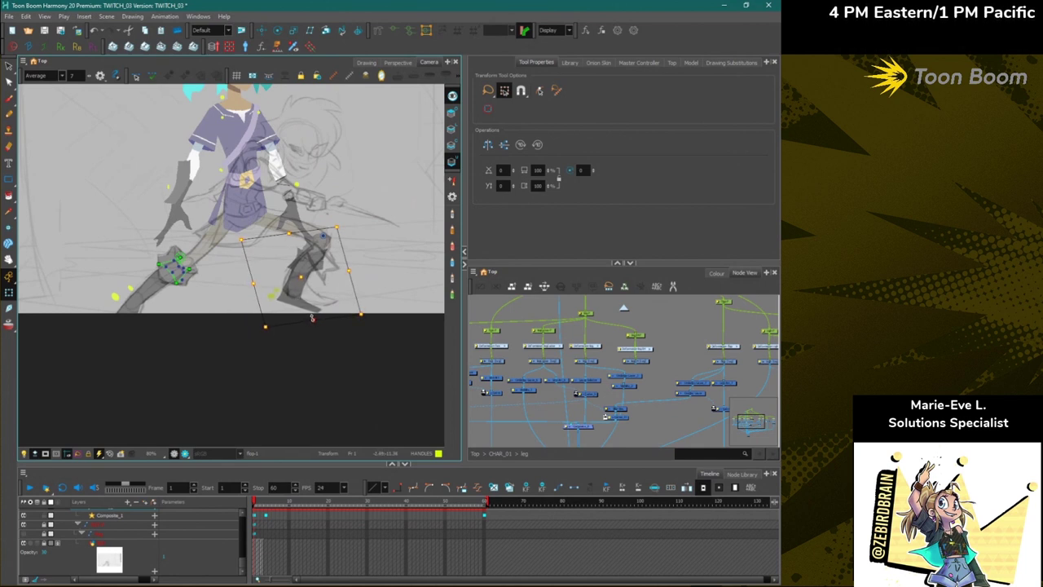
drag(303, 276, 308, 278)
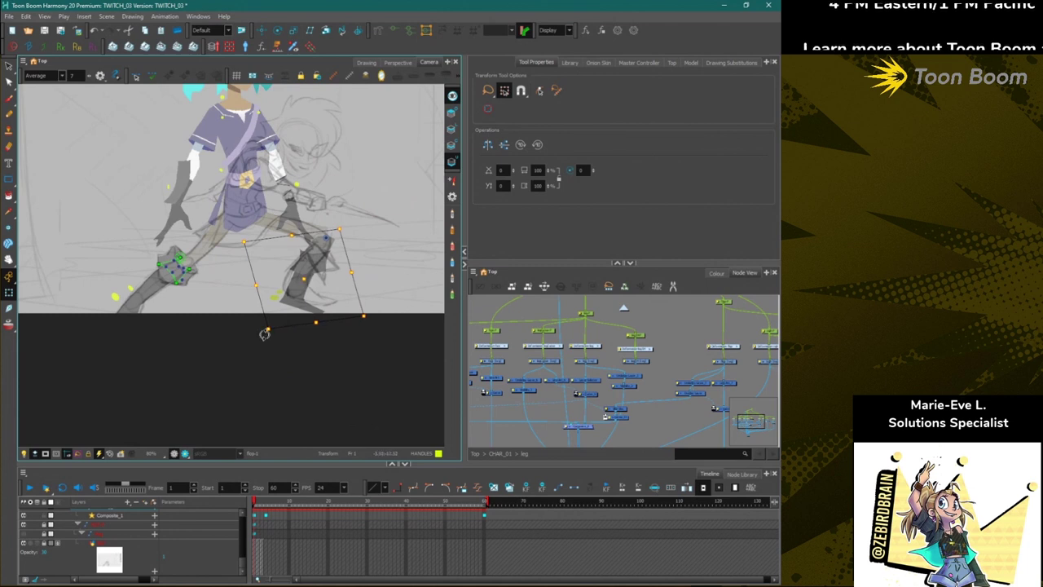
drag(265, 334, 256, 333)
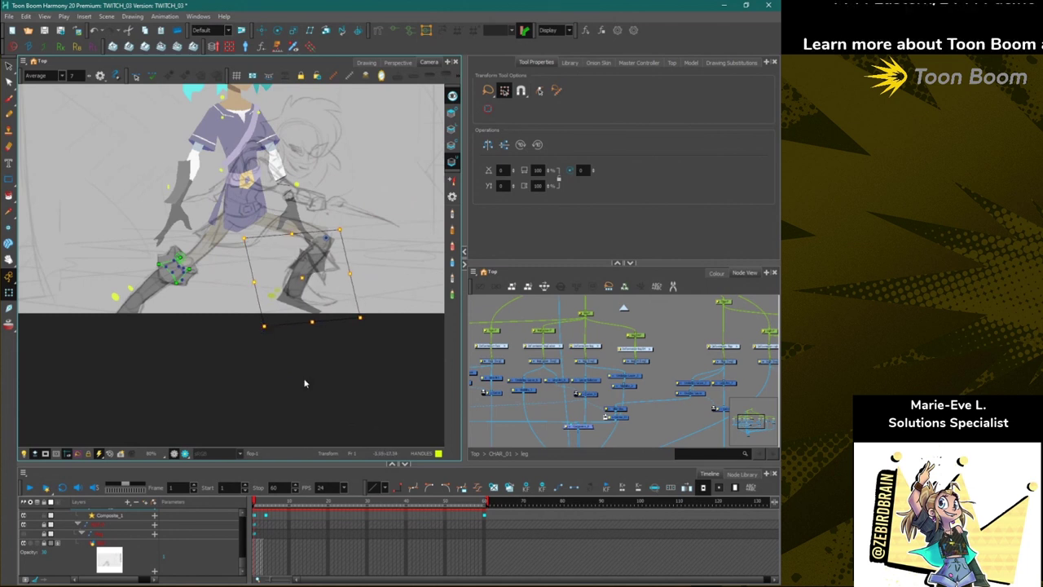
Show the front thigh's deformer points, curve both edges along the sketched thigh, and hide the reference sketch.
scroll(312, 366, up, 1)
scroll(326, 326, up, 2)
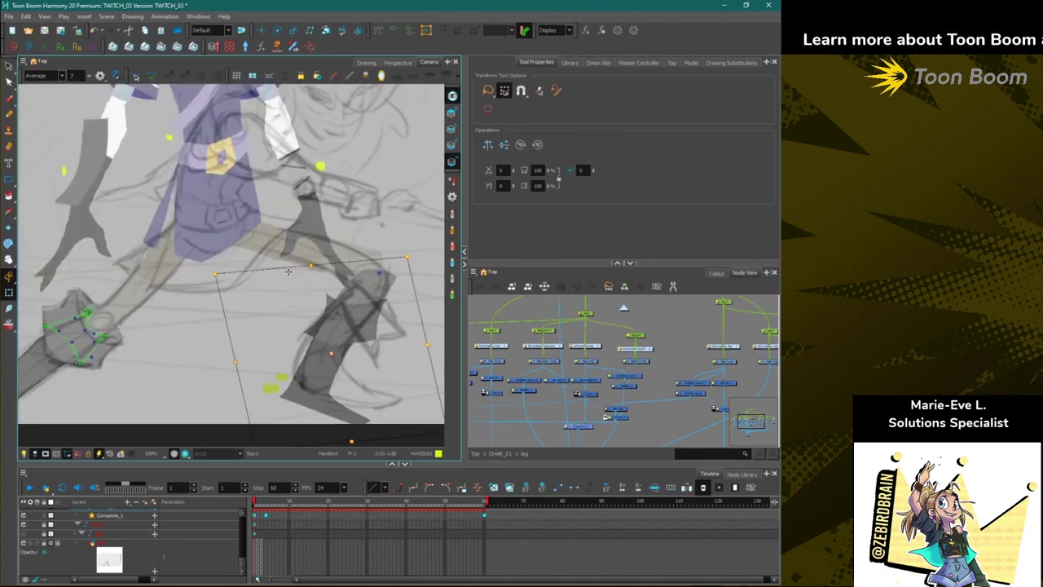
click(292, 269)
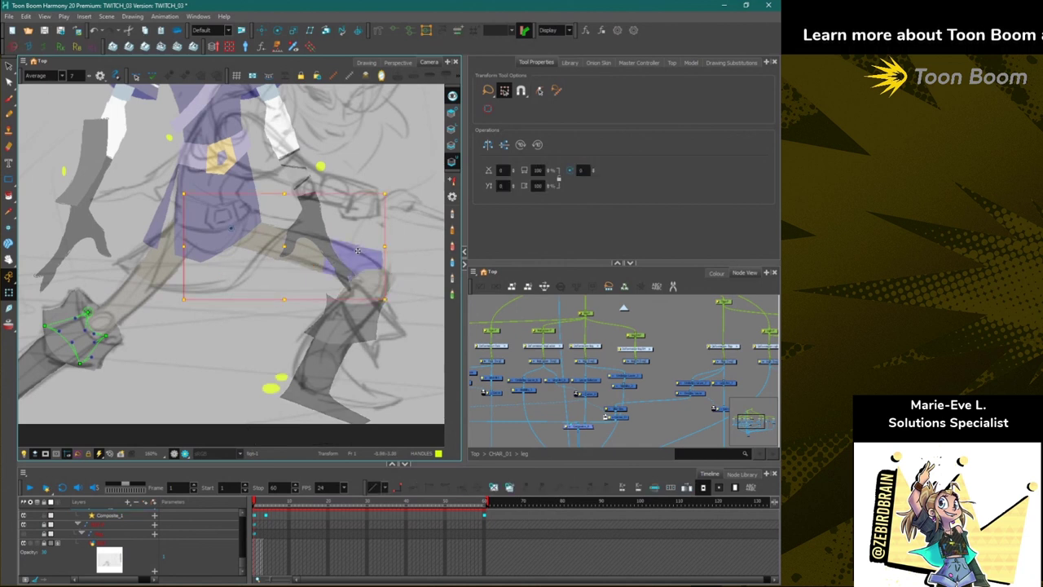
click(395, 32)
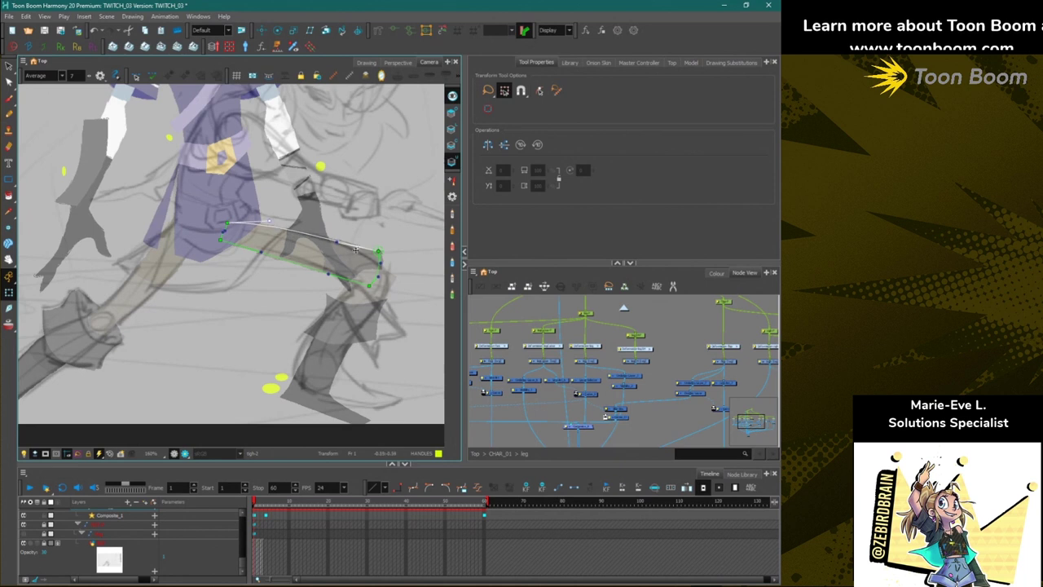
mouse_move(378, 253)
mouse_down()
mouse_move(380, 267)
mouse_move(339, 257)
mouse_move(350, 239)
mouse_up()
drag(329, 274, 329, 262)
drag(262, 252, 220, 244)
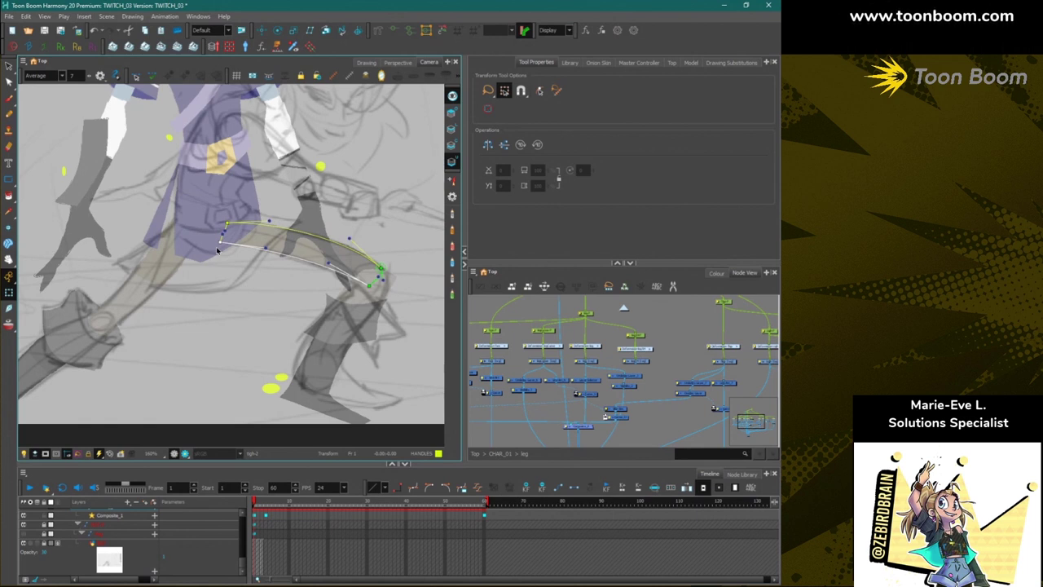
click(23, 543)
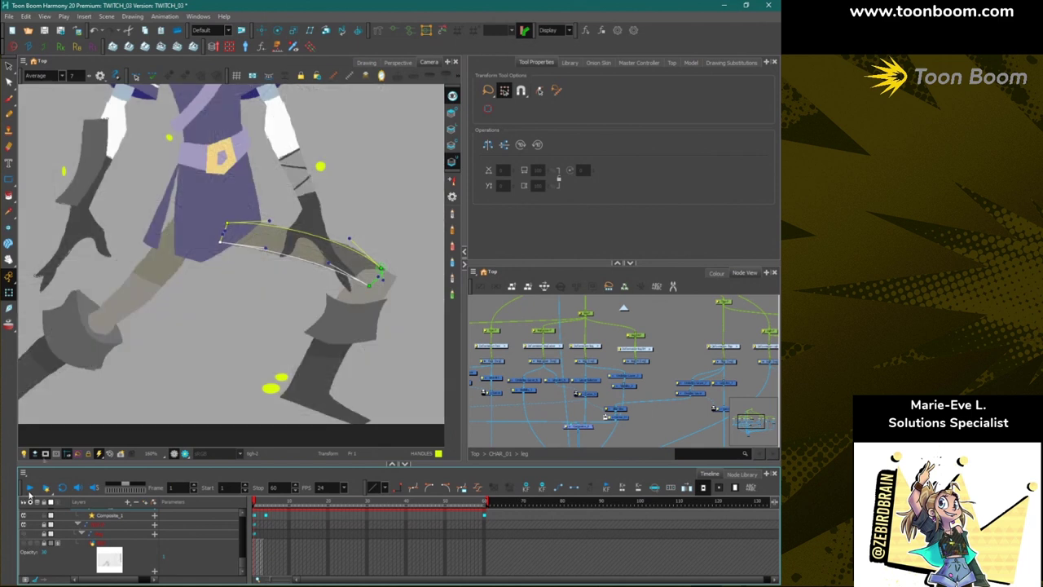
Select the gauntlet arm from the elbow down and rotate the forearm inward across the tunic.
drag(142, 370, 200, 440)
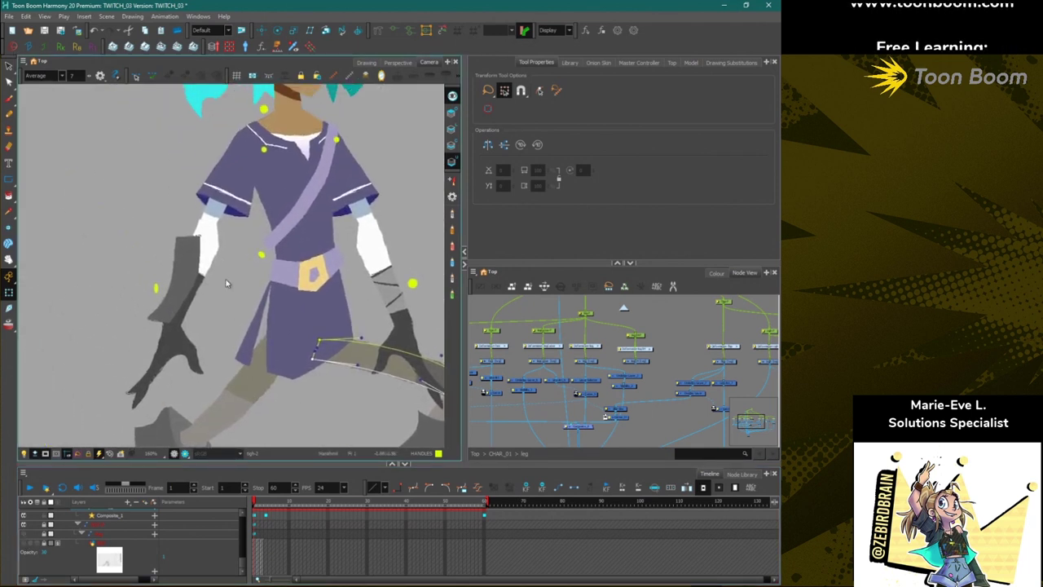
click(214, 249)
key(b)
key(b)
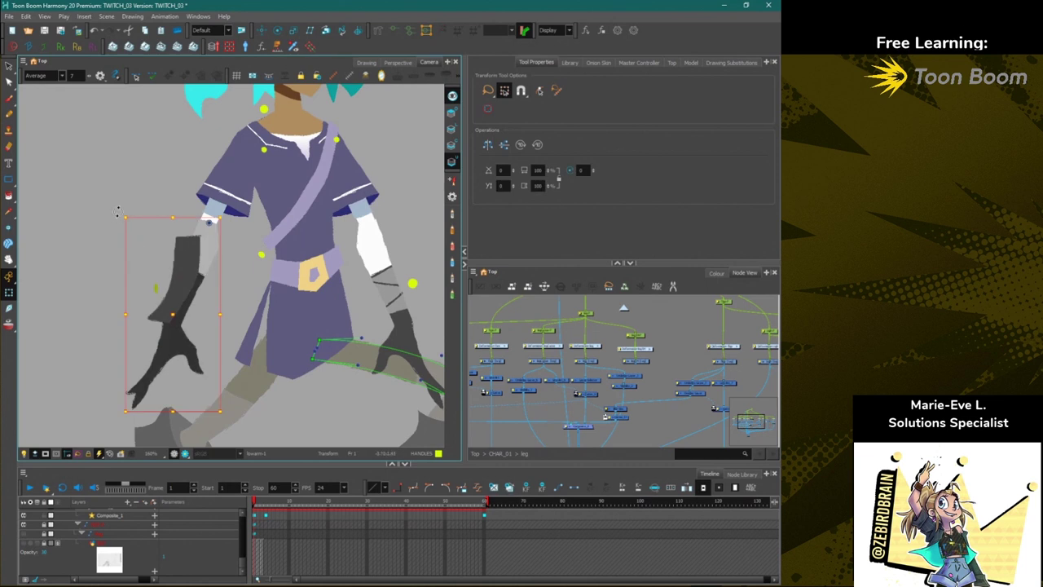
drag(117, 212, 147, 283)
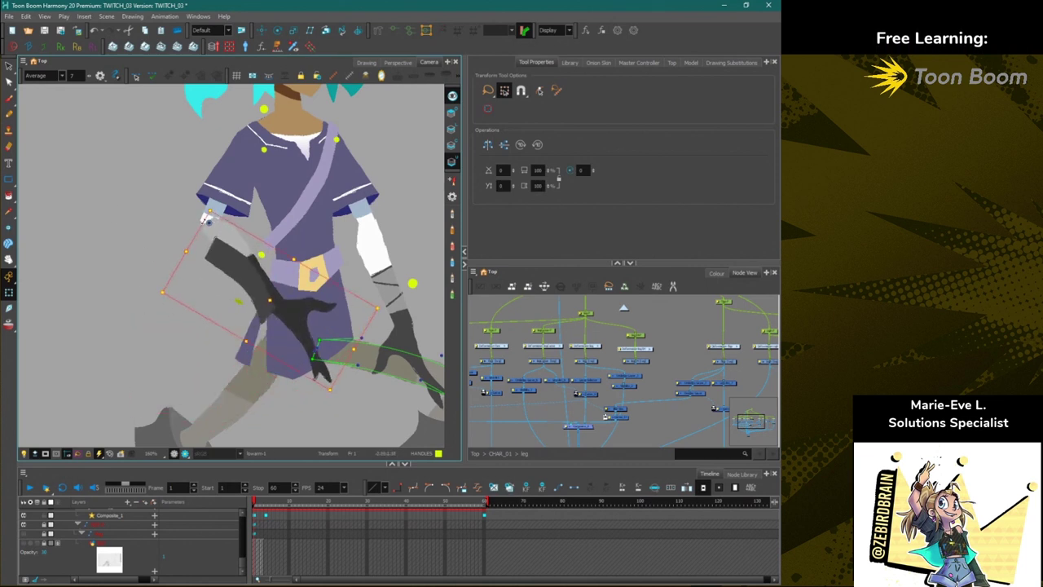
Show the bent gauntlet arm's deformer points and pull the elbow corners outward to close the gap in the white sleeve.
scroll(207, 222, up, 5)
click(176, 275)
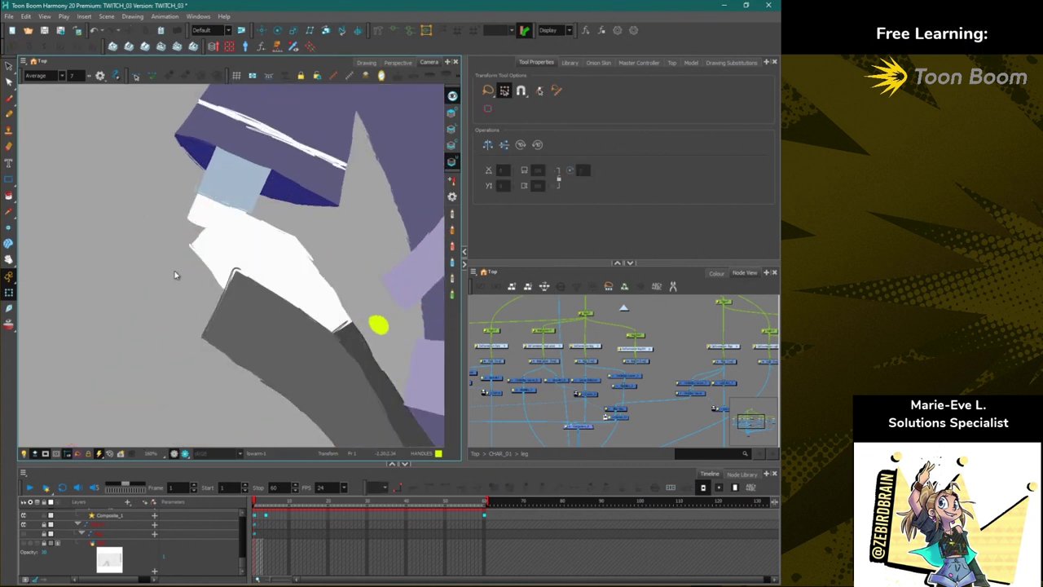
click(202, 252)
click(395, 31)
click(99, 185)
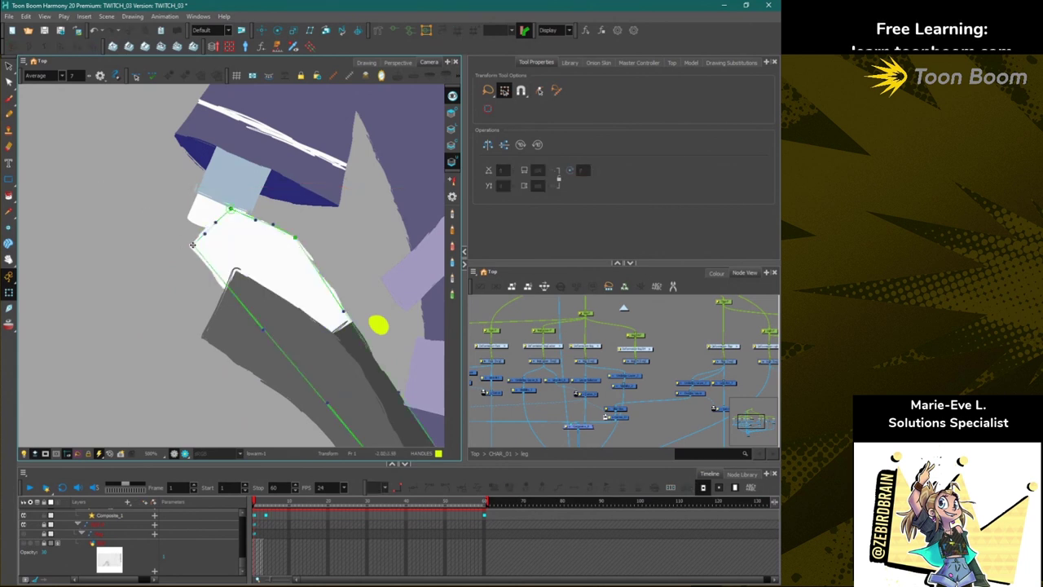
drag(192, 244, 151, 230)
click(181, 226)
click(158, 242)
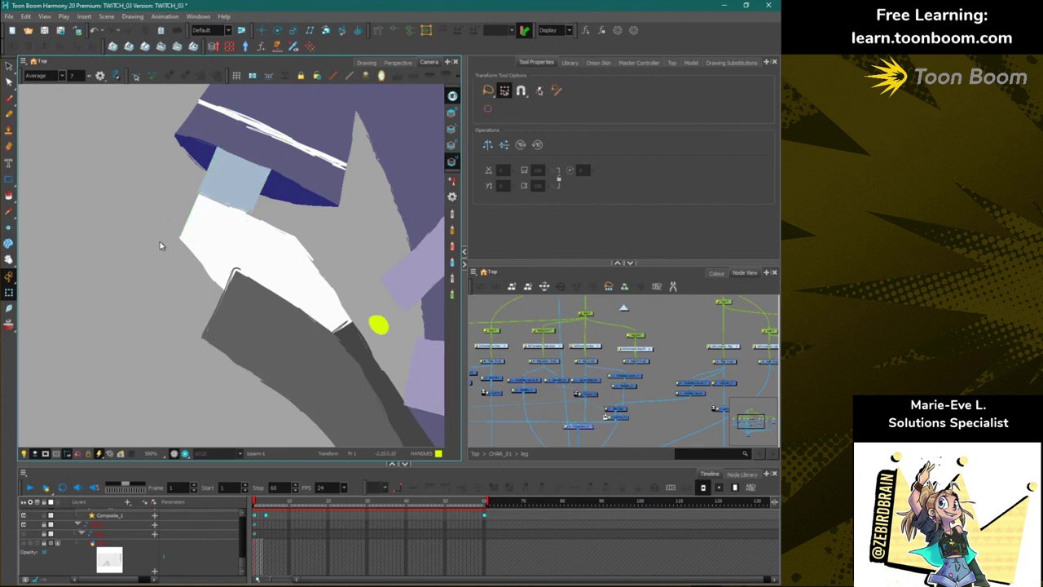
Select the wrapped forearm with its hand and rotate it inward at the elbow across the belt.
scroll(220, 258, down, 2)
scroll(219, 258, down, 2)
scroll(220, 257, up, 4)
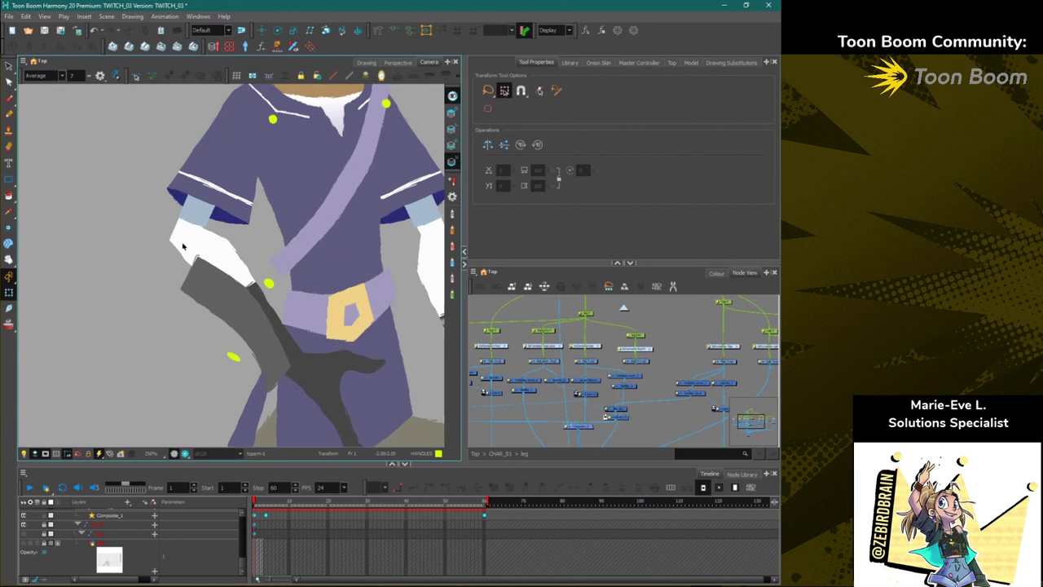
drag(369, 362, 259, 361)
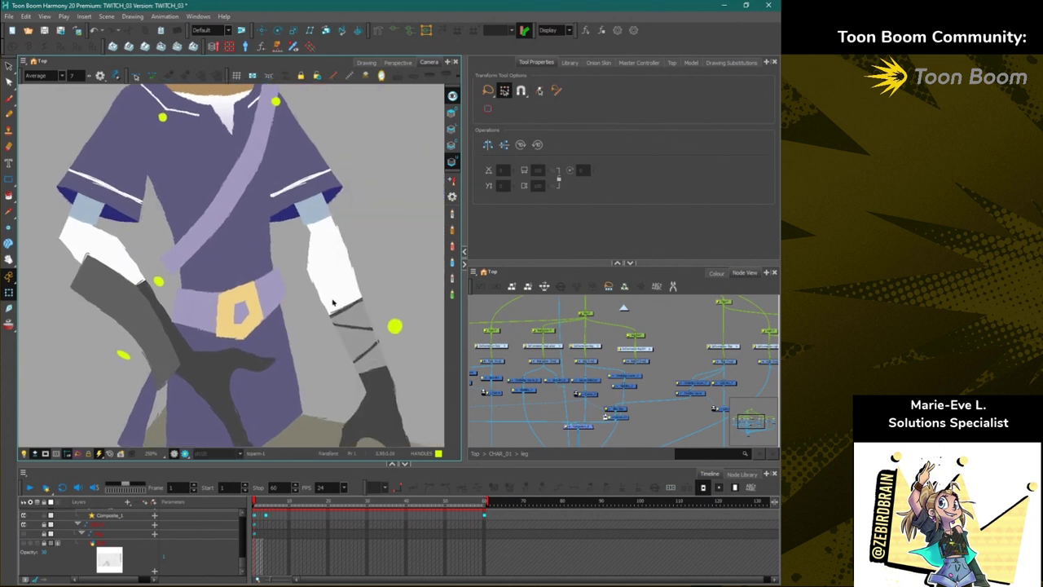
click(334, 302)
key(Escape)
click(336, 315)
key(b)
key(b)
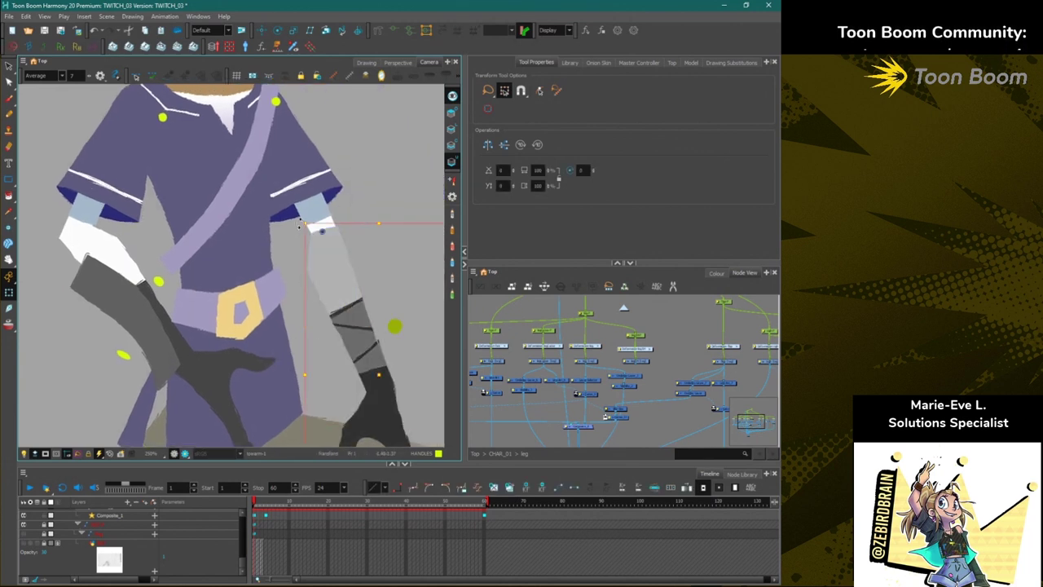
key(shift+b)
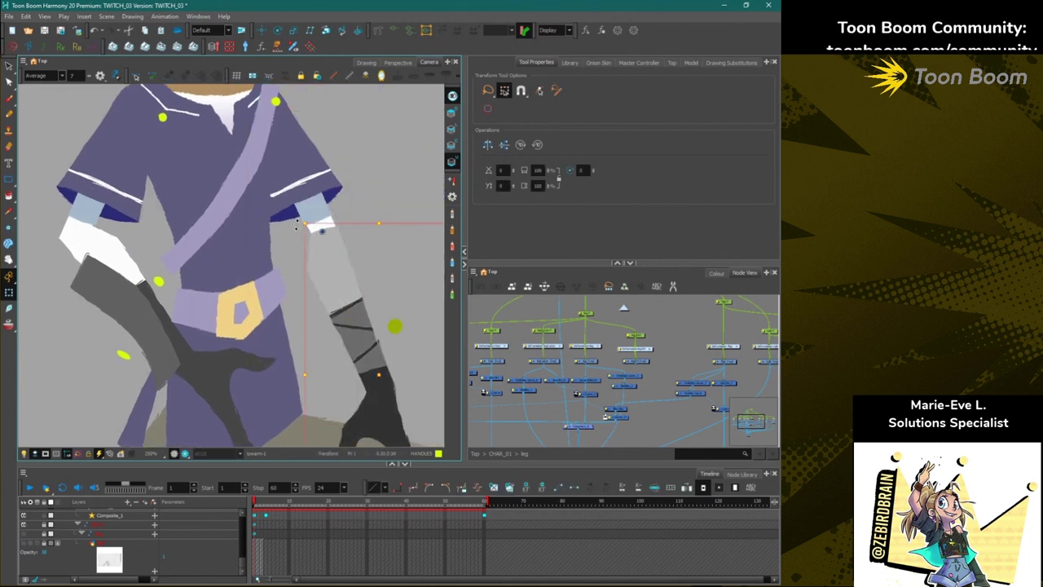
drag(320, 227, 325, 232)
key(ctrl+z)
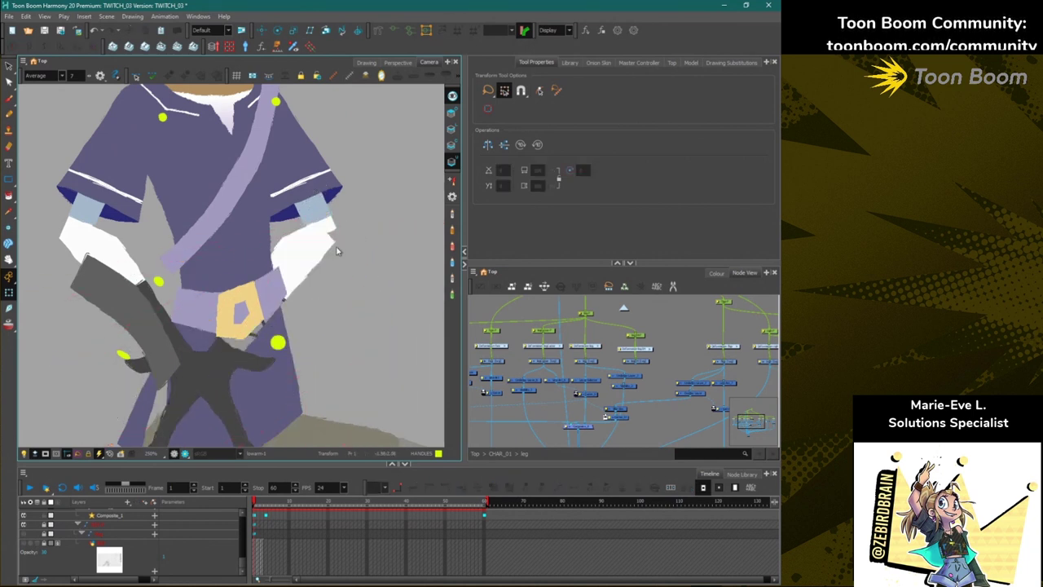
Show the deformer points of the wrapped arm's lower and upper pieces and pull their elbow corners outward to meet.
click(322, 243)
click(393, 32)
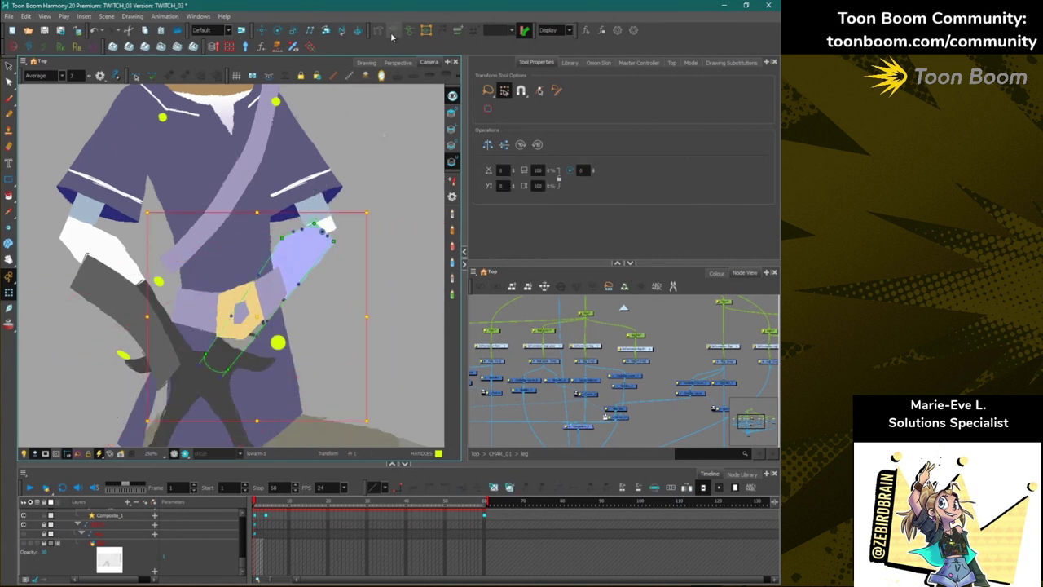
mouse_move(333, 240)
mouse_down()
mouse_move(345, 219)
mouse_move(341, 235)
mouse_up()
click(320, 212)
click(394, 32)
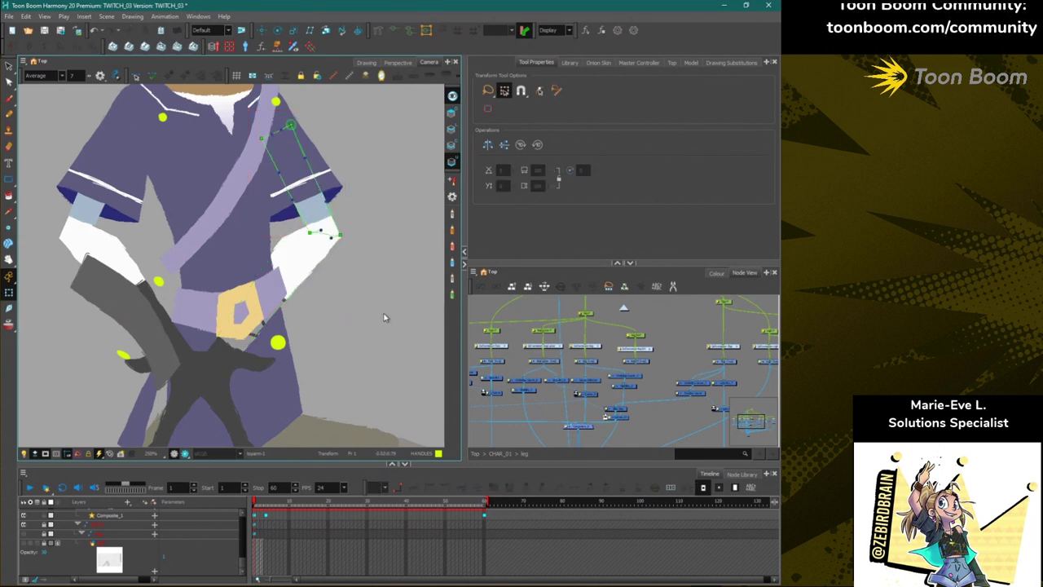
Undo the elbow reshaping and the forearm rotations on both arms.
key(ctrl+z)
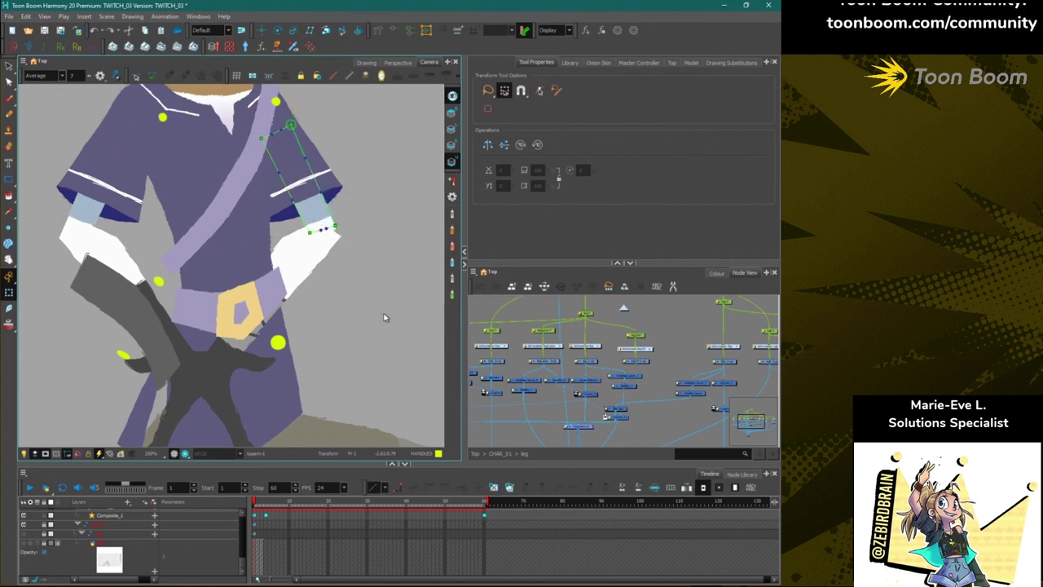
key(ctrl+z)
key(ctrl+z)
key(ctrl+z)
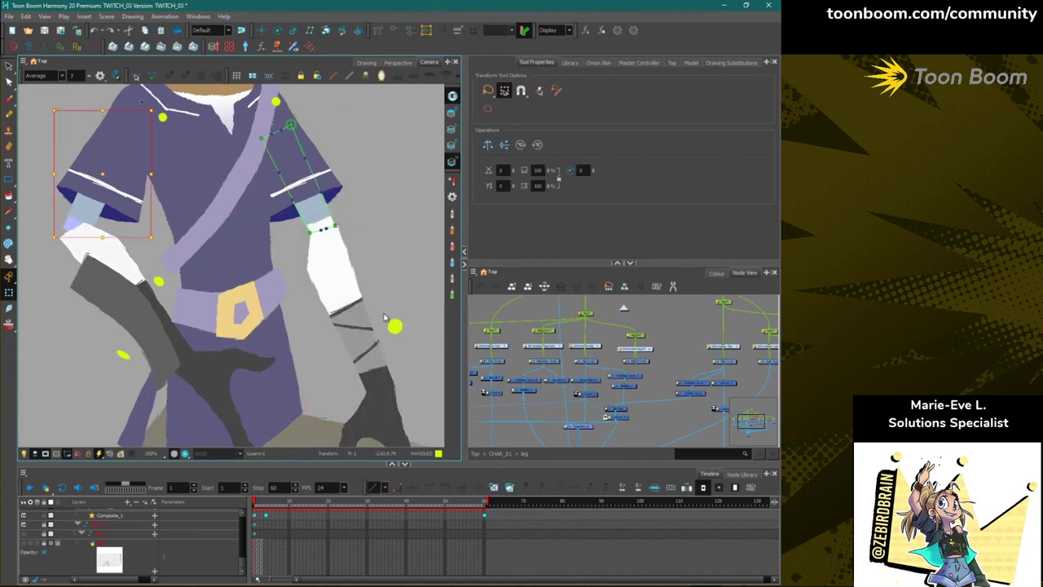
key(ctrl+z)
key(ctrl+z)
key(ctrl+z)
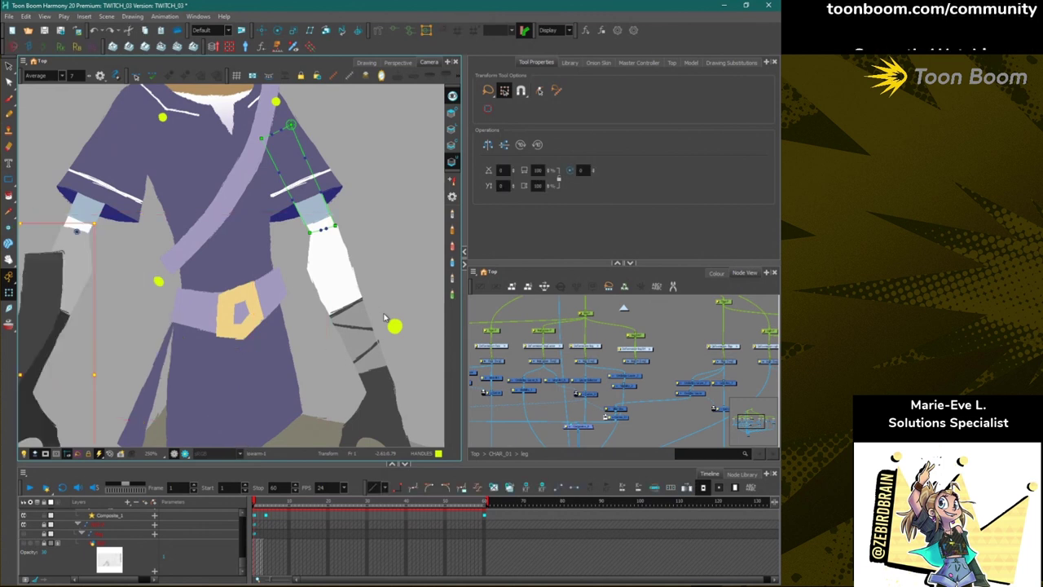
Inspect the posed legs by selecting the front boot cuff and the rear boot shaft.
key(space)
drag(272, 354, 277, 202)
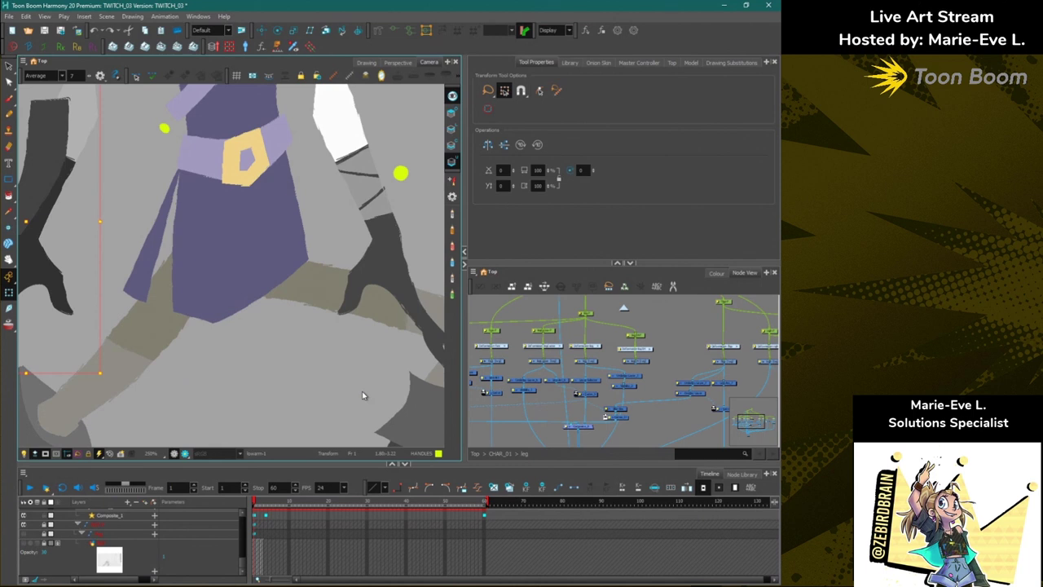
click(265, 412)
scroll(269, 409, down, 2)
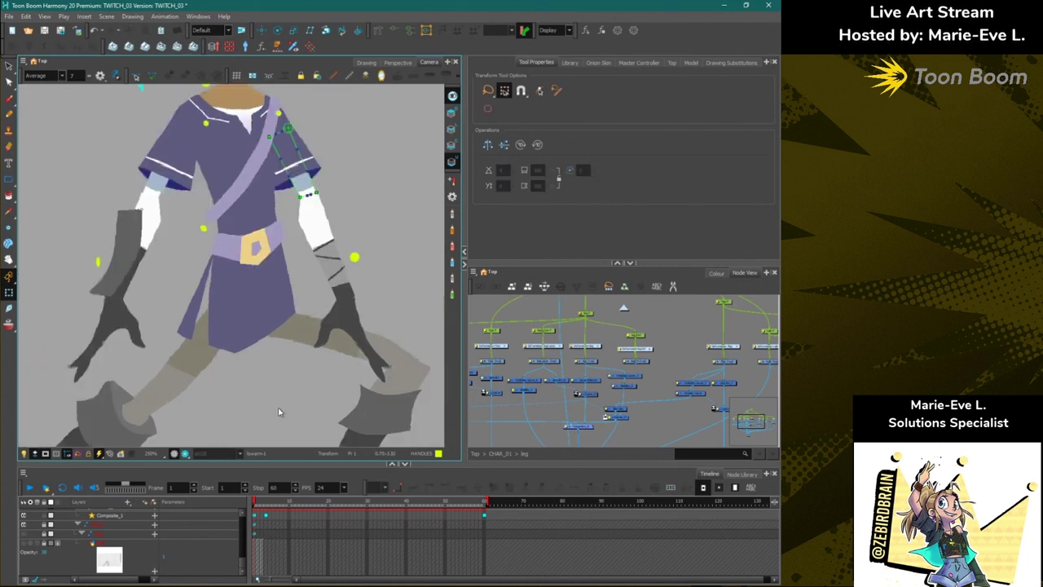
drag(356, 401, 336, 354)
click(360, 366)
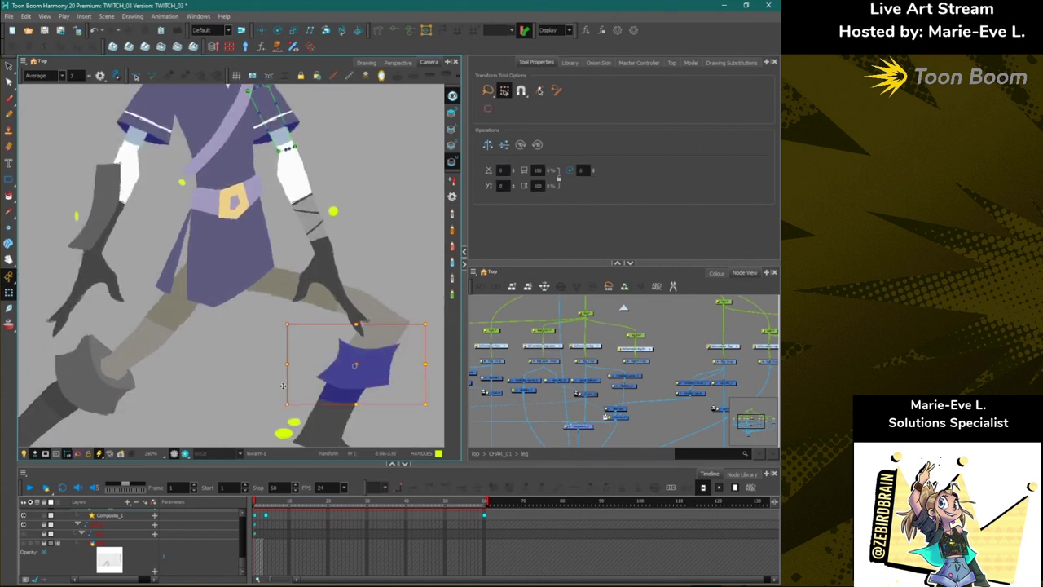
drag(199, 402, 368, 380)
click(145, 333)
click(205, 398)
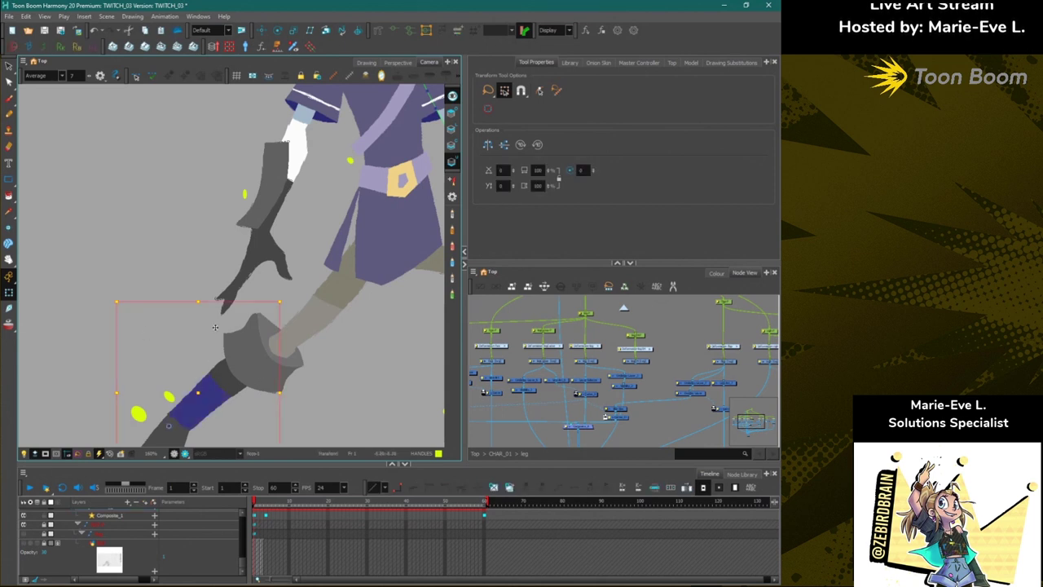
drag(215, 327, 219, 274)
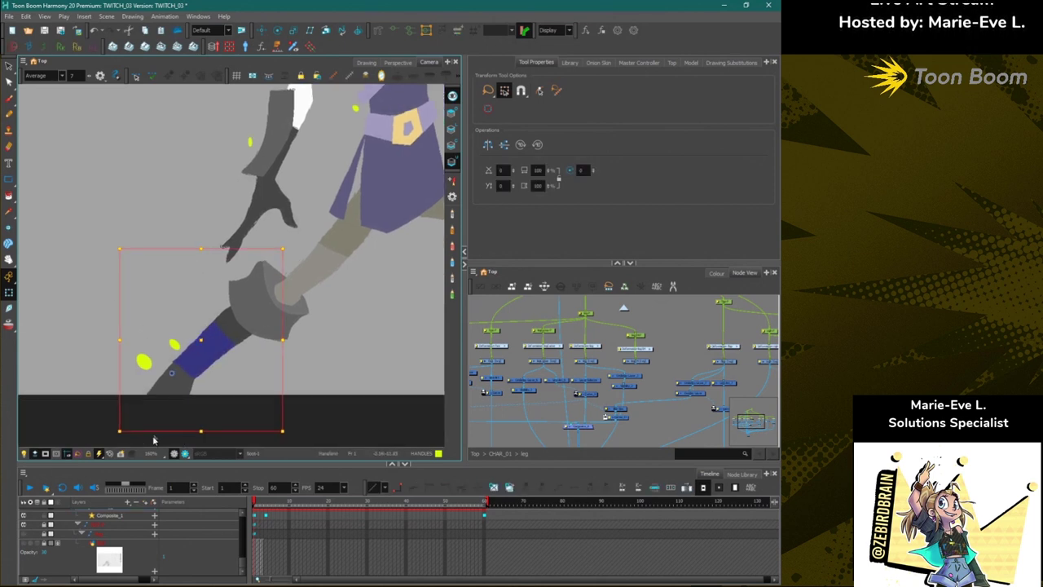
mouse_move(153, 431)
mouse_down()
mouse_move(128, 432)
mouse_move(145, 431)
mouse_up()
key(ctrl+z)
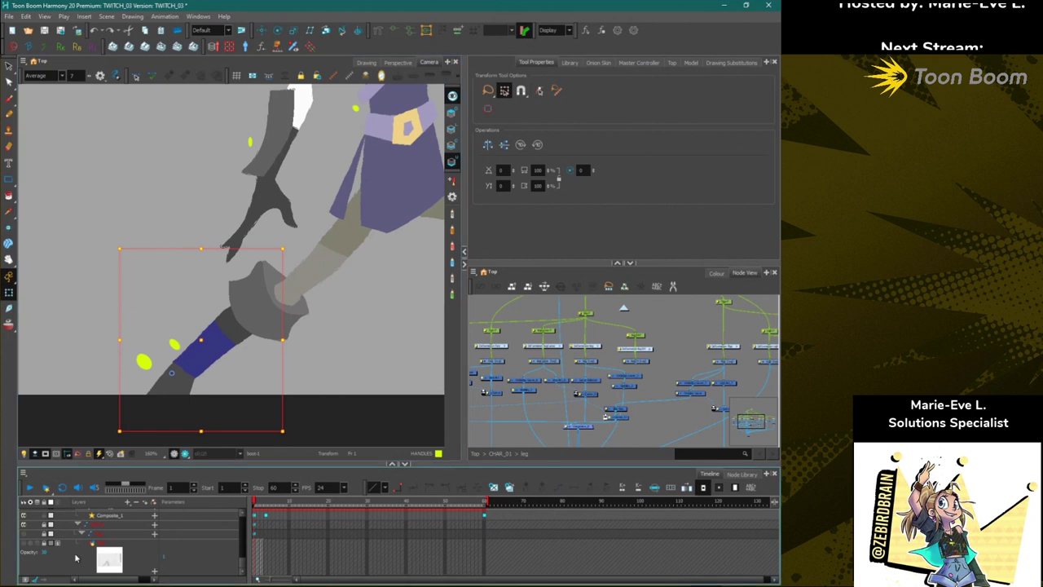
Select the whole gauntlet arm including its short sleeve and move it inward over the torso.
click(138, 220)
drag(223, 245, 144, 440)
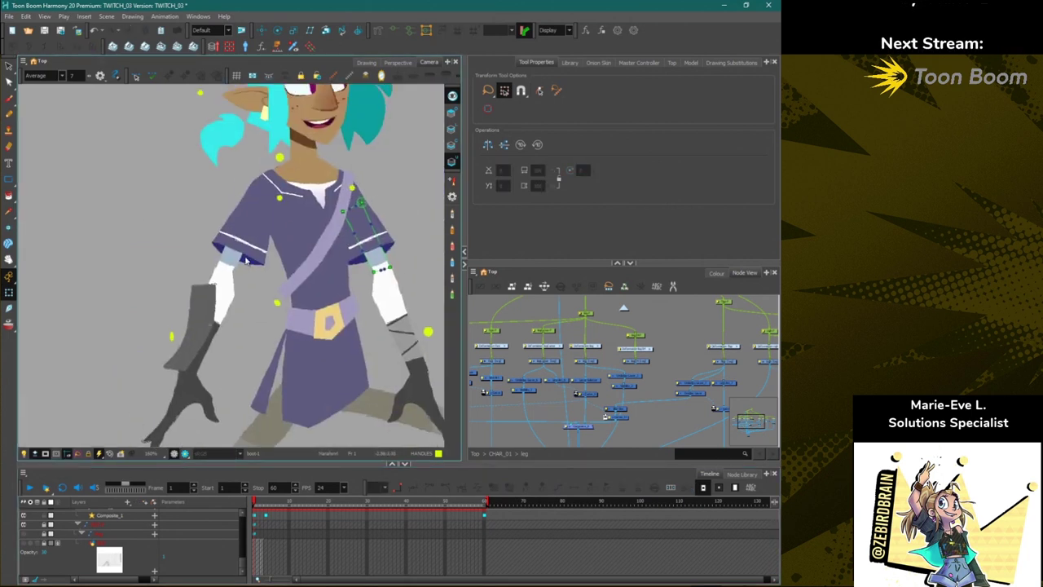
click(244, 249)
key(b)
key(b)
key(b)
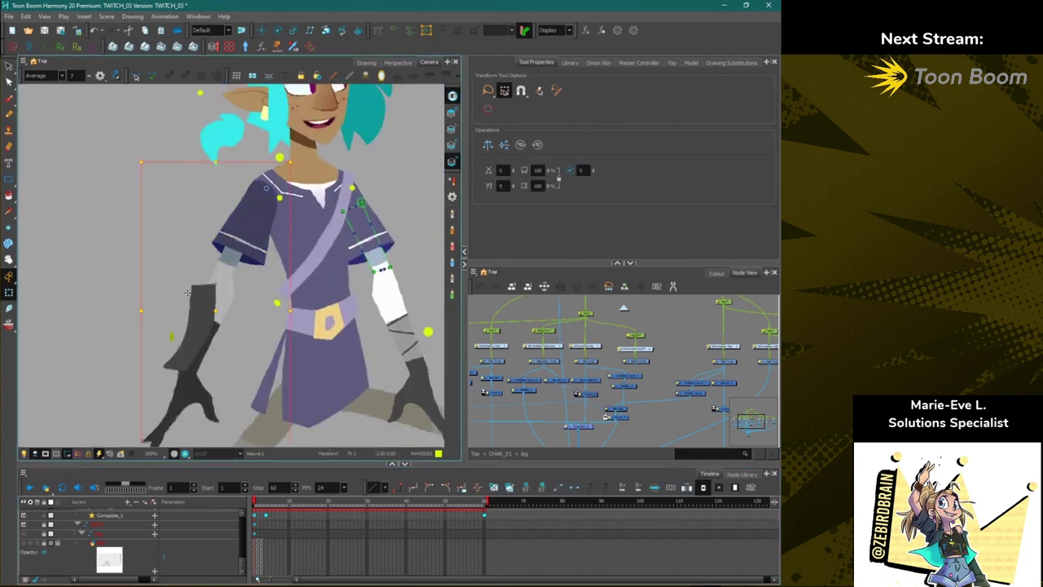
drag(262, 251, 313, 267)
click(171, 203)
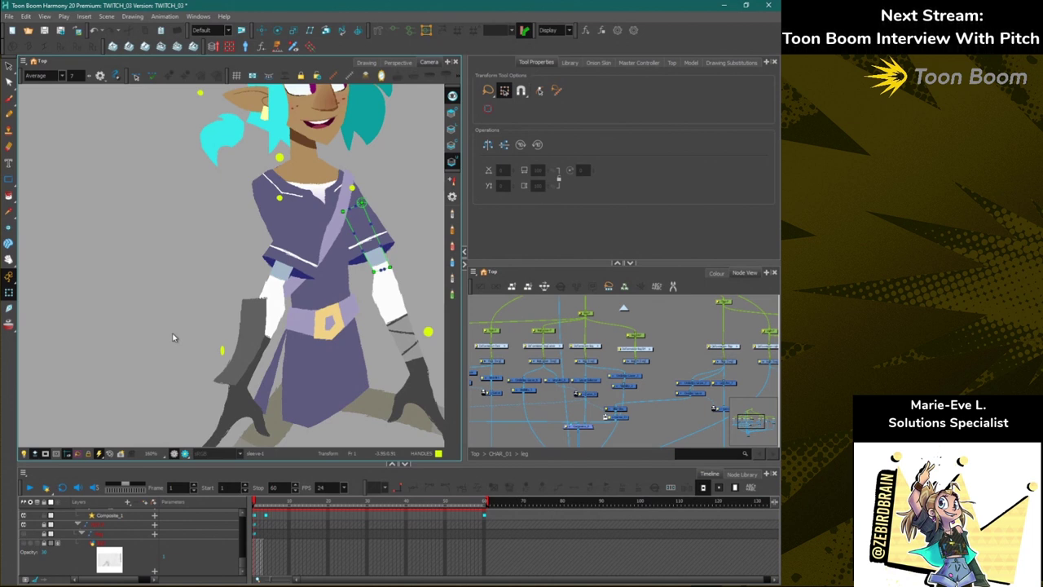
Move the gauntlet arm back outward from the torso and briefly show the reference sketch over the character before hiding it again.
drag(221, 351, 172, 334)
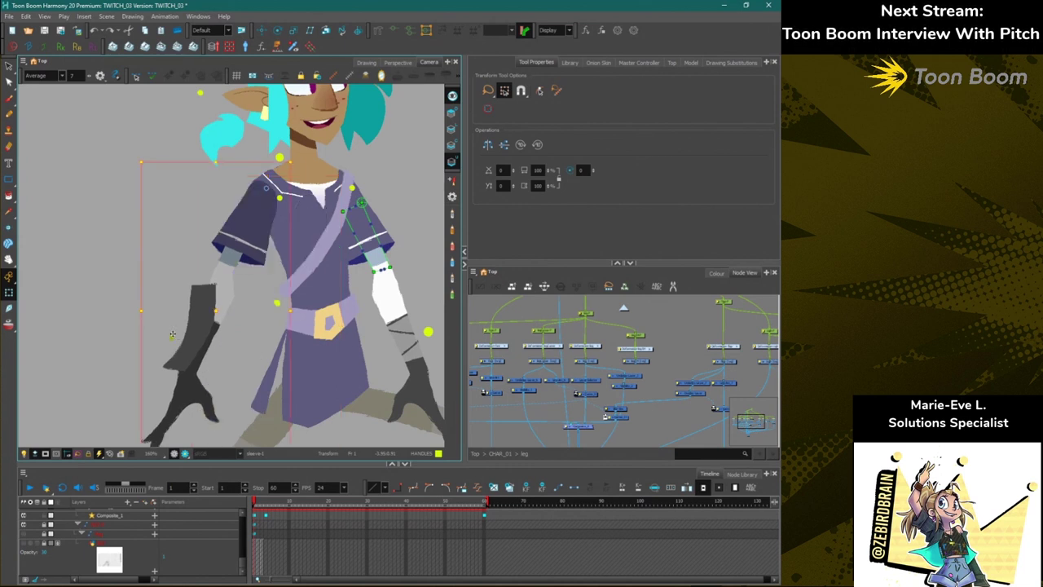
click(172, 335)
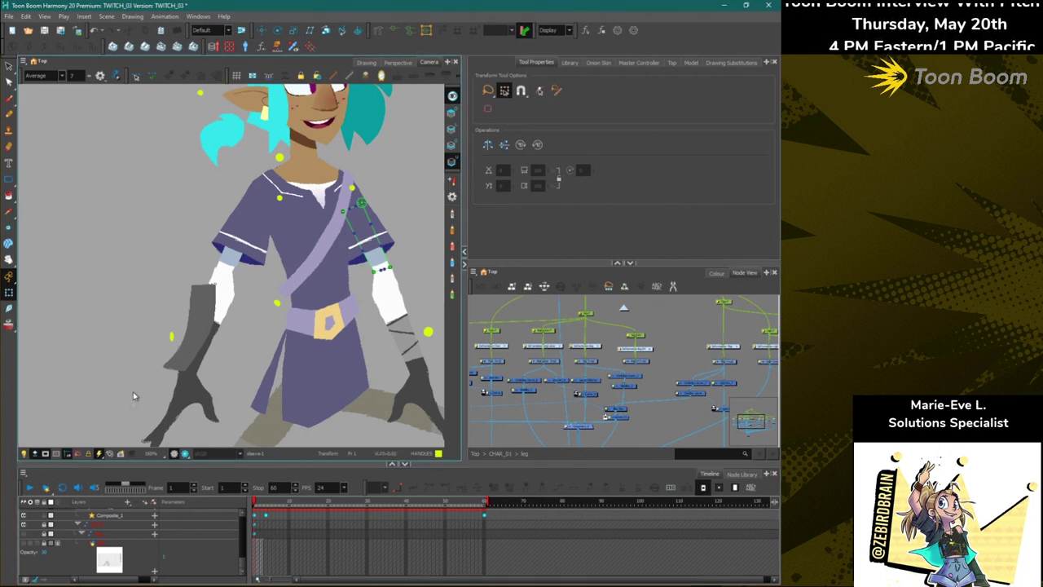
click(22, 543)
key(space)
drag(126, 380, 106, 330)
drag(204, 320, 172, 372)
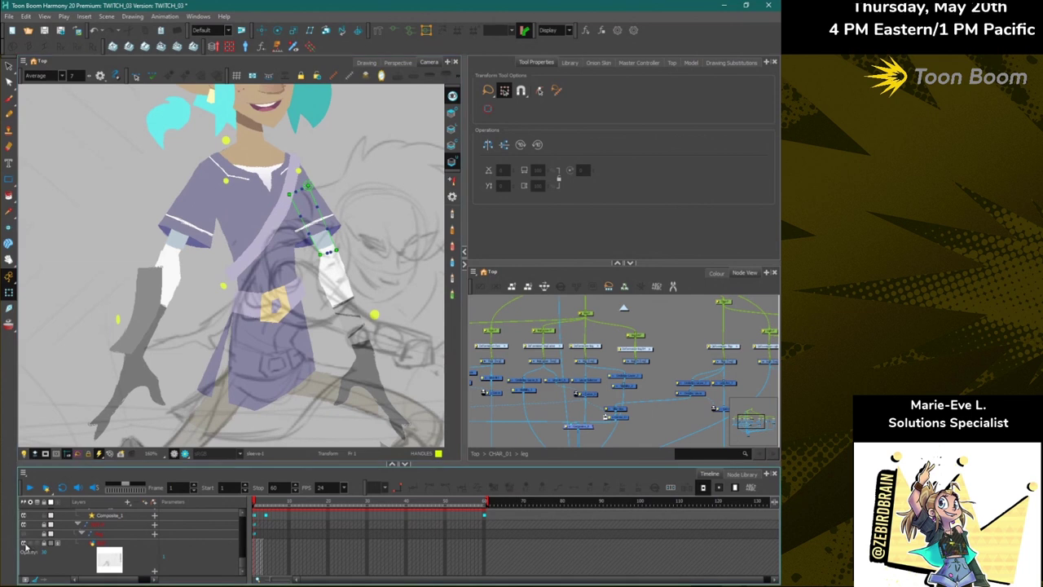
click(23, 544)
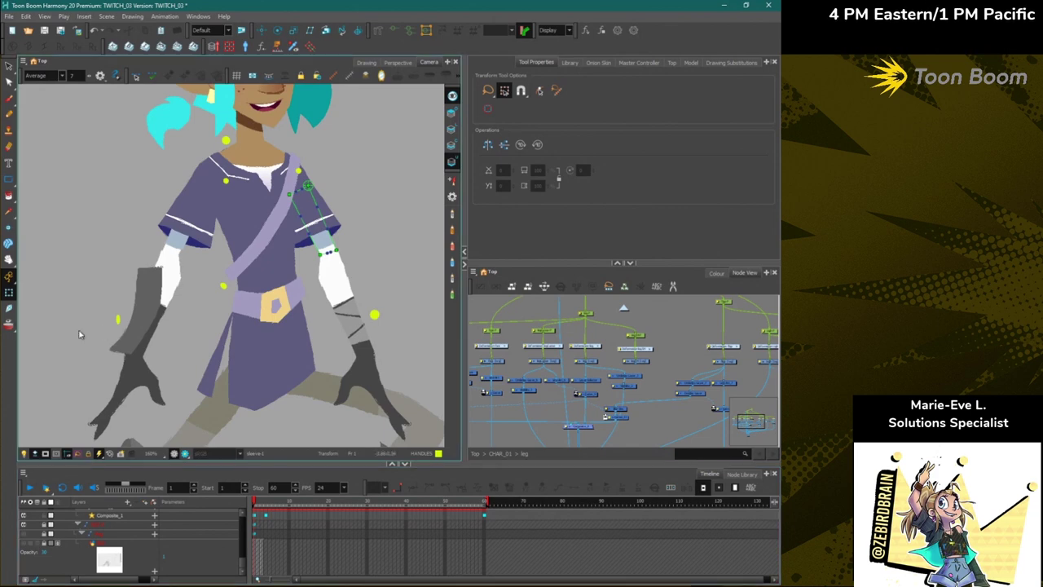
Examine the character's head, neckline and sleeve lining up close.
drag(82, 334, 90, 422)
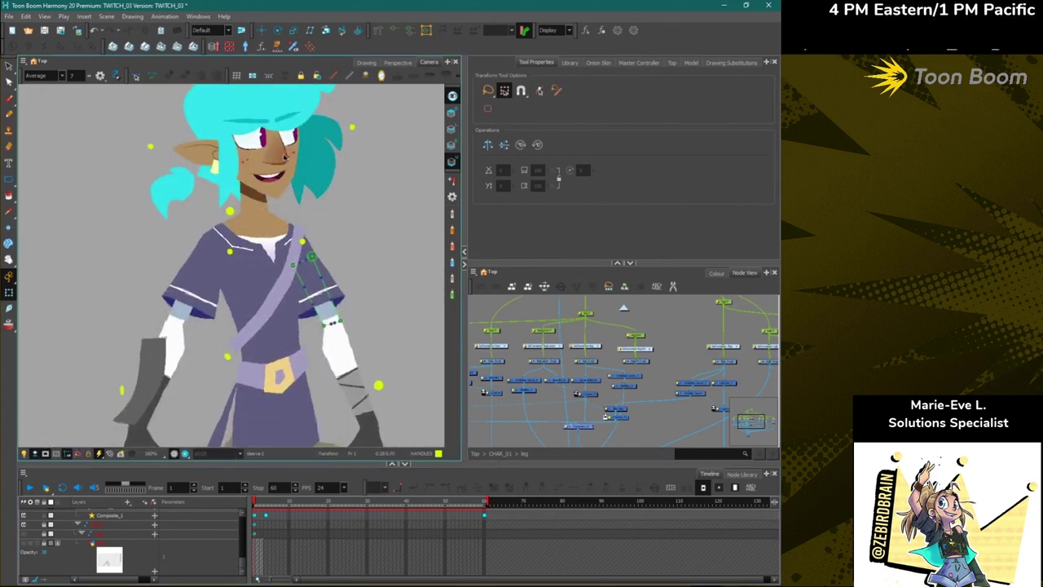
scroll(285, 155, up, 2)
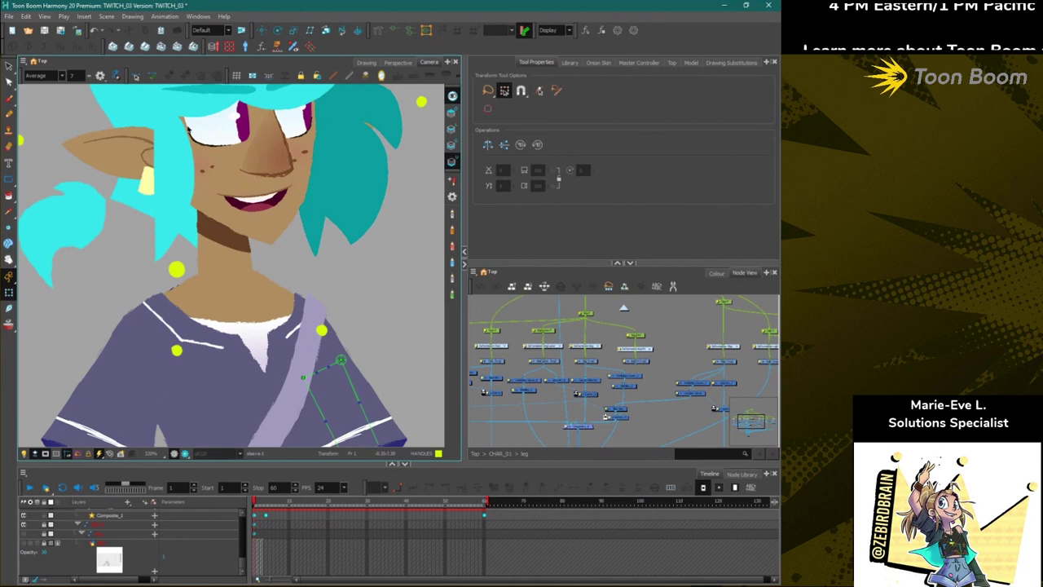
scroll(187, 129, up, 3)
scroll(68, 353, down, 6)
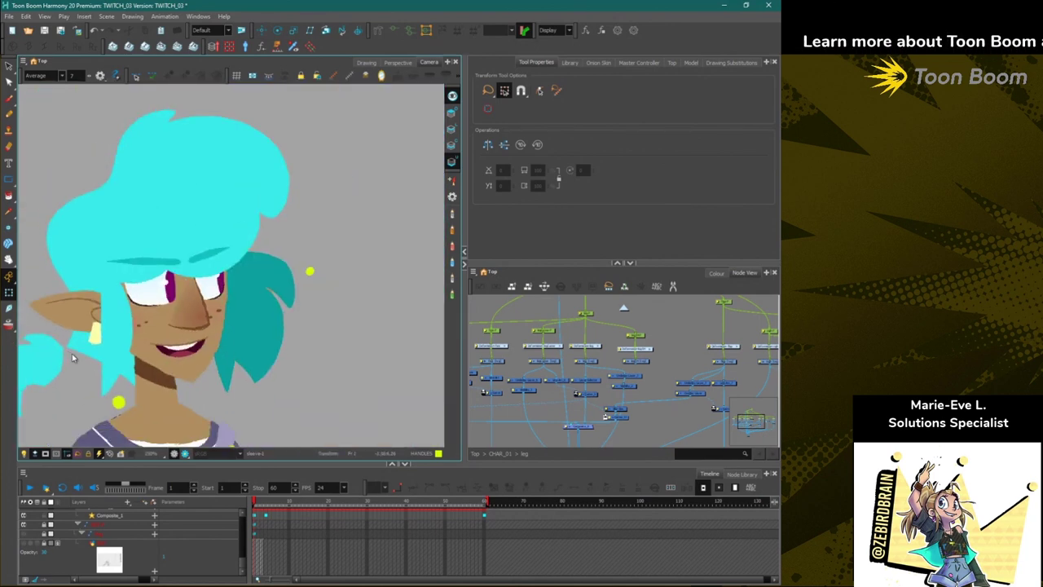
key(space)
drag(146, 333, 192, 202)
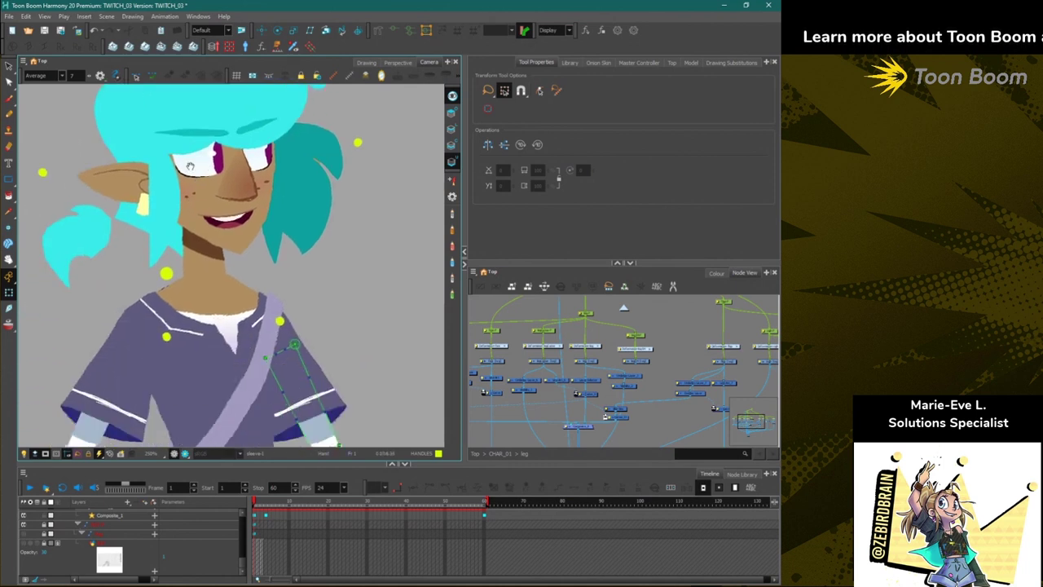
drag(126, 265, 181, 228)
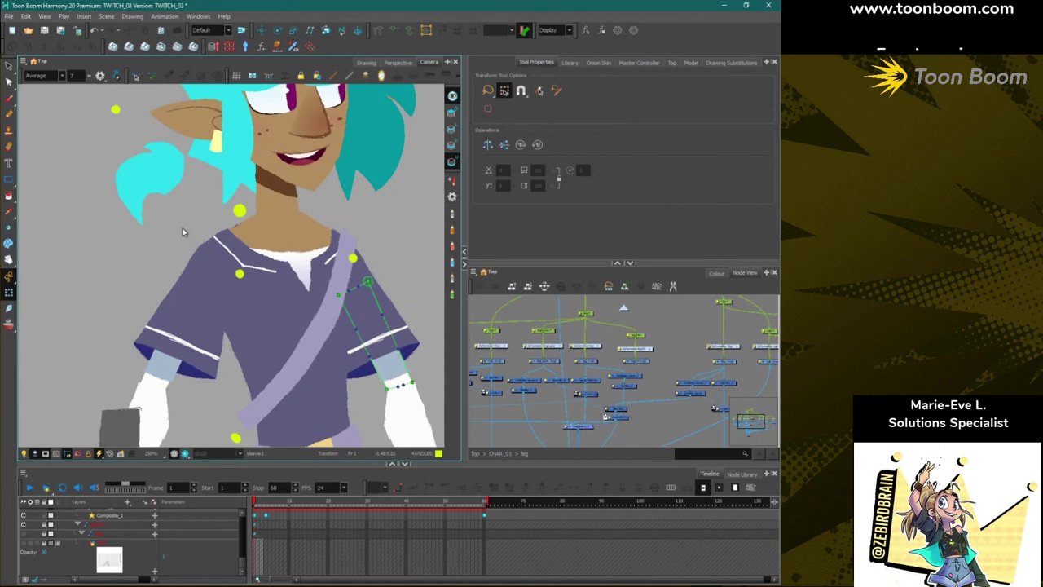
scroll(216, 306, down, 2)
scroll(186, 349, up, 4)
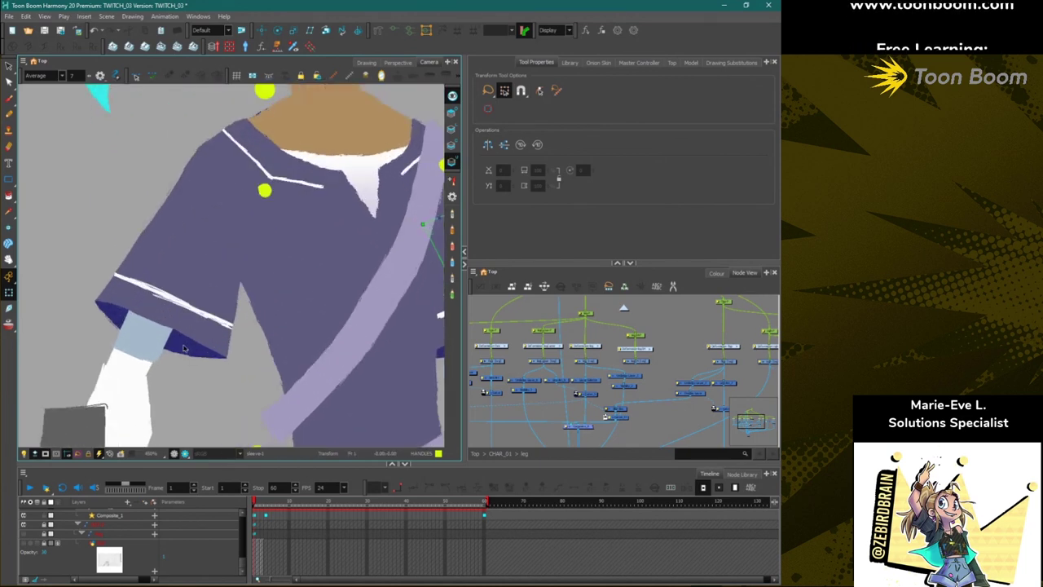
scroll(184, 349, up, 2)
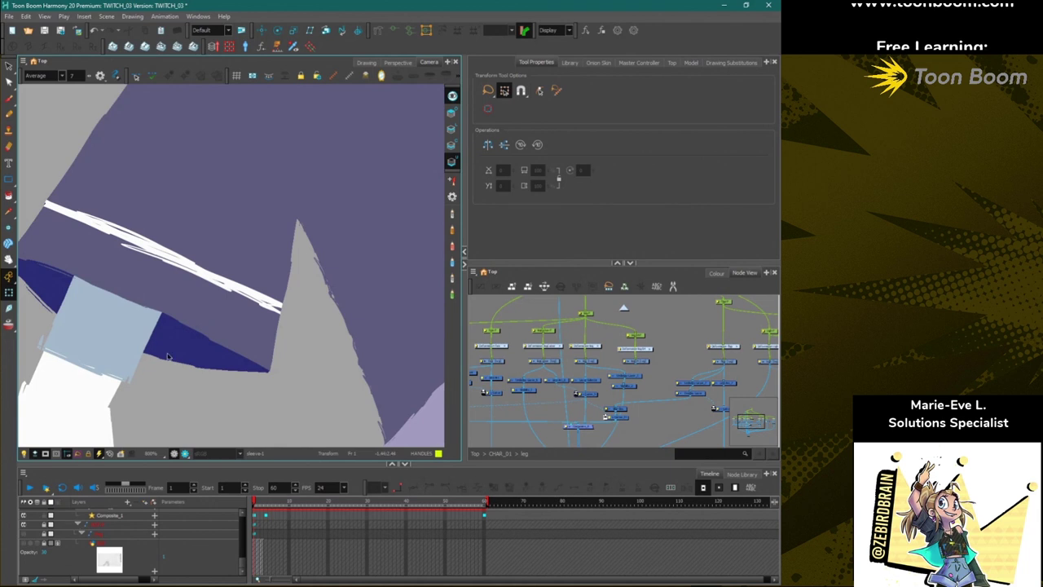
scroll(168, 357, down, 3)
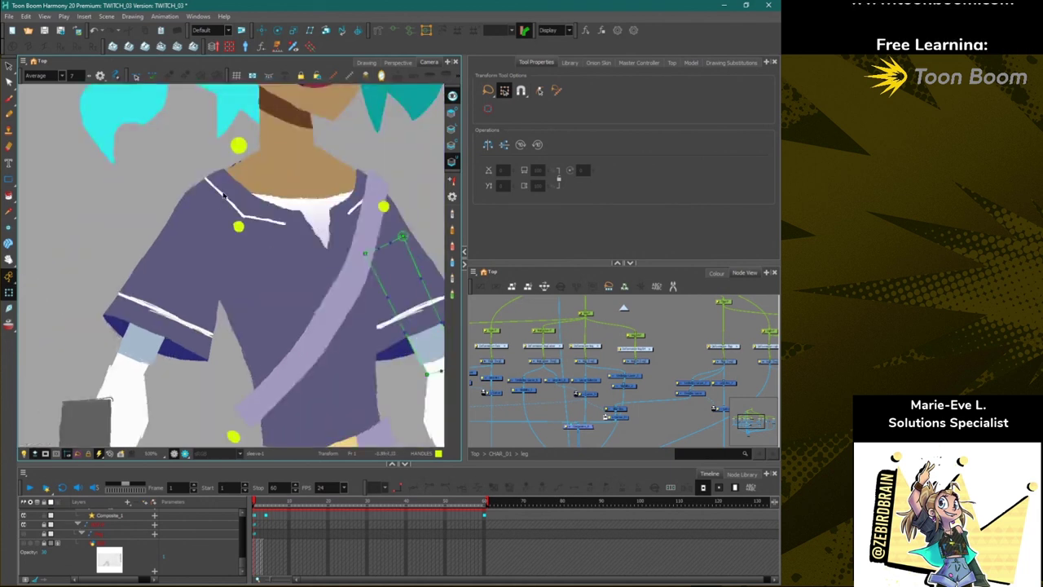
Move the chest skin slightly down inside the neckline and shift the head and neck a little down.
drag(168, 198, 199, 298)
click(313, 263)
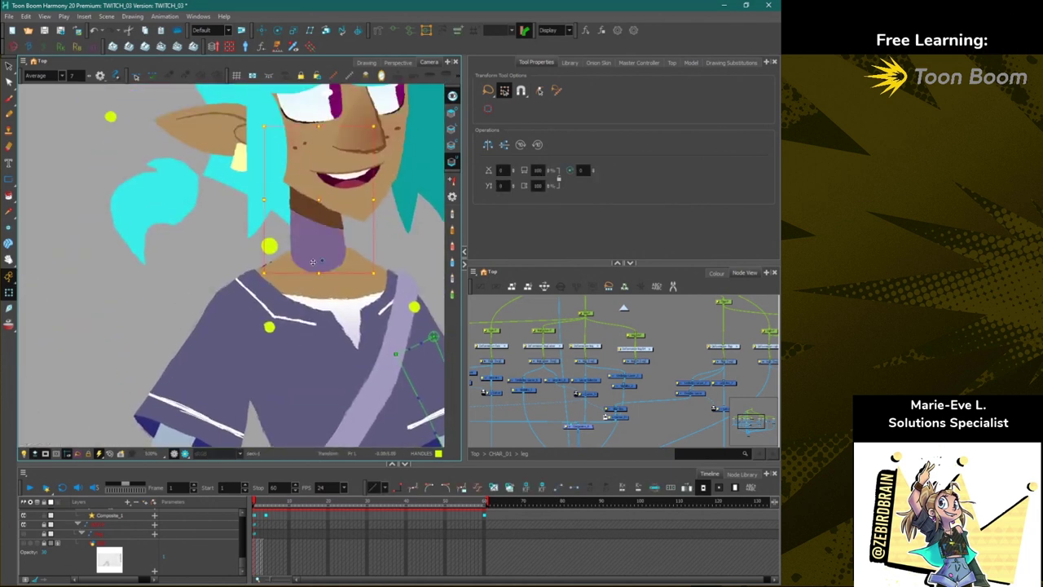
click(313, 335)
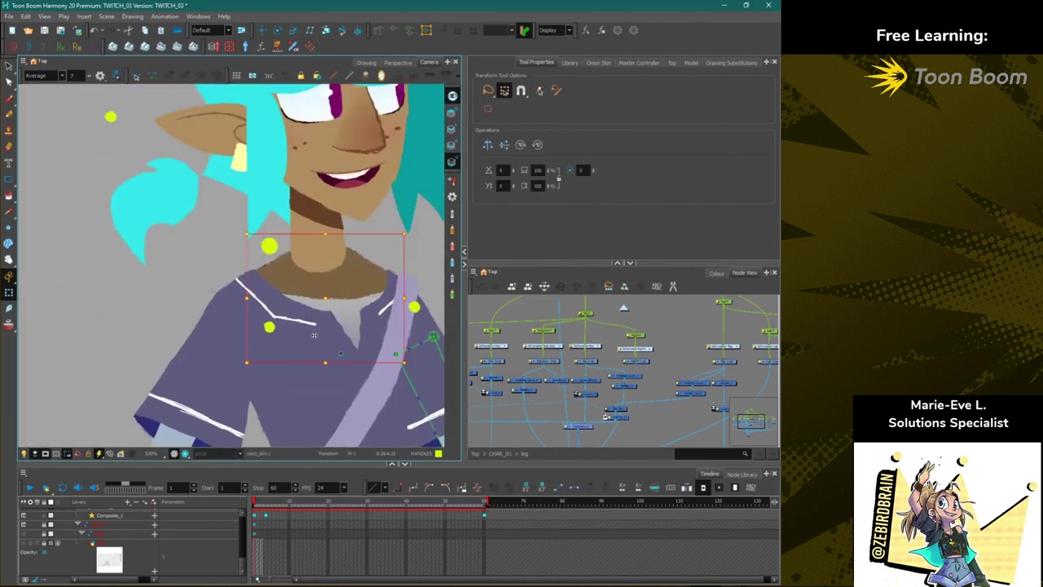
drag(329, 300, 325, 302)
click(302, 228)
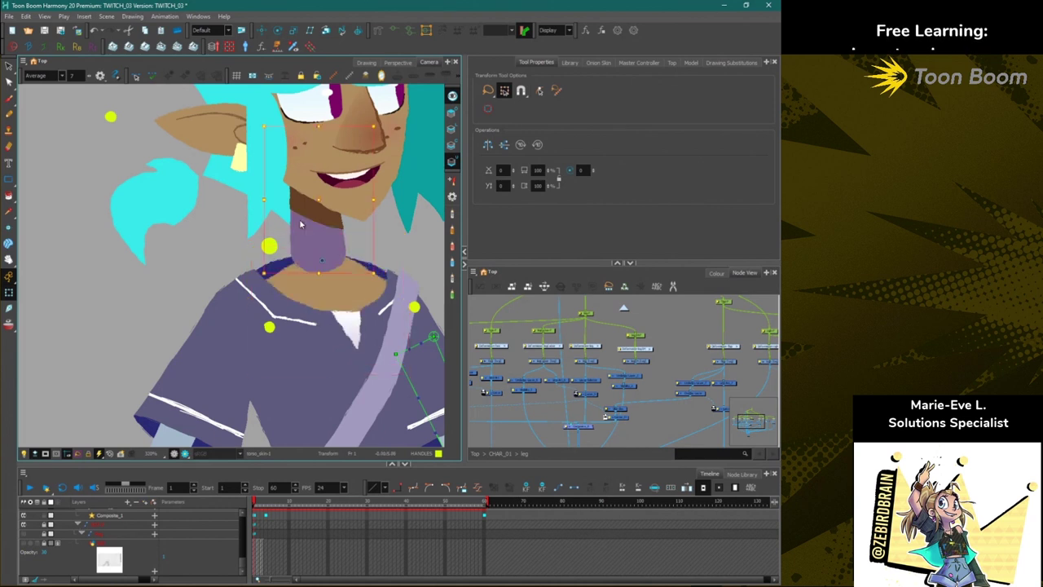
click(306, 177)
drag(309, 166, 318, 175)
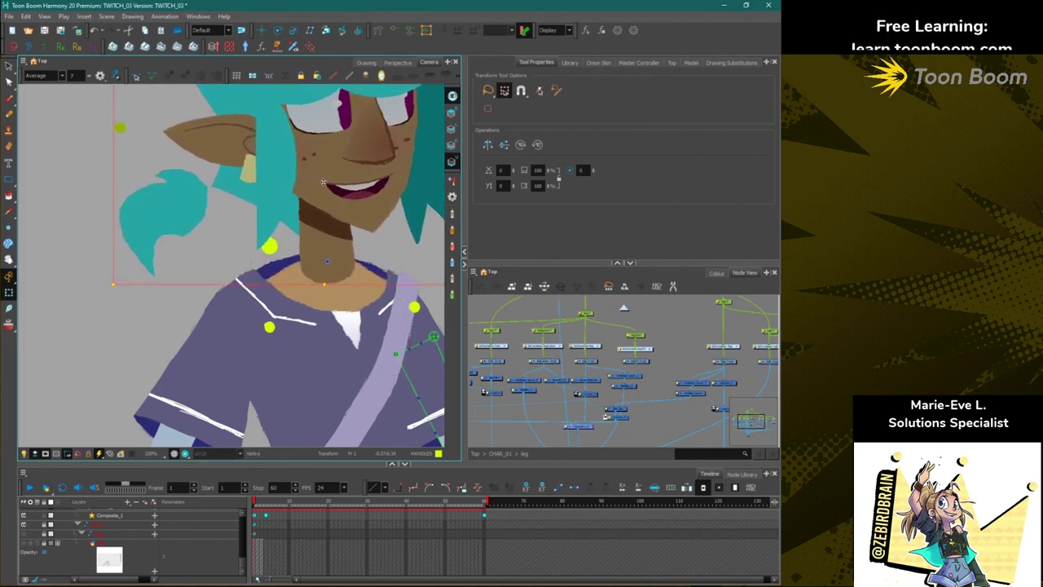
Select the tunic's inner collar and show its deformer points around the neckline.
click(268, 274)
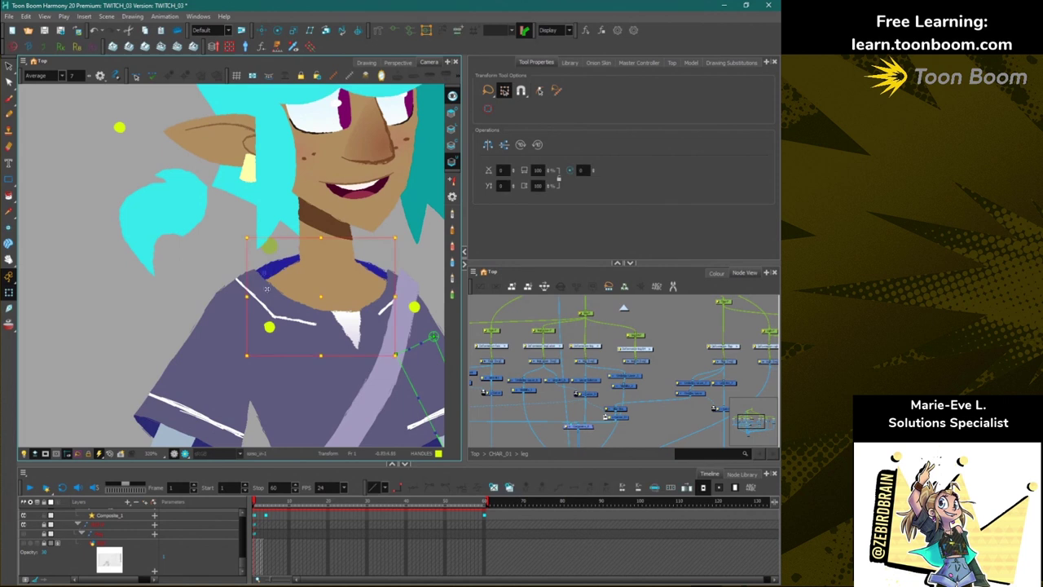
click(379, 31)
drag(261, 275, 229, 258)
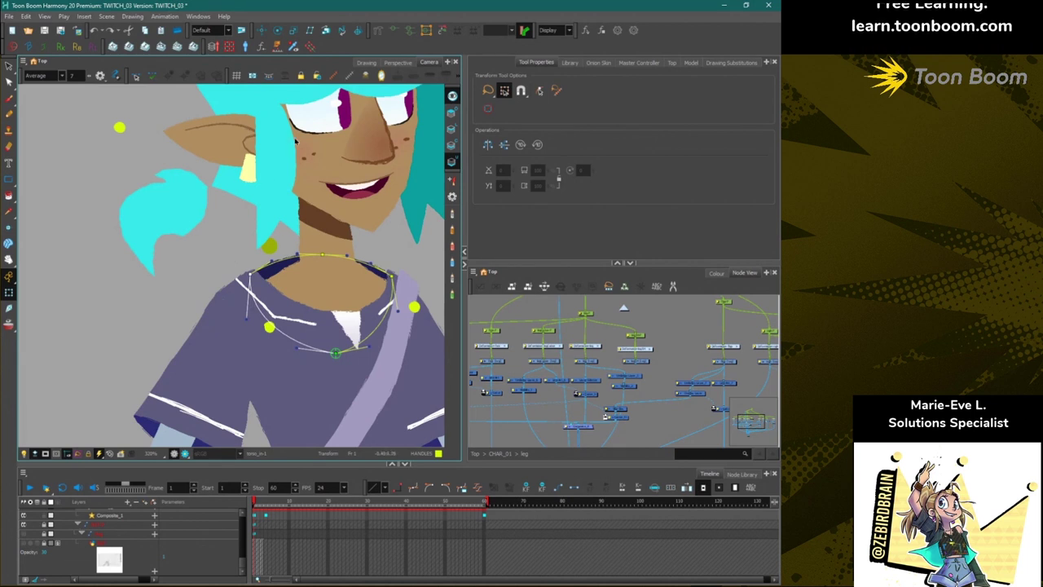
Undo the head and chest skin moves, clear the selection and hide the collar's deformer controls.
key(ctrl+z)
key(ctrl+z)
key(ctrl+z)
key(ctrl+z)
key(ctrl+z)
key(ctrl+z)
key(ctrl+z)
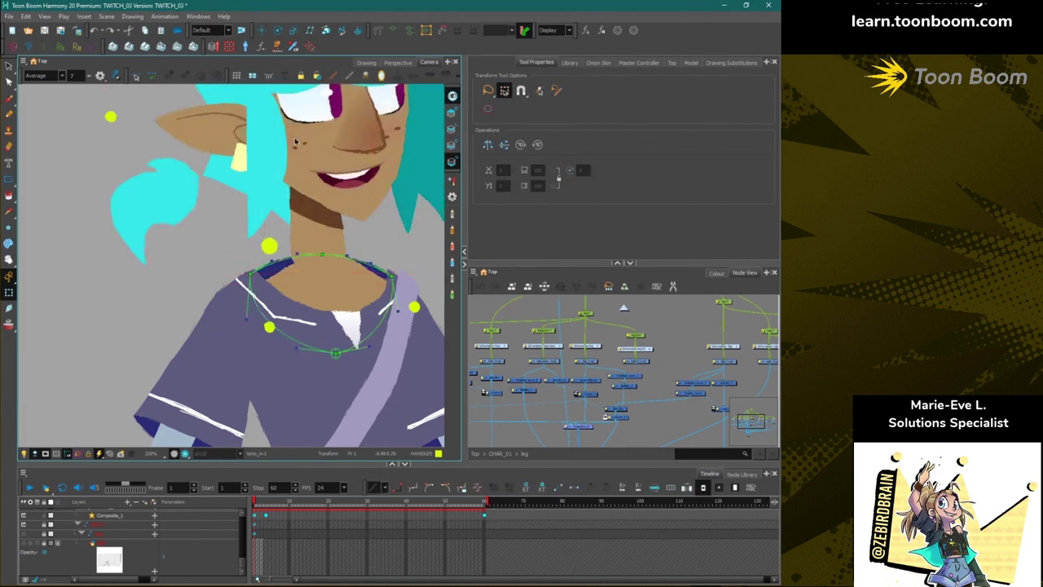
key(ctrl+z)
key(ctrl+z)
key(ctrl+z)
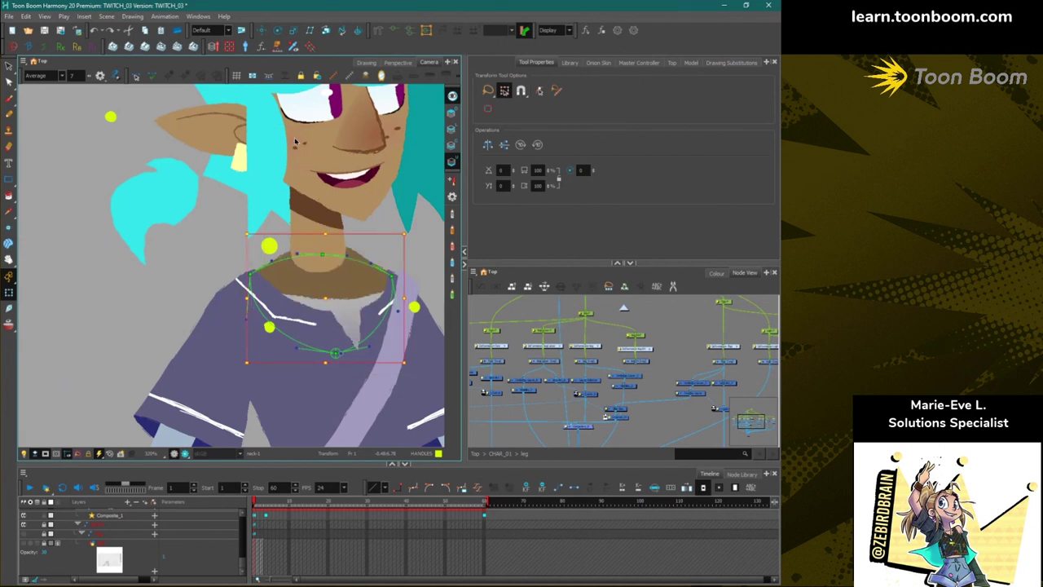
click(105, 336)
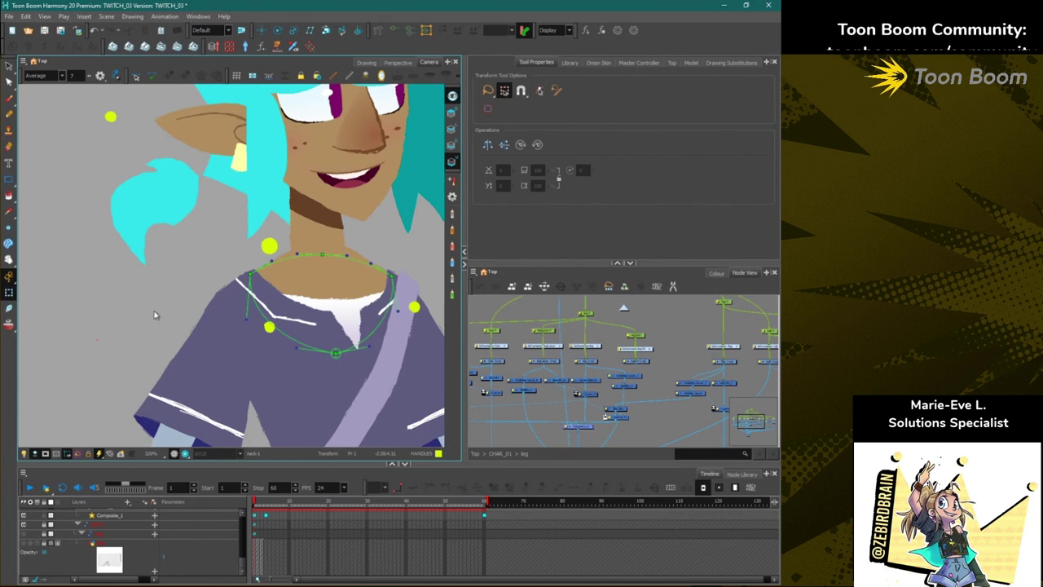
scroll(155, 318, down, 4)
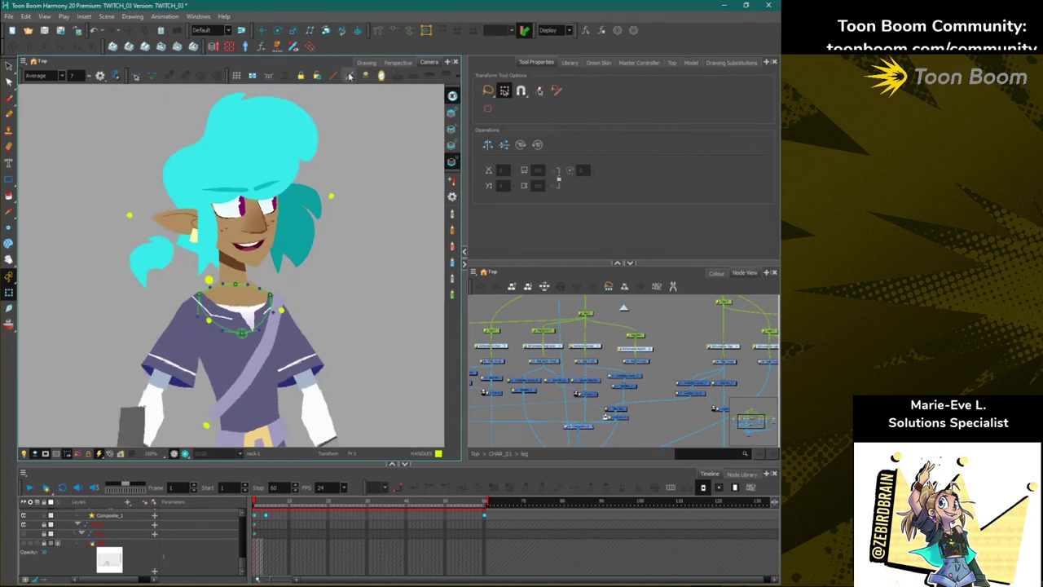
click(334, 76)
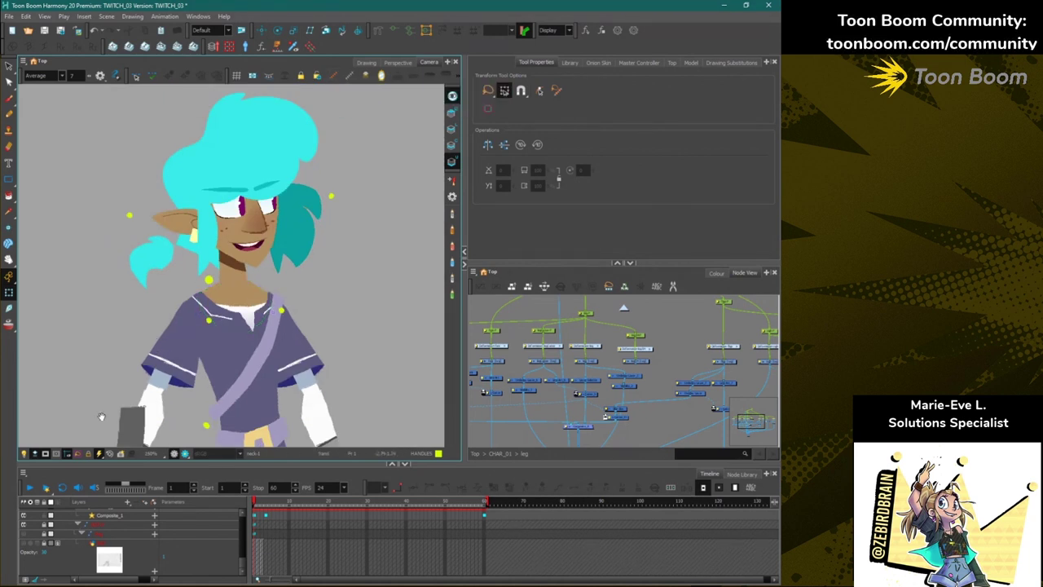
Select the hand of the gauntlet arm and open its drawing on its own in the Drawing view.
scroll(101, 416, up, 4)
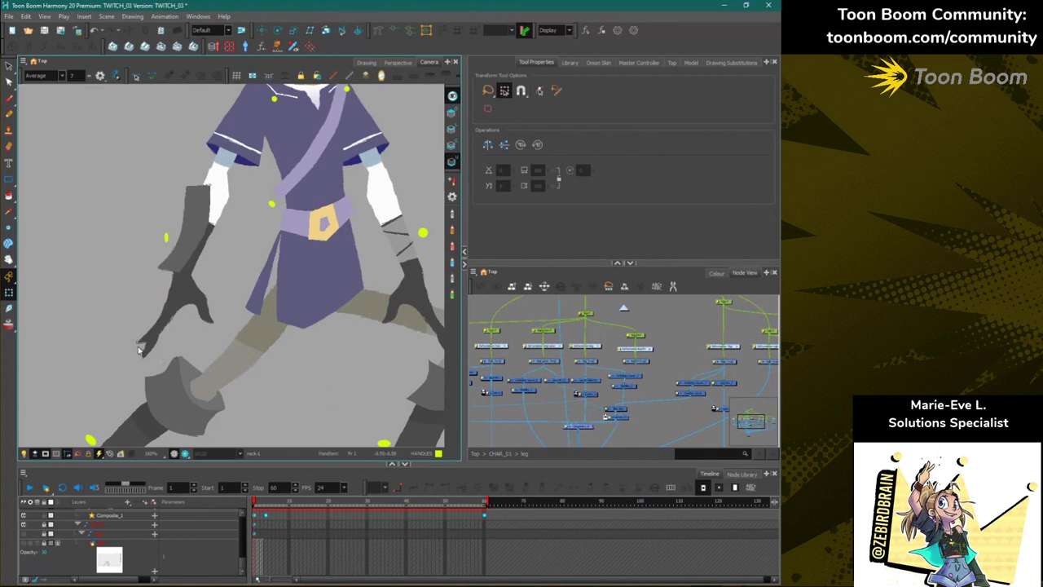
scroll(166, 322, up, 3)
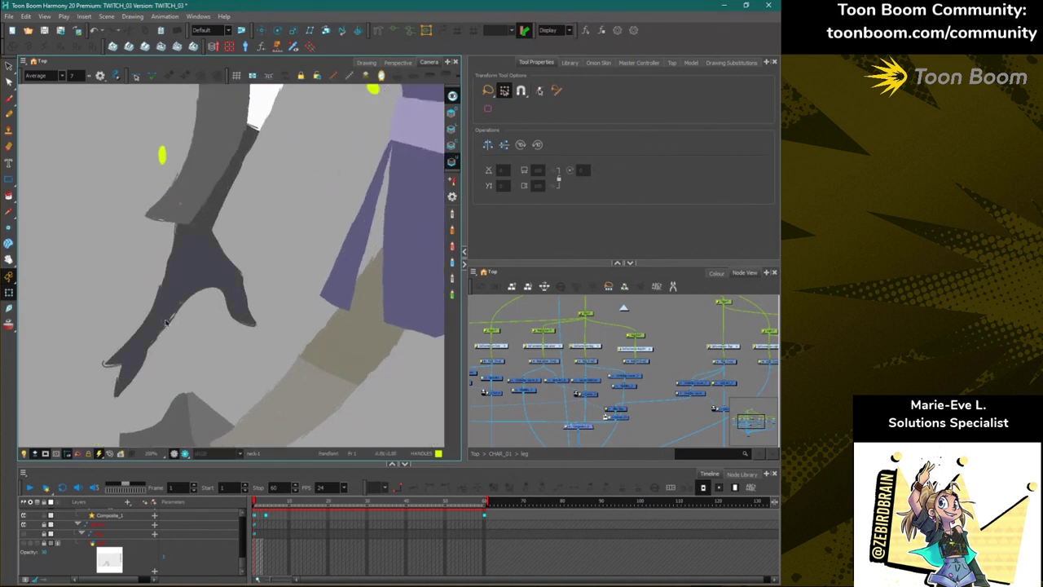
click(166, 323)
click(9, 66)
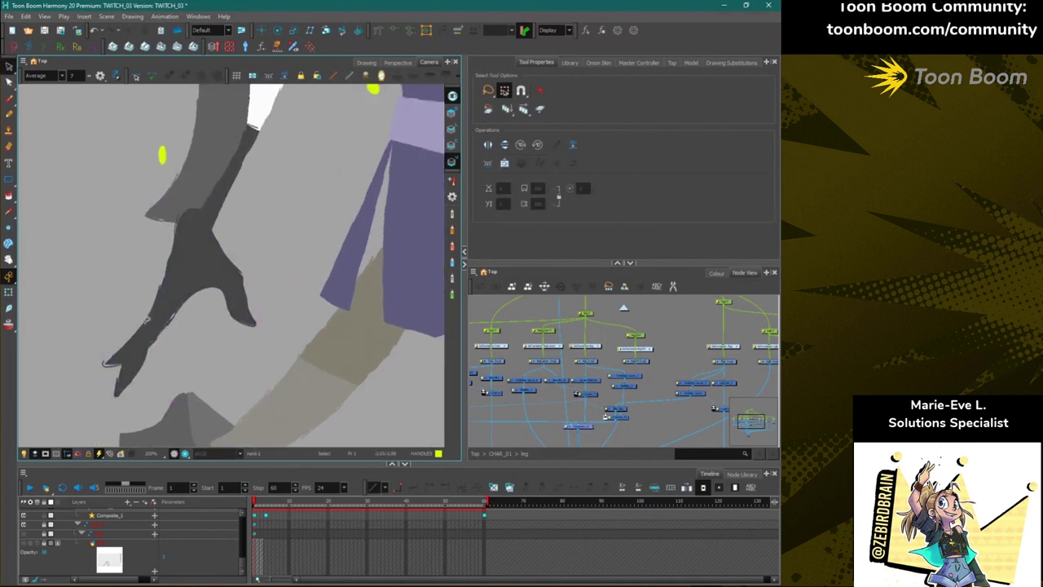
mouse_move(158, 315)
mouse_down()
mouse_move(132, 375)
mouse_move(123, 358)
mouse_up()
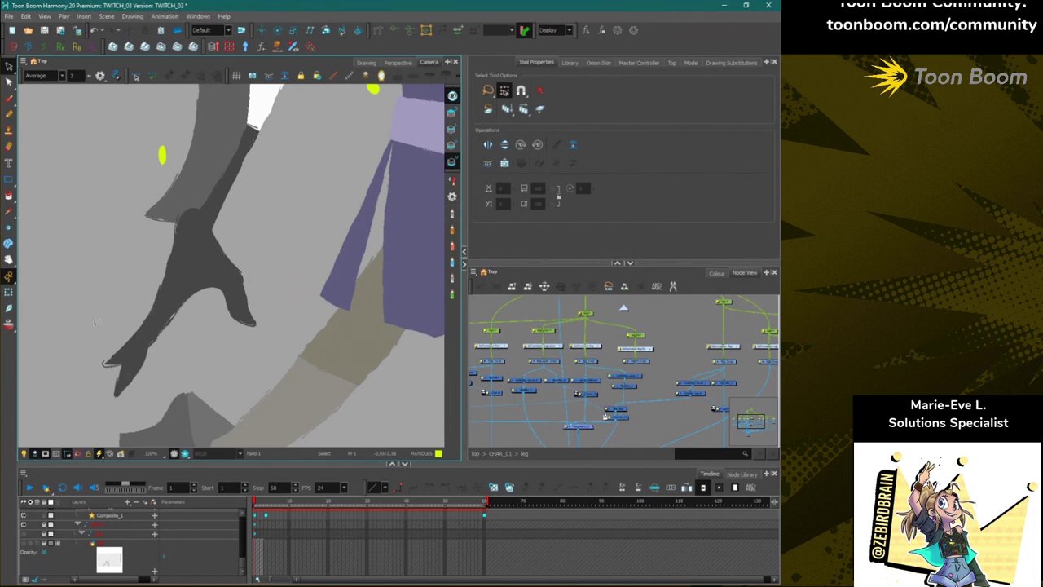
click(452, 129)
click(397, 65)
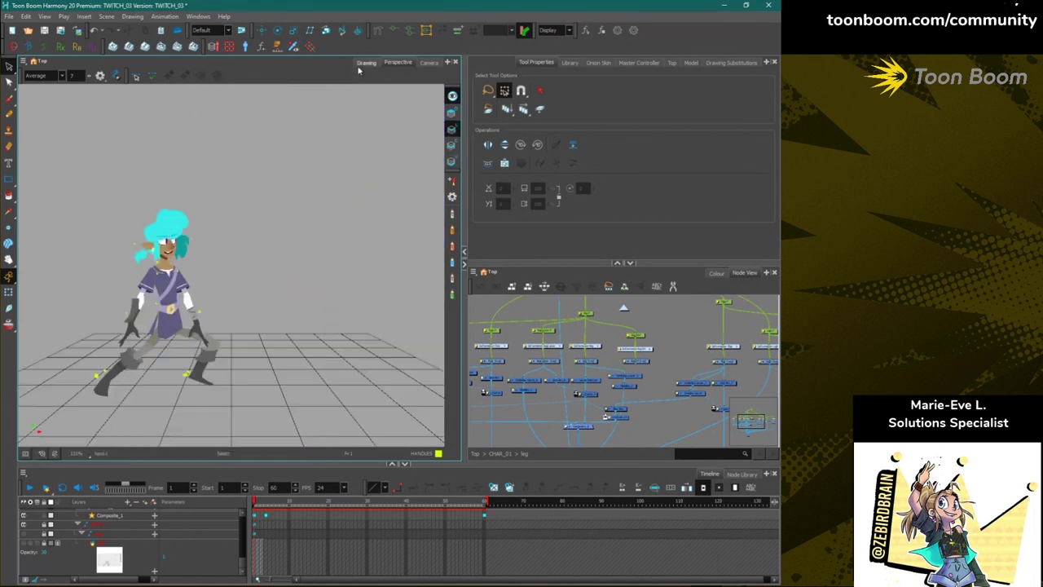
click(361, 66)
scroll(152, 338, up, 4)
drag(254, 176, 251, 230)
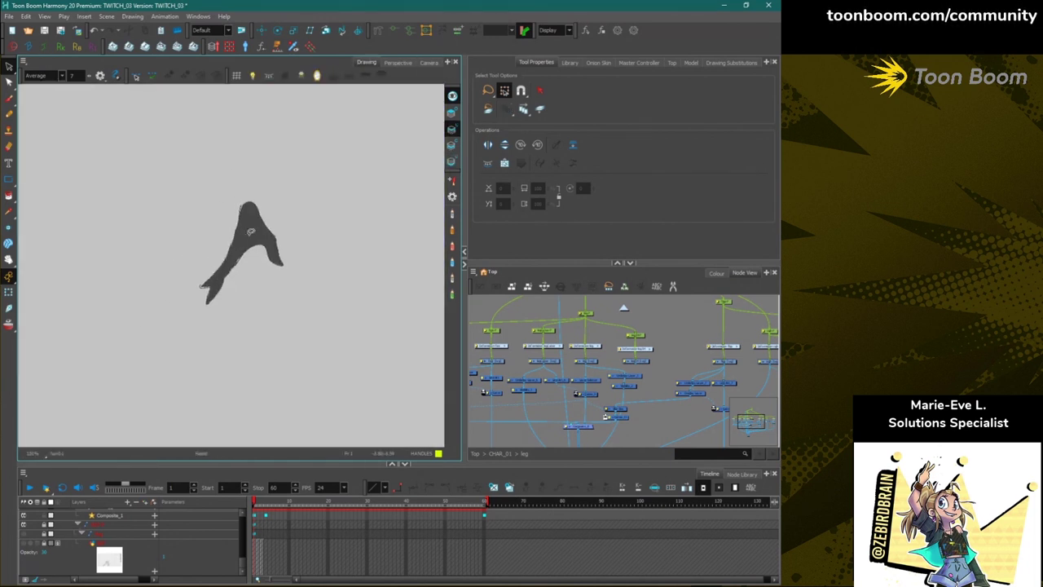
scroll(252, 231, up, 4)
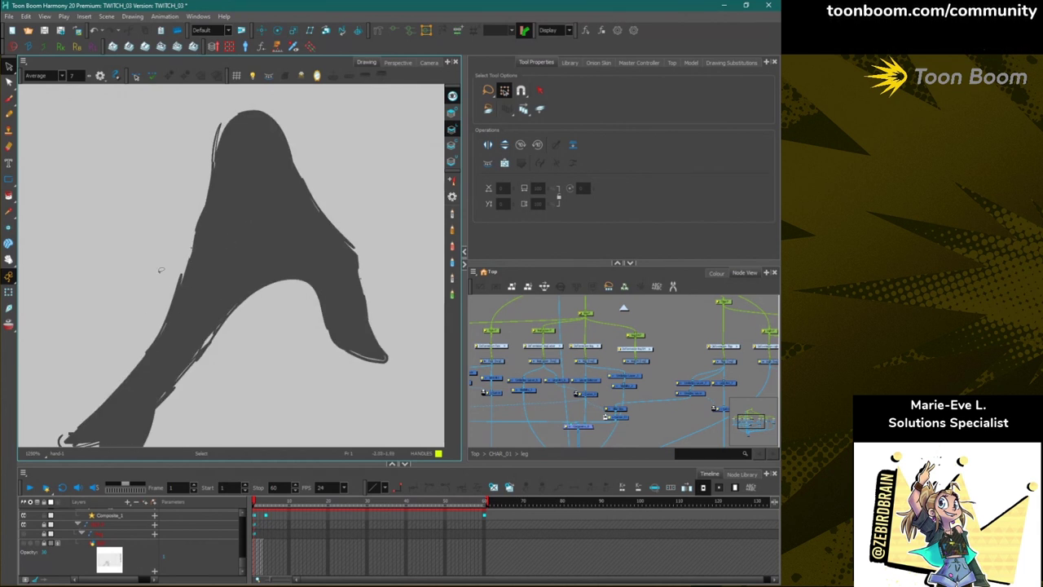
Turn off the combined art layer preview and switch between the art layers to find the one holding the hand's artwork.
click(540, 109)
click(452, 145)
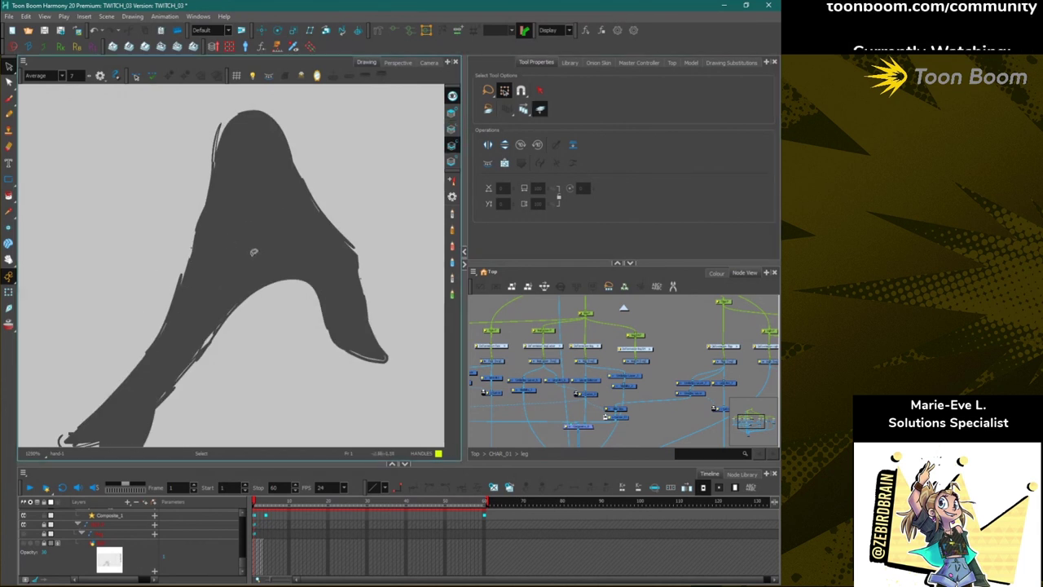
click(453, 96)
click(541, 109)
click(452, 161)
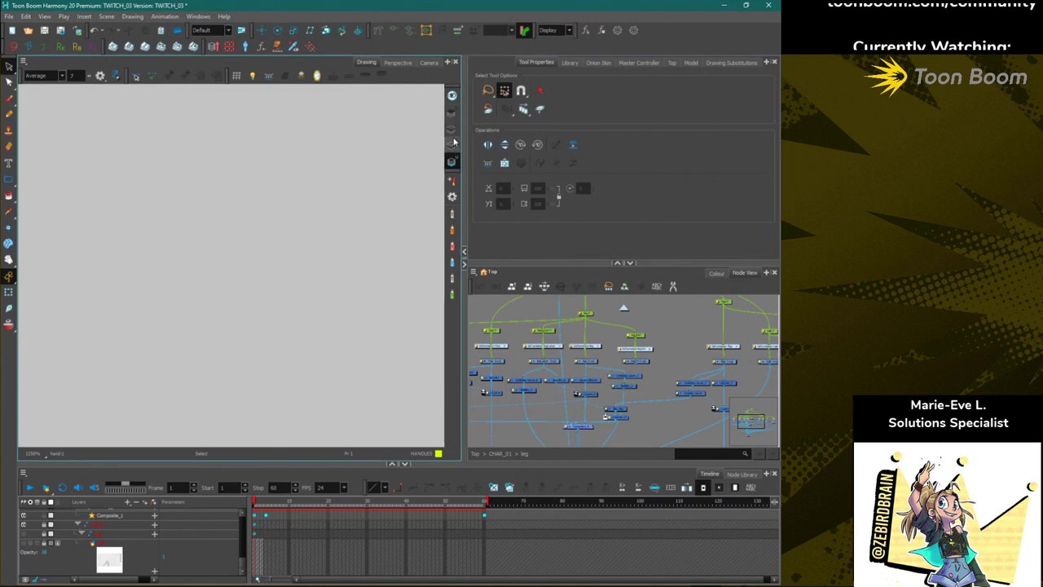
click(452, 112)
Move the fill shapes of the hand and its lower finger from the overlay to the colour art layer.
click(226, 228)
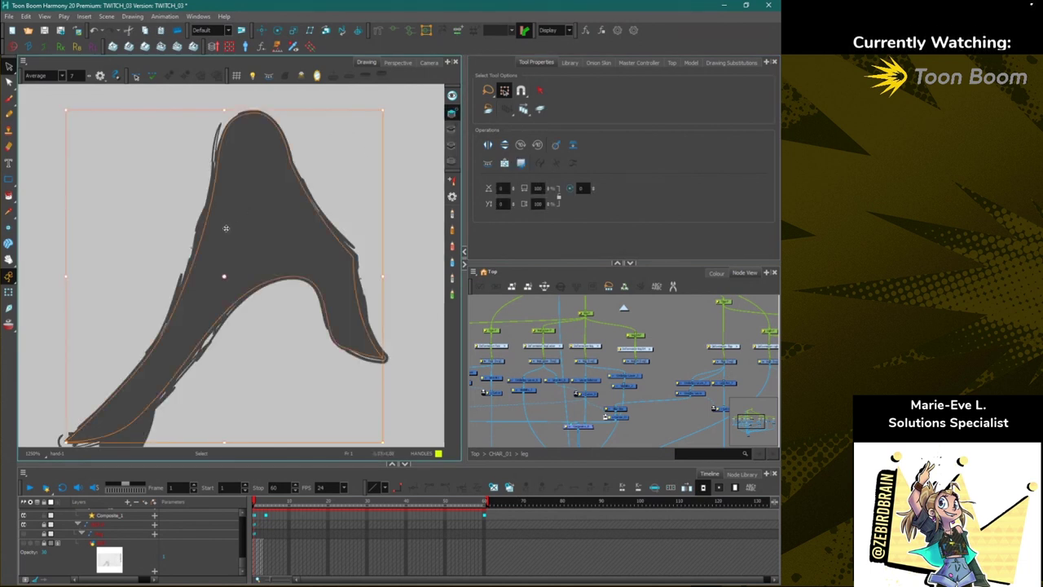
shift+click(133, 430)
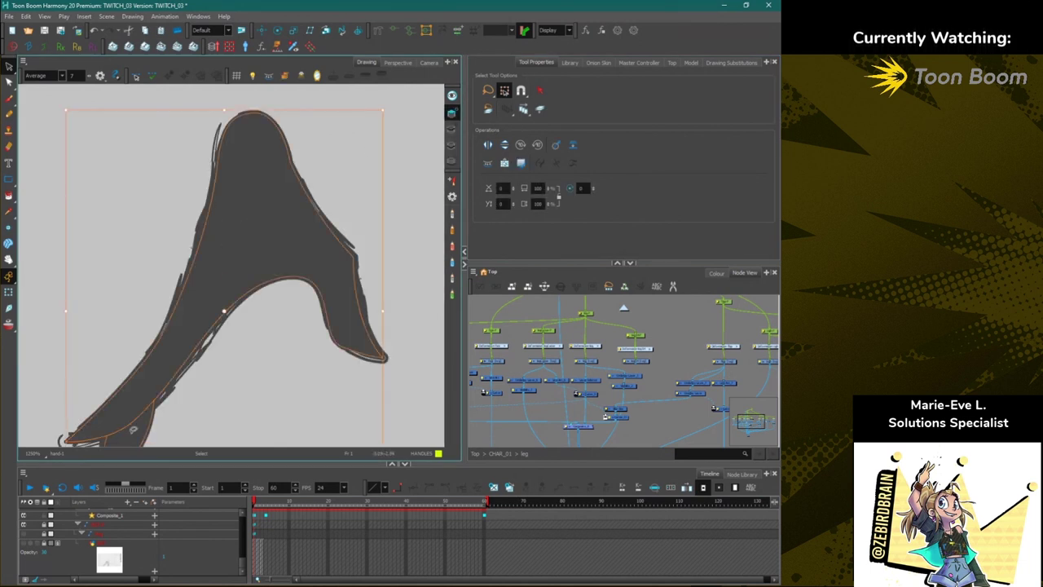
key(ctrl+x)
click(452, 145)
key(ctrl+v)
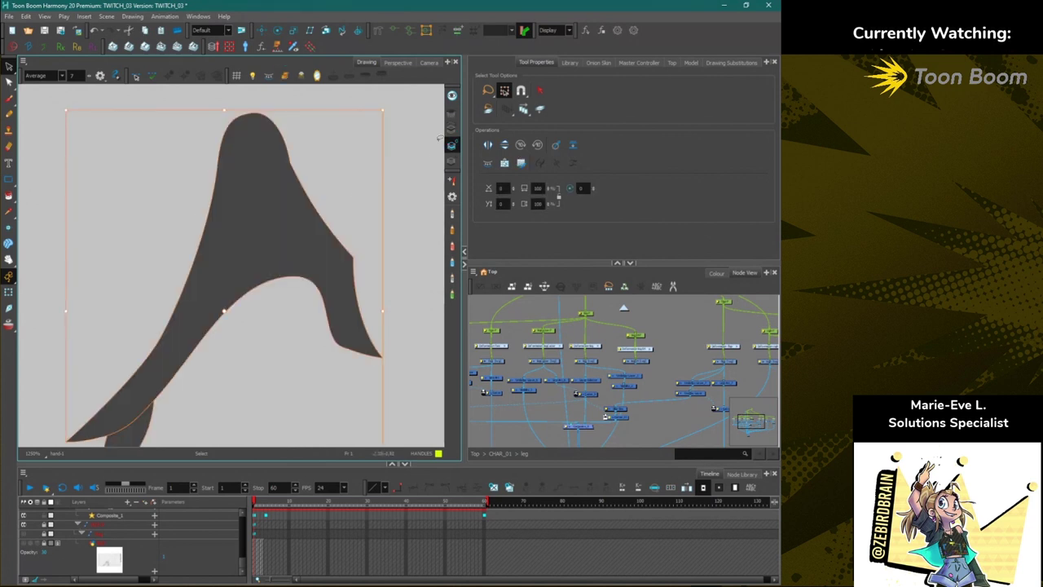
Move the outline strokes of the hand and its lower finger from the overlay to the line art layer.
click(452, 129)
click(451, 113)
mouse_move(138, 154)
mouse_down()
mouse_move(339, 416)
mouse_move(48, 403)
mouse_up()
key(ctrl+x)
click(451, 128)
key(ctrl+v)
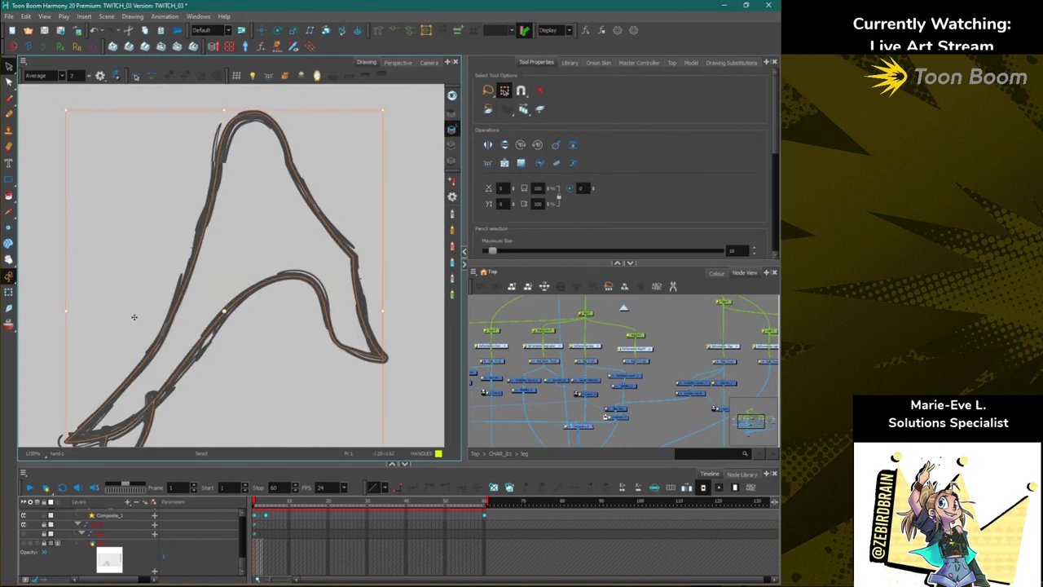
Add a new swatch to the CHAR palette for the hand's selected outline and set it to mid grey, RGB 122.
drag(57, 276, 124, 183)
click(95, 308)
mouse_move(107, 252)
mouse_down()
mouse_move(420, 328)
mouse_move(90, 424)
mouse_up()
click(718, 275)
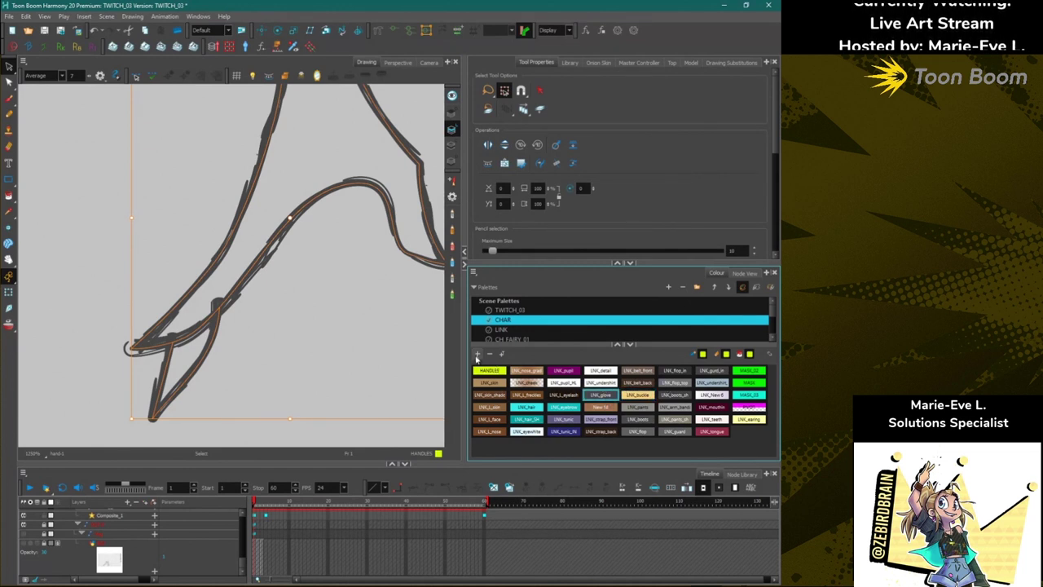
click(477, 354)
double_click(743, 433)
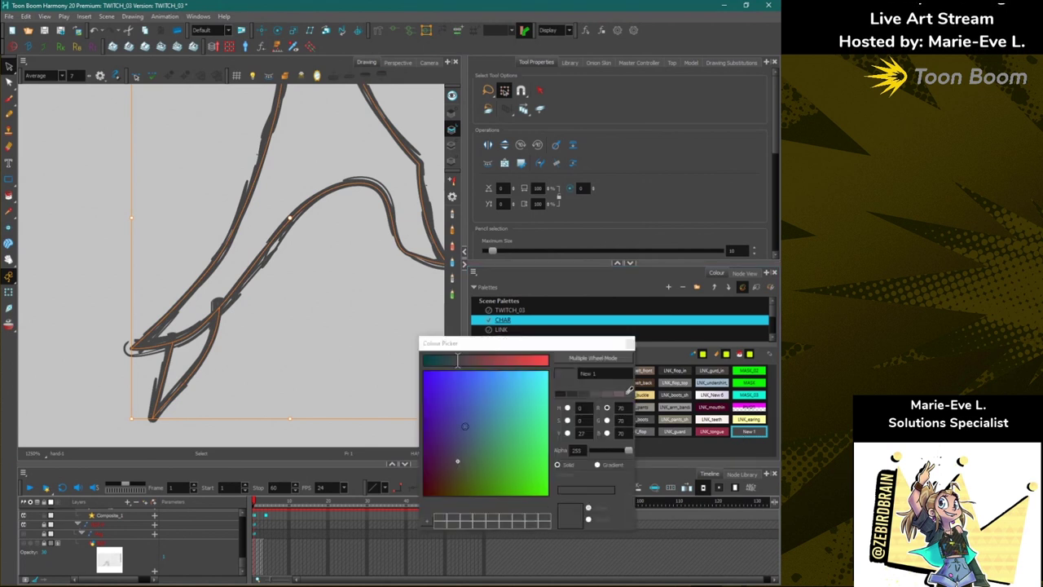
drag(432, 446, 420, 436)
click(629, 343)
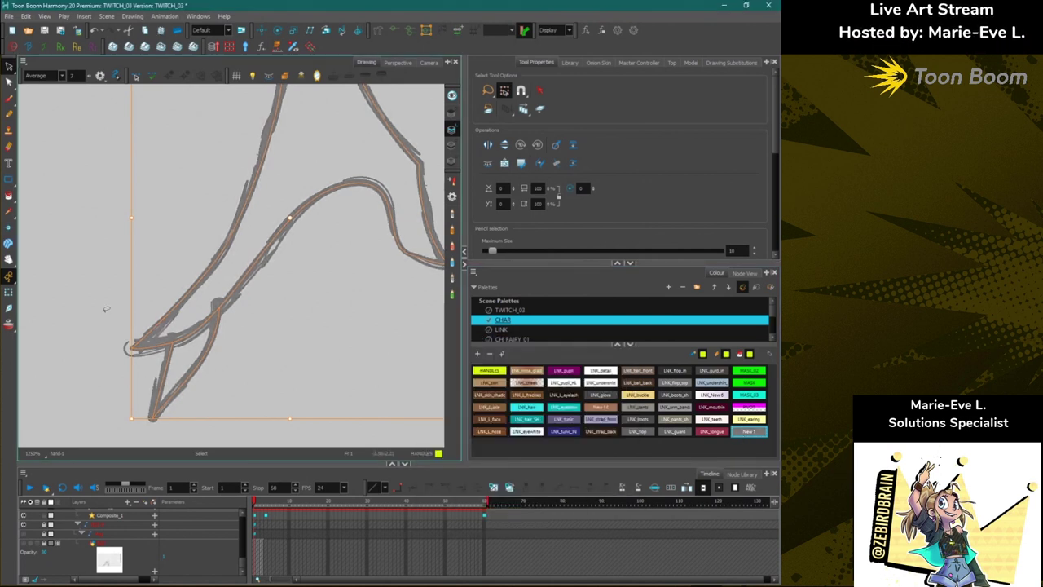
Return to the Camera view and darken the new outline swatch to RGB 48 so the hand's lines stand out.
click(8, 292)
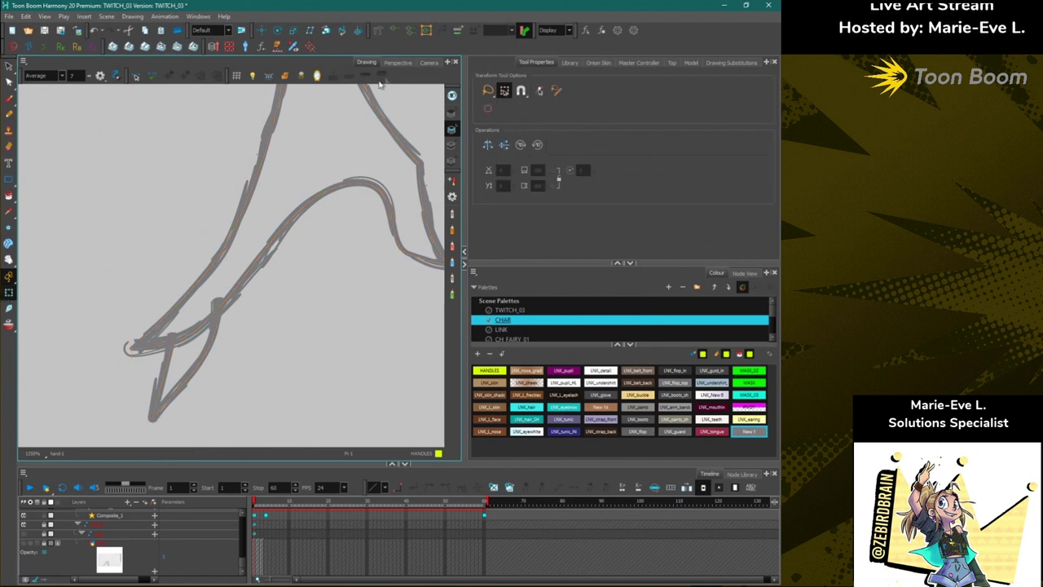
click(398, 62)
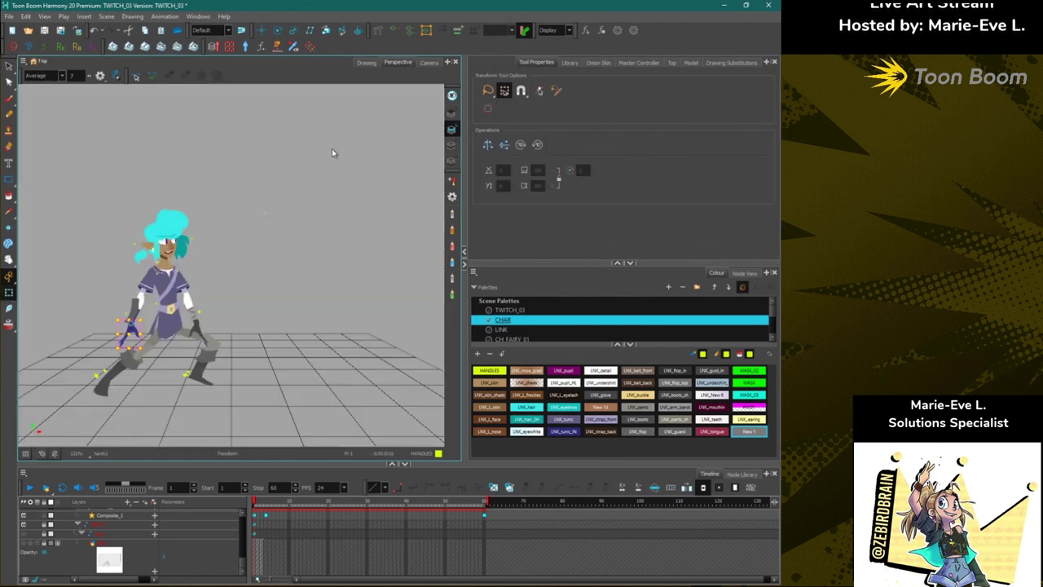
click(430, 62)
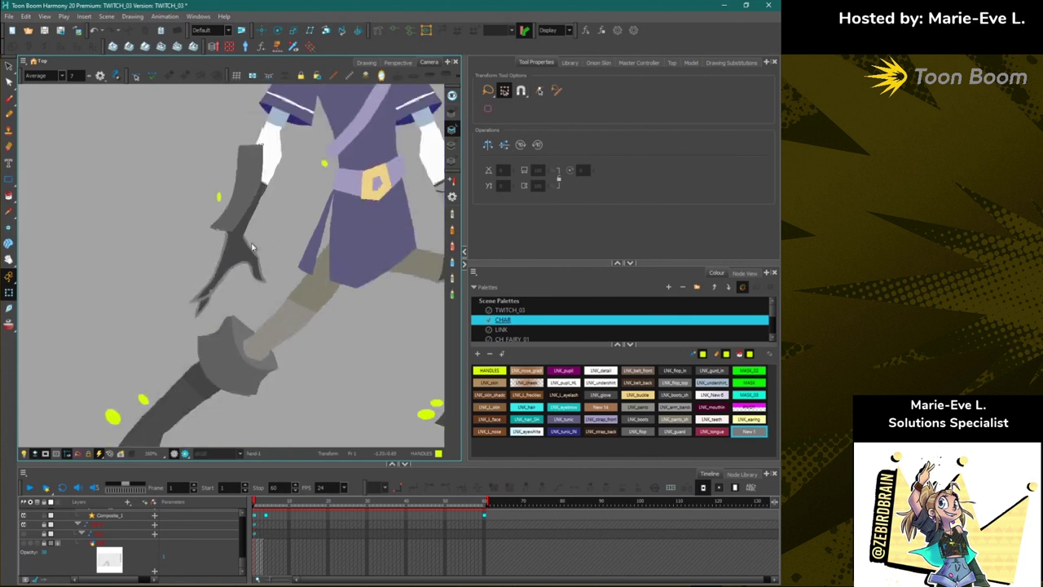
double_click(748, 433)
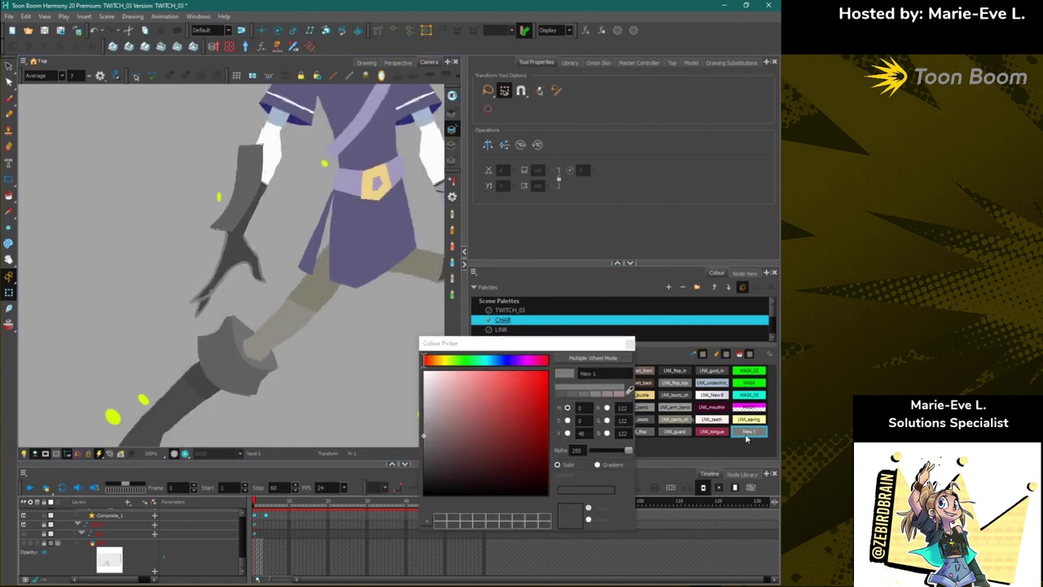
mouse_move(424, 436)
mouse_down()
mouse_move(423, 472)
mouse_move(414, 447)
mouse_up()
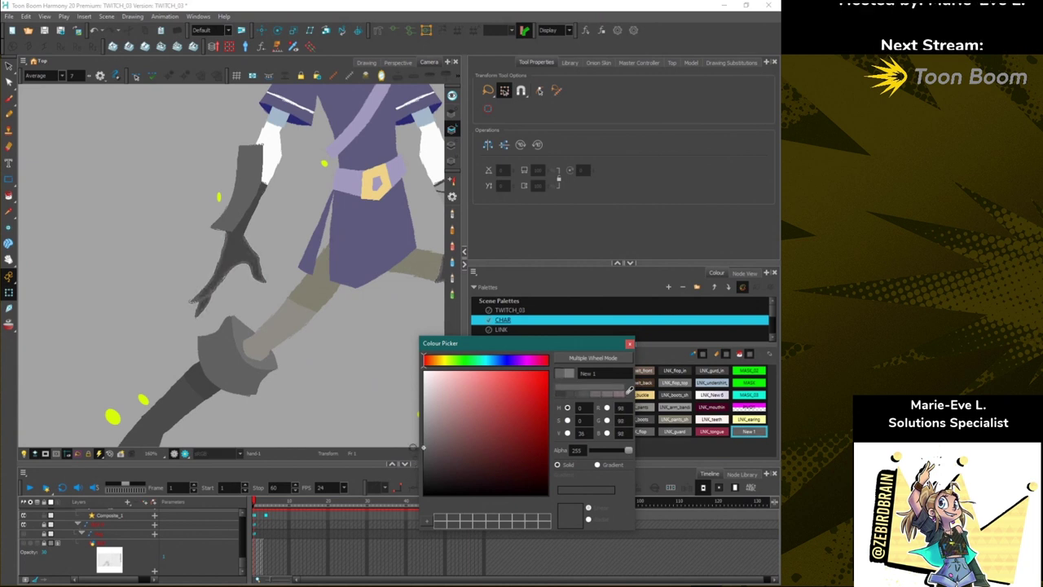
scroll(273, 290, down, 3)
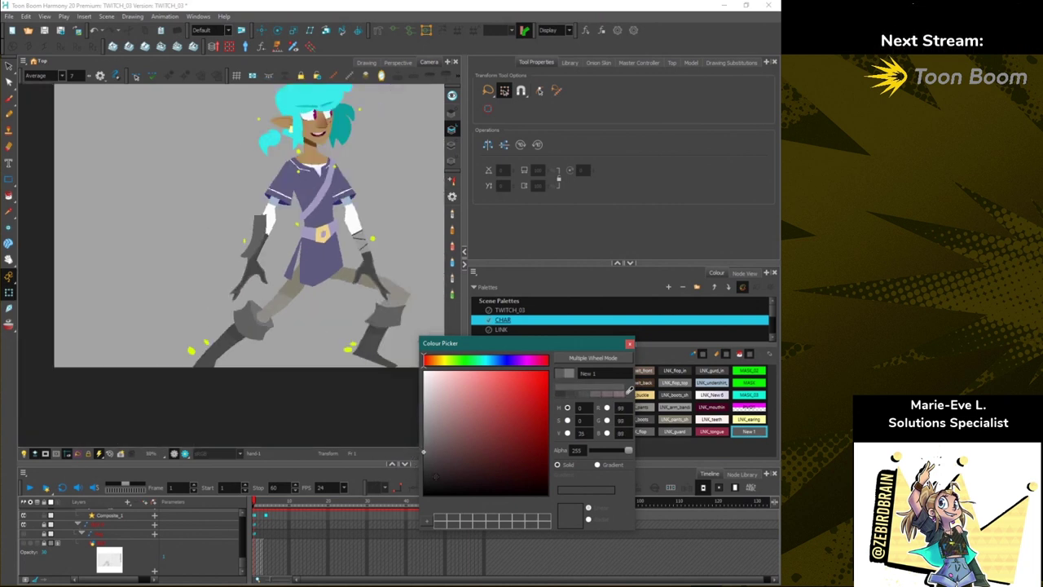
mouse_move(423, 451)
mouse_down()
mouse_move(417, 475)
mouse_move(413, 465)
mouse_up()
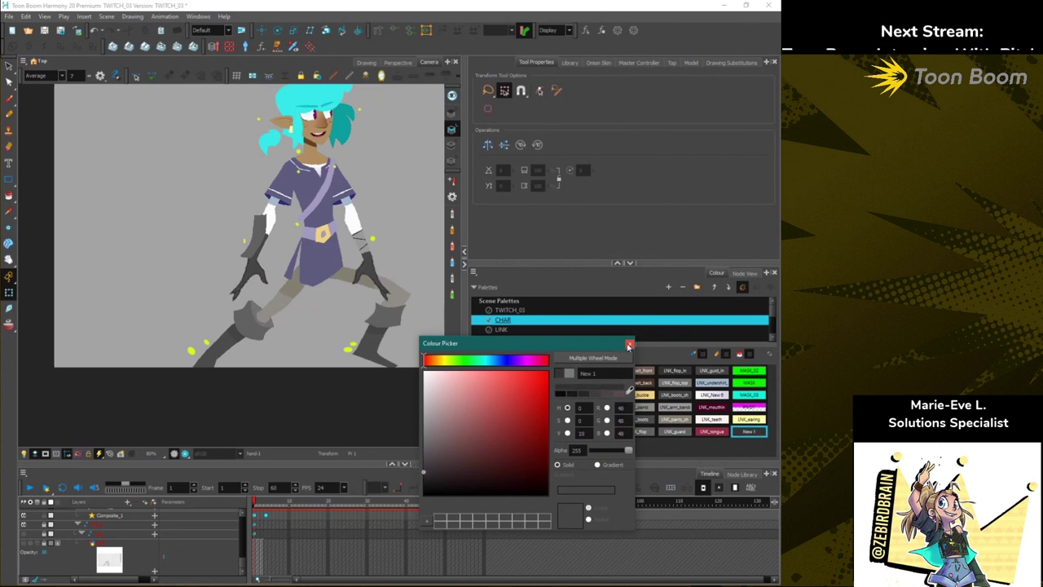
click(629, 344)
scroll(357, 290, up, 3)
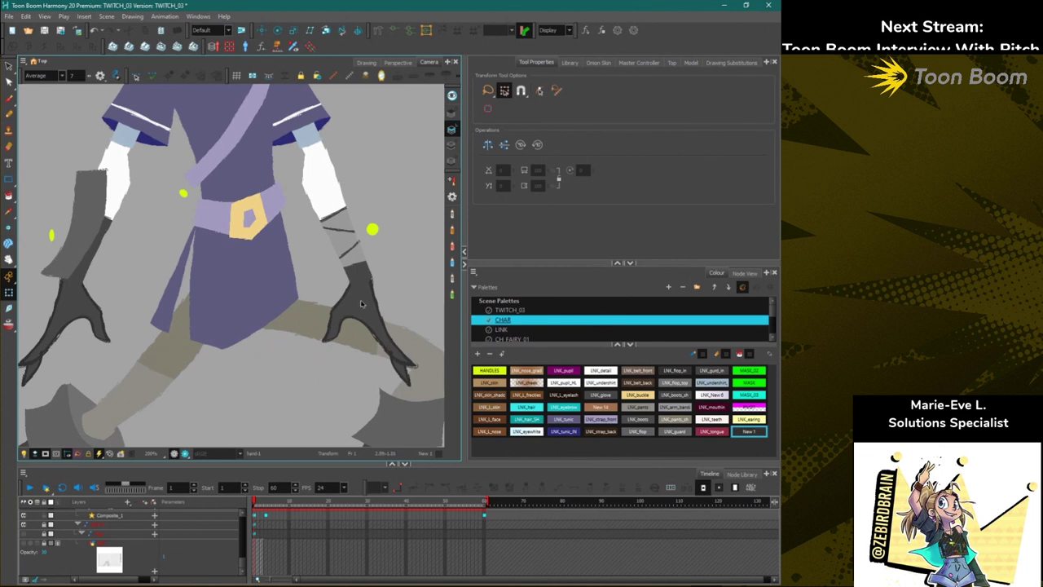
Brush over the outline at the gauntlet hand's wrist using the LNK_glove colour.
click(9, 114)
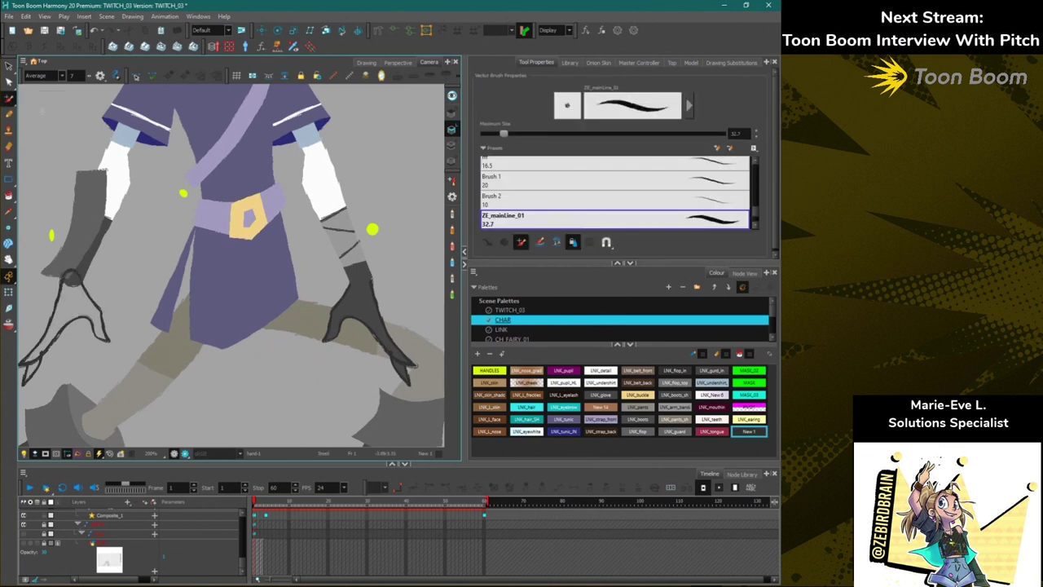
click(664, 432)
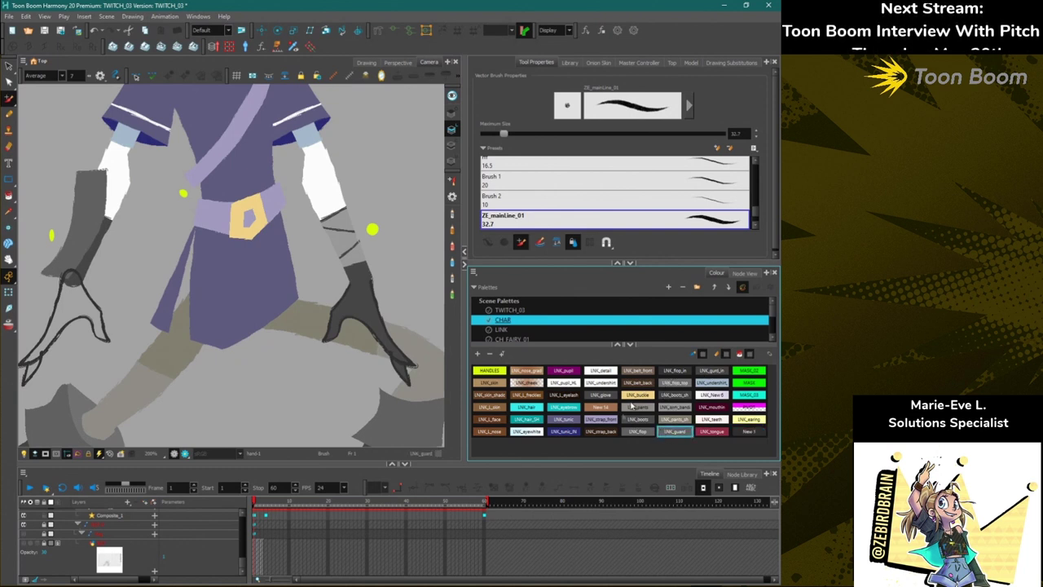
click(600, 395)
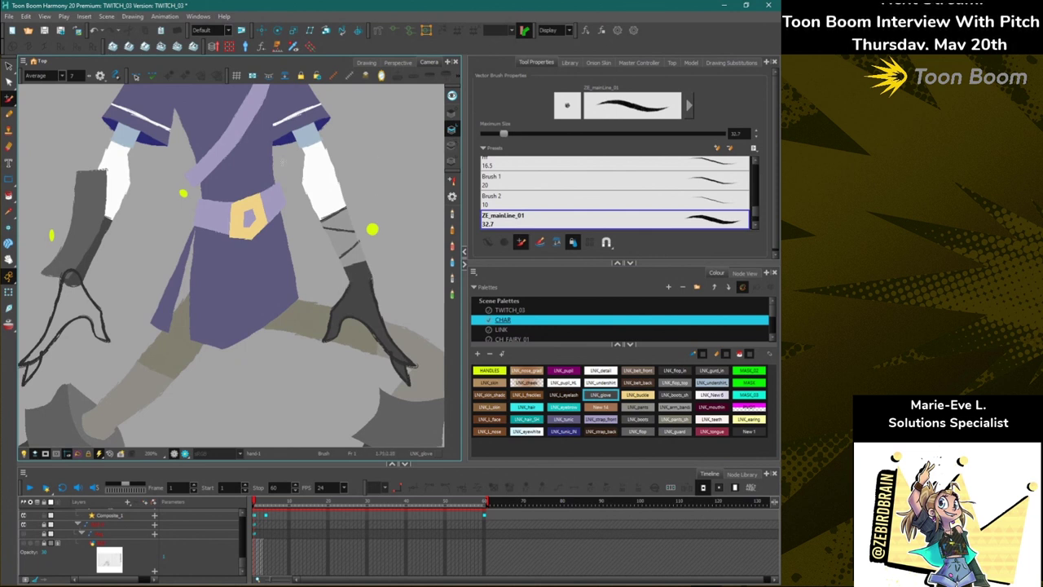
click(71, 277)
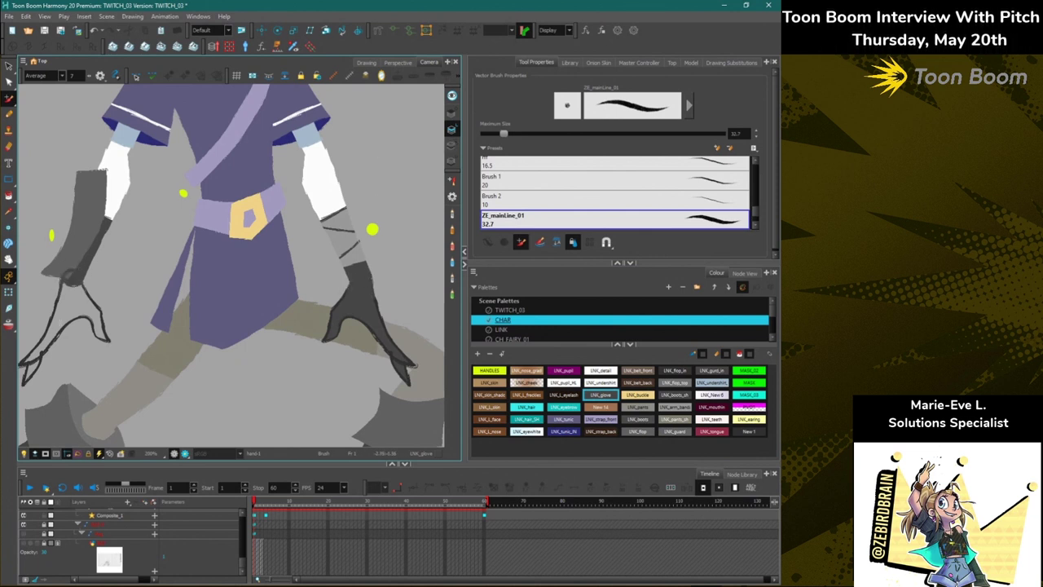
Try rotating the gauntlet hand about its wrist to check the joint, and undo the rotation.
key(shift+t)
drag(59, 321, 131, 326)
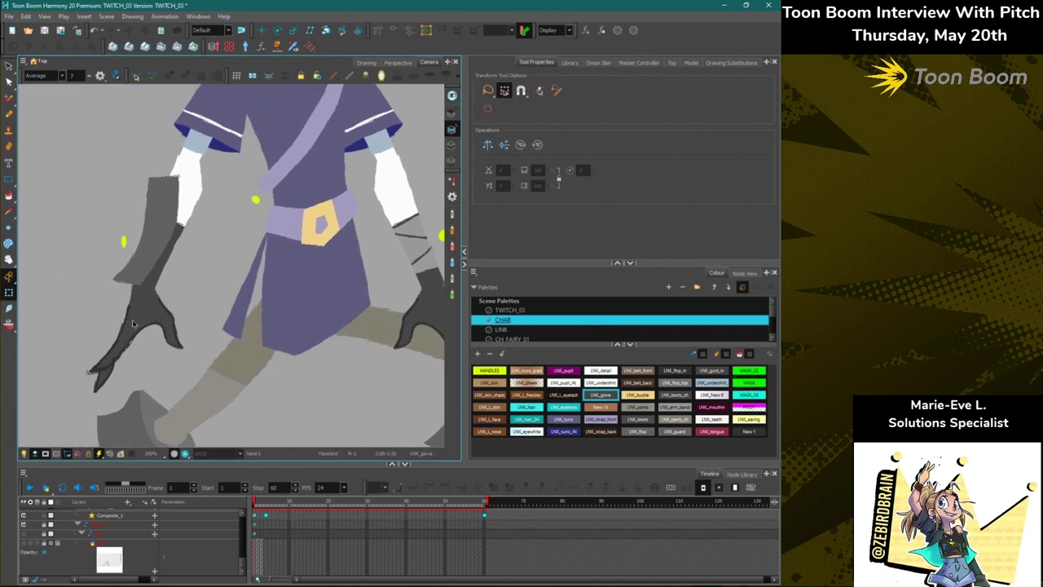
click(142, 327)
key(b)
key(b)
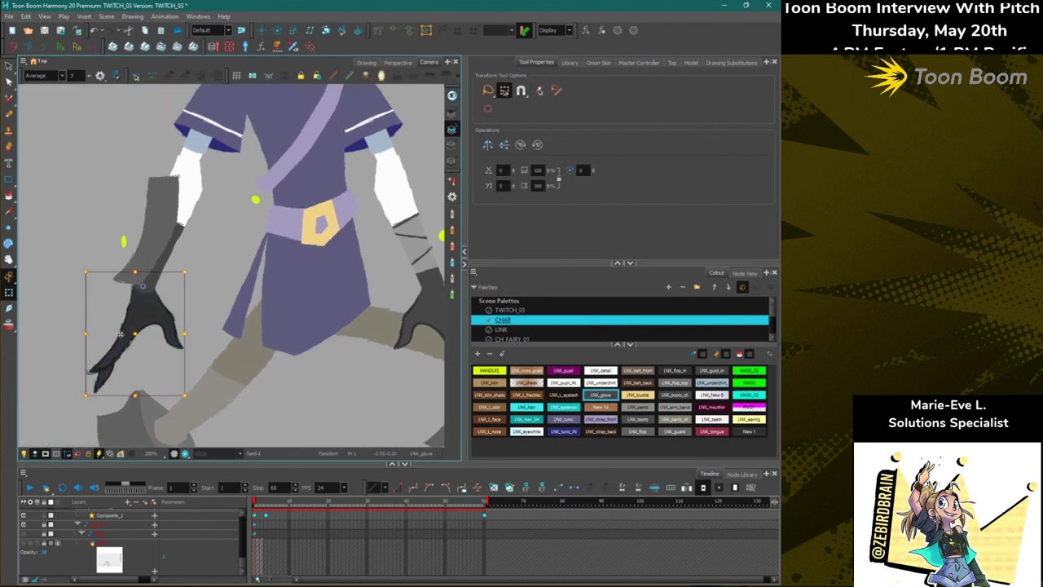
key(Escape)
click(138, 317)
drag(74, 261, 108, 372)
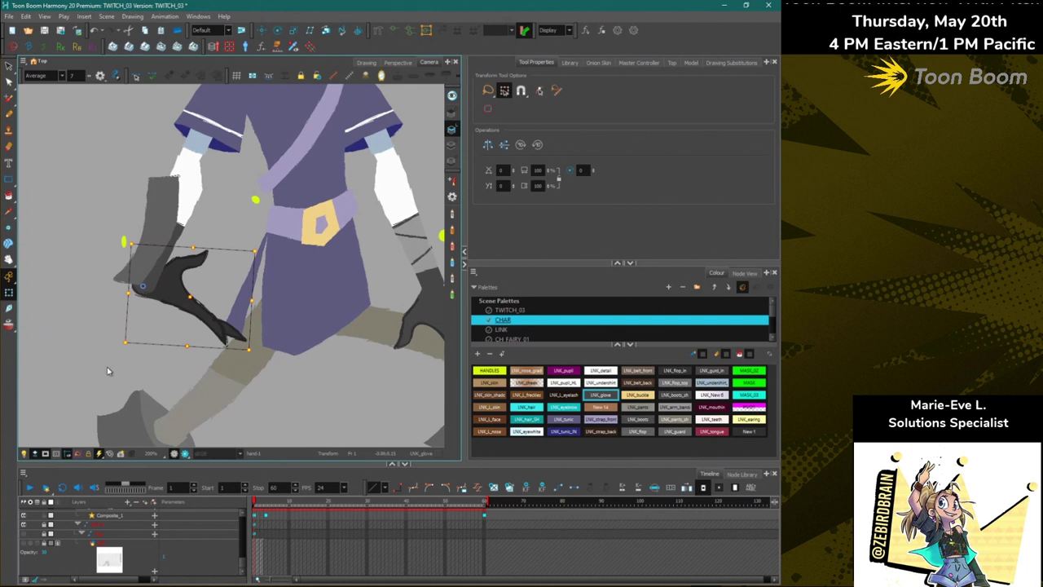
key(ctrl+z)
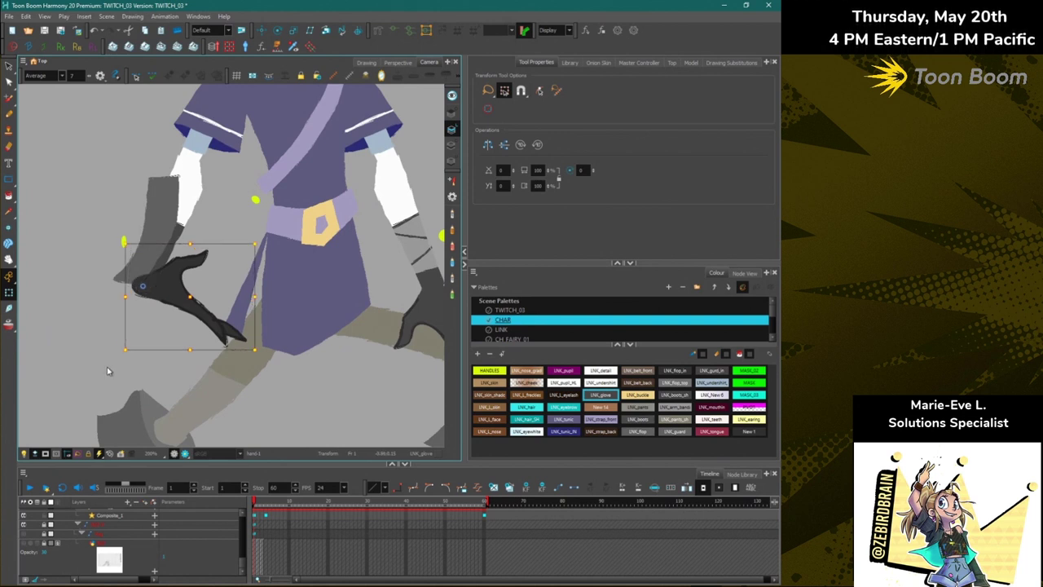
key(ctrl+z)
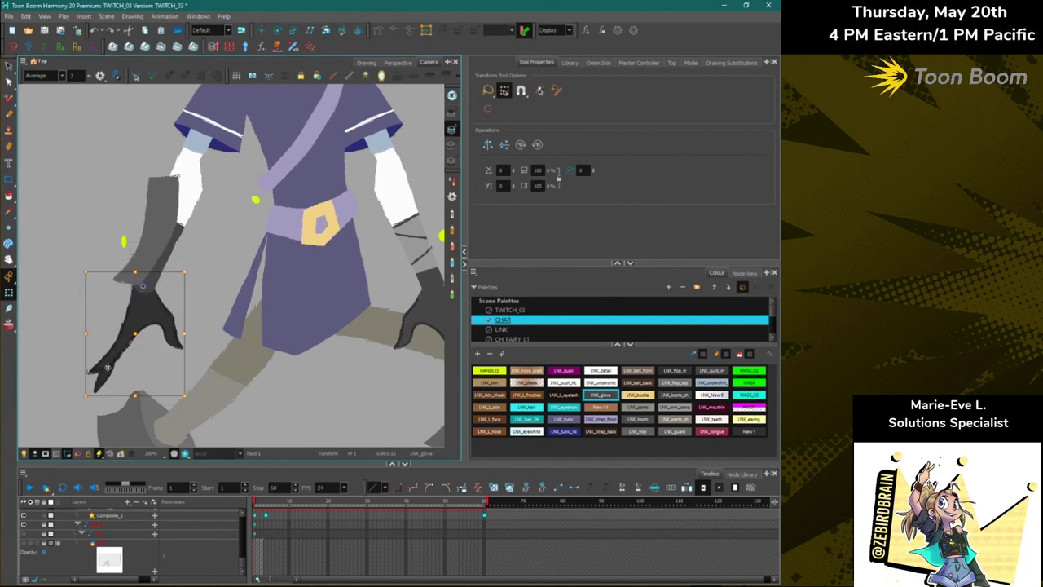
Clear the selection and turn on the rough pose sketch layer over the character.
click(284, 405)
scroll(297, 372, down, 4)
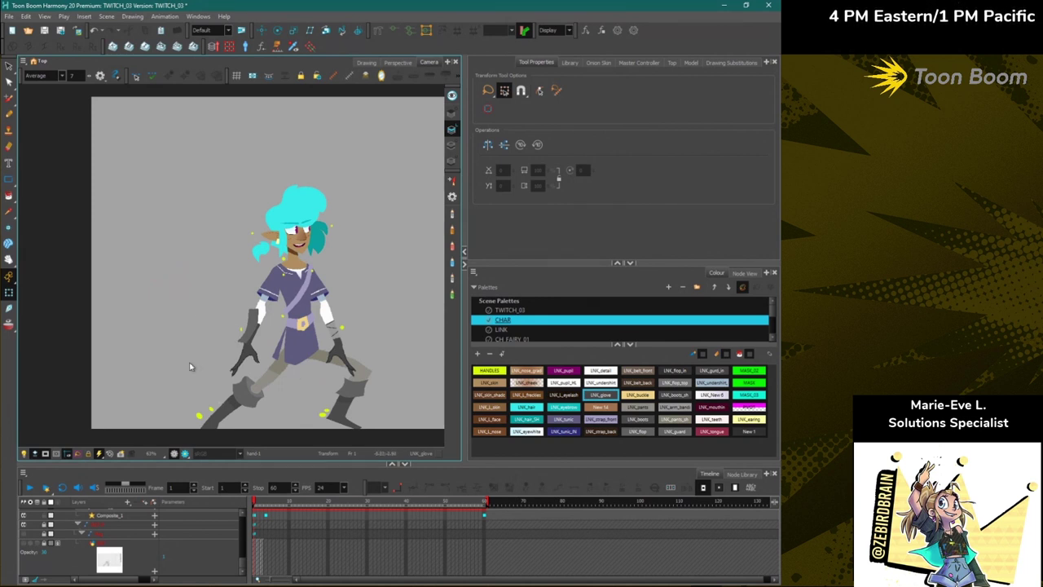
drag(298, 406, 218, 365)
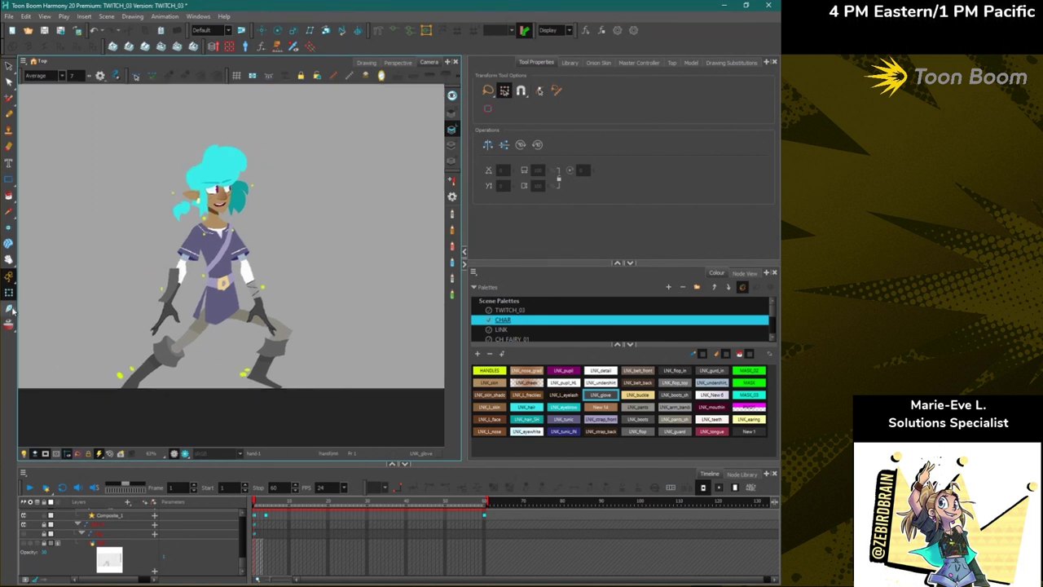
click(24, 542)
scroll(298, 424, up, 3)
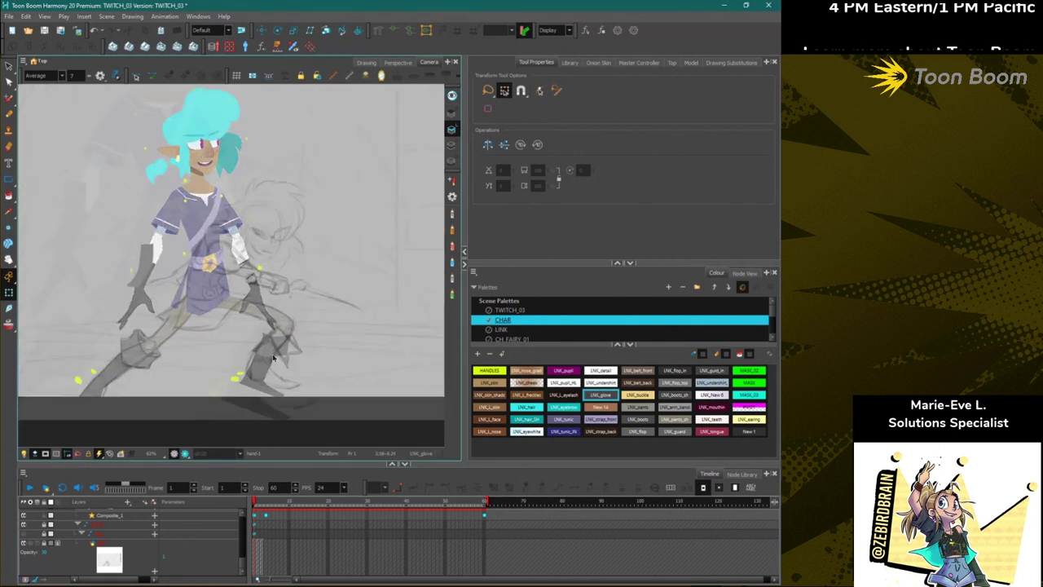
Select the knee cuff on the front leg's boot, rotate it toward the sketched knee and show its deformer controls.
click(272, 351)
click(244, 360)
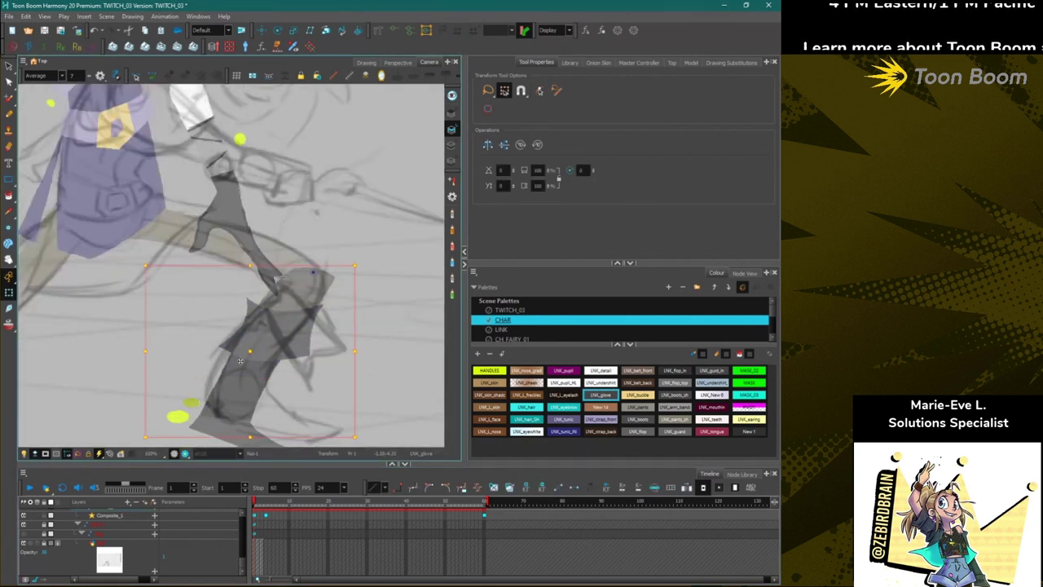
click(257, 352)
drag(255, 350, 279, 326)
mouse_move(200, 262)
mouse_down()
mouse_move(240, 255)
mouse_move(267, 269)
mouse_move(287, 312)
mouse_move(277, 307)
mouse_move(293, 276)
mouse_move(282, 280)
mouse_up()
key(F11)
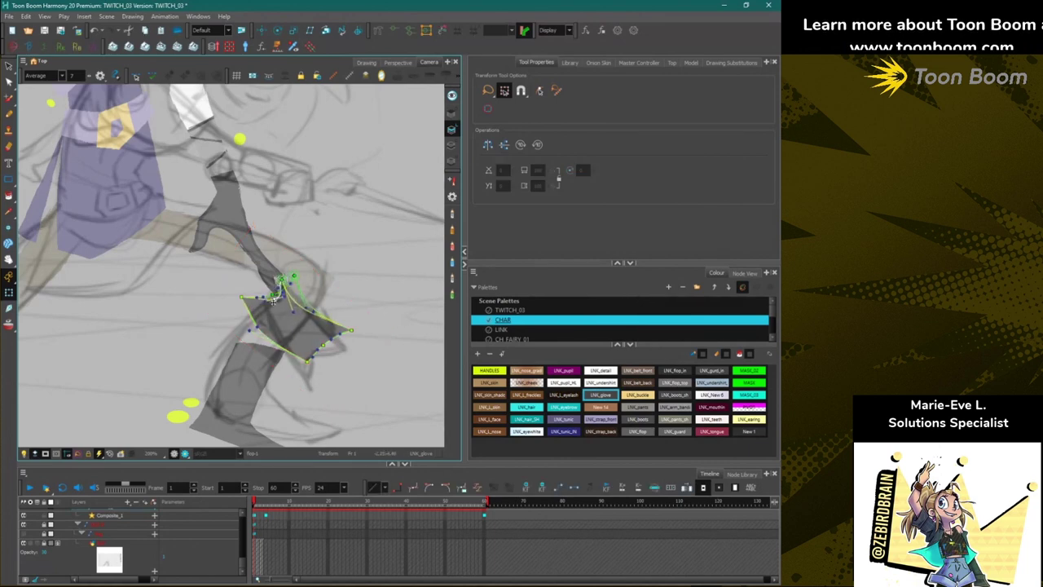
Pull in the knee cuff's inner corner and extend its lower corner to follow the sketch, checking it without the deformer controls.
scroll(242, 298, up, 2)
drag(242, 297, 273, 306)
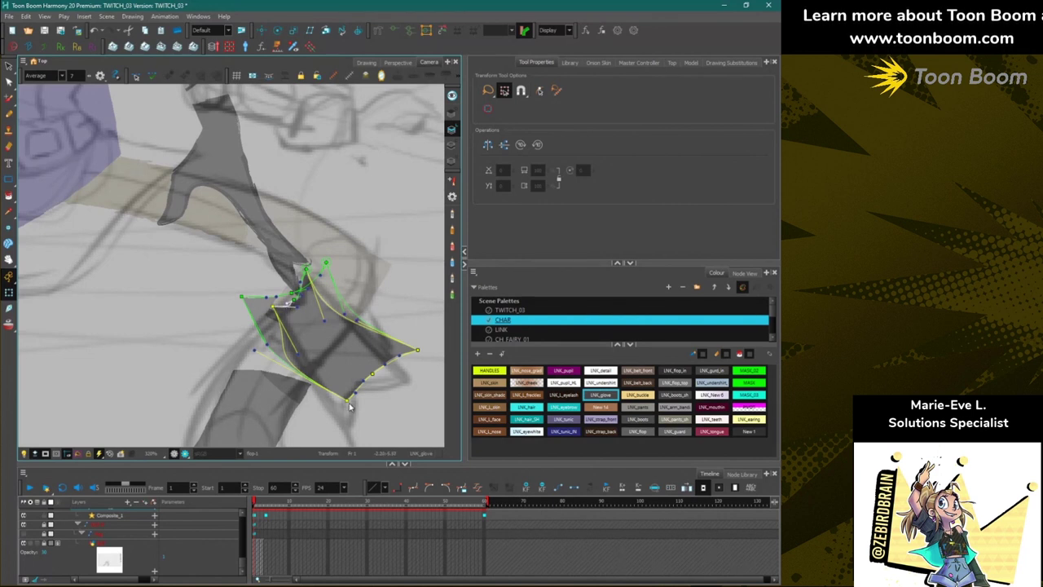
drag(350, 403, 349, 426)
drag(364, 381, 357, 390)
click(348, 75)
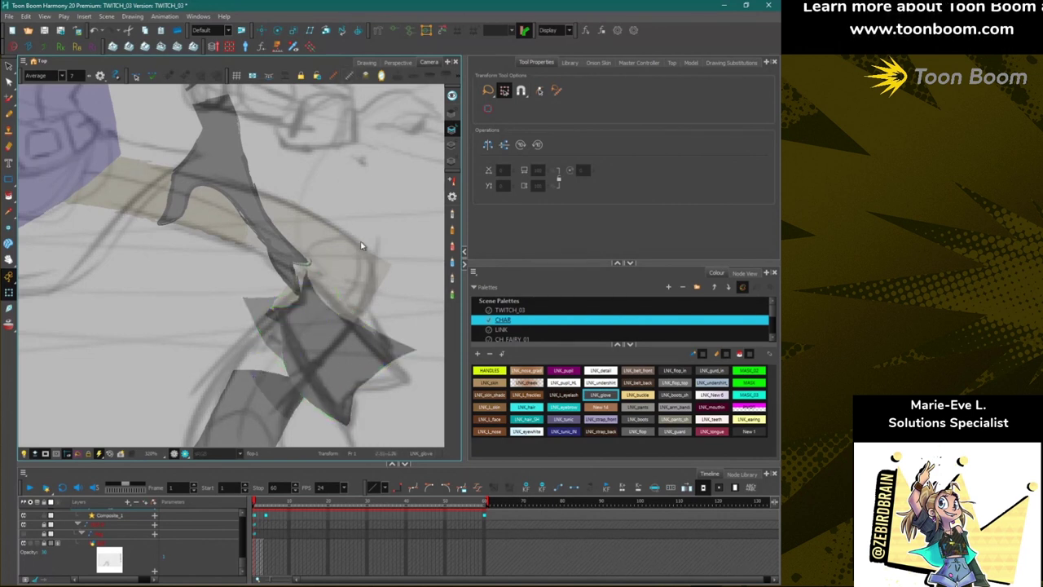
click(319, 330)
click(395, 33)
click(159, 277)
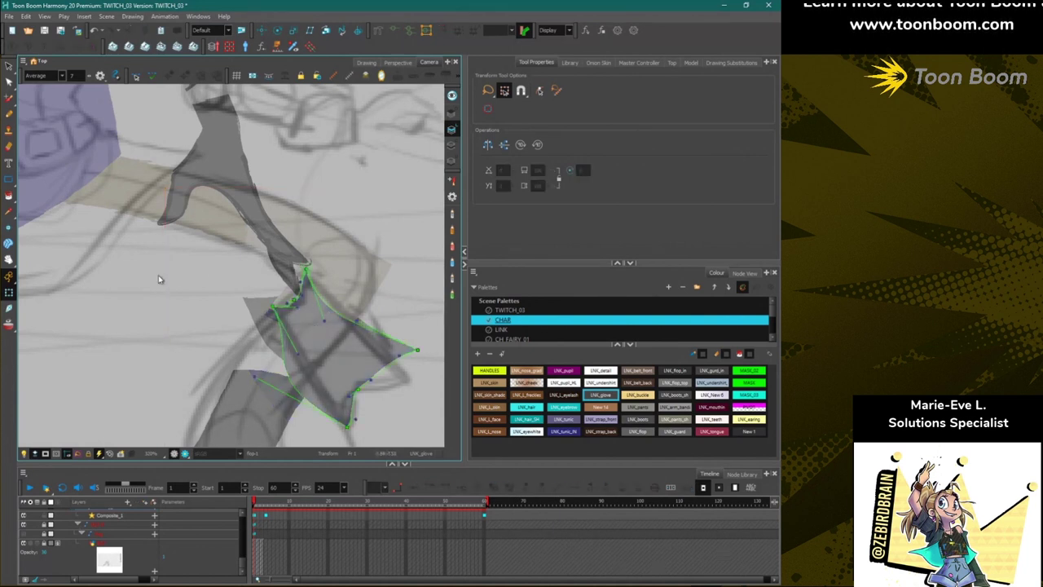
Pull the knee cuff's inner corner in, lower its outer and upper corners, and adjust its edge curves to follow the sketched knee.
click(274, 306)
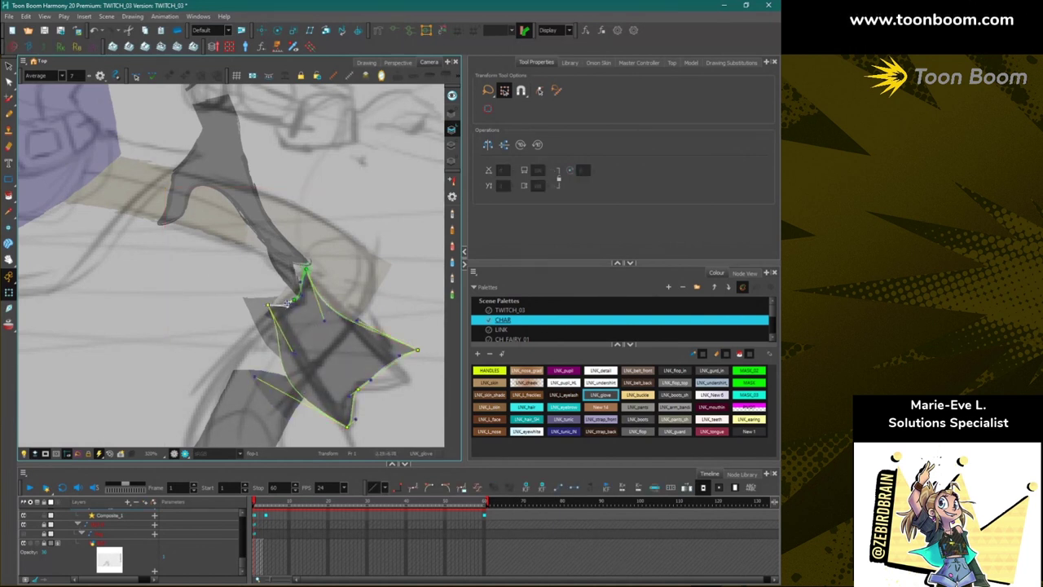
drag(290, 301, 281, 303)
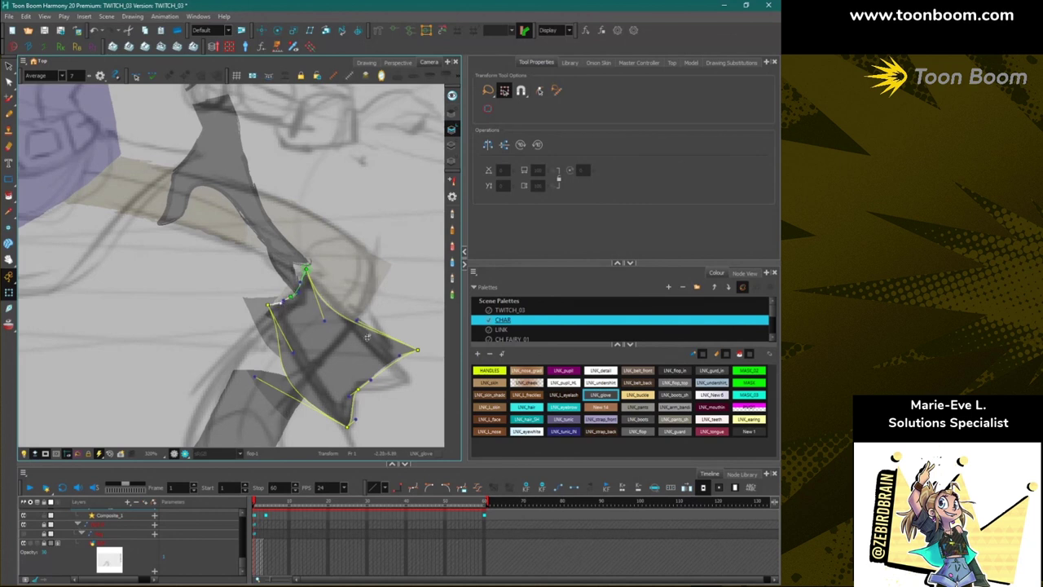
click(416, 351)
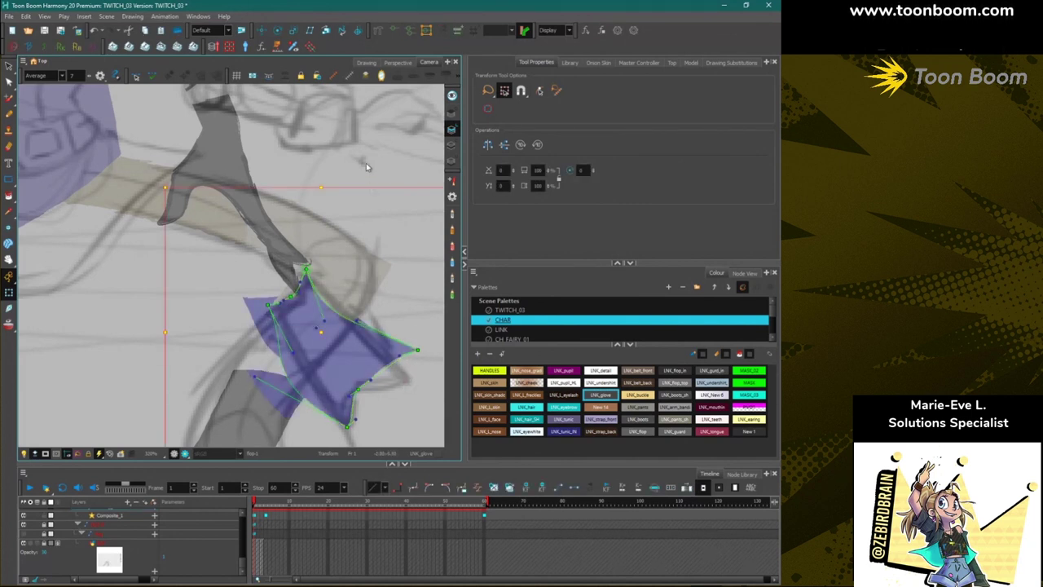
drag(416, 352, 408, 377)
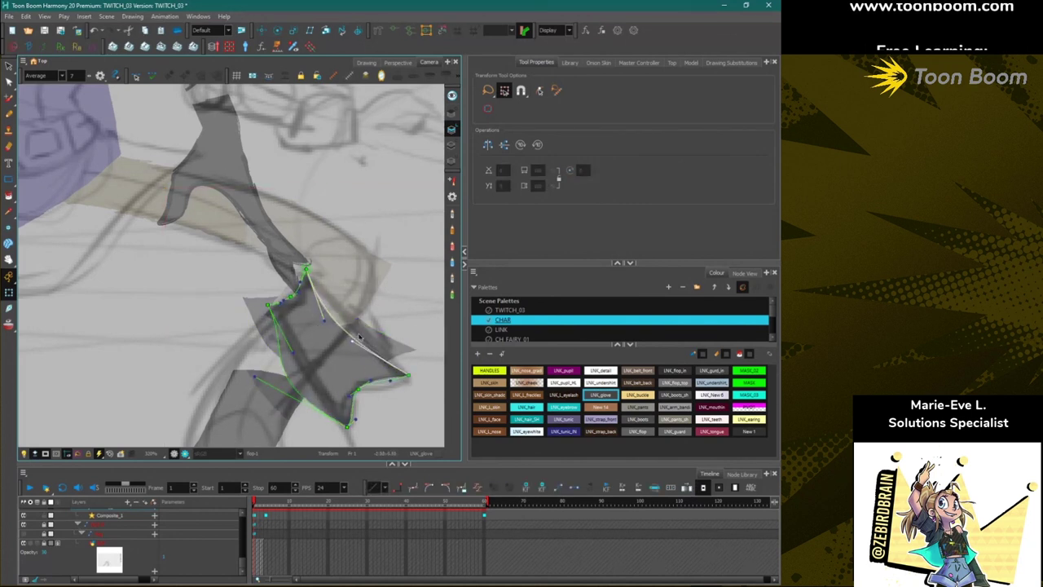
drag(360, 336, 340, 302)
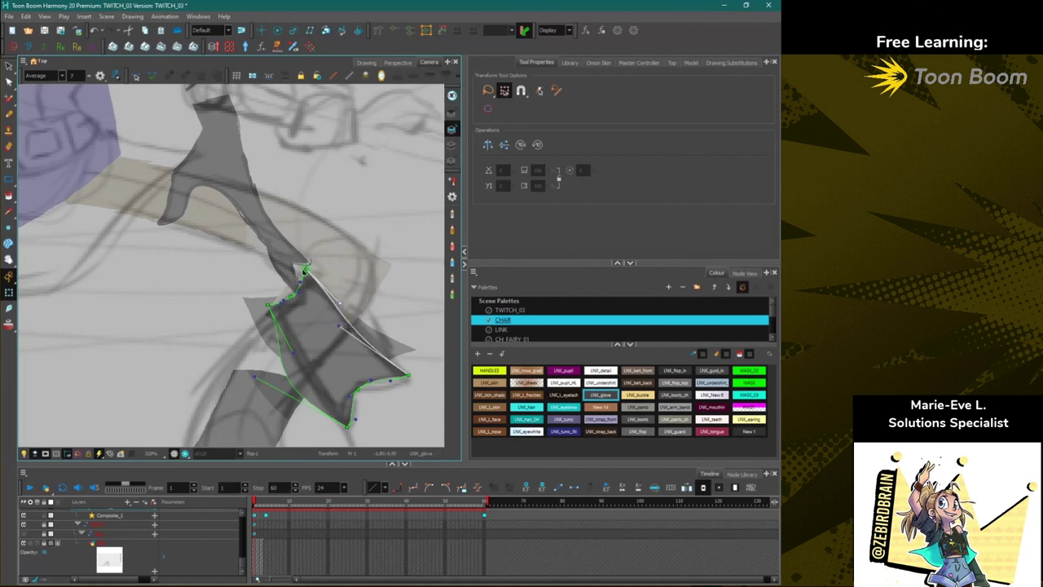
drag(307, 269, 305, 280)
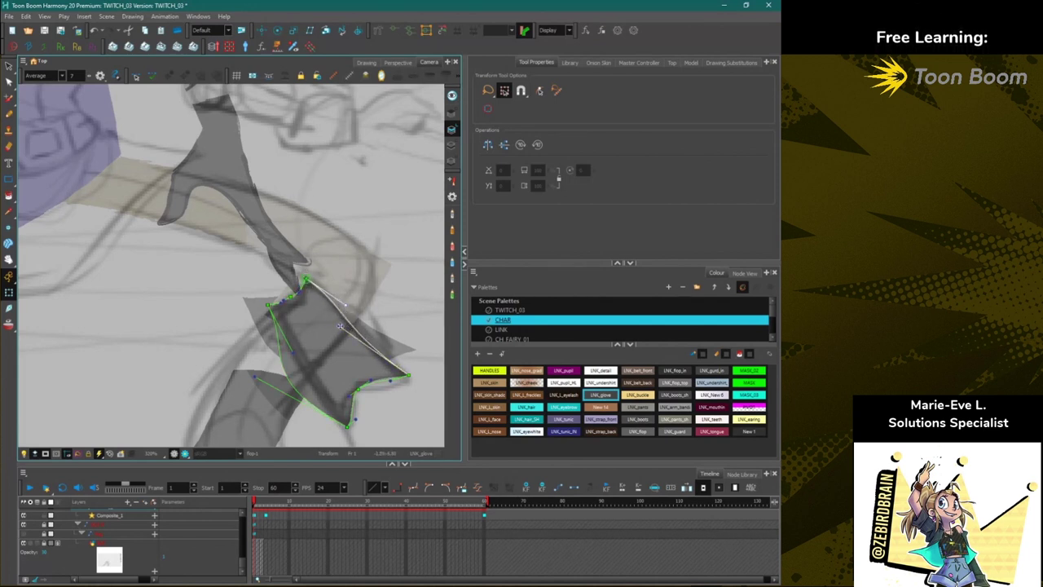
click(353, 395)
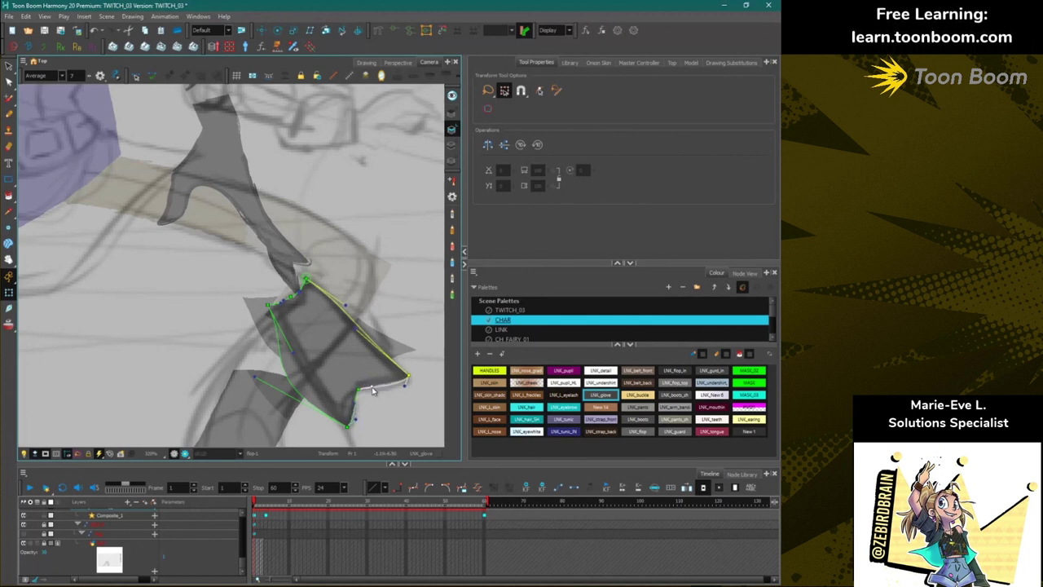
drag(255, 377, 294, 375)
Show the deformer controls of the flap behind the knee cuff and pull in its inner corner and side curve.
click(252, 308)
click(380, 31)
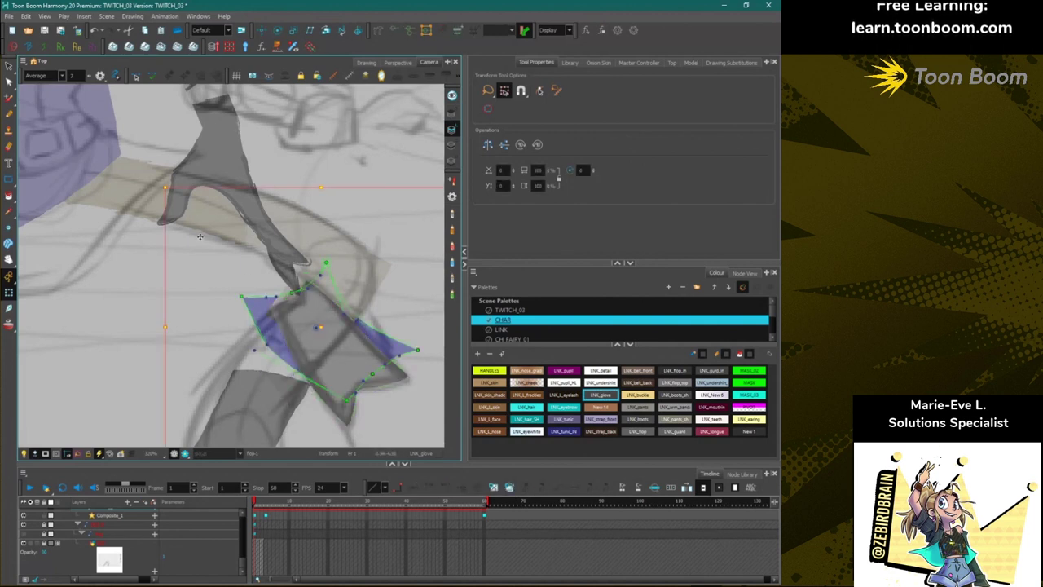
click(153, 283)
drag(242, 297, 277, 308)
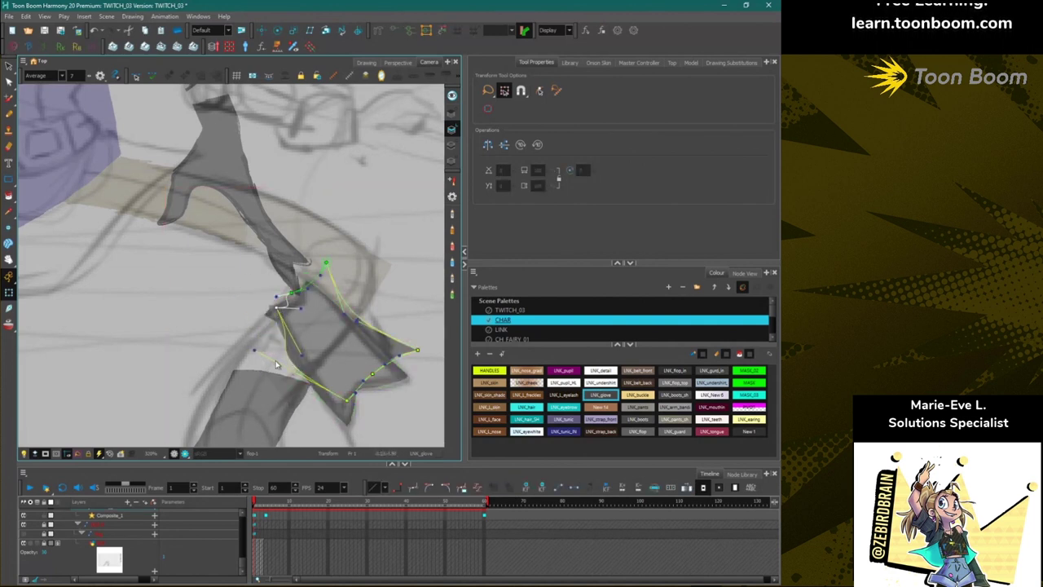
drag(255, 352, 291, 346)
Move the rear flap's upper and outer corners onto the cuff, bulge its outer edge along the knee, and tuck its inner corner behind the cuff.
drag(326, 263, 322, 271)
drag(417, 350, 405, 375)
drag(345, 344, 374, 312)
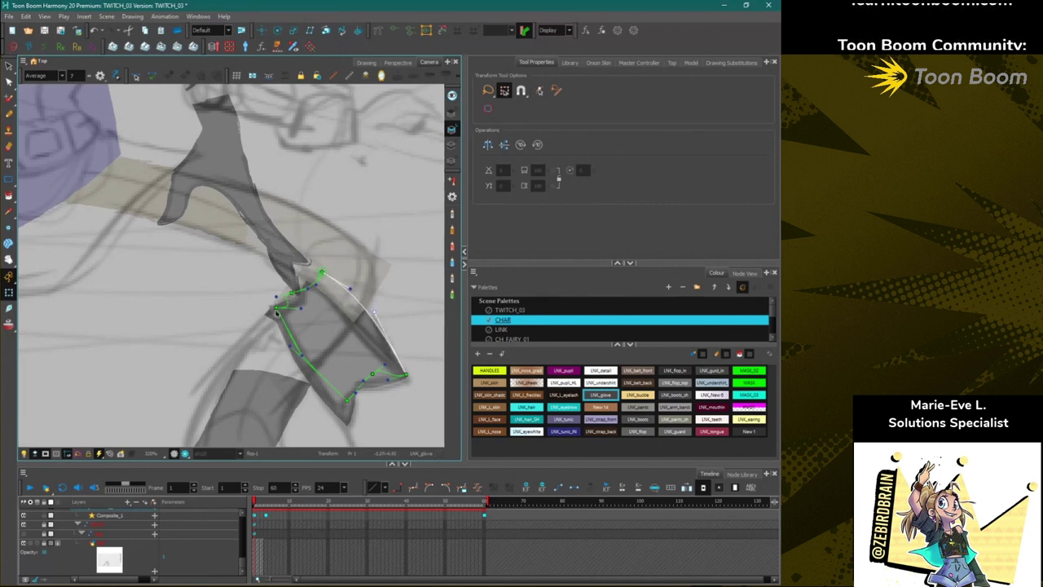
drag(276, 308, 293, 313)
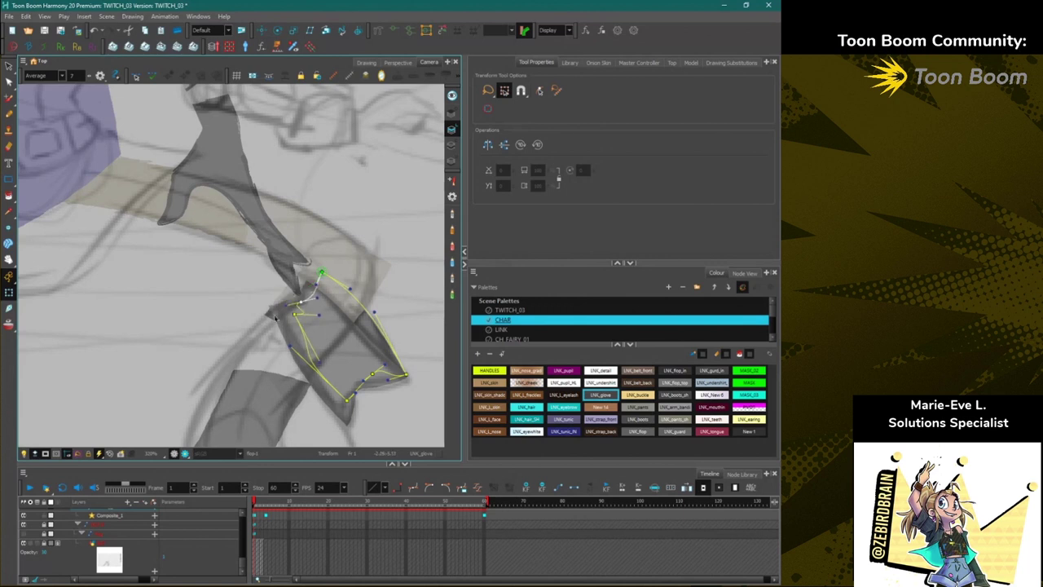
click(274, 326)
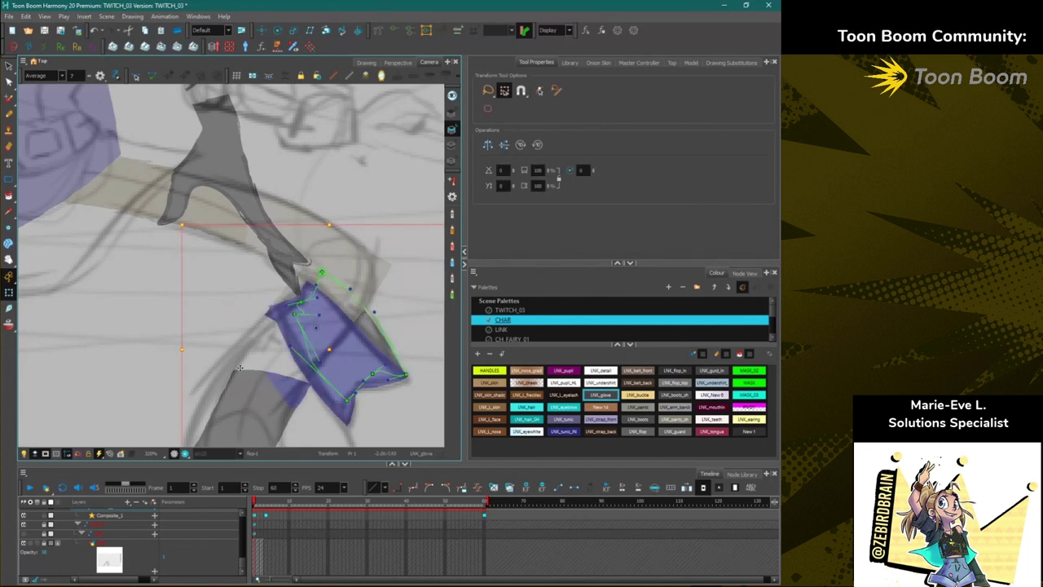
Show the node network, hide the rough pose sketch layer, and check the reshaped knee cuff without a selection.
click(744, 273)
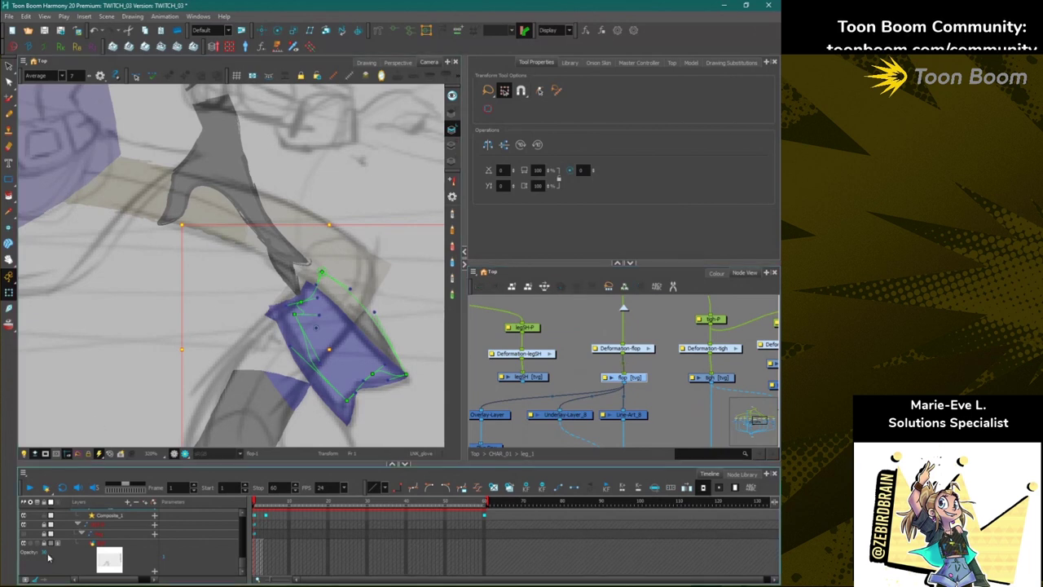
click(23, 543)
scroll(251, 342, down, 3)
click(335, 239)
scroll(331, 357, up, 2)
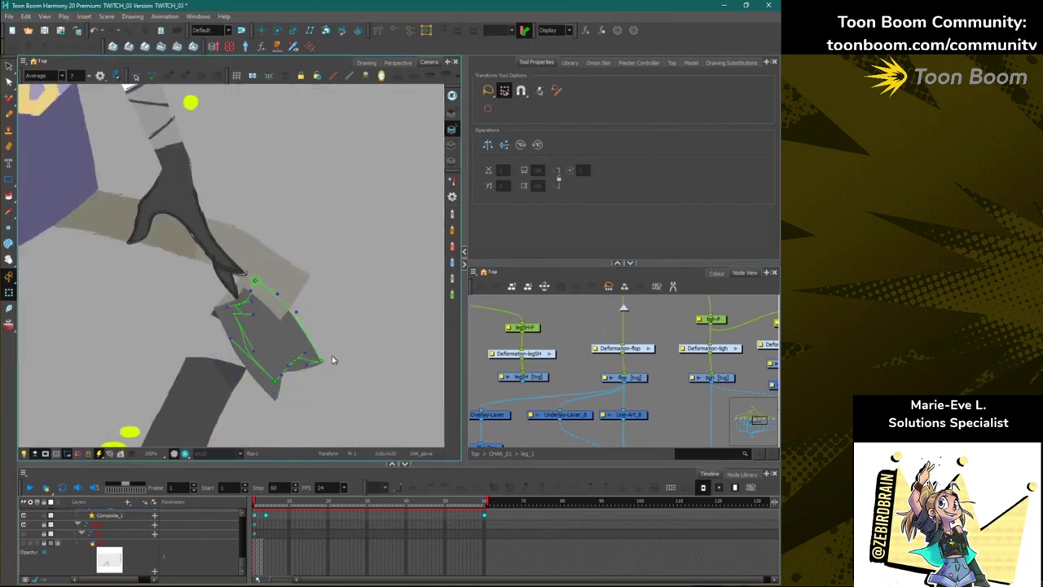
scroll(330, 361, up, 2)
Swap the rear flap of the knee cuff to drawing substitution 3.
click(279, 305)
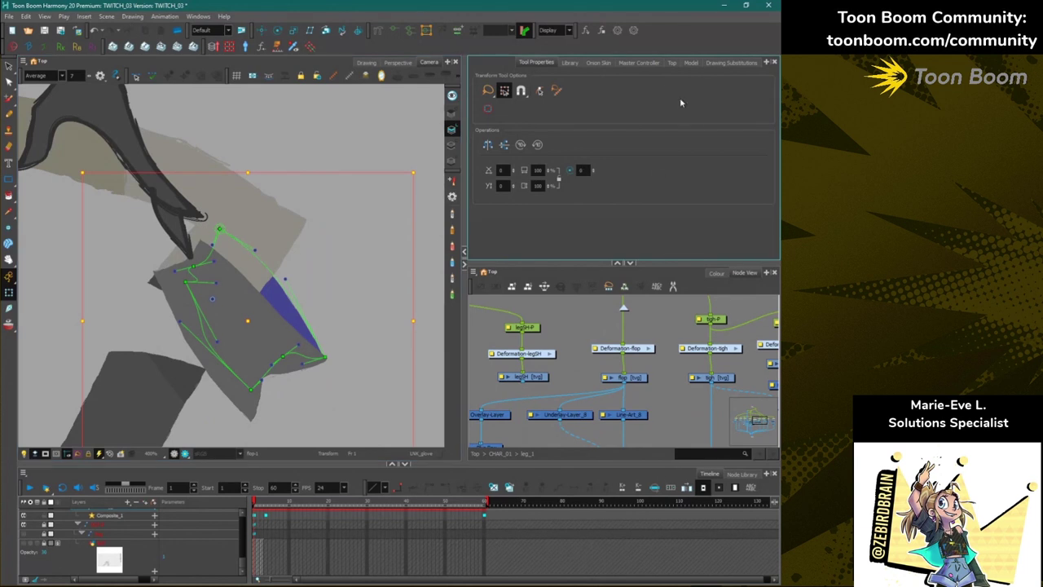
click(731, 63)
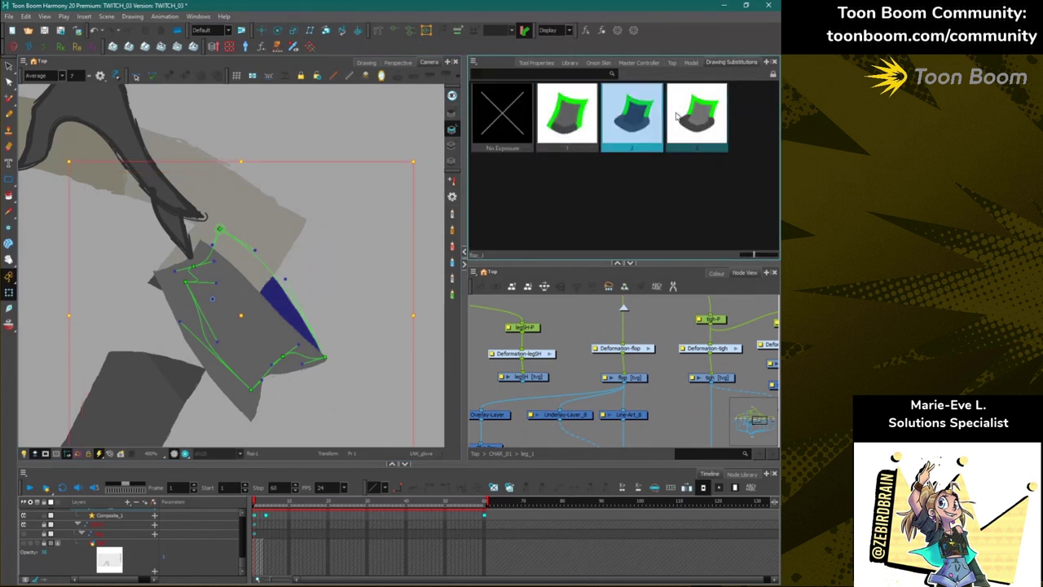
click(349, 228)
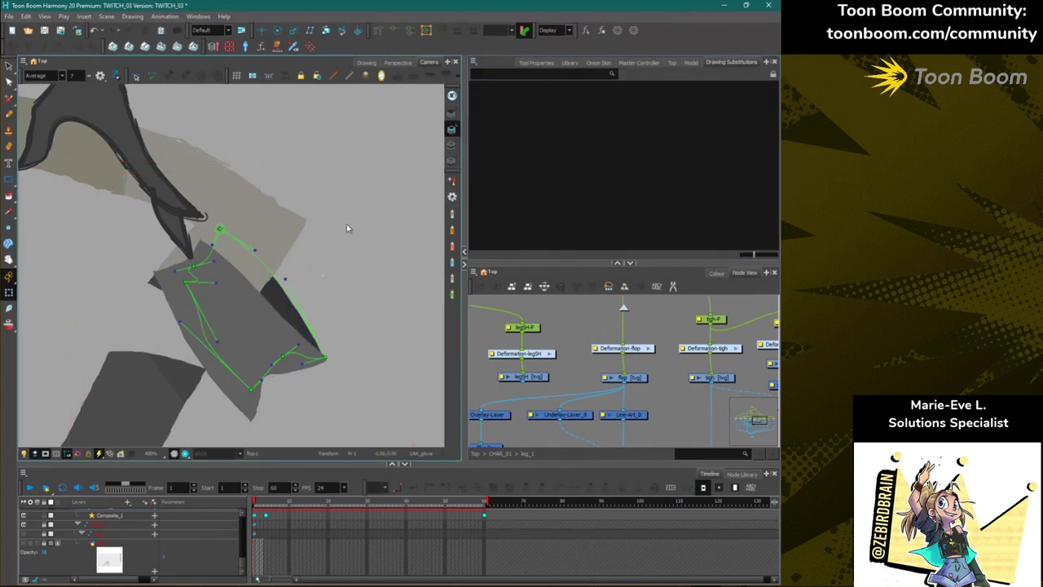
click(293, 318)
click(678, 121)
click(394, 149)
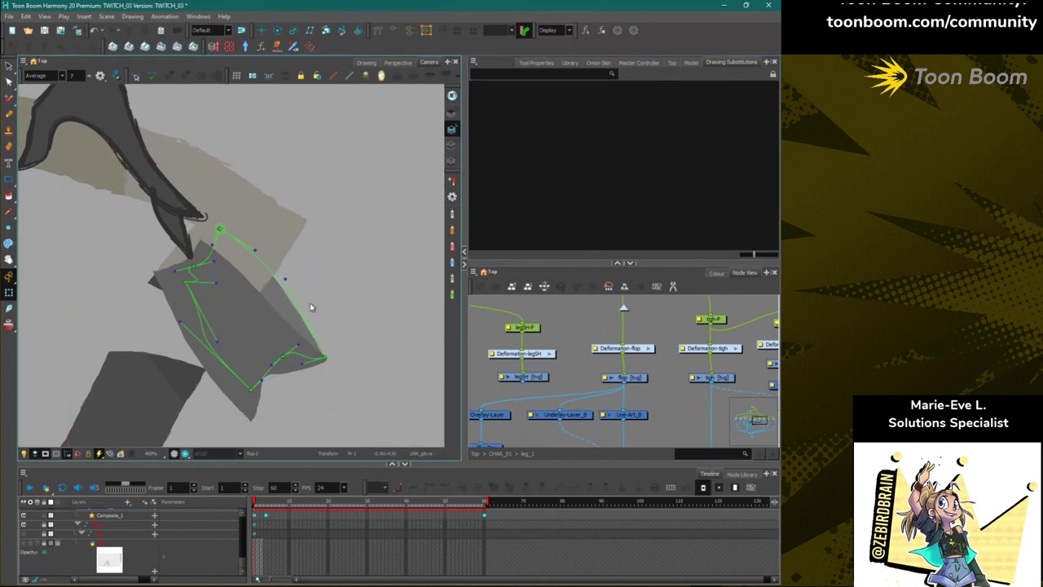
Select the front knee cuff and display its flop drawing on its own with all art layers visible.
click(254, 418)
scroll(250, 421, up, 3)
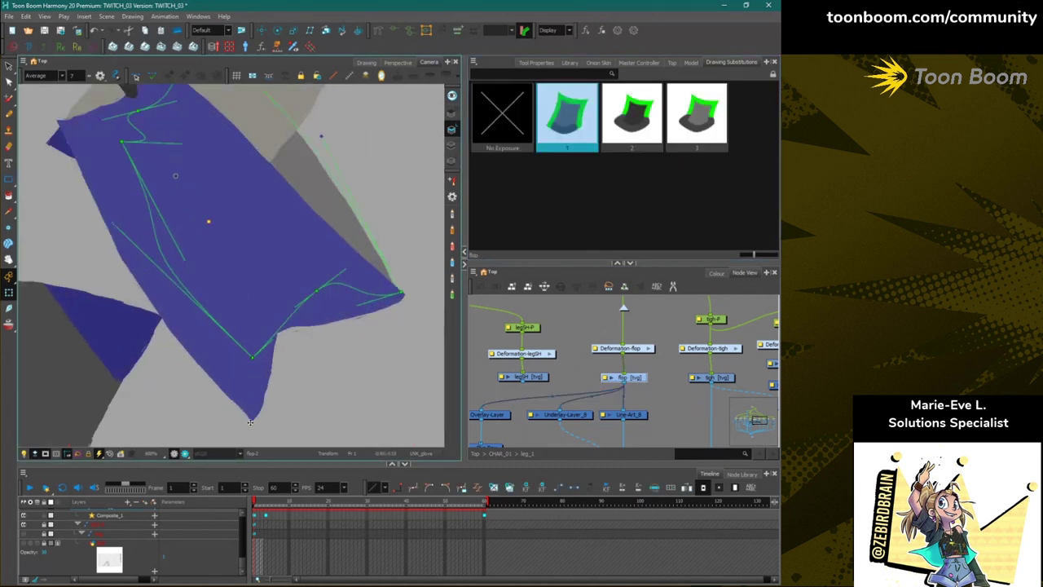
click(398, 63)
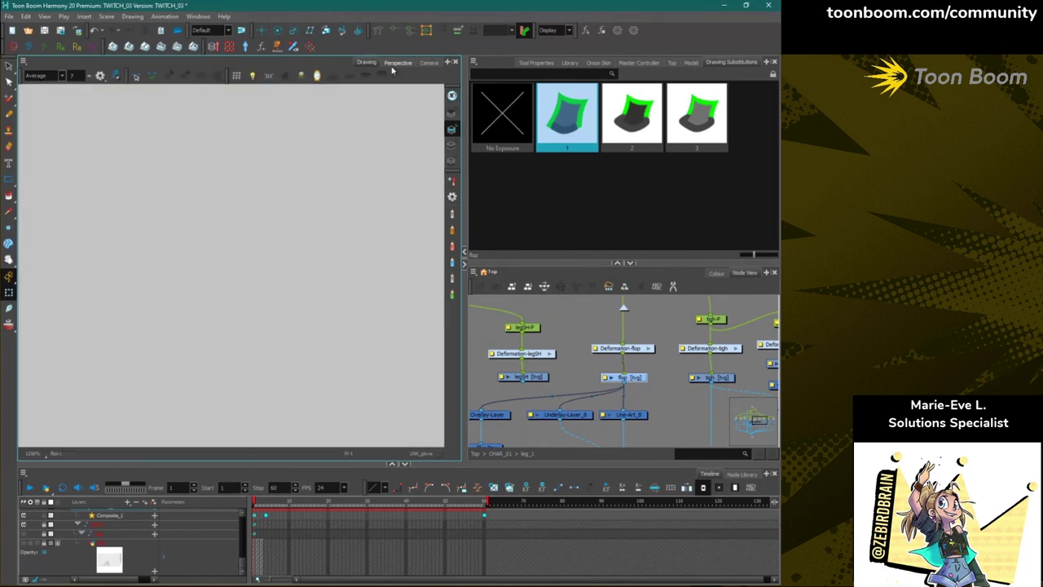
click(432, 63)
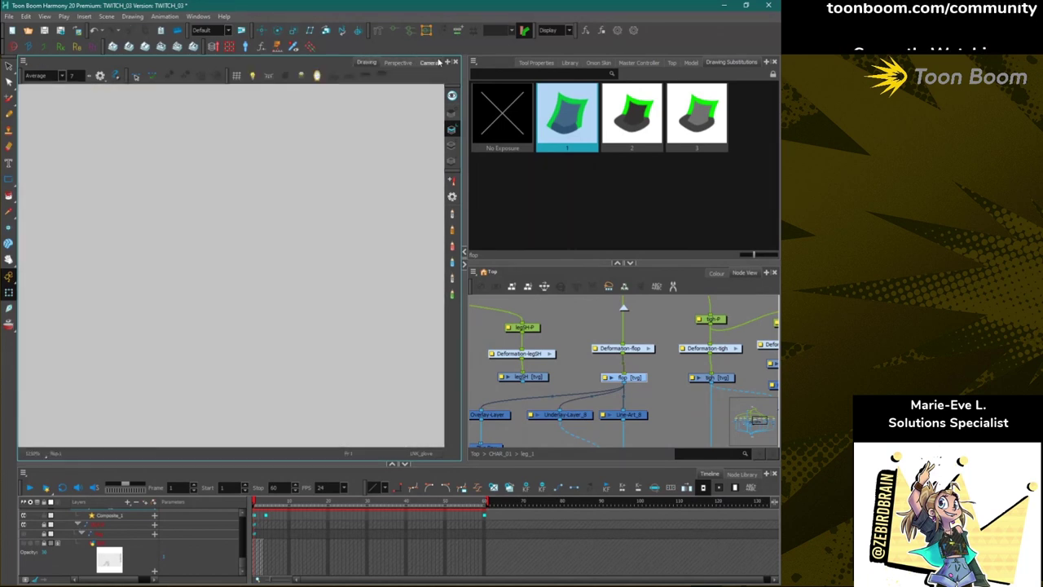
click(398, 63)
click(367, 63)
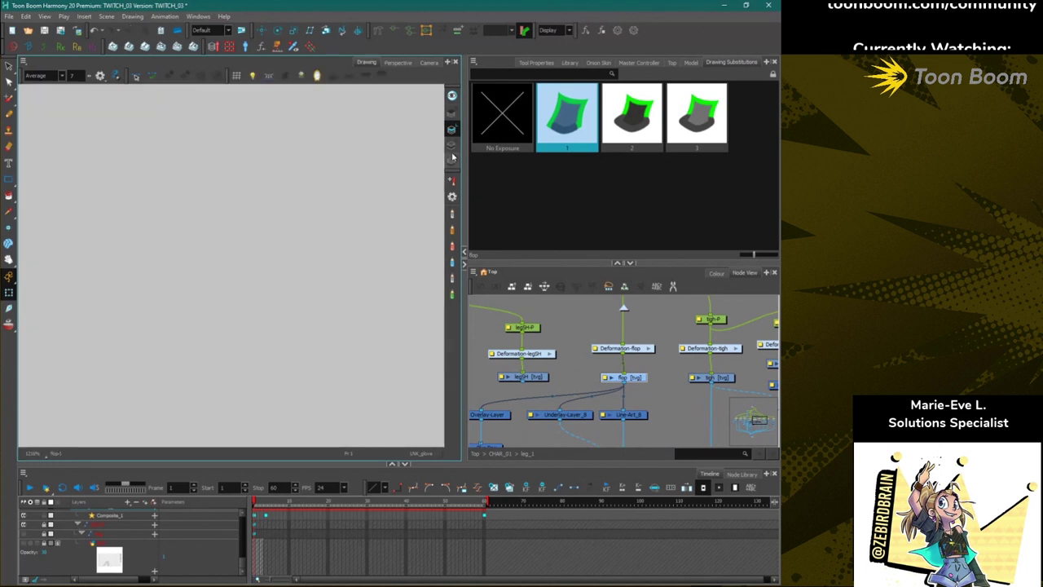
click(451, 146)
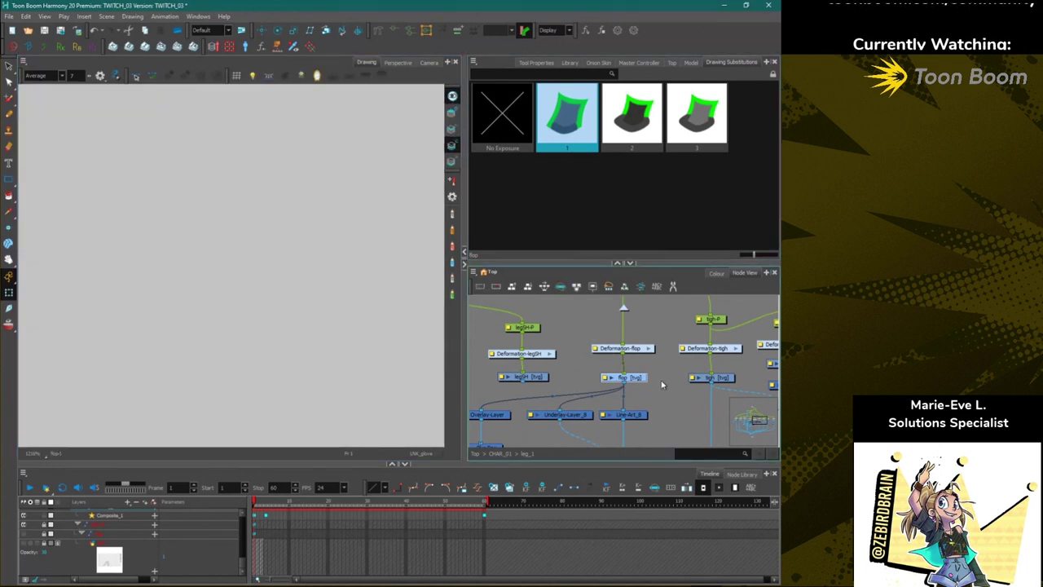
click(661, 383)
click(645, 379)
key(shift+m)
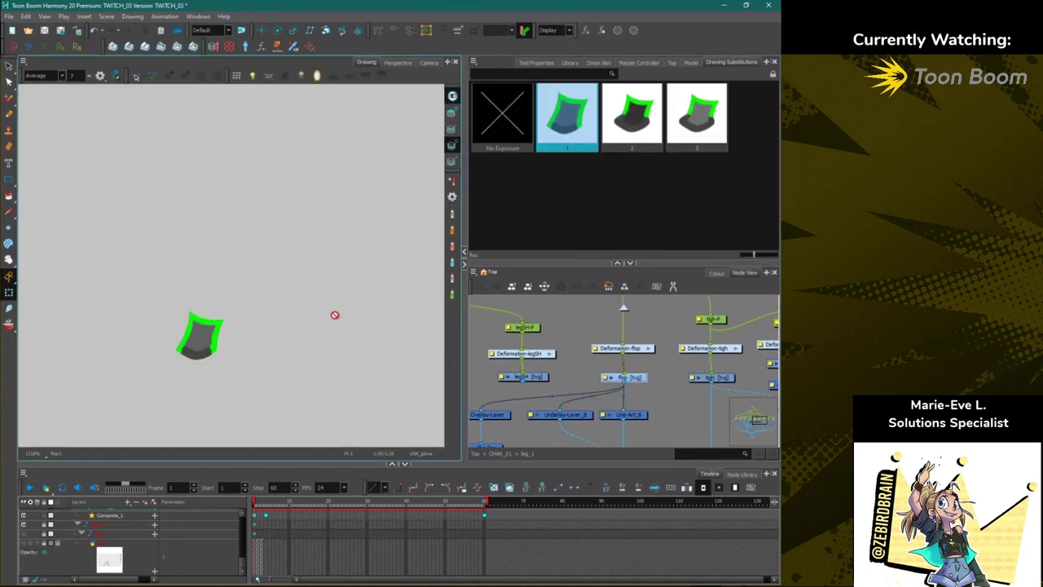
scroll(189, 341, up, 6)
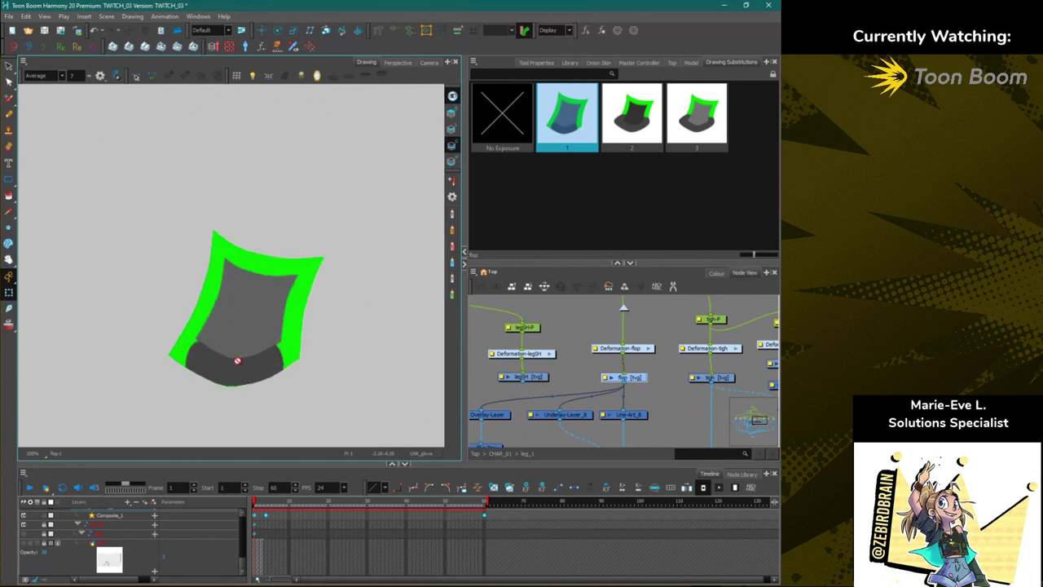
Examine the cuff drawing's line art, colour art, overlay and underlay layers one at a time.
click(452, 129)
click(452, 96)
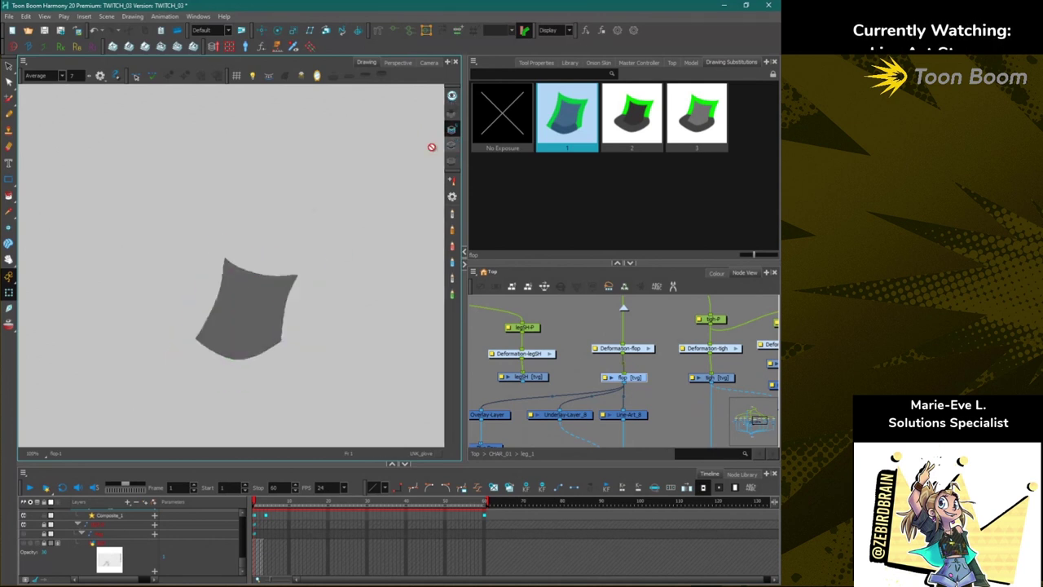
scroll(237, 347, up, 3)
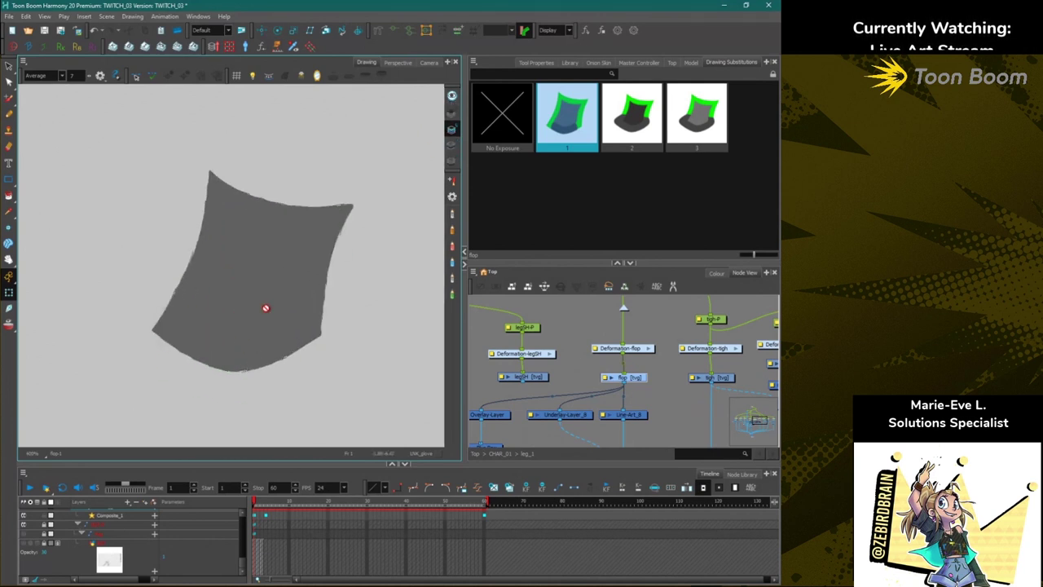
click(454, 147)
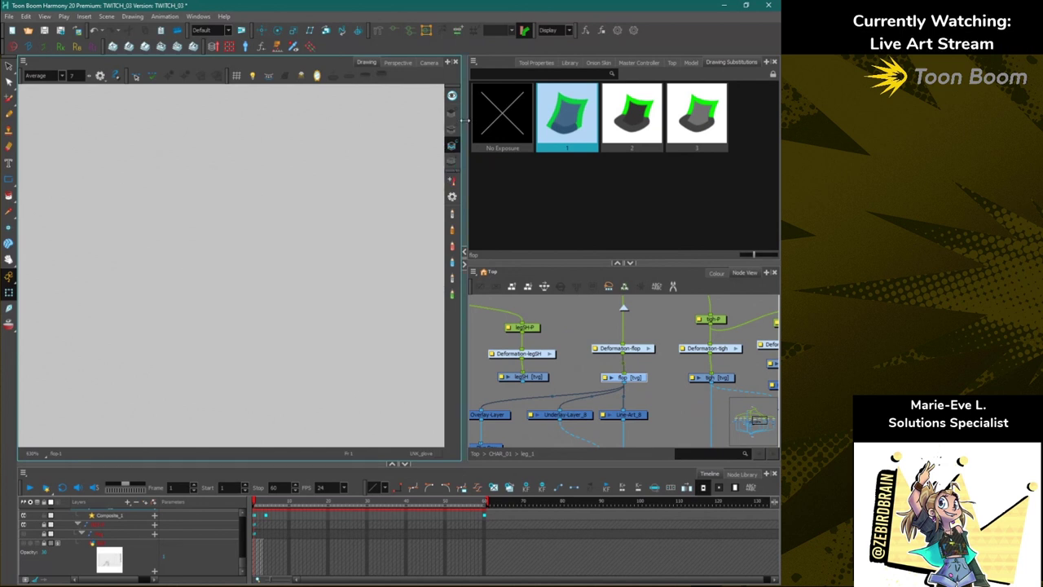
click(452, 114)
click(452, 162)
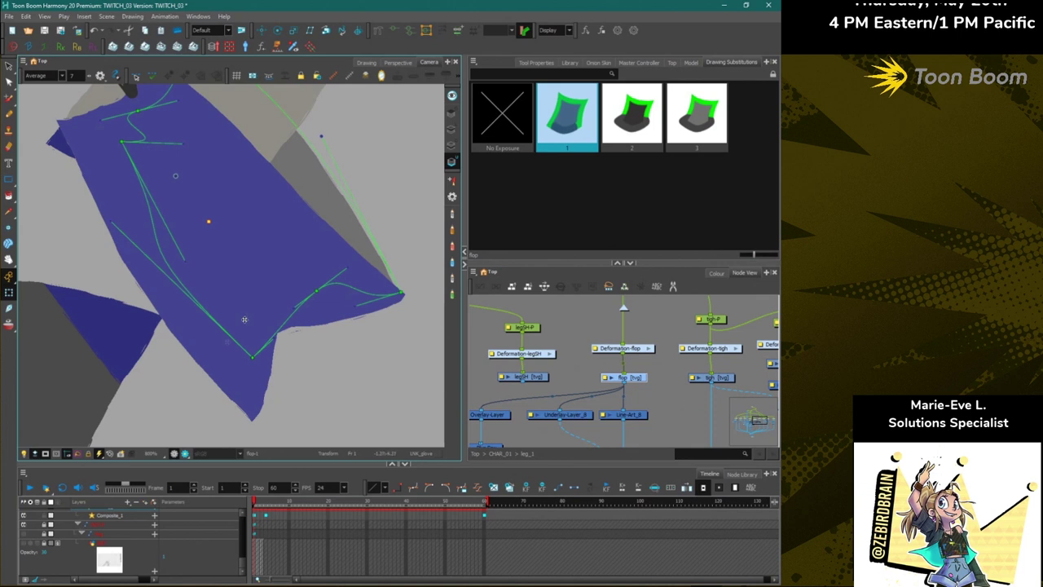
Return to the camera view, clear the selection and look over the whole posed character.
scroll(135, 214, down, 2)
click(207, 414)
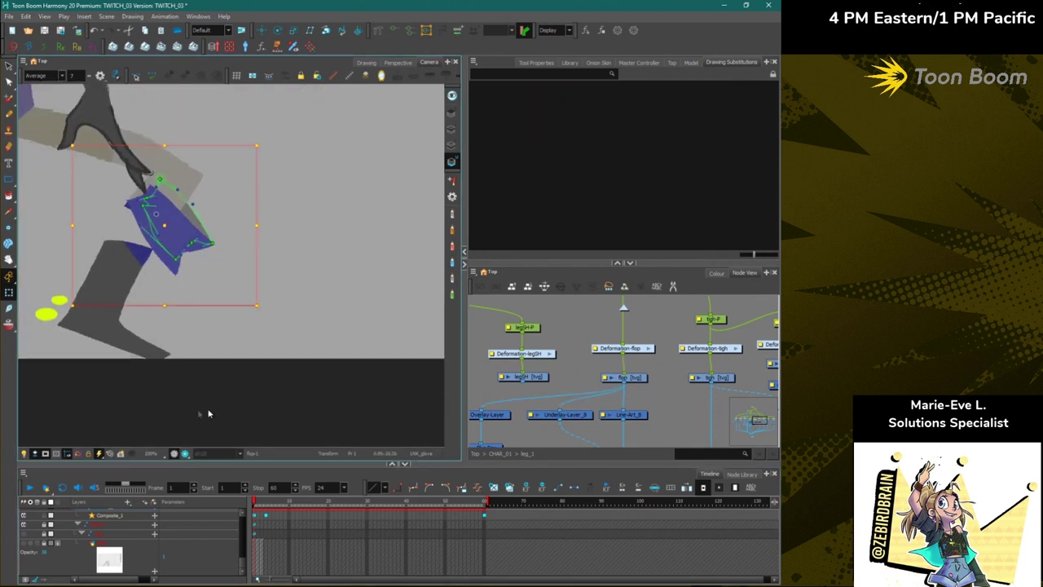
drag(171, 410, 340, 447)
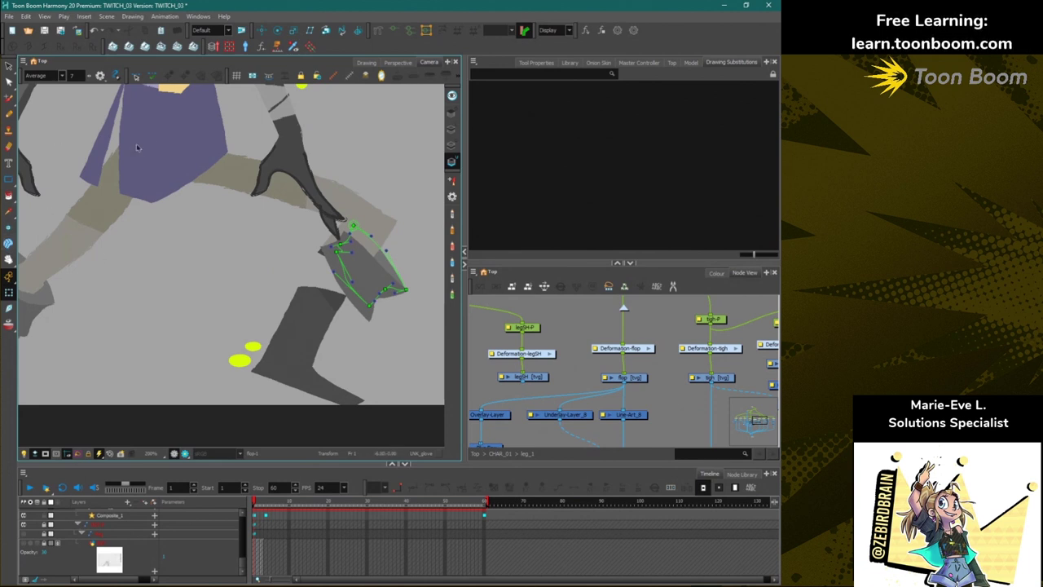
scroll(141, 170, down, 6)
drag(167, 292, 201, 319)
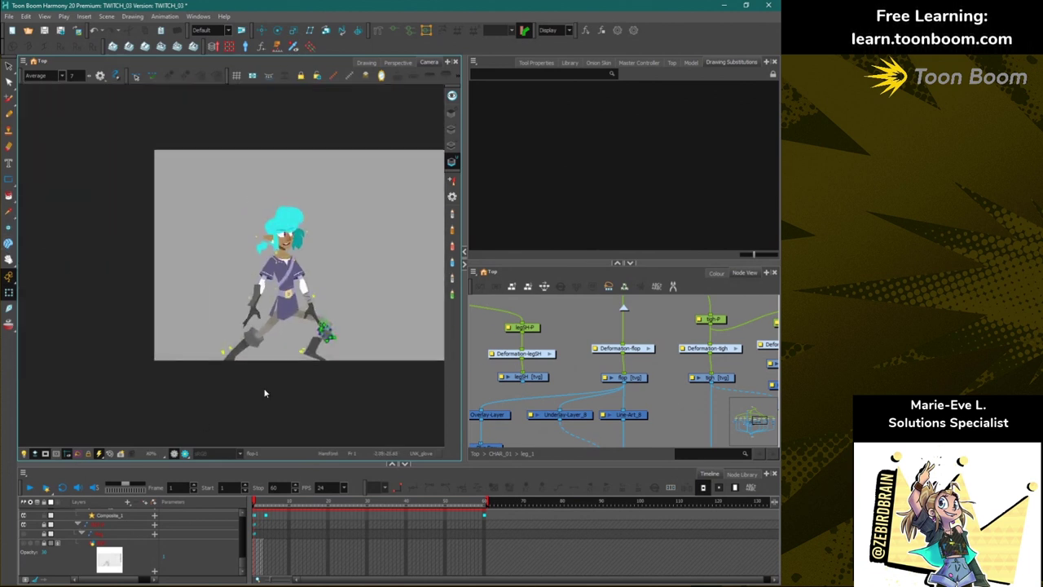
scroll(285, 375, up, 4)
drag(257, 391, 222, 461)
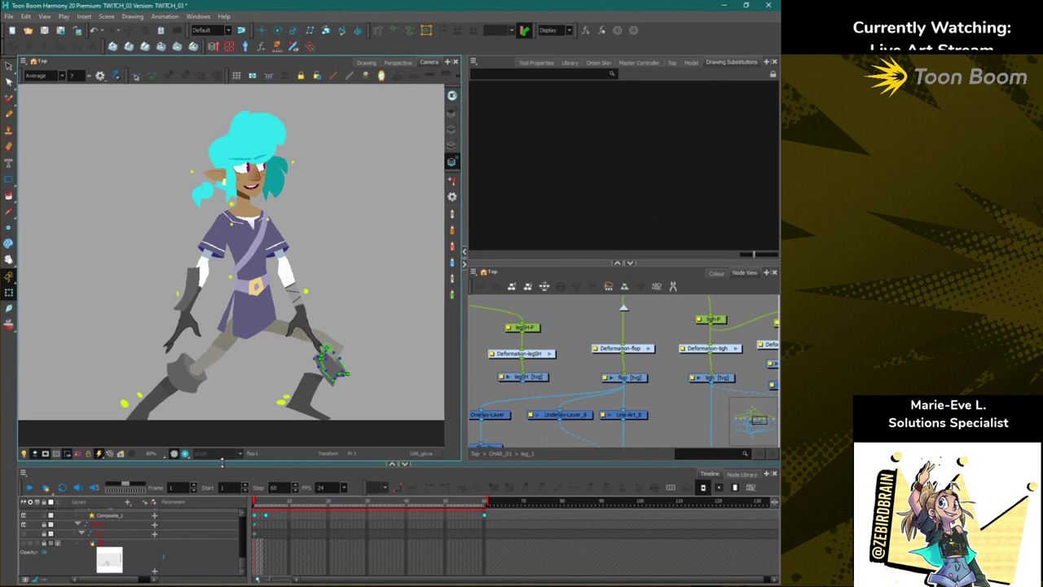
Sketch a small oval with the Pencil tool in the empty area beside the character's shoulder.
click(9, 115)
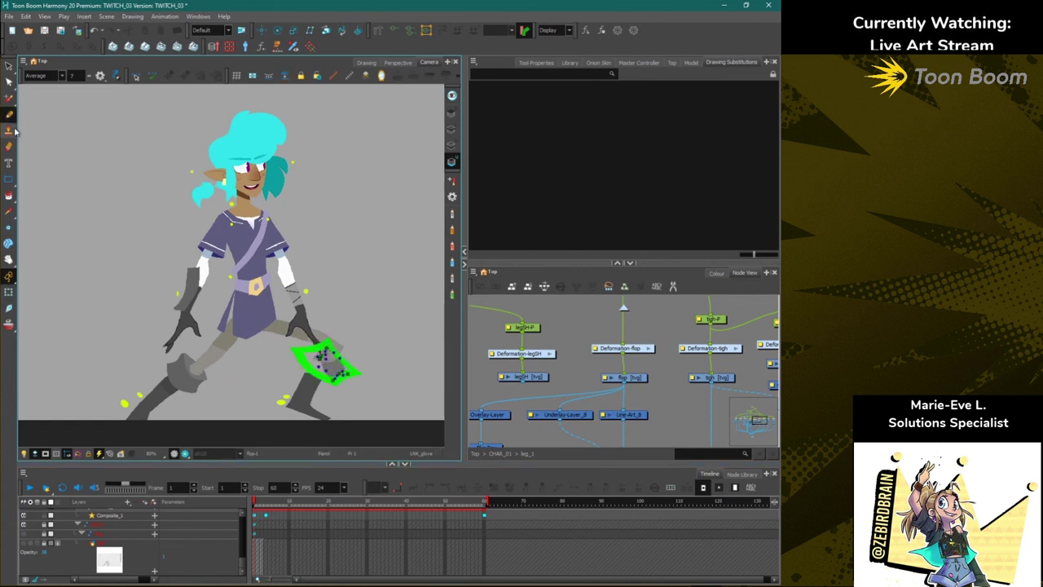
drag(106, 199, 104, 199)
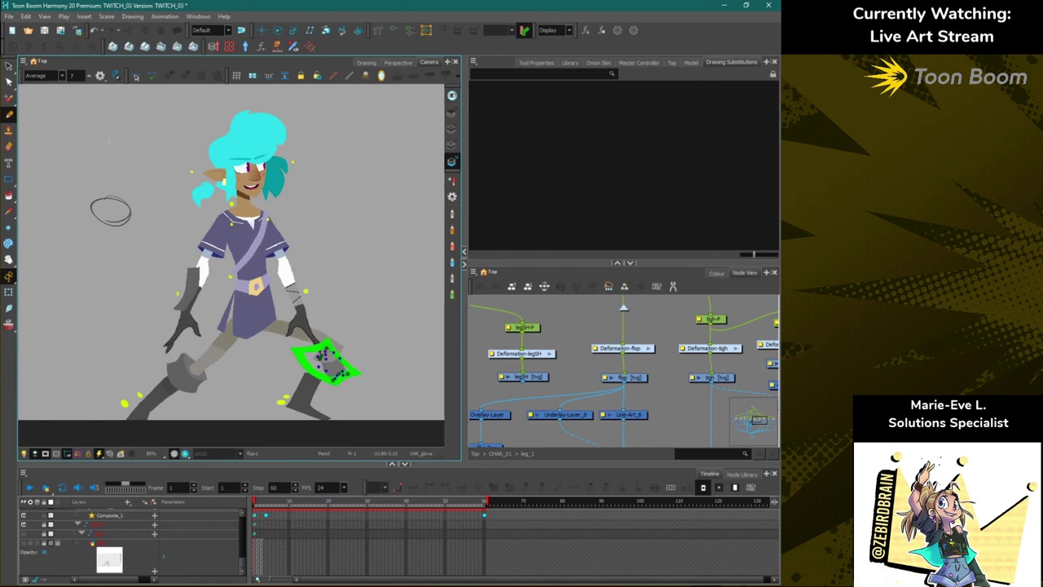
Add a few strokes around the oval sketch beside the character's shoulder, and delete the whole sketch.
mouse_move(123, 199)
mouse_down()
mouse_move(106, 199)
mouse_move(126, 239)
mouse_move(140, 198)
mouse_up()
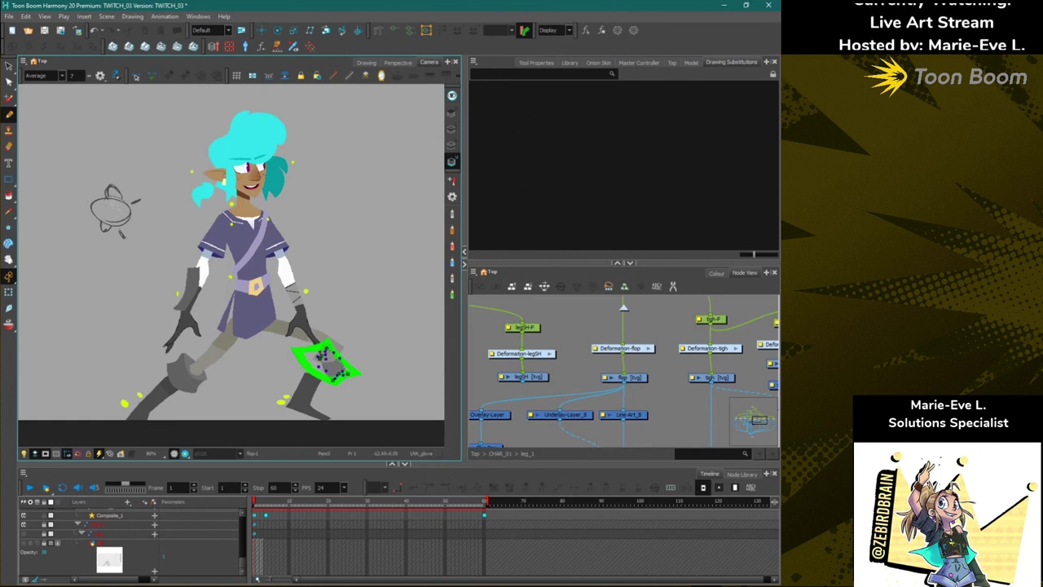
mouse_move(98, 199)
mouse_down()
mouse_move(130, 199)
mouse_move(103, 223)
mouse_move(95, 200)
mouse_up()
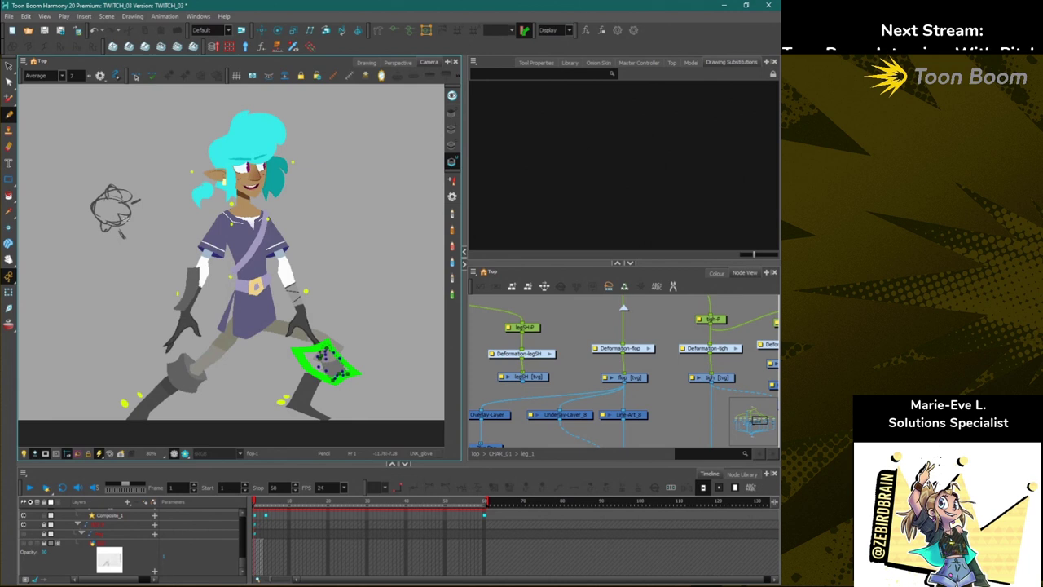
click(9, 67)
mouse_move(82, 245)
mouse_down()
mouse_move(151, 244)
mouse_move(89, 258)
mouse_up()
key(Delete)
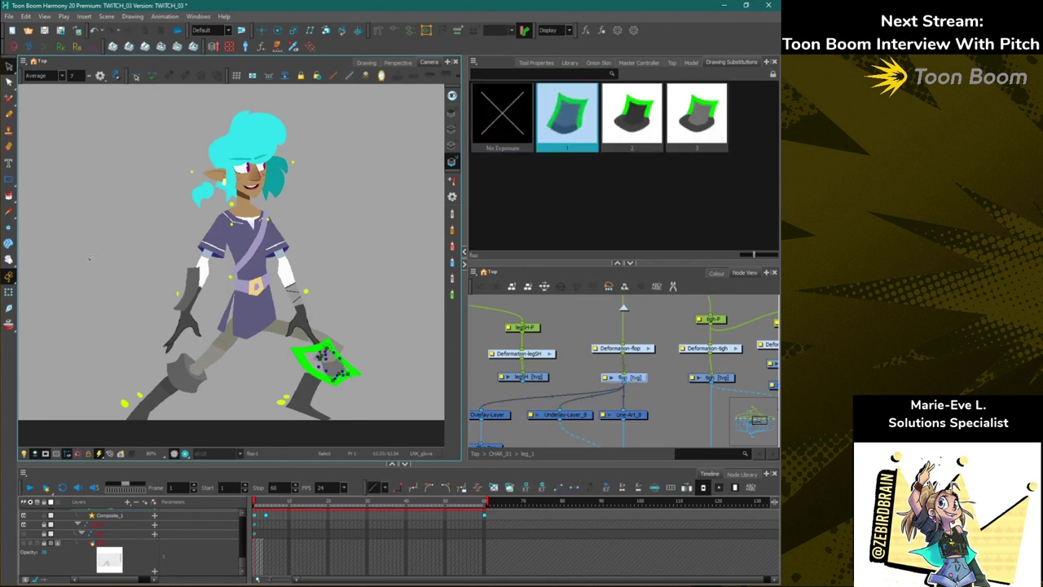
click(370, 310)
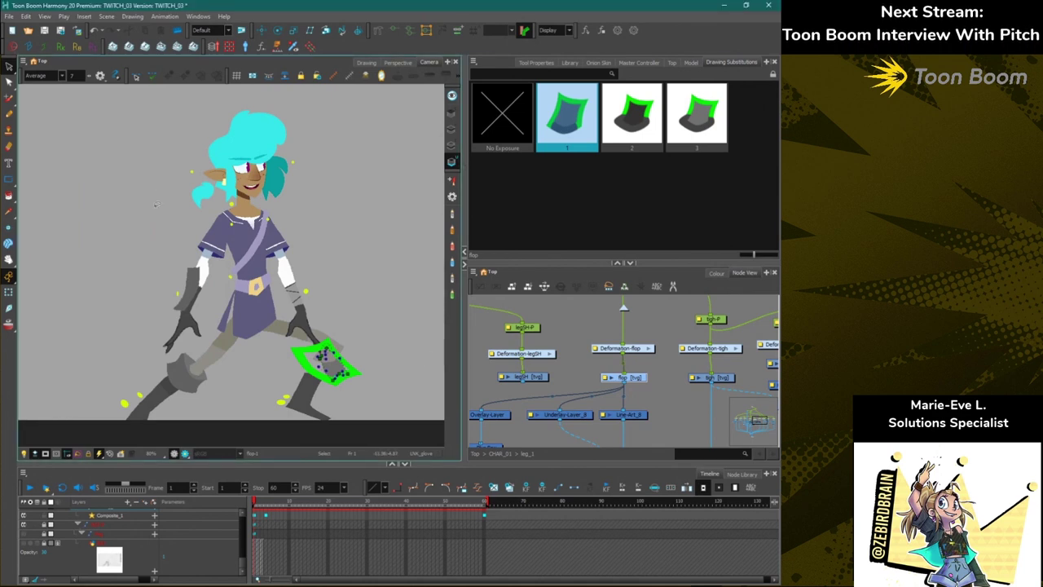
Select the short sleeve beside the ponytail with the Transform tool and display its curve deformer controls.
scroll(158, 204, up, 5)
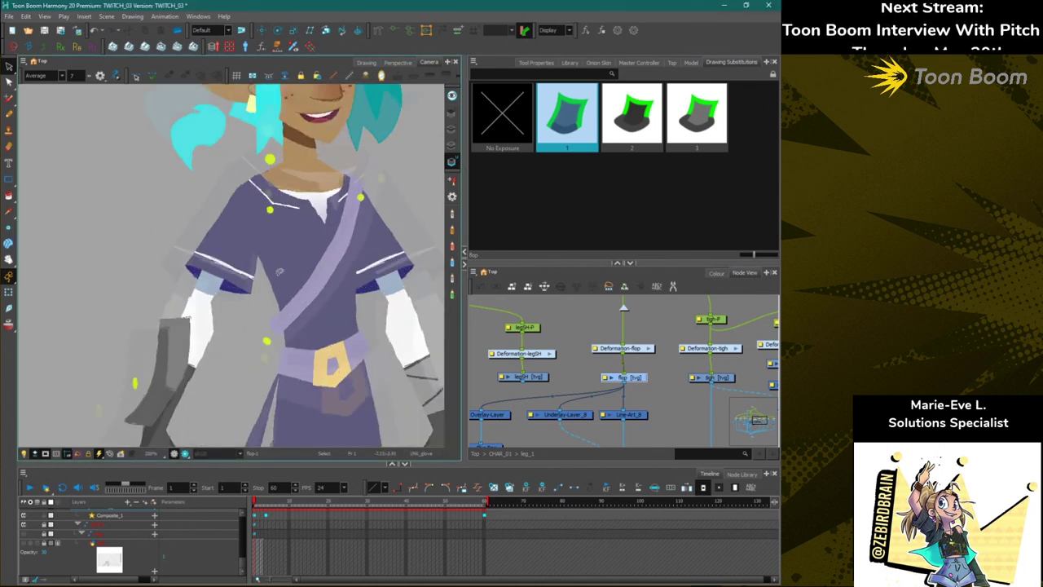
key(alt+s)
click(188, 268)
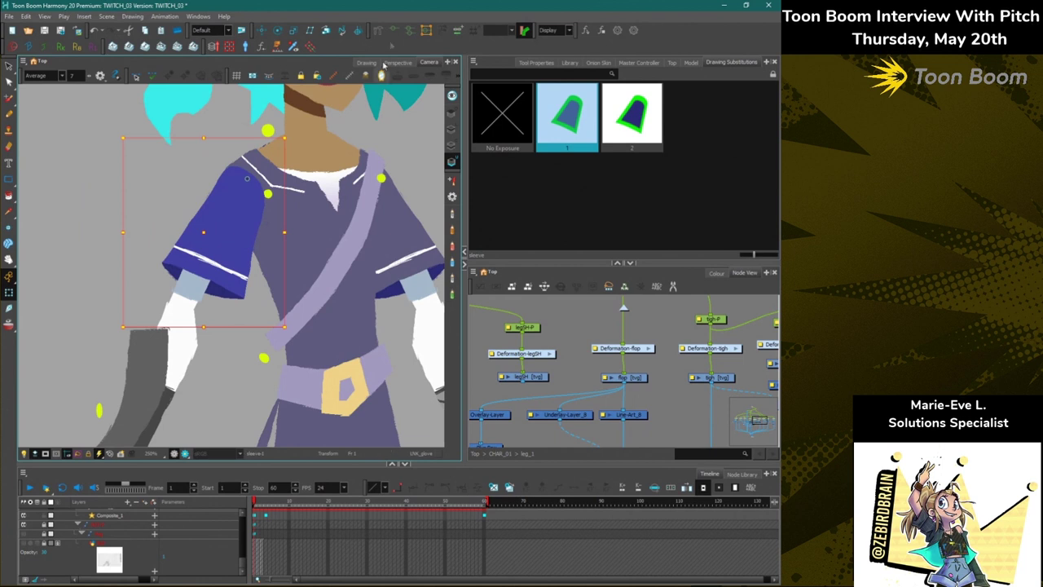
click(395, 31)
click(59, 237)
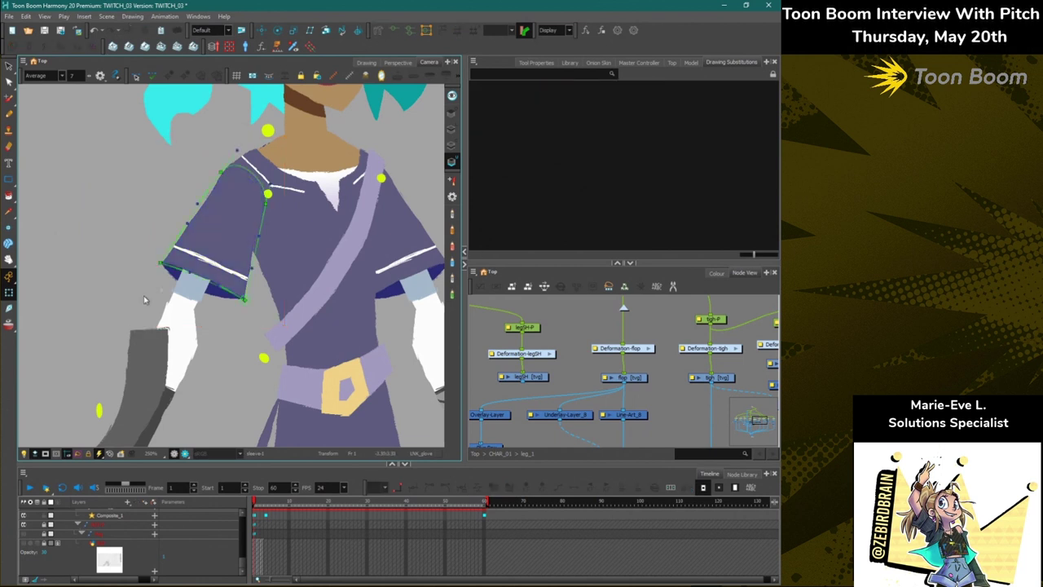
Curve the sleeve's lower edge upward with its deformer handles and bend the white trim line to follow it.
click(216, 284)
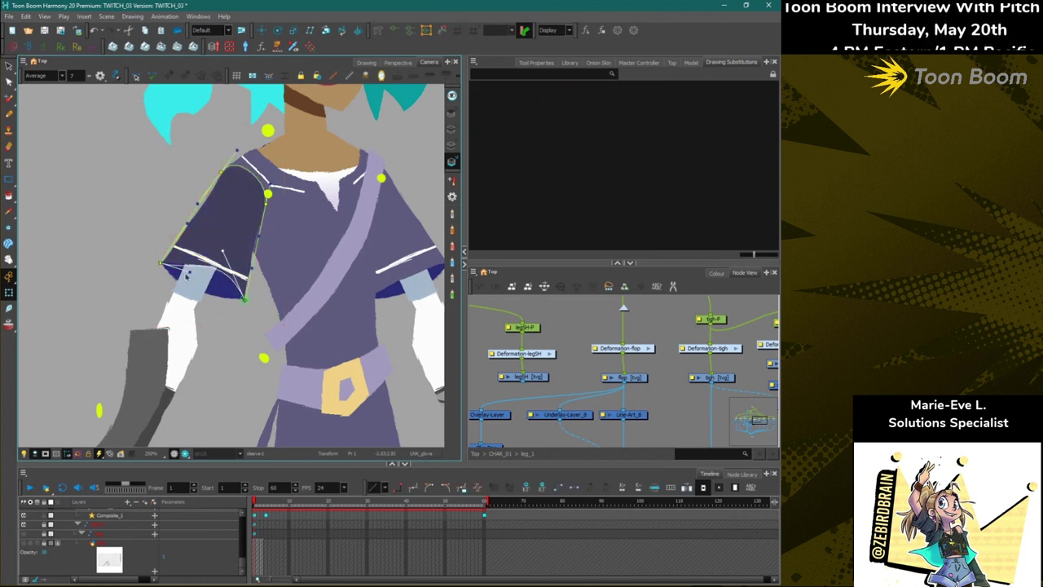
drag(156, 337, 194, 255)
click(196, 254)
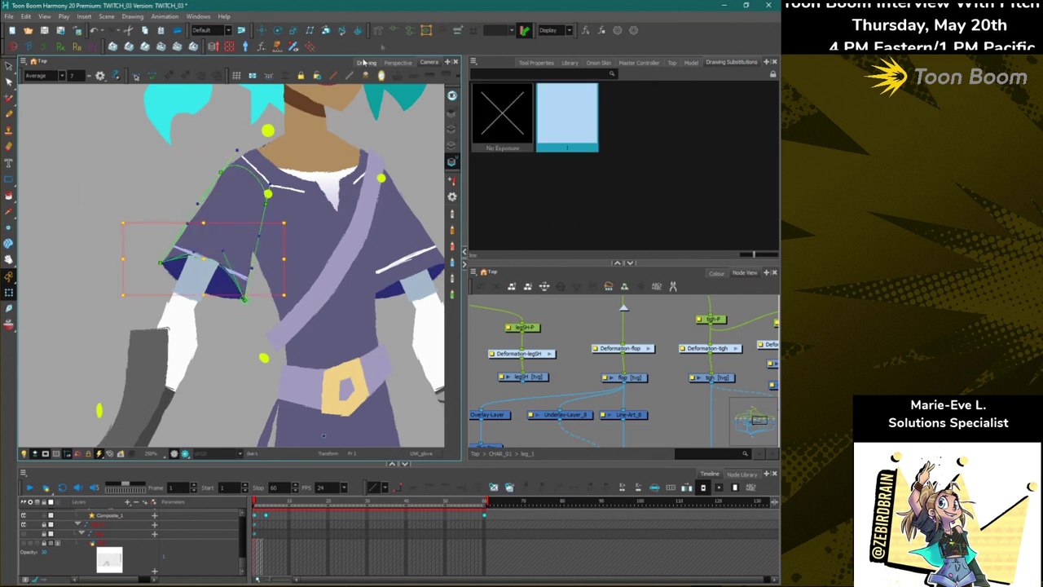
click(107, 185)
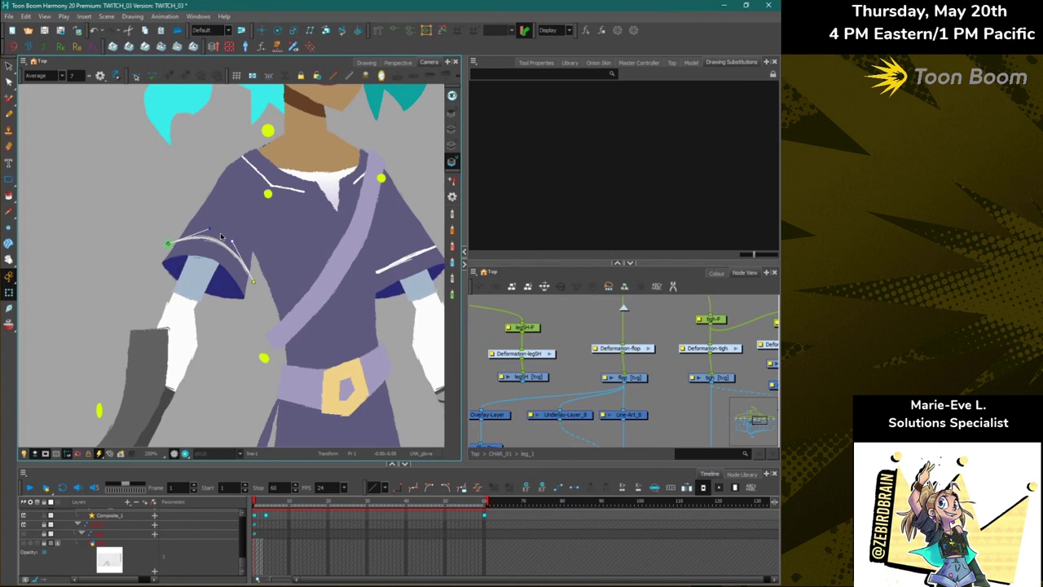
Select the upper lip on the character's face and display its curve deformer controls.
drag(209, 155, 183, 303)
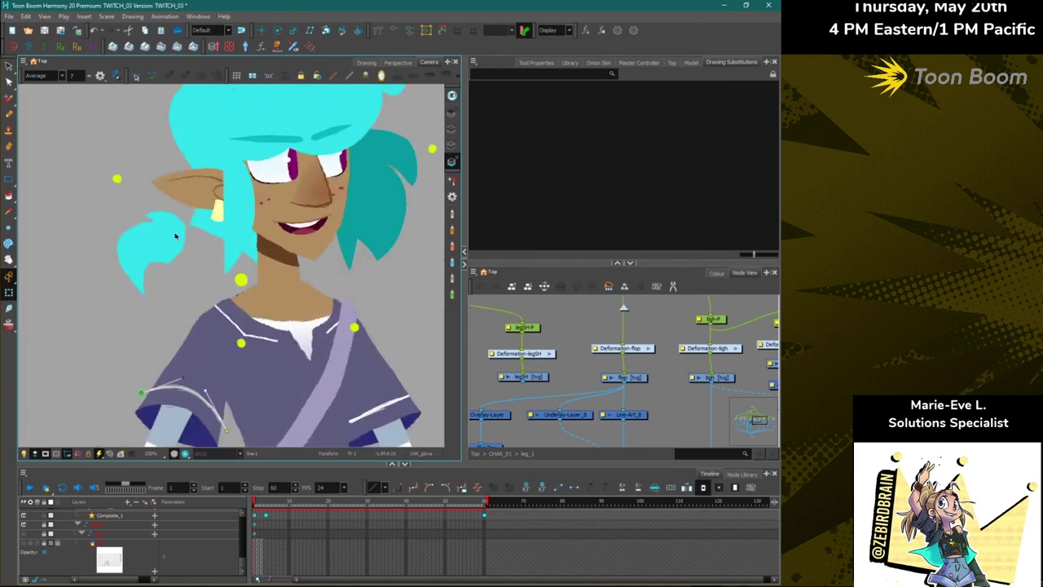
scroll(302, 224, up, 5)
click(359, 222)
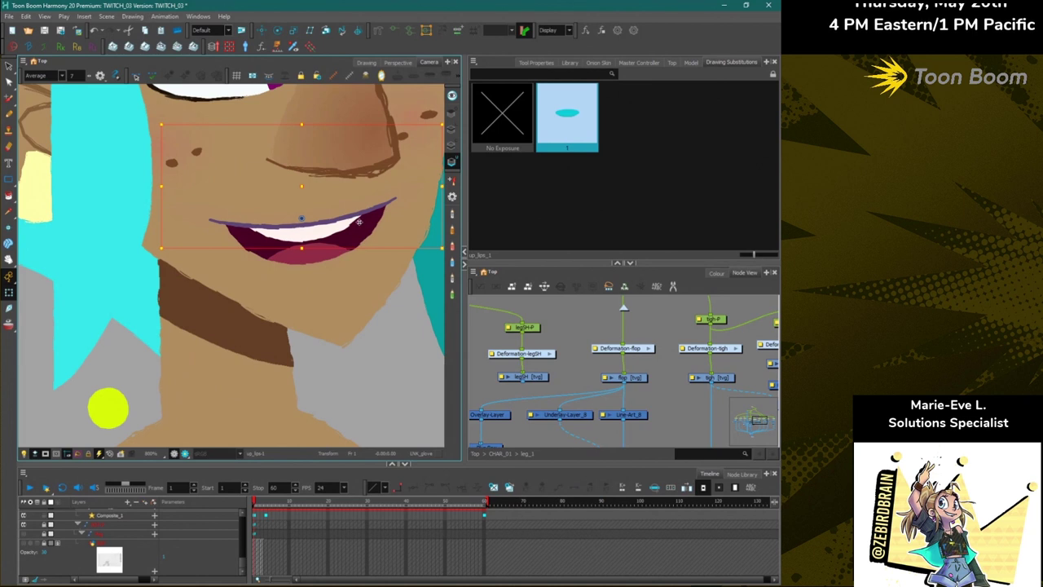
click(394, 32)
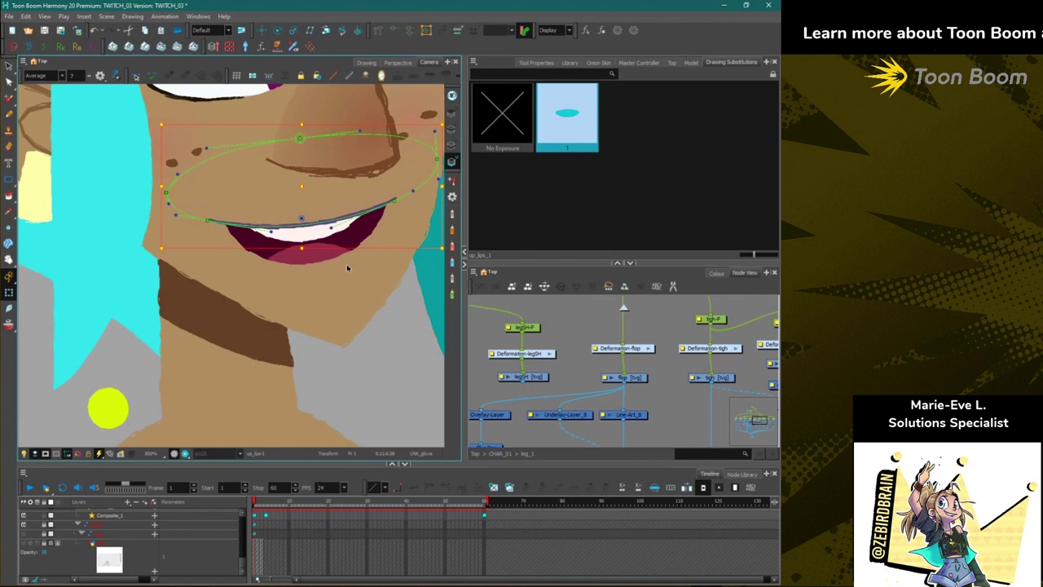
scroll(269, 260, up, 2)
scroll(326, 346, down, 4)
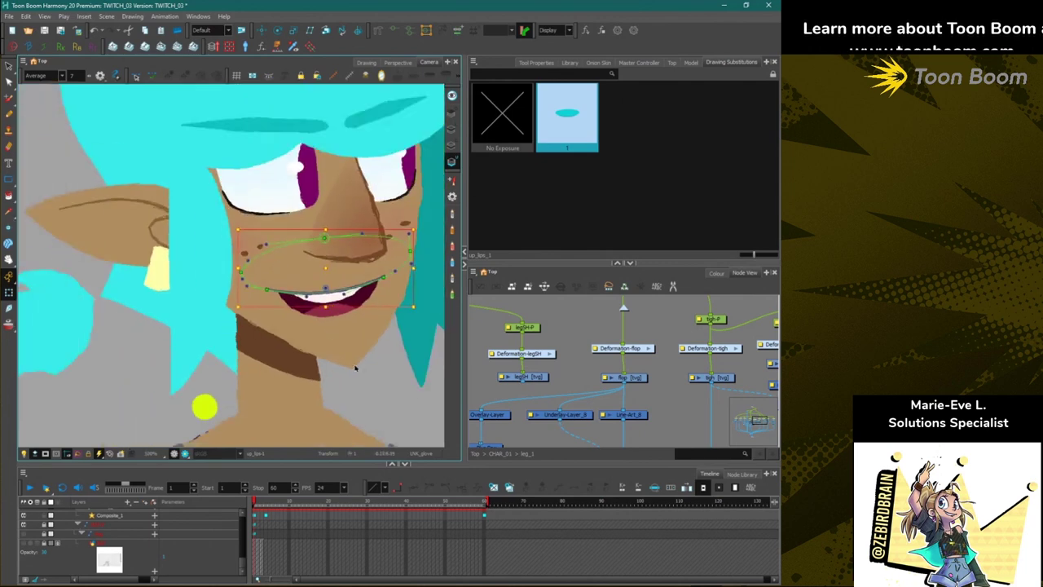
Pull the upper lip's curve handles down to close the mouth into a deep smile, and hide the deformer controls.
drag(306, 296, 320, 353)
drag(344, 295, 373, 341)
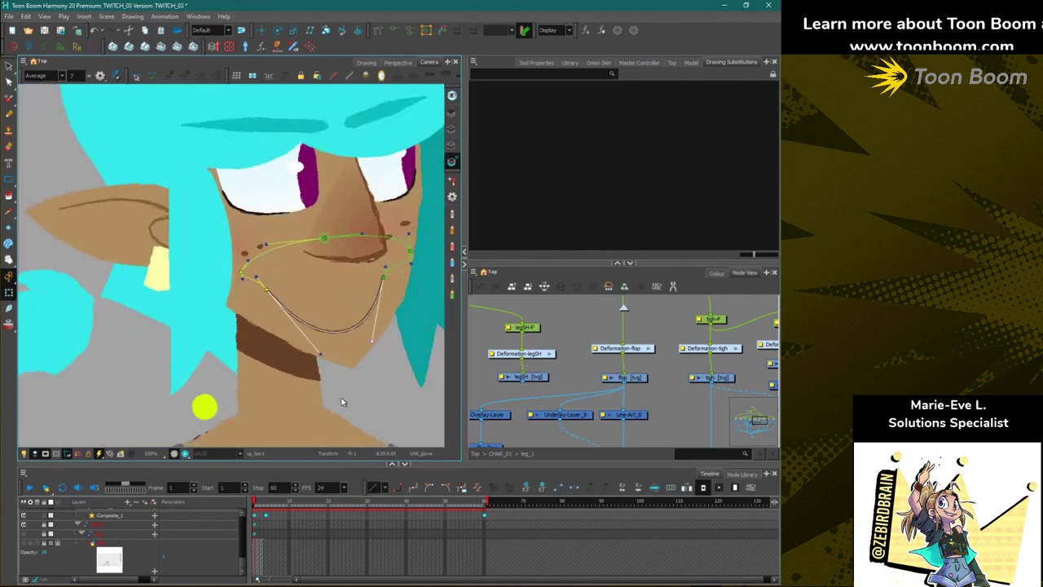
click(348, 77)
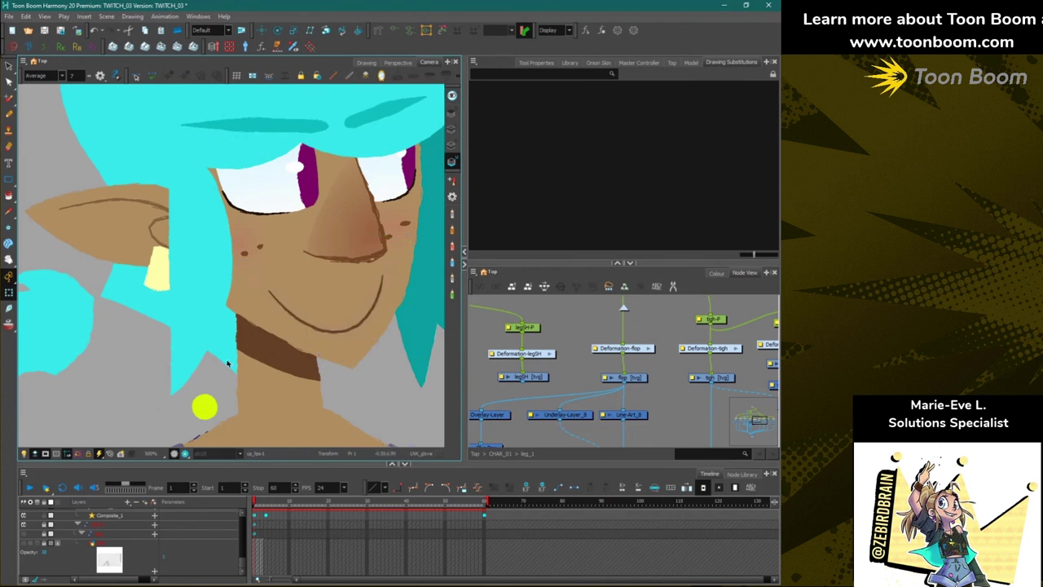
Select the parent group of the upper lip and display the deformer controls of the whole mouth.
scroll(228, 364, up, 2)
click(345, 324)
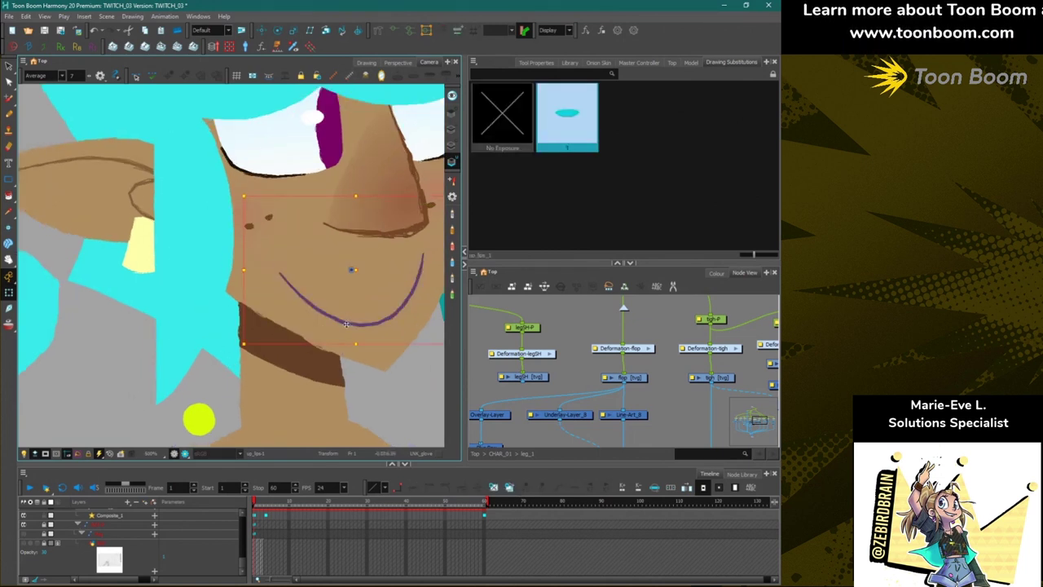
key(b)
key(b)
key(b)
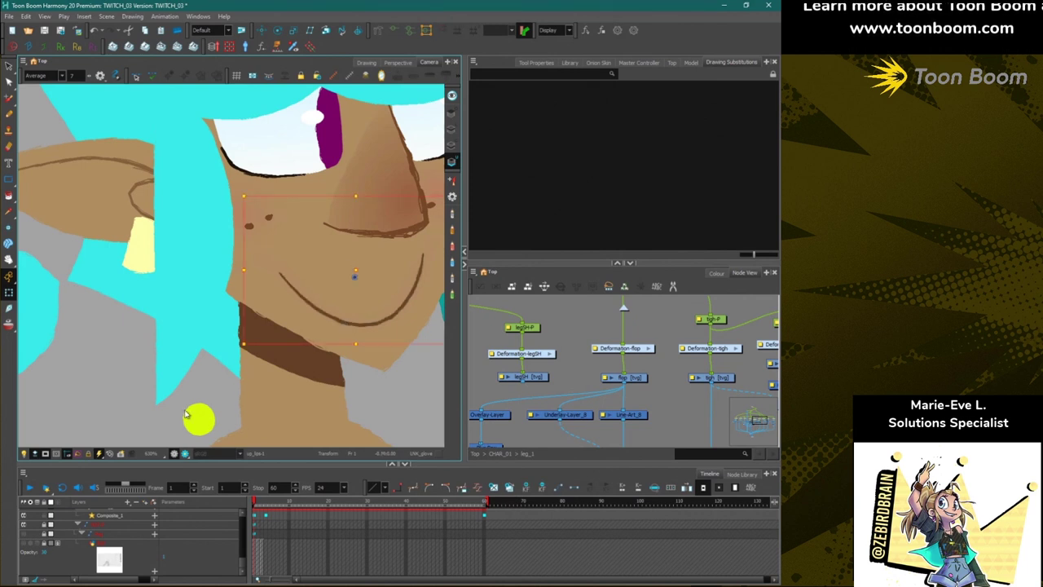
click(393, 32)
click(103, 308)
Raise the upper lip's curve to open the mouth, and pull the ear-side mouth corner up towards the cheek freckles.
drag(346, 354, 297, 248)
drag(409, 337, 373, 254)
drag(278, 271, 273, 224)
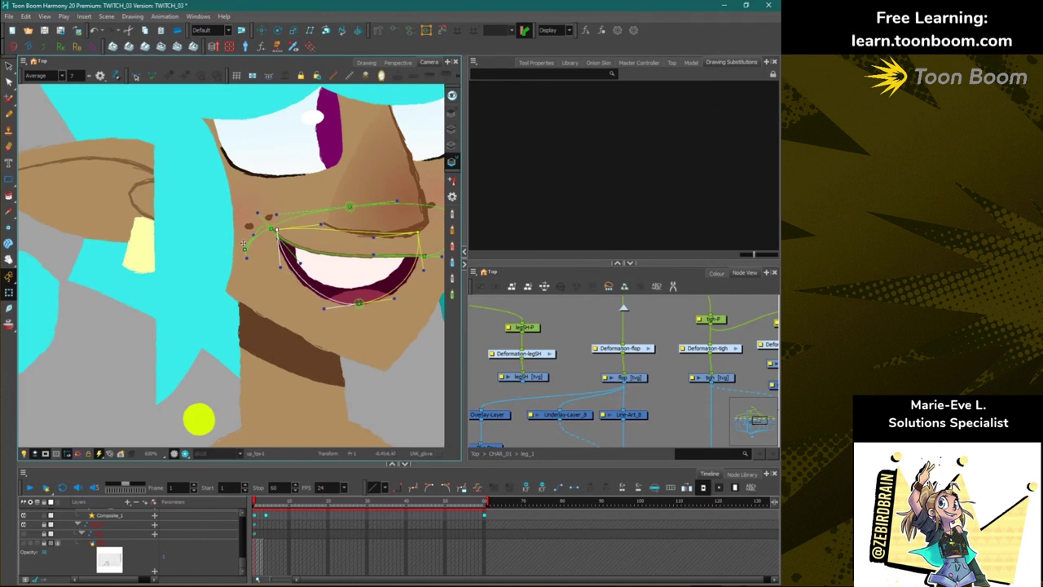
drag(245, 250, 263, 185)
drag(273, 230, 271, 224)
drag(275, 226, 272, 199)
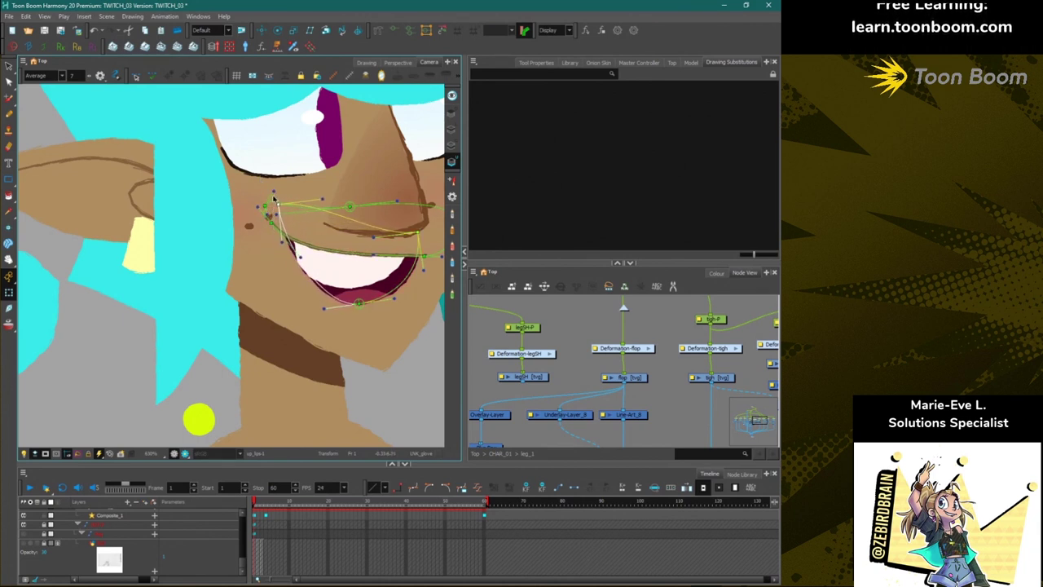
Hide the mouth's deformer controls, clear the selection, and look over the character's smile and upper body.
click(316, 259)
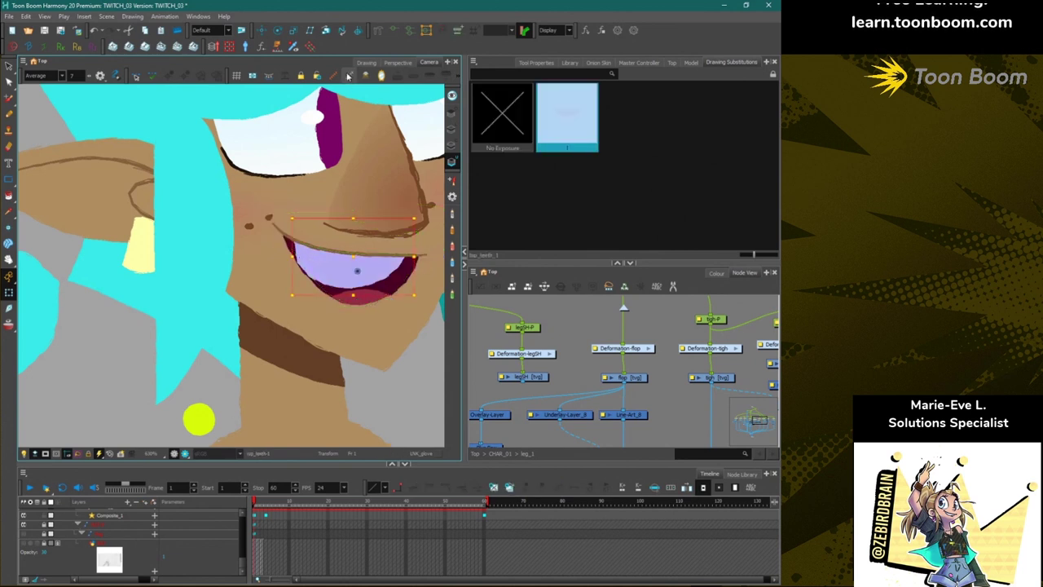
scroll(338, 265, down, 3)
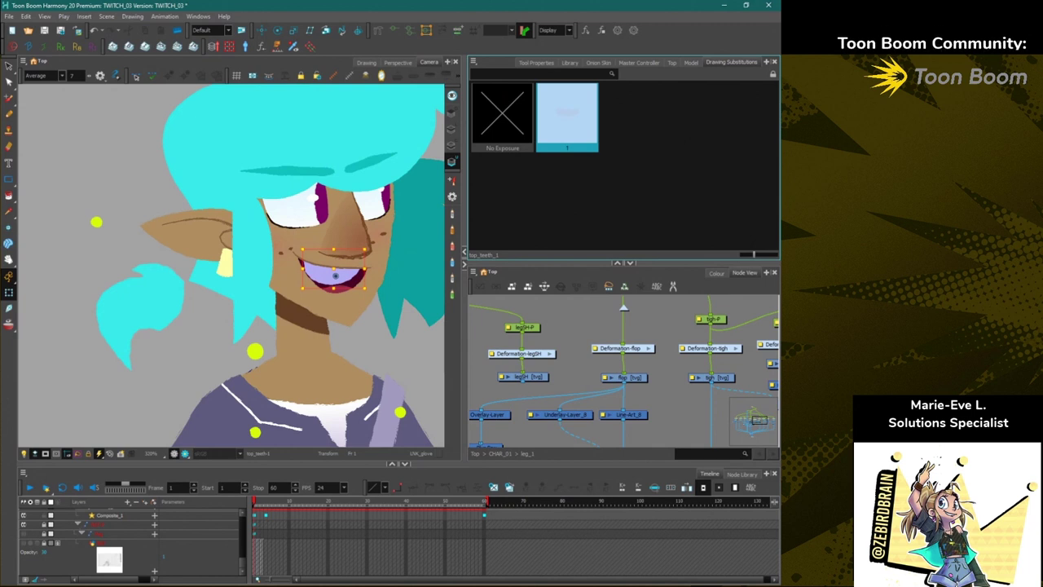
scroll(352, 328, down, 3)
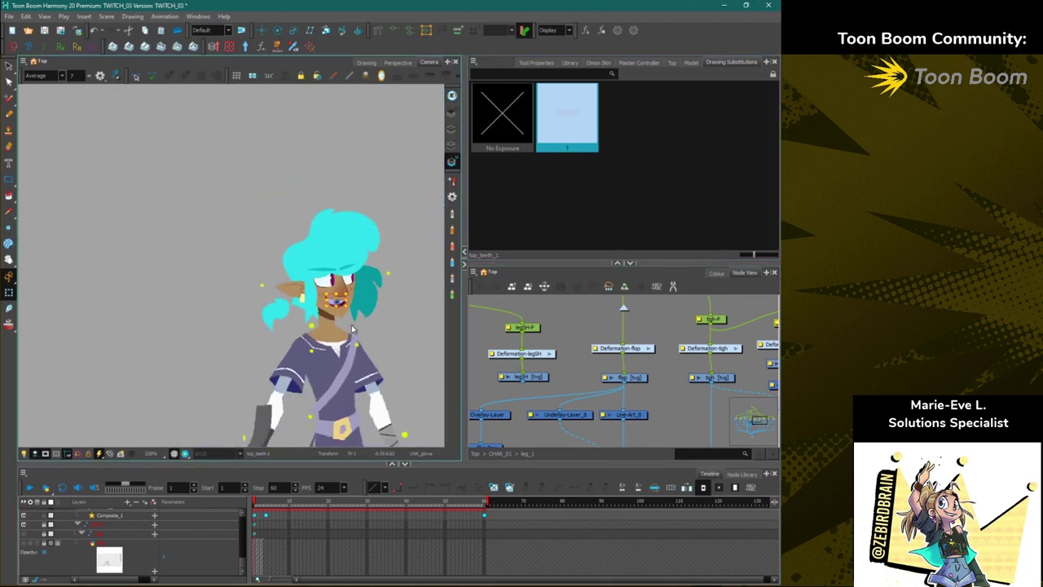
scroll(363, 336, up, 2)
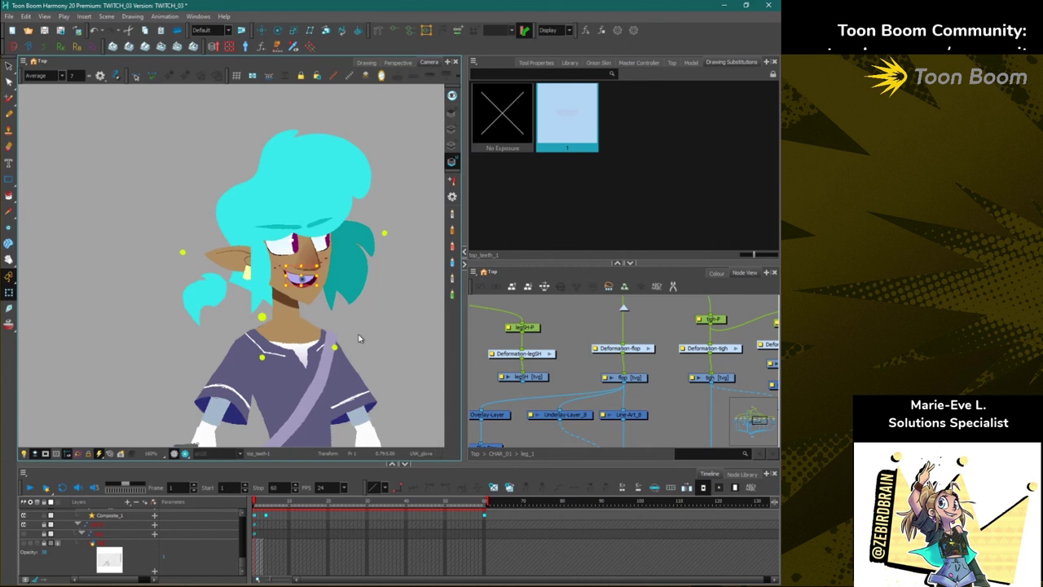
click(214, 360)
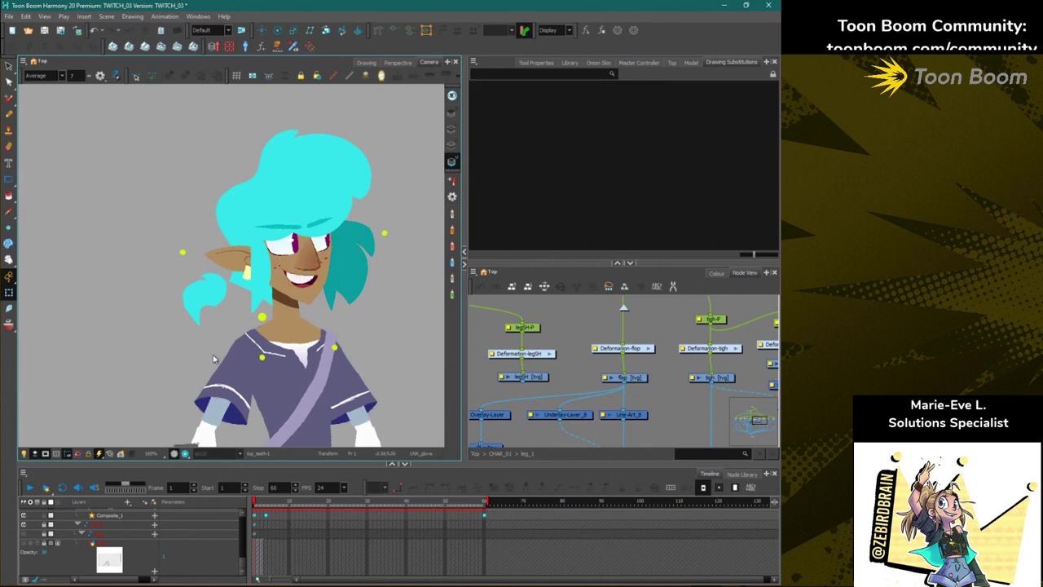
drag(193, 361, 181, 354)
scroll(236, 248, up, 3)
scroll(335, 184, down, 3)
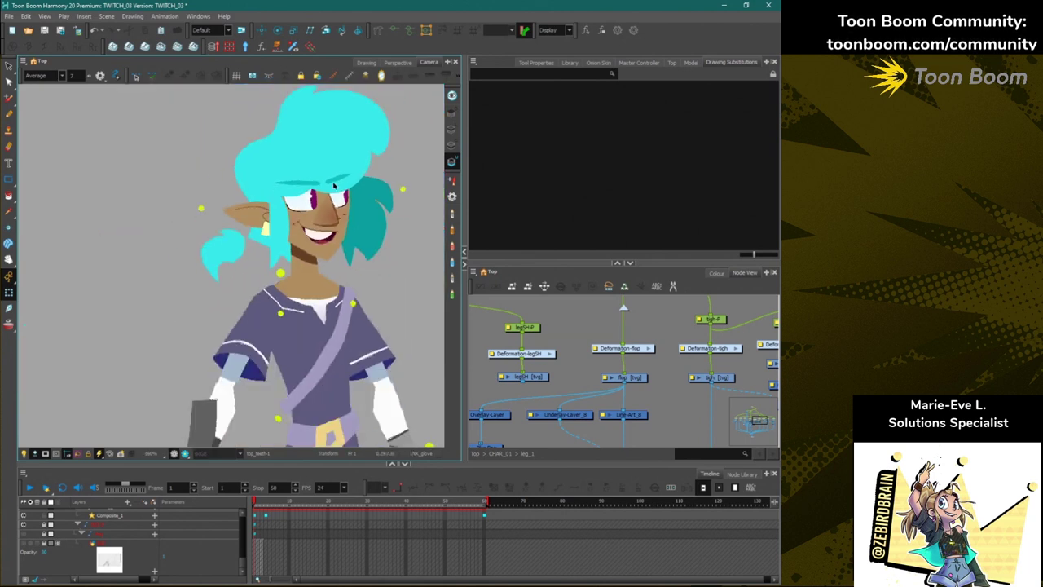
drag(208, 283, 184, 351)
Select the hair drawing on the crown and move the selection up to its parent, the top hair group.
click(327, 209)
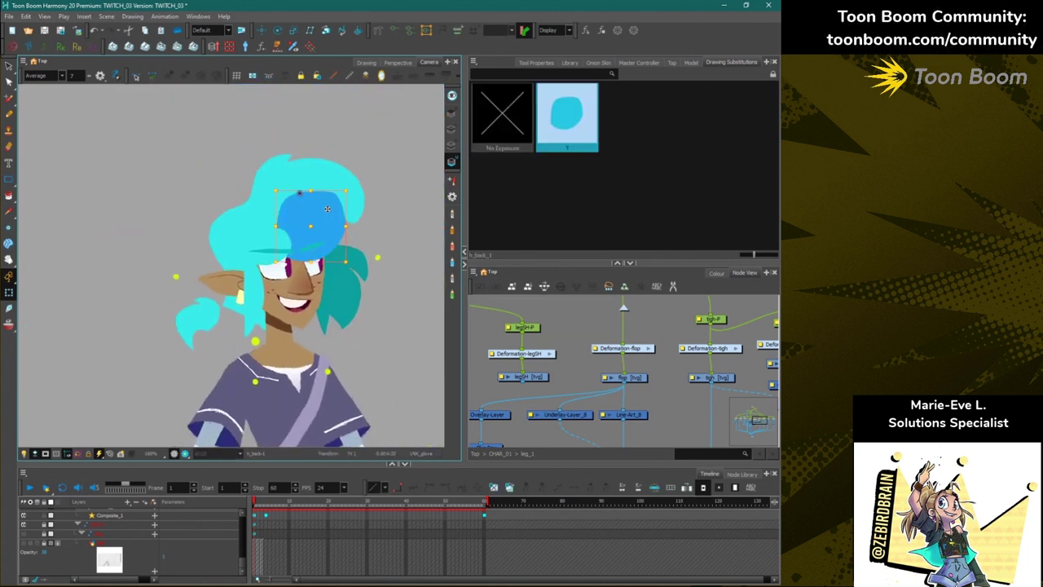
click(327, 209)
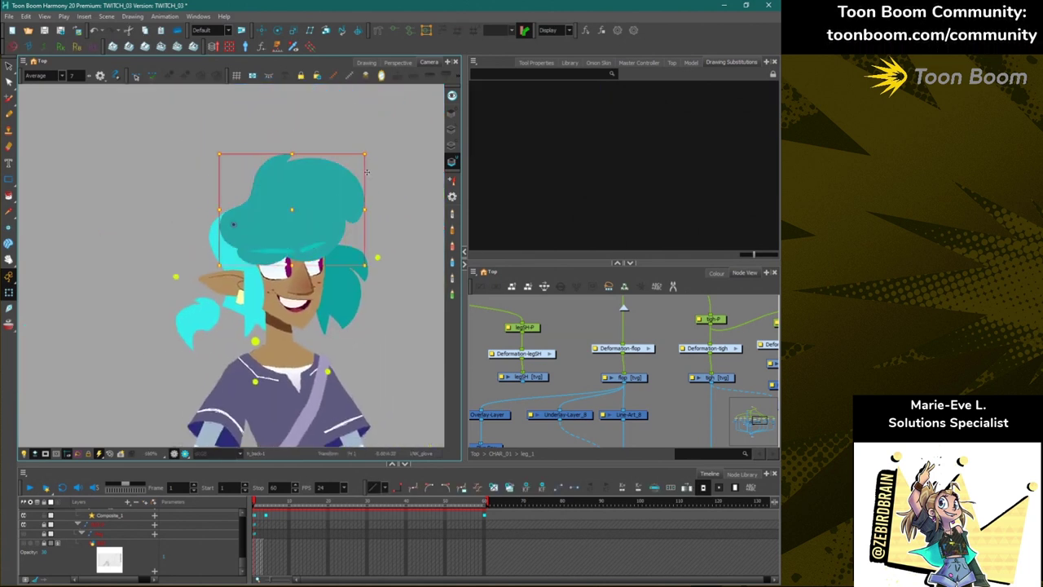
click(369, 219)
Try skewing and rotating the top hair group about its pivot, and undo both transformations.
mouse_move(376, 165)
mouse_down()
mouse_move(363, 211)
mouse_move(365, 149)
mouse_up()
click(362, 184)
key(b)
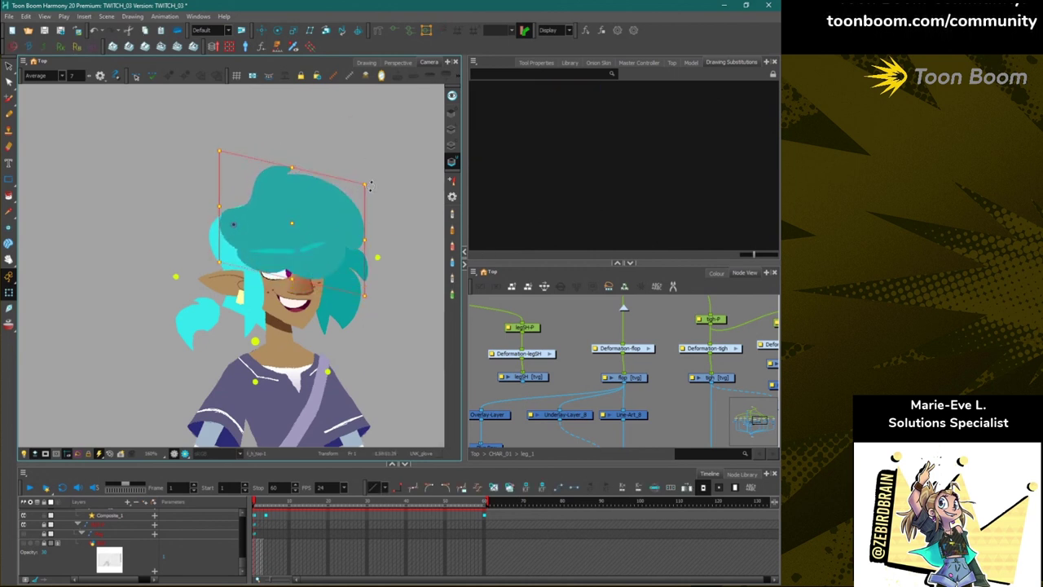
mouse_move(370, 186)
mouse_down()
mouse_move(342, 122)
mouse_move(310, 104)
mouse_up()
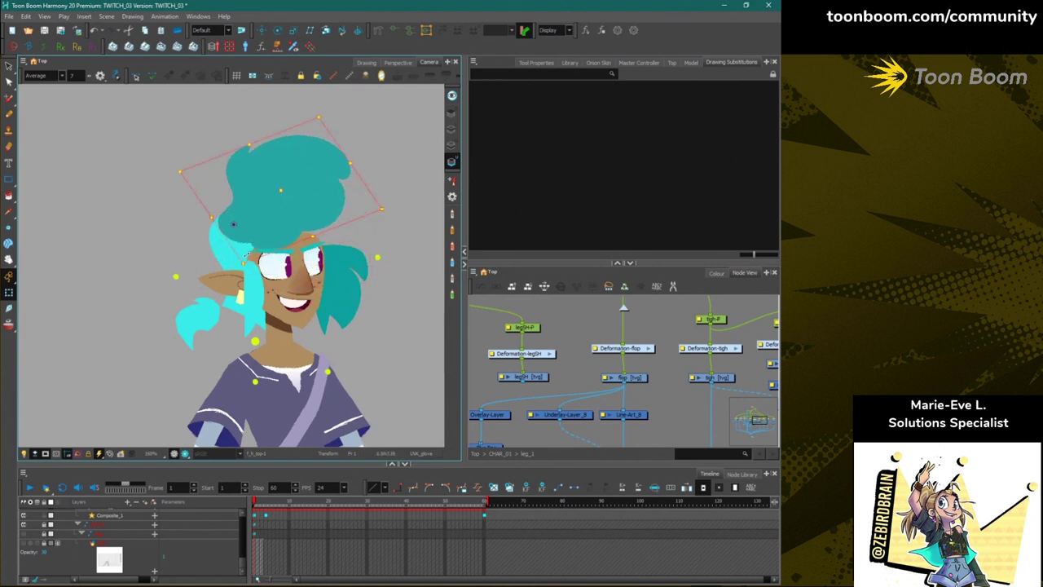
key(ctrl+z)
key(ctrl+z)
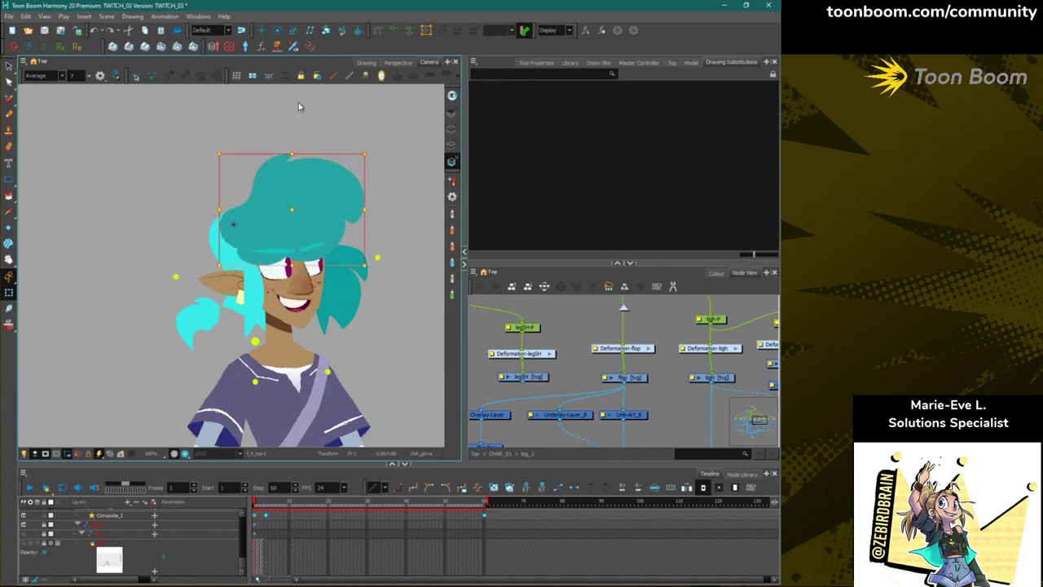